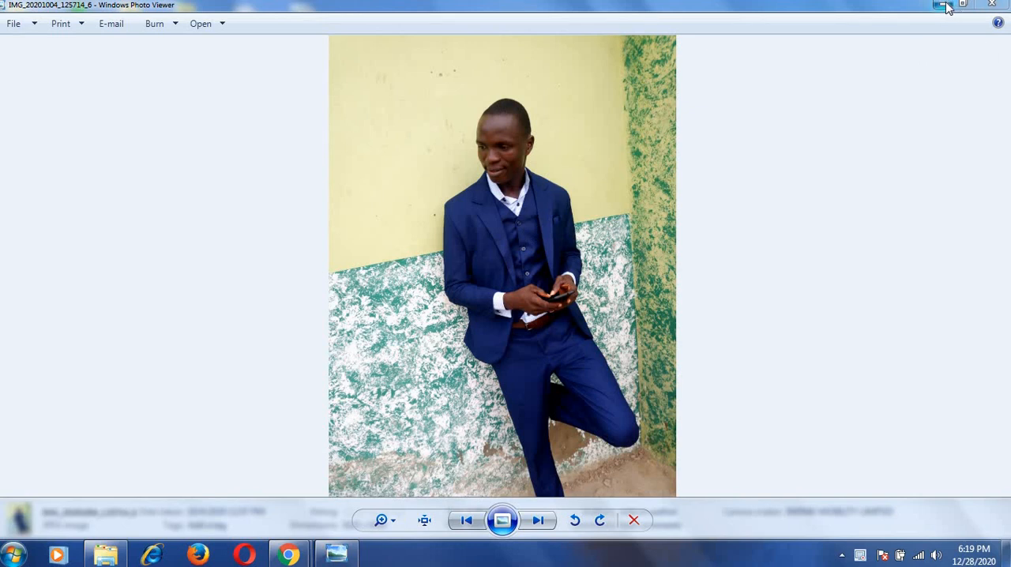
# Close the photo viewer and the file window behind it, and switch to the My Portfolio page in Chrome.
pyautogui.click(994, 6)
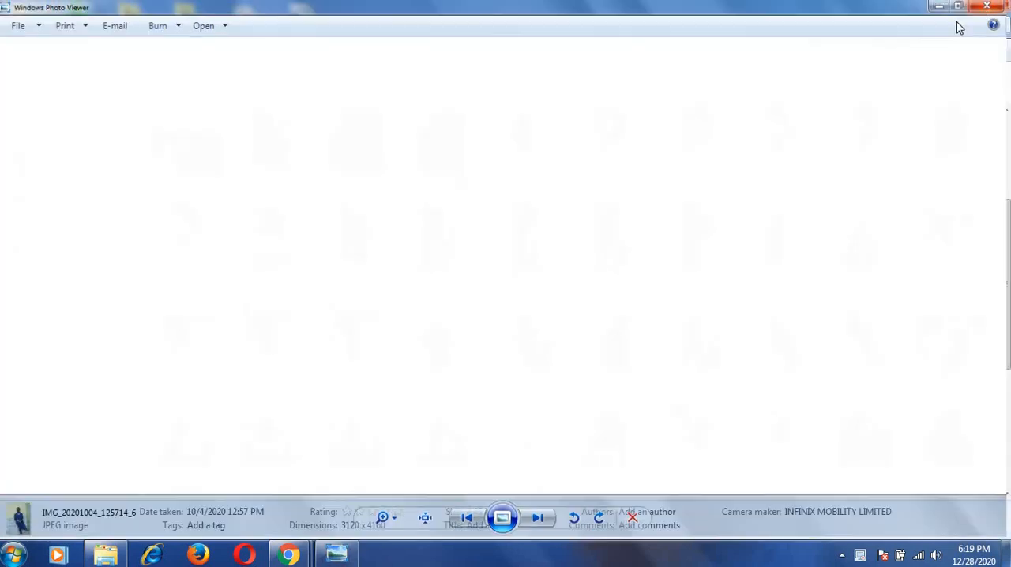
pyautogui.click(994, 6)
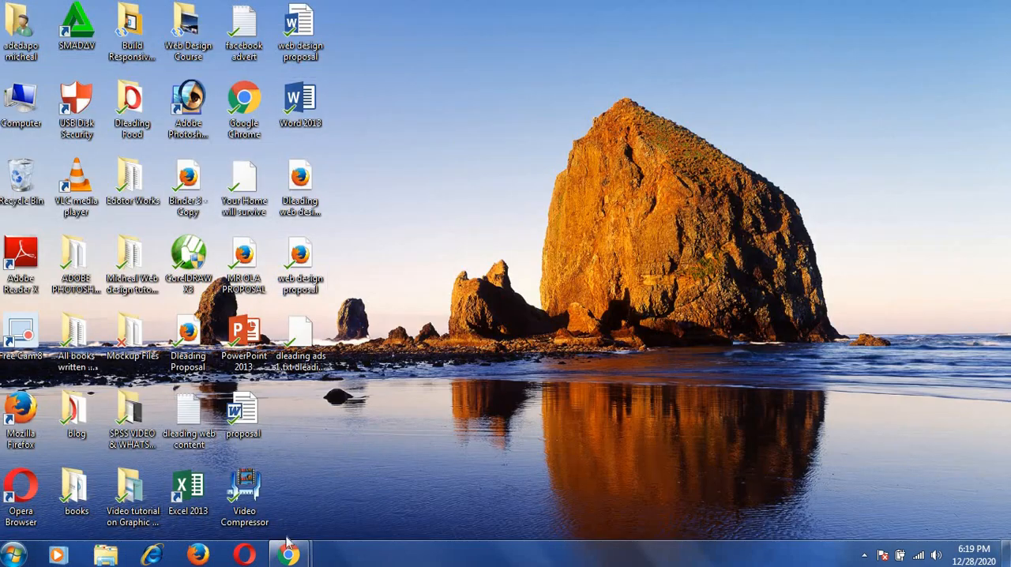
pyautogui.moveTo(288, 553)
pyautogui.click(266, 499)
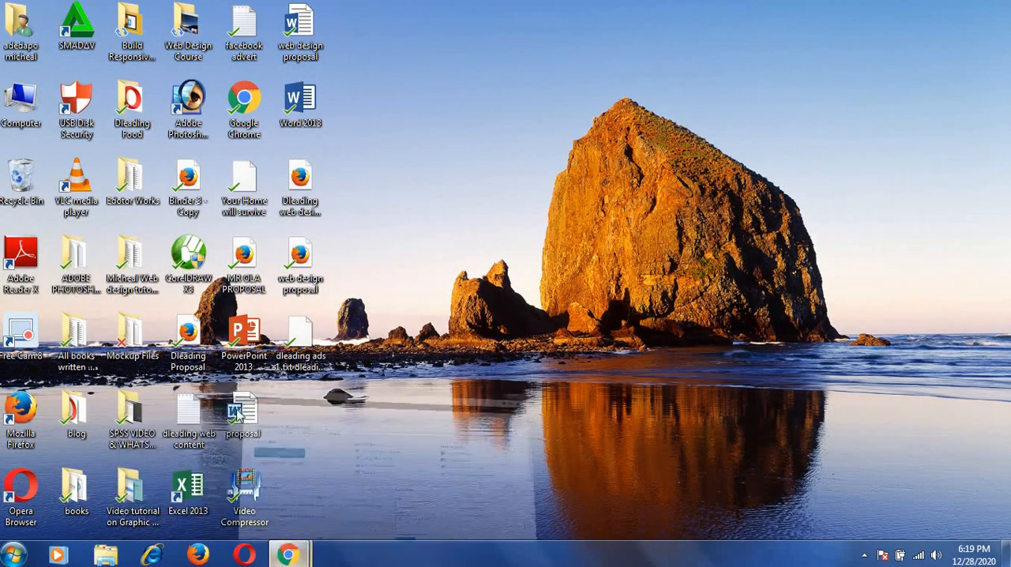
pyautogui.click(143, 9)
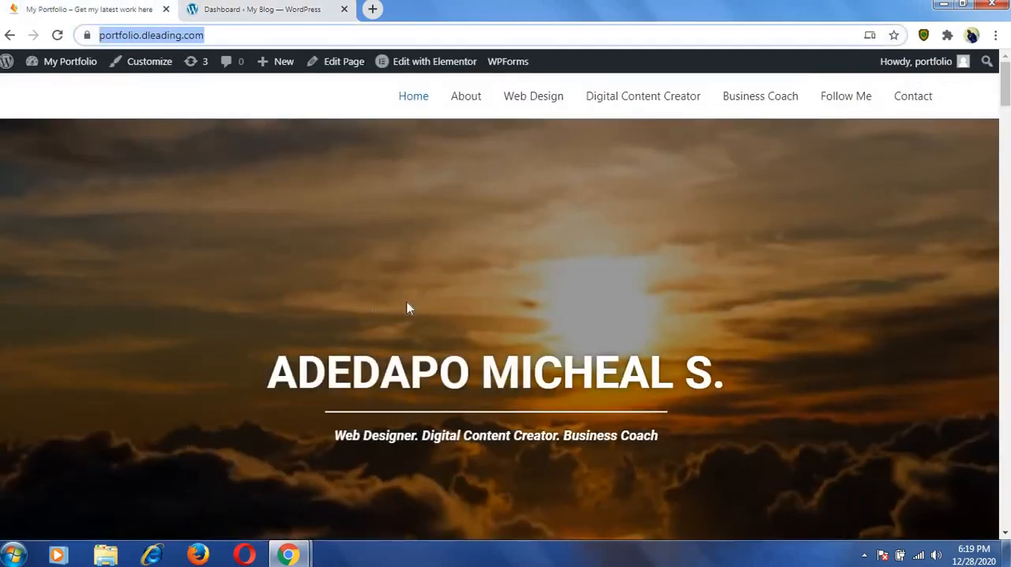
# Look through the example portfolio homepage from its header to the contact form and return to its beginning.
pyautogui.scroll(-3, 564, 284)
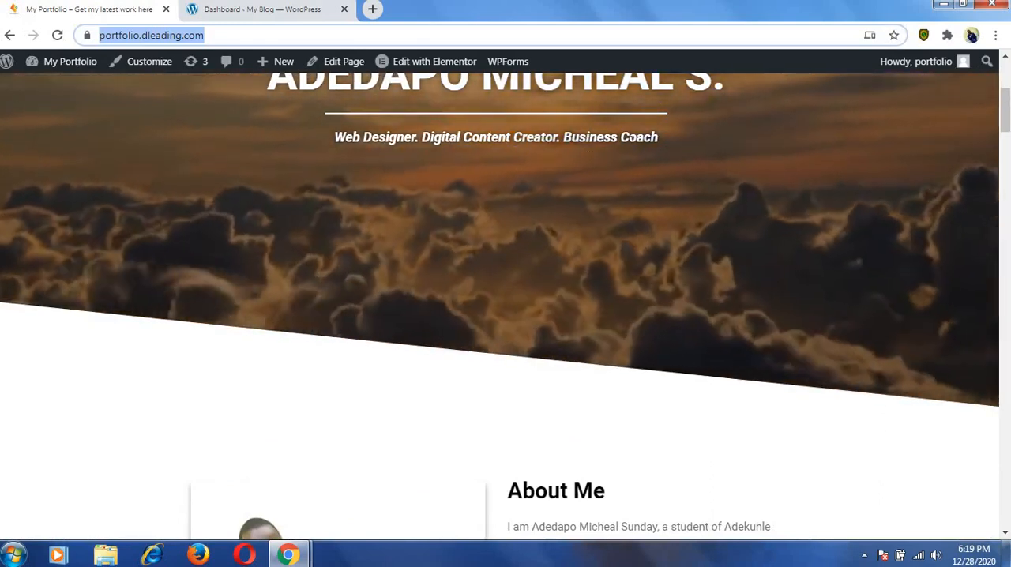
pyautogui.scroll(-4, 624, 146)
pyautogui.scroll(-2, 600, 141)
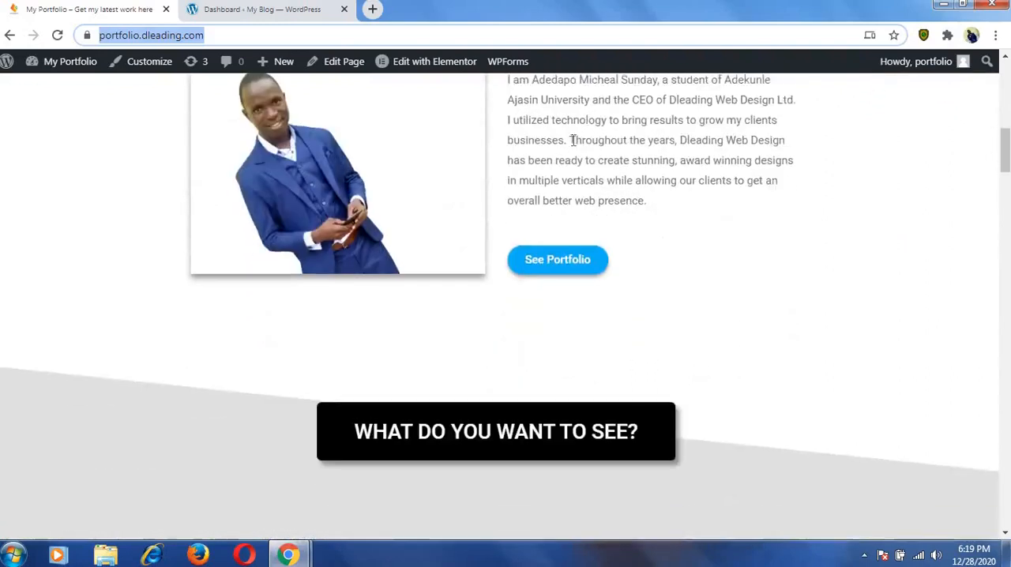
pyautogui.scroll(1, 445, 176)
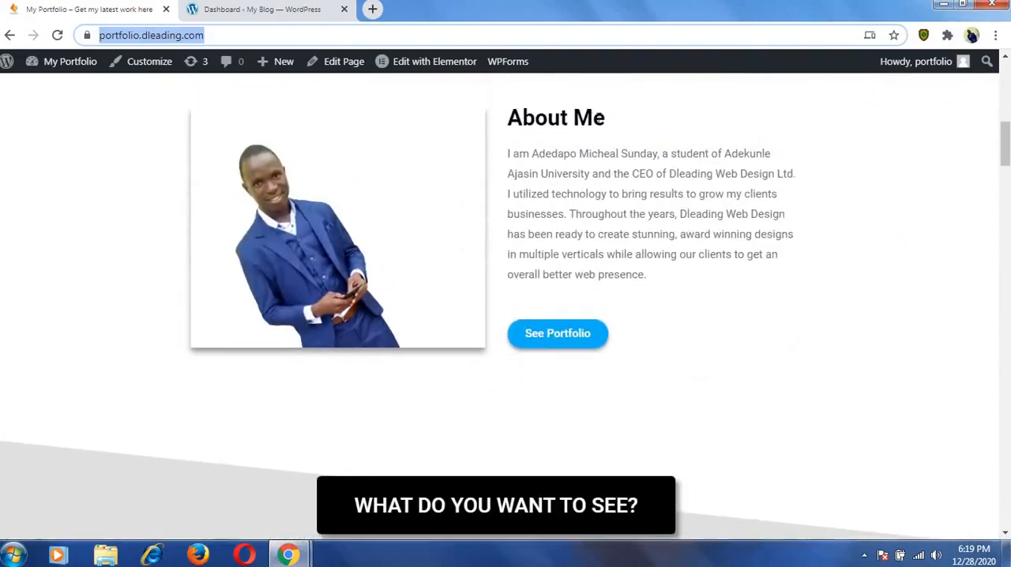
pyautogui.scroll(-6, 514, 150)
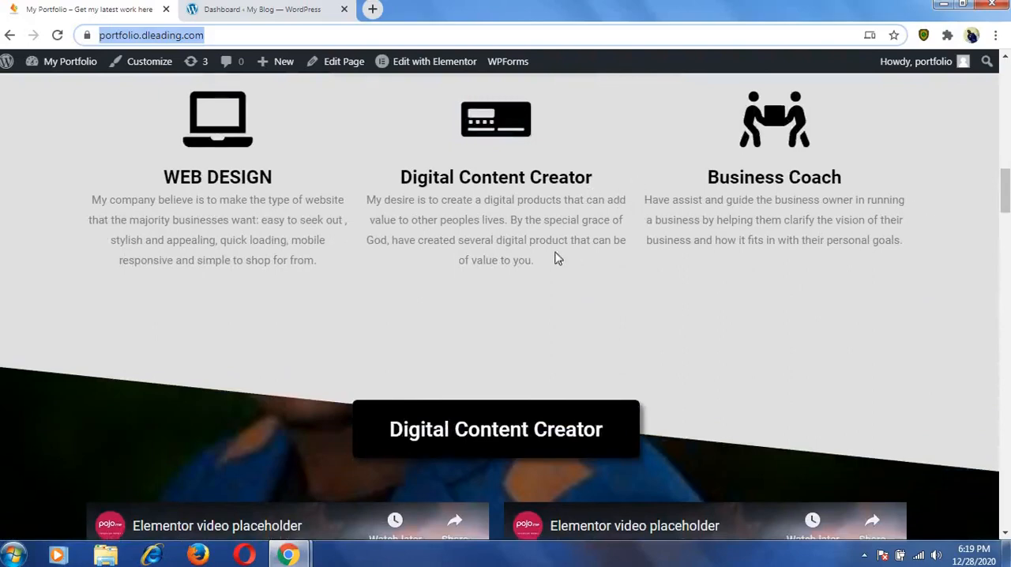
pyautogui.scroll(-14, 553, 253)
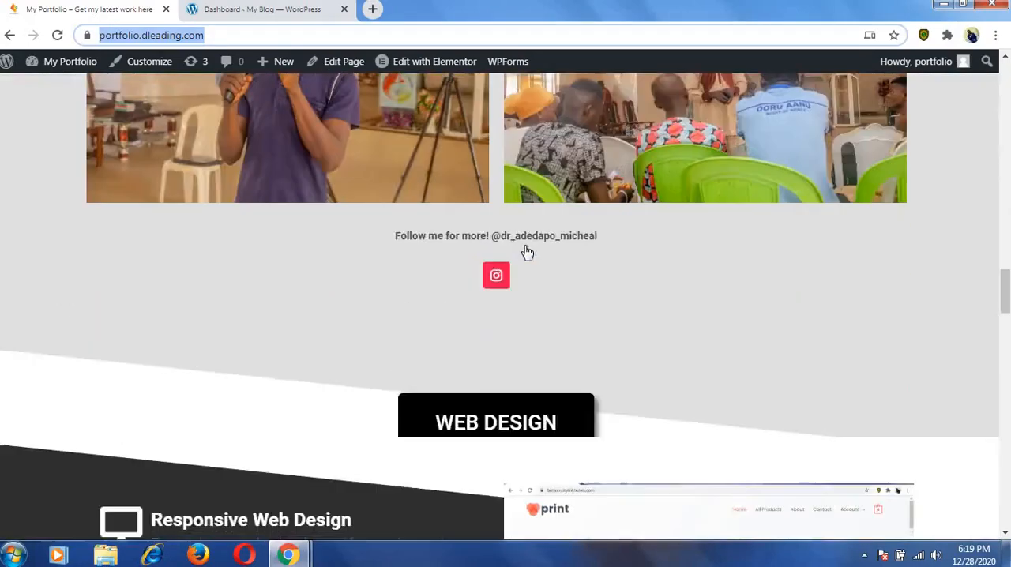
pyautogui.scroll(3, 527, 252)
pyautogui.scroll(-14, 525, 253)
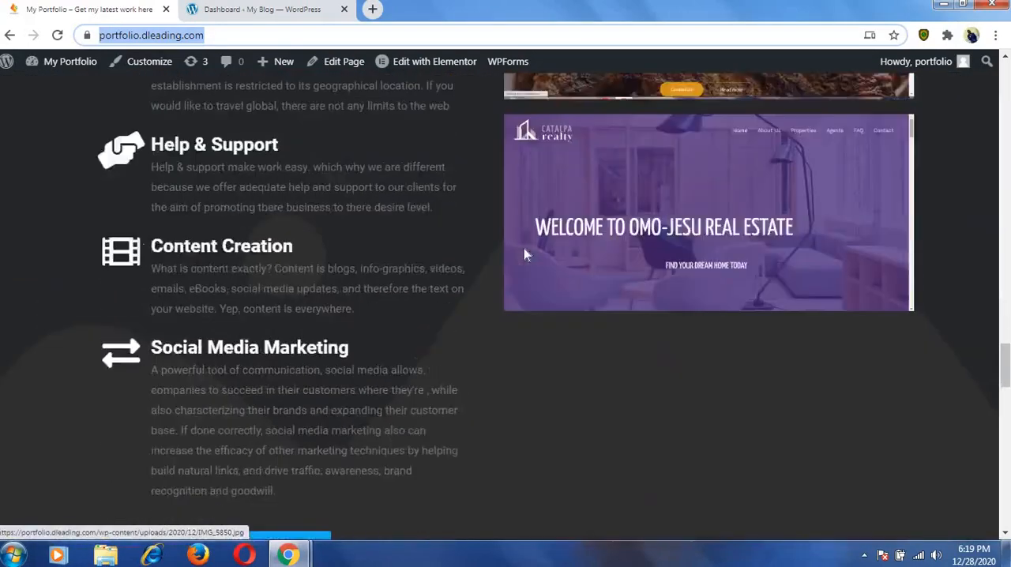
pyautogui.scroll(-15, 526, 254)
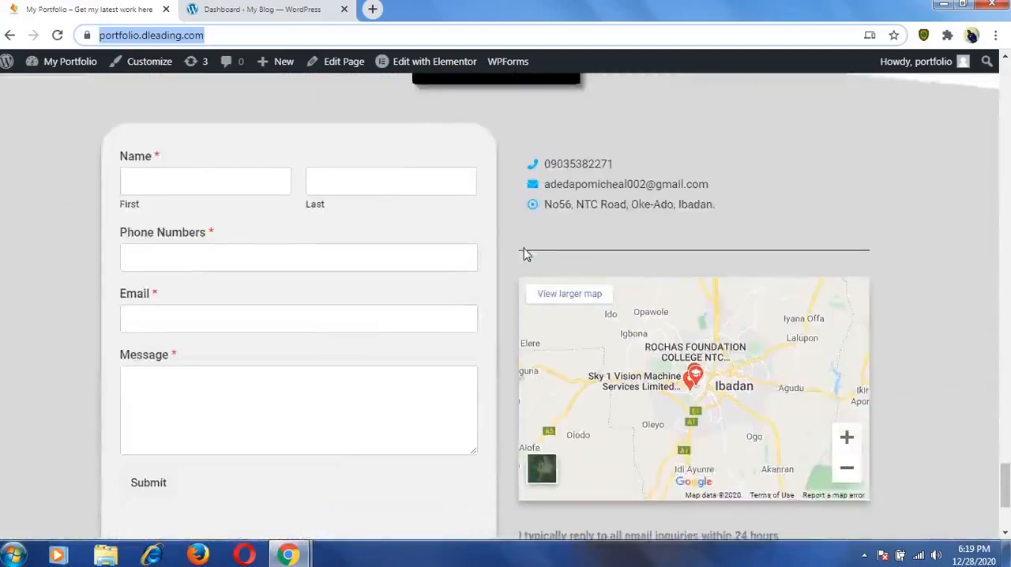
pyautogui.scroll(-3, 526, 254)
pyautogui.scroll(10, 526, 253)
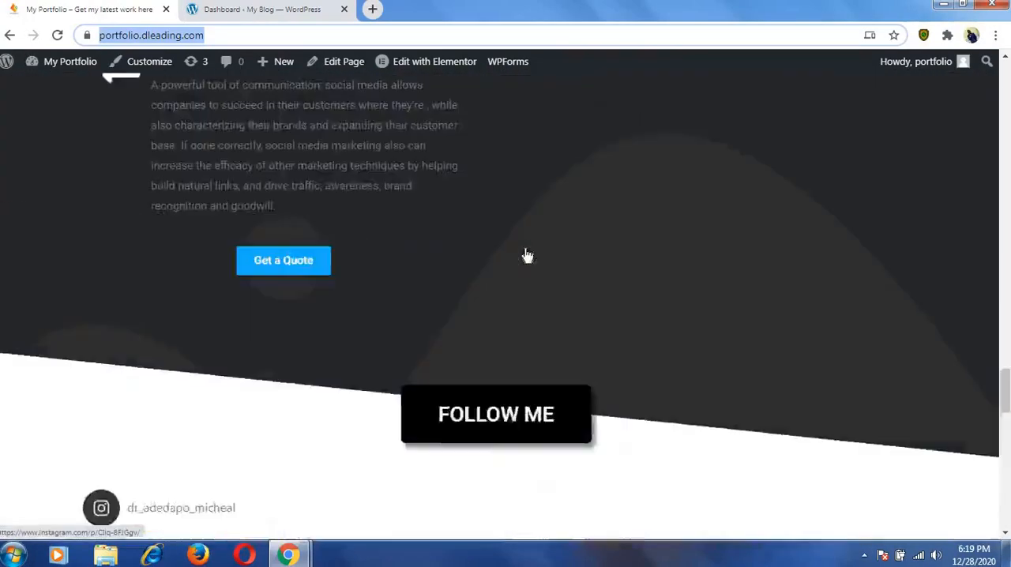
pyautogui.scroll(15, 527, 255)
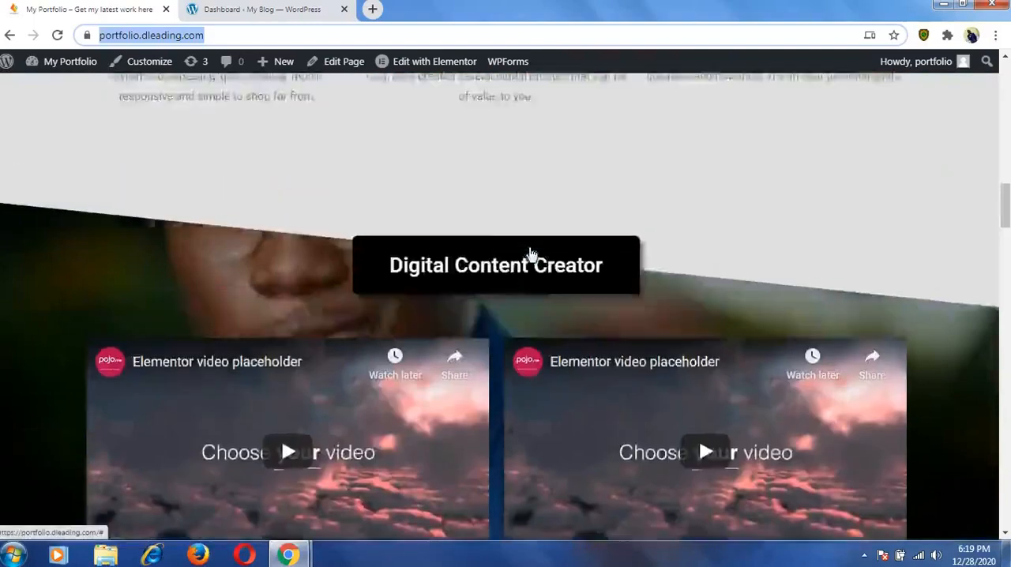
pyautogui.scroll(15, 530, 253)
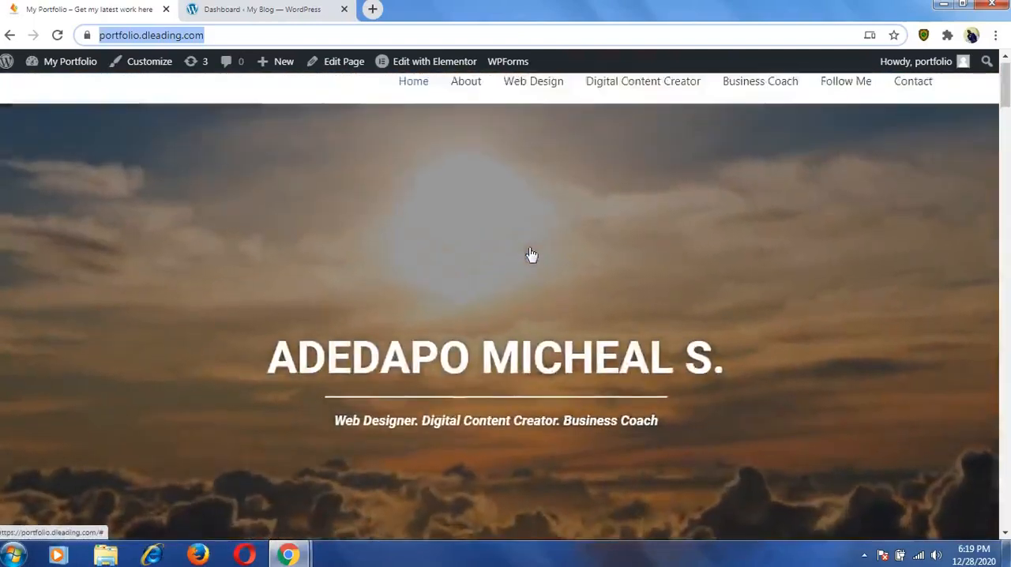
pyautogui.scroll(1, 531, 254)
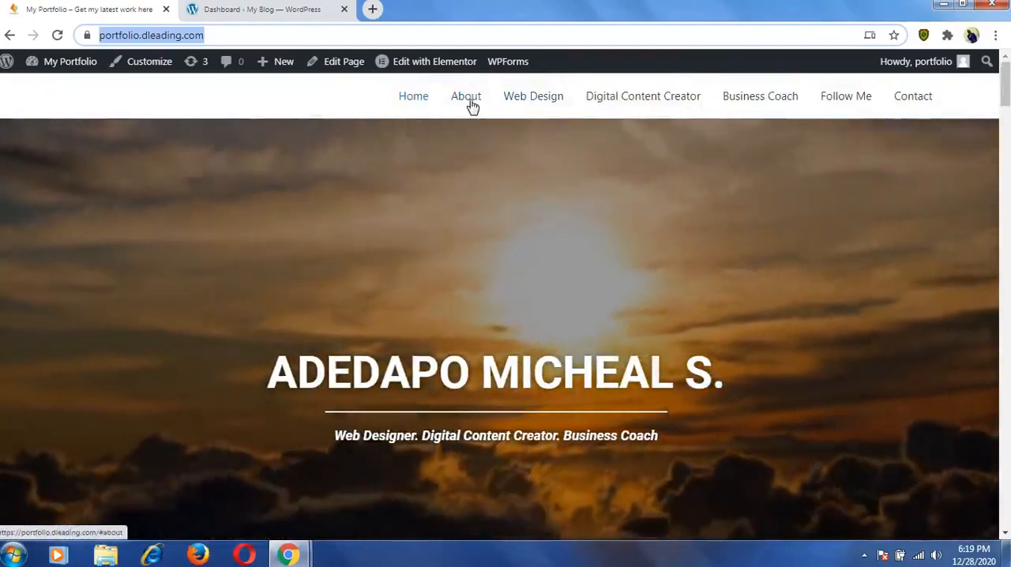
# Try the About and Web Design navigation links of the example portfolio, returning to the page header after each.
pyautogui.click(469, 101)
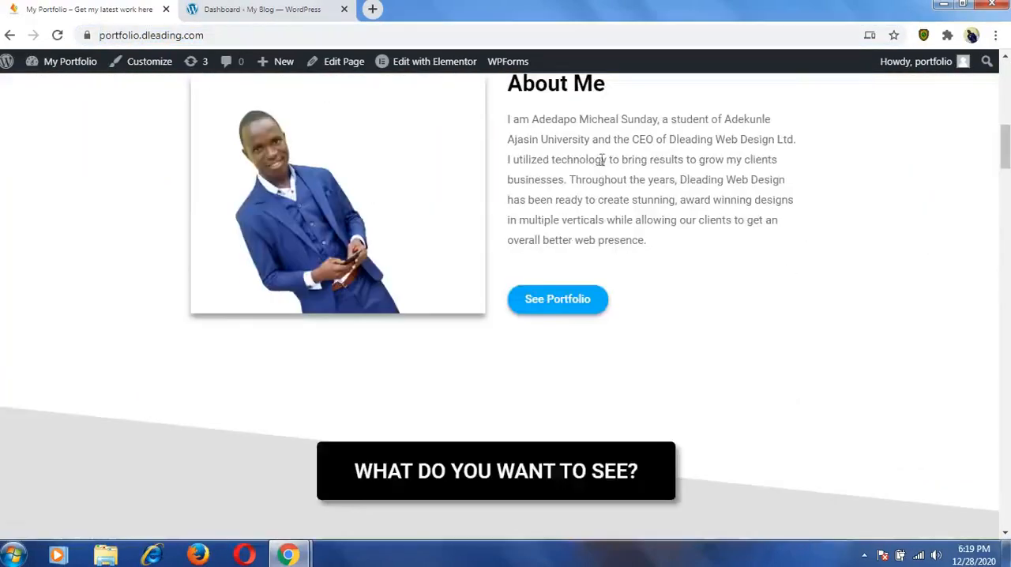
pyautogui.scroll(5, 599, 161)
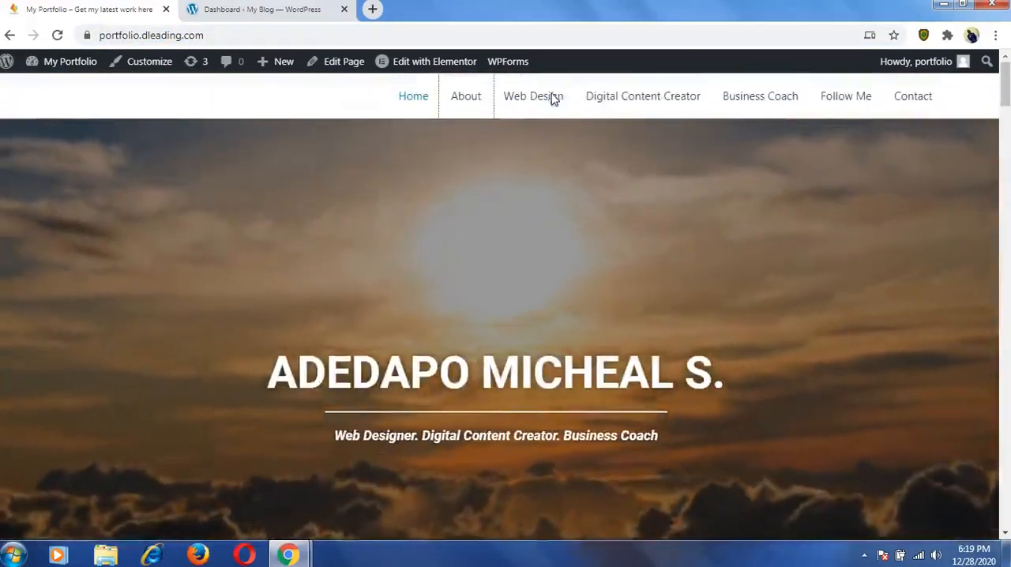
pyautogui.click(533, 96)
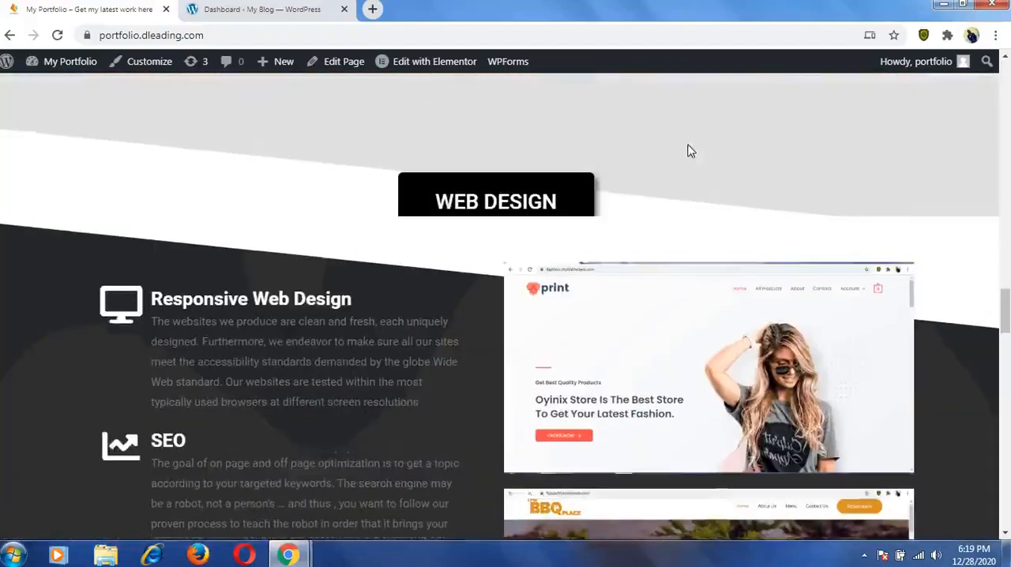
pyautogui.scroll(10, 689, 151)
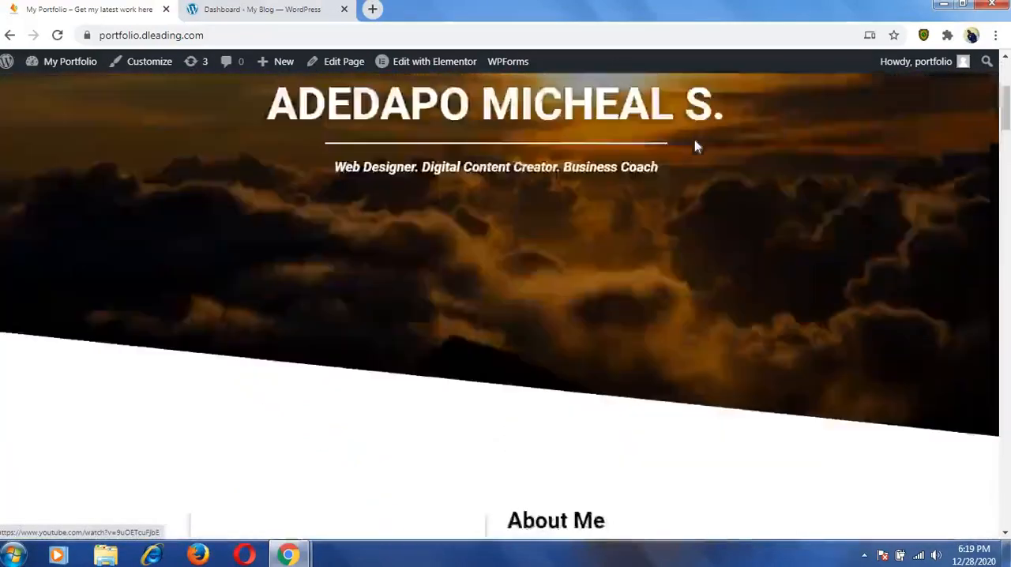
pyautogui.scroll(4, 689, 142)
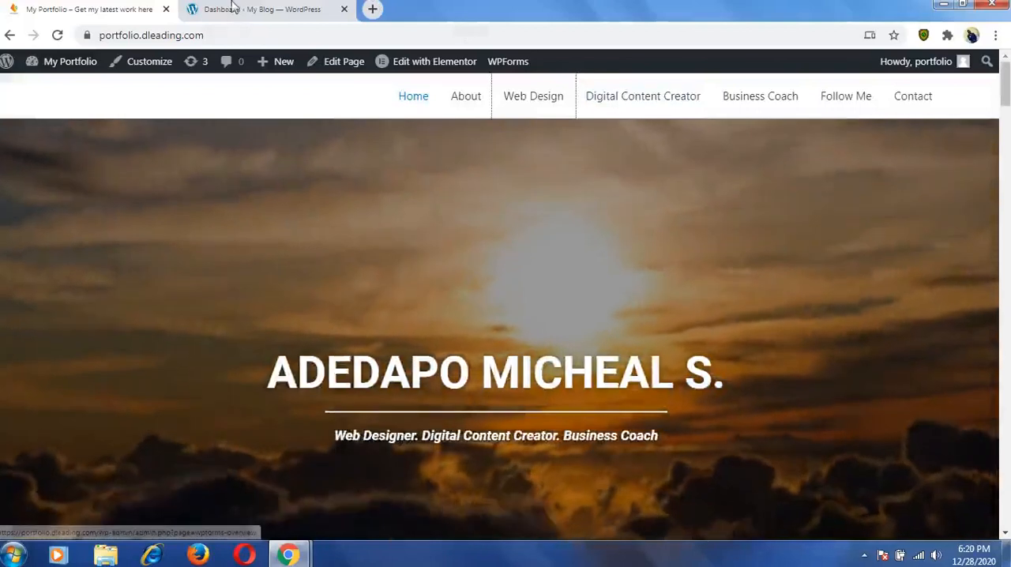
# Open the theme installation page in the training site's WordPress dashboard and search for Astra.
pyautogui.click(242, 10)
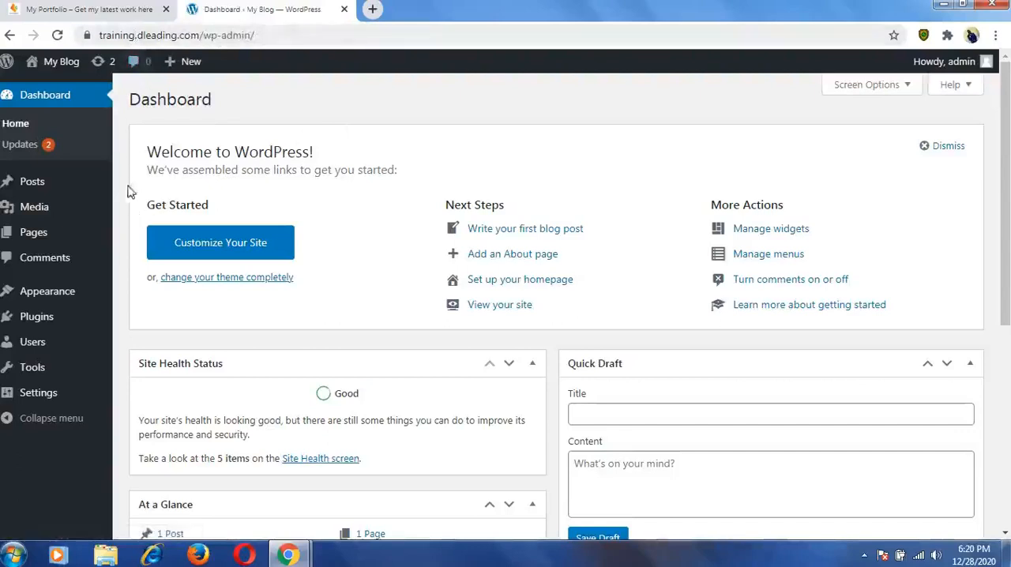
pyautogui.moveTo(45, 299)
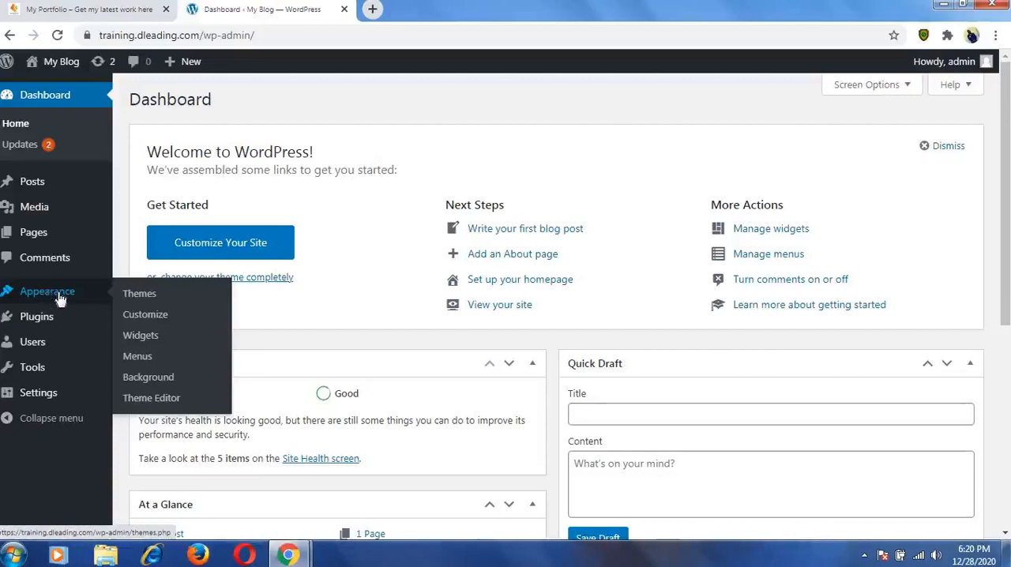
pyautogui.click(151, 301)
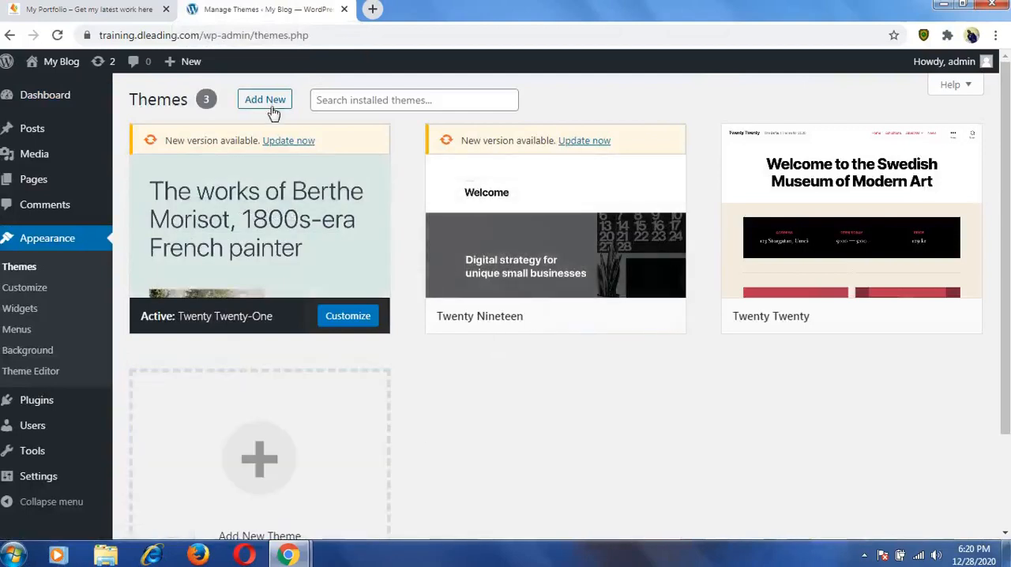
pyautogui.click(267, 450)
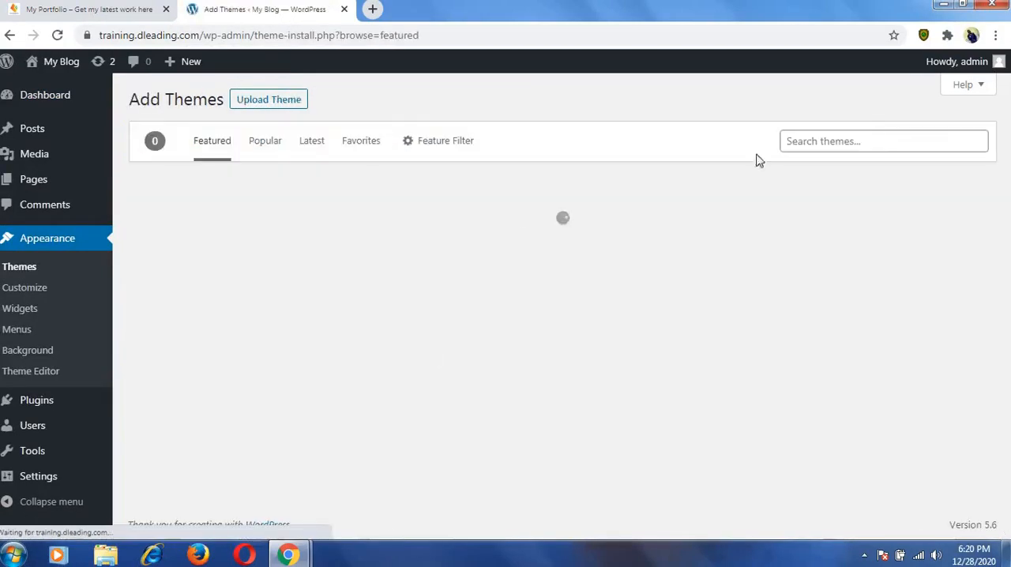
pyautogui.click(882, 137)
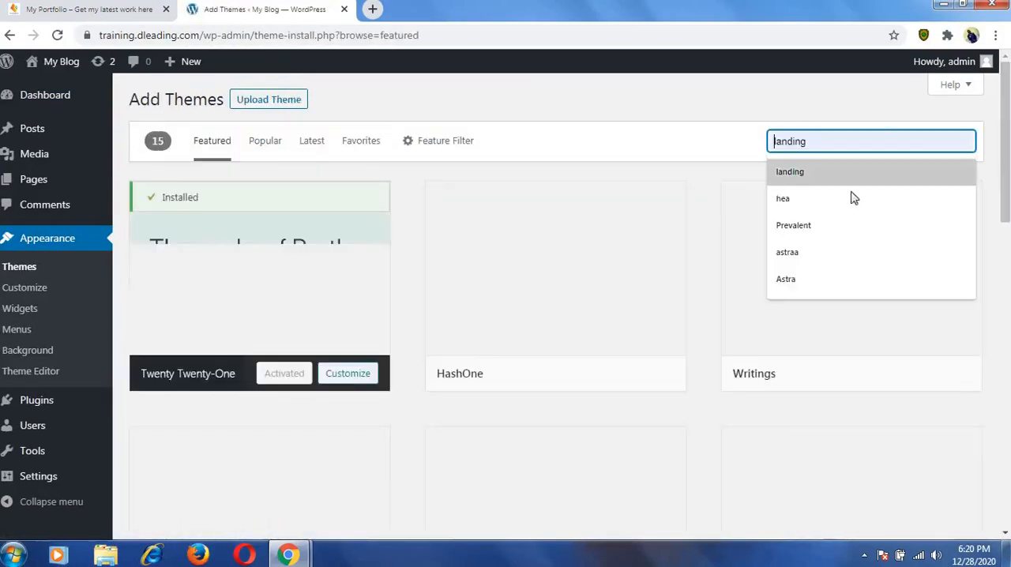
pyautogui.click(816, 281)
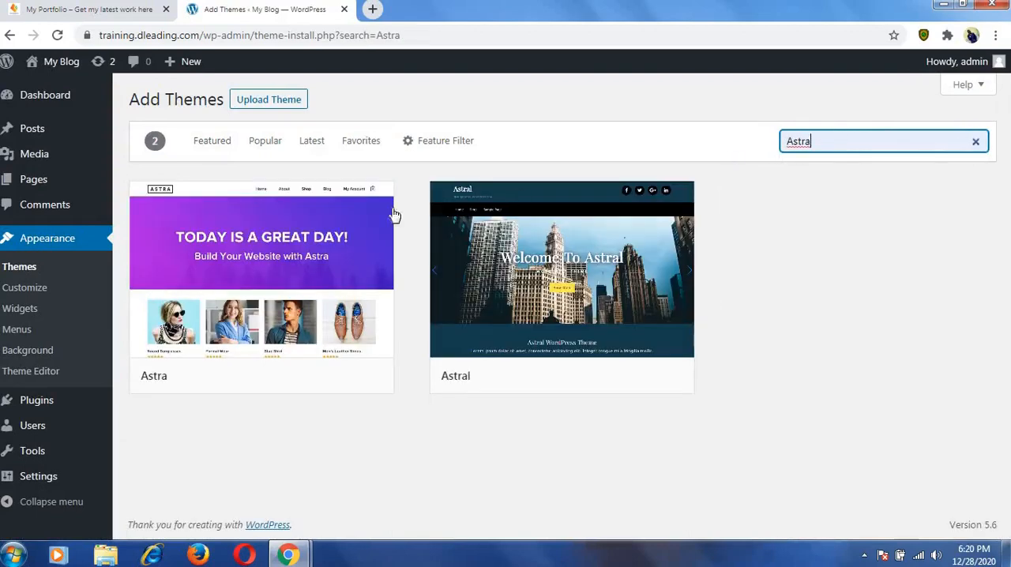
# Install and activate the Astra theme.
pyautogui.moveTo(252, 264)
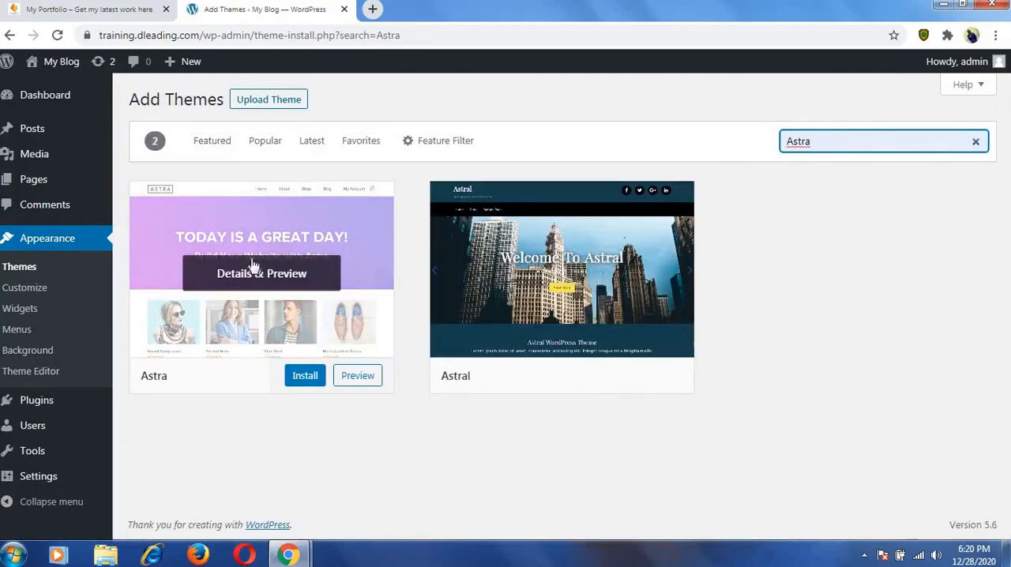
pyautogui.click(306, 377)
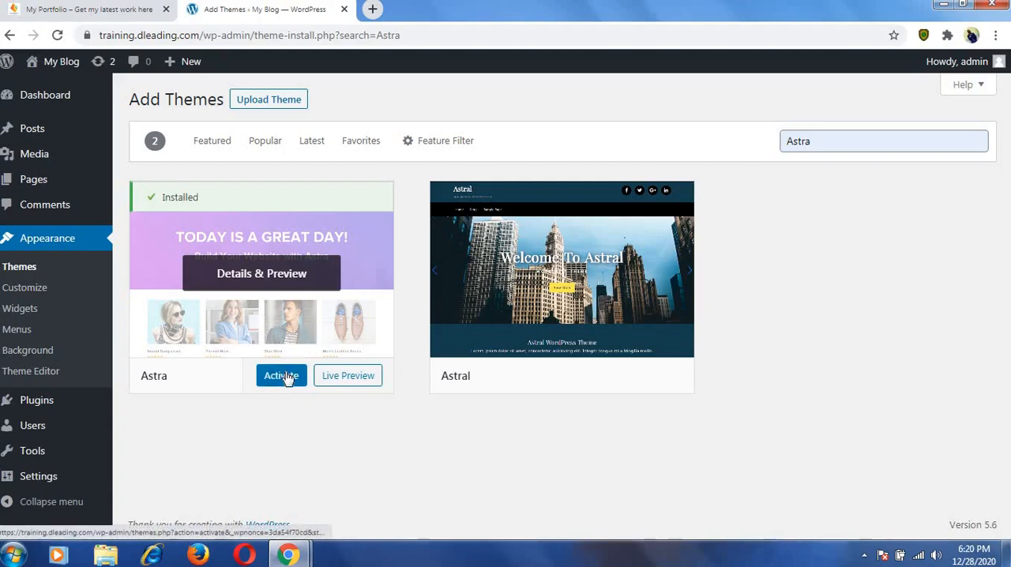
pyautogui.click(282, 376)
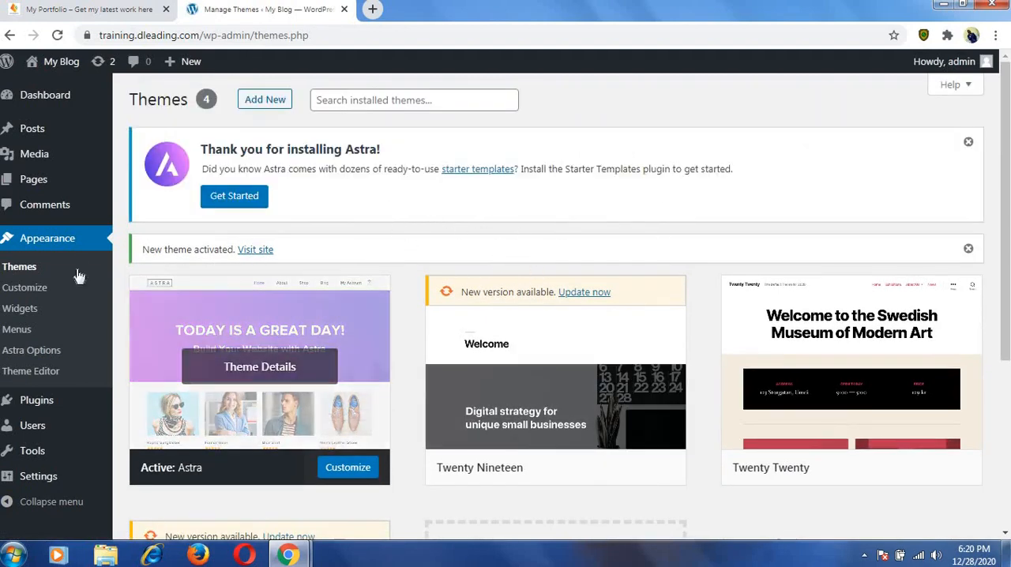
# Open the page for adding plugins, search for elementor, and install Elementor Website Builder.
pyautogui.scroll(-3, 79, 251)
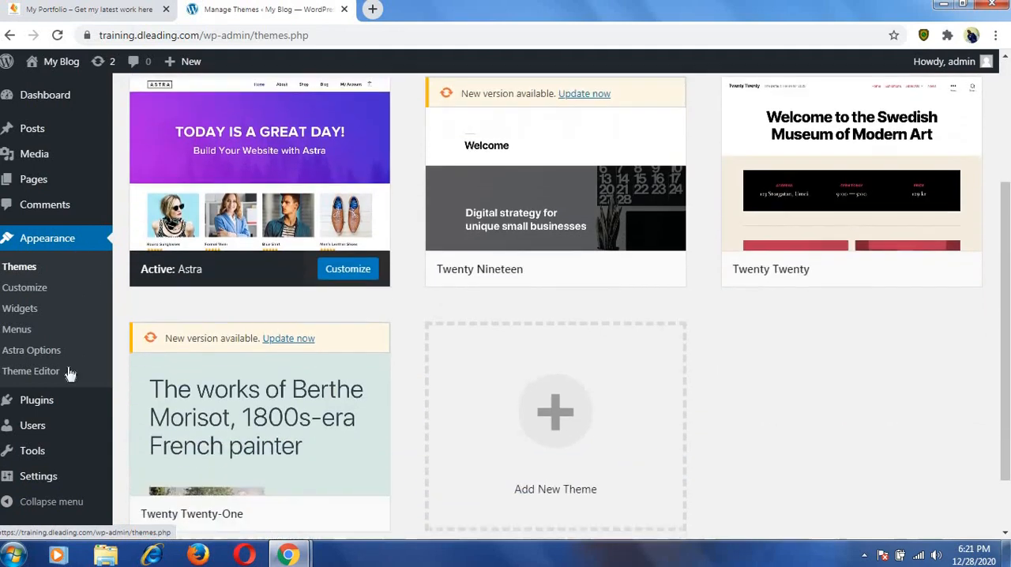
pyautogui.moveTo(50, 409)
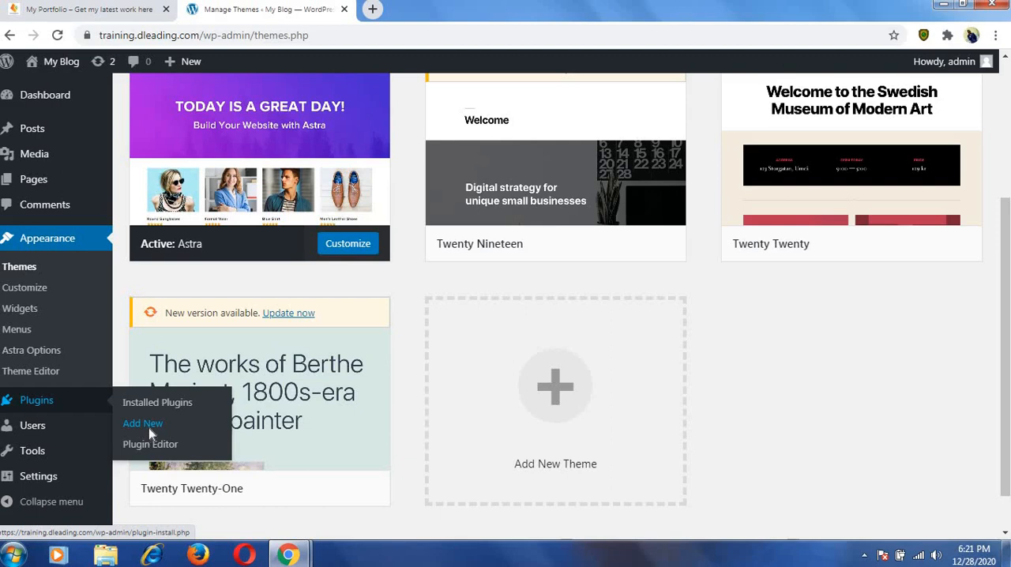
pyautogui.scroll(-4, 435, 284)
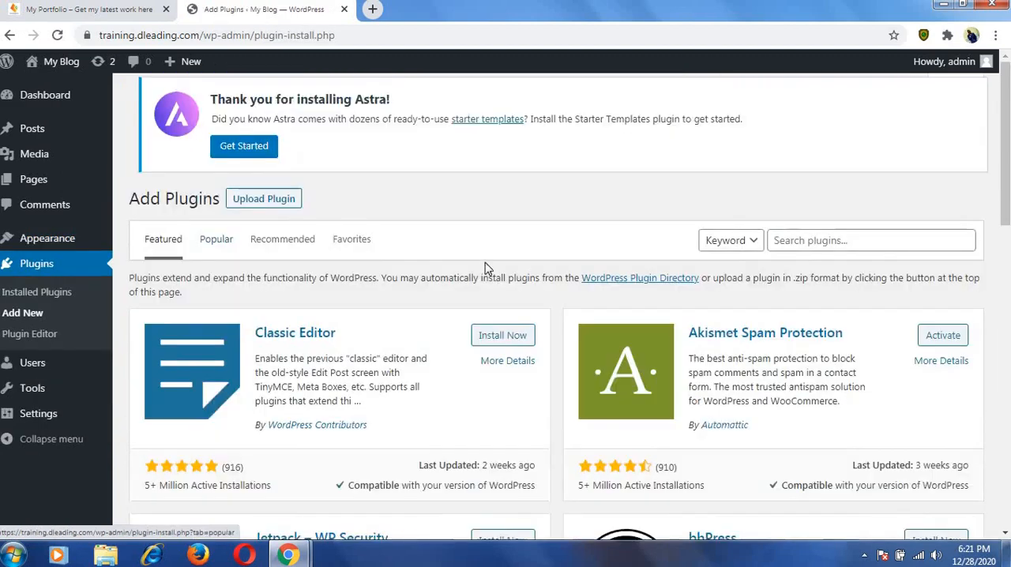
pyautogui.scroll(2, 517, 196)
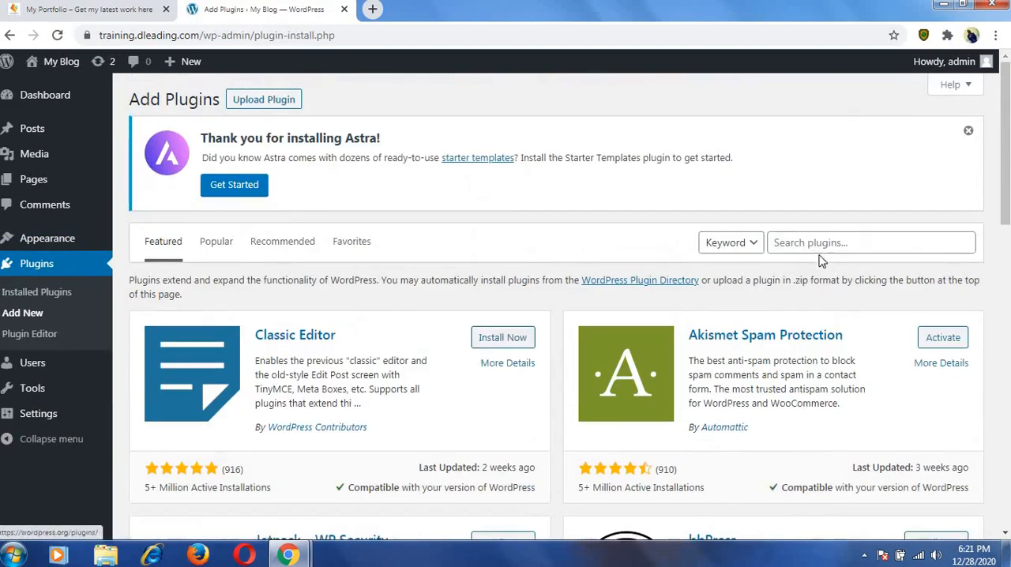
pyautogui.click(818, 245)
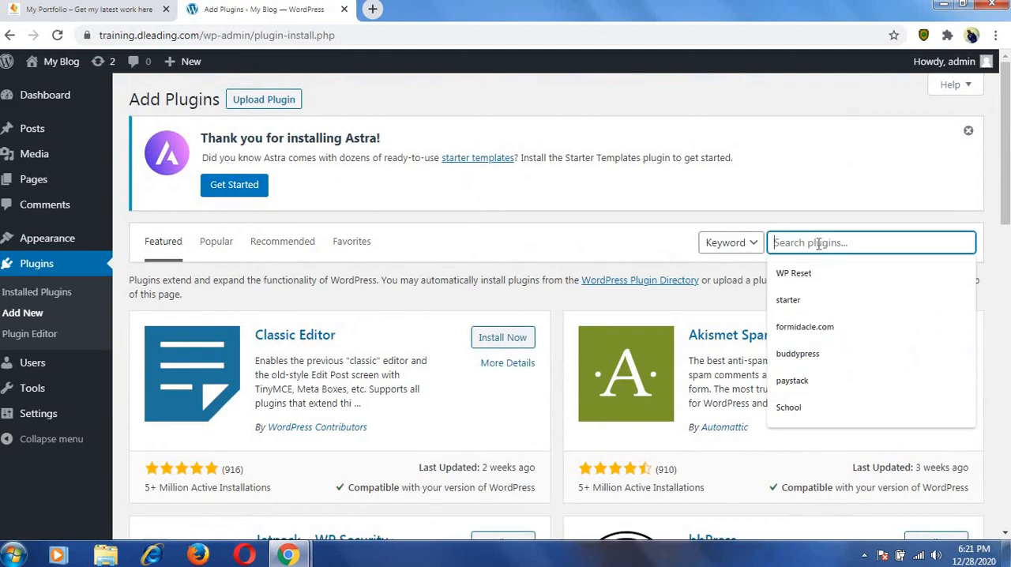
pyautogui.write('e')
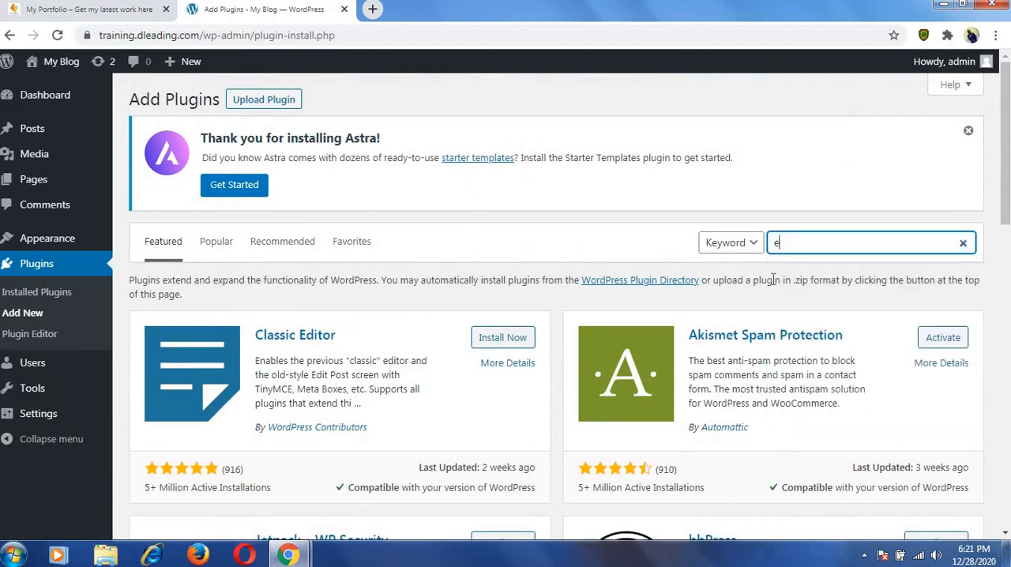
pyautogui.write('leme')
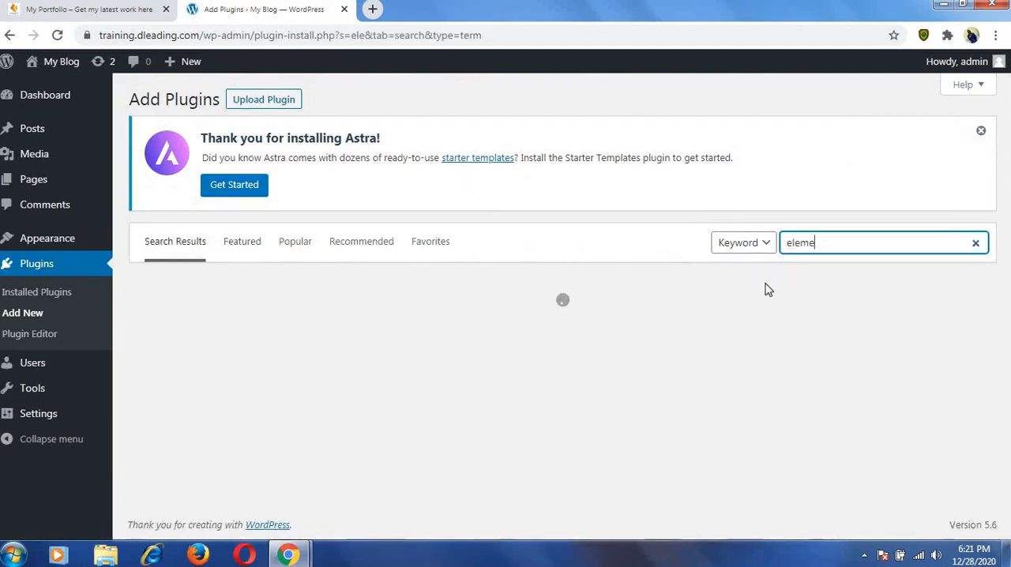
pyautogui.write('ntor')
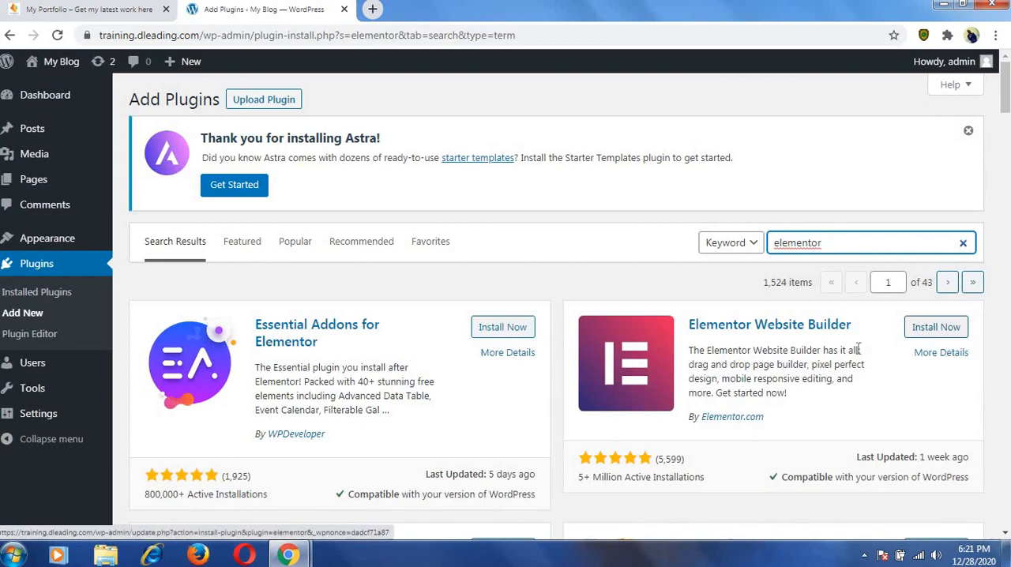
pyautogui.click(933, 336)
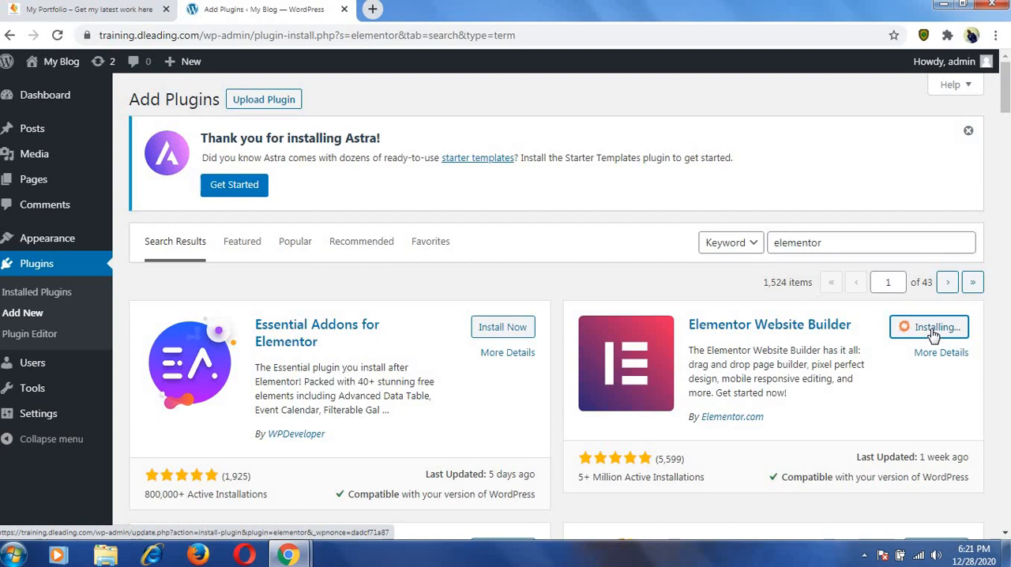
# Install Essential Addons for Elementor in a separate browser tab and activate it there.
pyautogui.rightClick(502, 332)
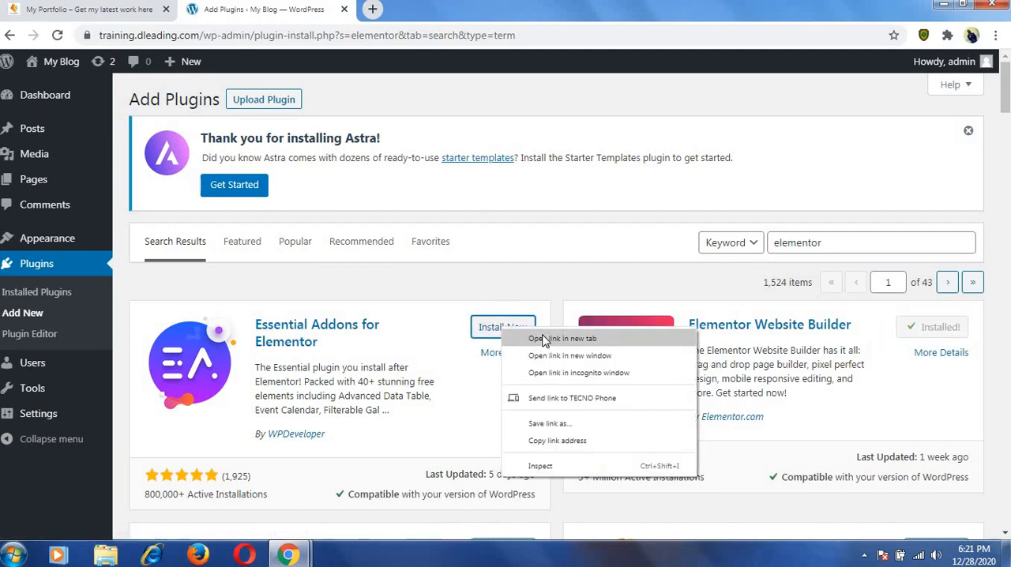
pyautogui.click(546, 339)
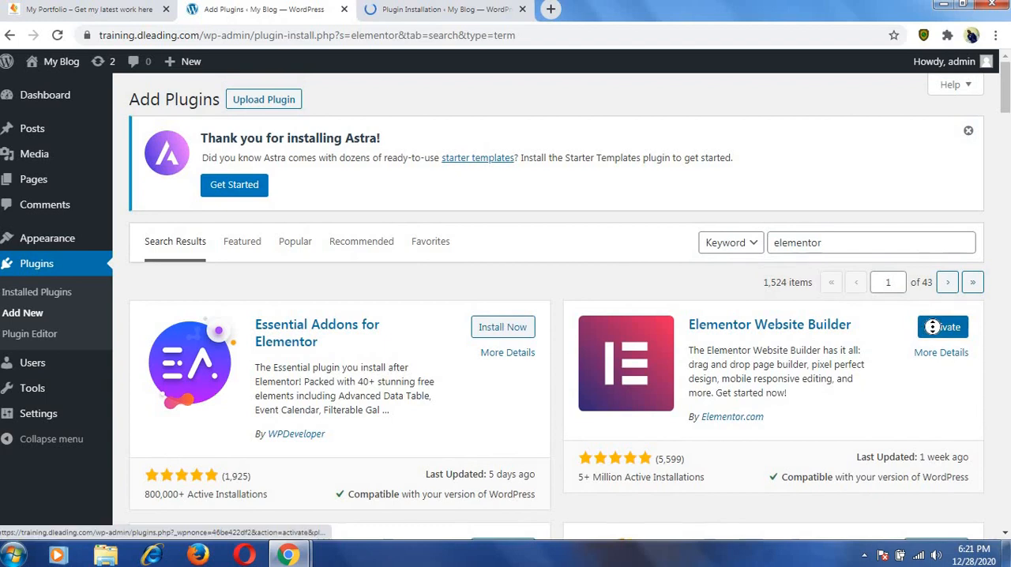
pyautogui.click(455, 10)
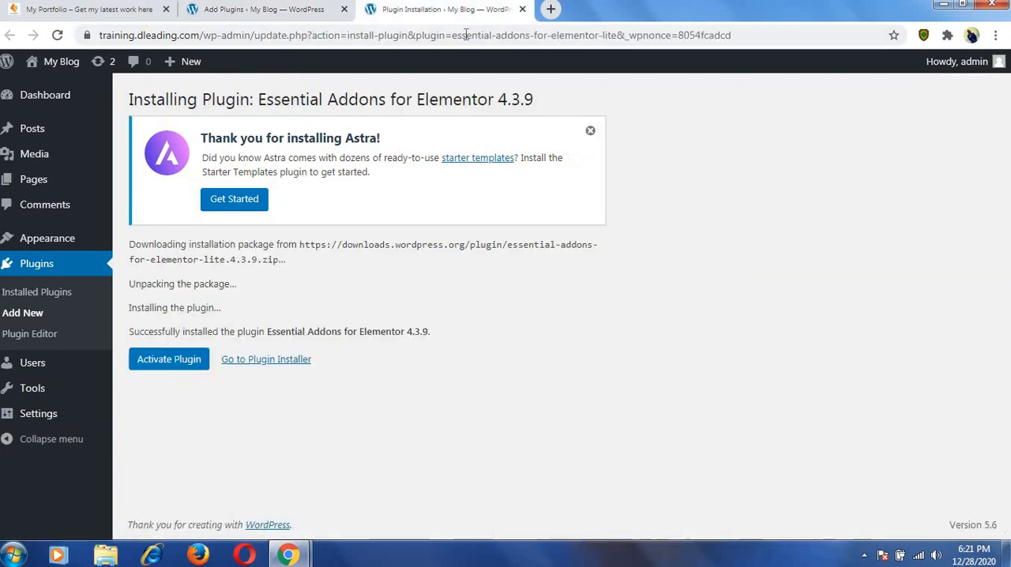
pyautogui.click(173, 368)
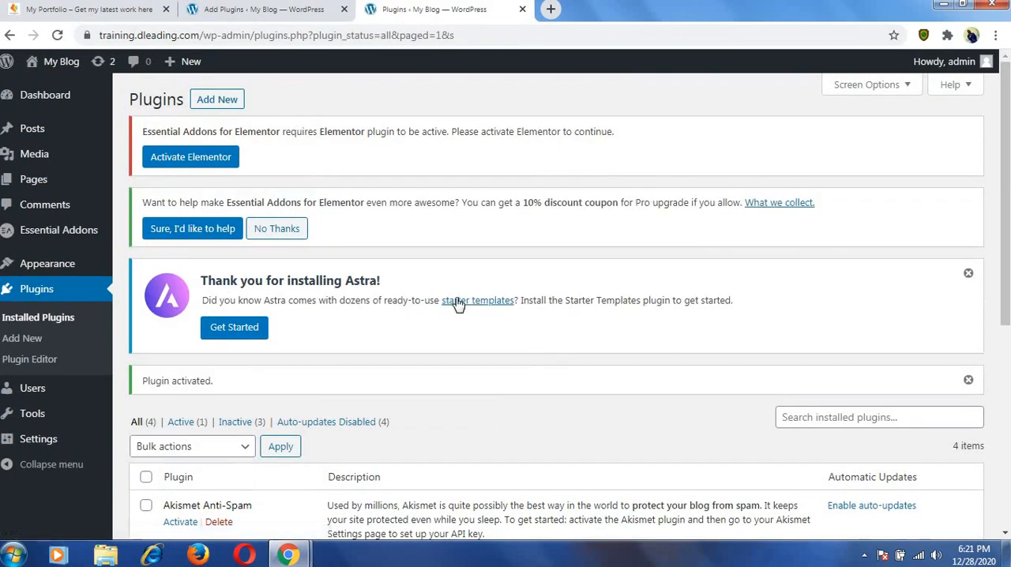
# Return to the elementor plugin search results and activate Elementor Website Builder.
pyautogui.scroll(-3, 555, 357)
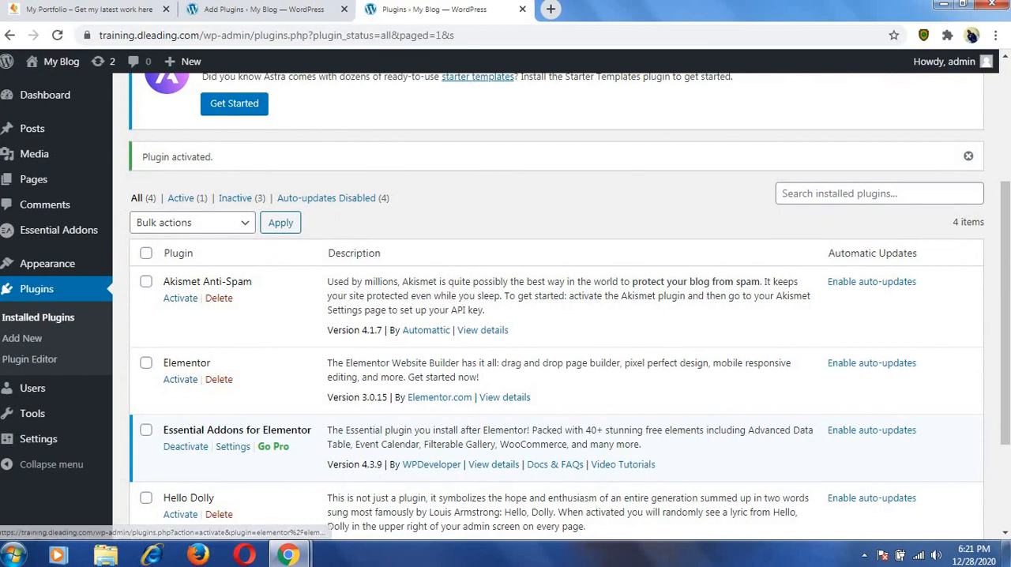
pyautogui.click(312, 10)
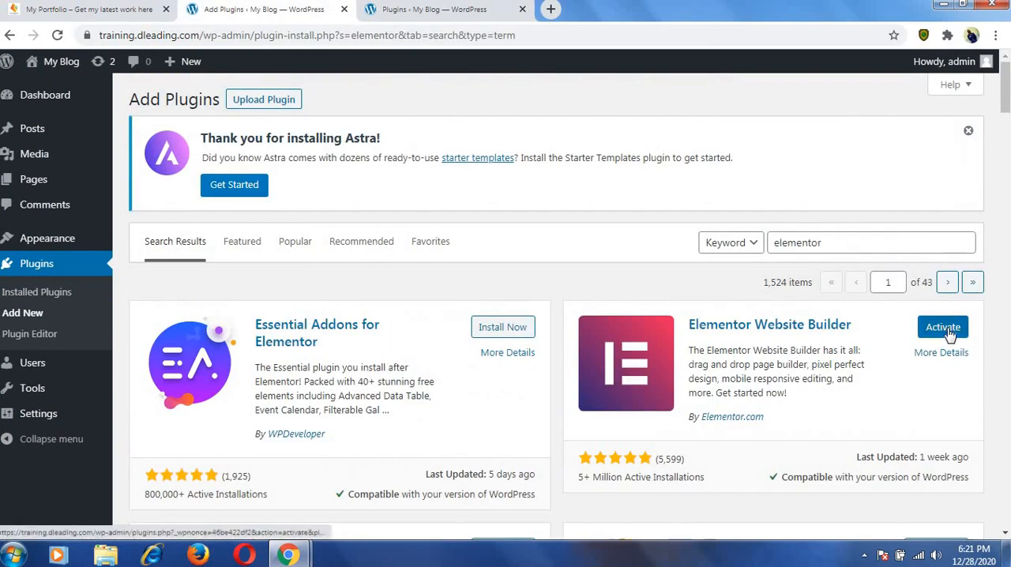
pyautogui.click(946, 328)
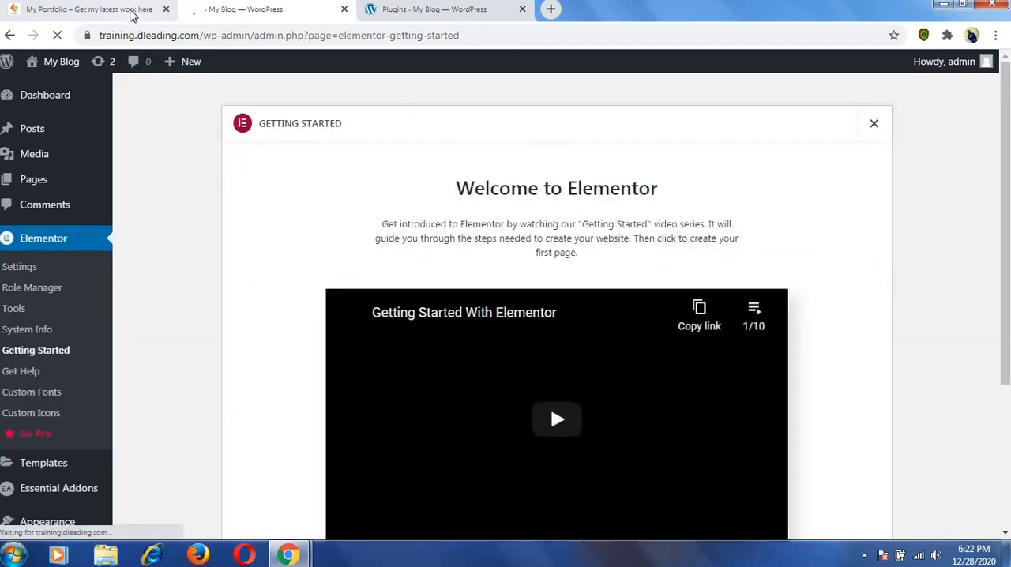
# Look through the example portfolio's sections down to the Instagram feed under Follow Me.
pyautogui.click(131, 14)
pyautogui.scroll(-4, 431, 245)
pyautogui.scroll(-20, 431, 248)
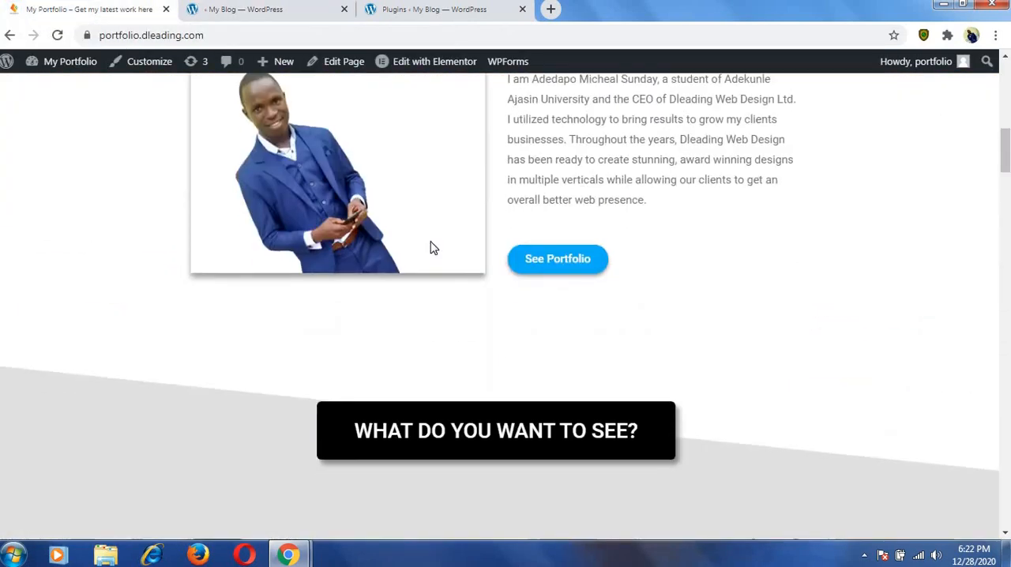
pyautogui.scroll(-10, 430, 248)
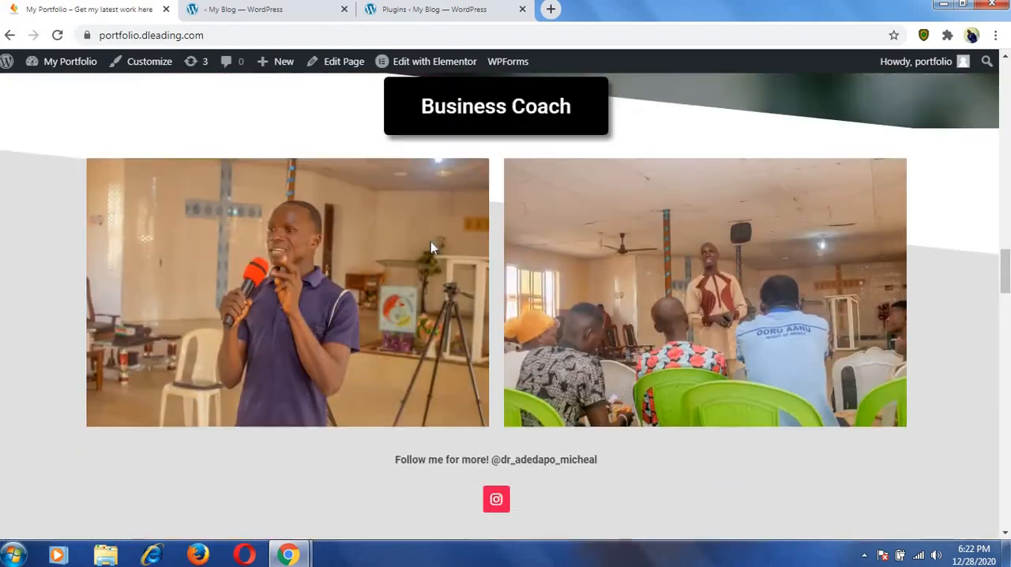
pyautogui.scroll(-15, 430, 248)
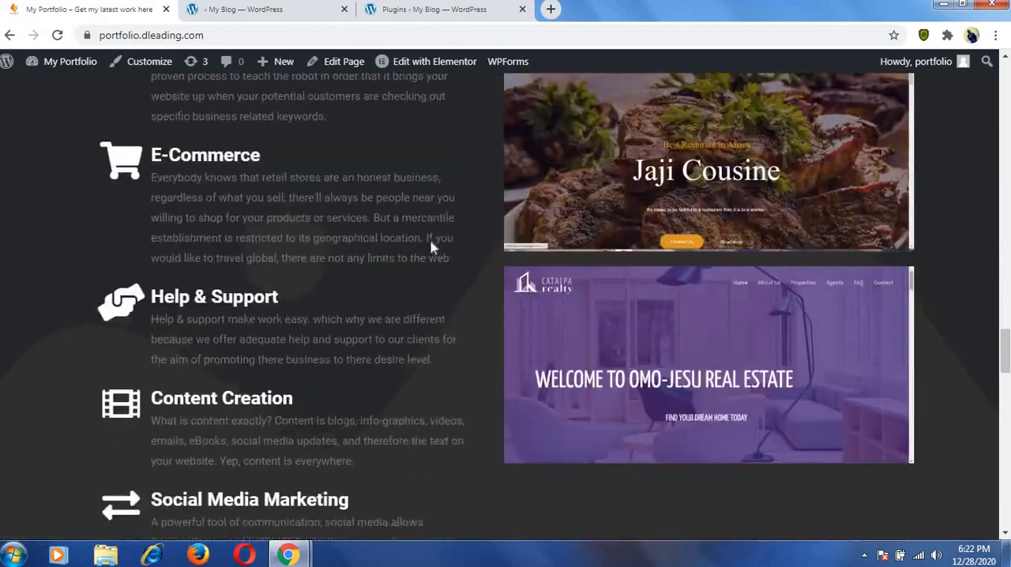
pyautogui.scroll(1, 433, 248)
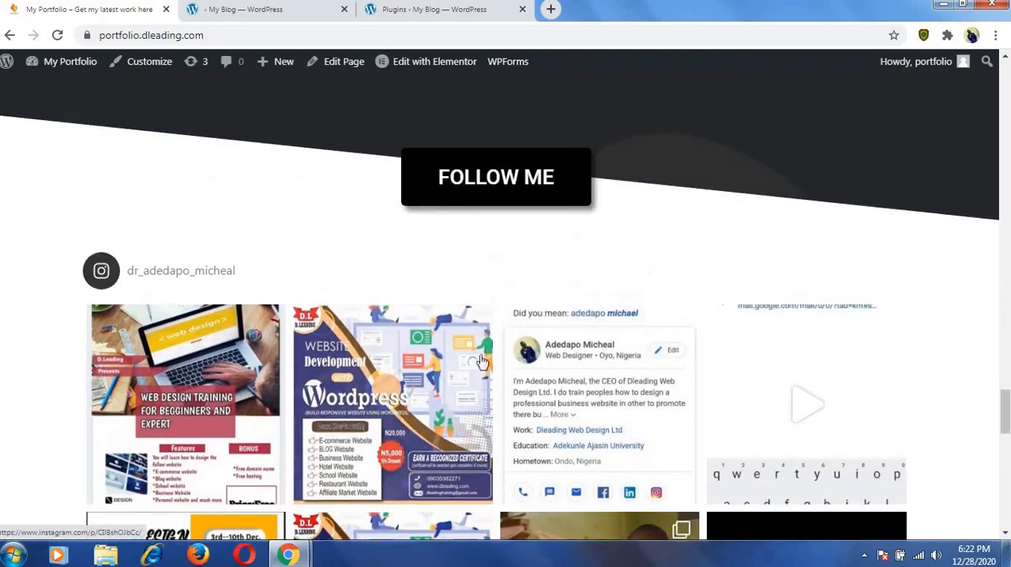
pyautogui.scroll(-3, 471, 404)
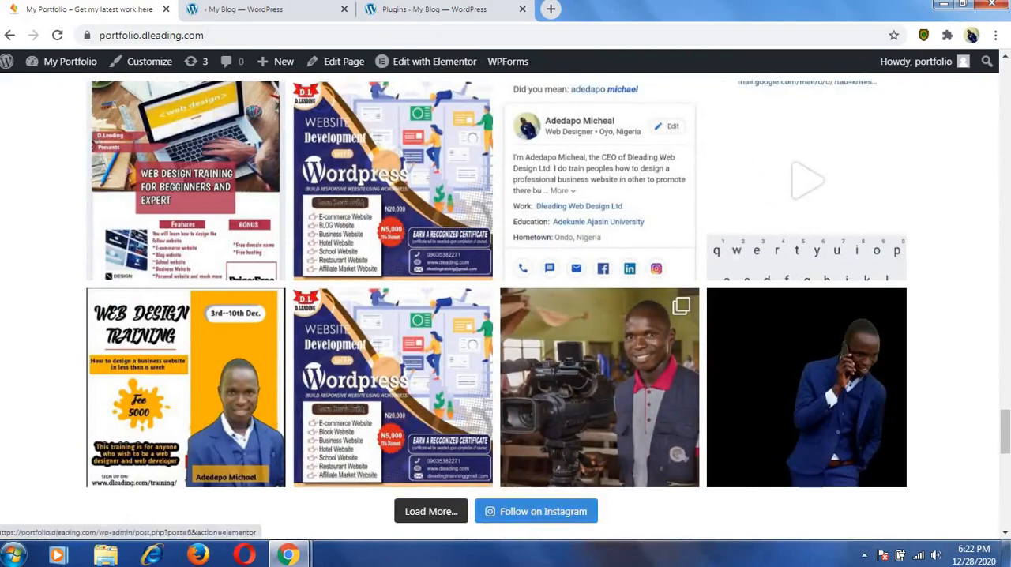
# Return to the training site's admin pages and close the Elementor Getting Started screen.
pyautogui.click(392, 11)
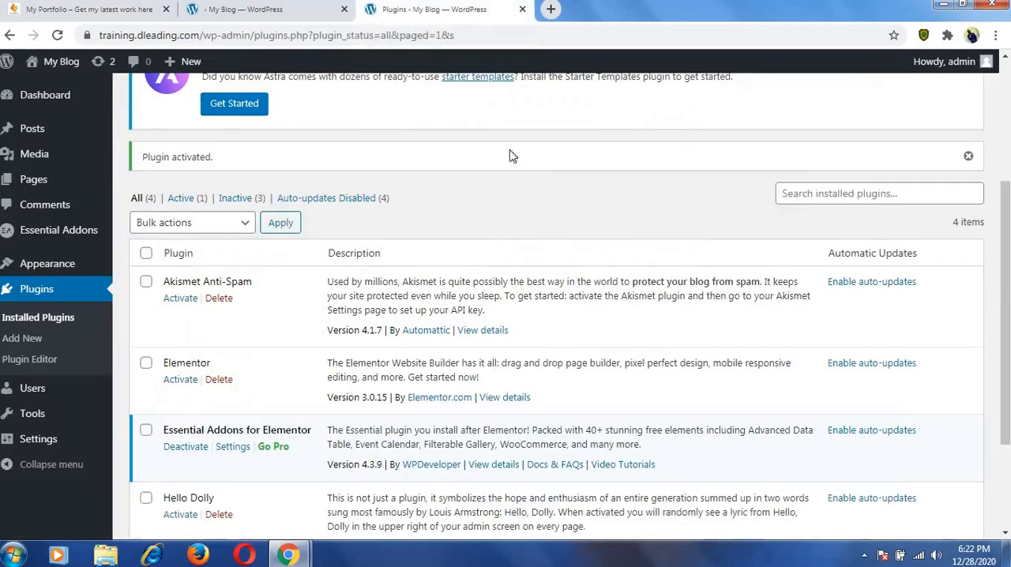
pyautogui.scroll(3, 471, 143)
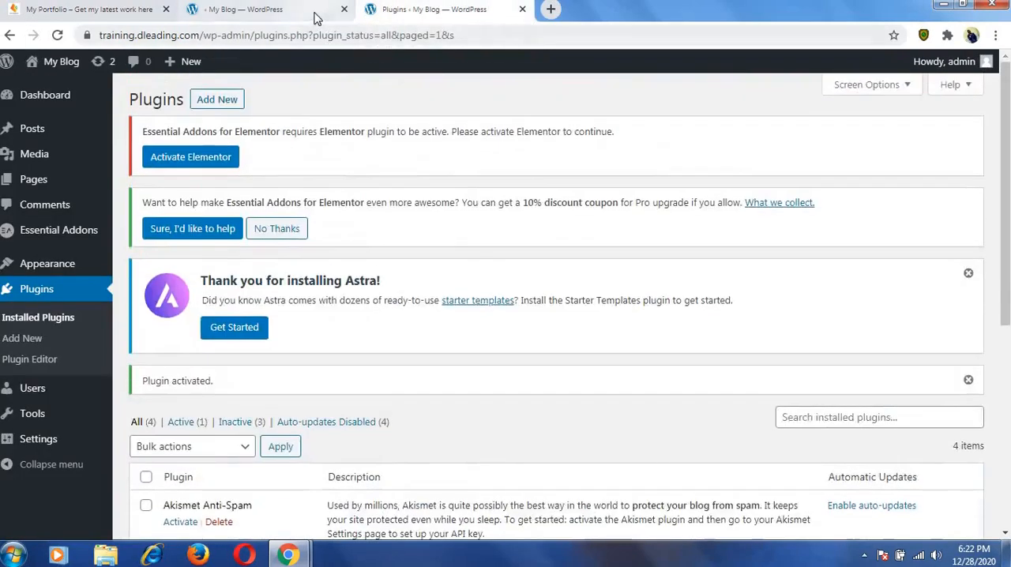
pyautogui.click(315, 16)
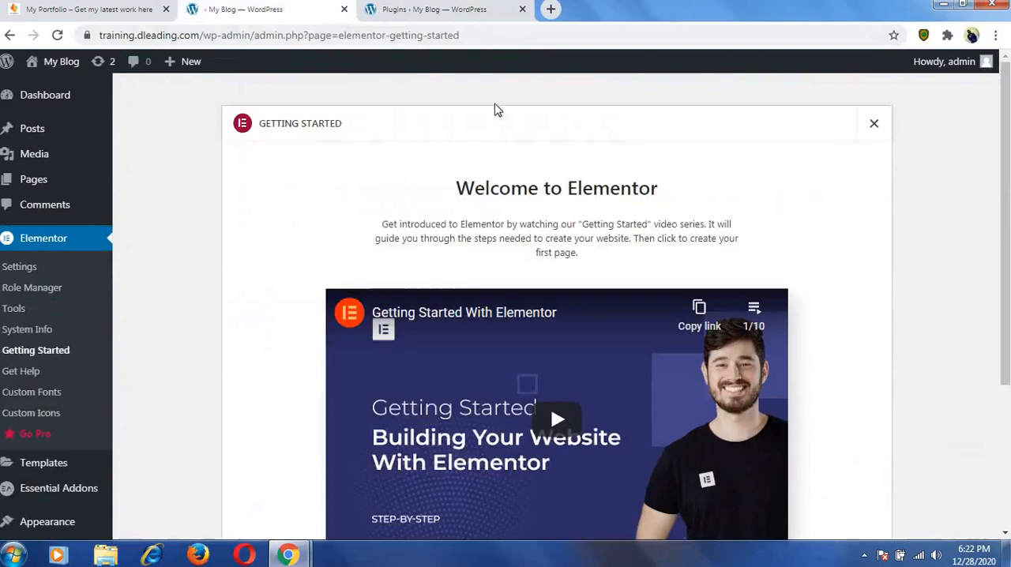
pyautogui.click(875, 131)
# Search the plugins to add for instagram feed, and install and activate Smash Balloon Social Photo Feed.
pyautogui.click(498, 10)
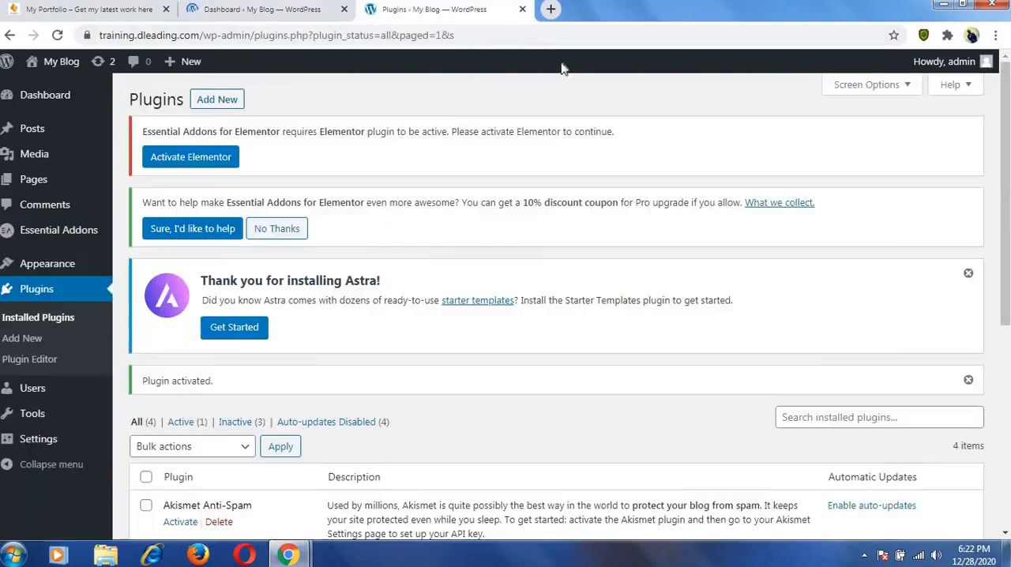
pyautogui.scroll(-2, 677, 185)
pyautogui.scroll(2, 329, 184)
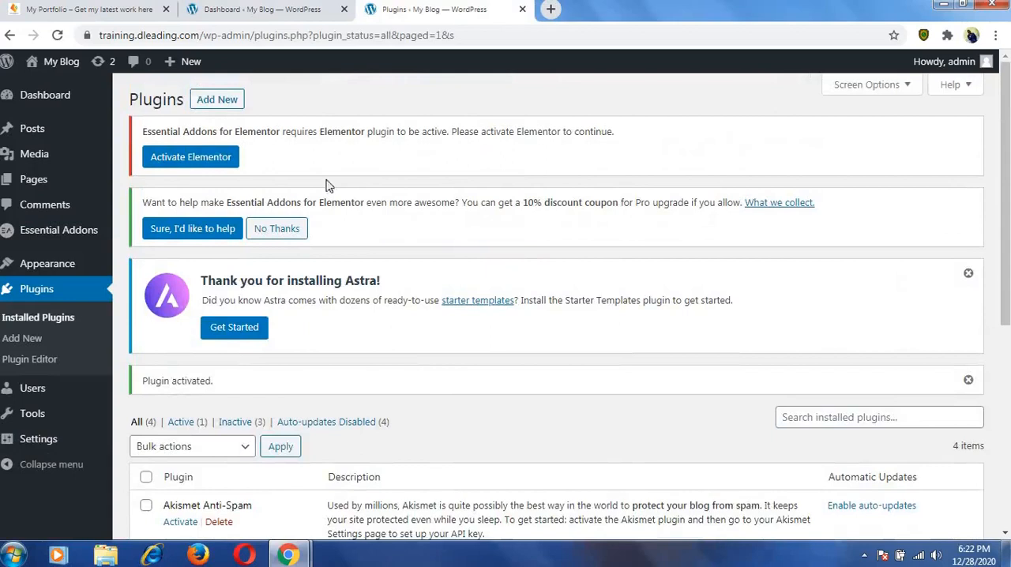
pyautogui.click(211, 101)
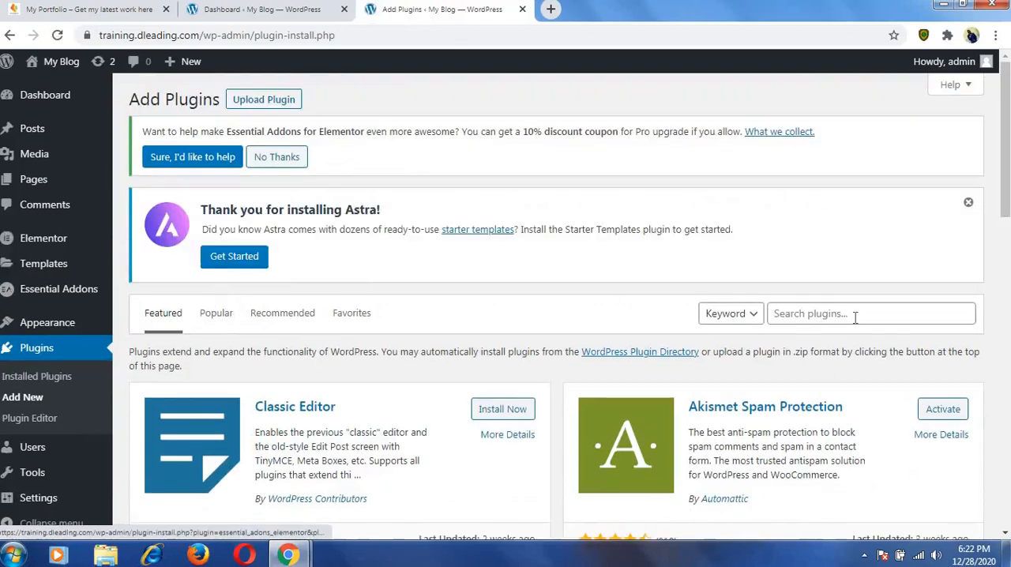
pyautogui.click(855, 316)
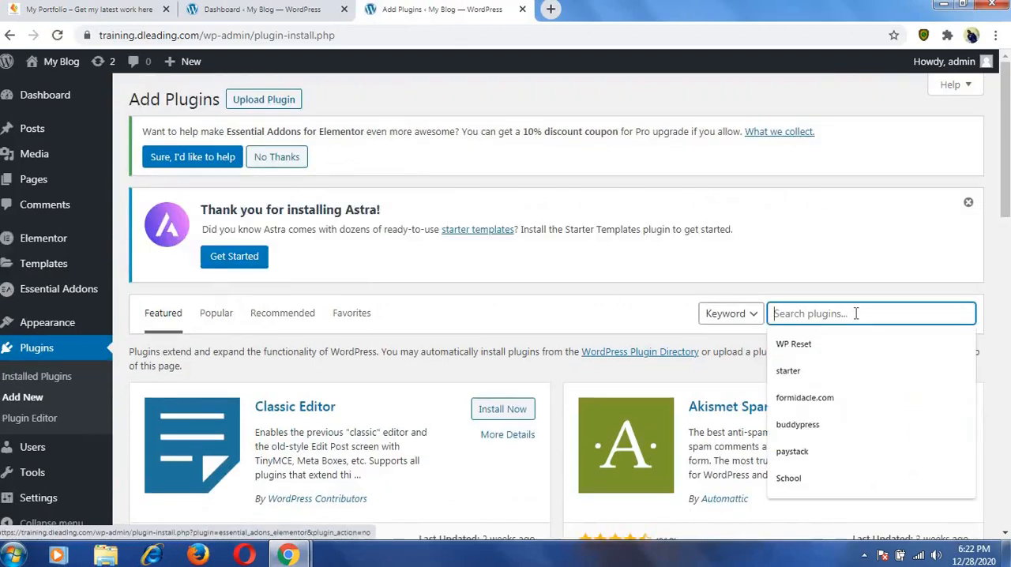
pyautogui.write('instagram feed')
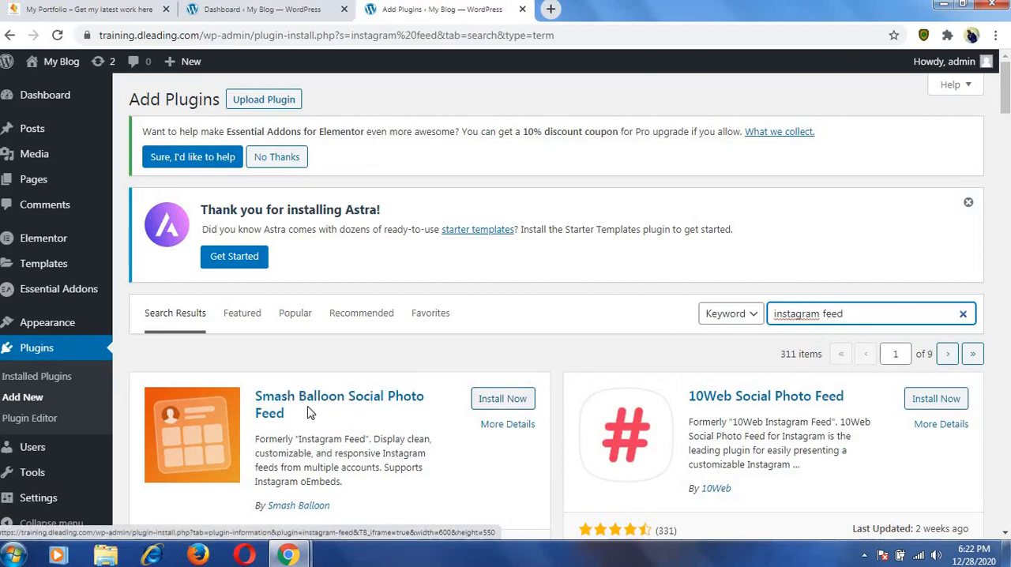
pyautogui.click(515, 400)
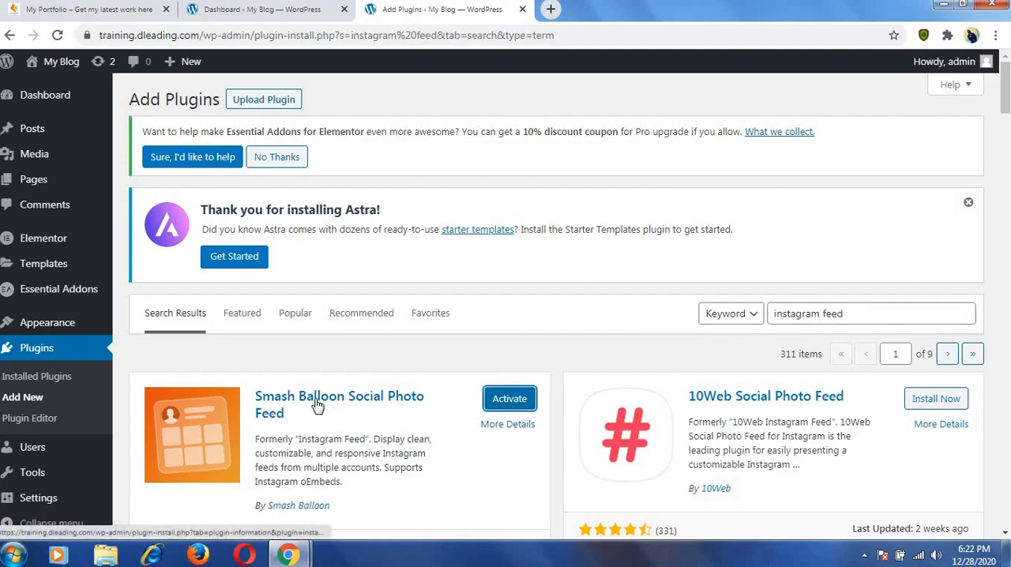
pyautogui.click(507, 401)
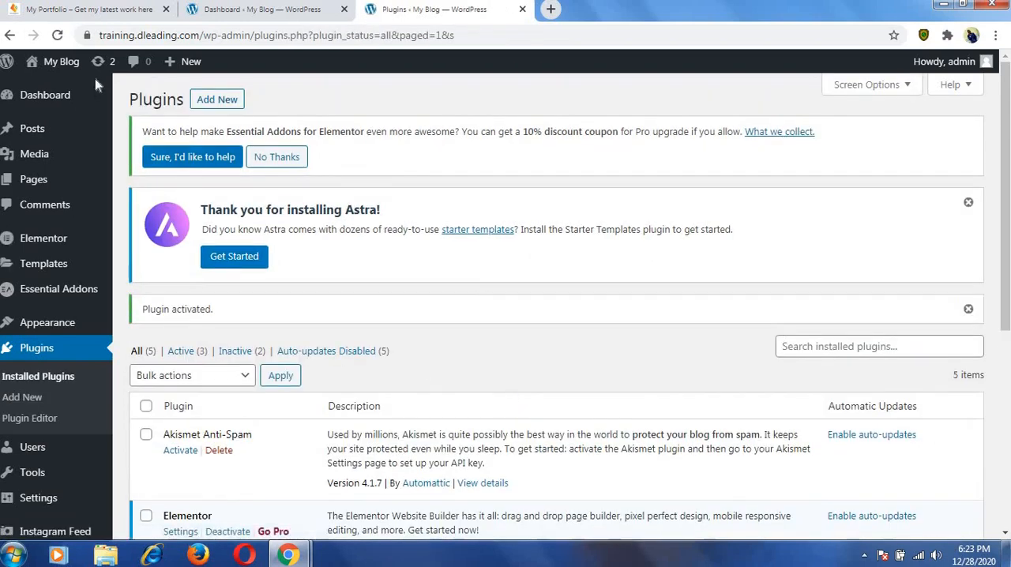
# Open the training site's front end in a new browser tab and switch to it.
pyautogui.moveTo(70, 78)
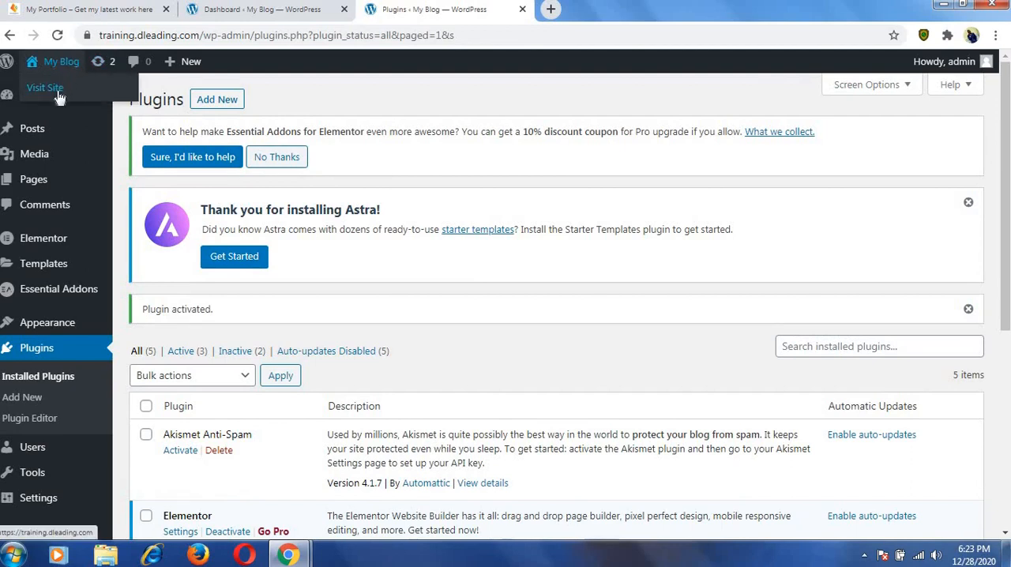
pyautogui.rightClick(57, 93)
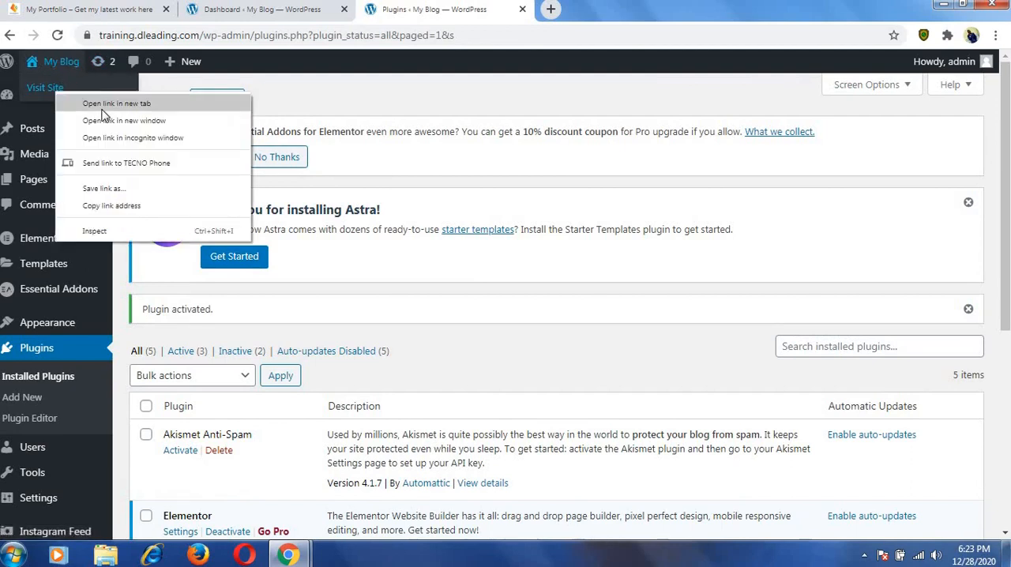
pyautogui.click(108, 106)
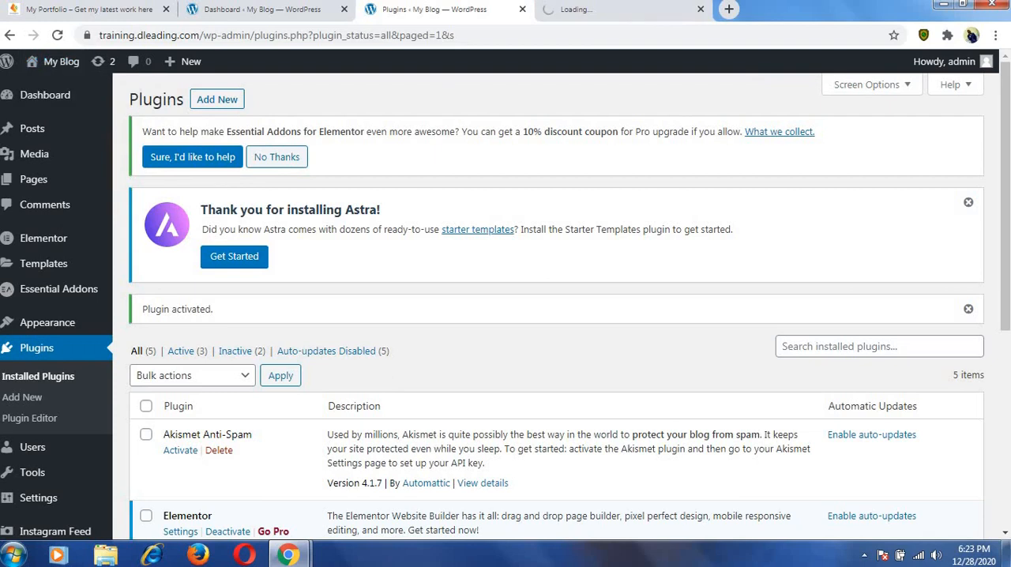
pyautogui.click(644, 10)
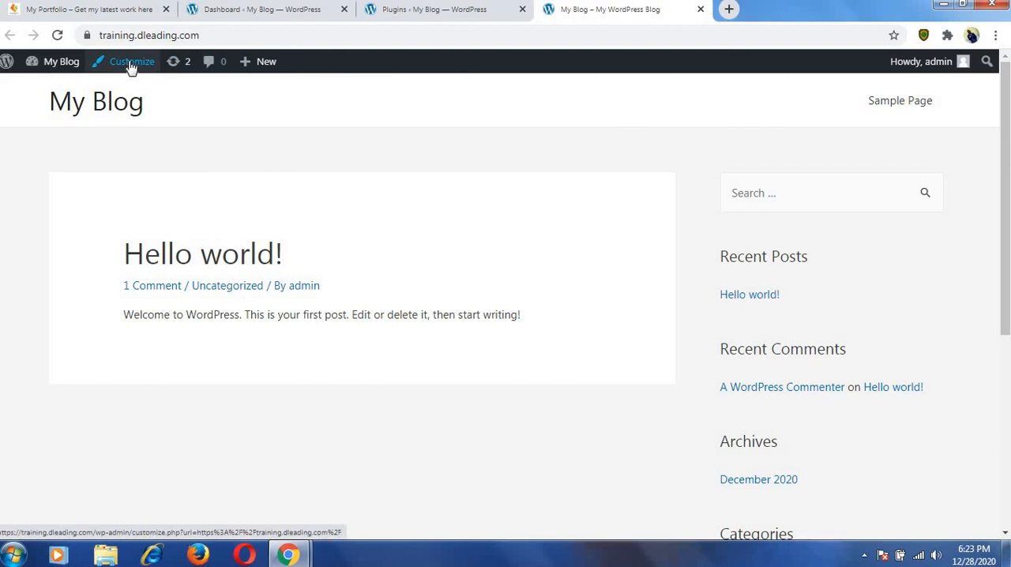
# Create a new page, dismiss the block editor welcome guide and title the page Home.
pyautogui.moveTo(268, 63)
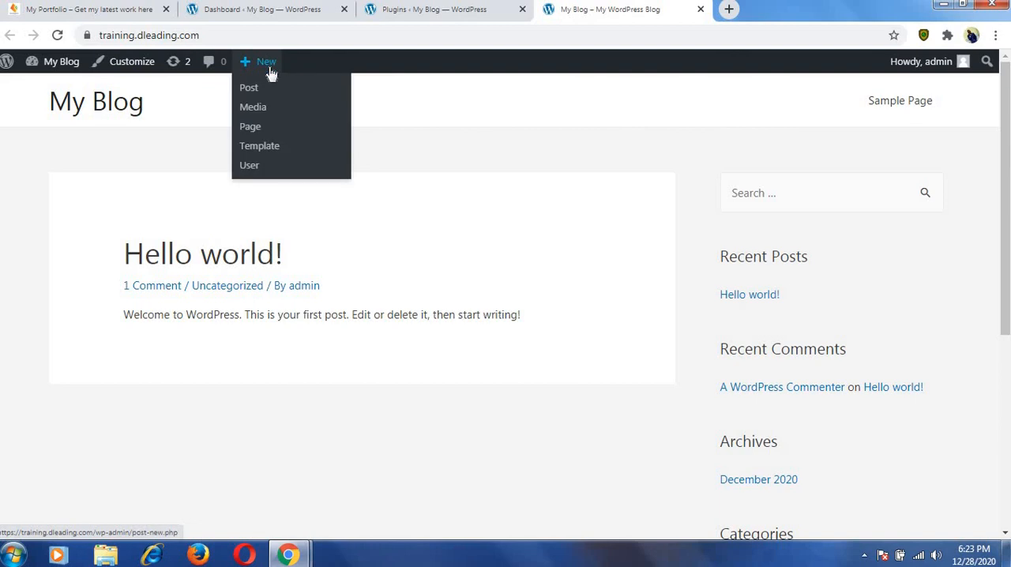
pyautogui.click(251, 127)
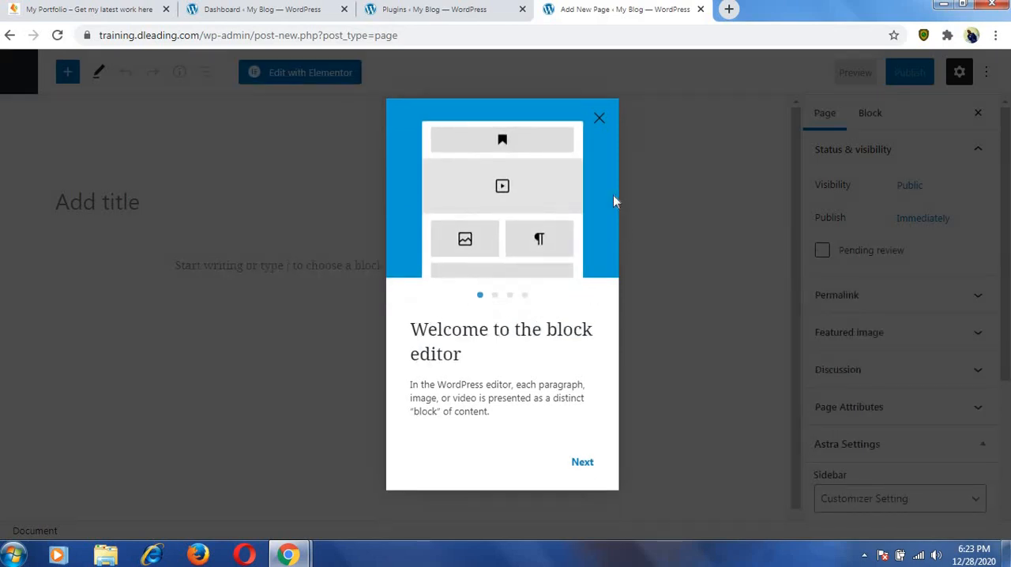
pyautogui.click(599, 119)
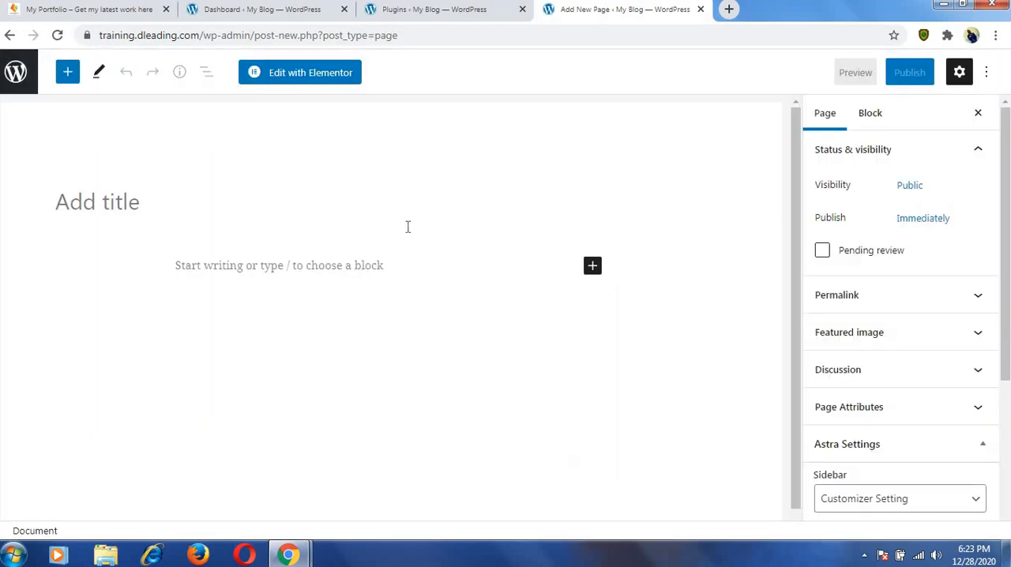
pyautogui.click(335, 213)
pyautogui.write('H')
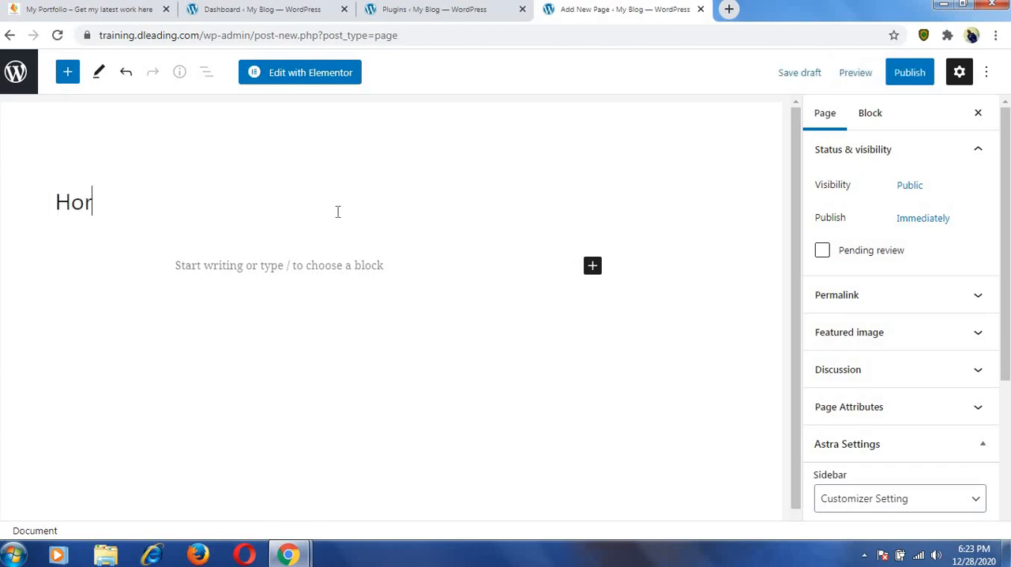
pyautogui.write('or')
pyautogui.press('BackSpace')
pyautogui.write('me')
# Set the Home page's template attribute to Elementor Full Width.
pyautogui.scroll(-1, 921, 345)
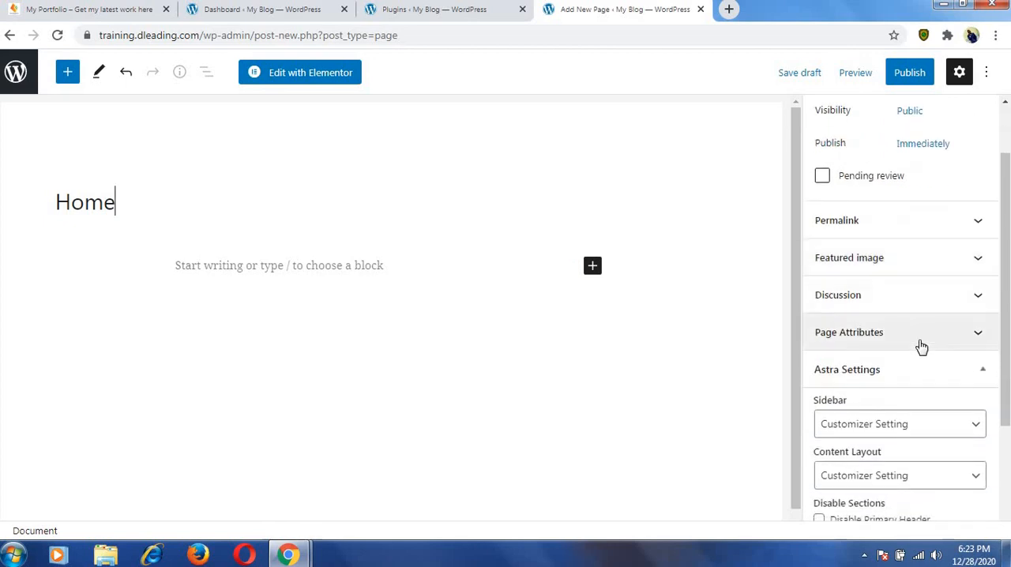
pyautogui.click(921, 341)
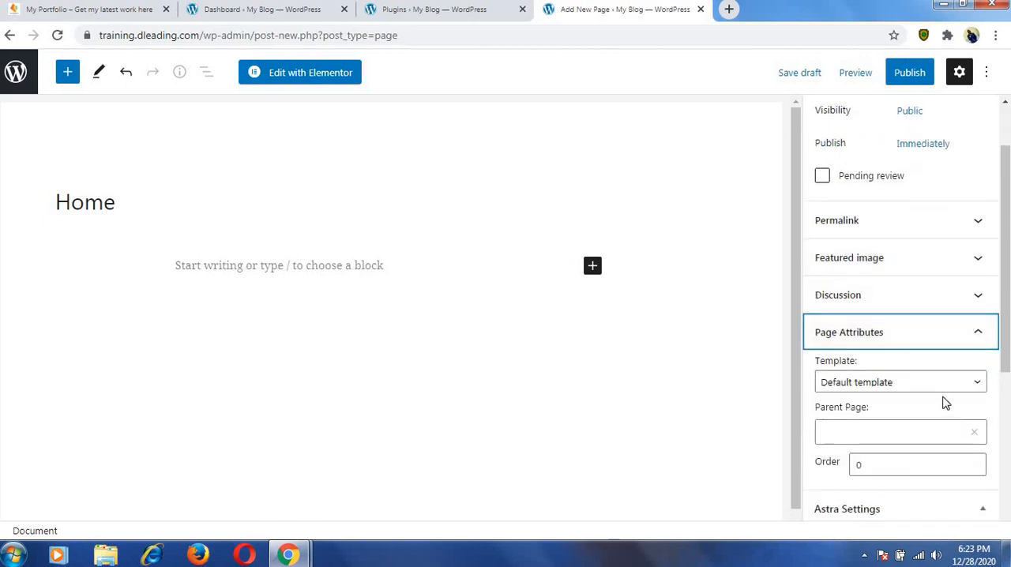
pyautogui.scroll(-2, 946, 403)
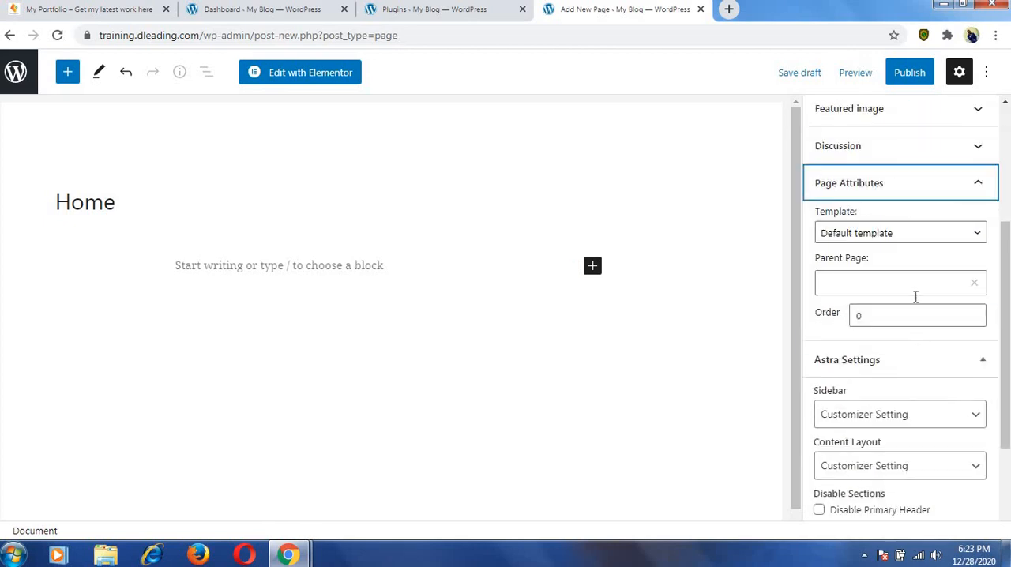
pyautogui.click(910, 189)
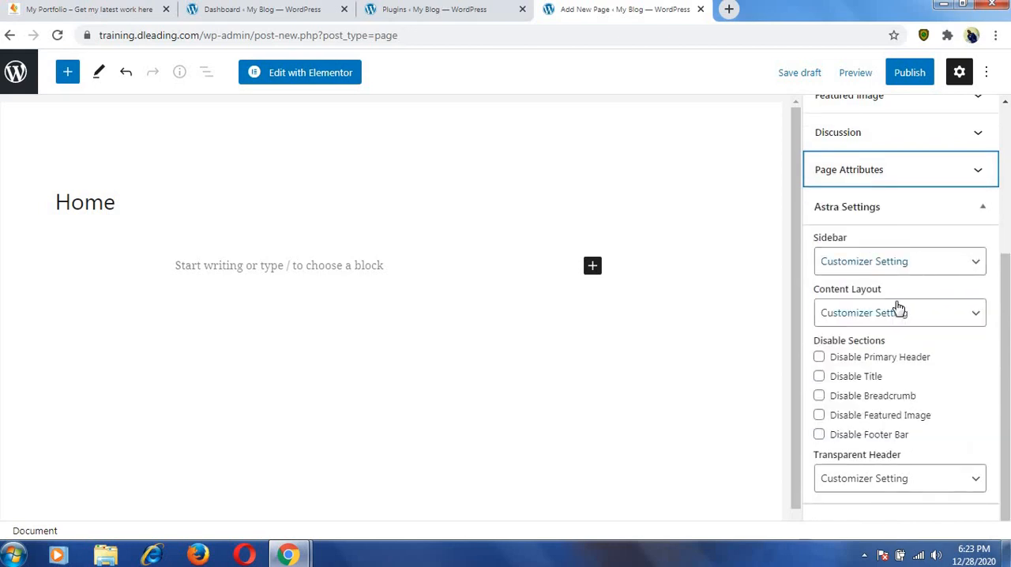
pyautogui.scroll(2, 896, 308)
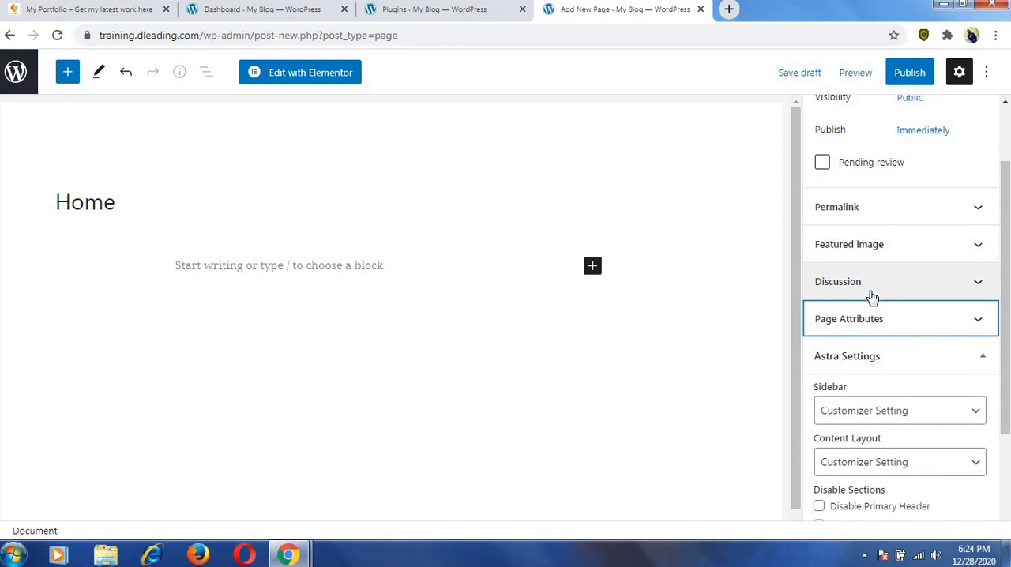
pyautogui.click(882, 322)
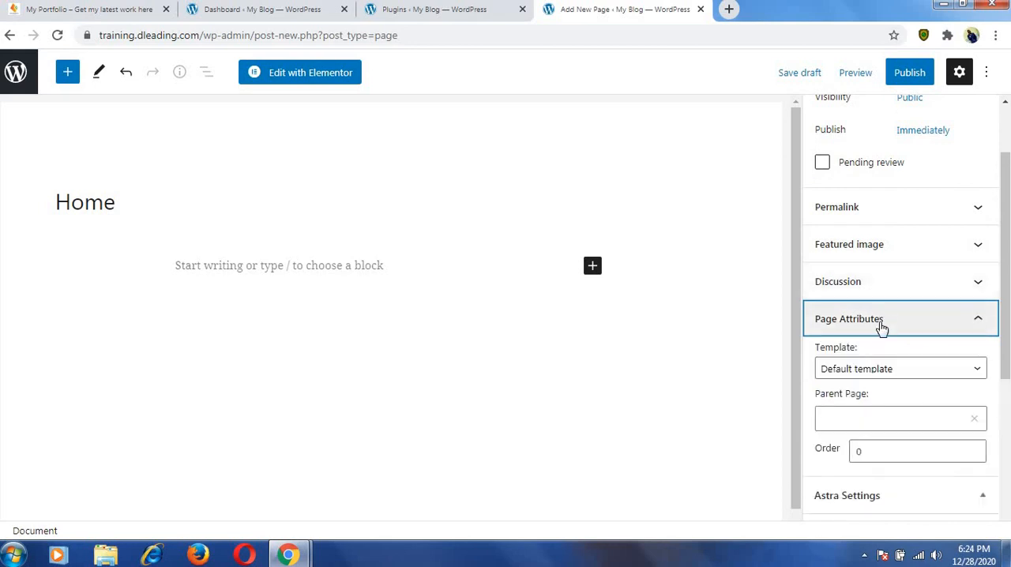
pyautogui.click(921, 376)
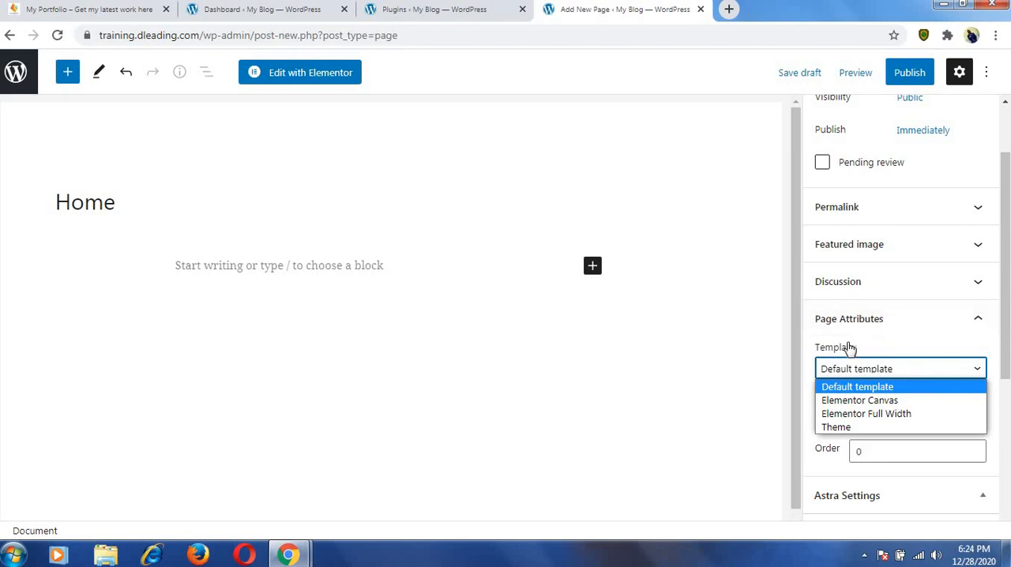
pyautogui.click(866, 414)
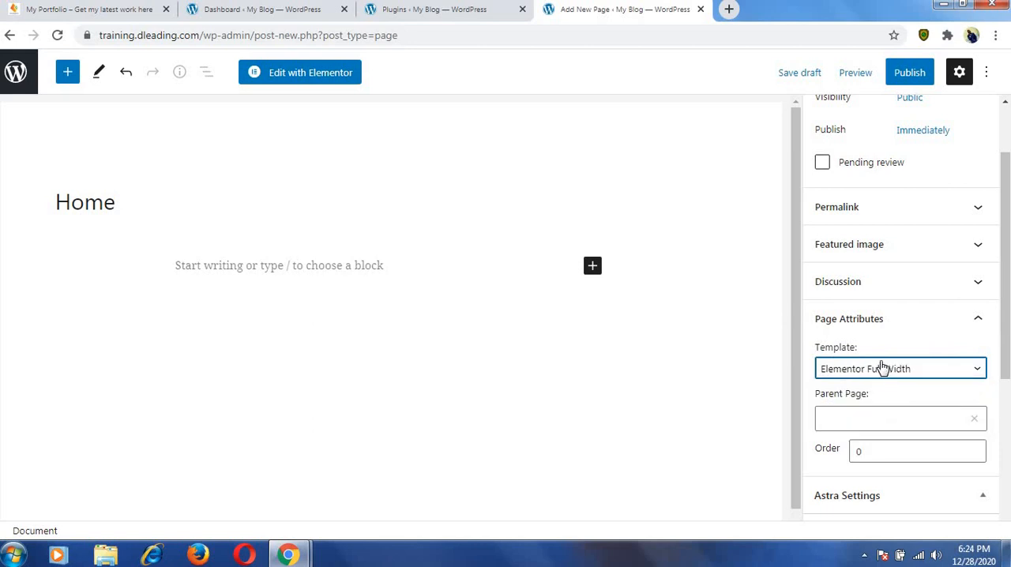
# Publish the Home page and confirm the pre-publish check.
pyautogui.scroll(2, 897, 292)
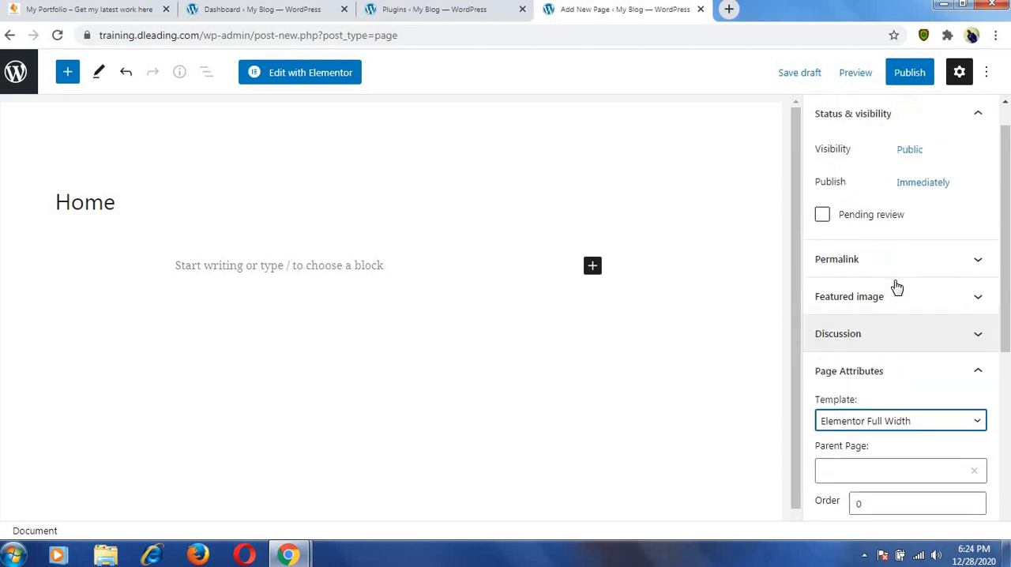
pyautogui.click(914, 77)
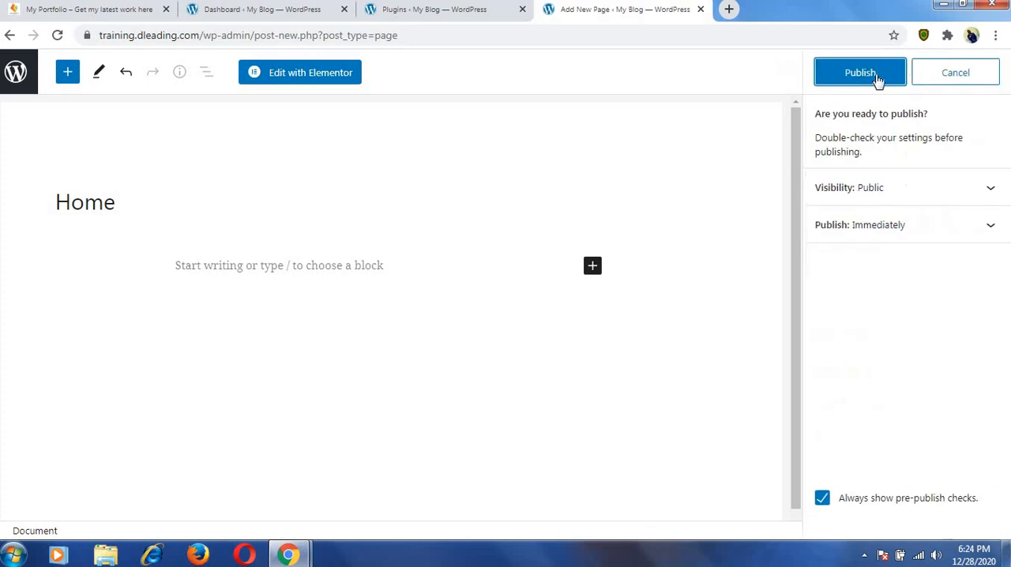
pyautogui.click(876, 77)
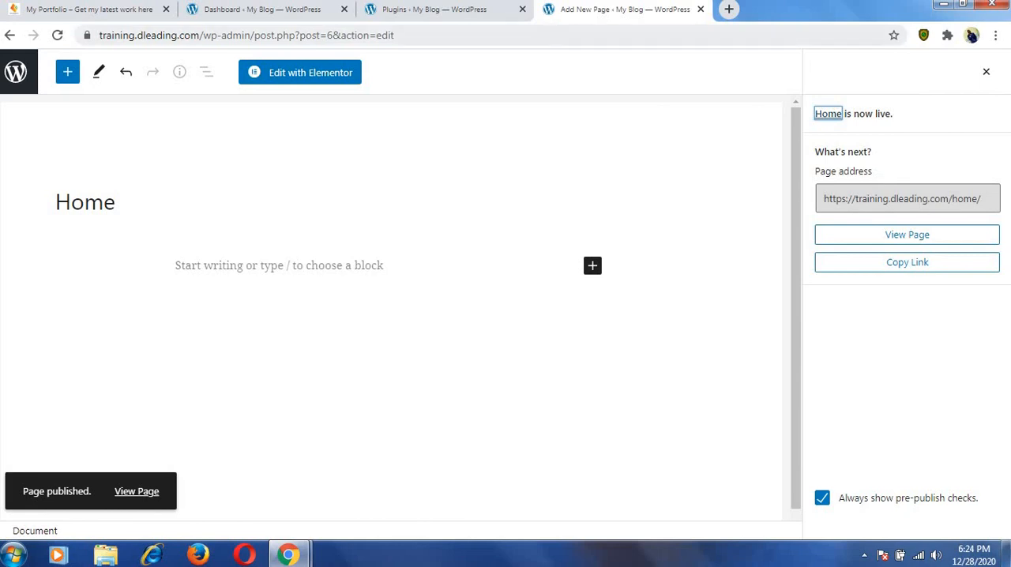
# View the site's front end in place of the plugins page, and close the Home page's editor tab.
pyautogui.click(483, 8)
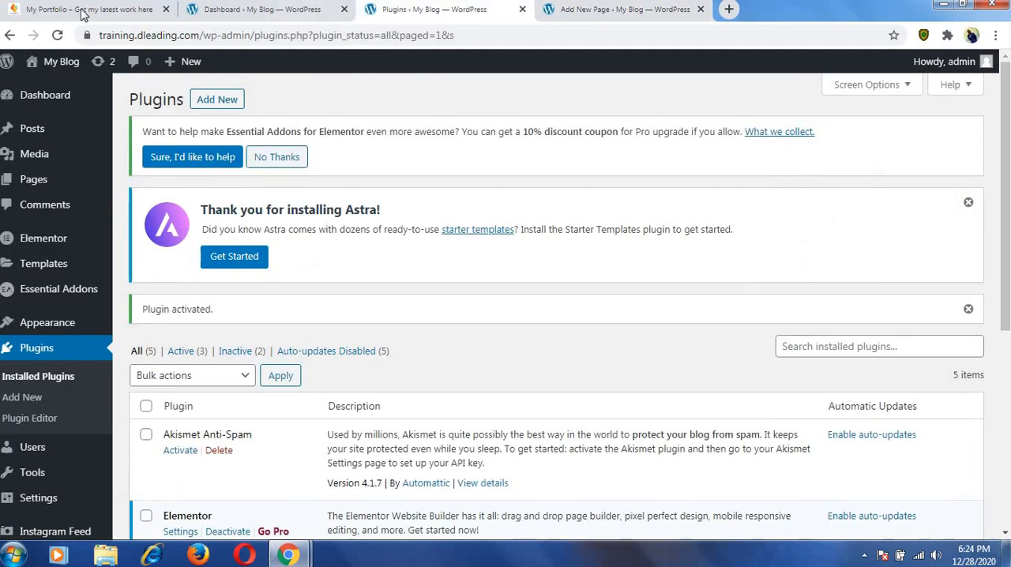
pyautogui.moveTo(61, 63)
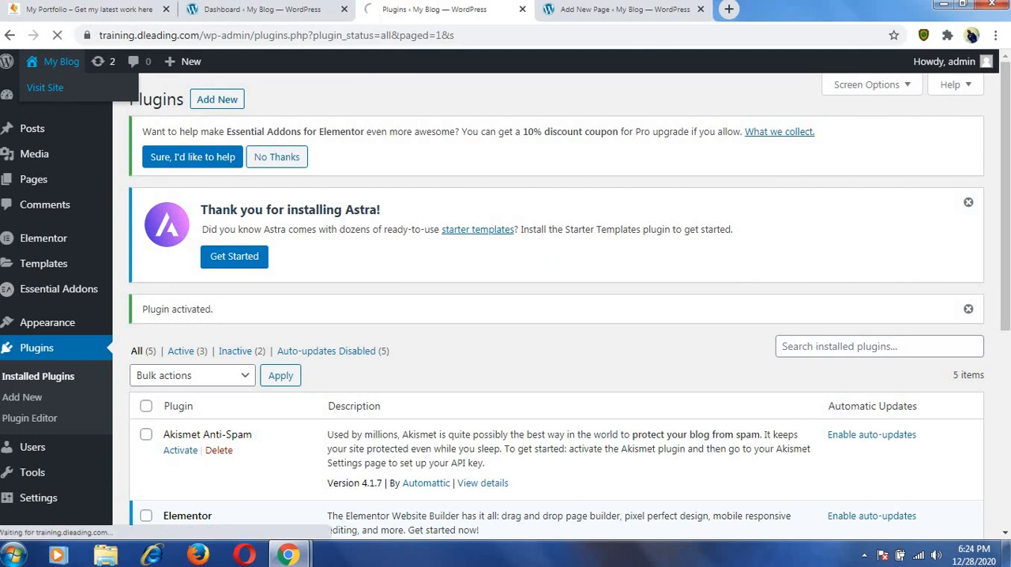
pyautogui.click(61, 87)
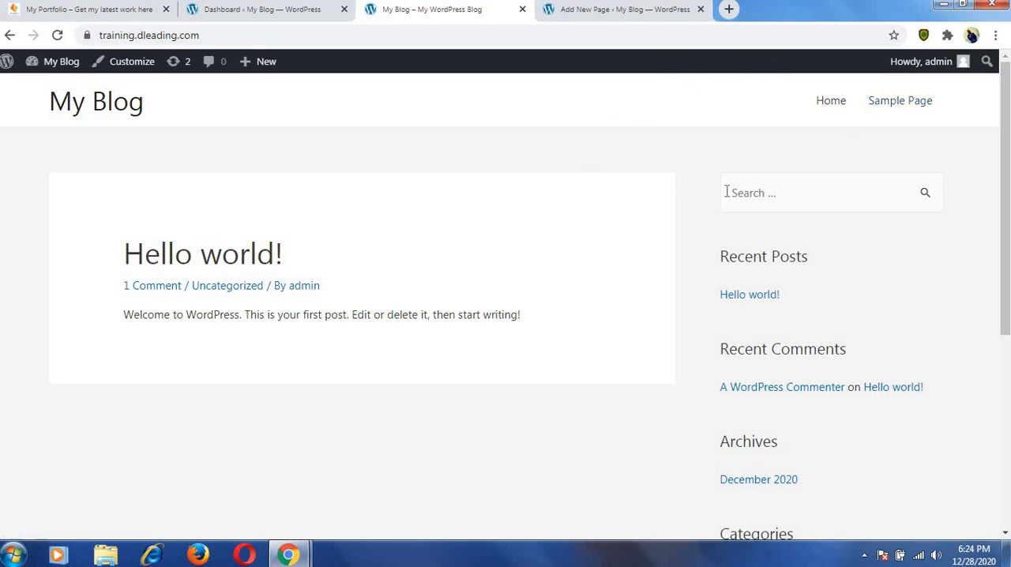
pyautogui.scroll(-5, 727, 192)
pyautogui.scroll(5, 727, 195)
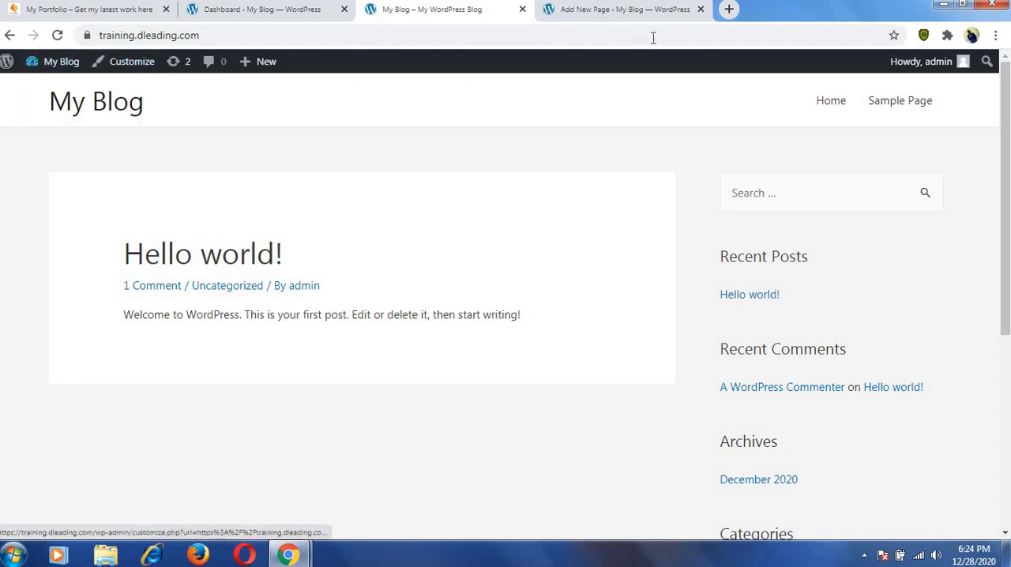
pyautogui.click(641, 10)
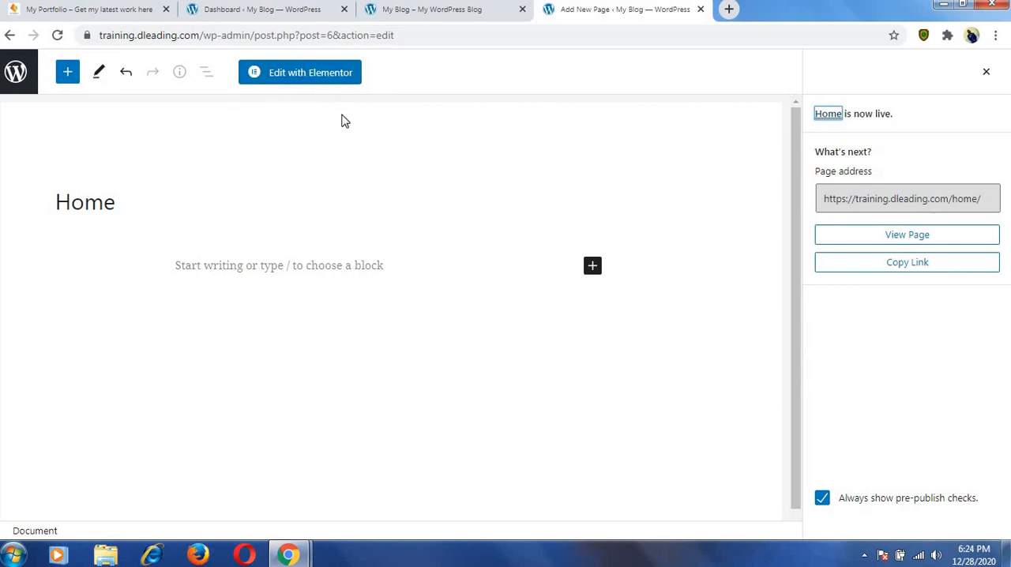
pyautogui.click(700, 10)
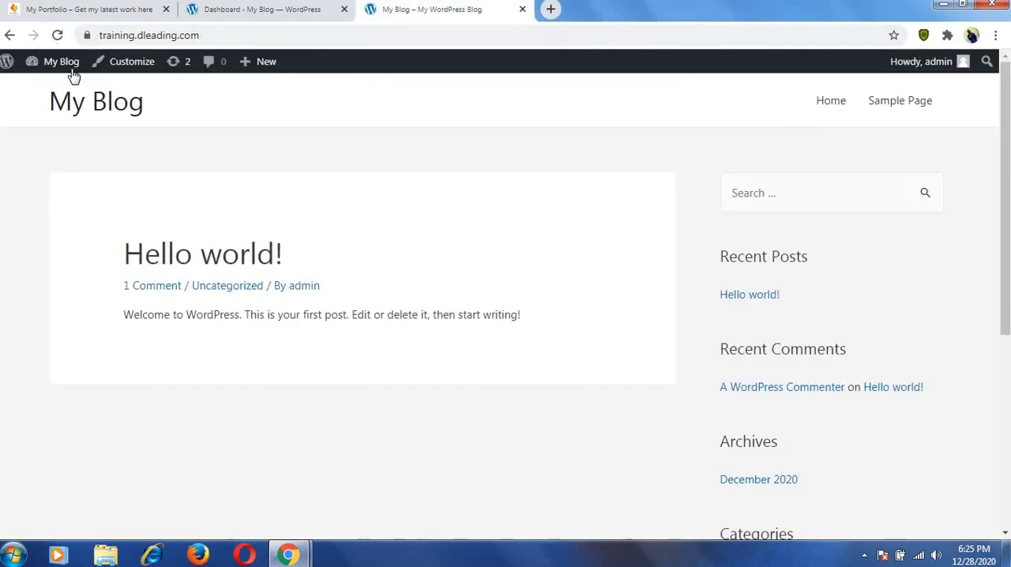
# Open the list of all pages in the site's admin and move Privacy Policy and Sample Page to the trash.
pyautogui.moveTo(63, 62)
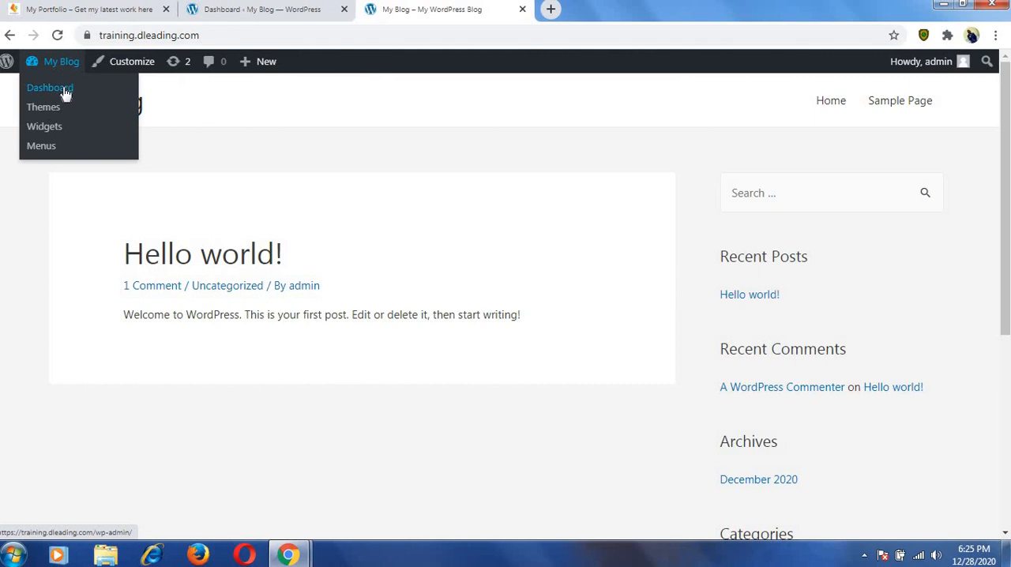
pyautogui.click(241, 14)
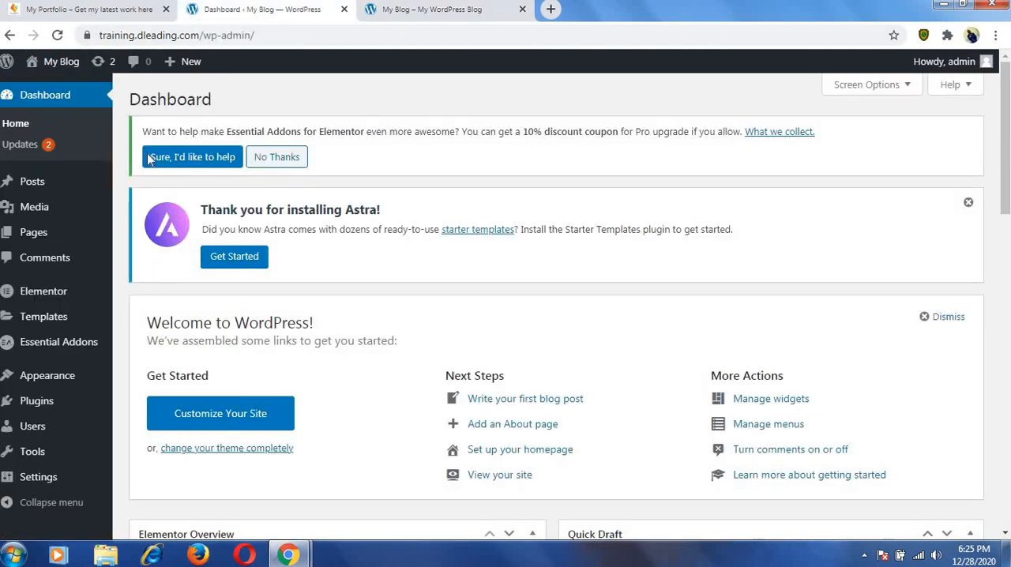
pyautogui.moveTo(45, 241)
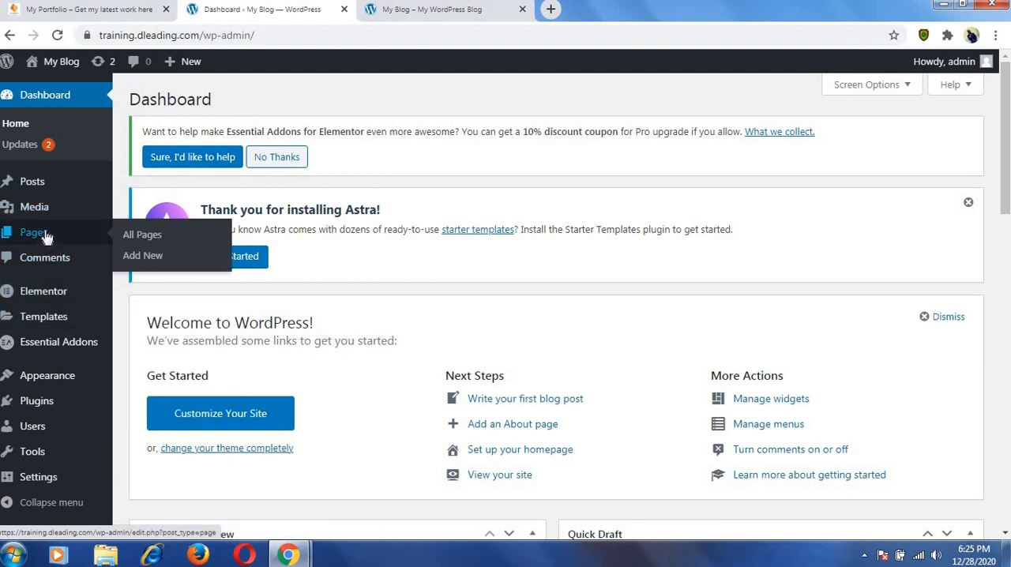
pyautogui.click(133, 244)
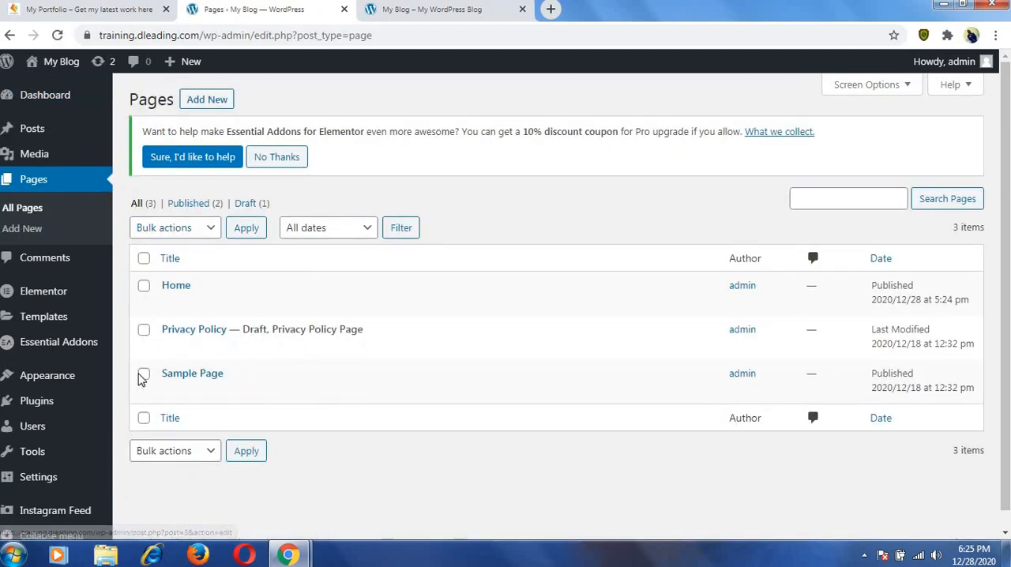
pyautogui.click(144, 374)
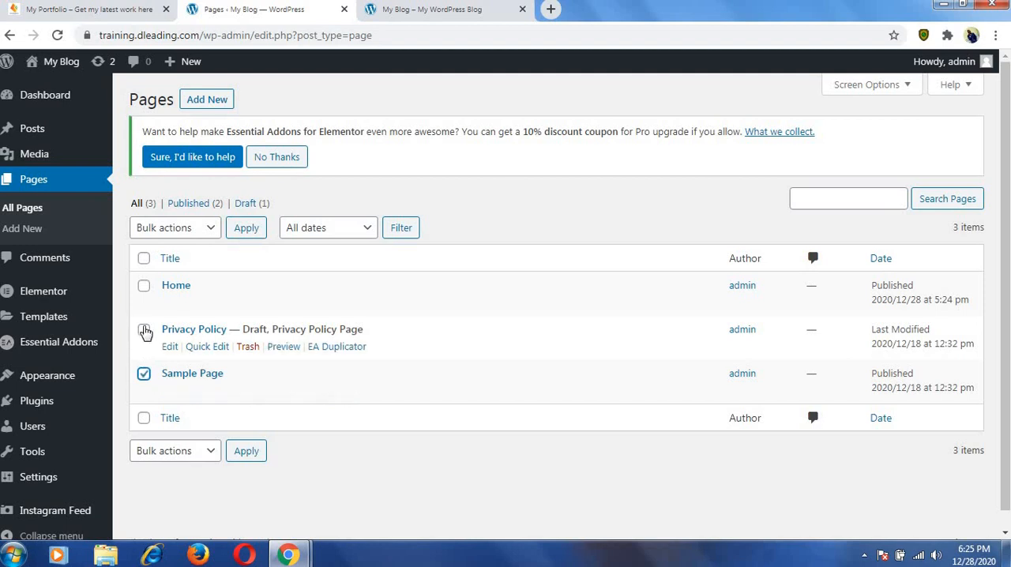
pyautogui.click(144, 330)
pyautogui.click(211, 234)
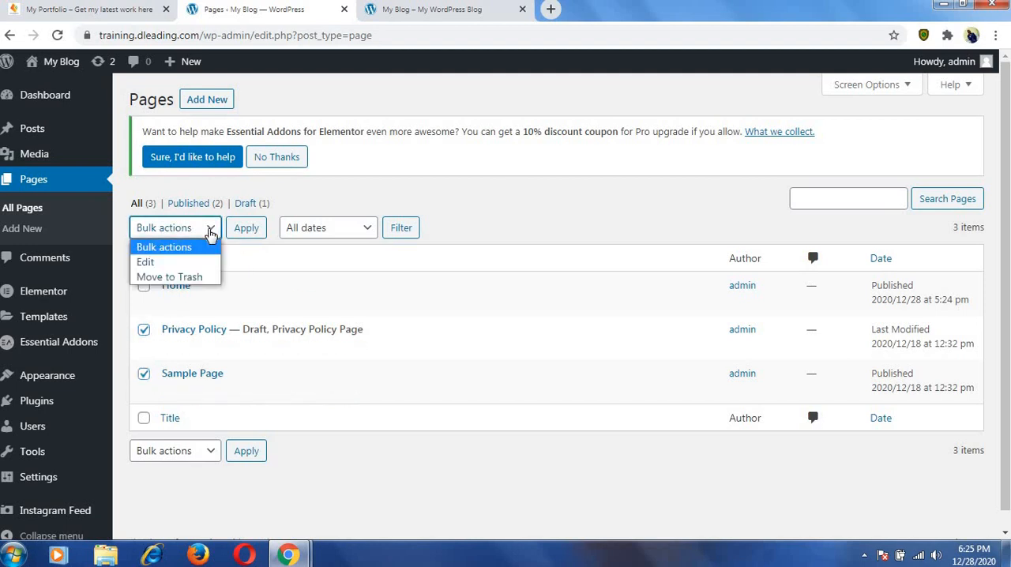
pyautogui.click(188, 277)
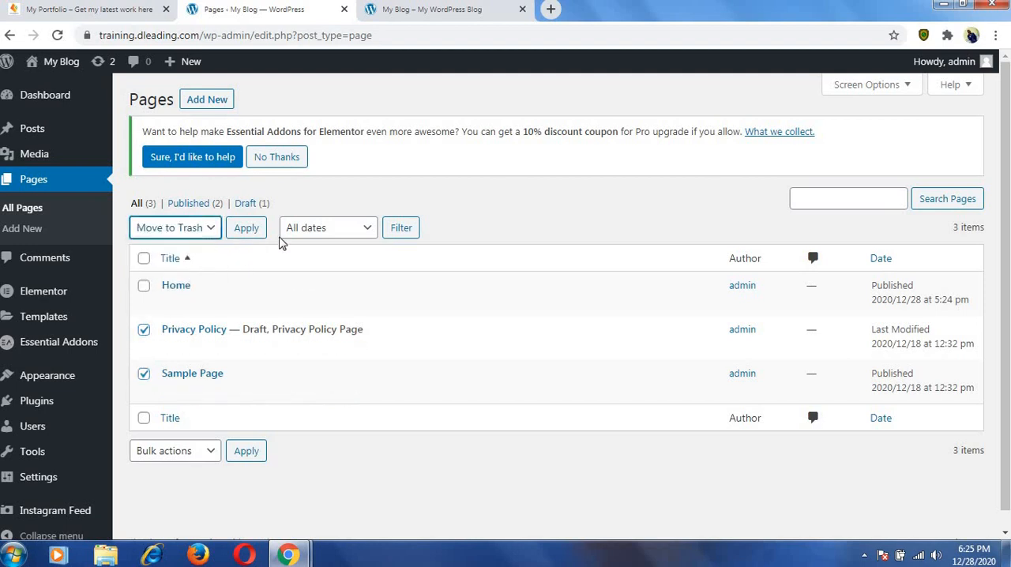
pyautogui.click(249, 229)
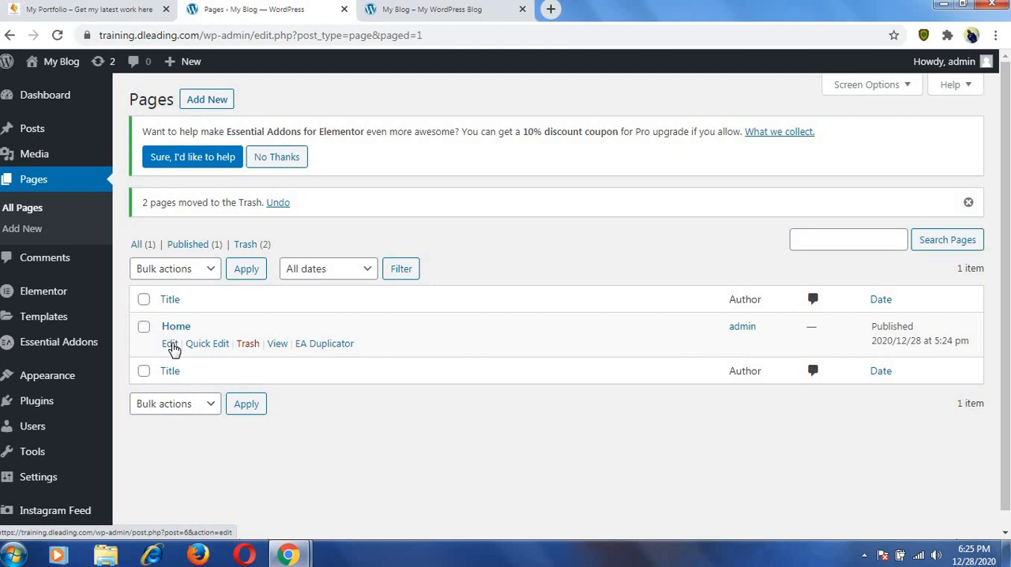
# Open the Home page for editing in Elementor.
pyautogui.click(170, 344)
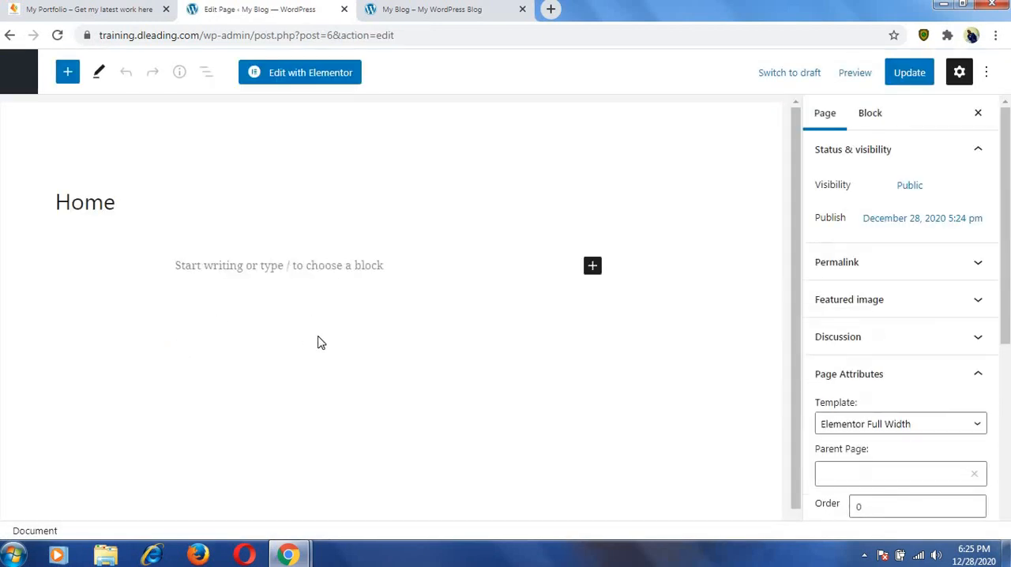
pyautogui.click(315, 74)
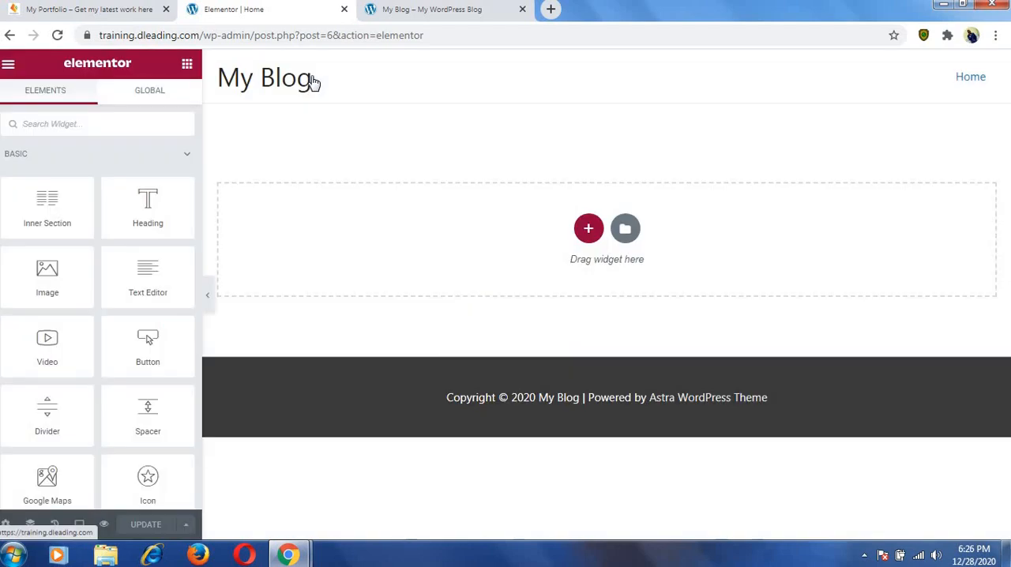
# Add a single-column section to the Home page and place a Heading widget in it.
pyautogui.click(588, 228)
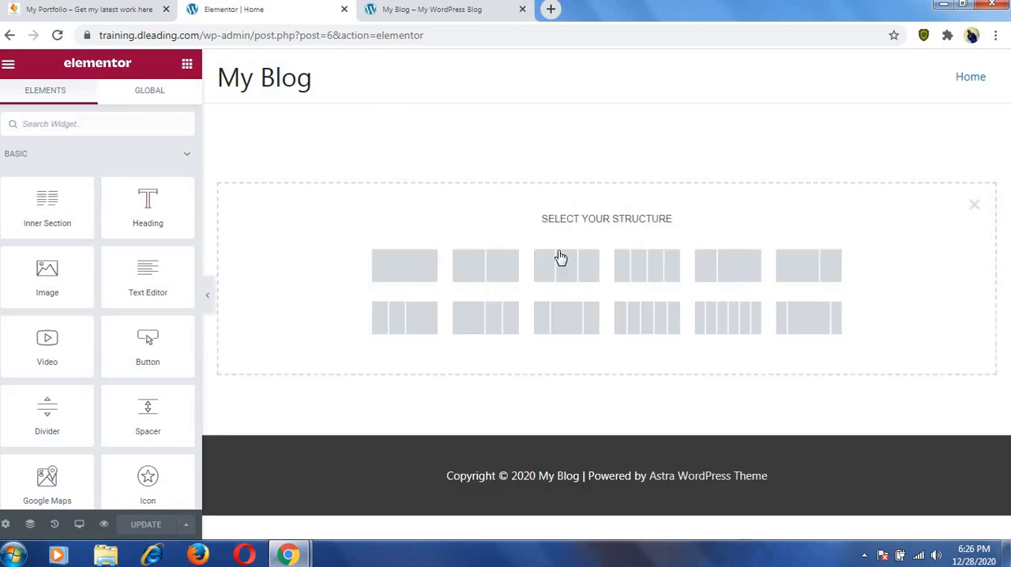
pyautogui.click(395, 276)
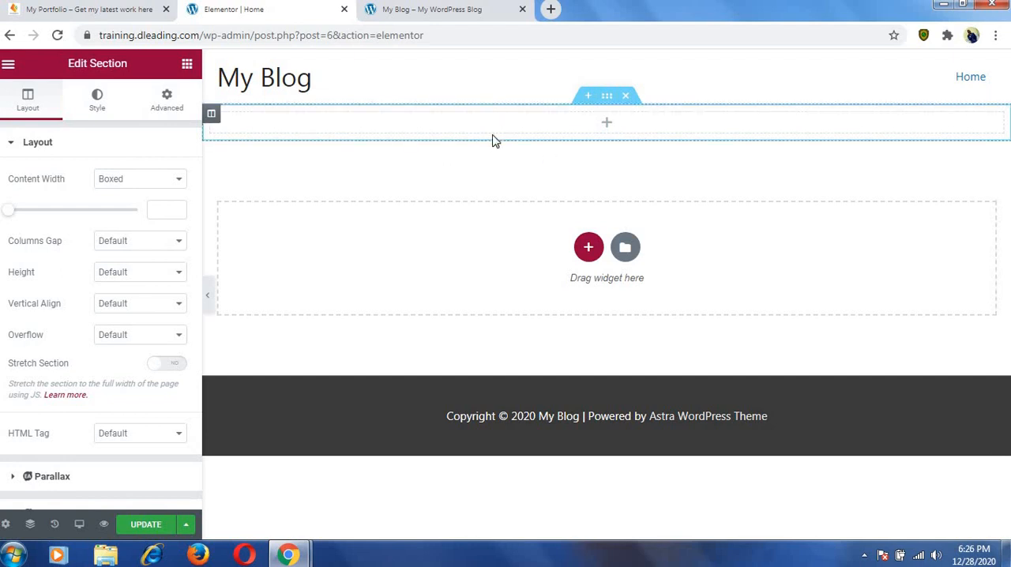
pyautogui.click(187, 65)
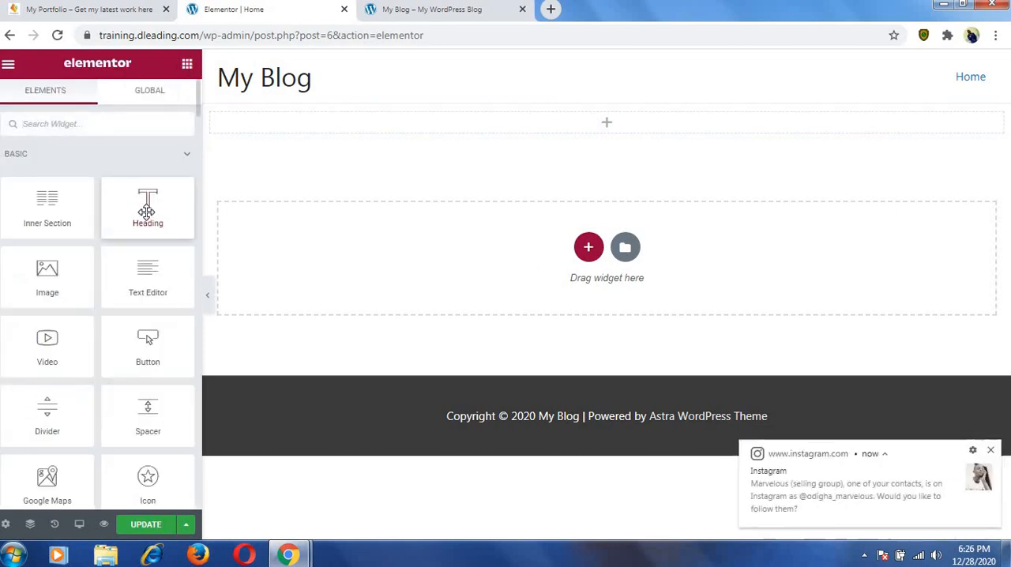
pyautogui.moveTo(146, 211); pyautogui.dragTo(434, 122)
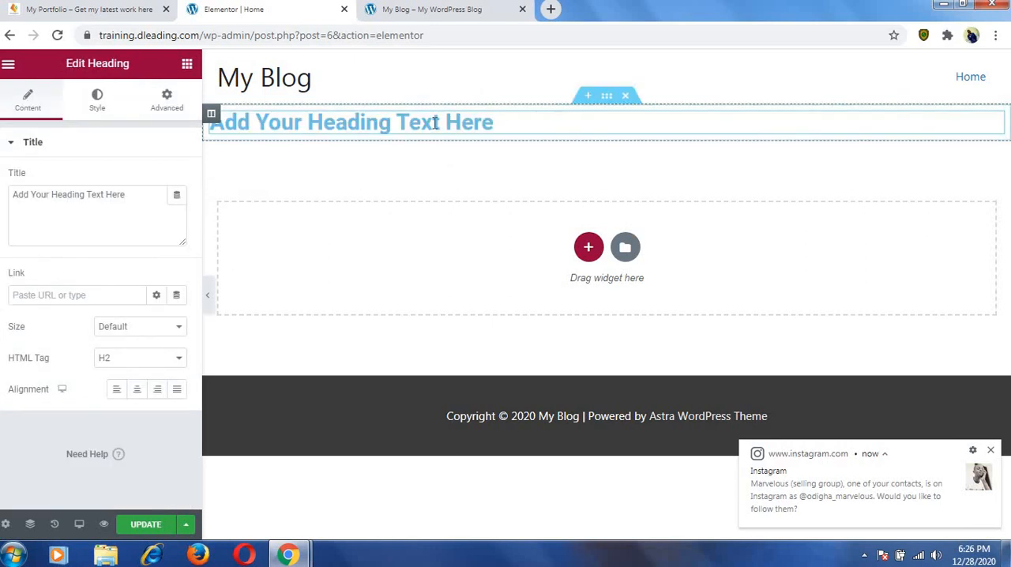
# Replace the Heading widget's placeholder title with the site owner's full name in capital letters.
pyautogui.click(510, 124)
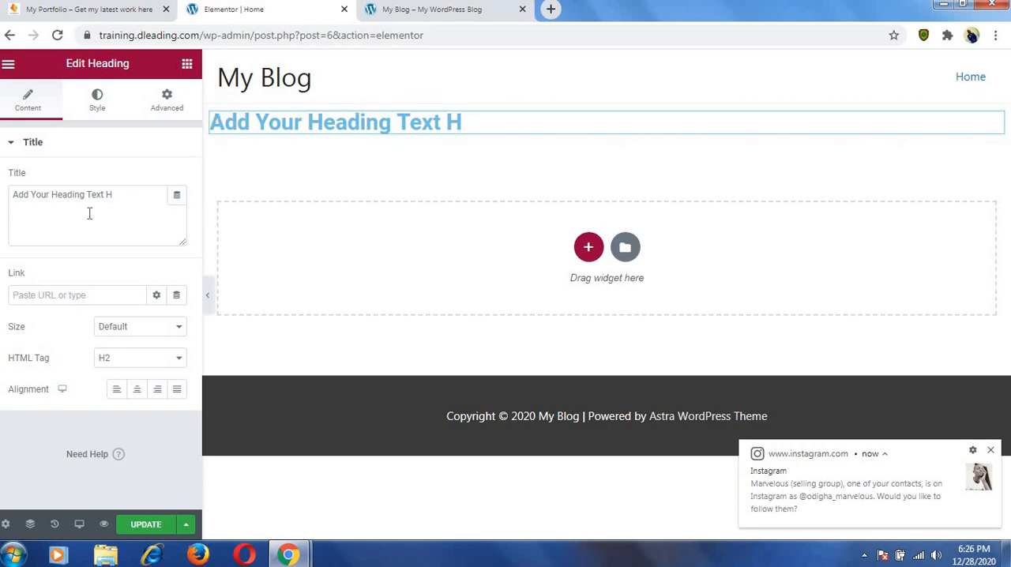
pyautogui.moveTo(118, 193); pyautogui.dragTo(91, 206)
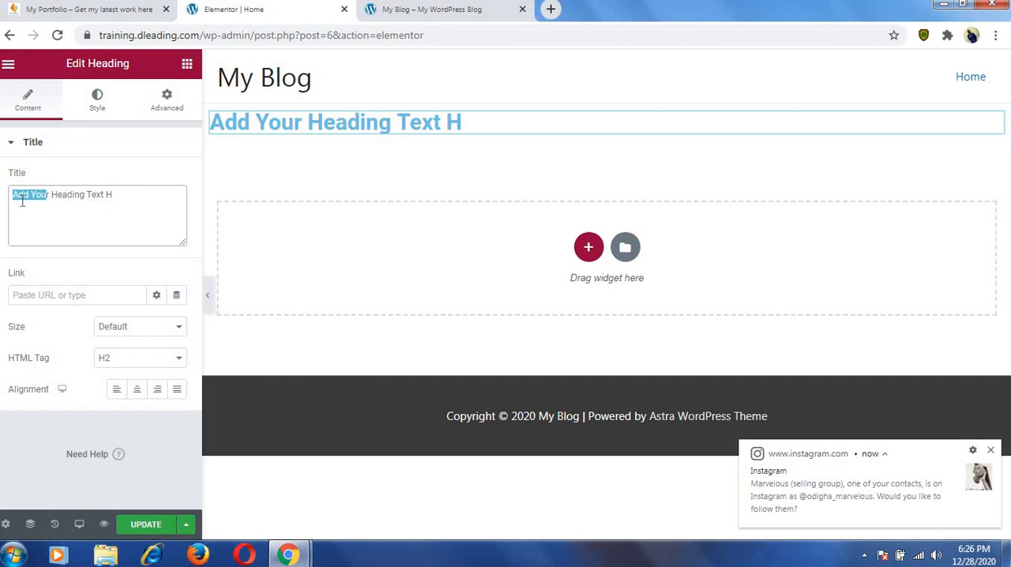
pyautogui.moveTo(23, 202); pyautogui.dragTo(15, 203)
pyautogui.moveTo(77, 200); pyautogui.dragTo(112, 195)
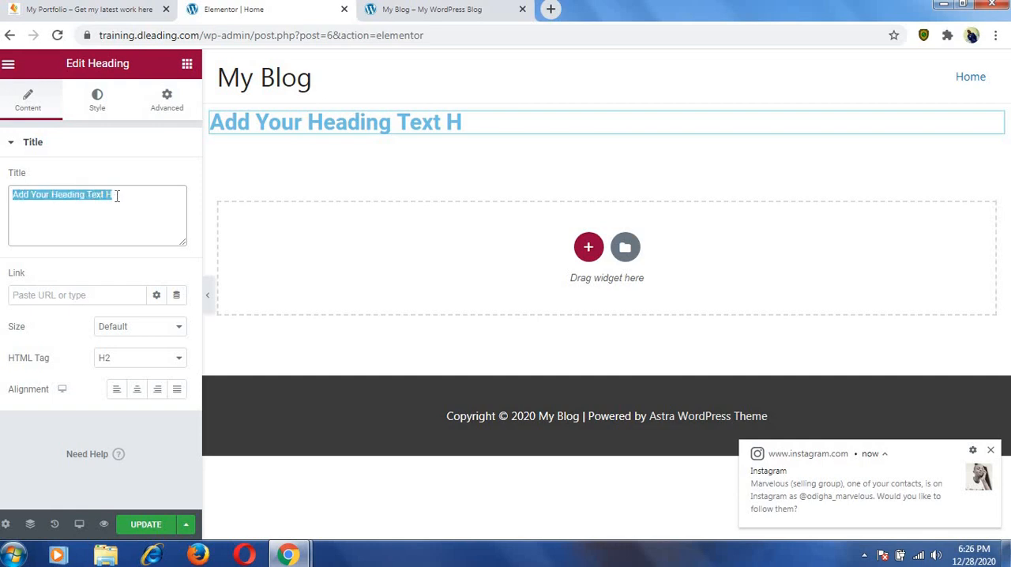
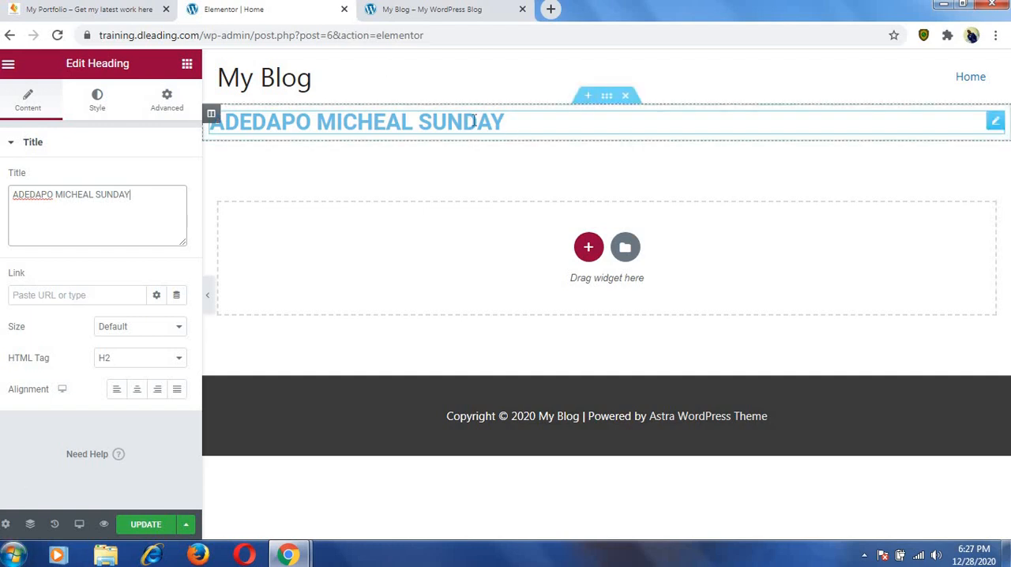
# Select the section containing the heading, dismiss the editing tip, and open the section's style settings.
pyautogui.click(605, 98)
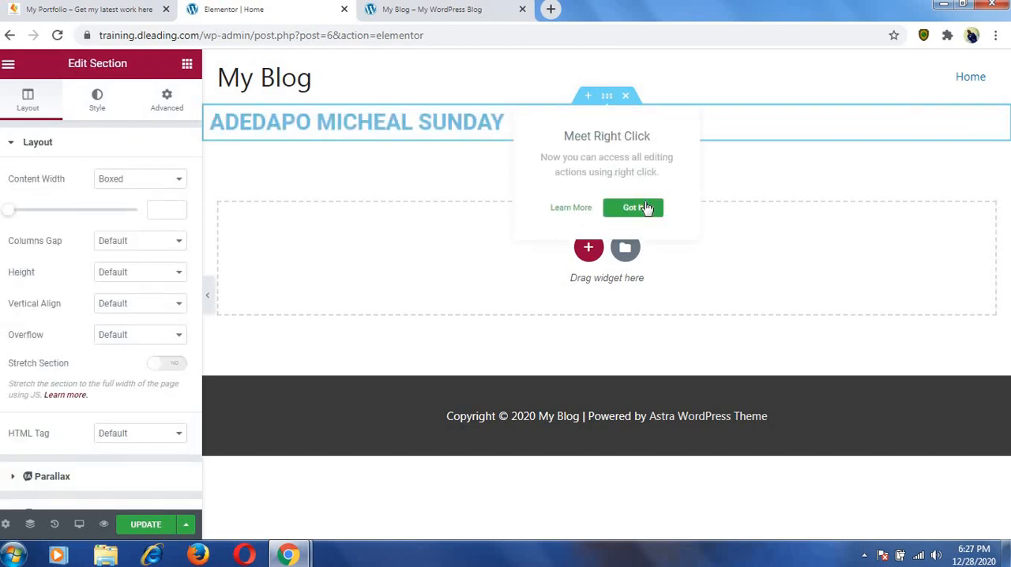
pyautogui.click(635, 209)
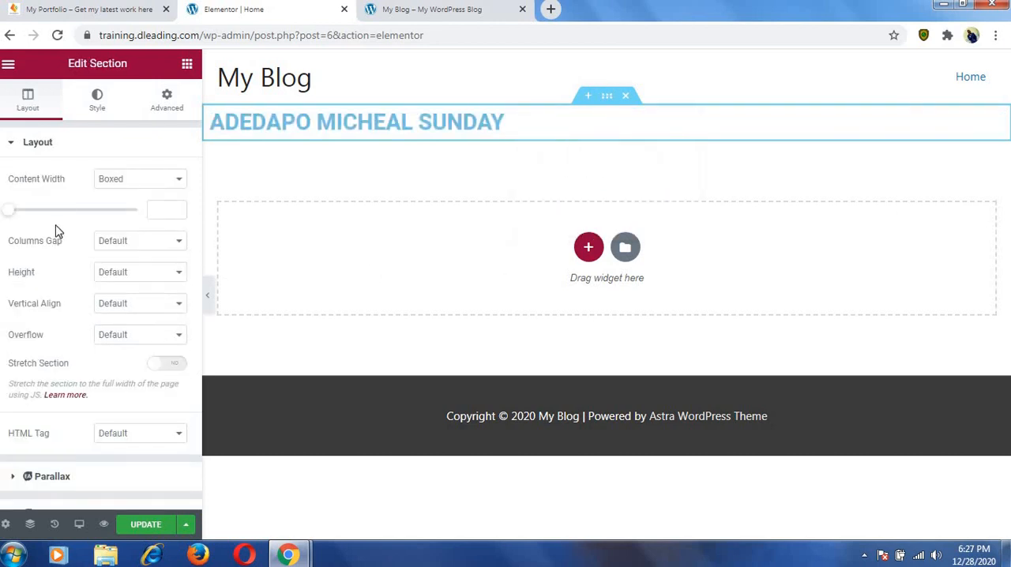
pyautogui.click(98, 101)
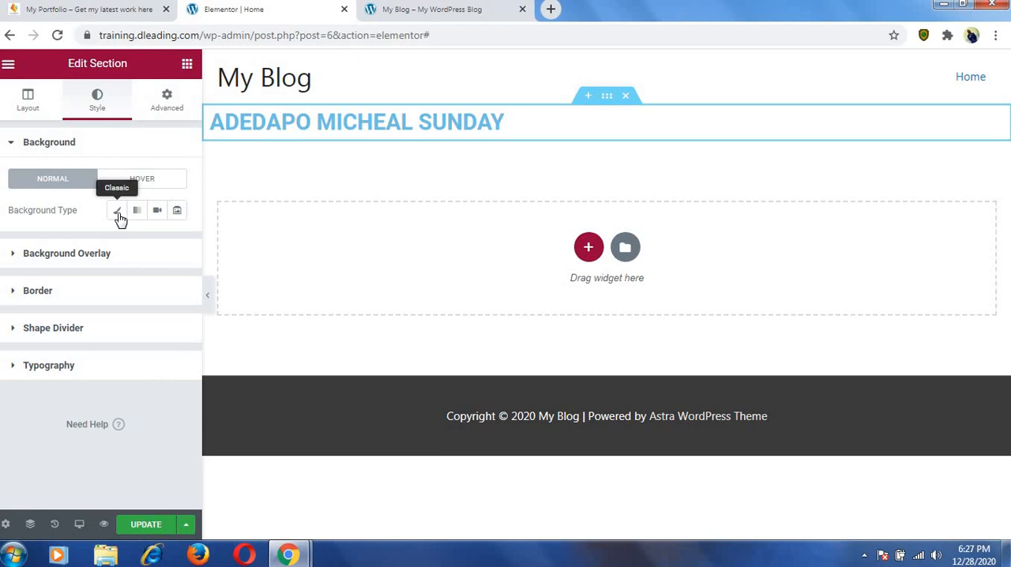
# Switch to the example portfolio site and examine the video background behind its opening name heading.
pyautogui.click(91, 10)
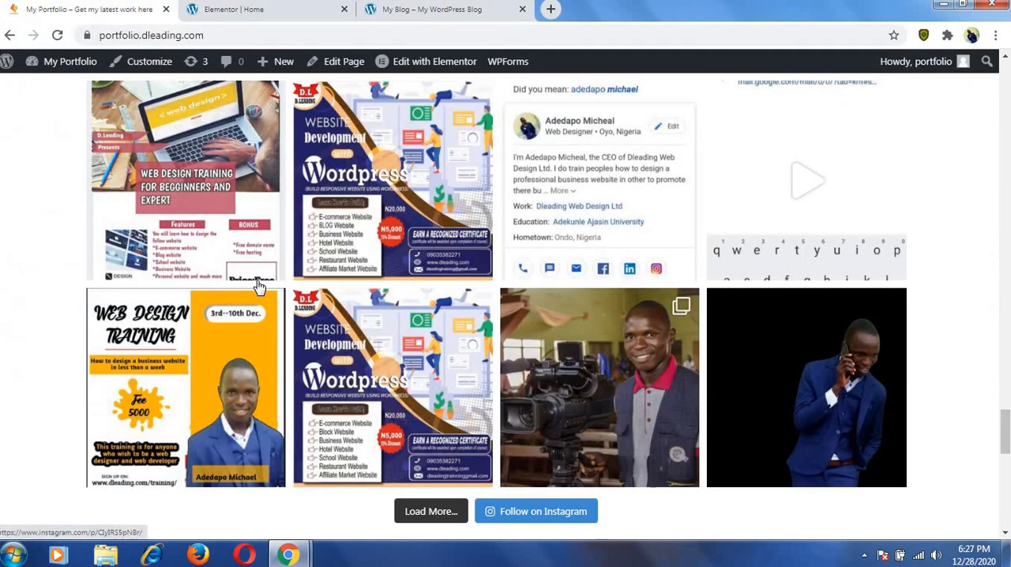
pyautogui.scroll(-10, 253, 267)
pyautogui.scroll(15, 252, 253)
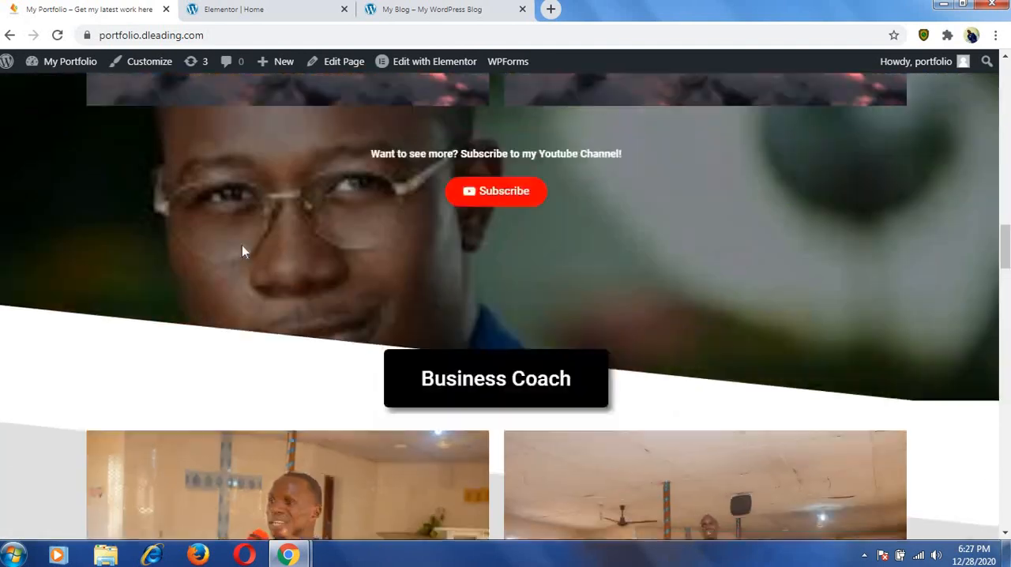
pyautogui.scroll(6, 241, 250)
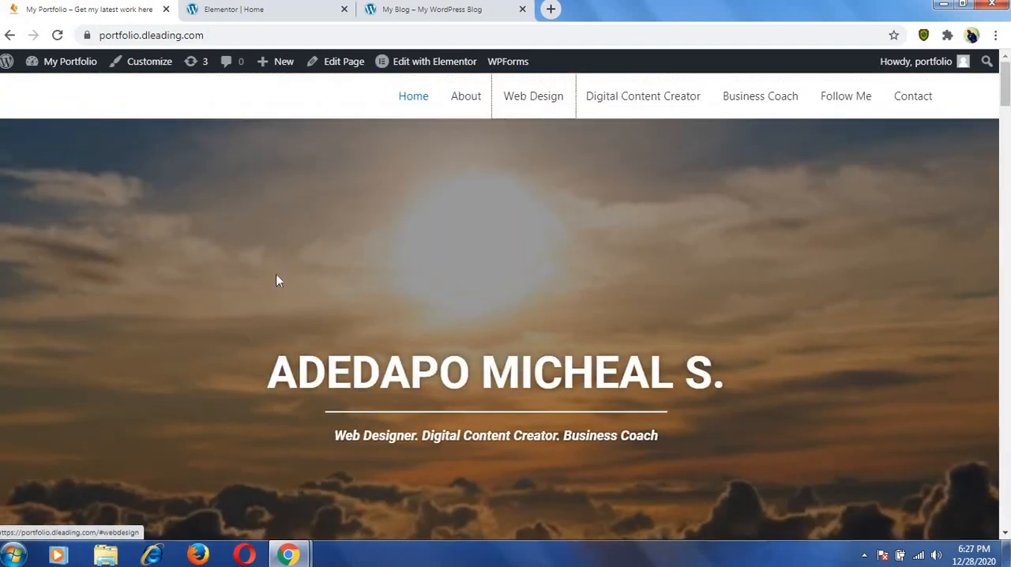
pyautogui.scroll(-3, 388, 318)
pyautogui.scroll(3, 388, 318)
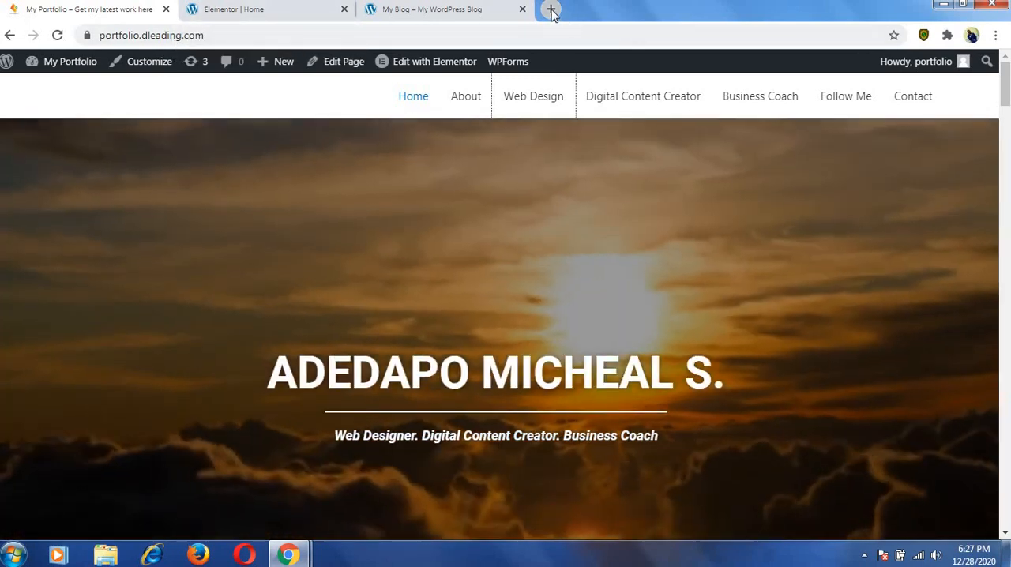
# Open YouTube in a new browser tab.
pyautogui.click(551, 9)
pyautogui.write('YOU')
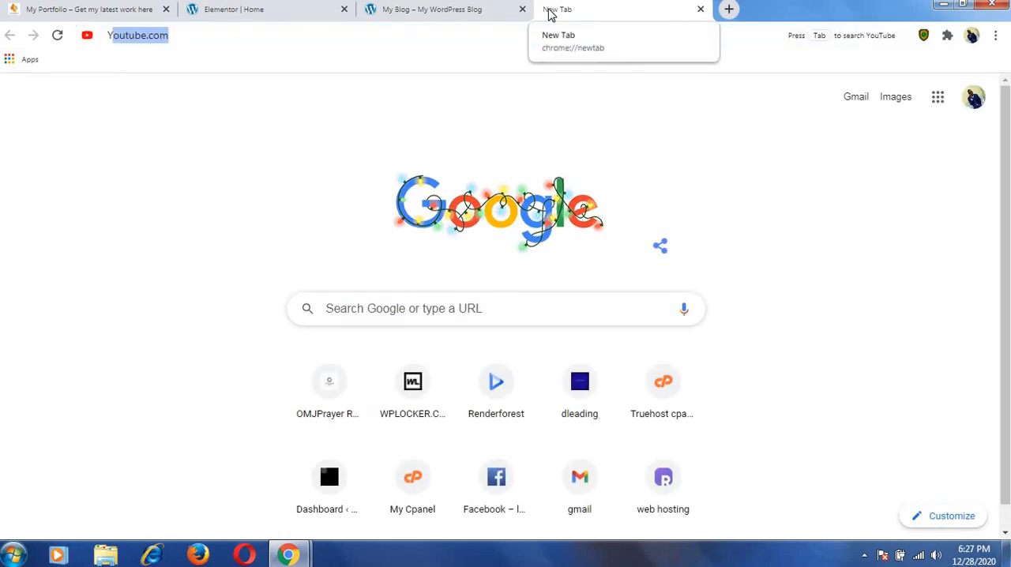
pyautogui.write('TU')
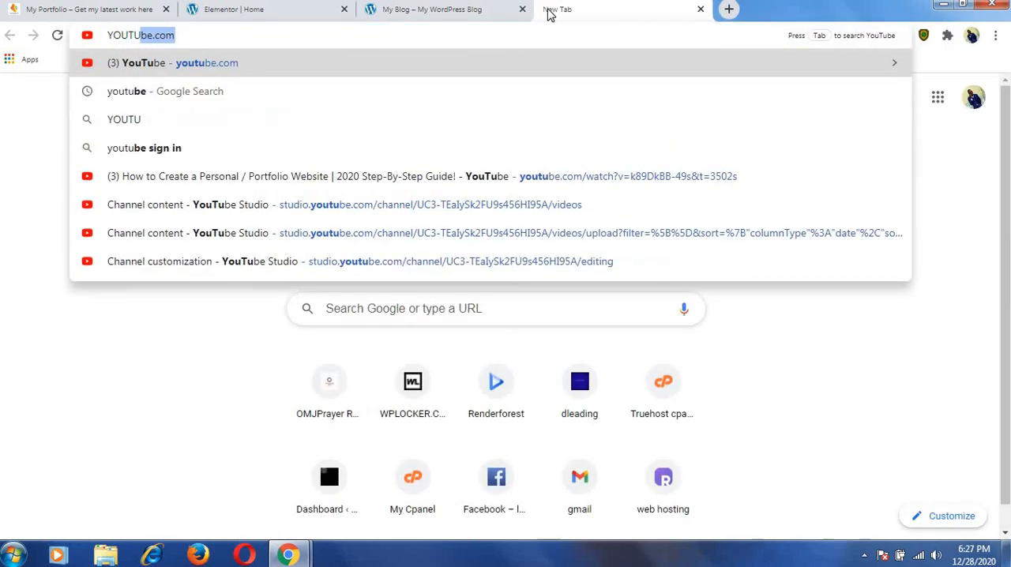
pyautogui.write('BE')
pyautogui.press('Return')
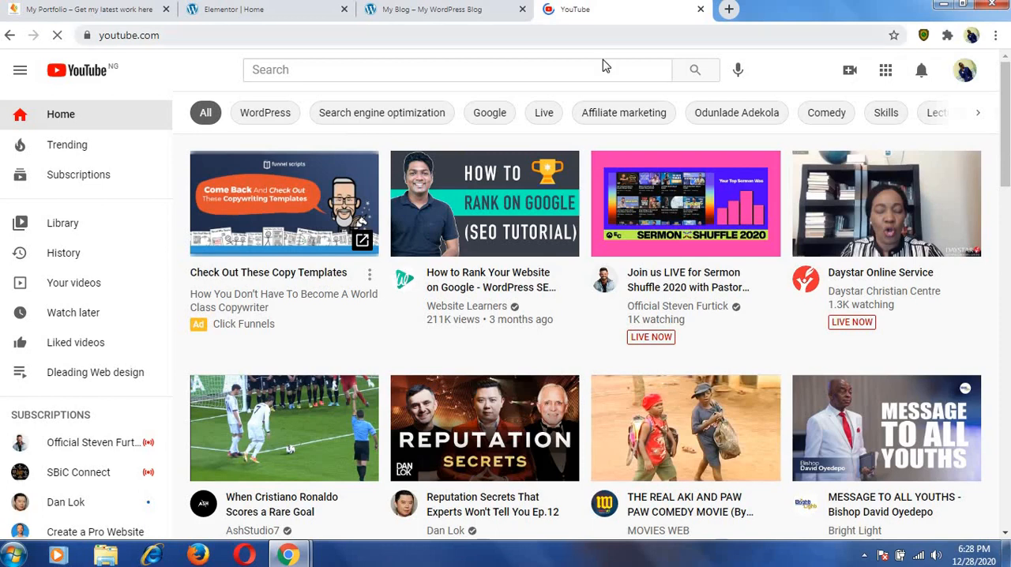
# Search YouTube for "sky" and look through the results for a background video.
pyautogui.click(602, 61)
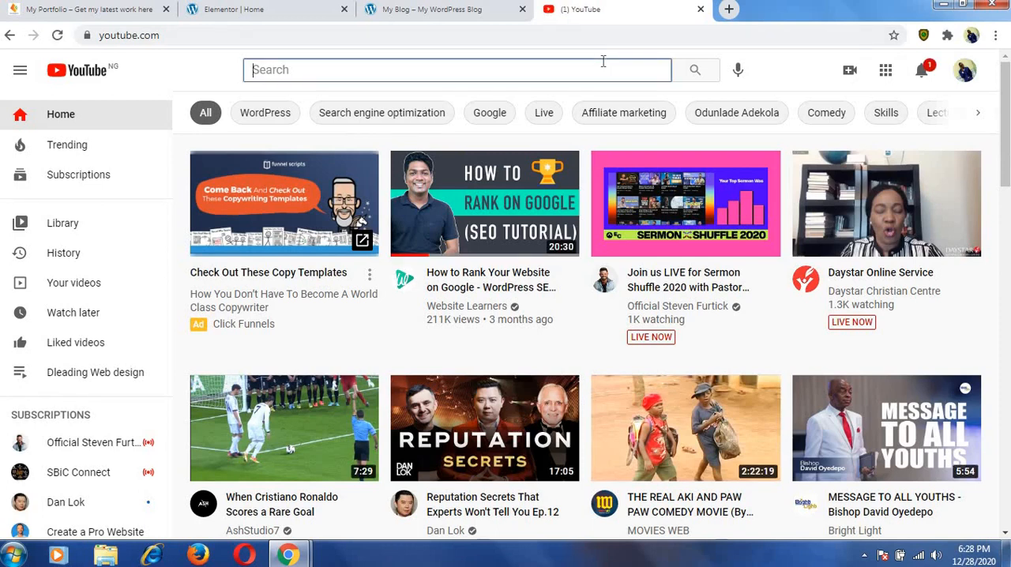
pyautogui.write('sk')
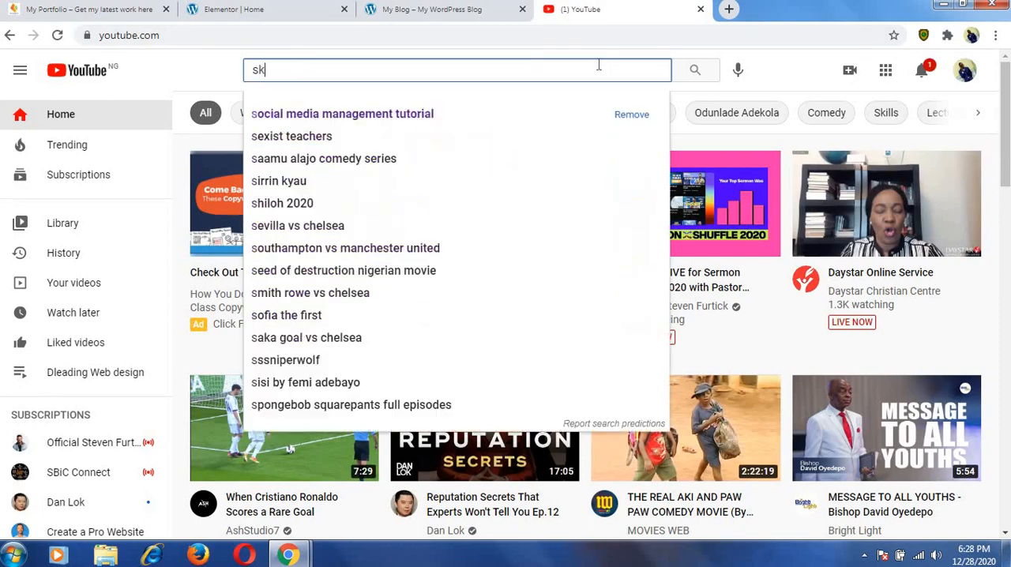
pyautogui.write('y v')
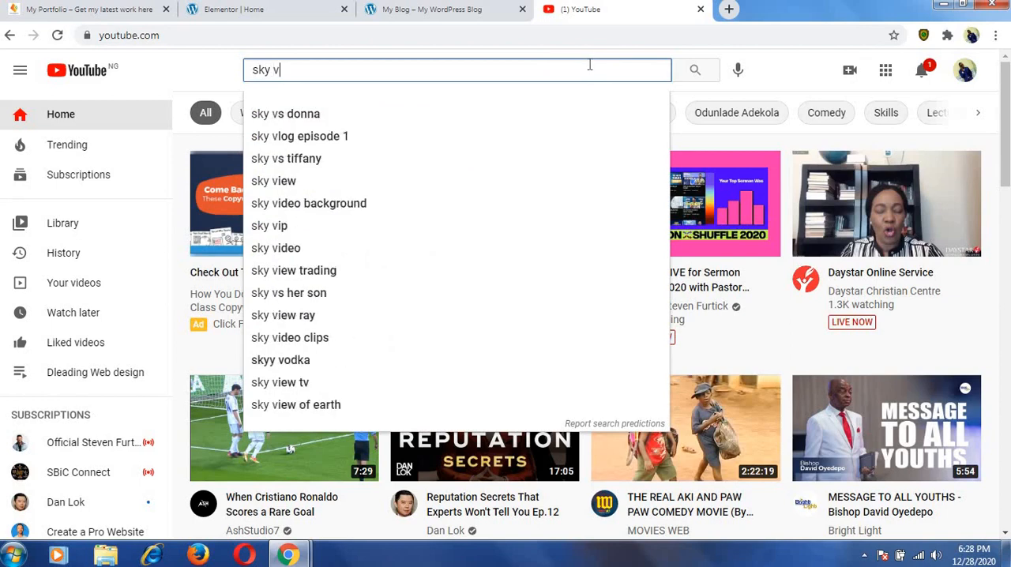
pyautogui.press('Return')
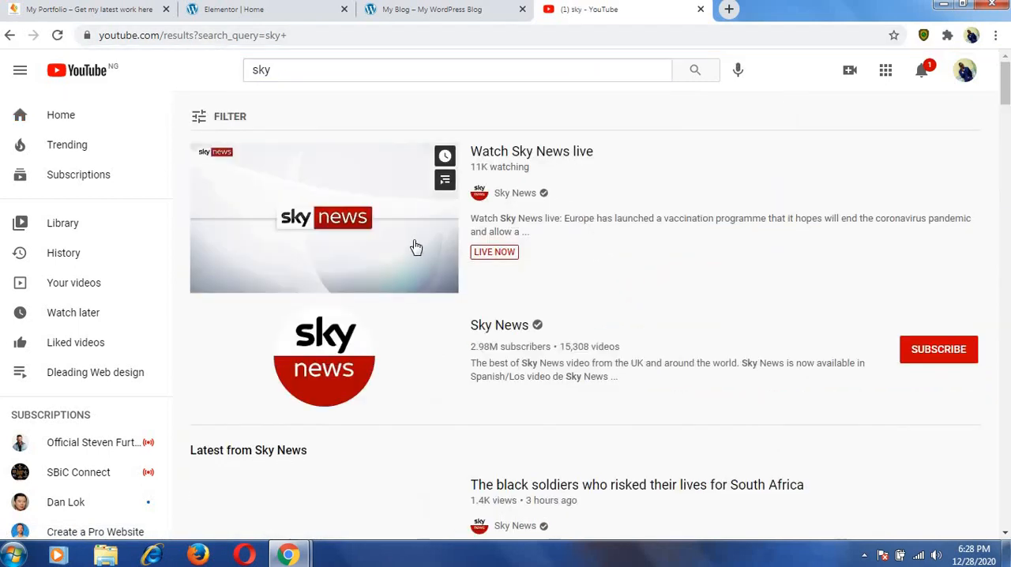
pyautogui.scroll(-4, 433, 275)
pyautogui.scroll(-12, 433, 275)
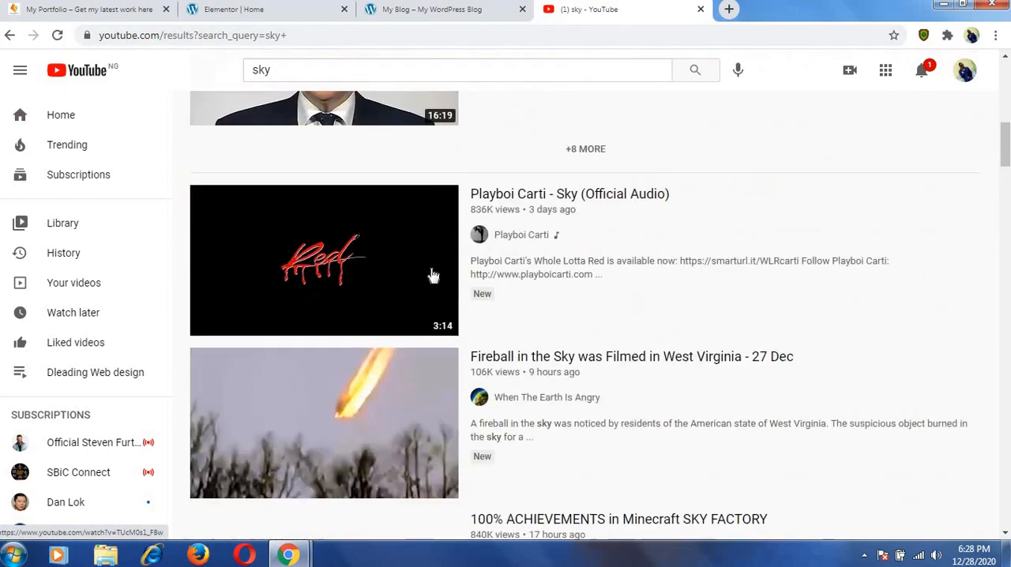
pyautogui.scroll(-6, 433, 275)
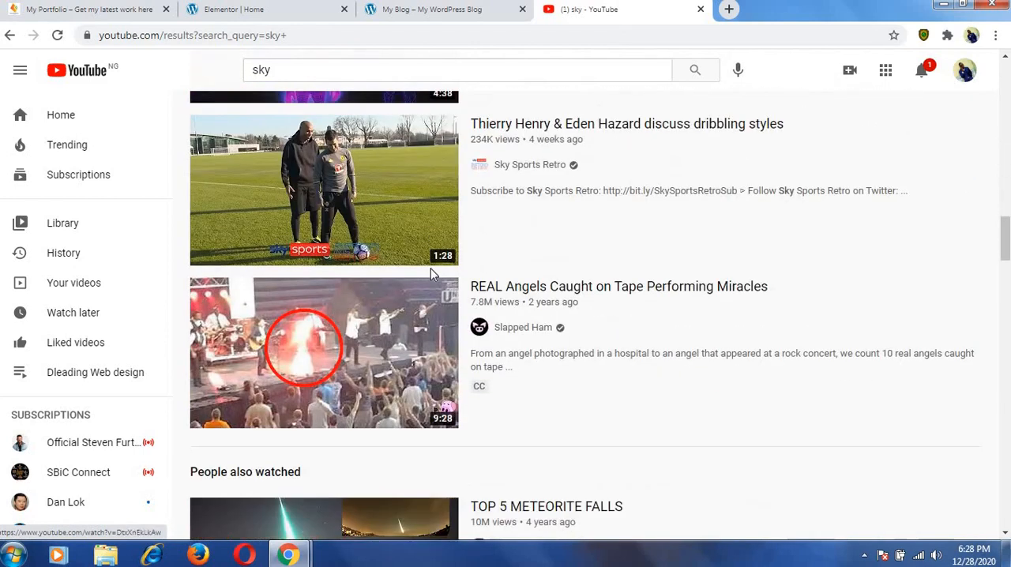
pyautogui.scroll(-3, 430, 273)
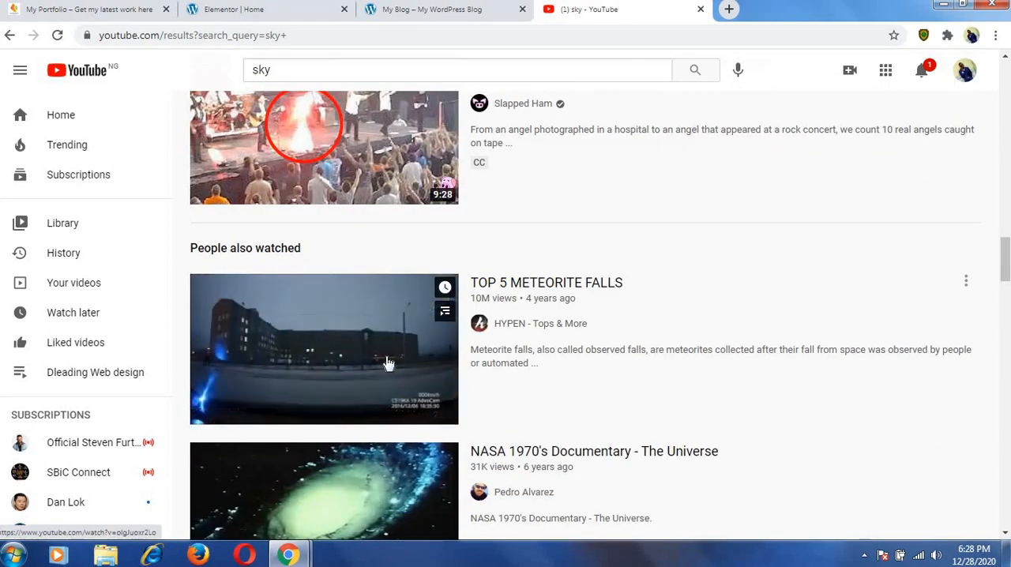
pyautogui.scroll(-2, 385, 362)
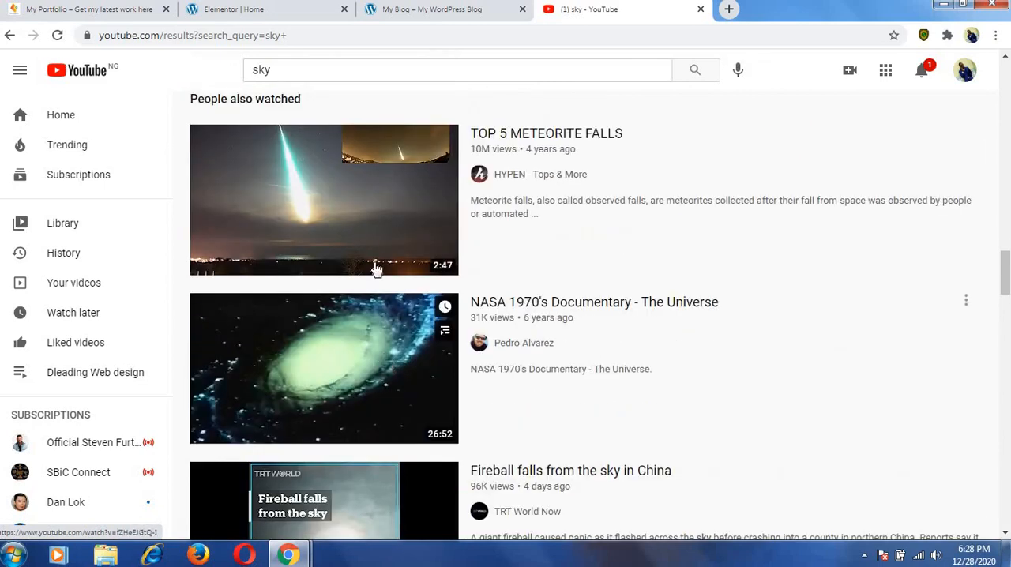
# Open the "TOP 5 METEORITE FALLS" video, pause playback, and copy its share link.
pyautogui.moveTo(373, 252)
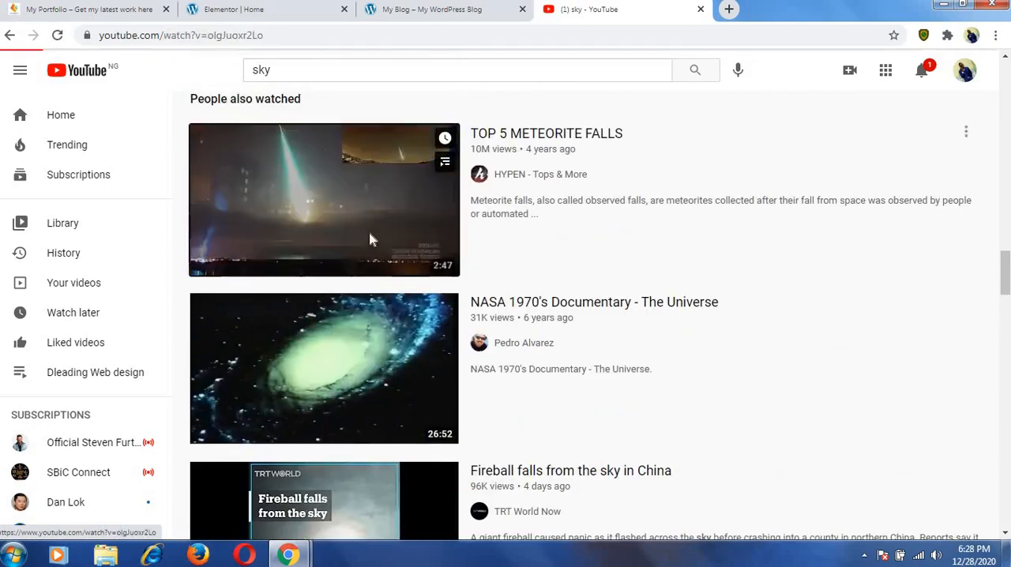
pyautogui.click(369, 231)
pyautogui.scroll(-1, 359, 252)
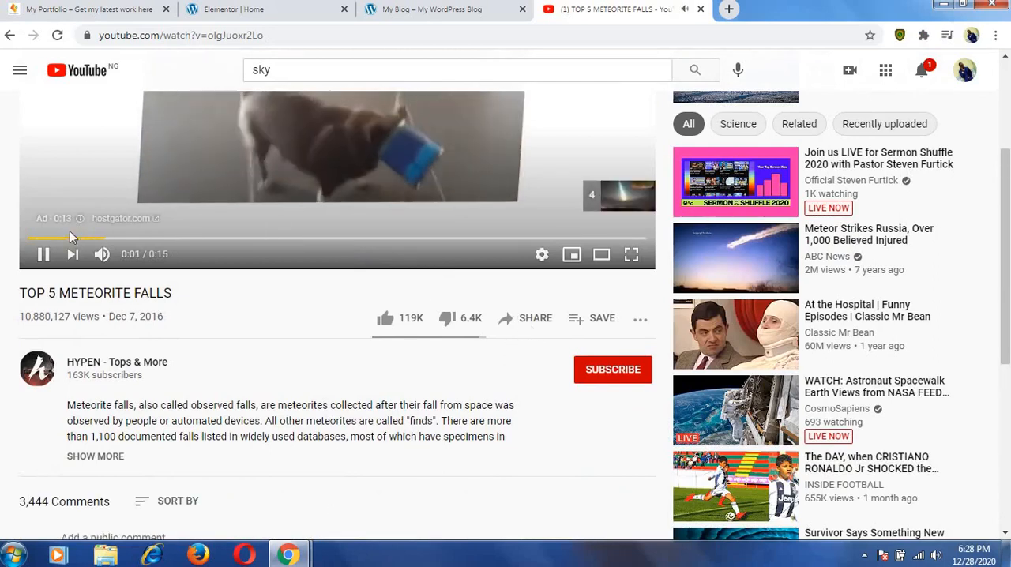
pyautogui.click(44, 253)
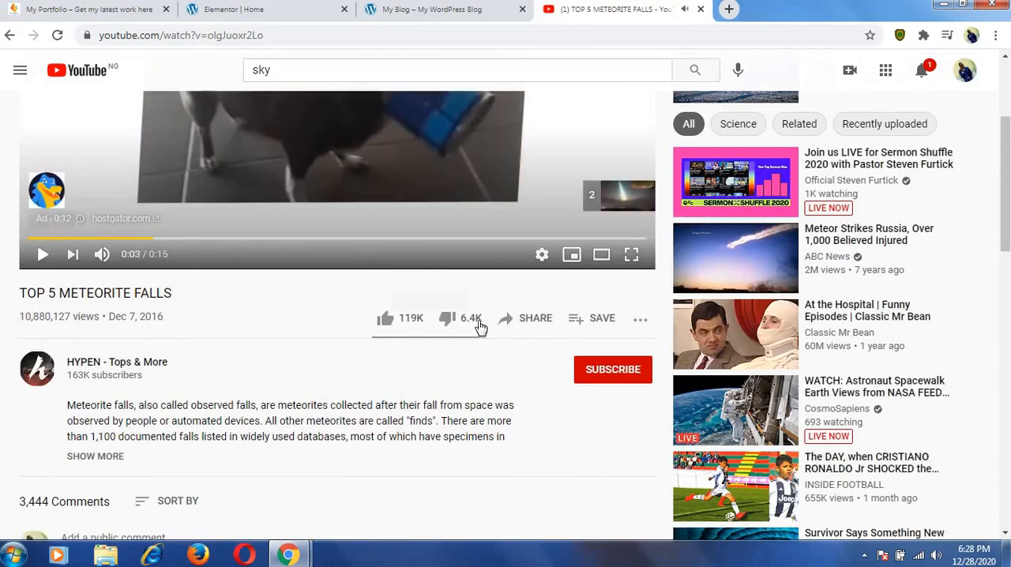
pyautogui.click(526, 320)
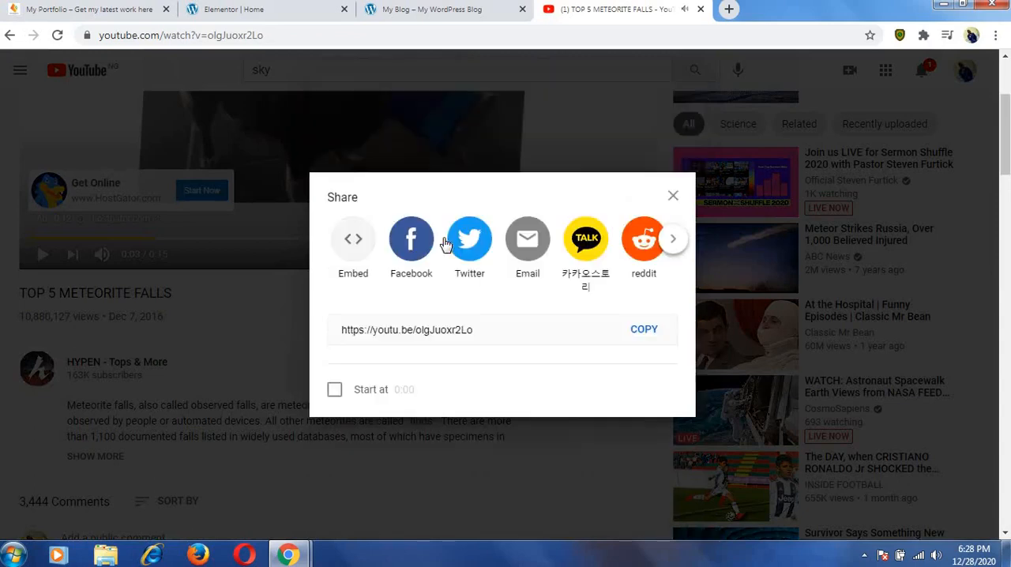
pyautogui.click(642, 330)
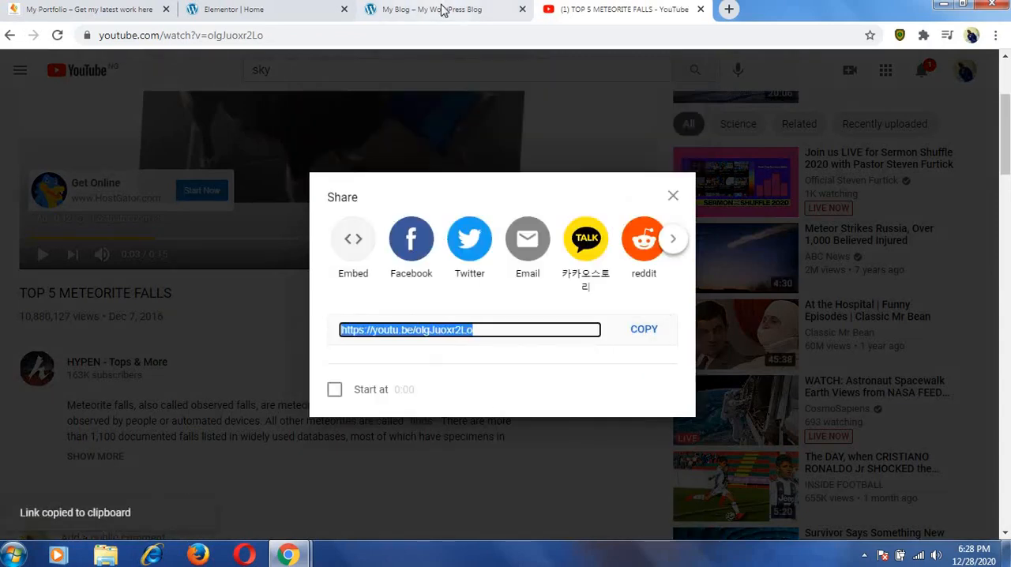
# Return to the Home page's Elementor editor and give the section a video background using the copied YouTube link.
pyautogui.click(440, 10)
pyautogui.click(260, 11)
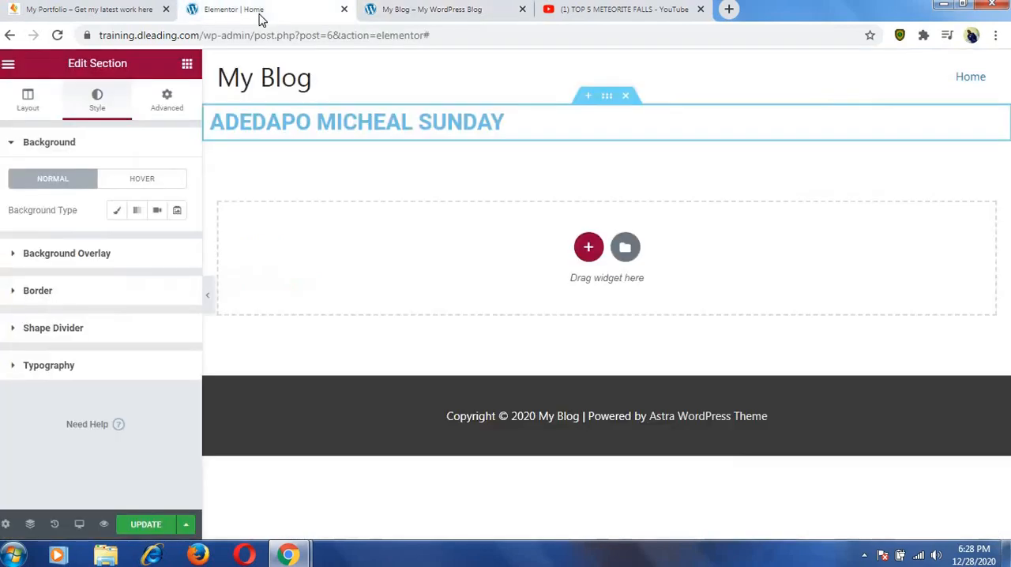
pyautogui.click(158, 210)
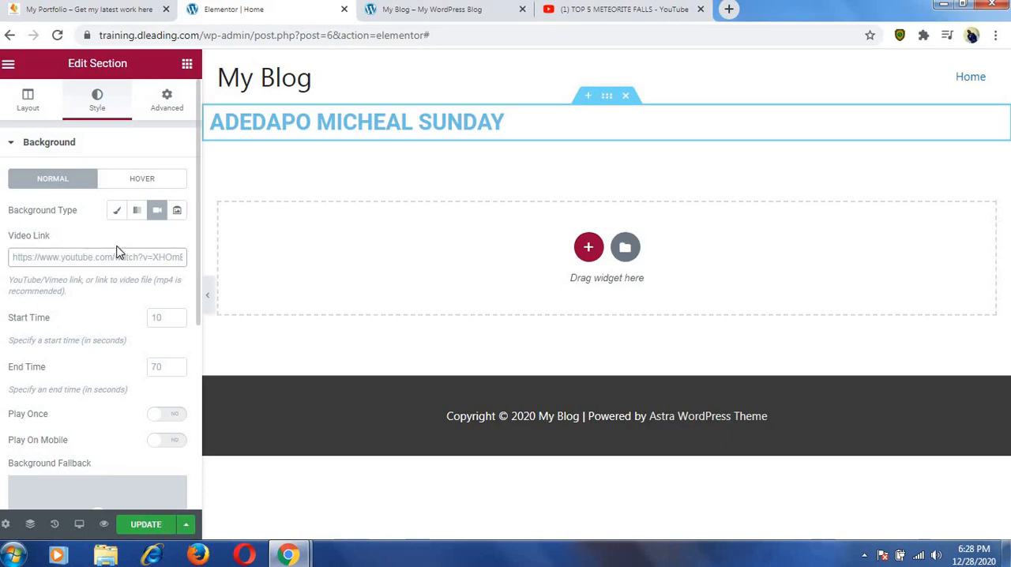
pyautogui.hotkey('ctrl', 'v')
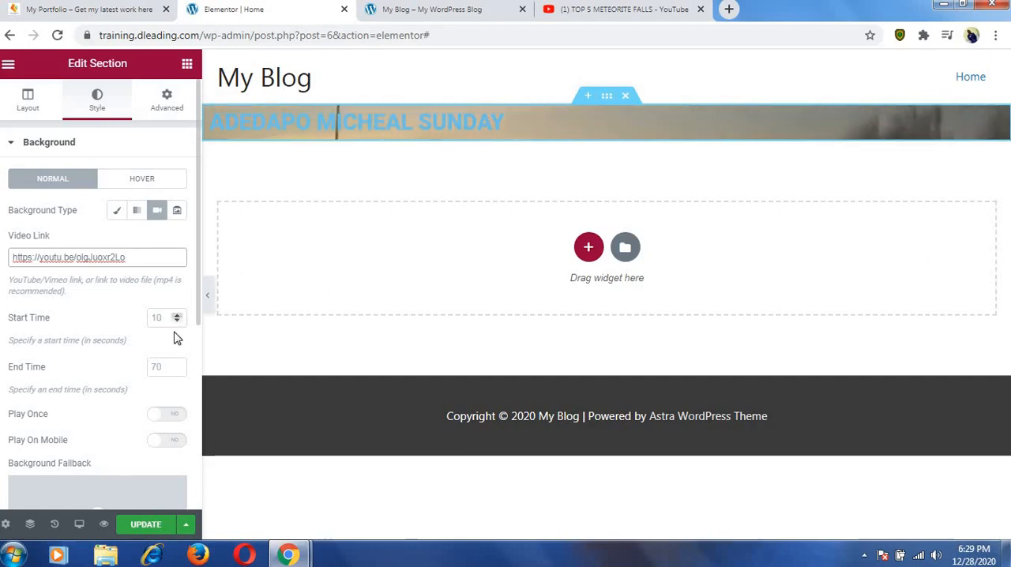
# Set the background video's start time to 1 second.
pyautogui.click(177, 320)
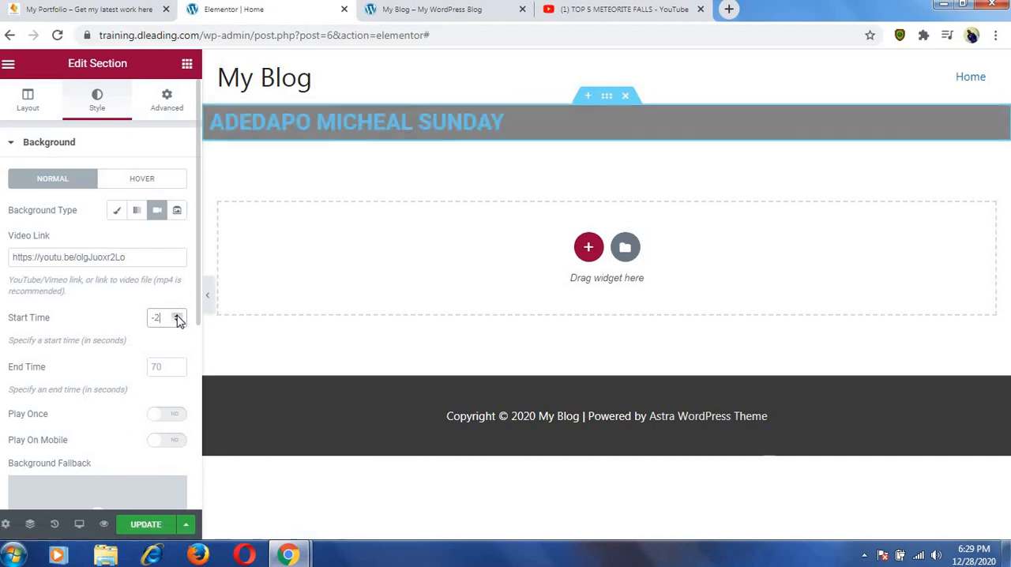
pyautogui.click(177, 315)
pyautogui.click(177, 315)
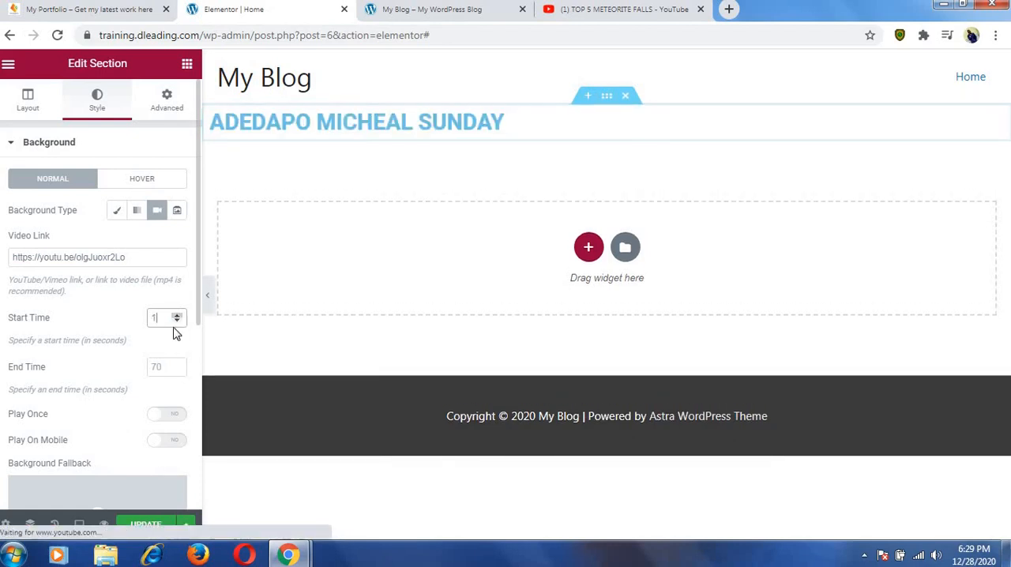
# Set the background video's end time to 10 seconds.
pyautogui.click(154, 366)
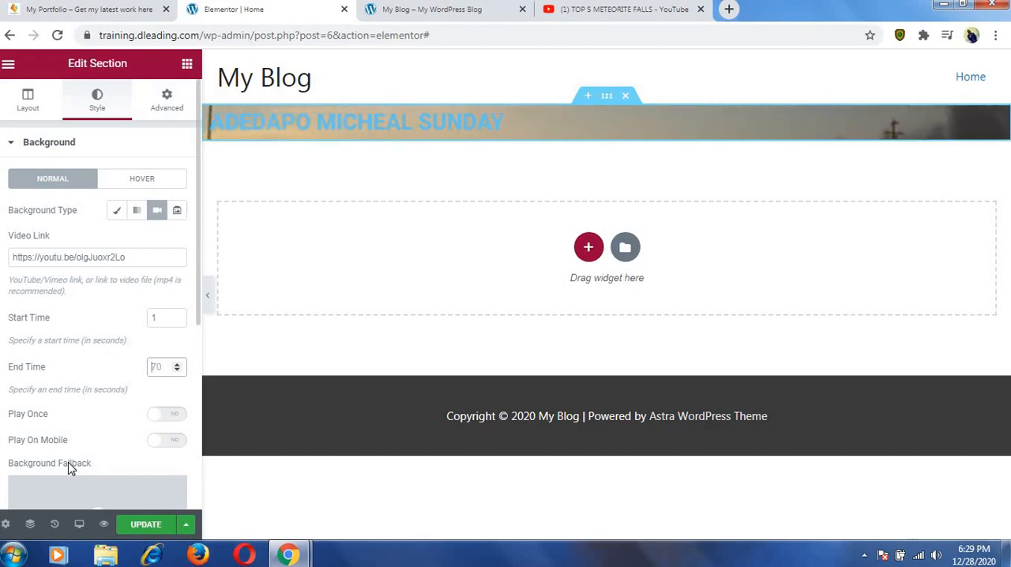
pyautogui.write('10')
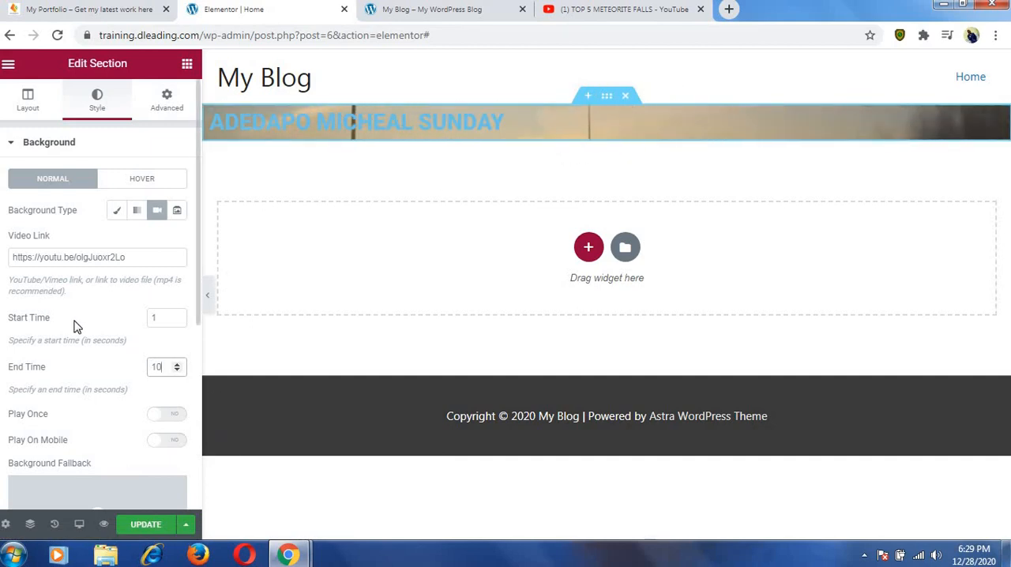
# For the background fallback, upload all images in the "personal website" folder, from "dleading images 1" through "Wed_1_07_2020_23_08_49", to the media library.
pyautogui.scroll(-4, 77, 326)
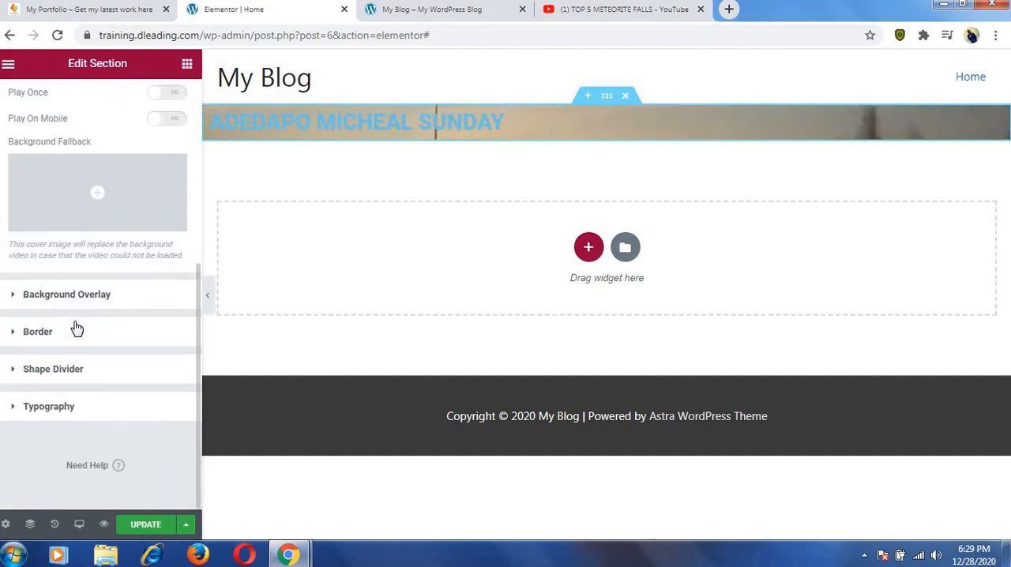
pyautogui.scroll(1, 76, 327)
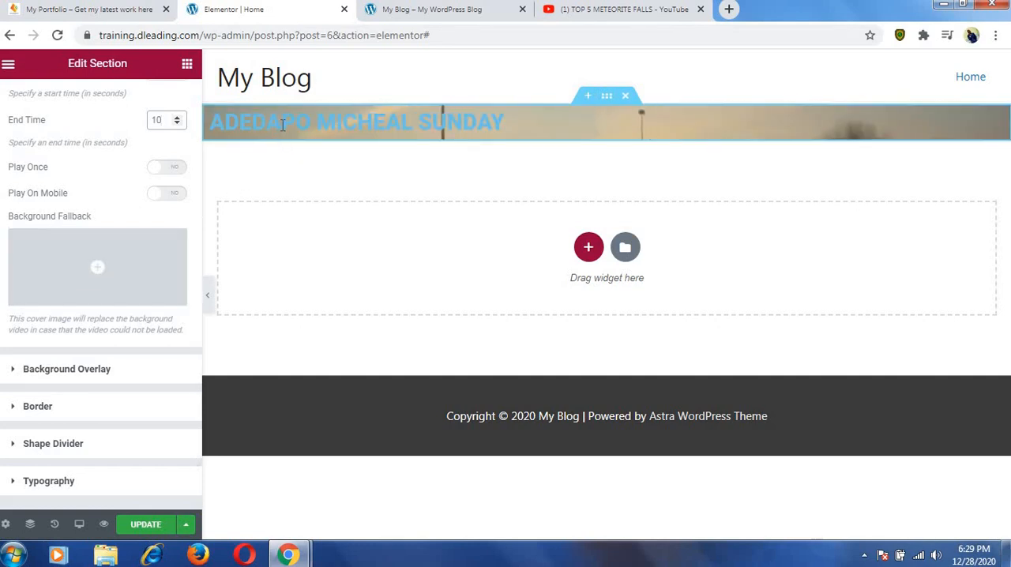
pyautogui.click(101, 298)
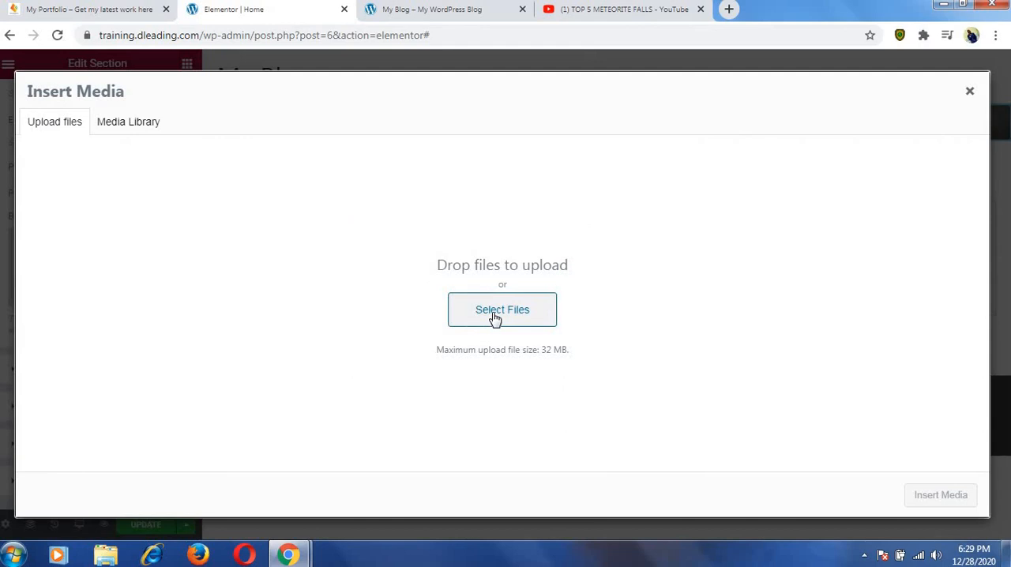
pyautogui.click(495, 316)
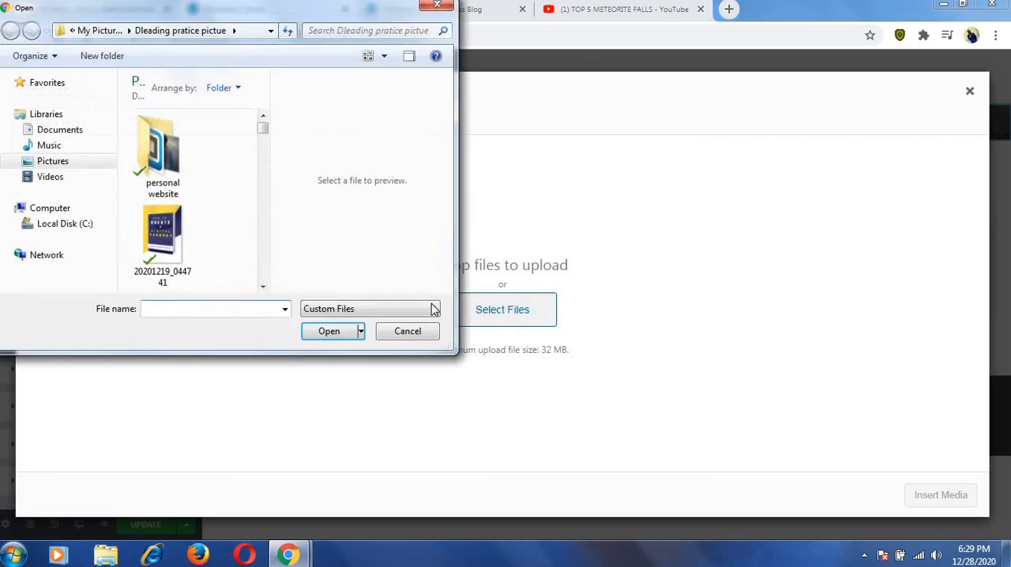
pyautogui.doubleClick(185, 180)
pyautogui.scroll(-2, 218, 167)
pyautogui.scroll(-1, 220, 169)
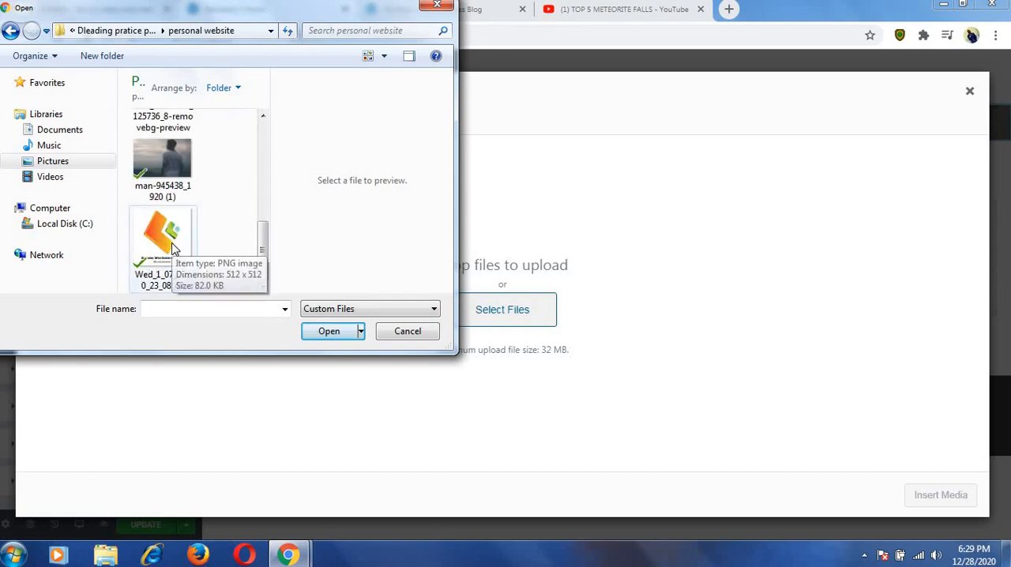
pyautogui.scroll(5, 178, 241)
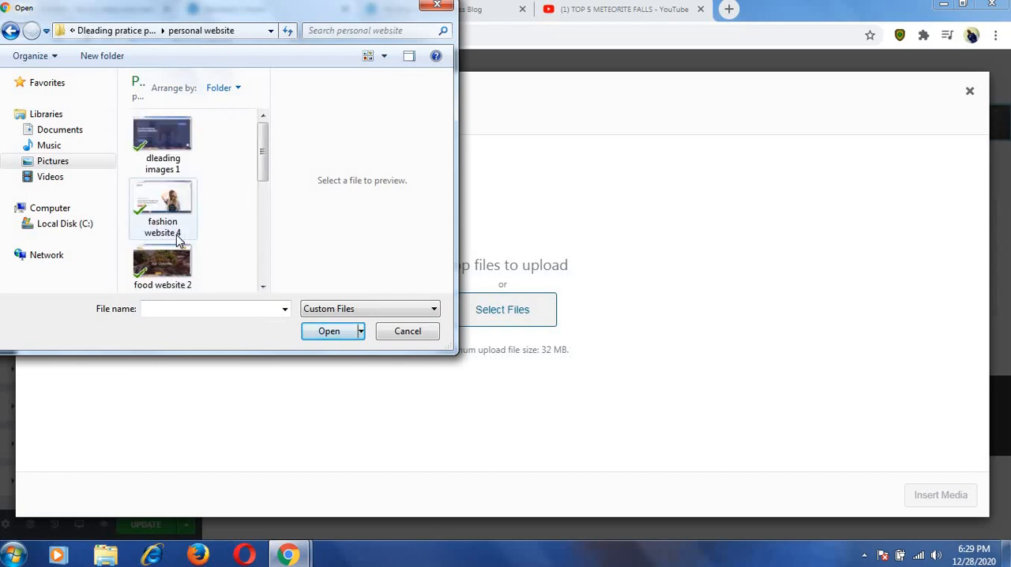
pyautogui.click(169, 135)
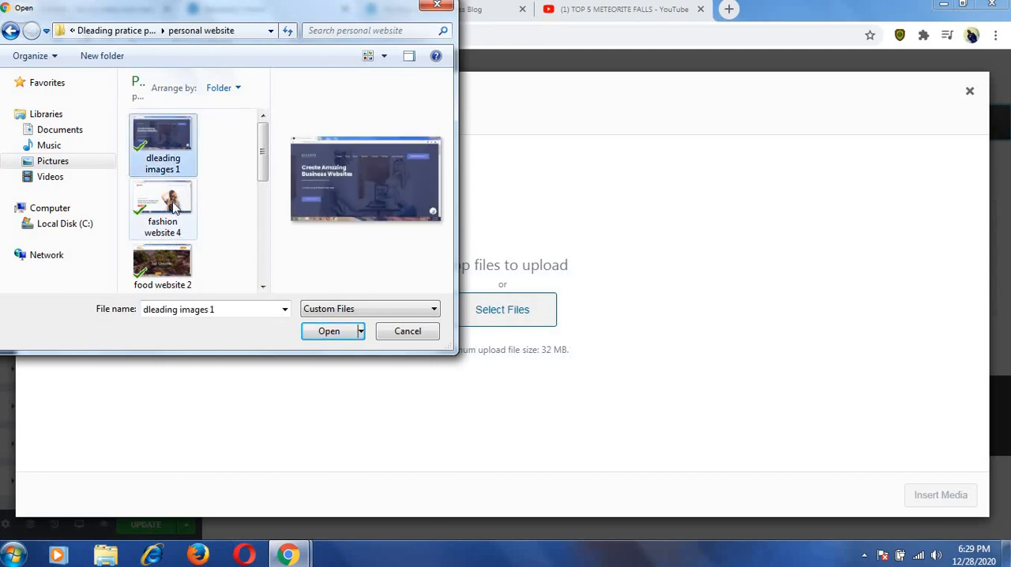
pyautogui.scroll(-5, 166, 197)
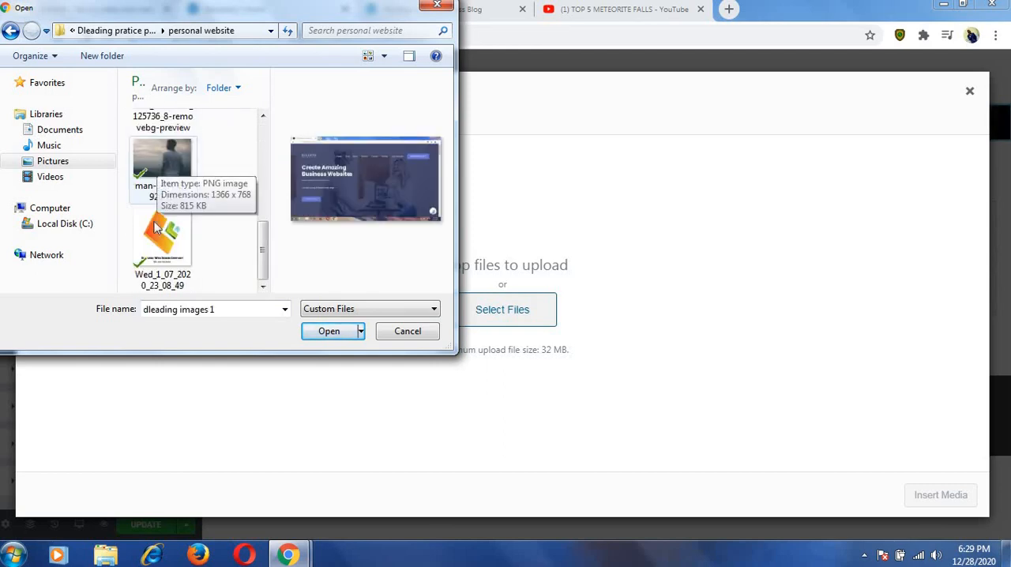
pyautogui.keyDown('ctrl'); pyautogui.click(166, 237); pyautogui.keyUp('ctrl')
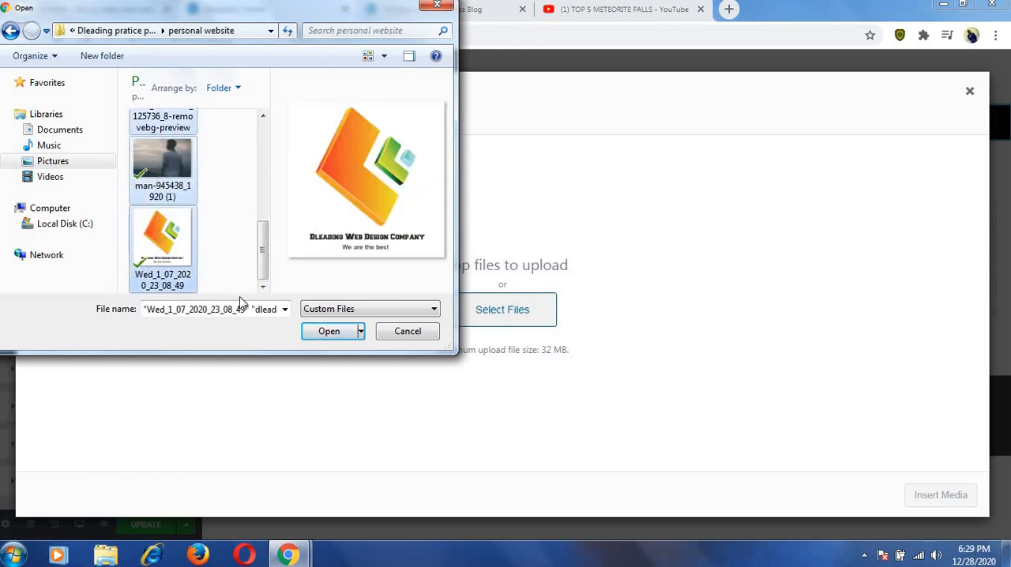
pyautogui.click(329, 332)
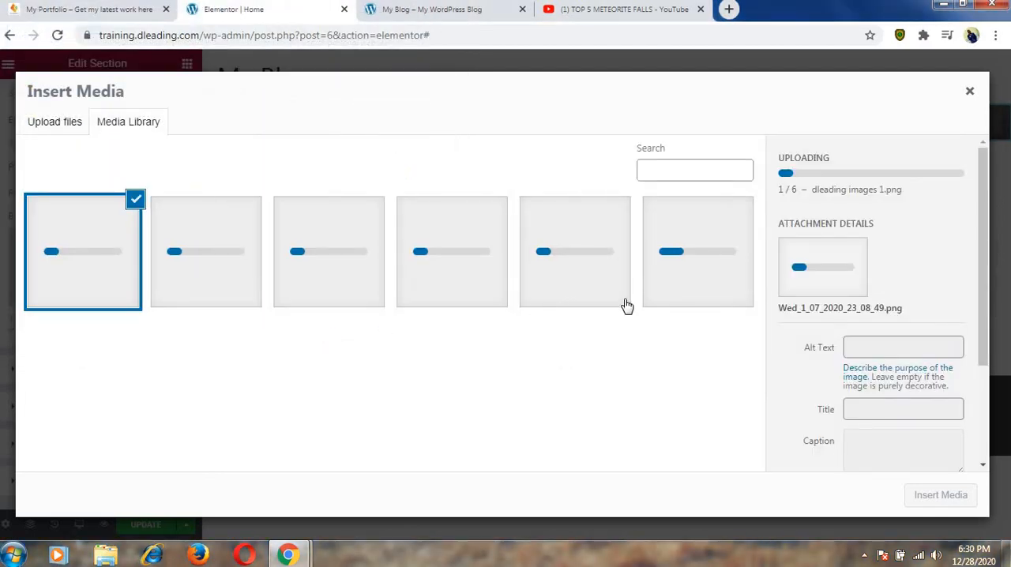
# Insert the uploaded man-945438_1920-1.jpg image as the section's background fallback.
pyautogui.click(212, 255)
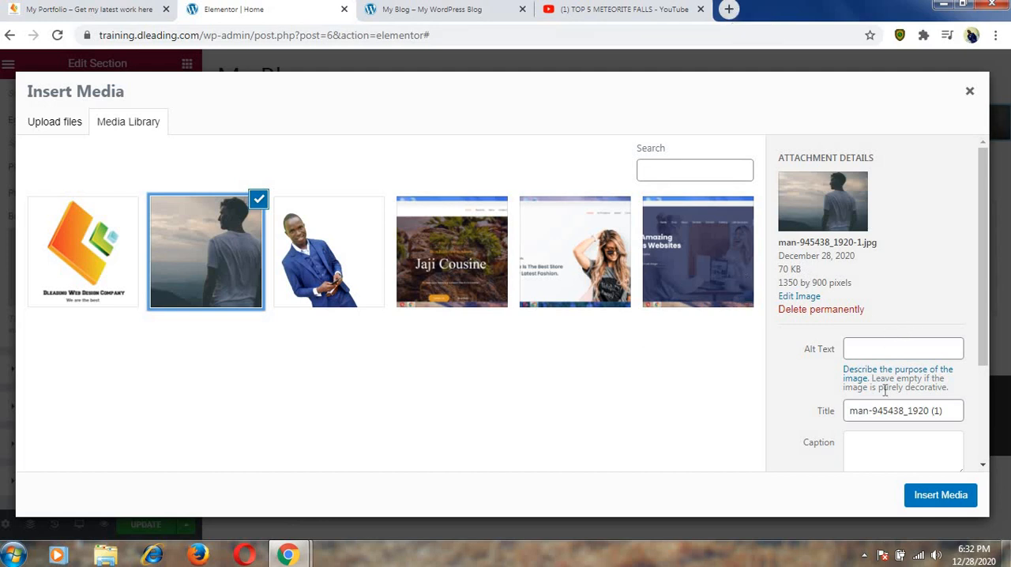
pyautogui.click(948, 495)
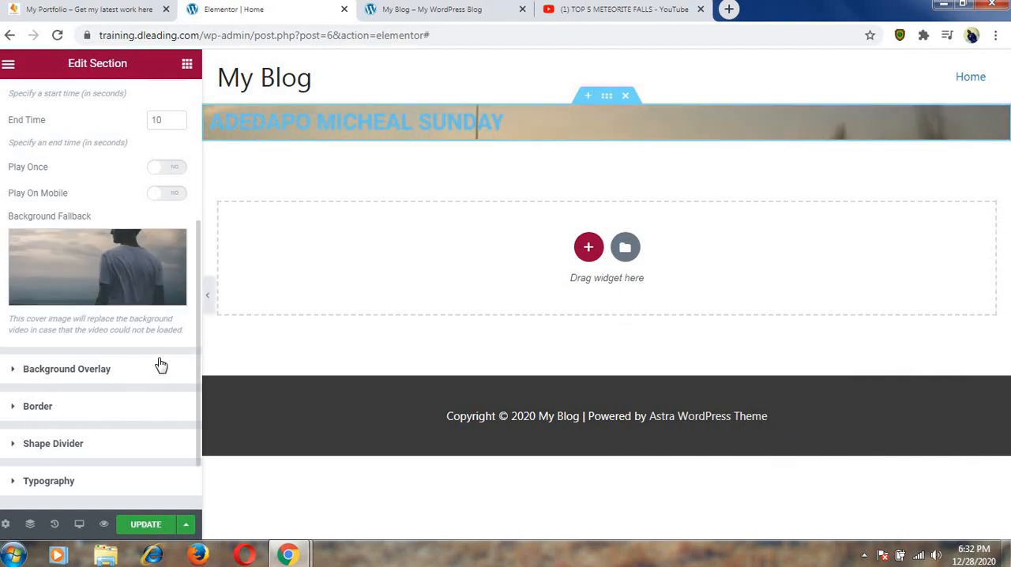
pyautogui.scroll(3, 161, 365)
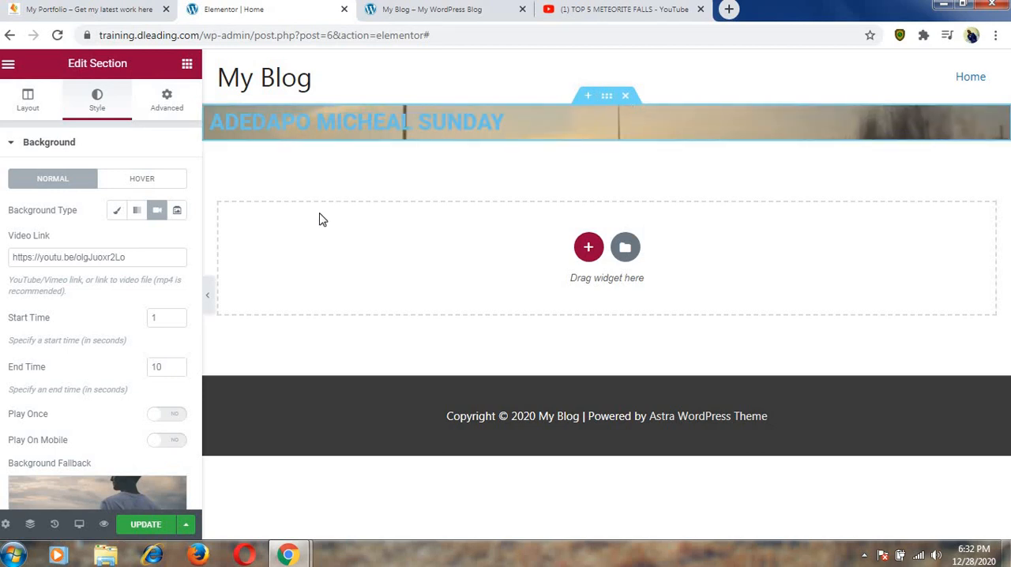
# Set the section's height option to Min Height in its layout settings.
pyautogui.click(27, 101)
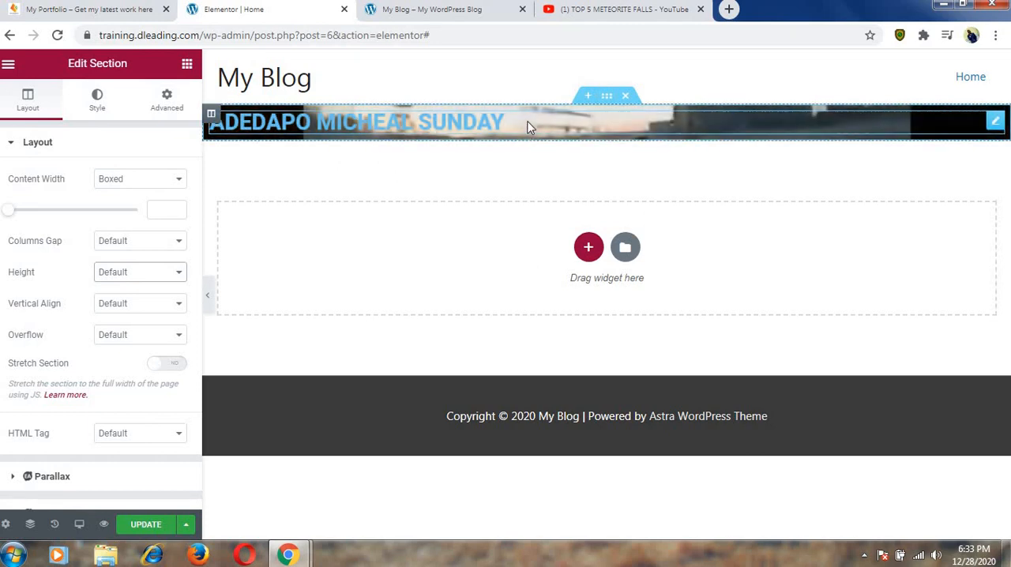
pyautogui.click(97, 98)
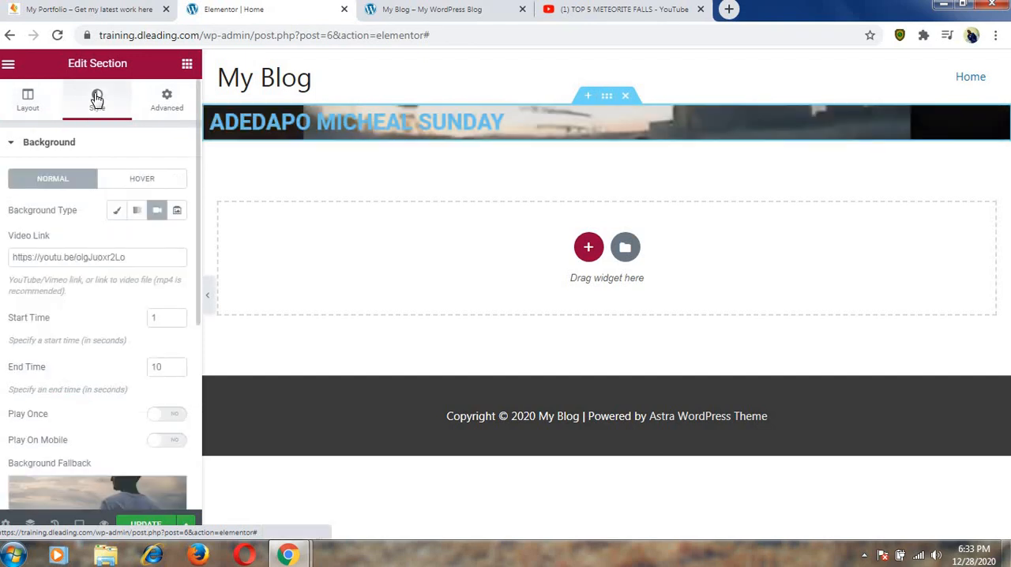
pyautogui.click(29, 102)
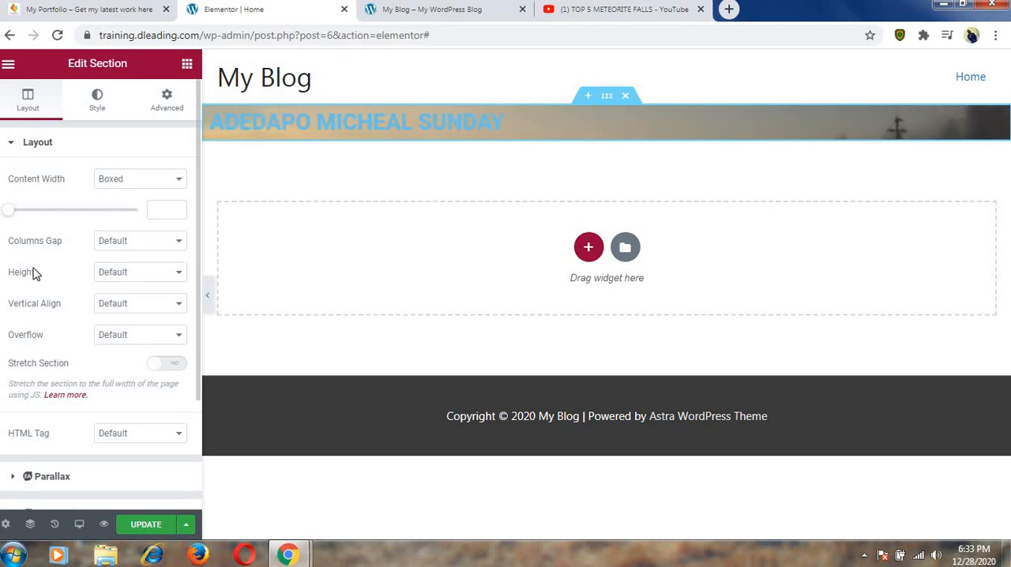
pyautogui.click(180, 276)
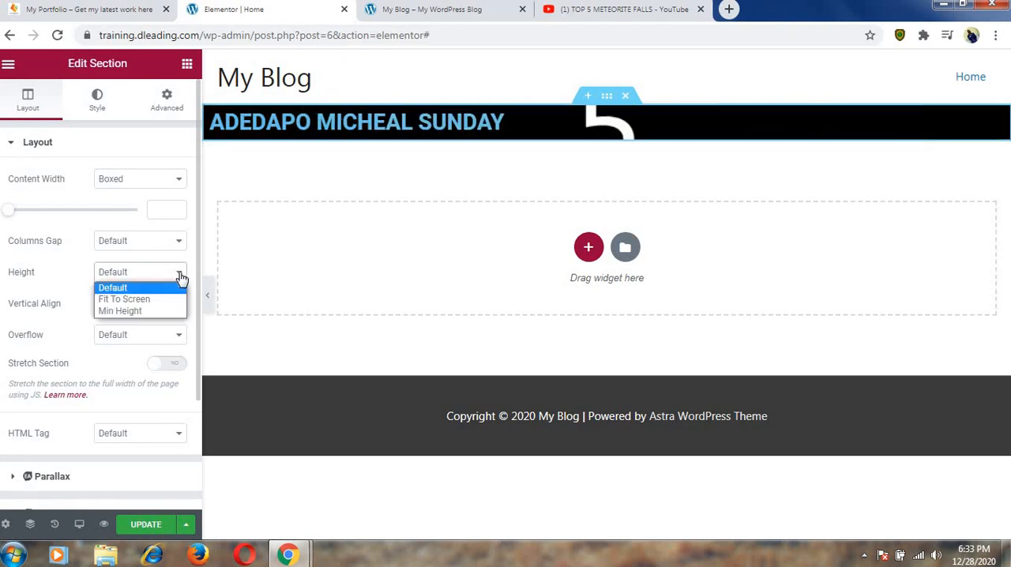
pyautogui.click(153, 313)
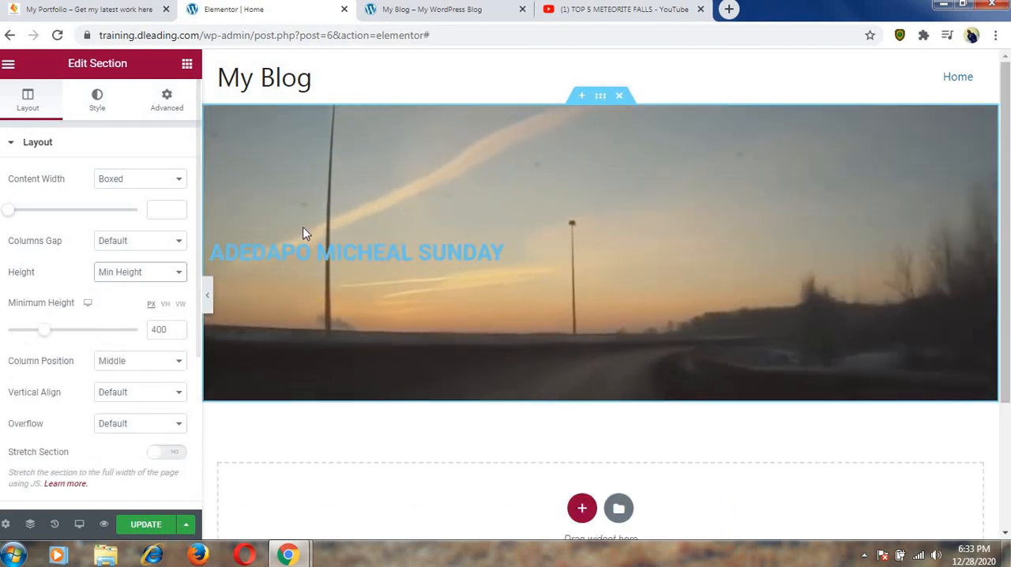
# Center the name heading over the video and set its text color to #F0F0F0.
pyautogui.click(426, 257)
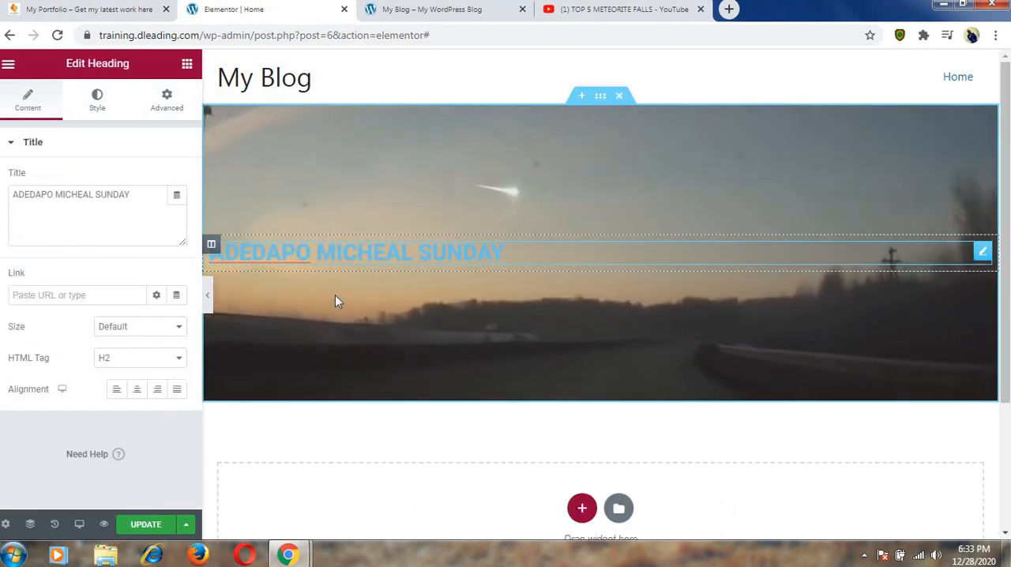
pyautogui.click(137, 389)
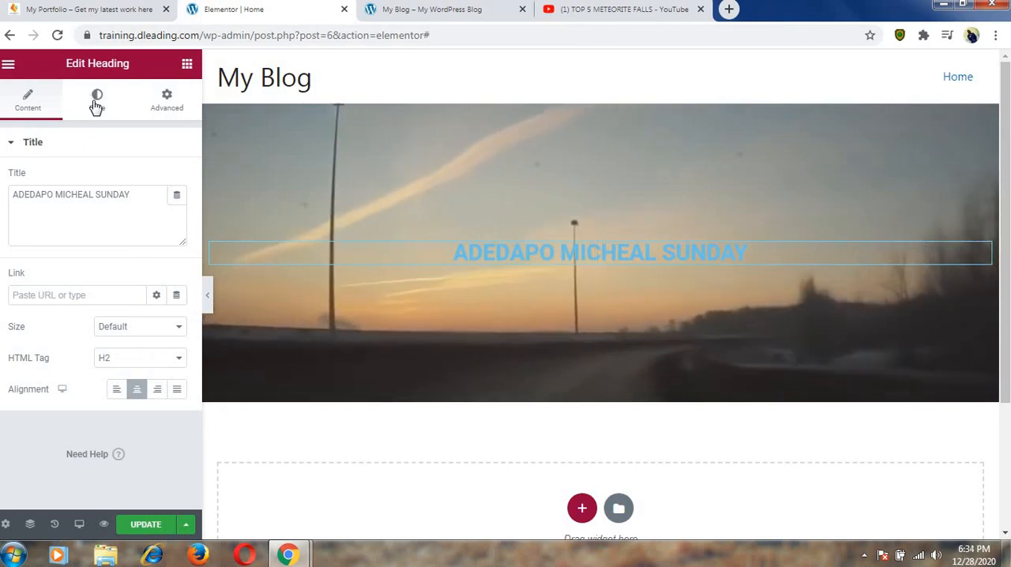
pyautogui.click(99, 102)
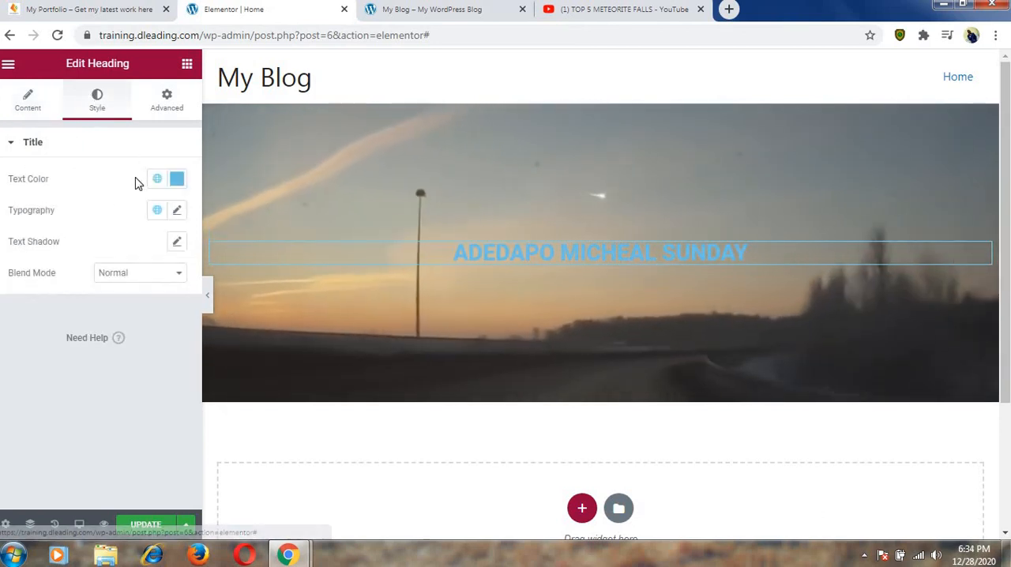
pyautogui.click(176, 179)
pyautogui.moveTo(190, 248); pyautogui.dragTo(98, 247)
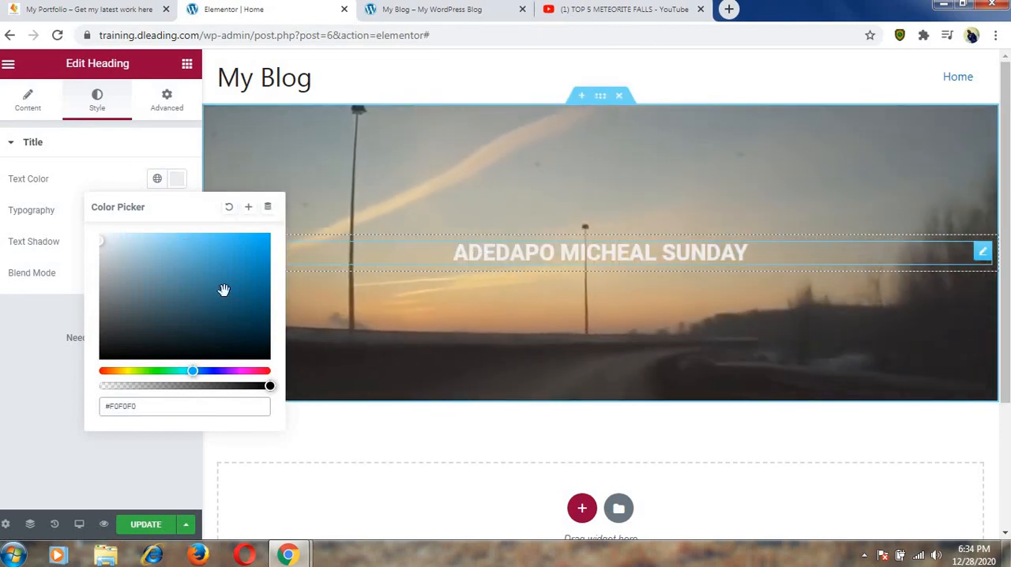
pyautogui.click(43, 218)
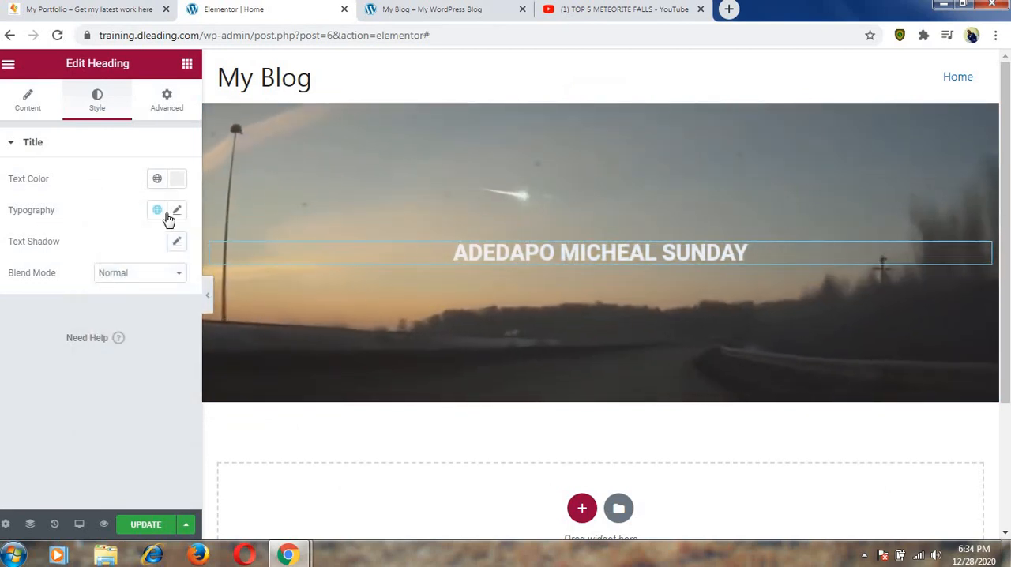
# Check the heading's typography options and enable its text shadow with blur 10 and color rgba(0, 0, 0, 0.3).
pyautogui.click(175, 215)
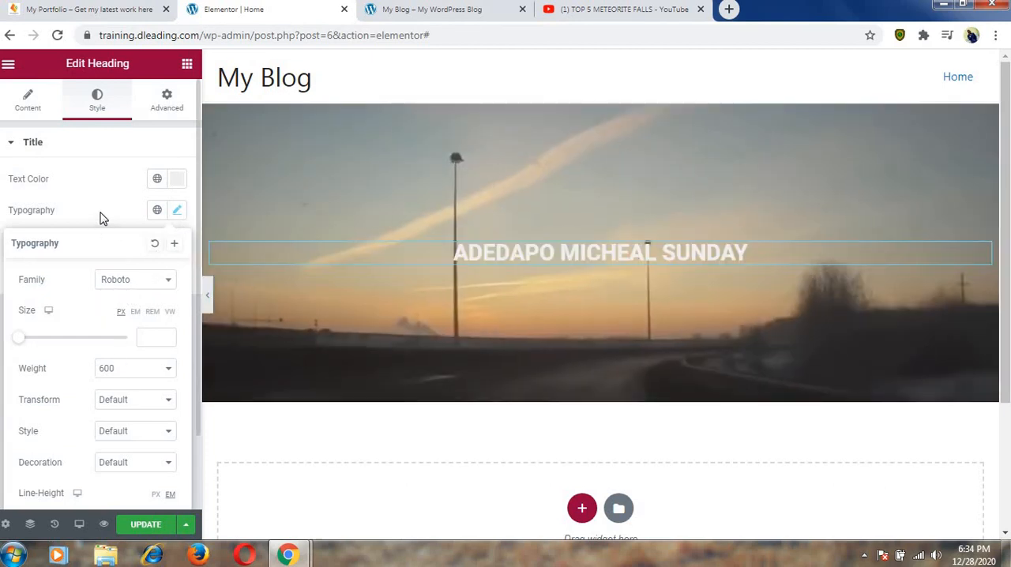
pyautogui.click(99, 214)
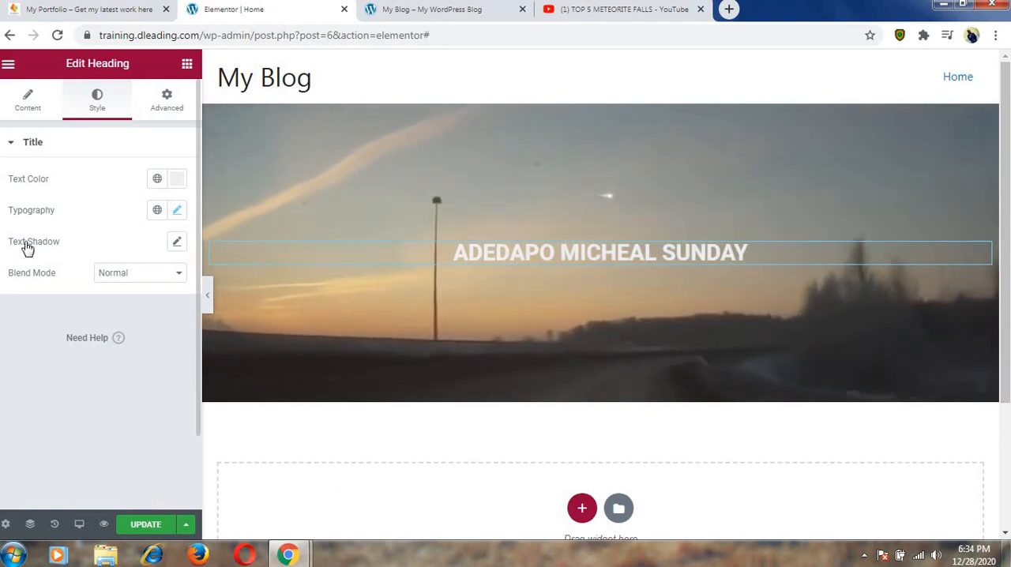
pyautogui.click(176, 244)
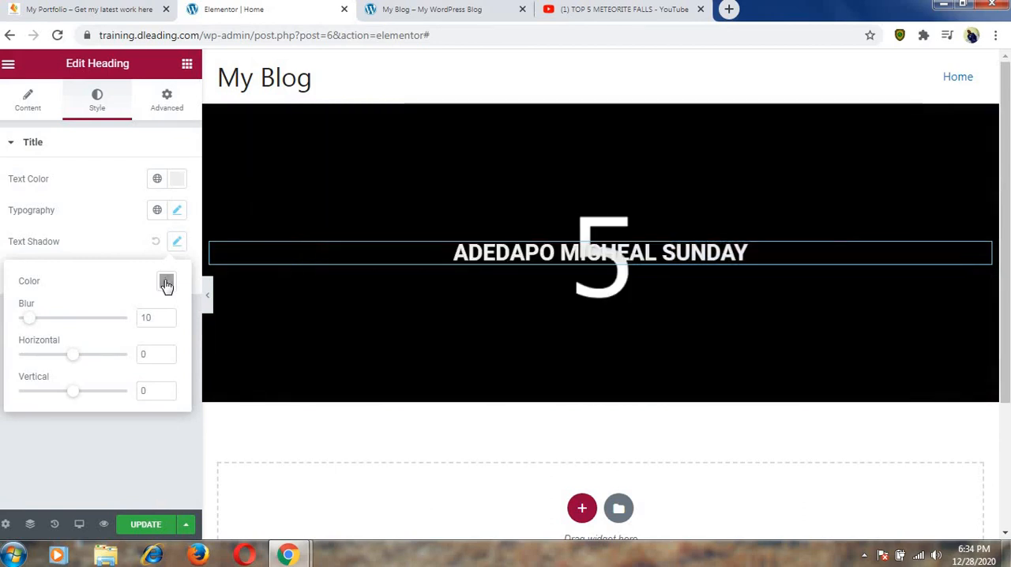
pyautogui.click(165, 282)
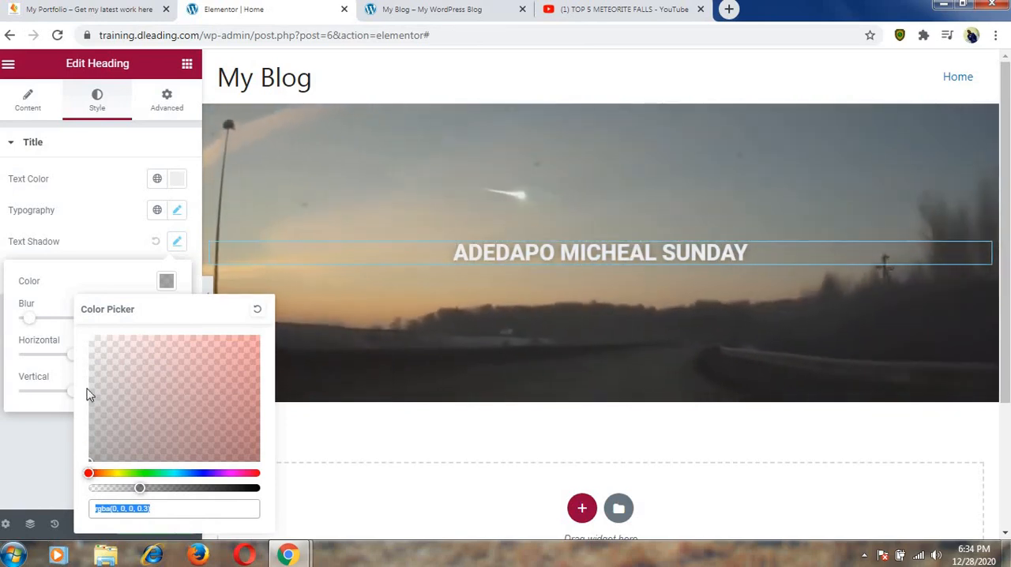
pyautogui.click(41, 241)
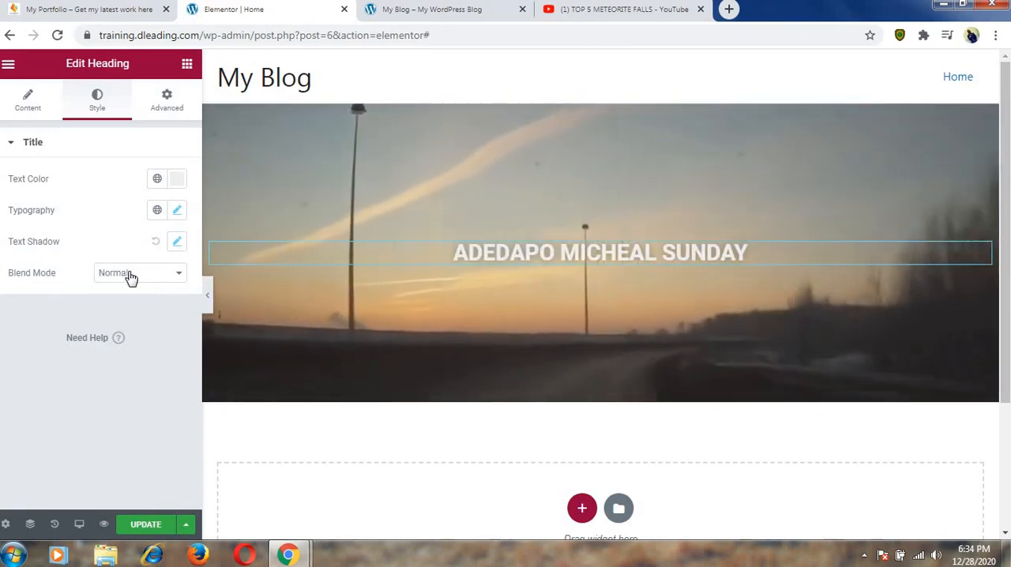
# Try the Screen blend mode on the heading and return it to Normal.
pyautogui.click(131, 275)
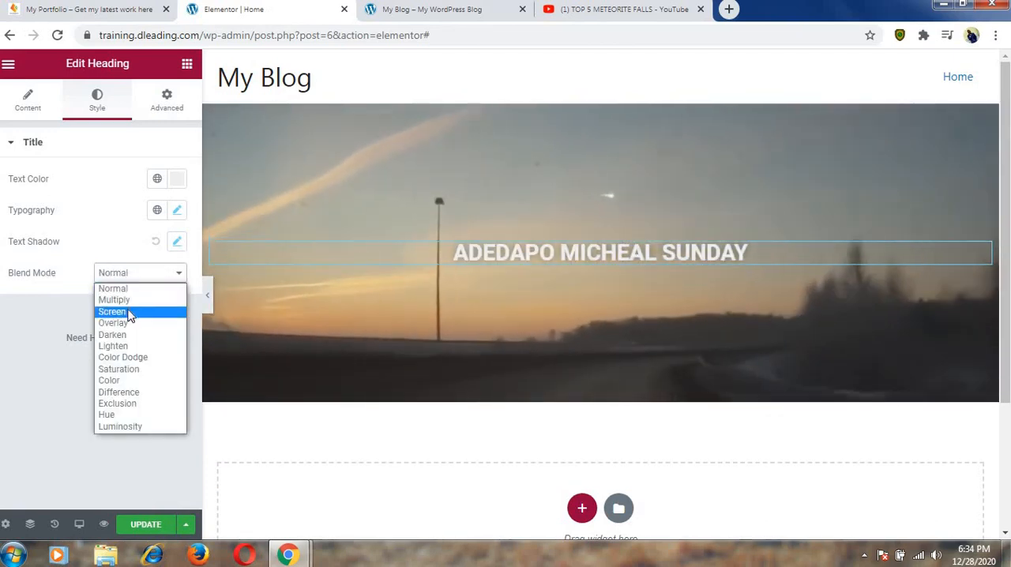
pyautogui.click(130, 313)
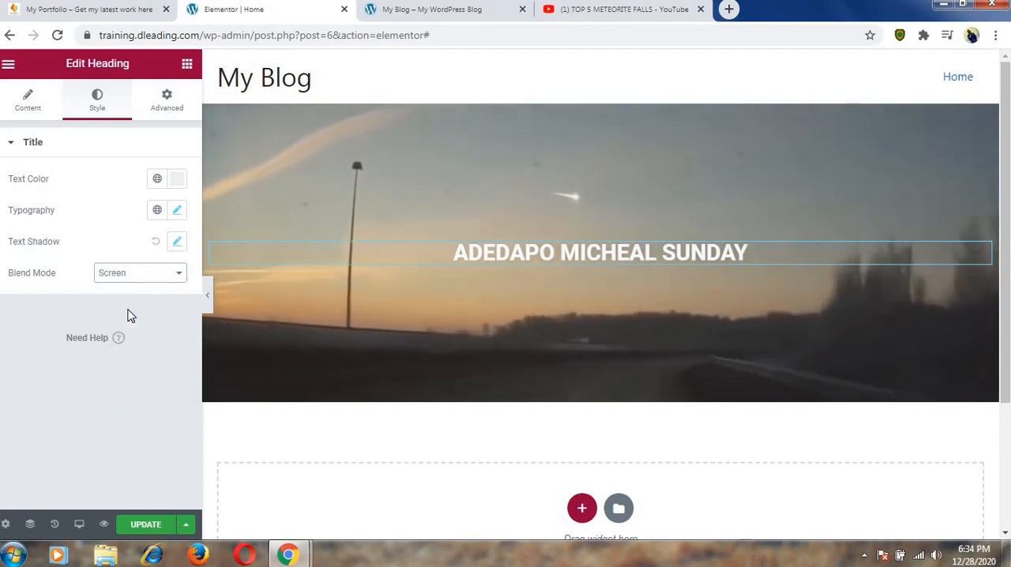
pyautogui.click(177, 275)
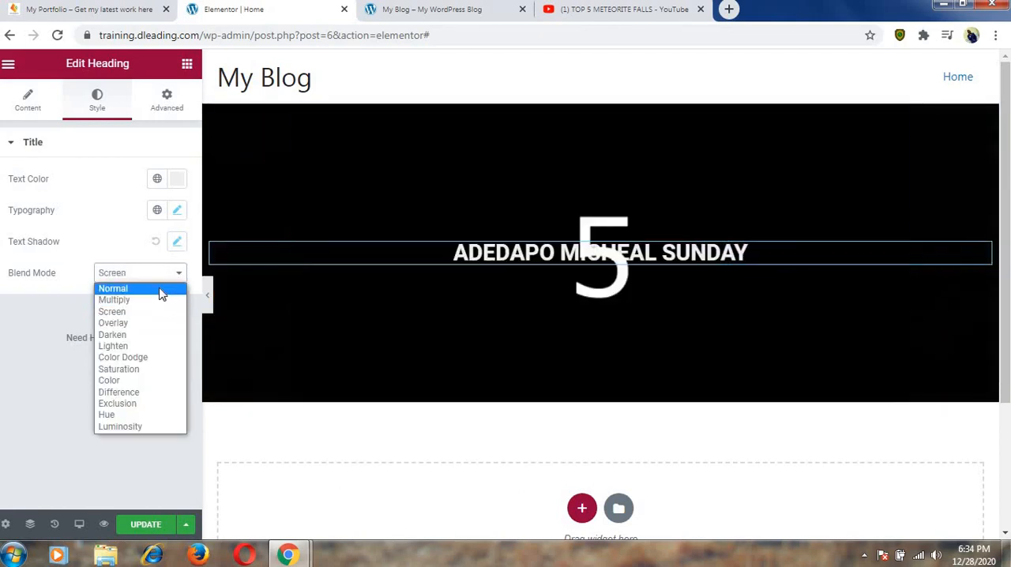
pyautogui.click(161, 289)
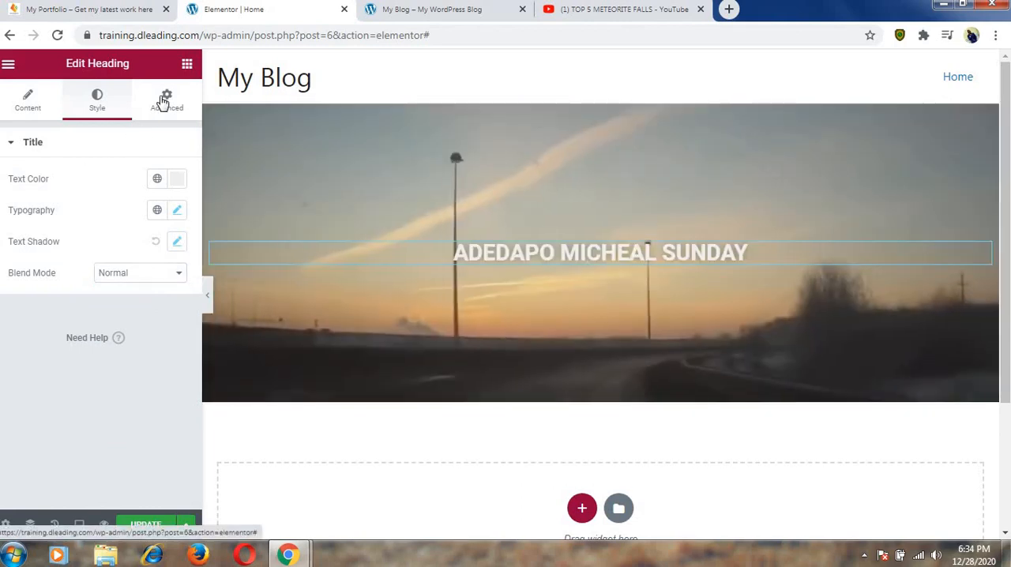
# Set the name heading's margin to 23 px and its padding to 12 px on all four sides.
pyautogui.click(163, 101)
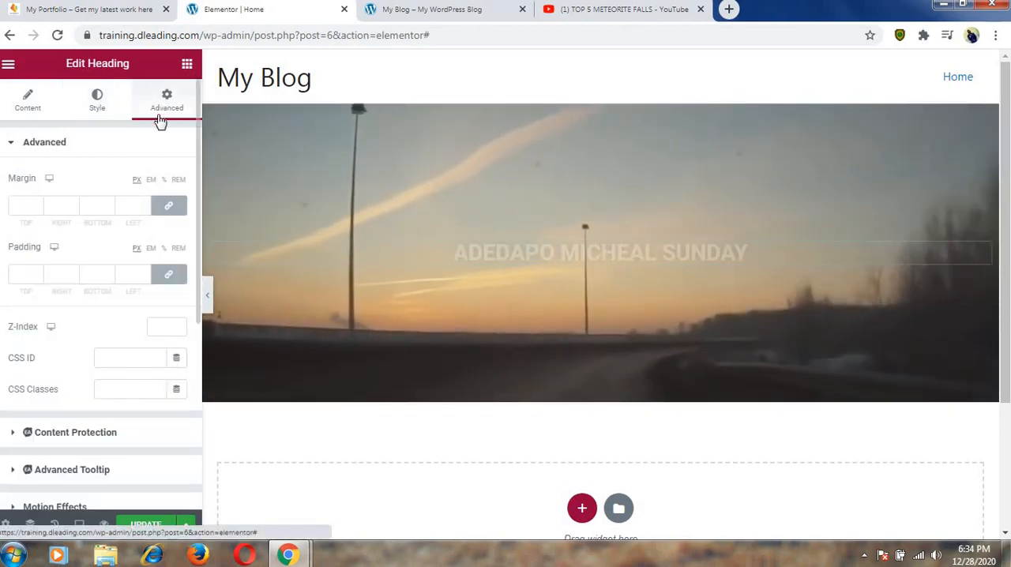
pyautogui.click(37, 206)
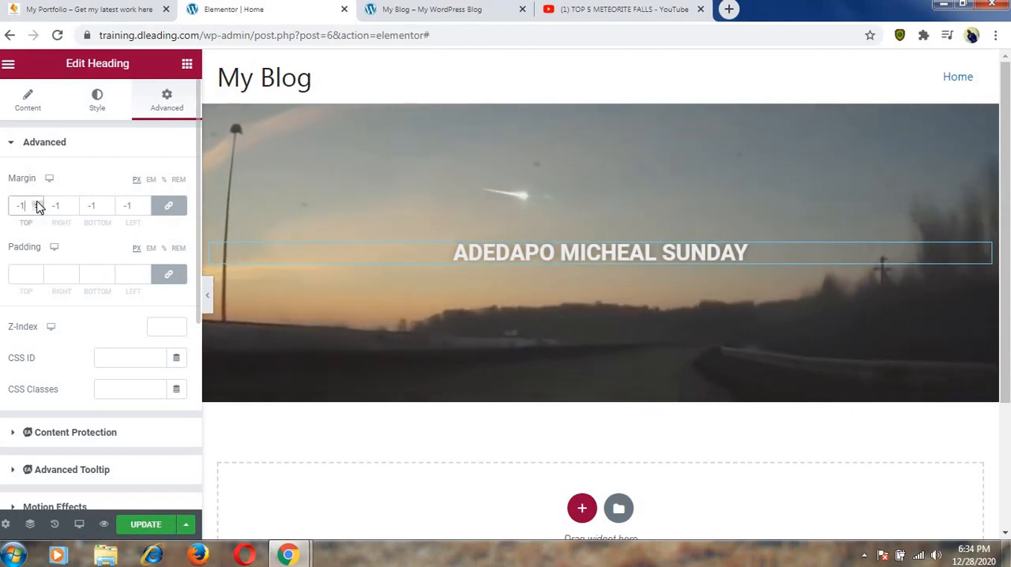
pyautogui.click(37, 203)
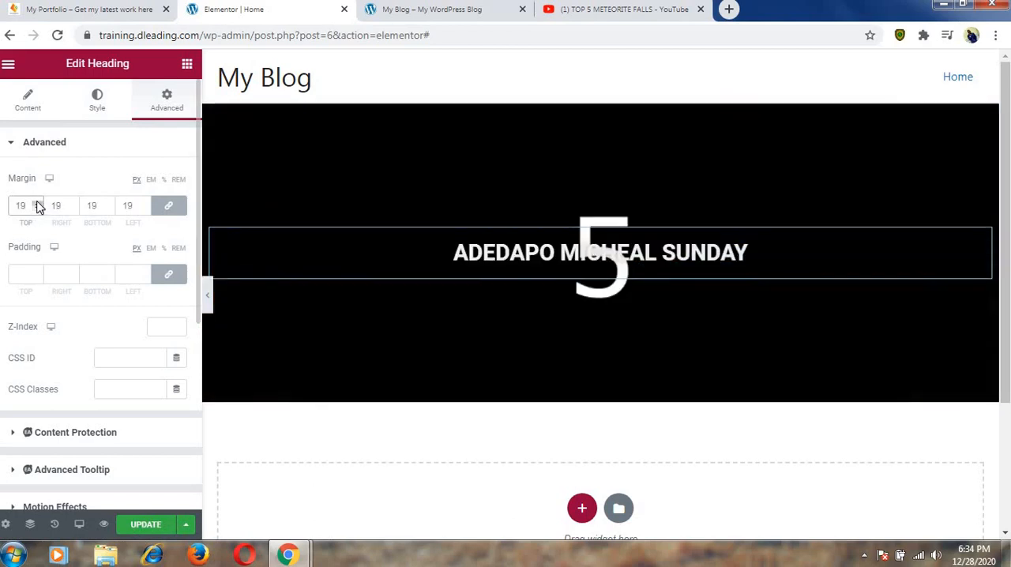
pyautogui.click(38, 203)
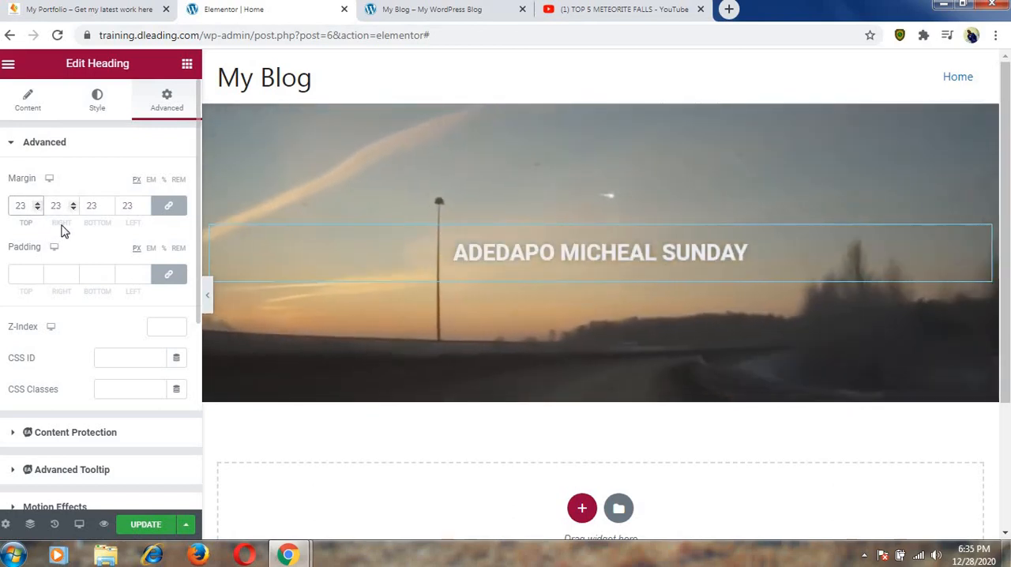
pyautogui.click(38, 272)
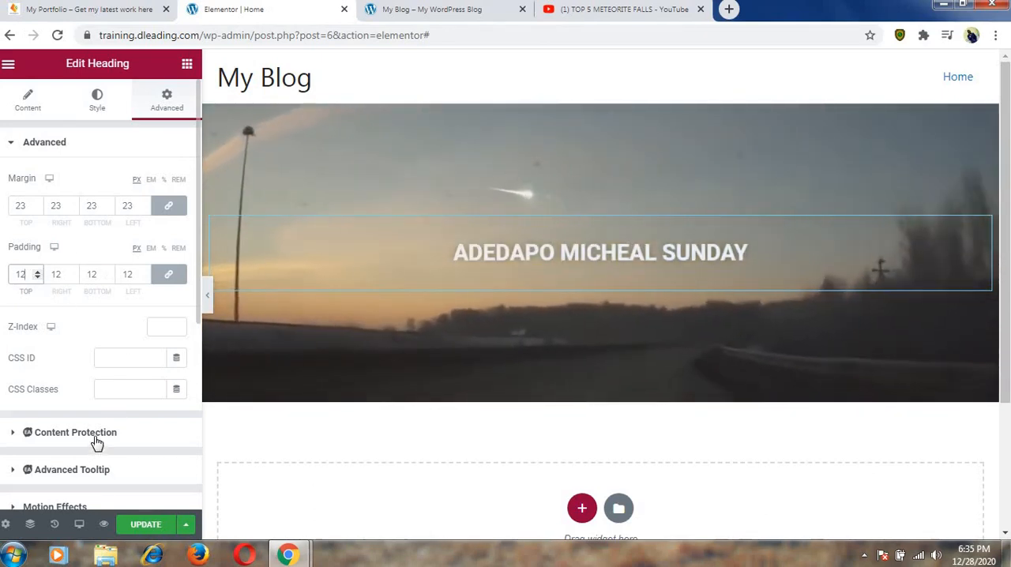
pyautogui.scroll(-3, 95, 442)
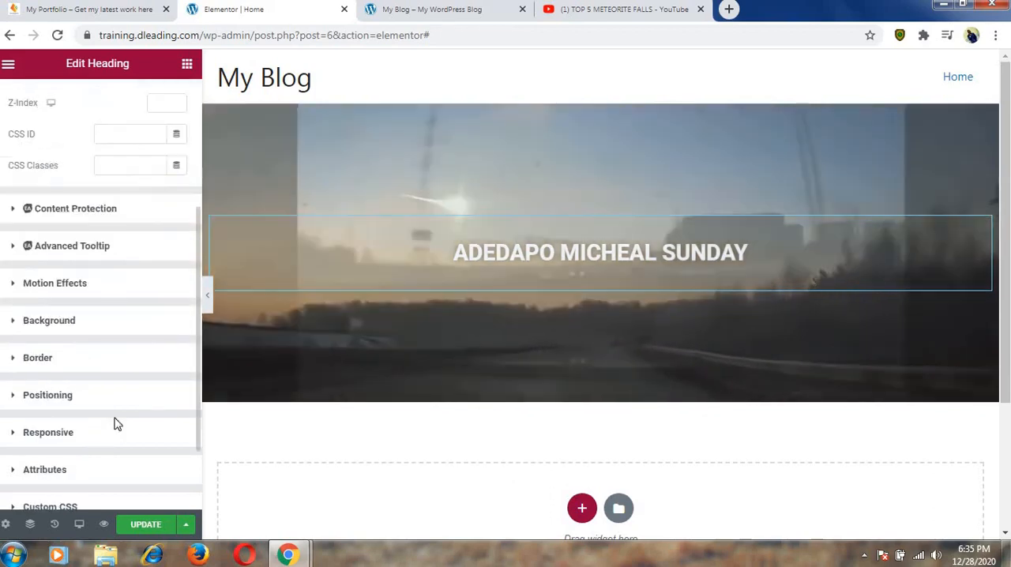
pyautogui.scroll(3, 108, 247)
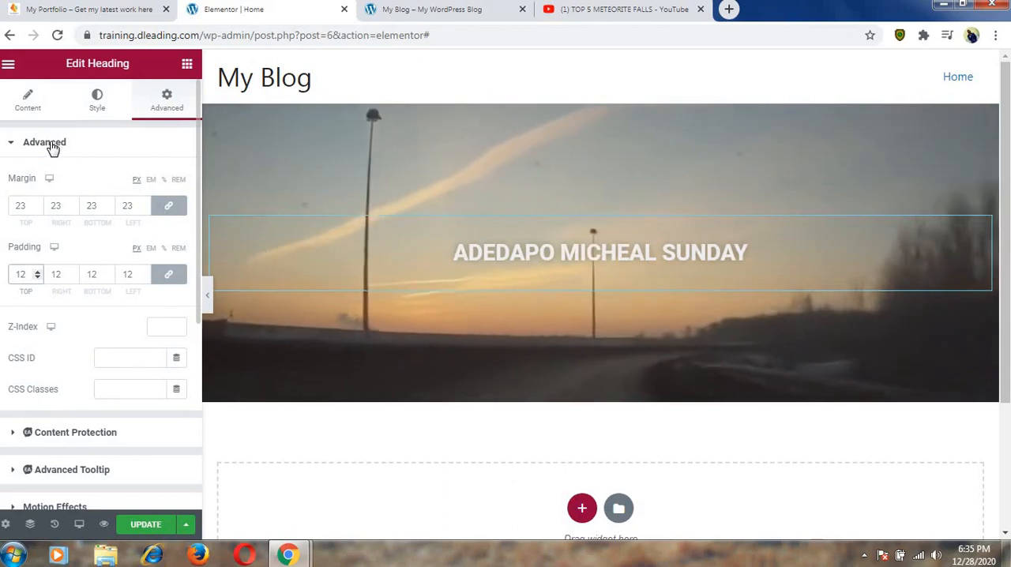
pyautogui.click(50, 148)
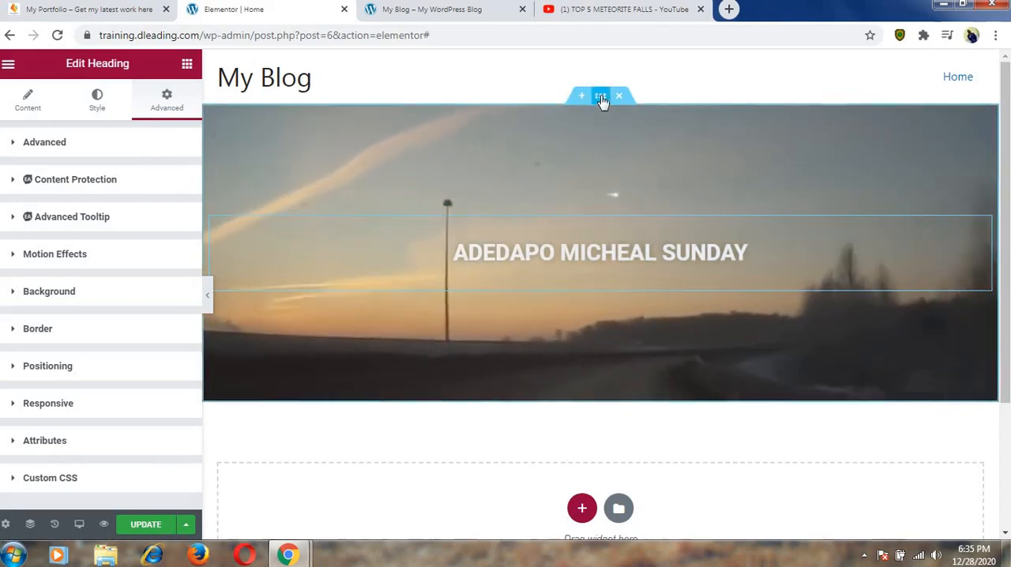
# Give the video section a classic background overlay in color #050404.
pyautogui.click(601, 97)
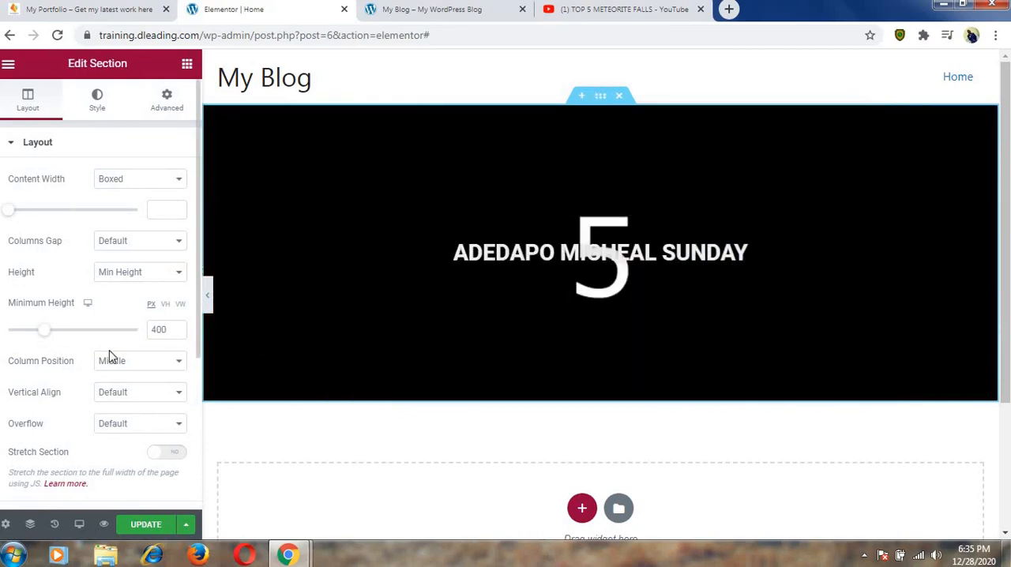
pyautogui.scroll(-3, 104, 361)
pyautogui.scroll(2, 102, 356)
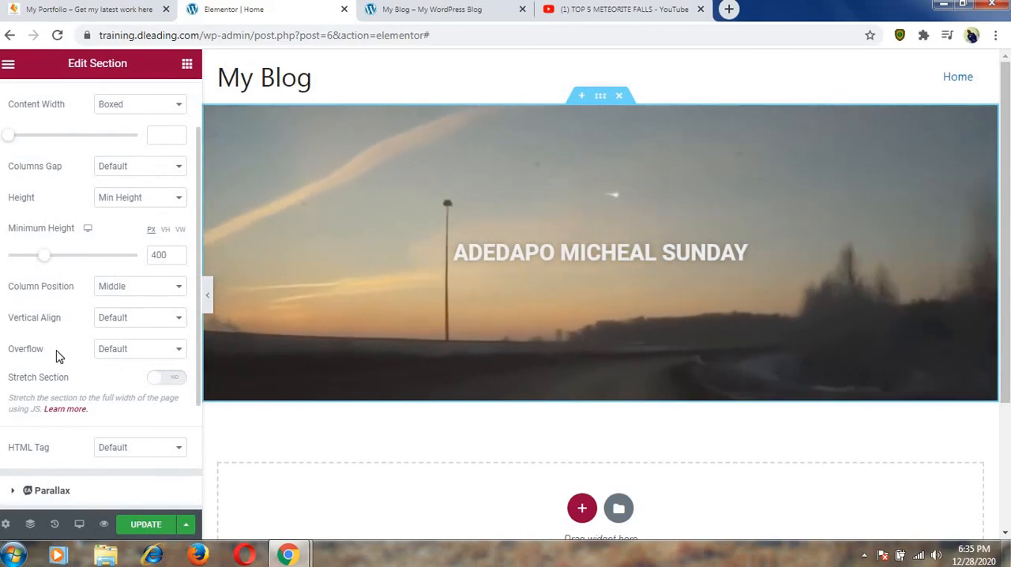
pyautogui.scroll(2, 63, 381)
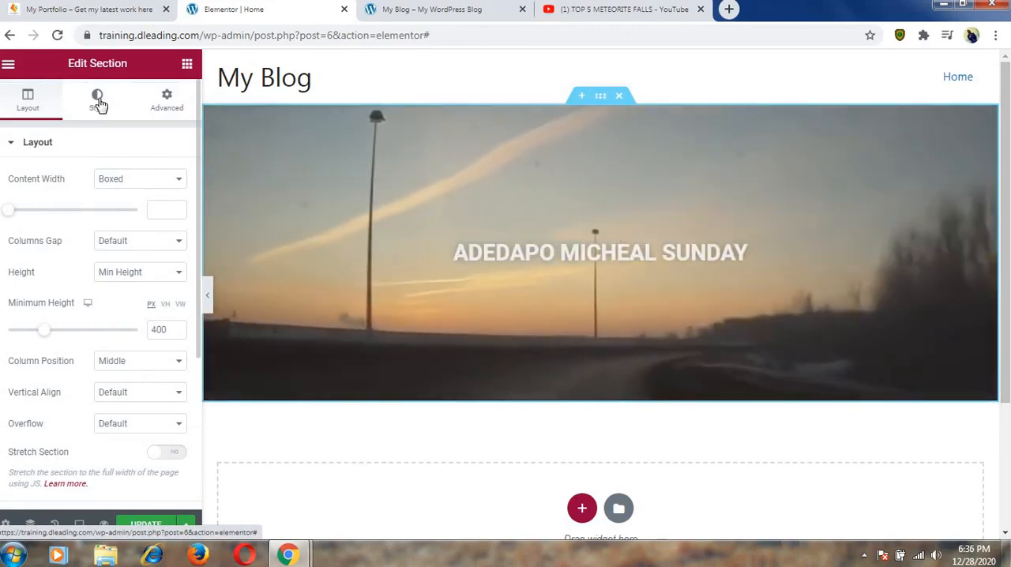
pyautogui.click(96, 99)
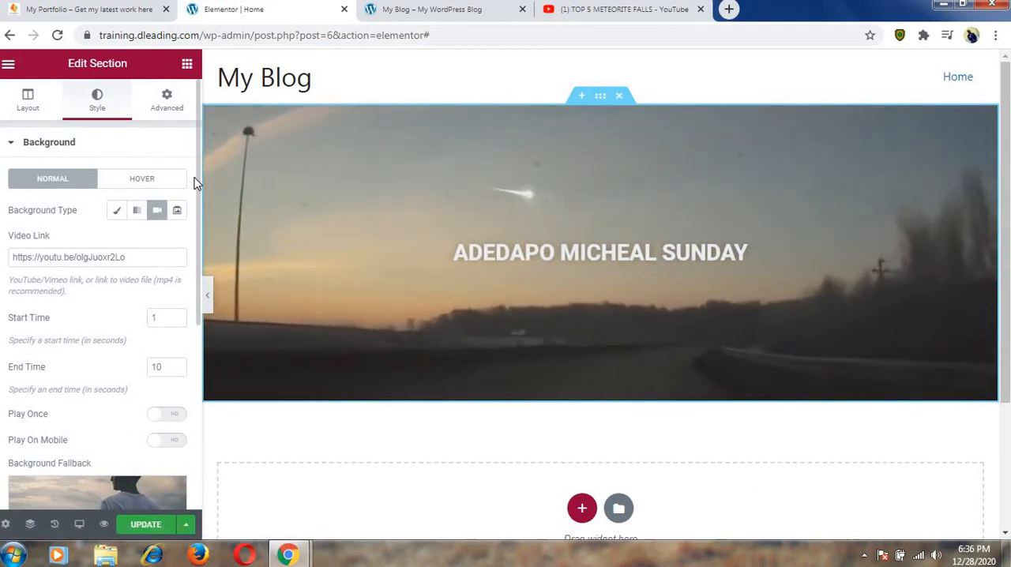
pyautogui.scroll(-4, 198, 182)
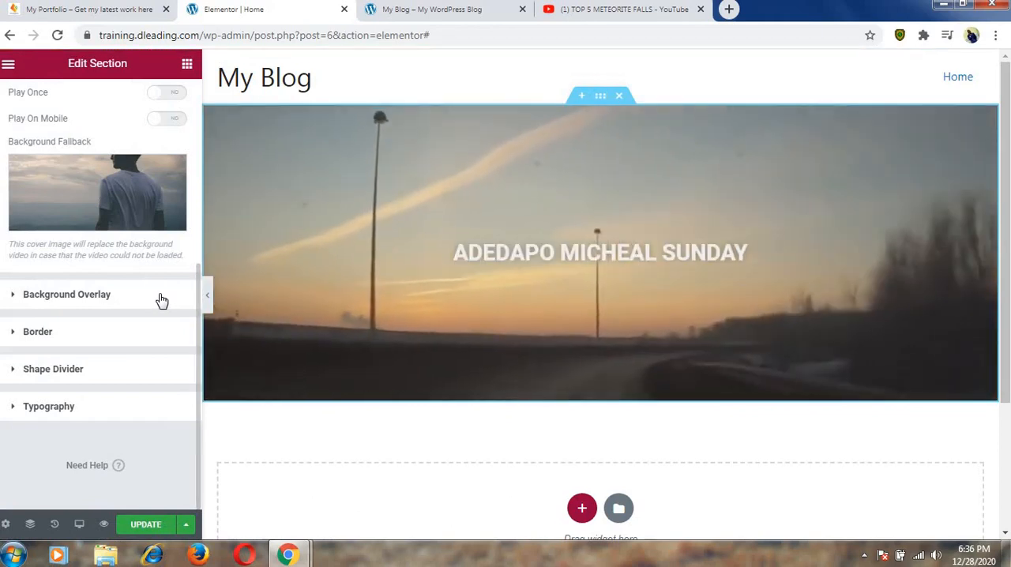
pyautogui.click(103, 300)
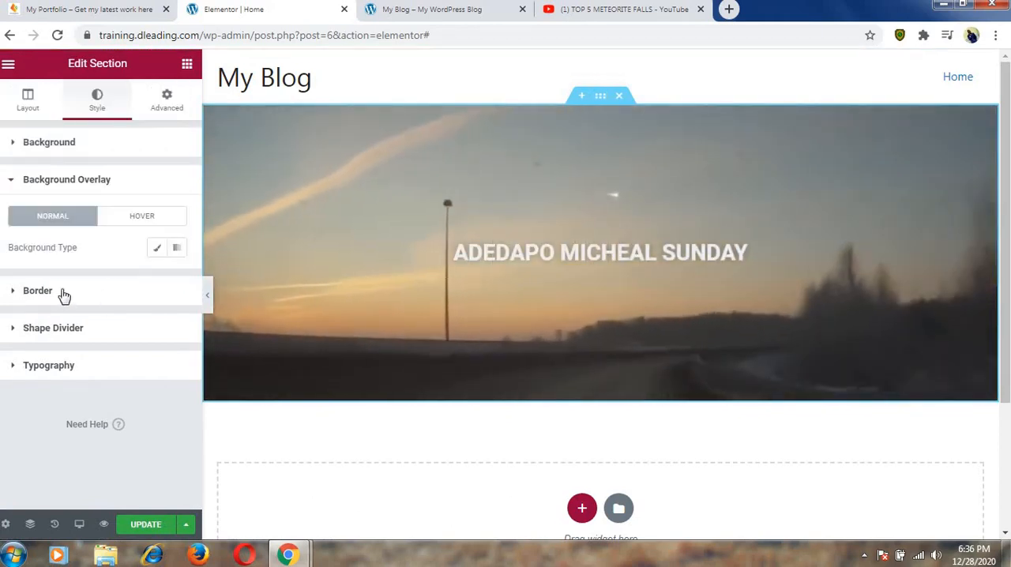
pyautogui.click(159, 251)
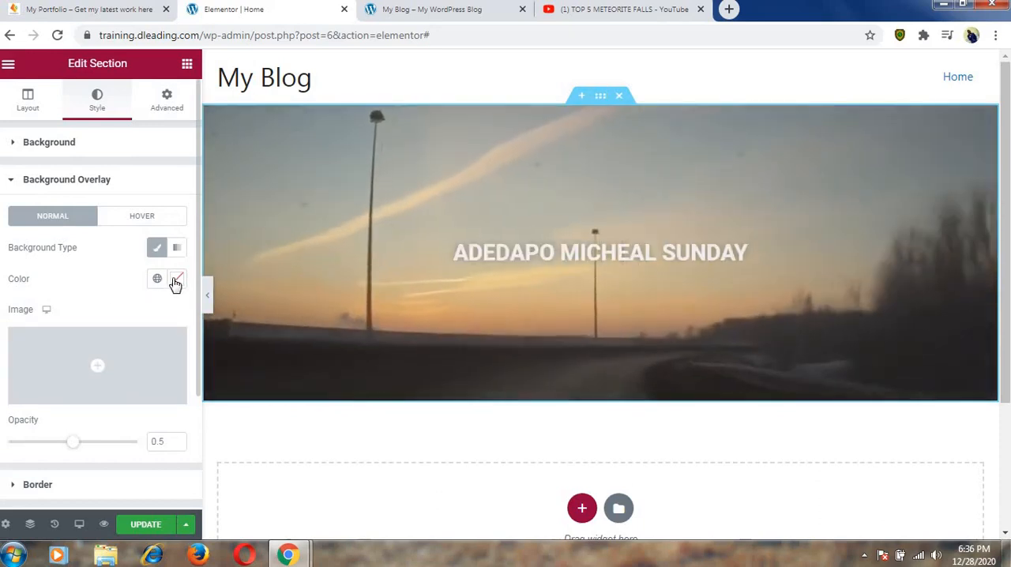
pyautogui.click(176, 281)
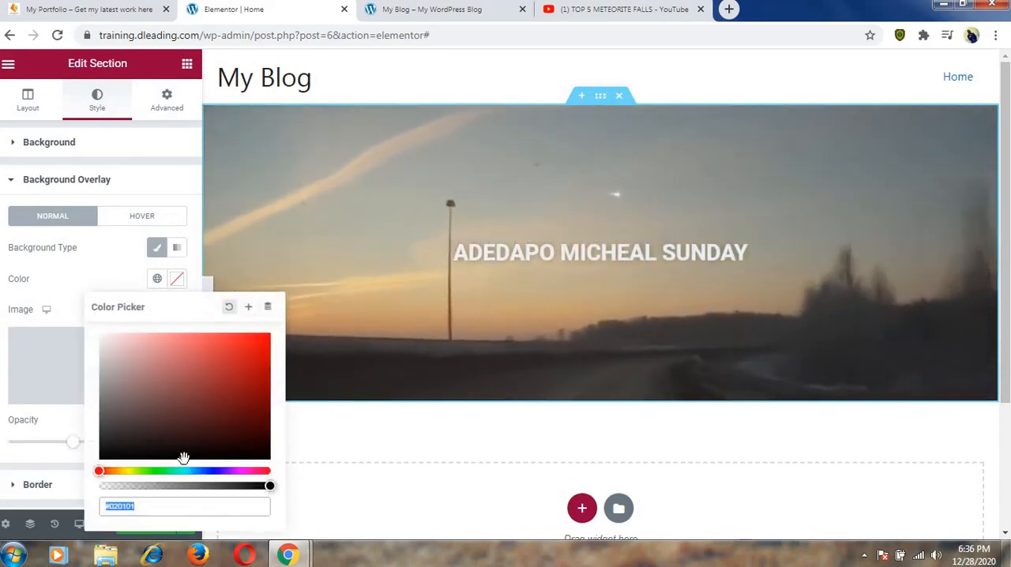
pyautogui.moveTo(183, 458); pyautogui.dragTo(111, 451)
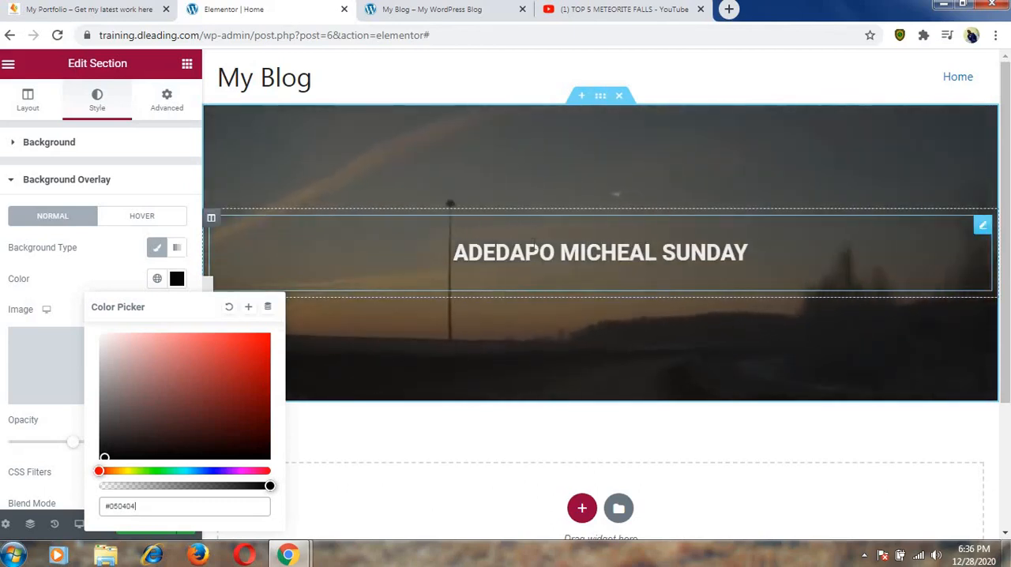
pyautogui.click(126, 181)
pyautogui.click(127, 181)
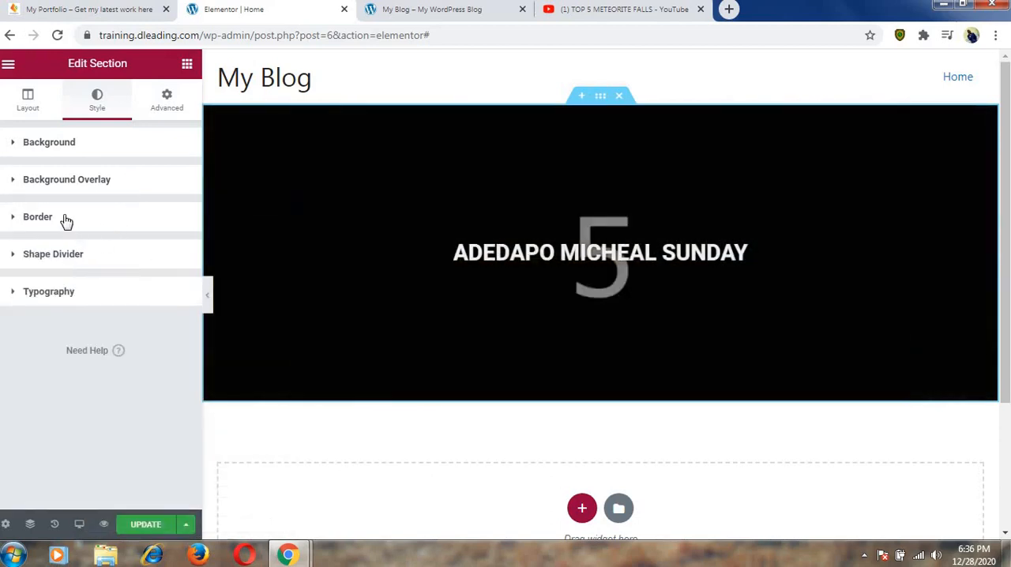
# Try the Mountains, Clouds, Triangle and Split shape dividers along the video section's bottom edge.
pyautogui.click(66, 218)
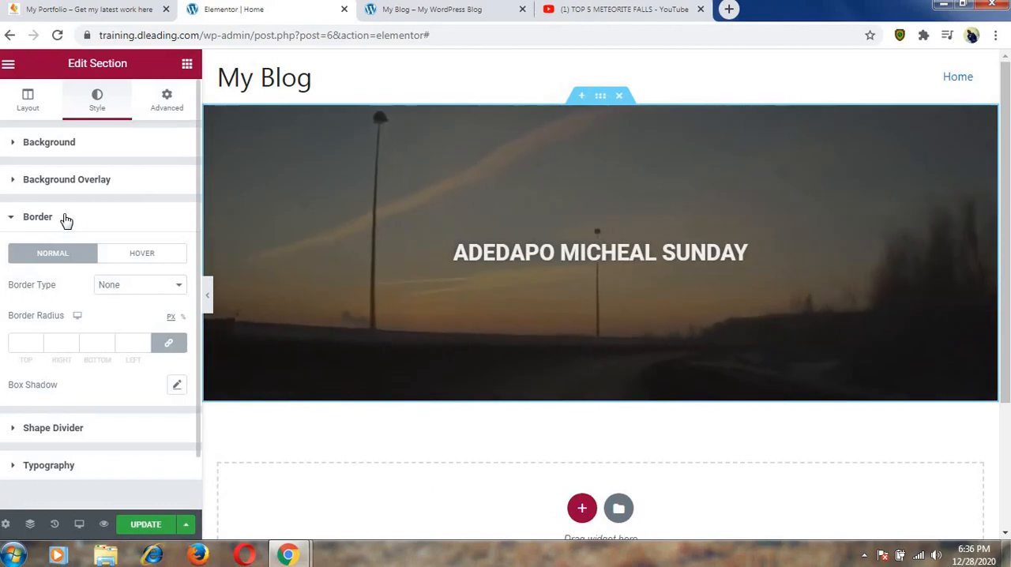
pyautogui.click(67, 219)
pyautogui.click(77, 257)
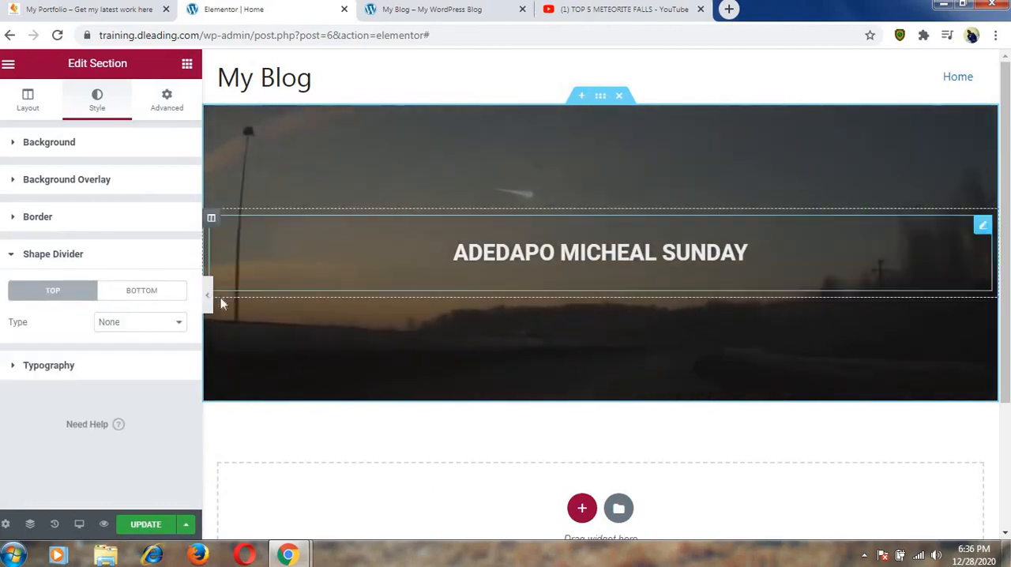
pyautogui.click(157, 292)
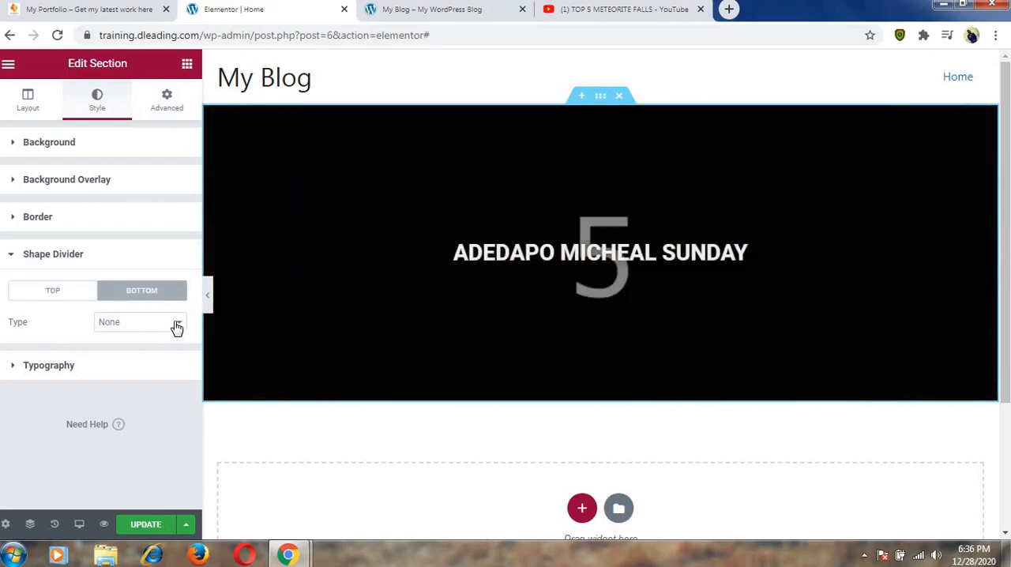
pyautogui.click(177, 326)
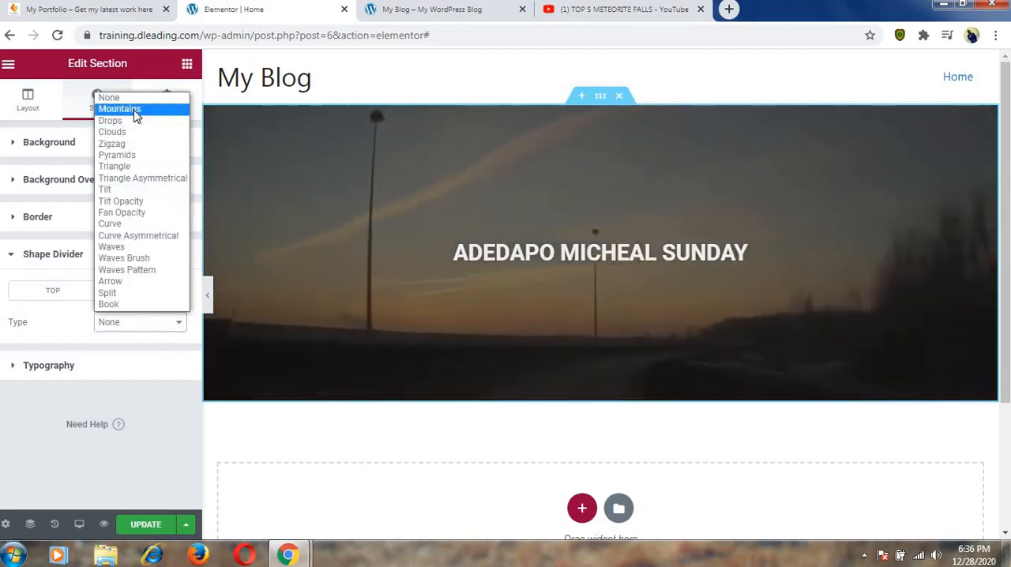
pyautogui.click(135, 108)
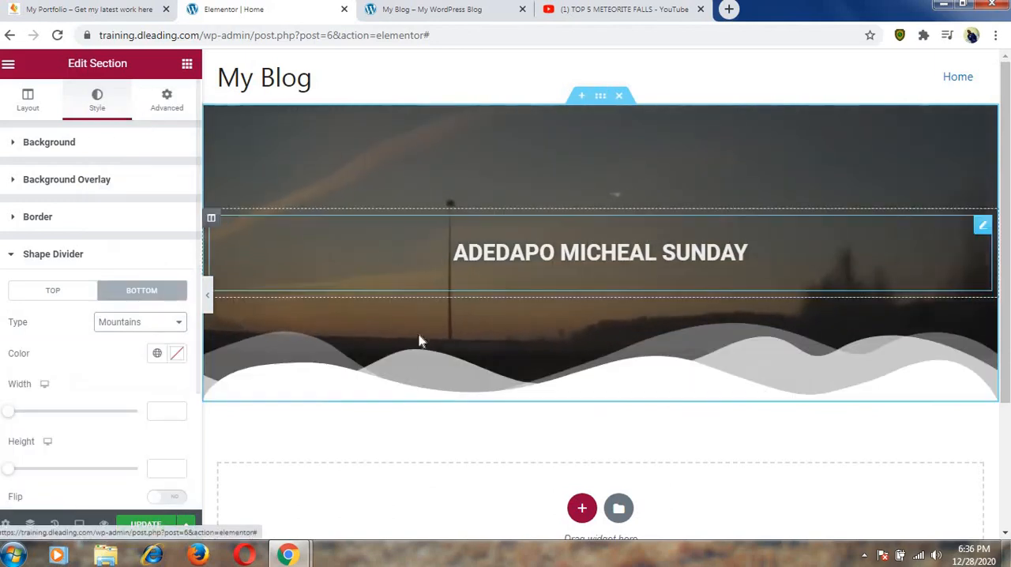
pyautogui.click(180, 323)
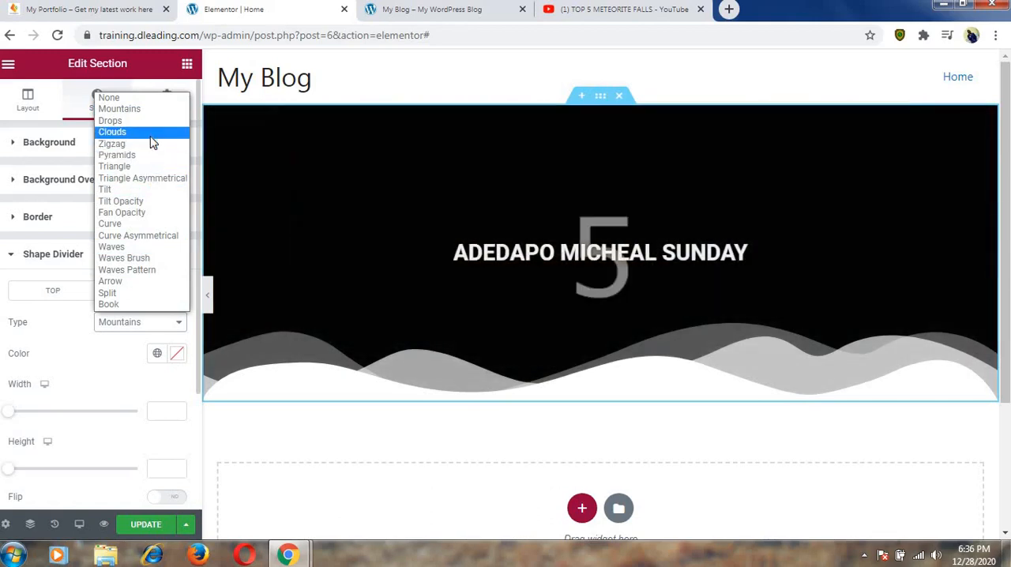
pyautogui.click(150, 135)
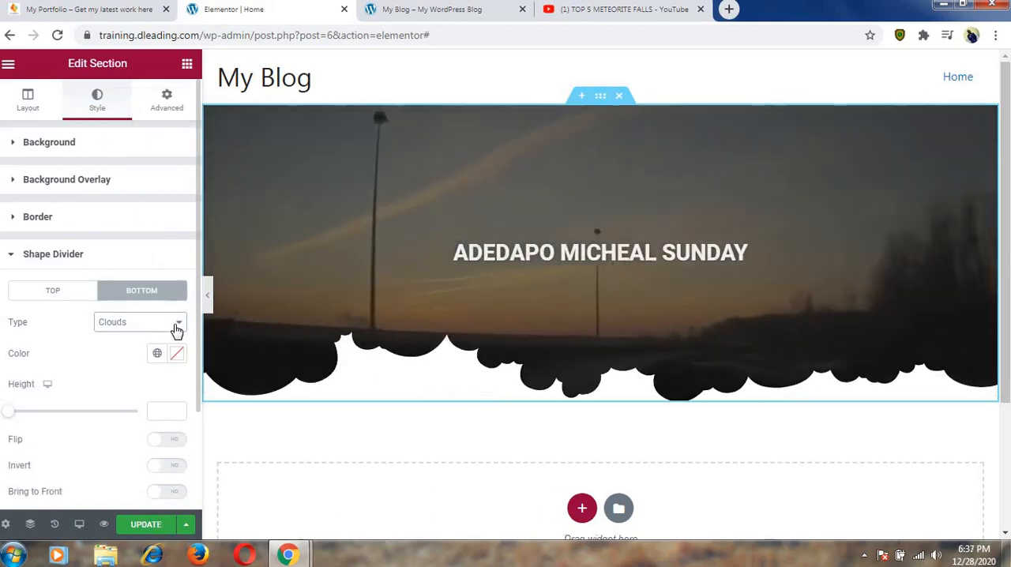
pyautogui.click(172, 324)
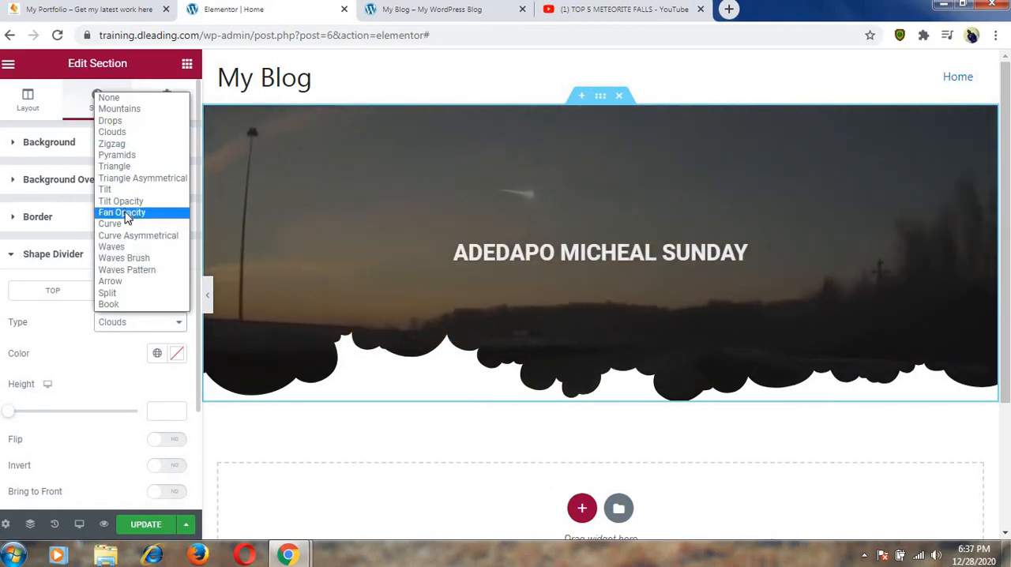
pyautogui.click(118, 167)
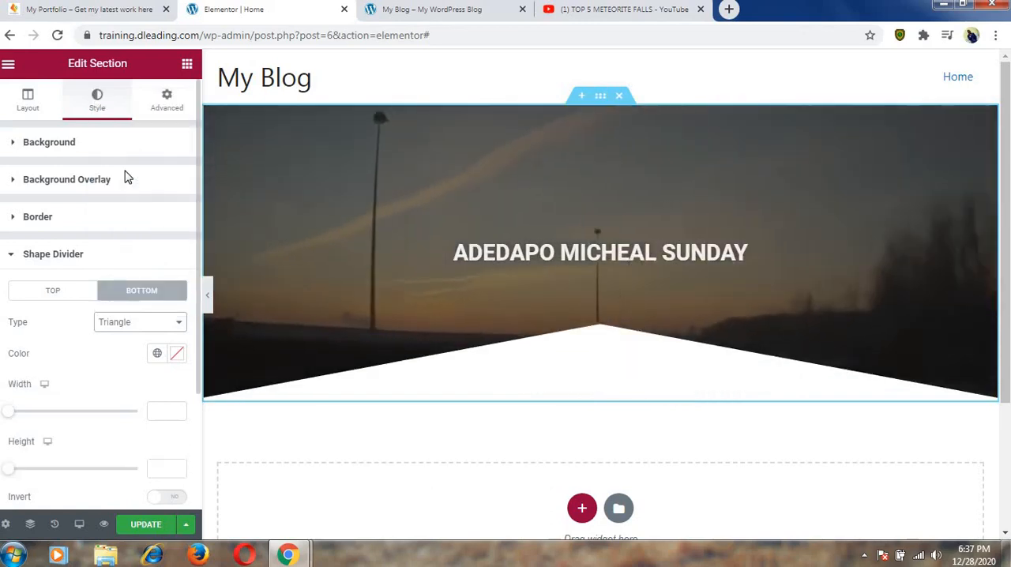
pyautogui.click(177, 325)
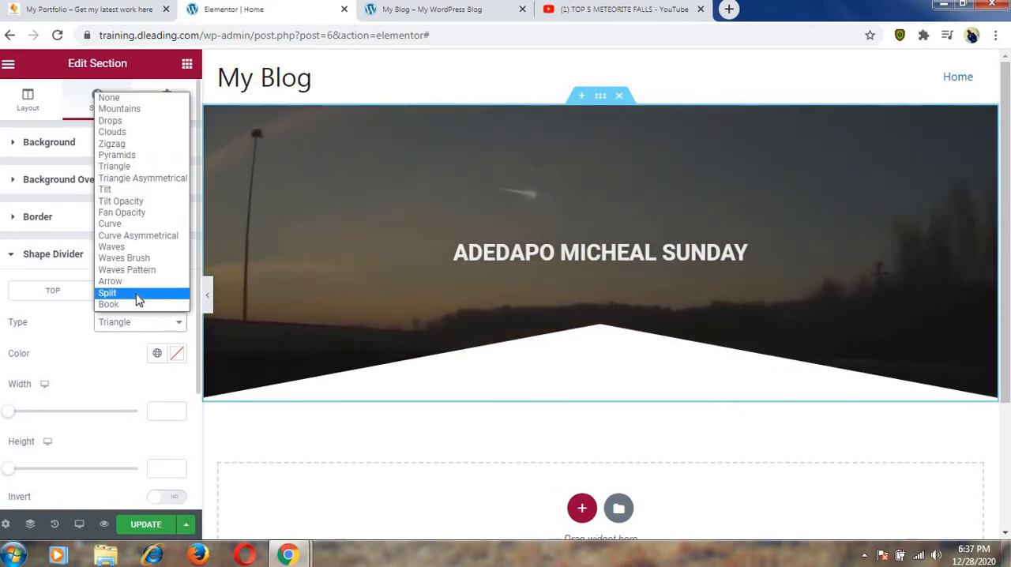
pyautogui.click(137, 296)
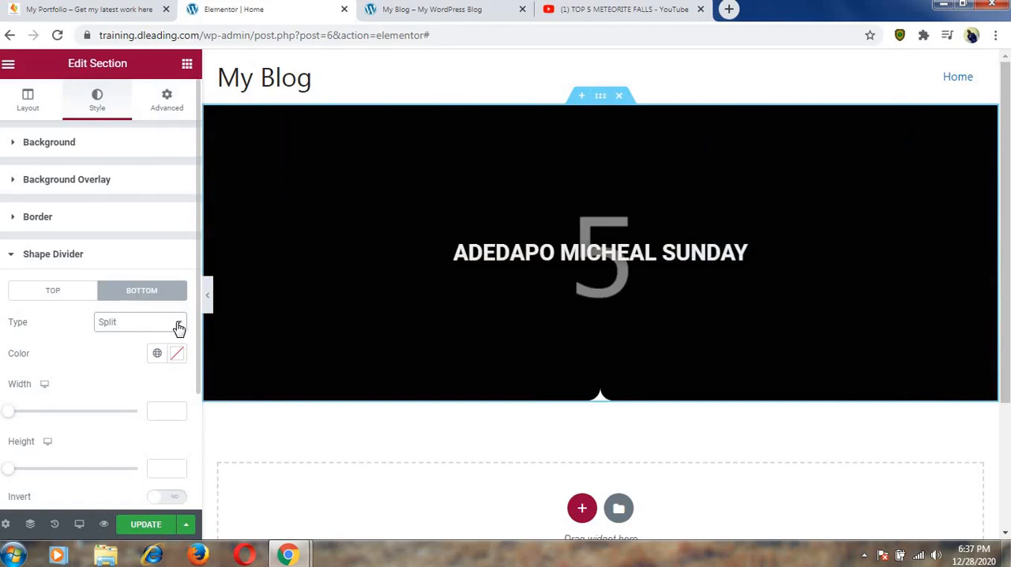
# Set the video section's bottom shape divider to Tilt and compare it with the example portfolio site's hero section.
pyautogui.click(179, 329)
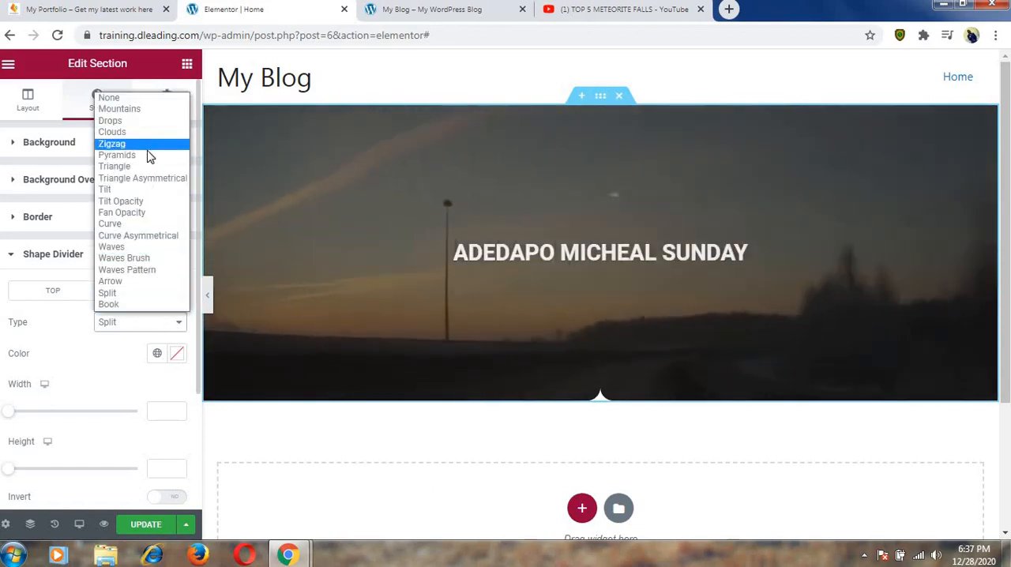
pyautogui.click(143, 193)
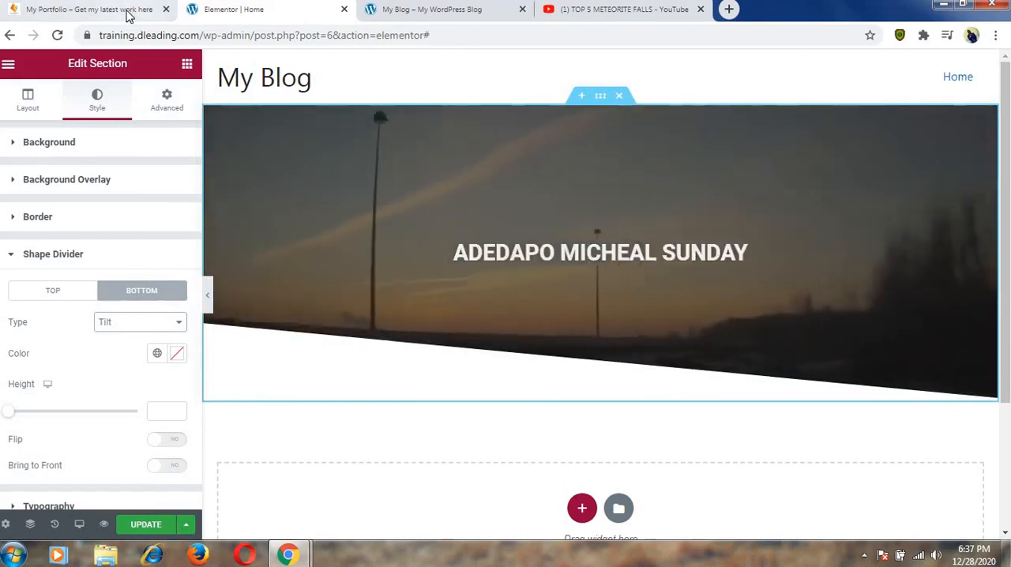
pyautogui.click(142, 10)
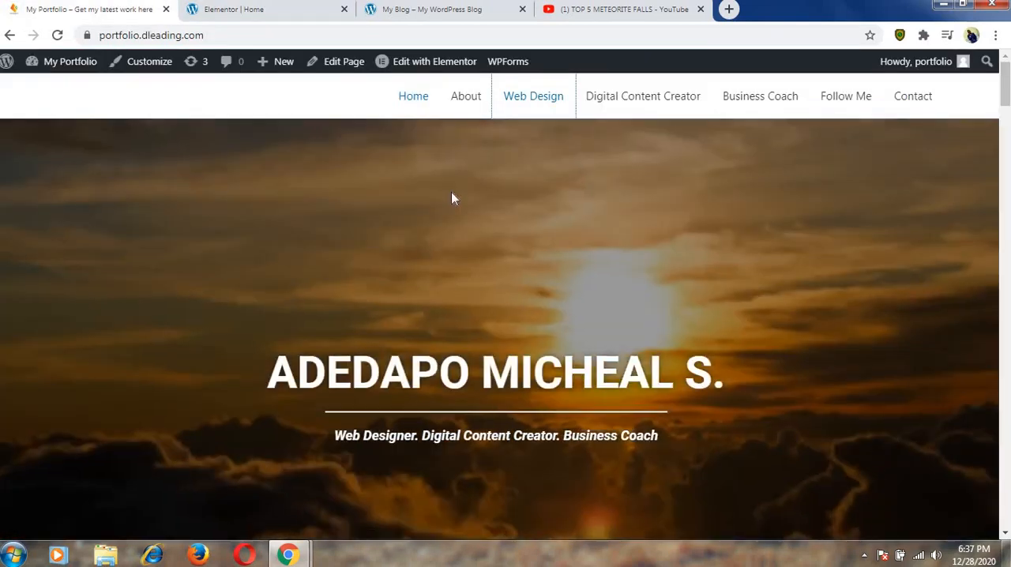
pyautogui.scroll(-1, 451, 198)
pyautogui.scroll(-3, 451, 198)
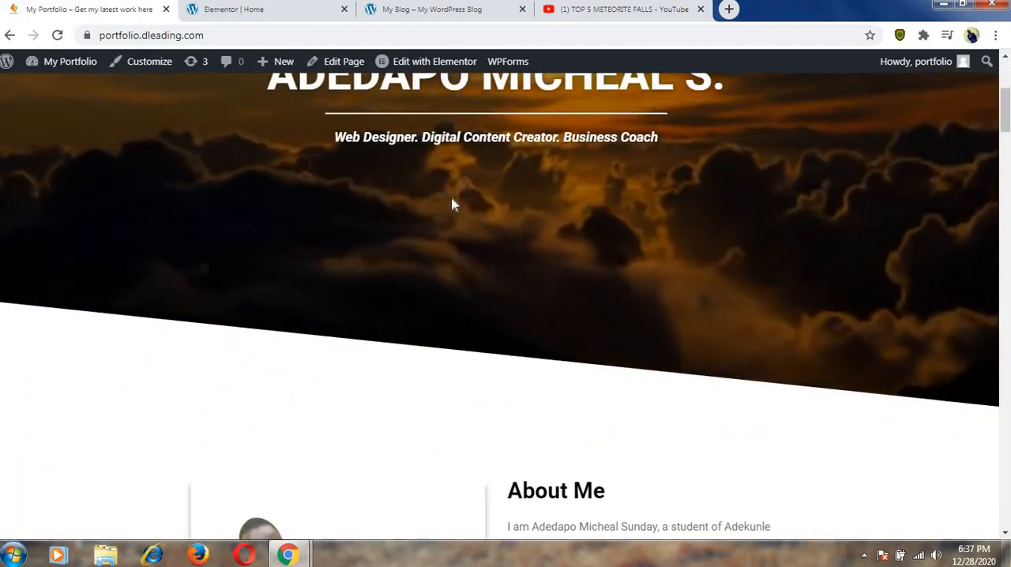
pyautogui.scroll(3, 451, 198)
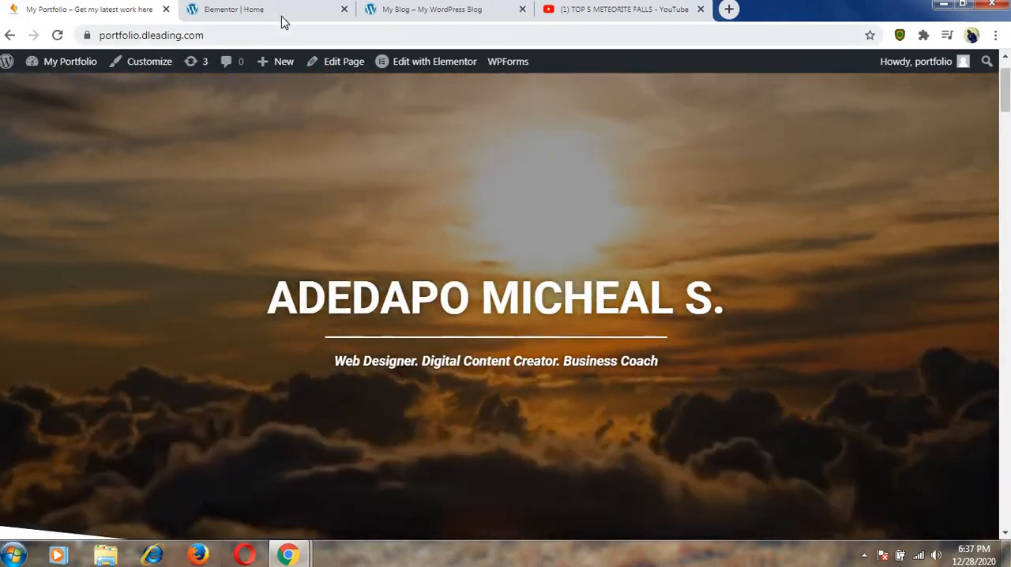
pyautogui.click(283, 14)
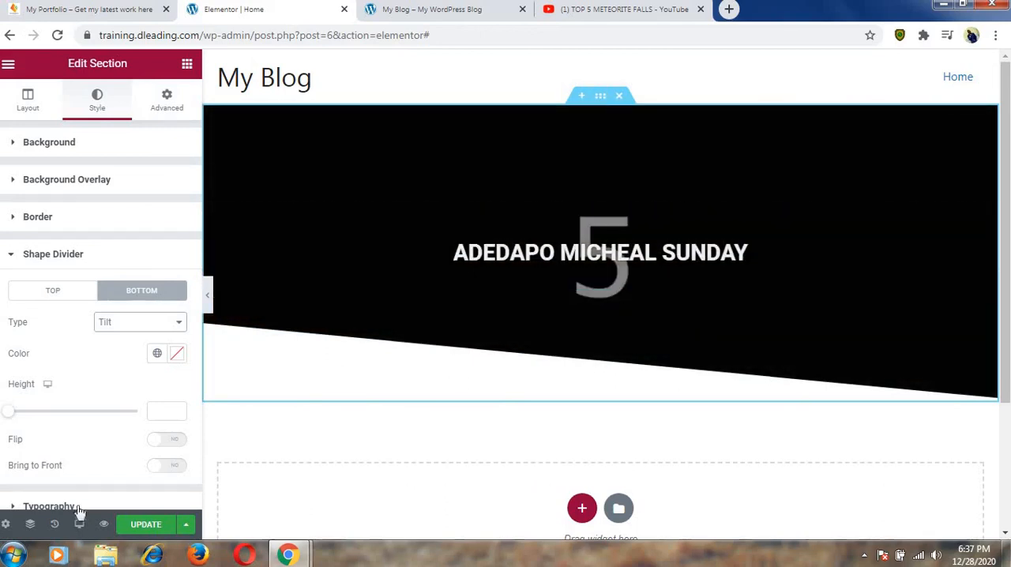
# Preview the hero section in the mobile responsive view and return to the desktop view.
pyautogui.moveTo(81, 531)
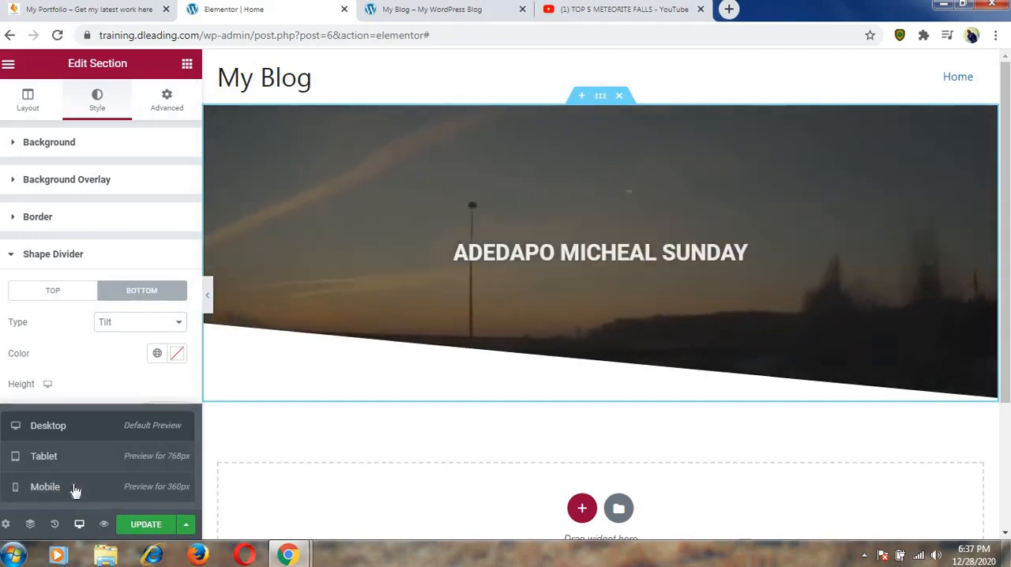
pyautogui.click(74, 489)
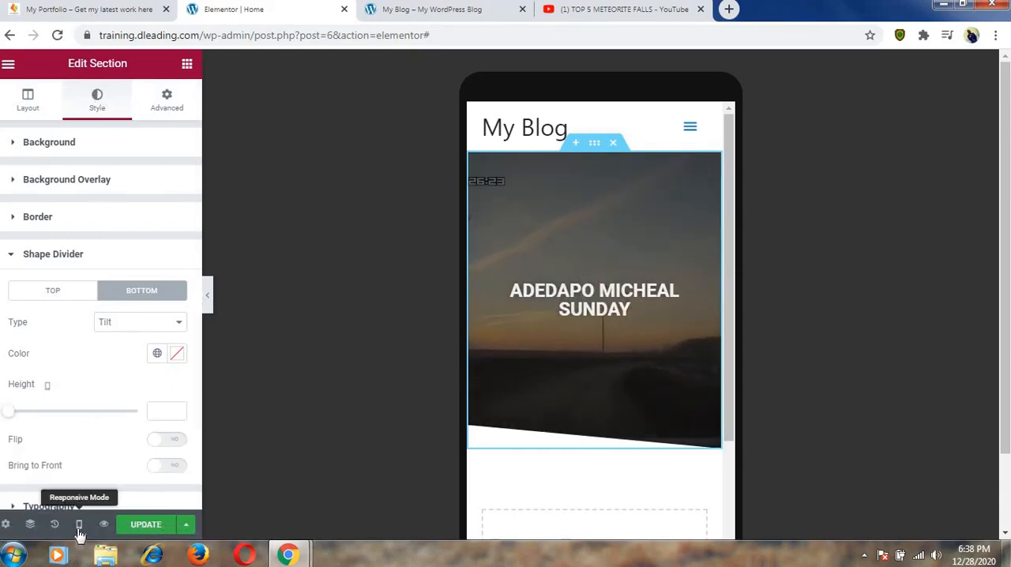
pyautogui.click(79, 525)
pyautogui.click(67, 433)
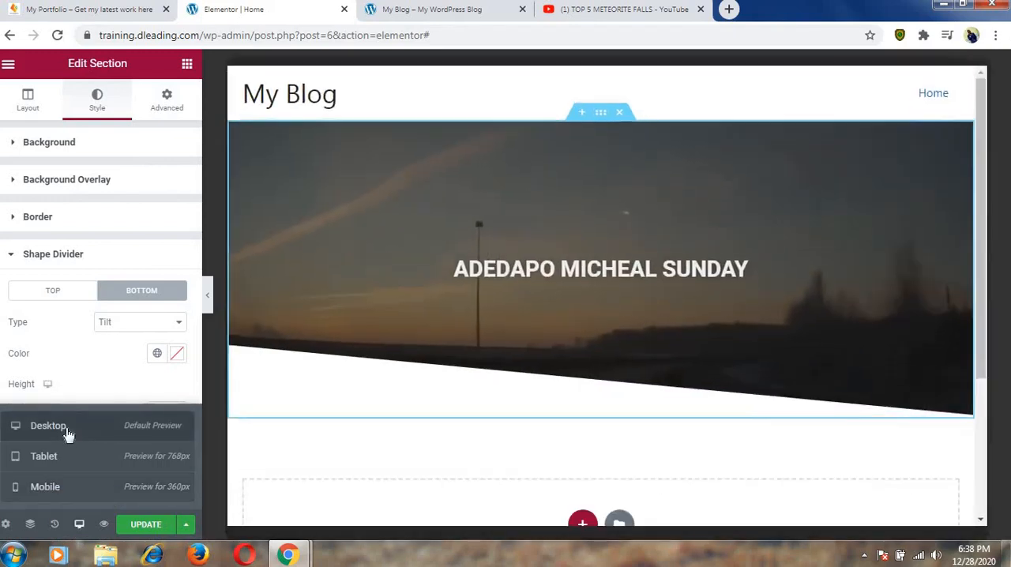
# Change the hero section's background type to Classic and insert man-945438_1920-1.jpg from the media library as its image.
pyautogui.click(87, 143)
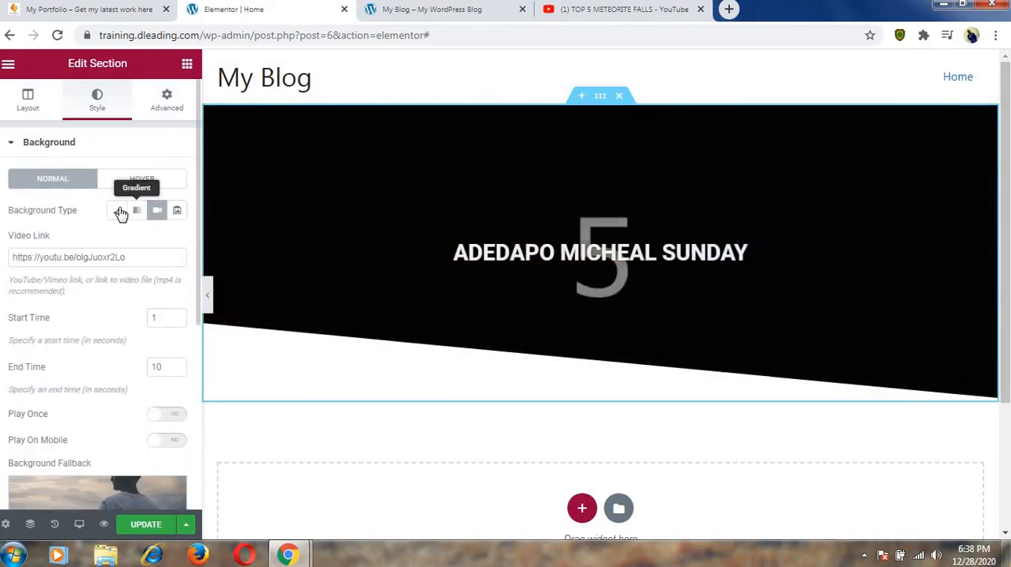
pyautogui.click(118, 212)
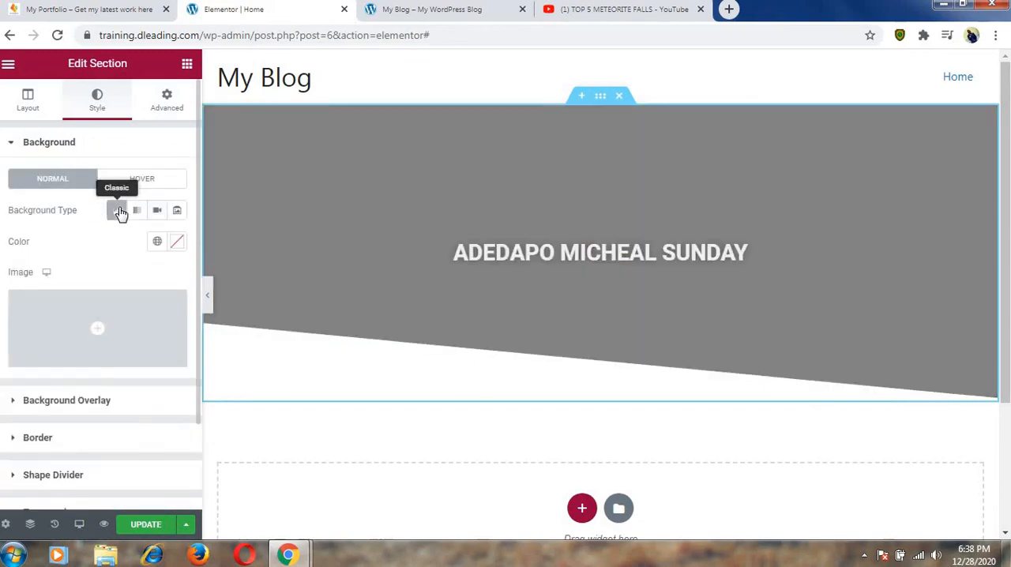
pyautogui.moveTo(124, 348)
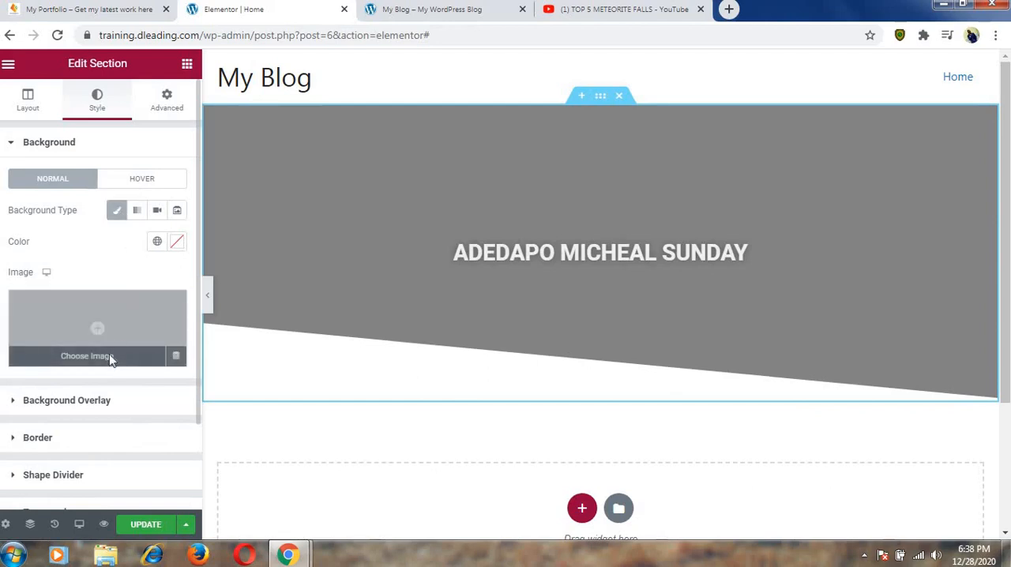
pyautogui.click(110, 359)
pyautogui.click(162, 249)
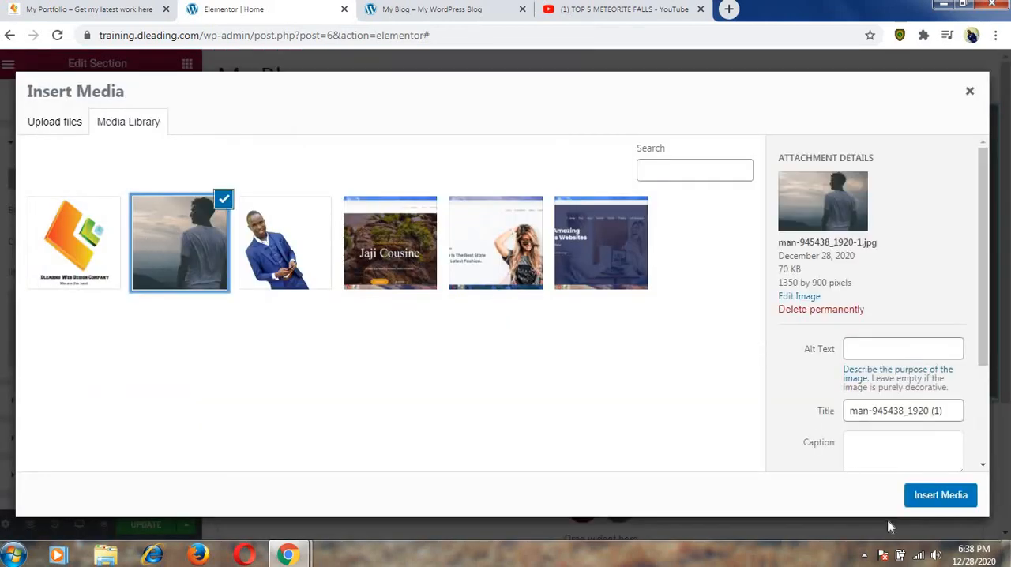
pyautogui.click(927, 504)
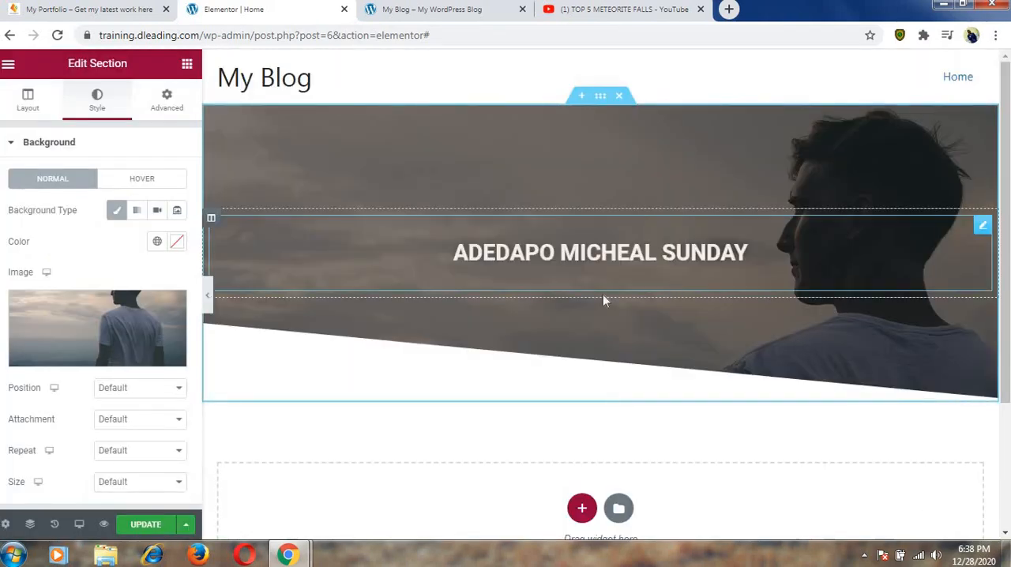
# Set the hero background image's position to Center Center and its attachment to Fixed.
pyautogui.click(156, 390)
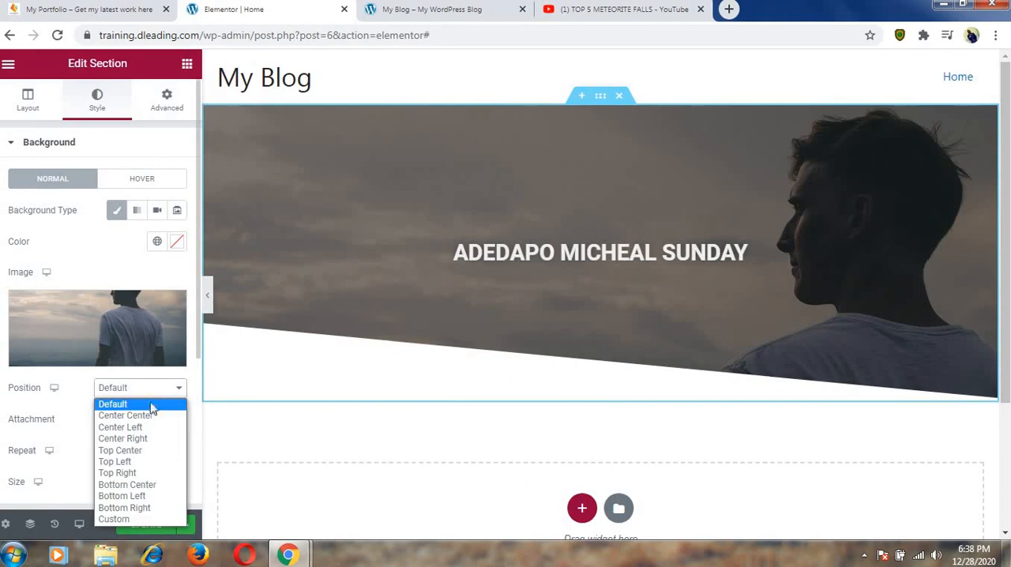
pyautogui.click(148, 420)
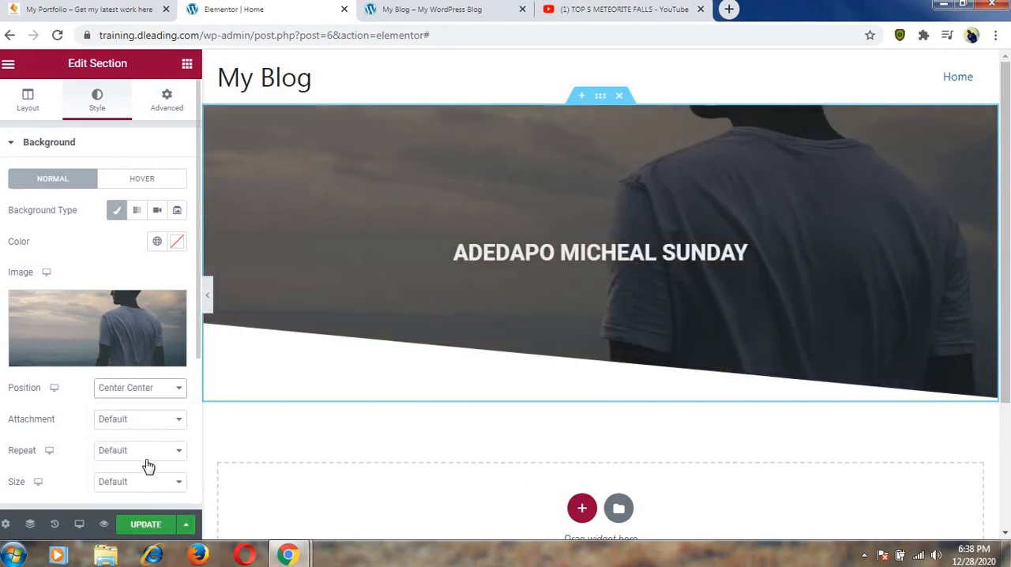
pyautogui.click(156, 453)
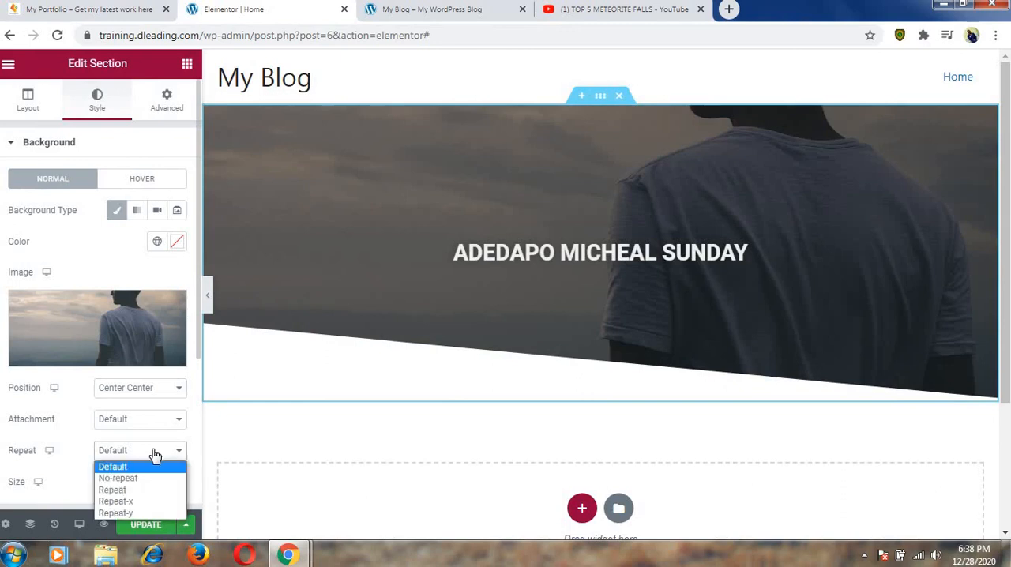
pyautogui.click(156, 454)
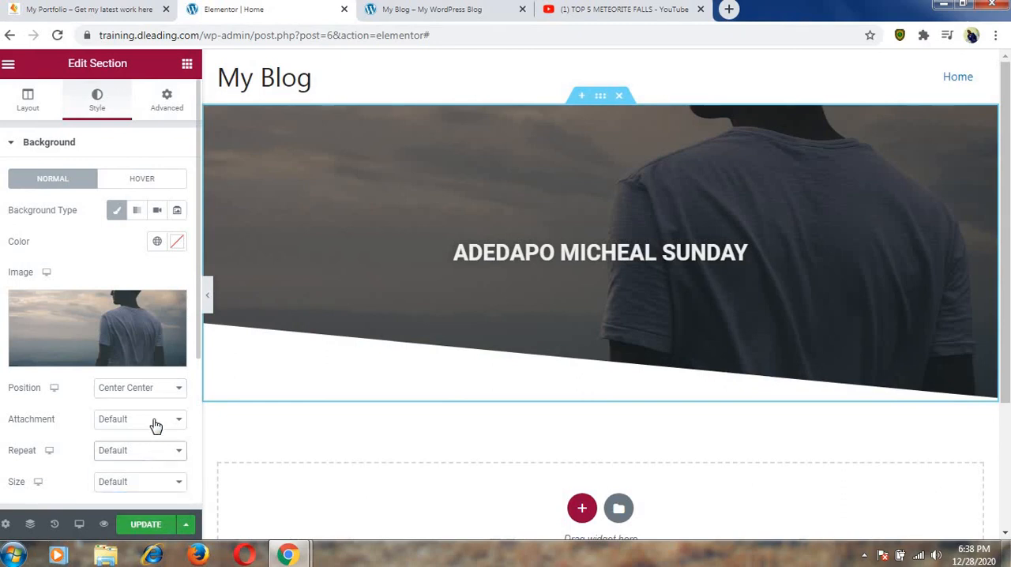
pyautogui.click(156, 427)
pyautogui.click(142, 460)
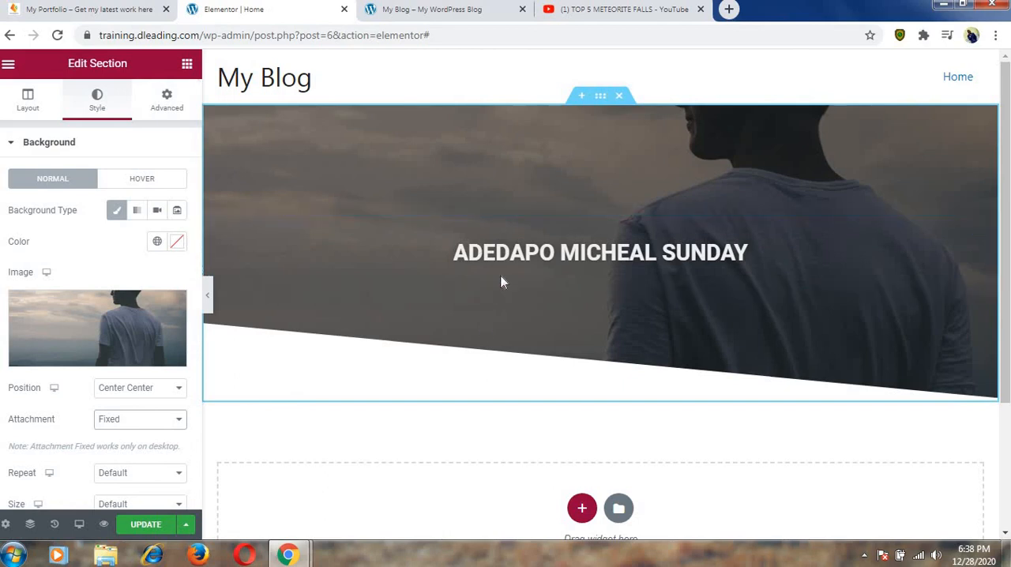
# Examine how the fixed background image behaves while the page moves up and down.
pyautogui.scroll(-1, 542, 142)
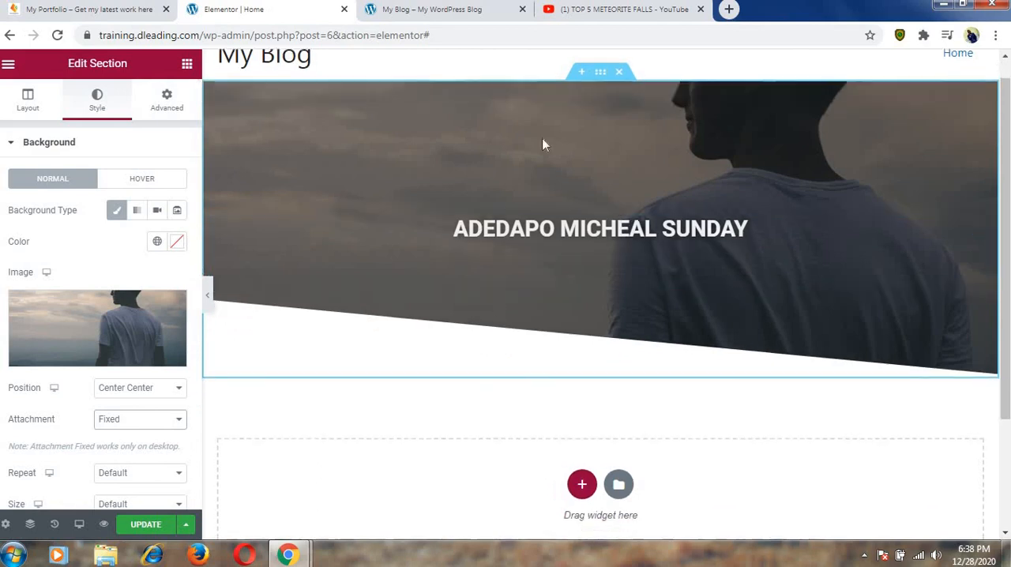
pyautogui.scroll(1, 541, 142)
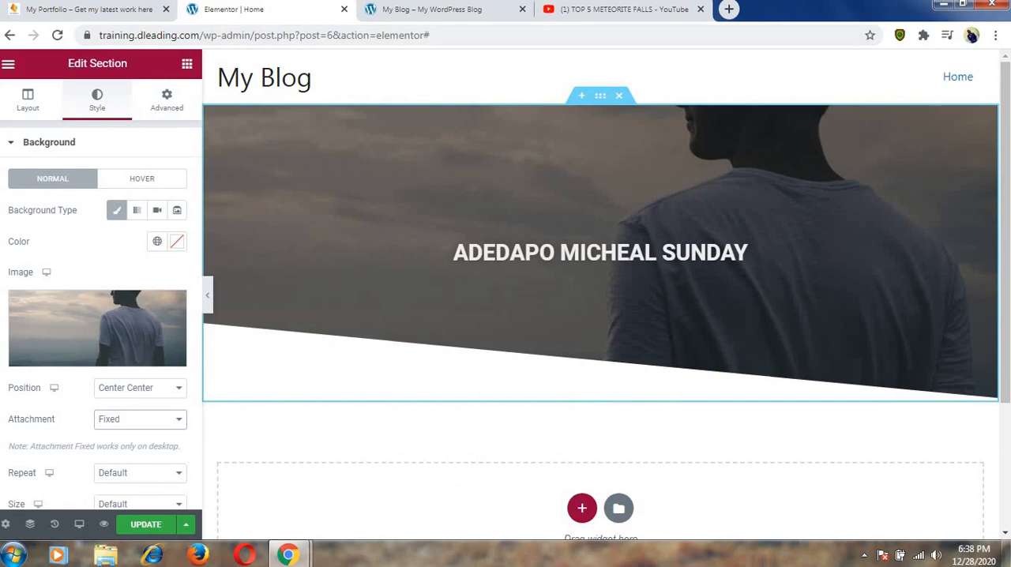
pyautogui.scroll(-2, 557, 244)
pyautogui.scroll(2, 553, 248)
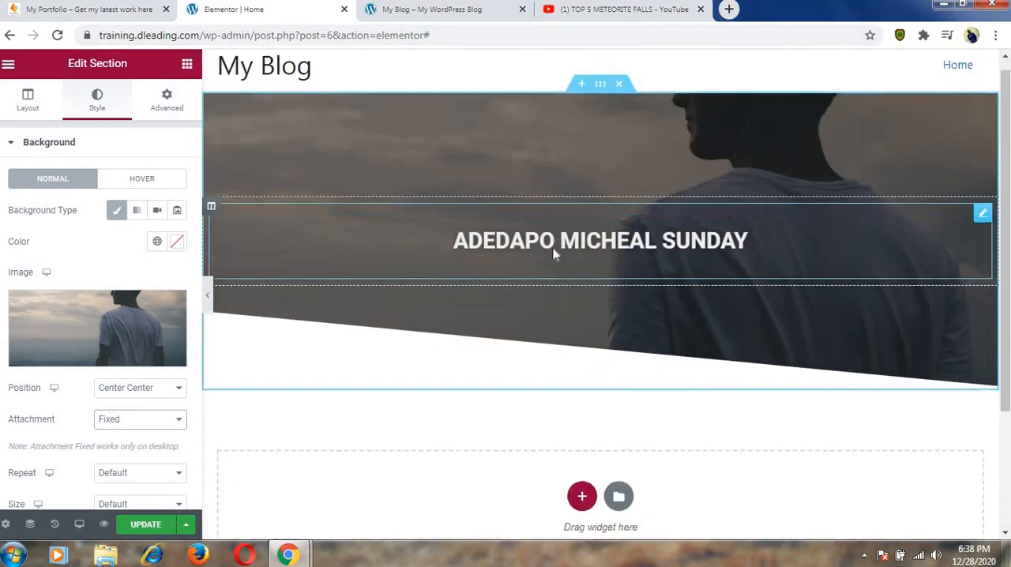
pyautogui.scroll(-2, 553, 248)
pyautogui.scroll(2, 546, 235)
pyautogui.scroll(-3, 445, 185)
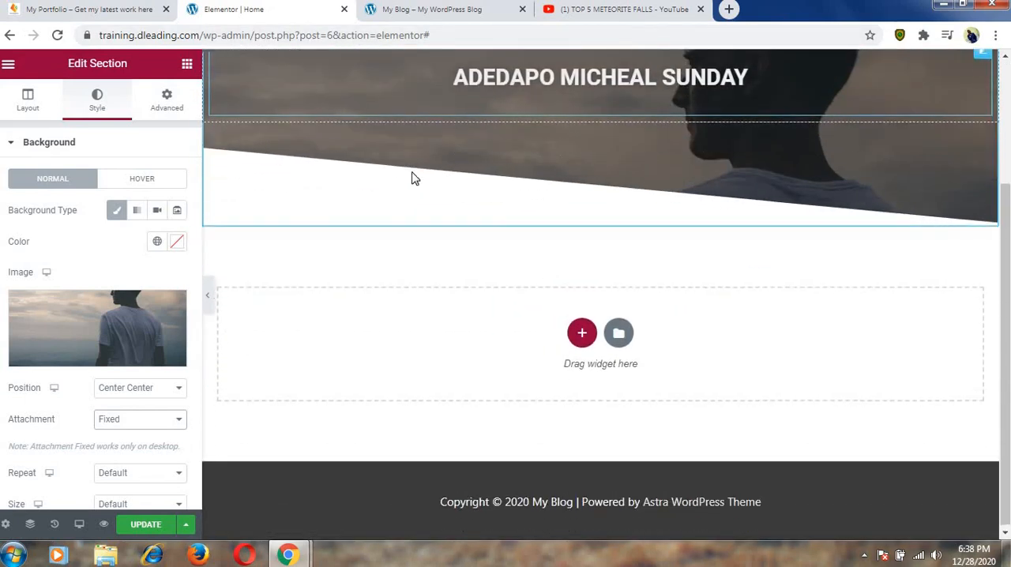
pyautogui.scroll(2, 412, 178)
pyautogui.scroll(-2, 226, 264)
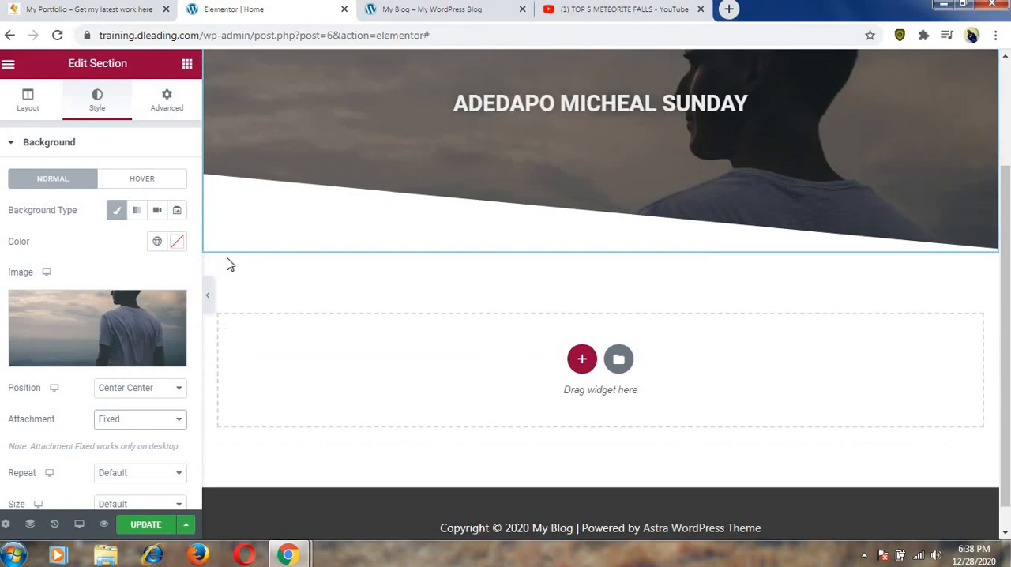
# Try the Scroll attachment on the hero background image, compare its behaviour on the page, and restore Fixed.
pyautogui.click(131, 427)
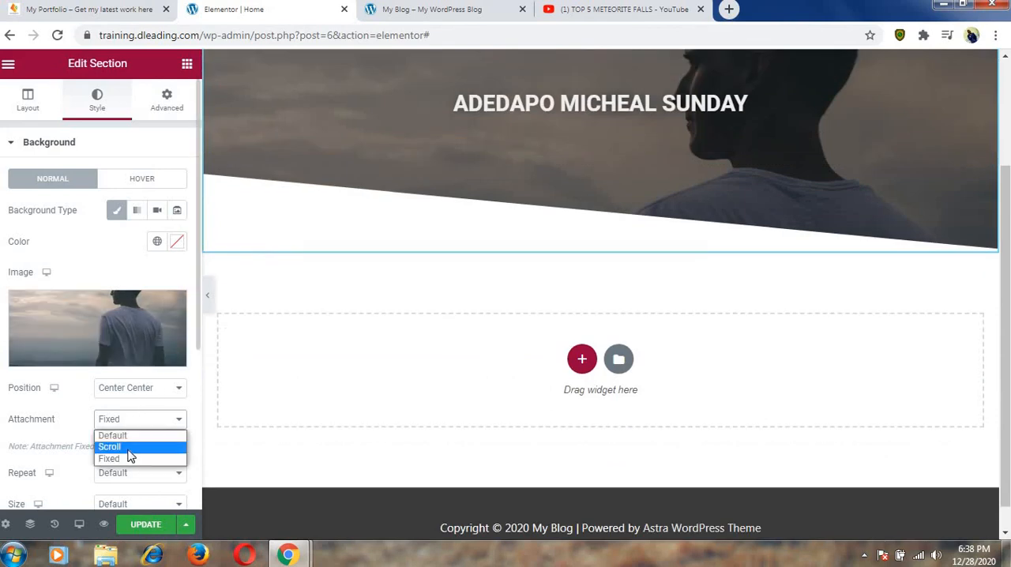
pyautogui.click(131, 448)
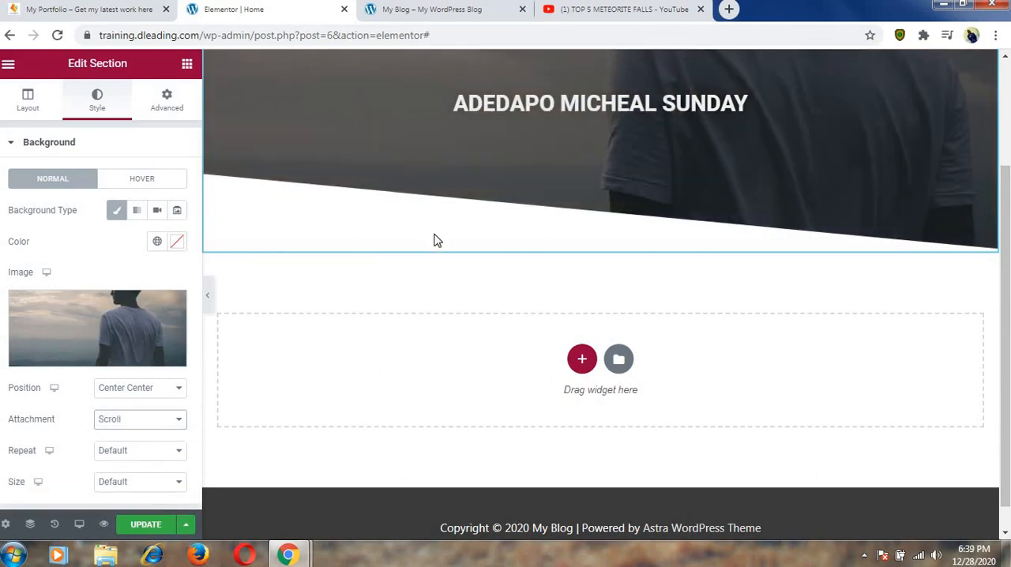
pyautogui.scroll(3, 437, 241)
pyautogui.scroll(-3, 435, 242)
pyautogui.scroll(3, 435, 242)
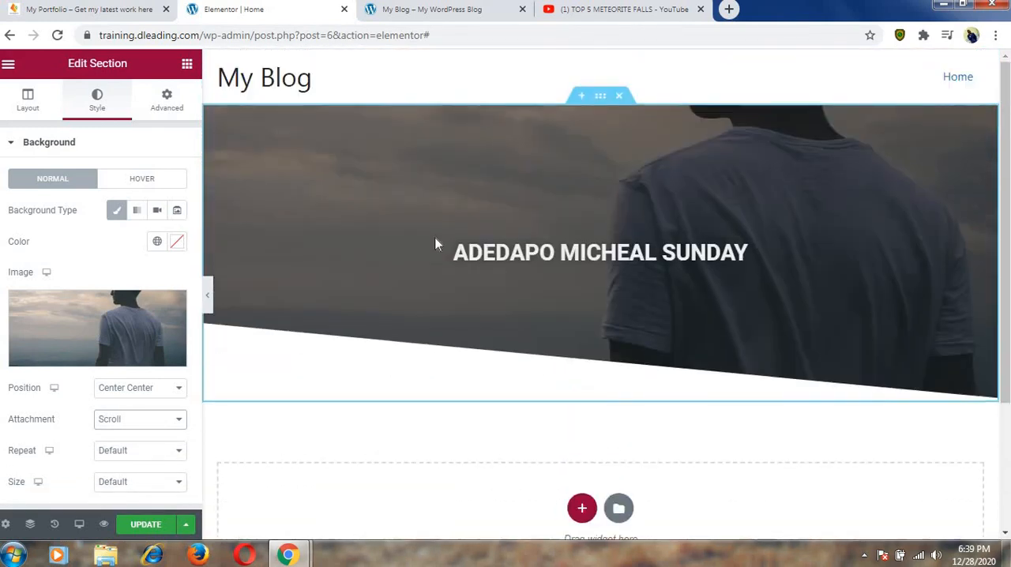
pyautogui.scroll(-2, 435, 242)
pyautogui.scroll(2, 436, 241)
pyautogui.scroll(-1, 435, 241)
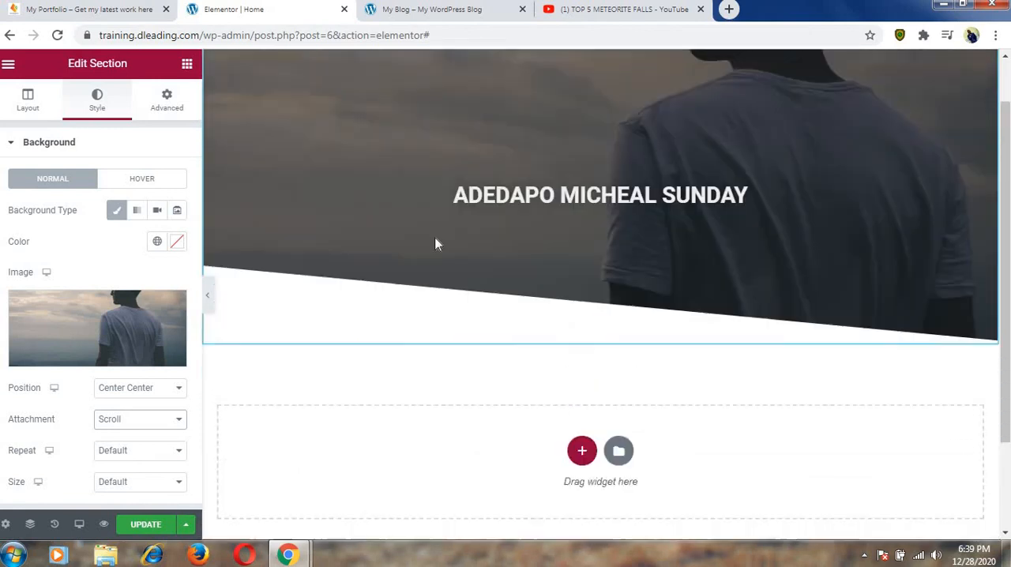
pyautogui.scroll(-2, 435, 244)
pyautogui.scroll(2, 435, 244)
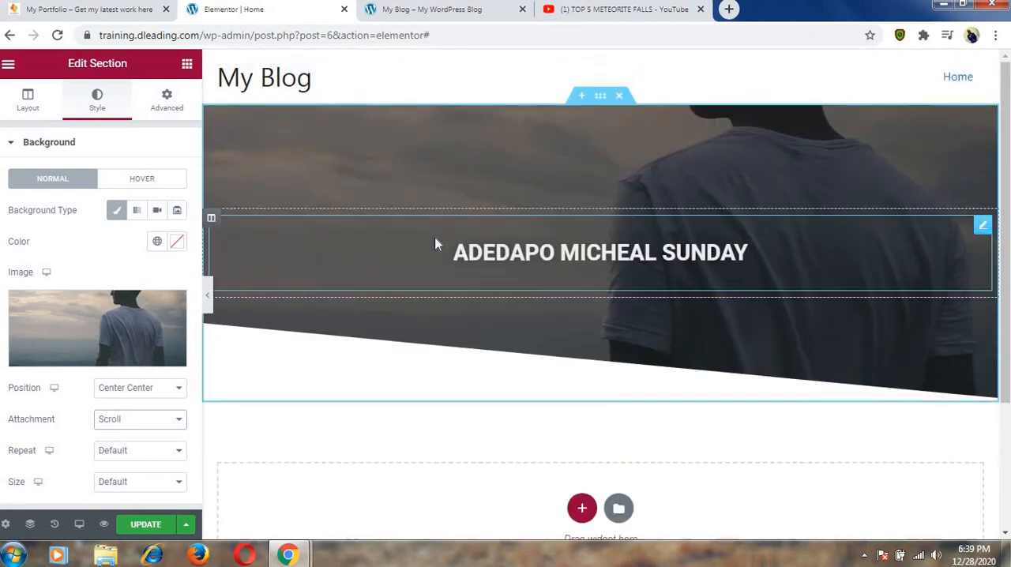
pyautogui.click(180, 420)
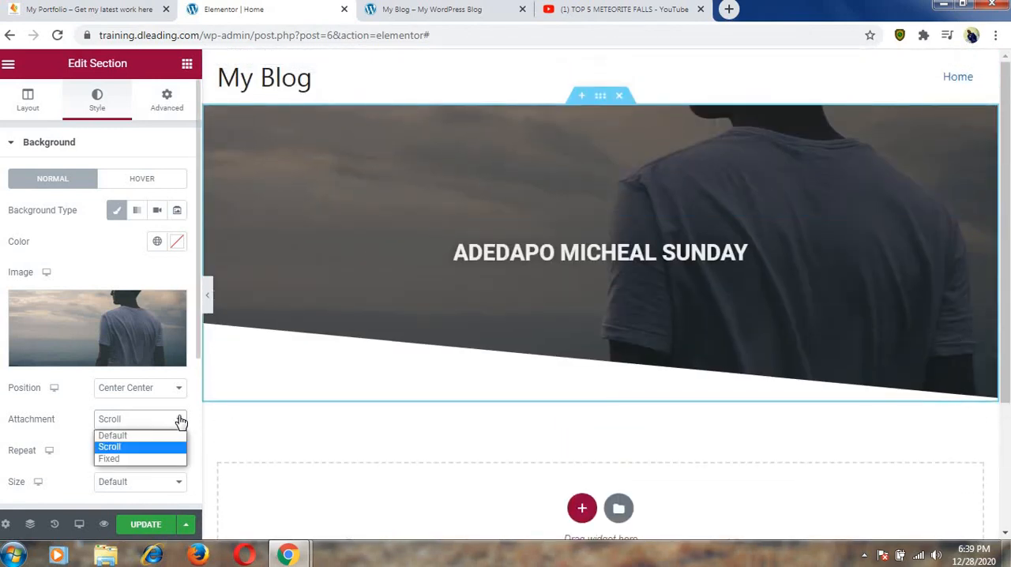
pyautogui.click(135, 462)
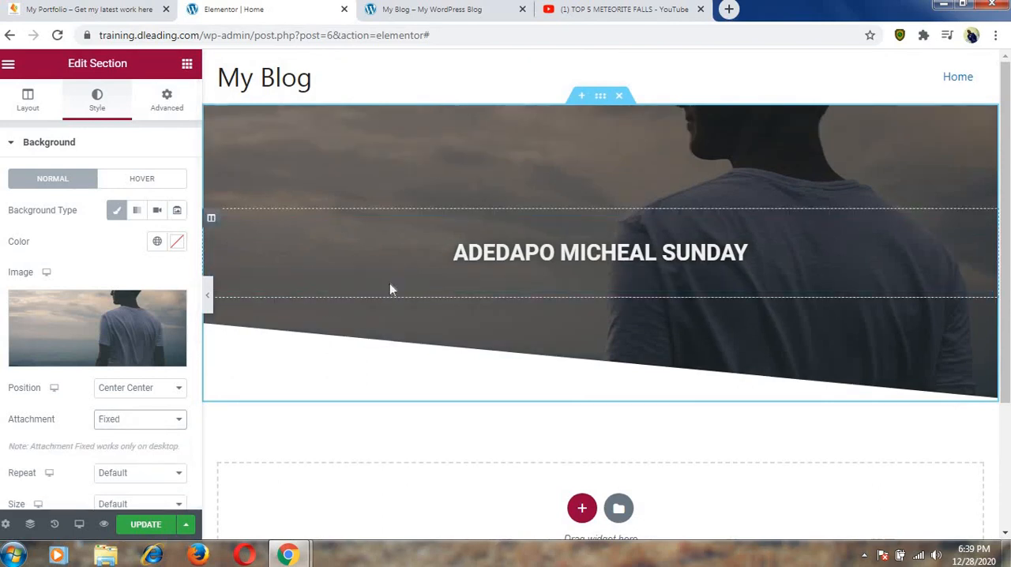
pyautogui.click(580, 509)
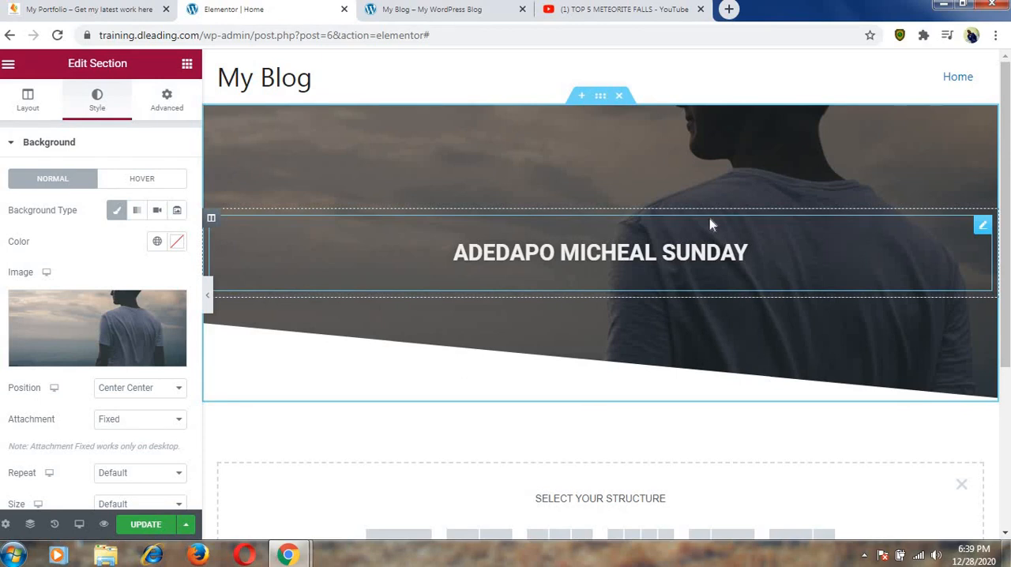
pyautogui.click(186, 67)
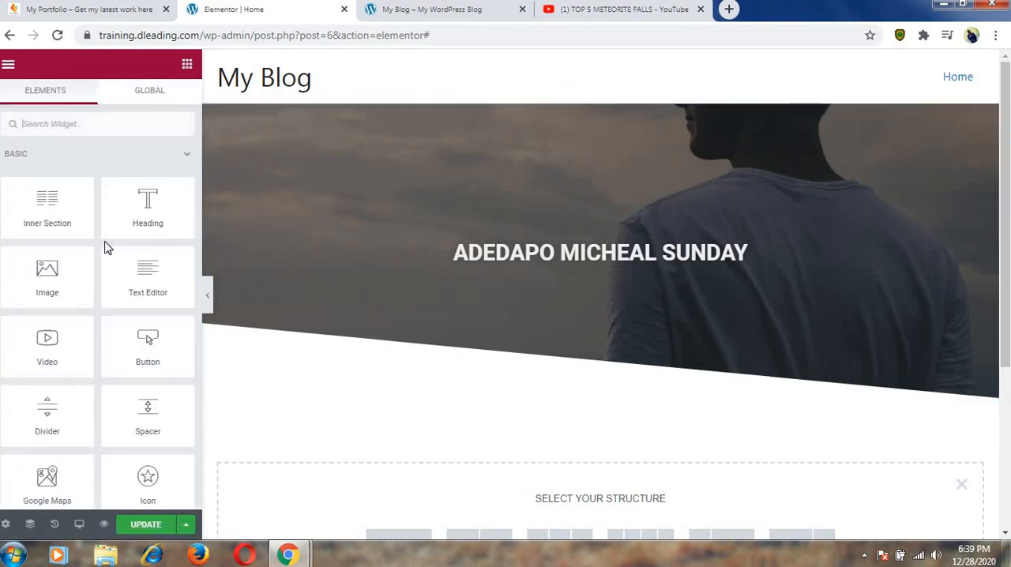
pyautogui.moveTo(133, 214); pyautogui.dragTo(526, 279)
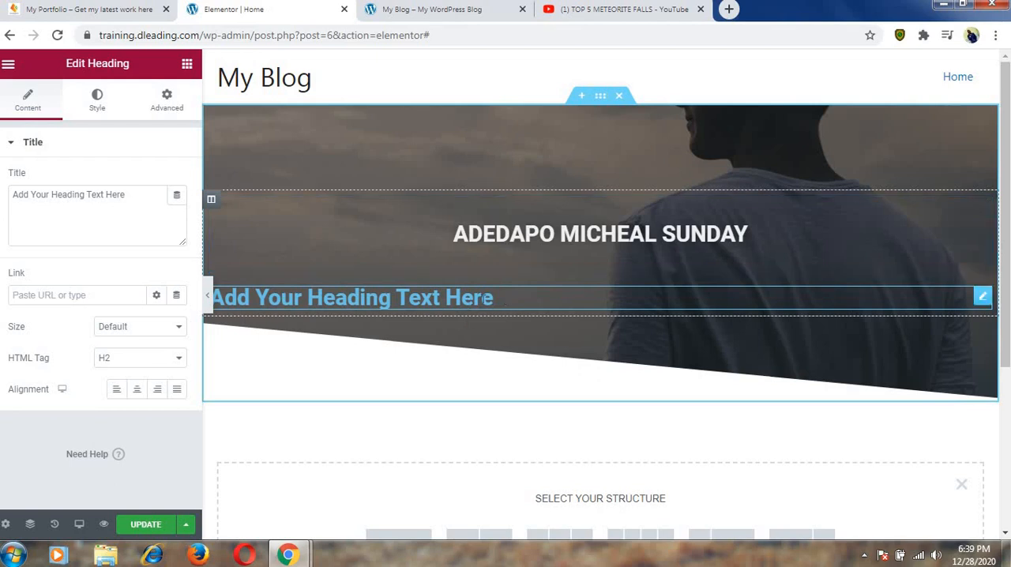
pyautogui.rightClick(985, 297)
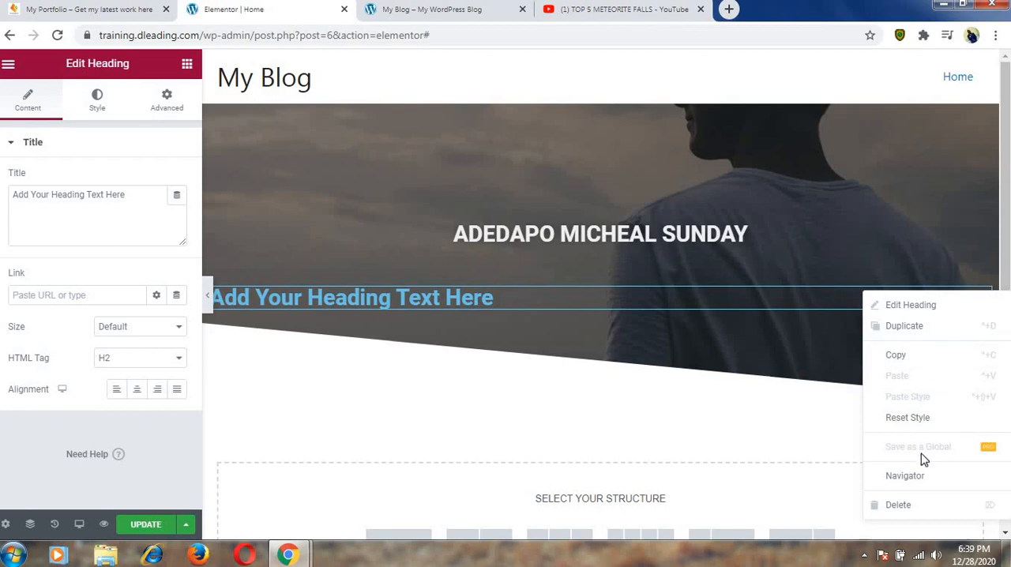
pyautogui.click(921, 506)
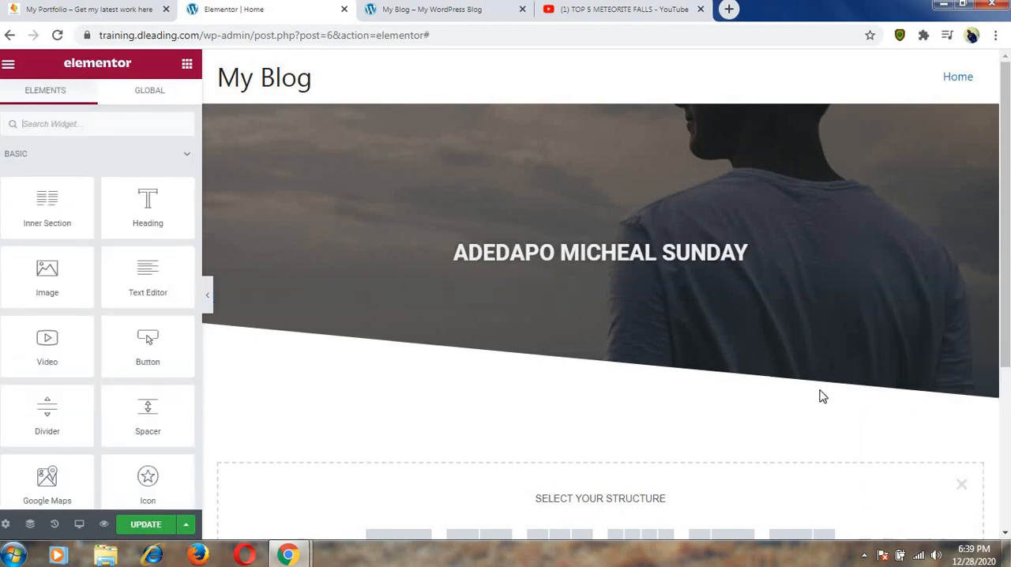
# Duplicate the name heading in the hero section.
pyautogui.click(941, 227)
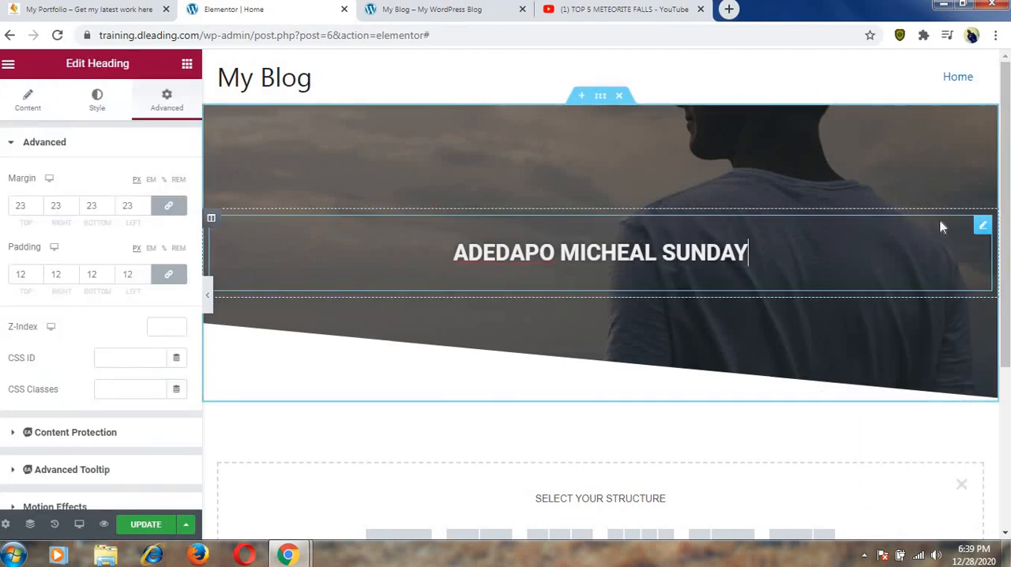
pyautogui.rightClick(981, 228)
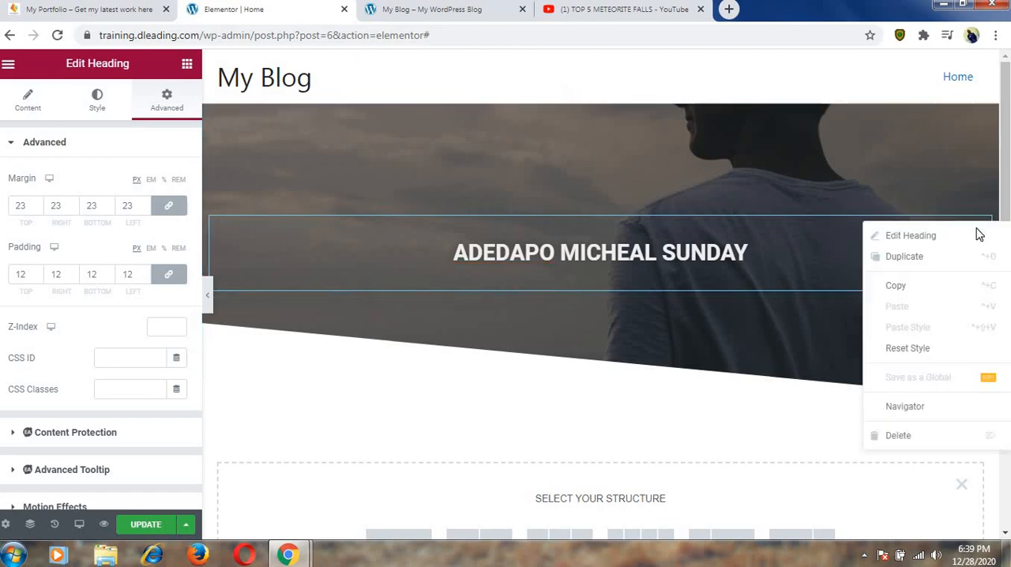
pyautogui.click(945, 264)
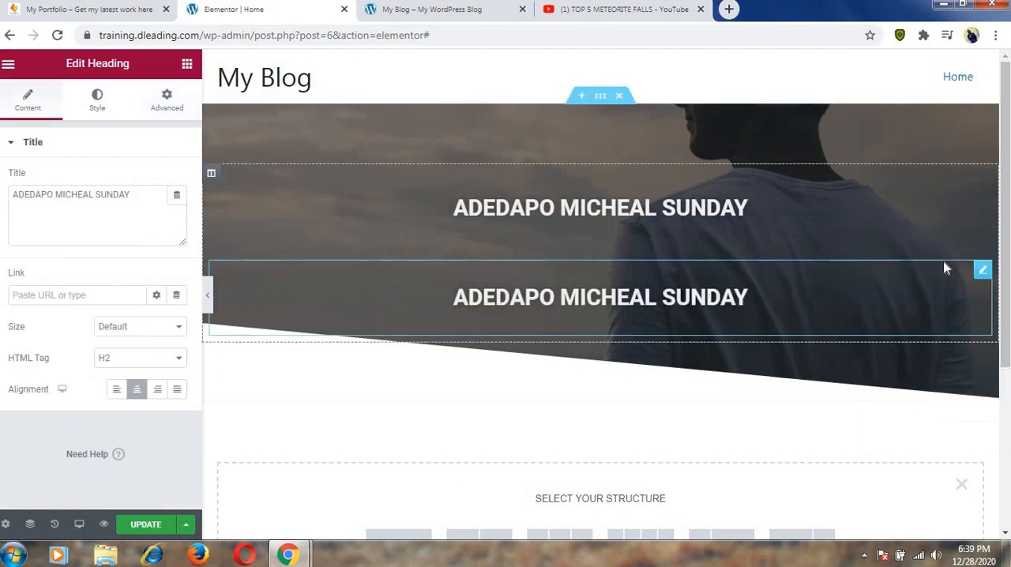
# Replace the duplicated heading's text with "Web Design. Digital Content Creator. Business Coach".
pyautogui.click(750, 301)
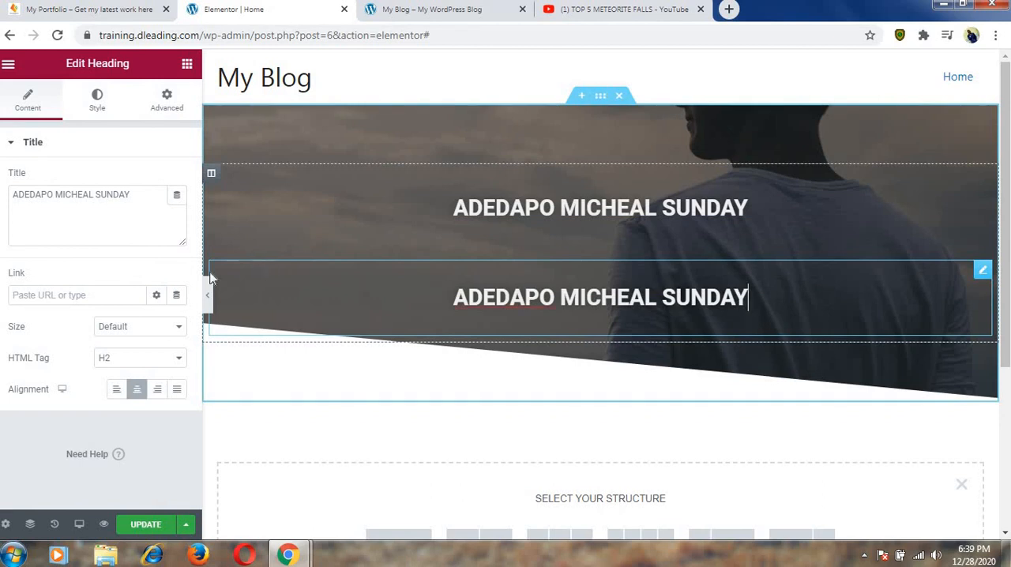
pyautogui.click(129, 194)
pyautogui.moveTo(131, 194); pyautogui.dragTo(17, 205)
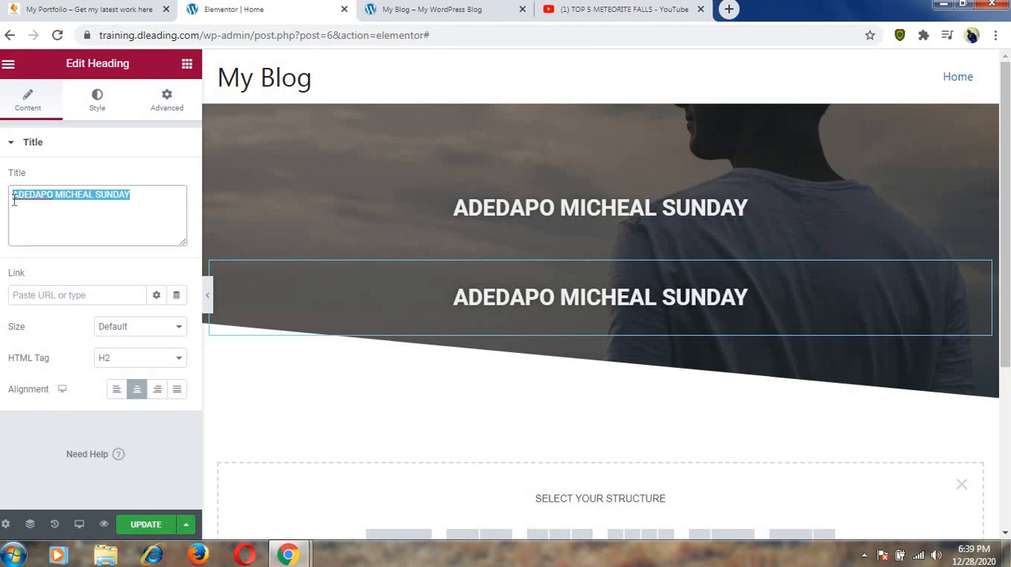
pyautogui.write('w')
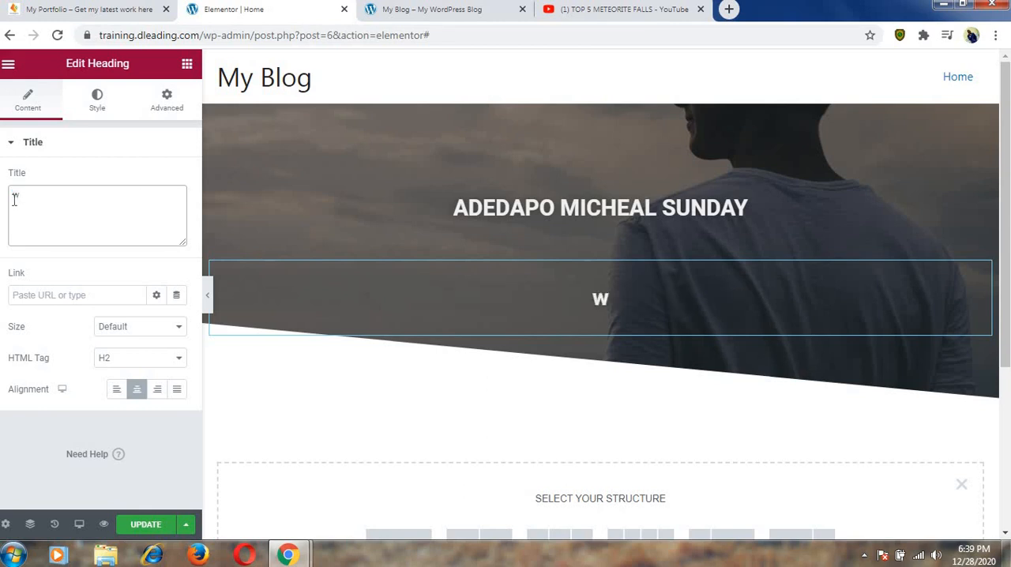
pyautogui.write('eb Desi')
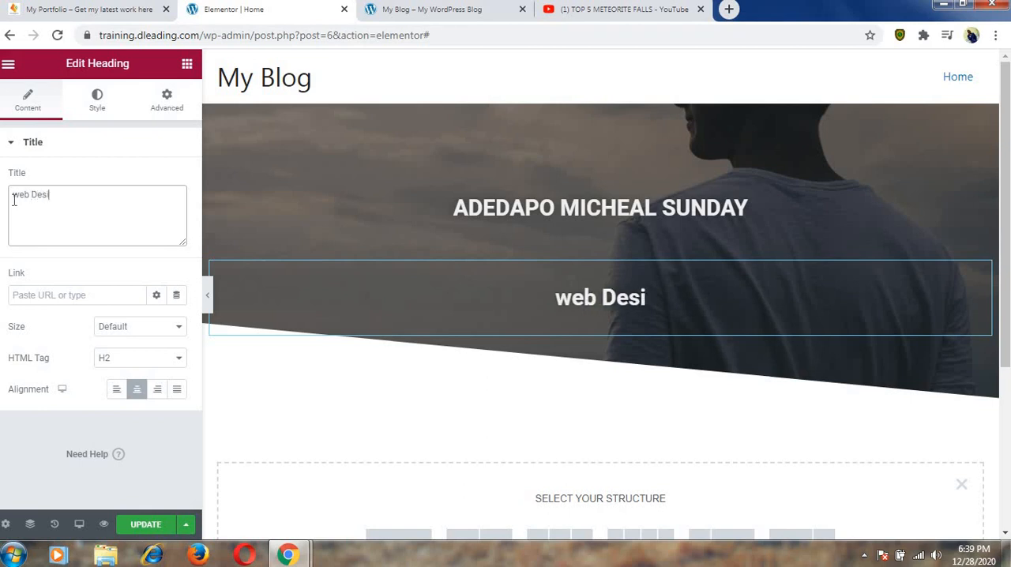
pyautogui.write('gn')
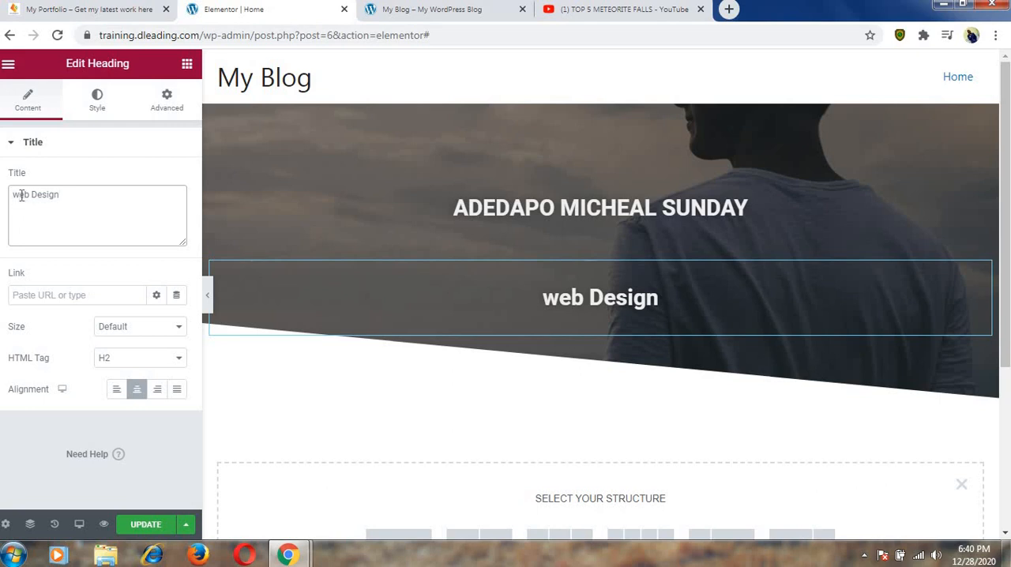
pyautogui.press('BackSpace')
pyautogui.write('W')
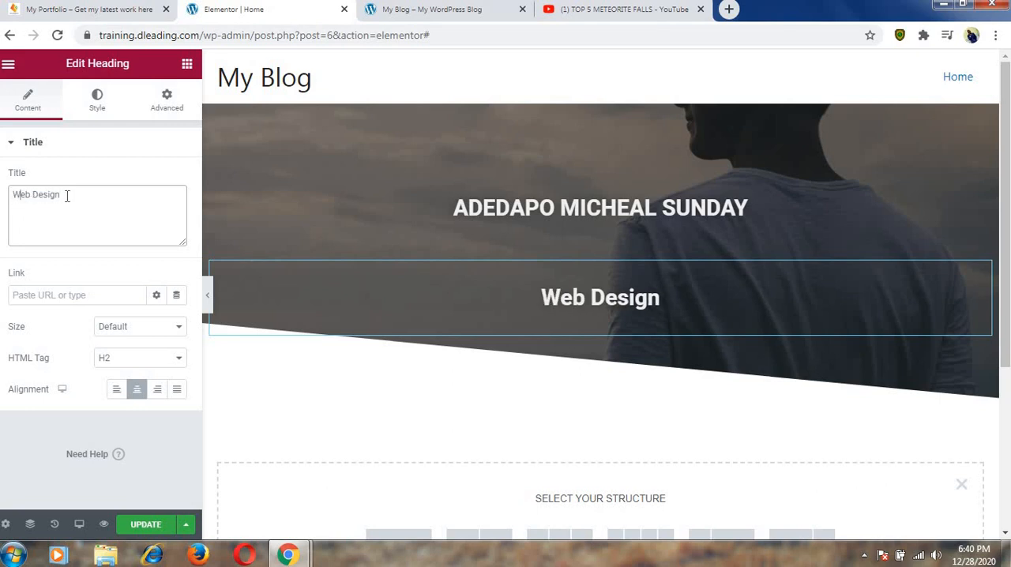
pyautogui.click(67, 196)
pyautogui.write('.')
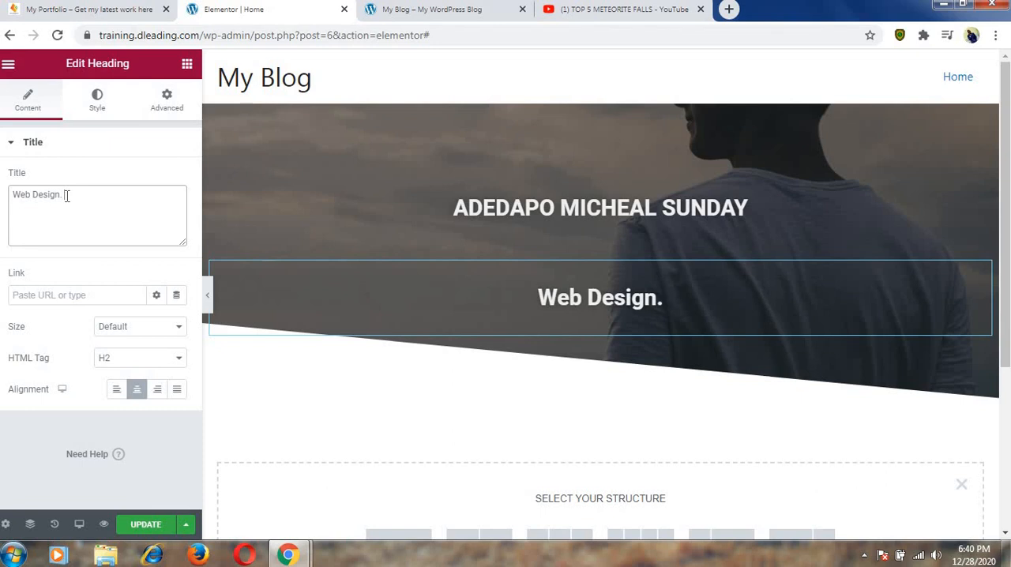
pyautogui.write(' Dig')
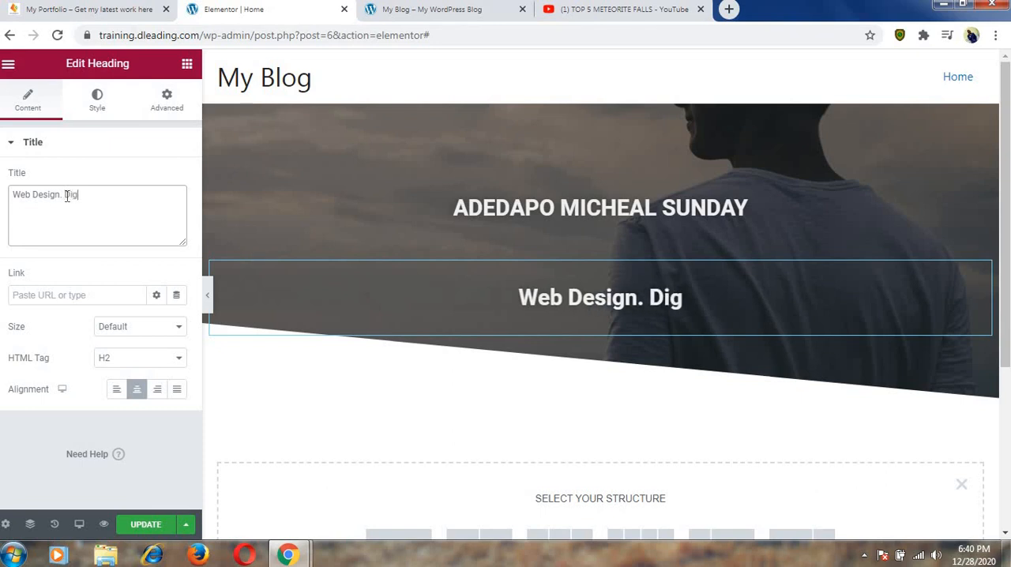
pyautogui.write('ital')
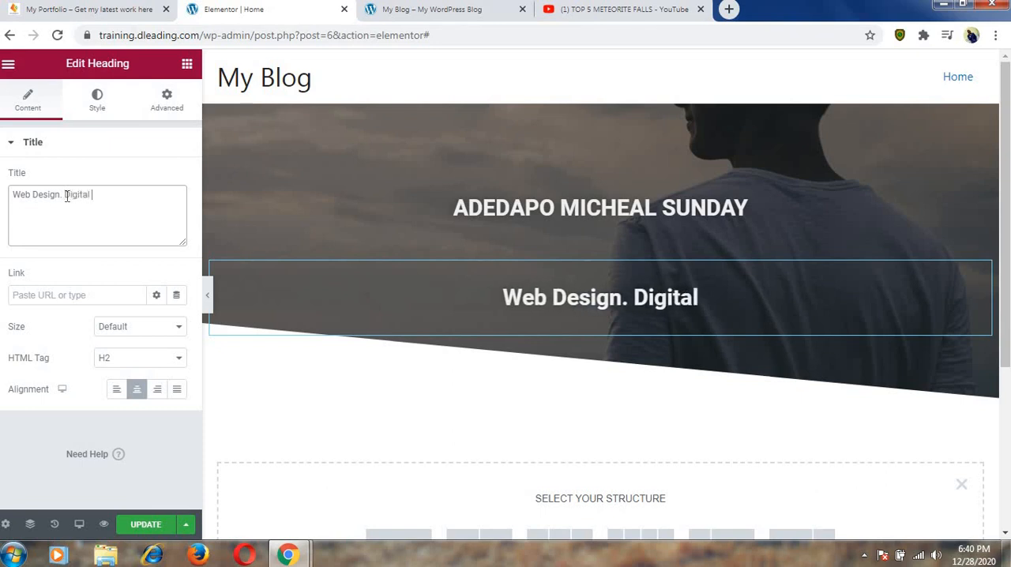
pyautogui.write(' Cont')
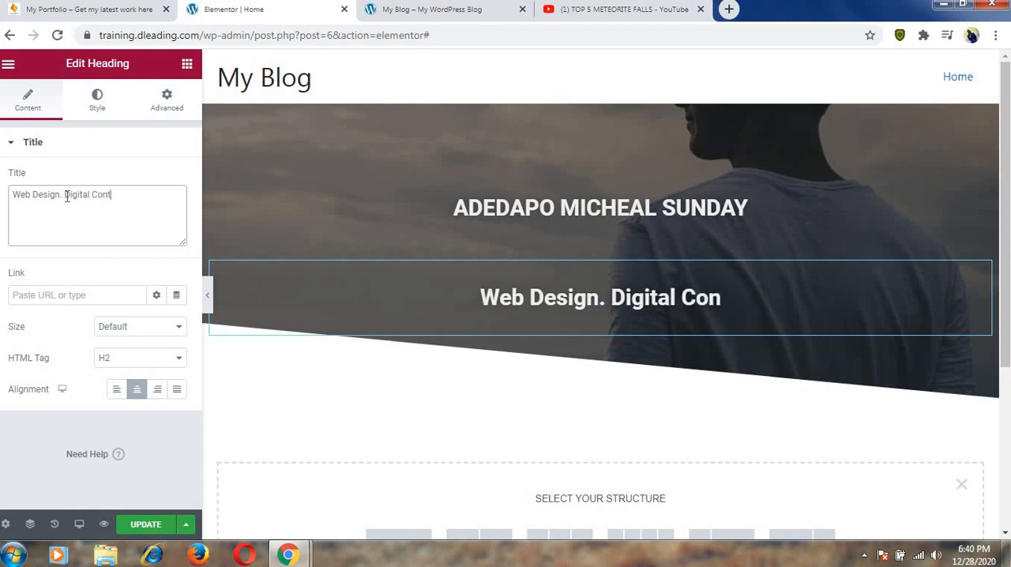
pyautogui.write('ent Cre')
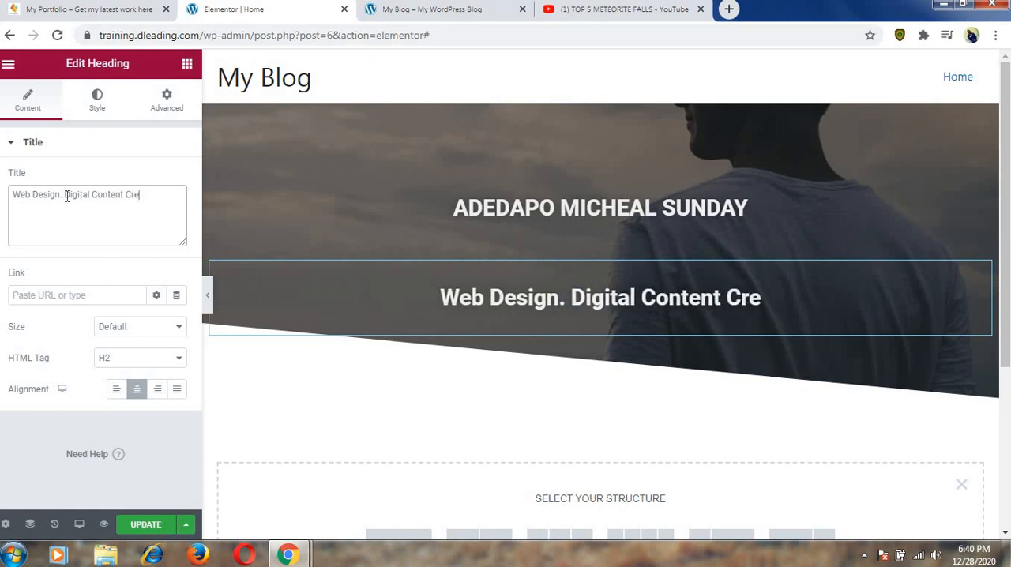
pyautogui.write('ator')
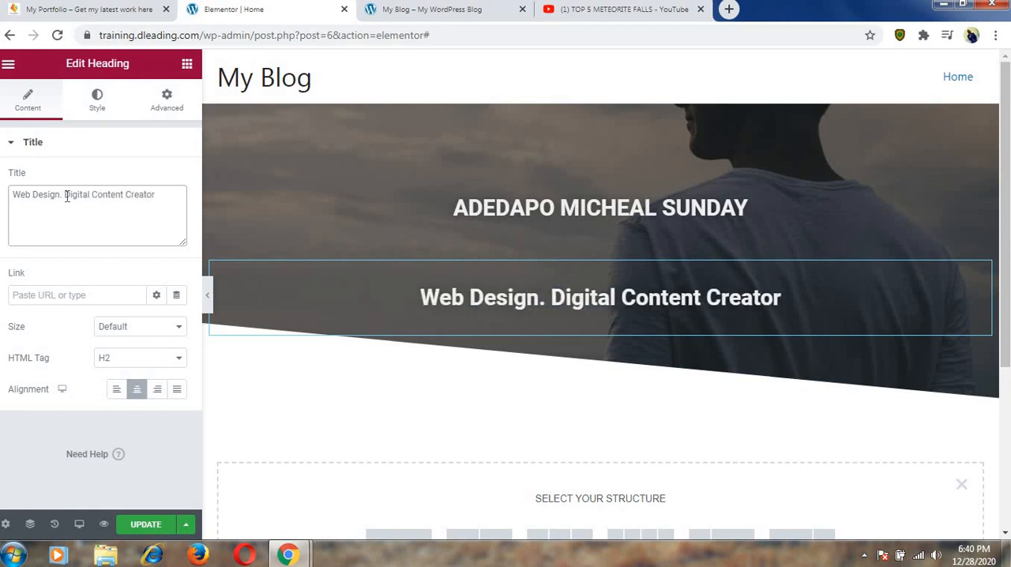
pyautogui.write('.')
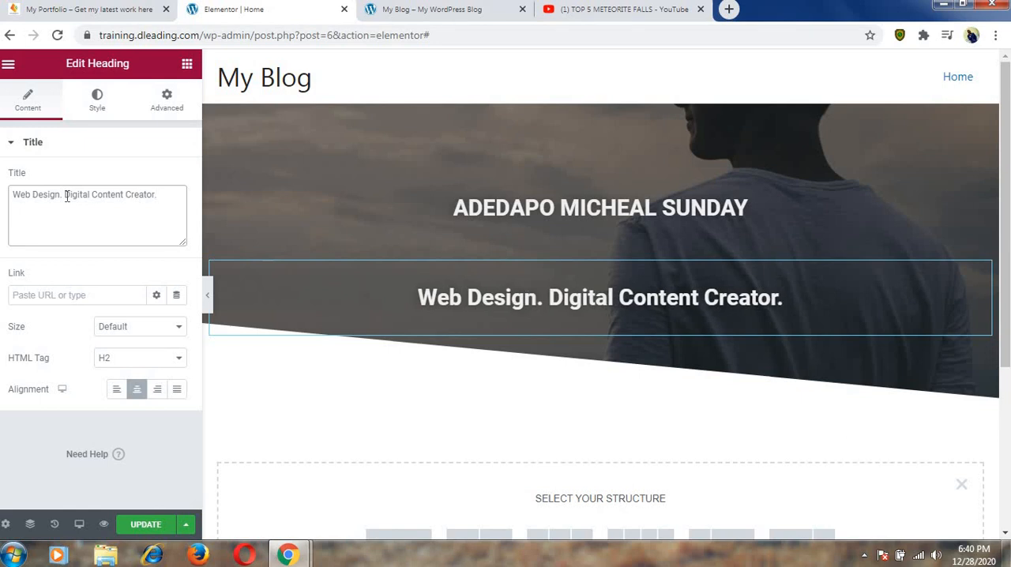
pyautogui.write(' Business')
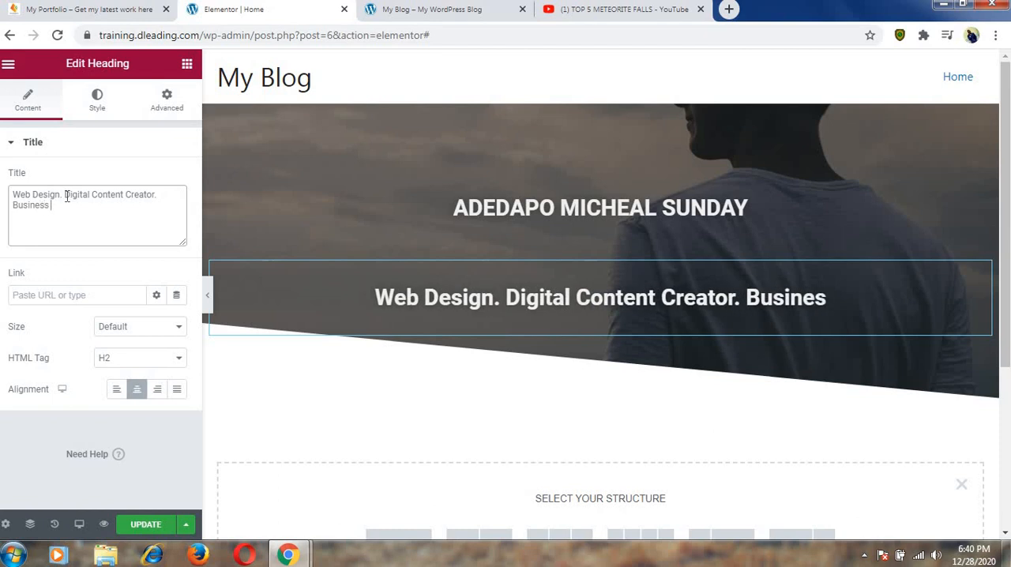
pyautogui.write(' Cou')
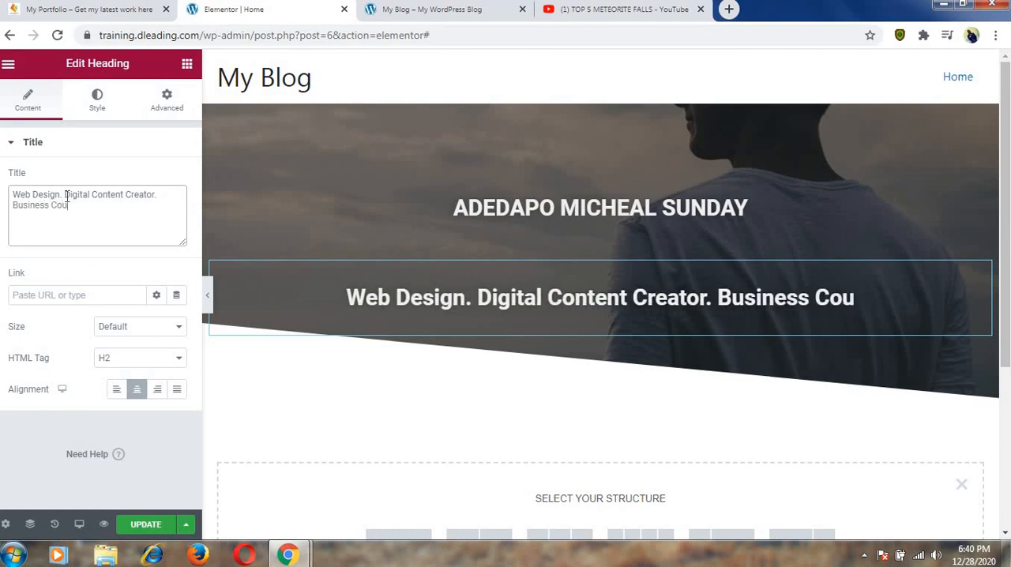
pyautogui.press('BackSpace')
pyautogui.write('ach')
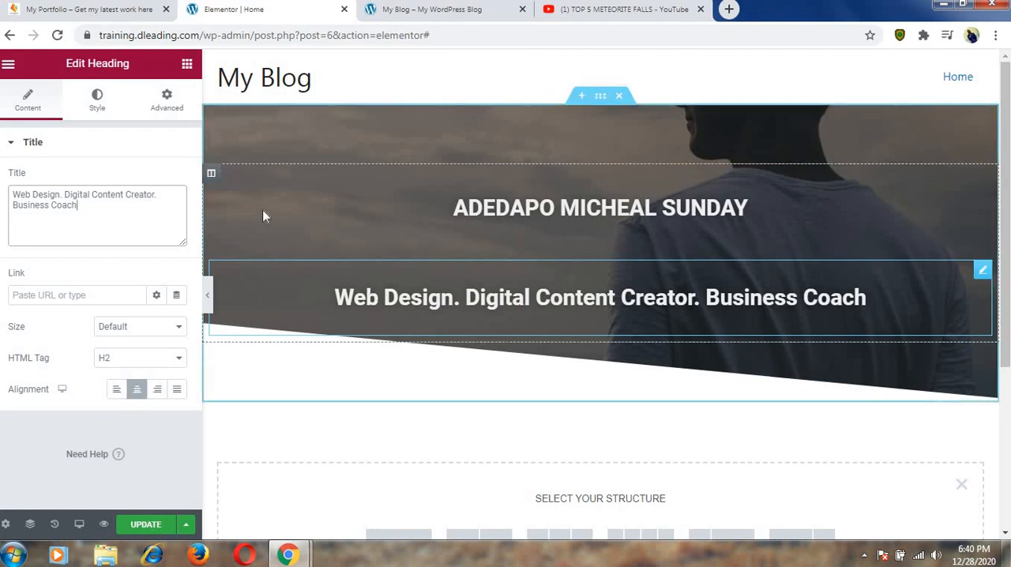
# Review the tagline heading's content, style and advanced settings, including text color, typography, margin and padding.
pyautogui.click(98, 98)
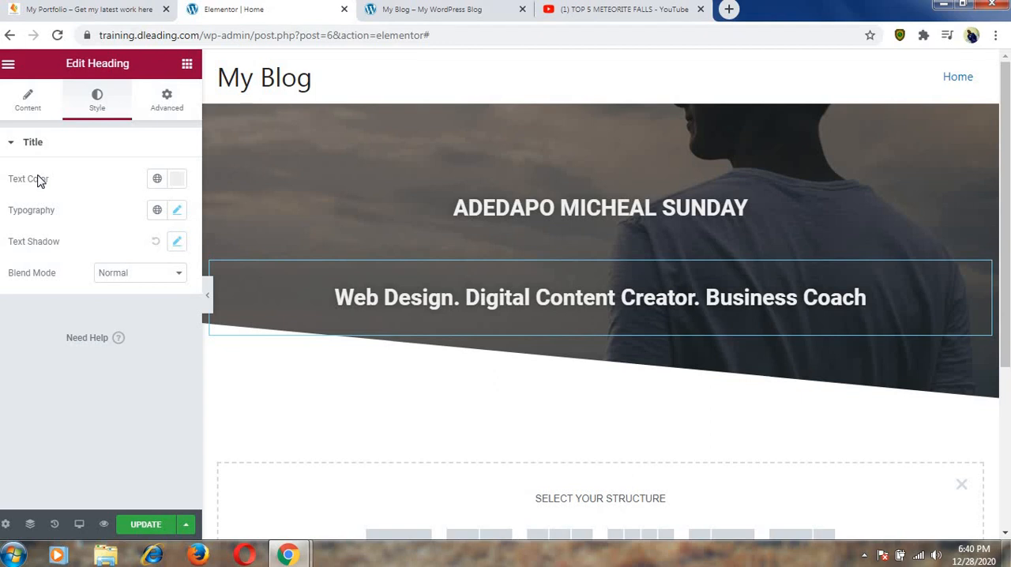
pyautogui.doubleClick(38, 180)
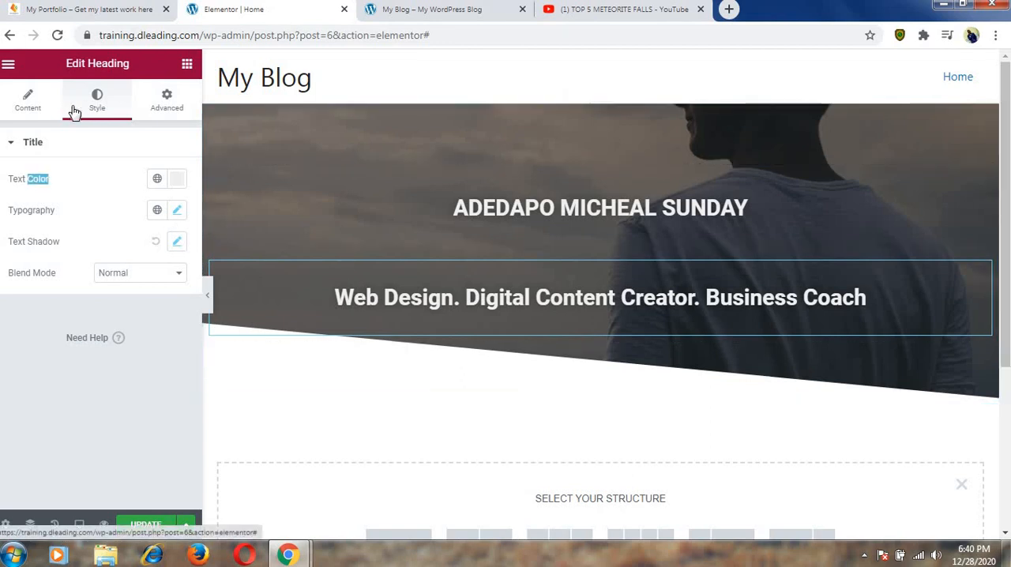
pyautogui.click(34, 105)
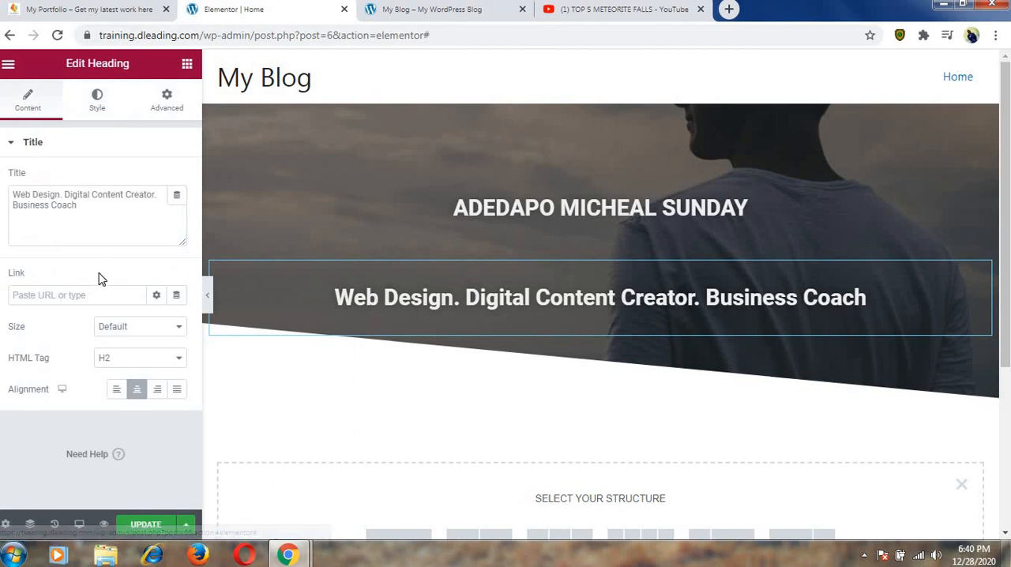
pyautogui.click(164, 105)
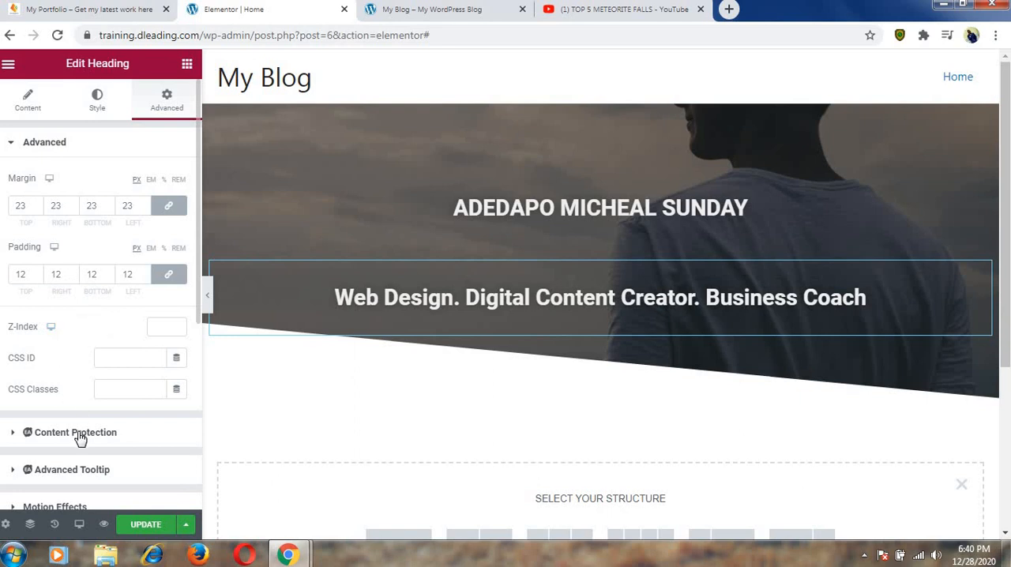
pyautogui.click(93, 108)
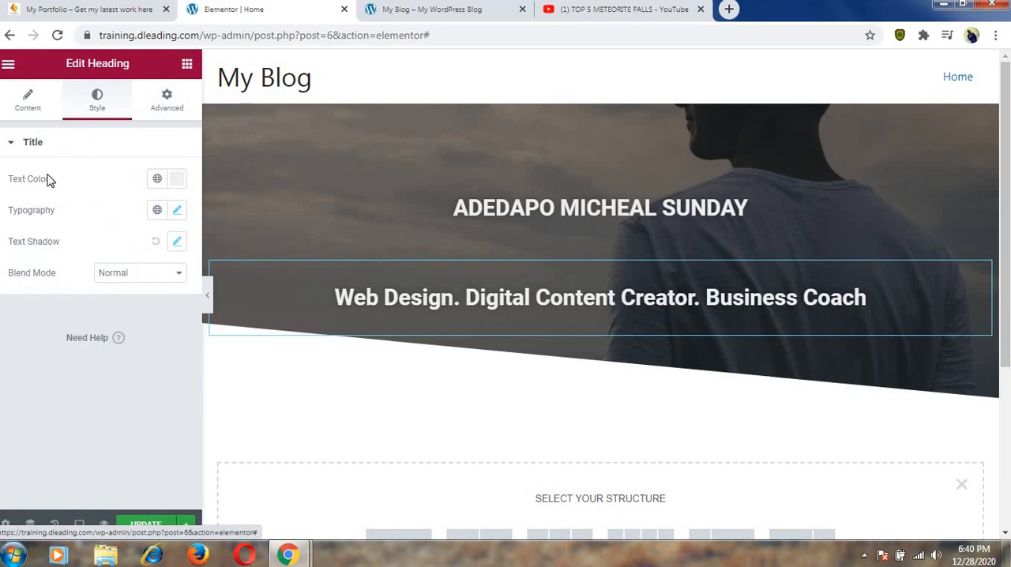
pyautogui.doubleClick(36, 218)
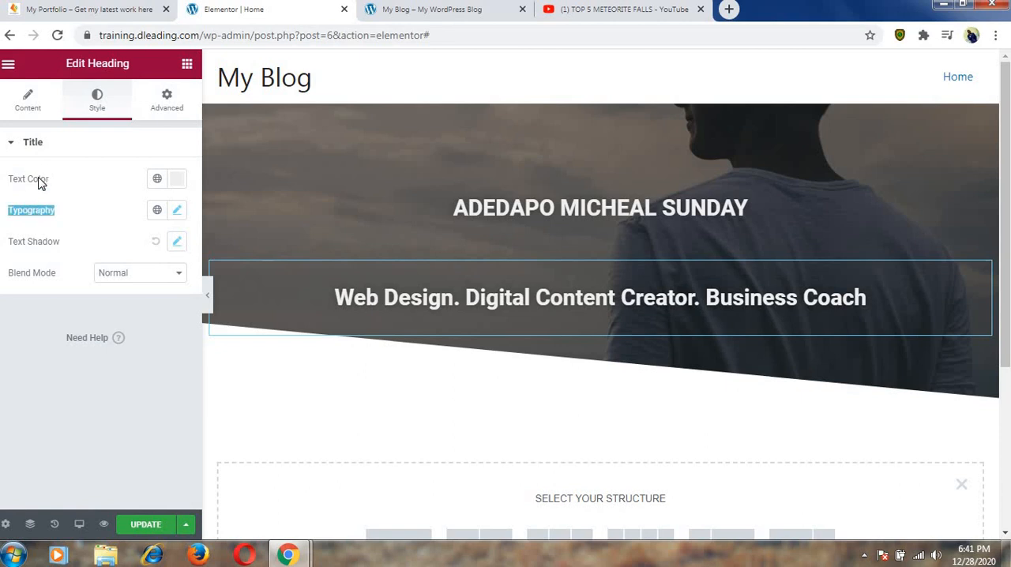
pyautogui.click(41, 182)
pyautogui.click(28, 105)
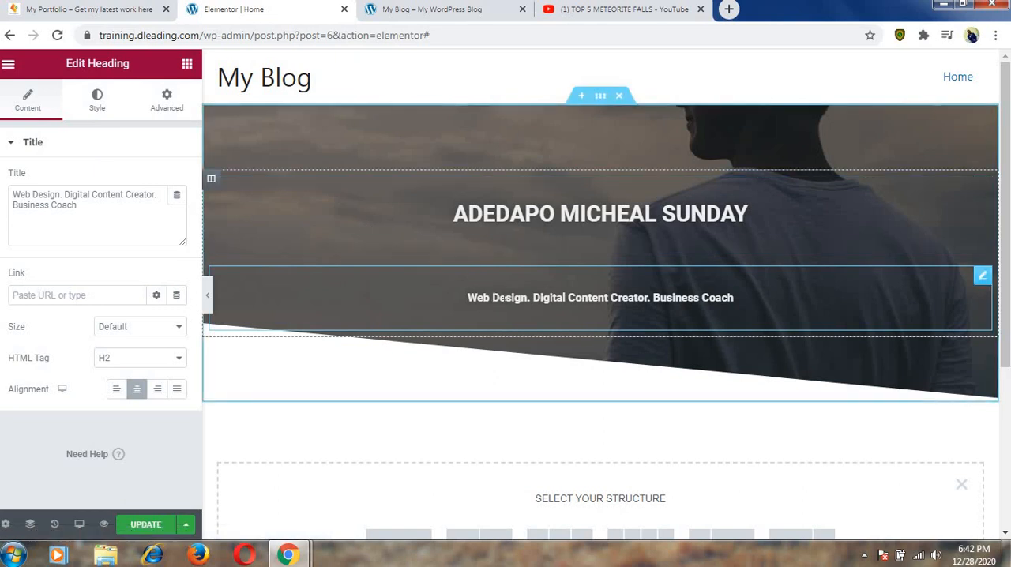
# Set the tagline heading's font size to 18 px and compare it with the tagline on the example portfolio site.
pyautogui.click(98, 107)
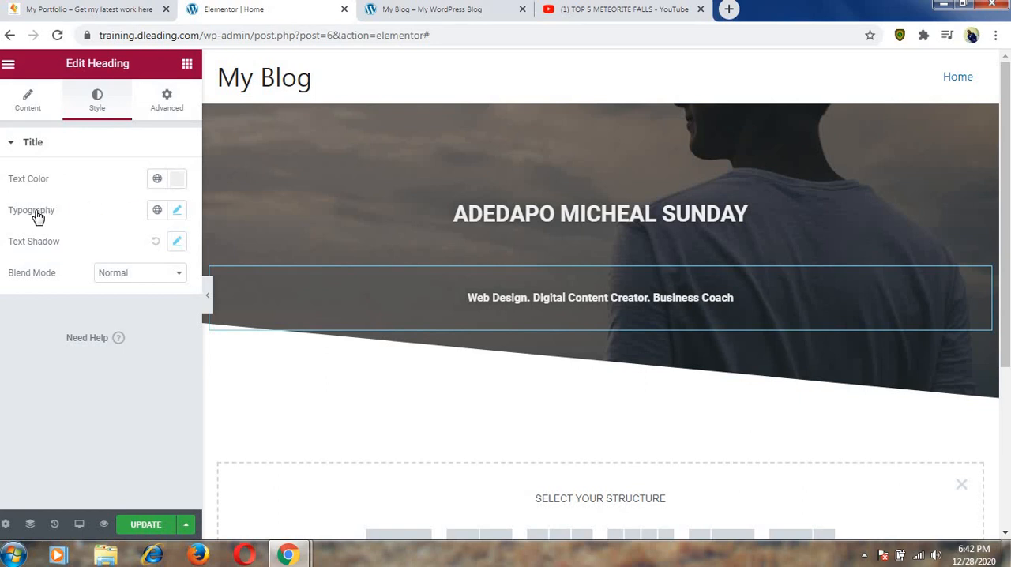
pyautogui.click(178, 212)
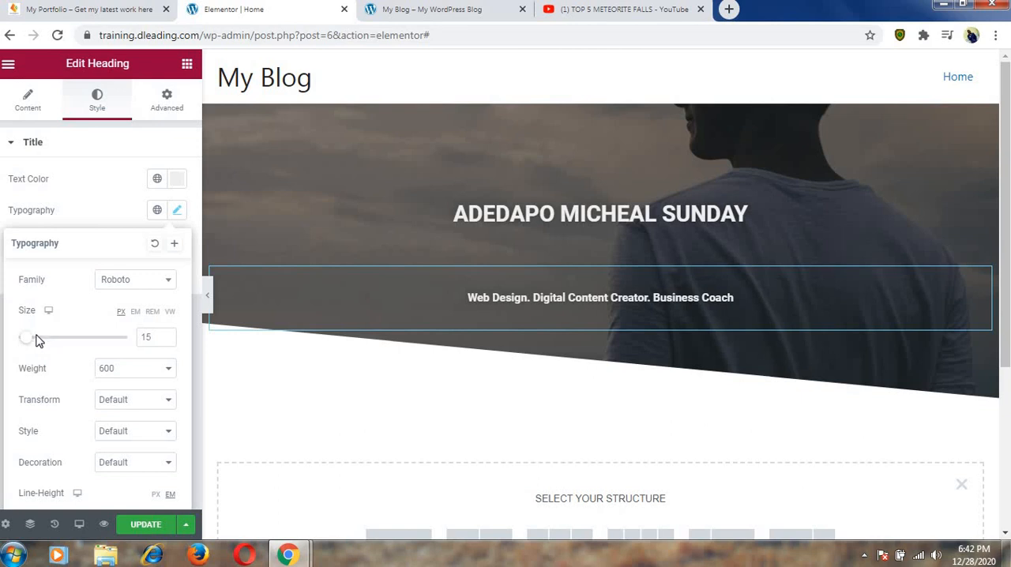
pyautogui.moveTo(28, 343); pyautogui.dragTo(33, 341)
pyautogui.moveTo(28, 341); pyautogui.dragTo(30, 339)
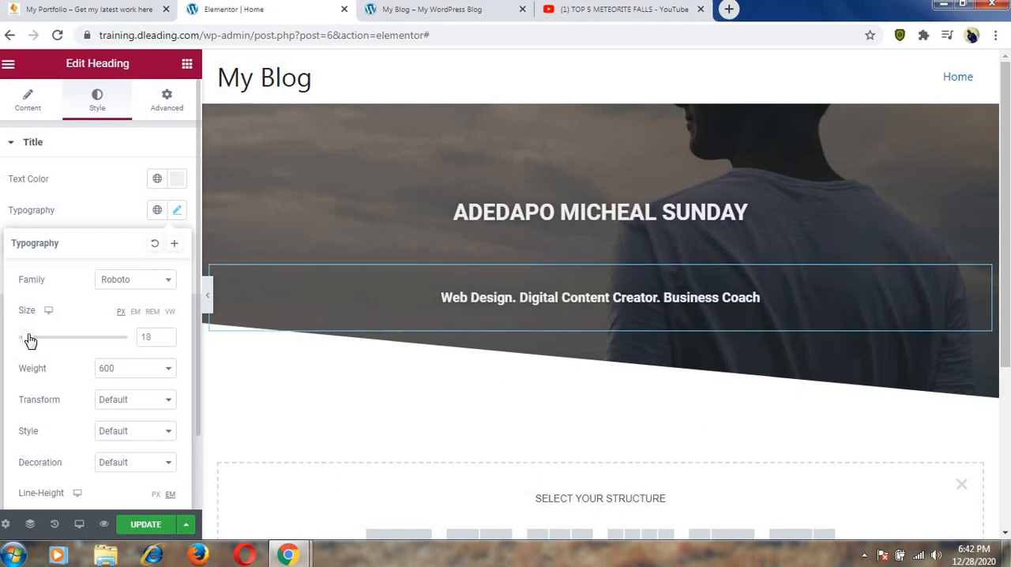
pyautogui.click(167, 335)
pyautogui.click(168, 335)
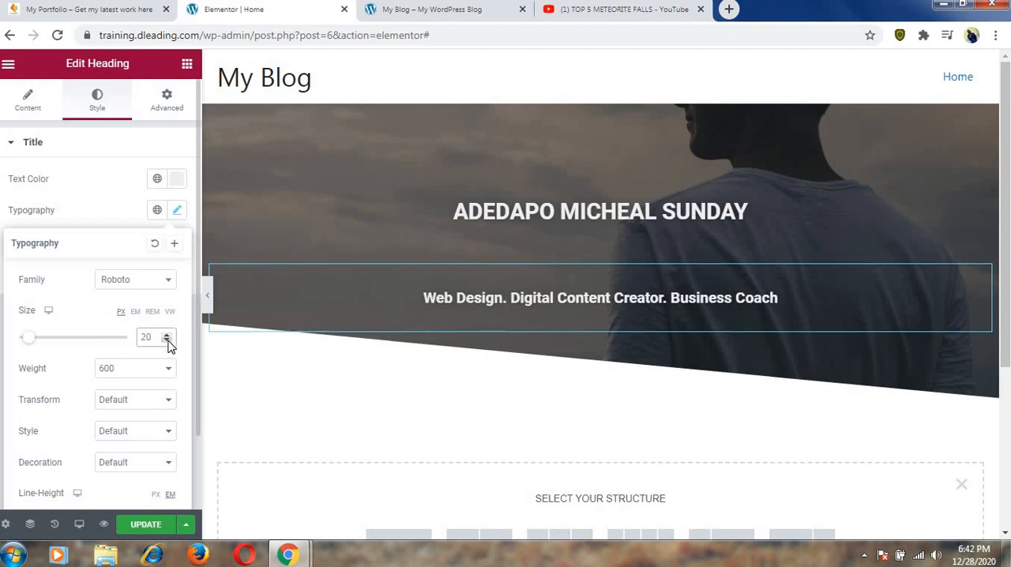
pyautogui.doubleClick(167, 341)
pyautogui.click(168, 340)
pyautogui.click(167, 340)
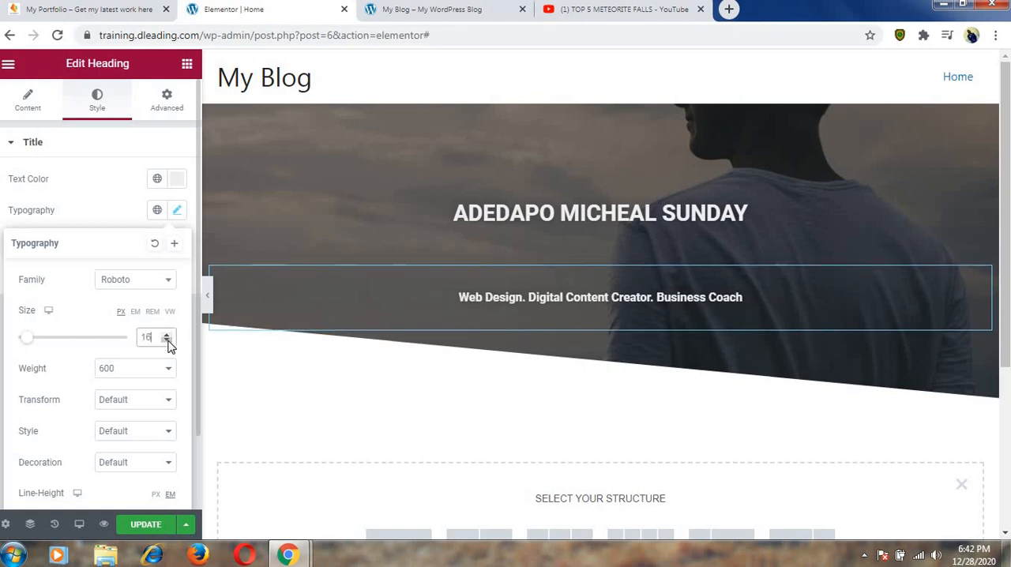
pyautogui.click(167, 341)
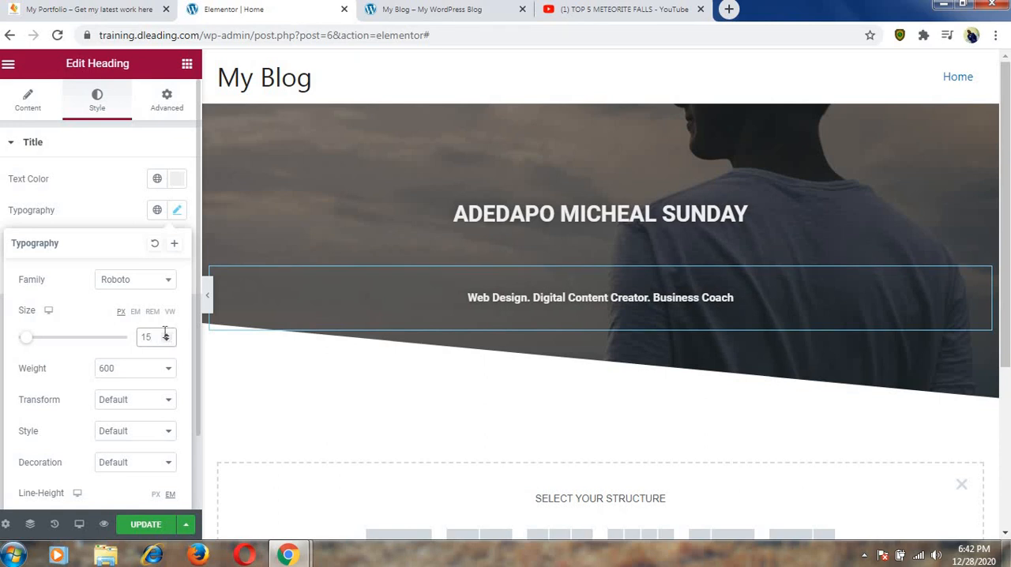
pyautogui.click(168, 336)
pyautogui.click(168, 336)
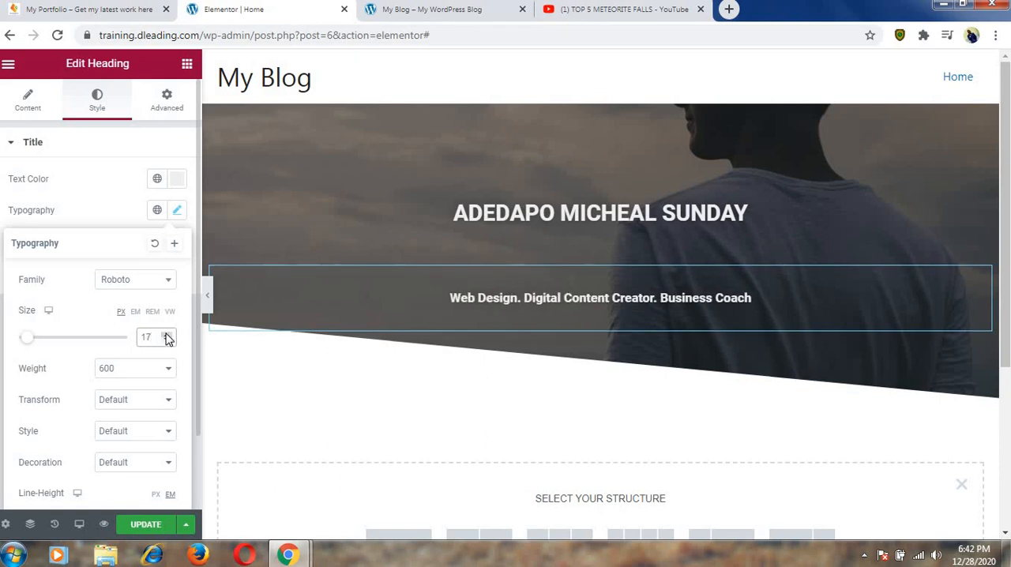
pyautogui.click(167, 336)
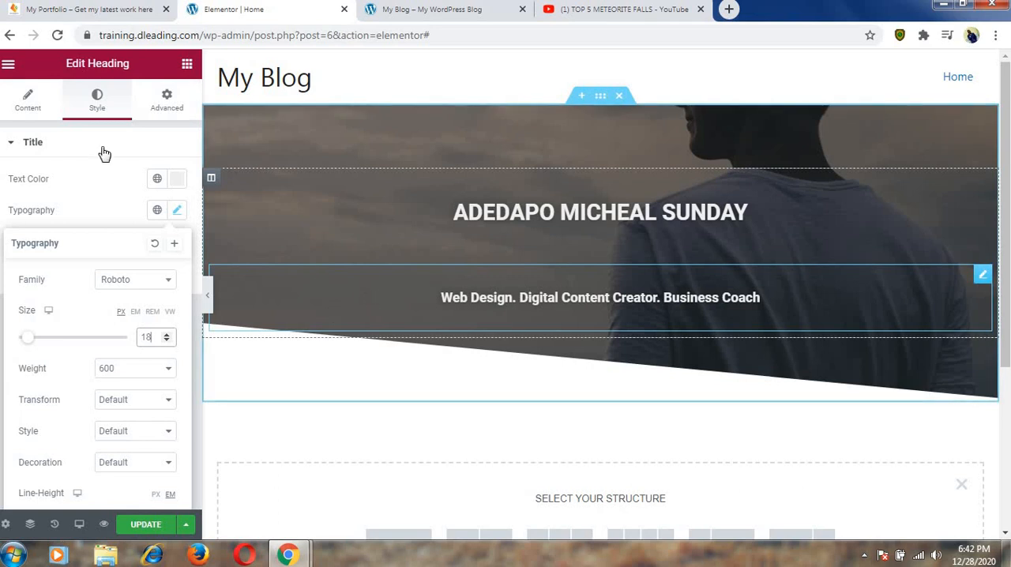
pyautogui.click(109, 14)
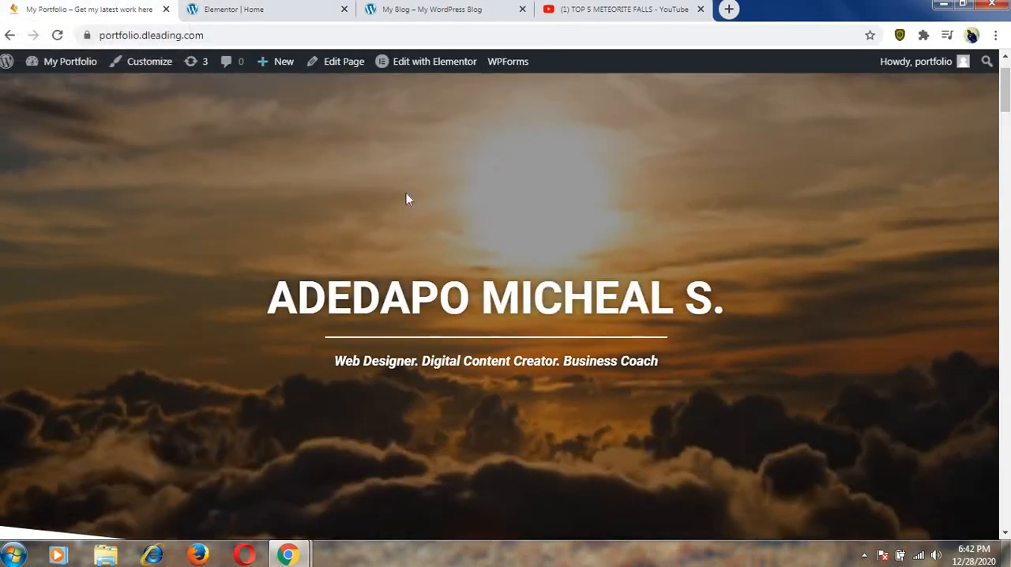
pyautogui.click(257, 11)
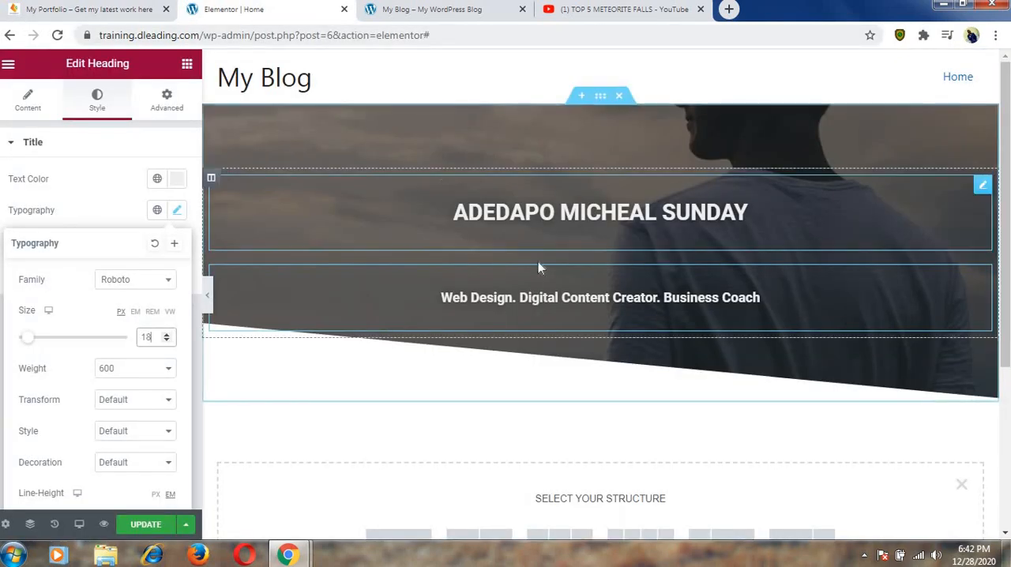
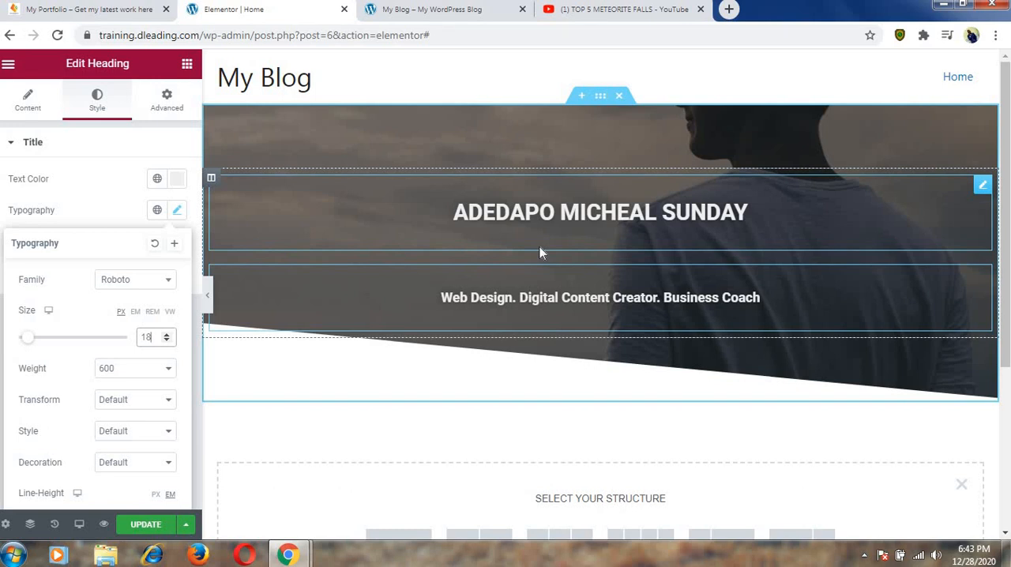
# Delete the whole hero section from the Home page and dismiss the section structure chooser.
pyautogui.click(621, 99)
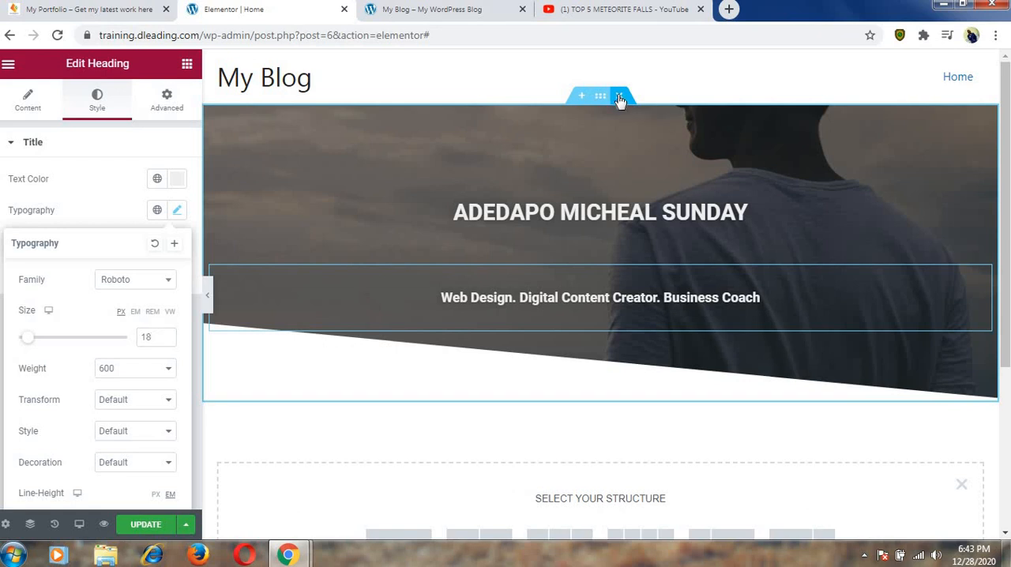
pyautogui.click(621, 96)
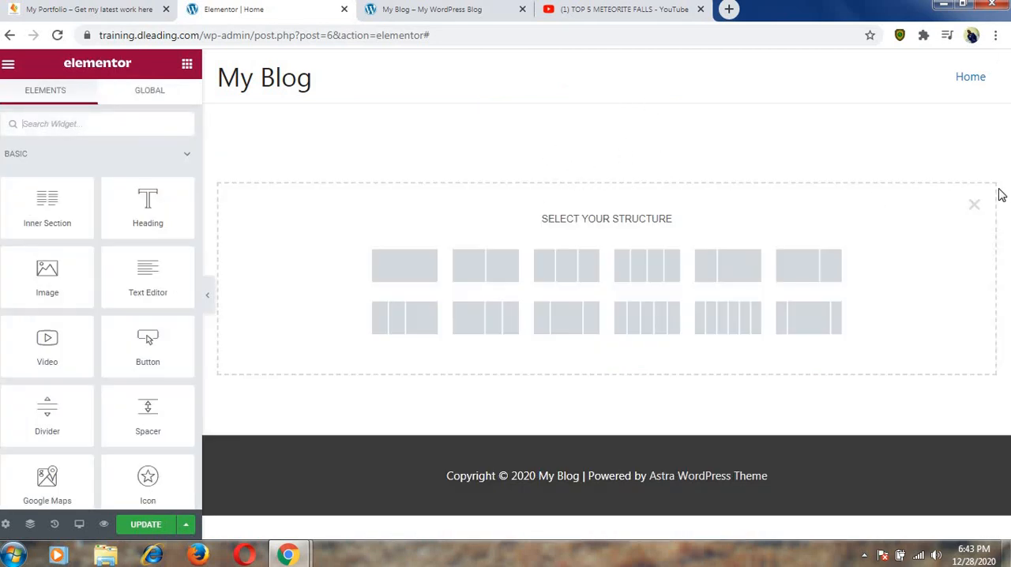
pyautogui.click(976, 206)
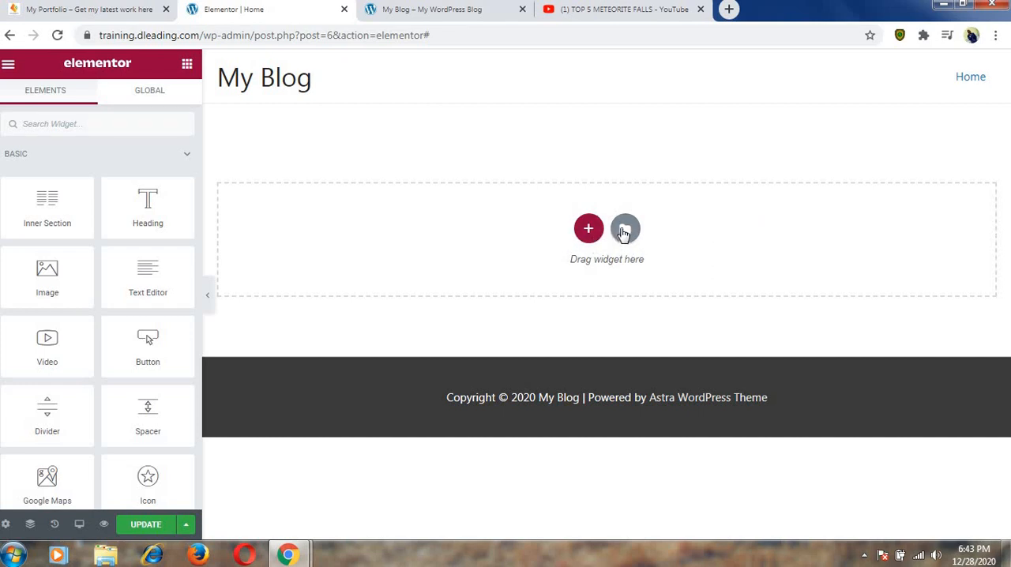
# Open the template library and browse the ready-made page templates.
pyautogui.click(625, 230)
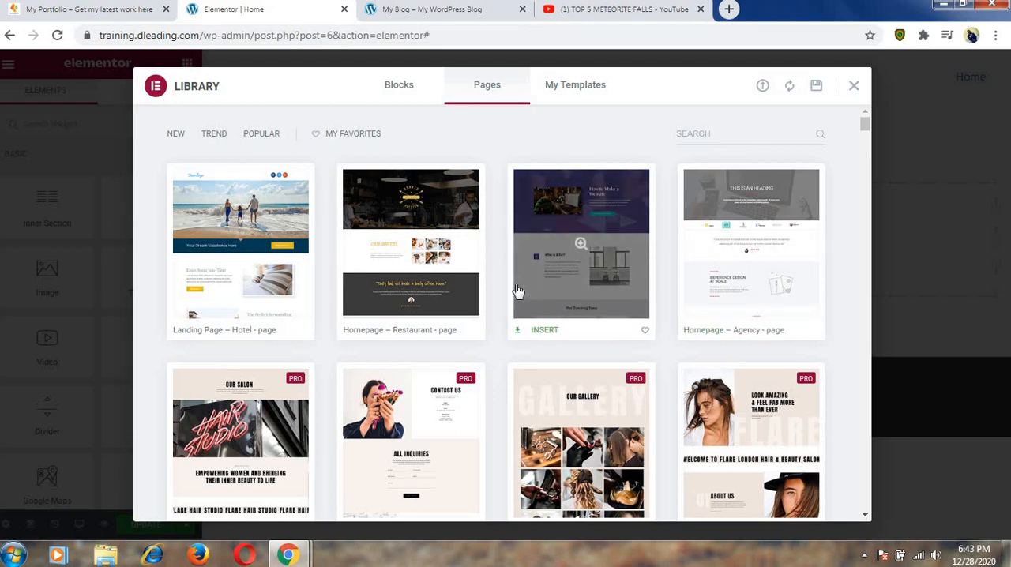
pyautogui.scroll(-3, 488, 279)
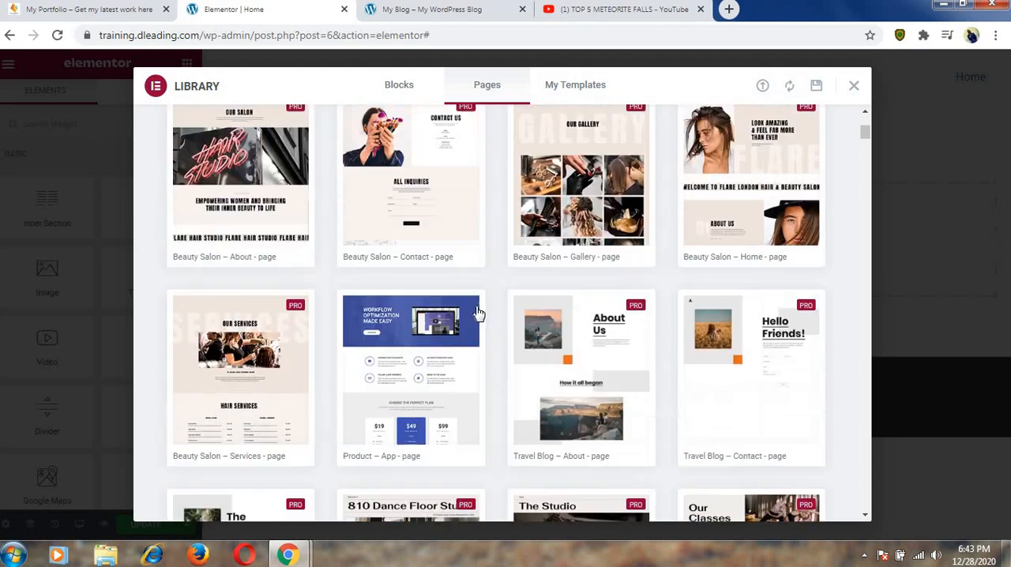
pyautogui.scroll(2, 477, 314)
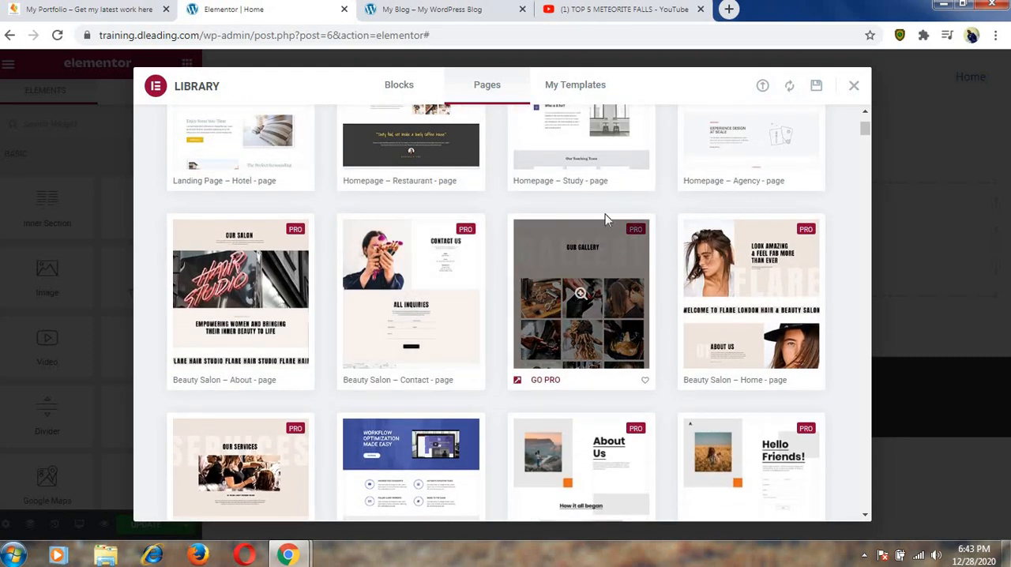
pyautogui.scroll(2, 592, 217)
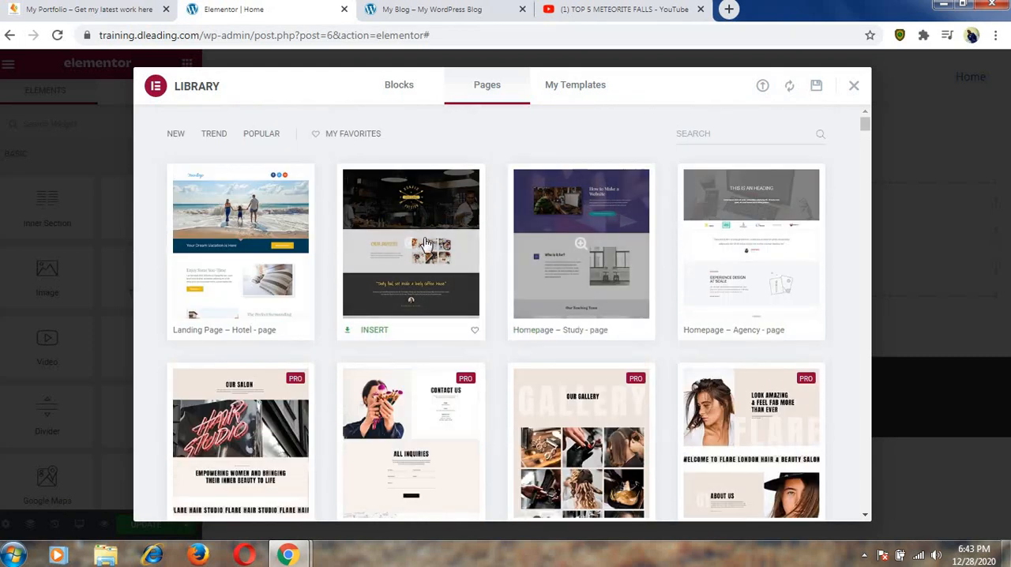
pyautogui.scroll(-5, 717, 282)
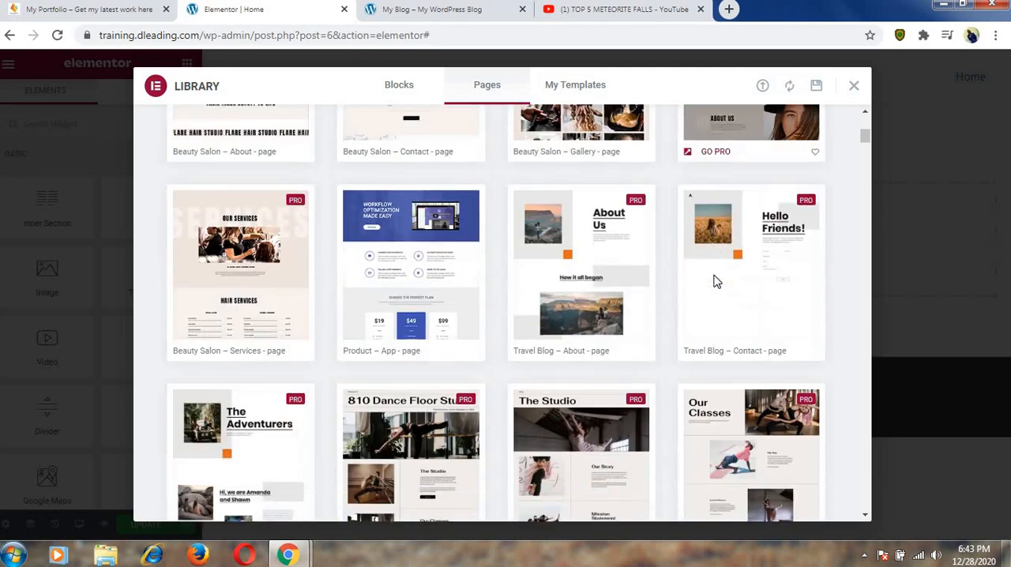
pyautogui.scroll(-10, 715, 282)
pyautogui.scroll(3, 526, 325)
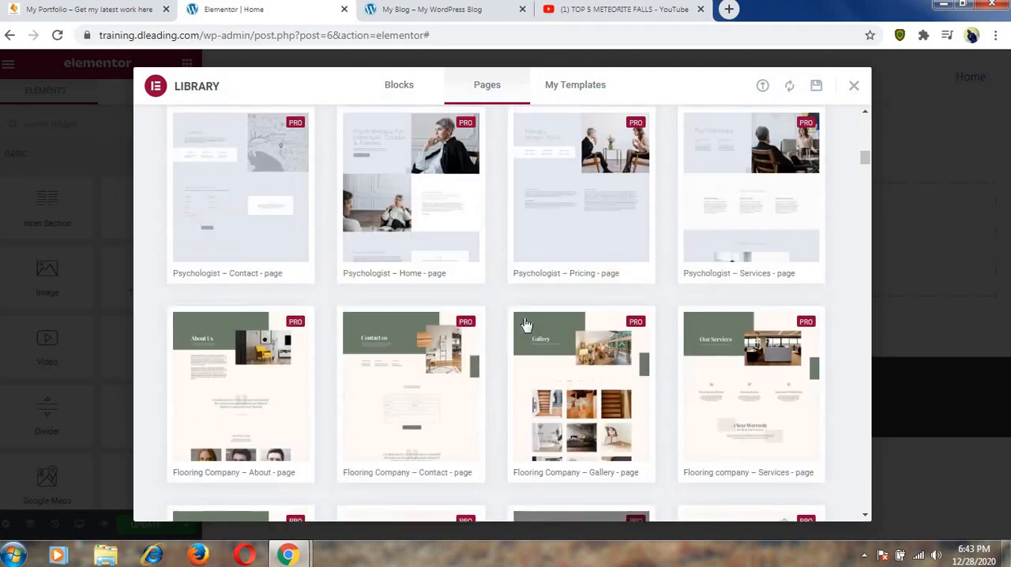
pyautogui.scroll(10, 526, 325)
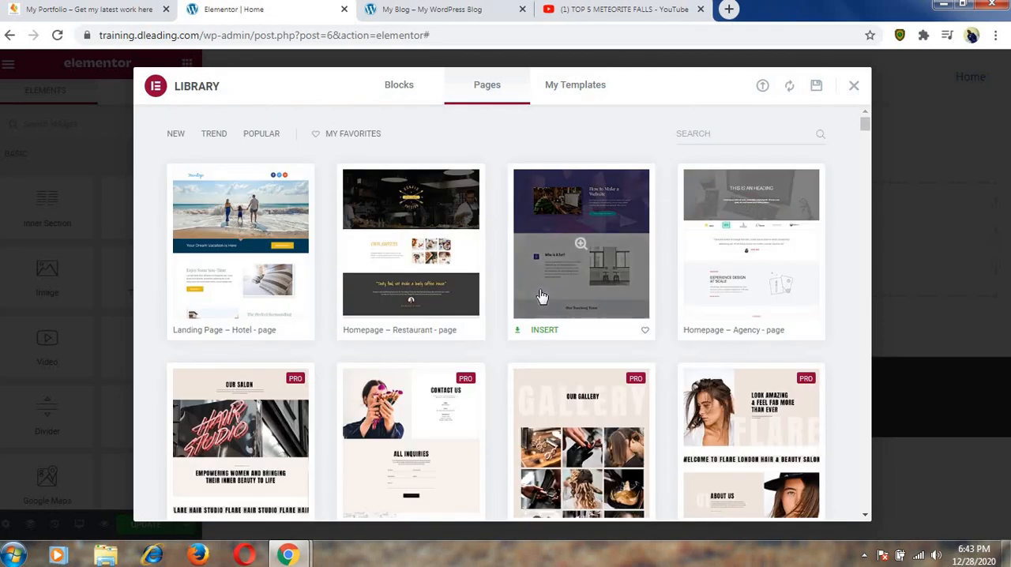
# Import the "Personal Website Template CAPW" file into the template library and insert it into the page.
pyautogui.click(763, 86)
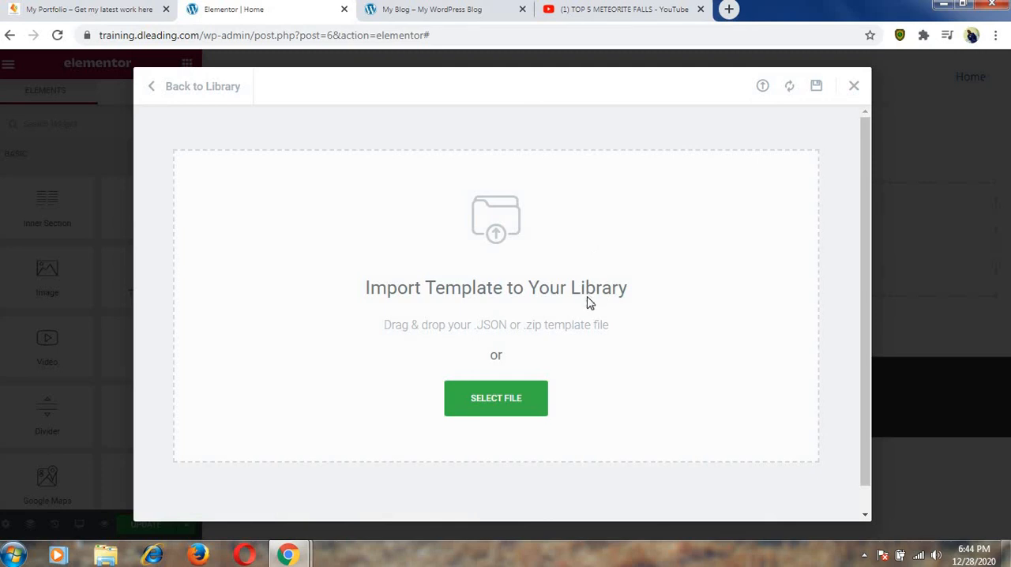
pyautogui.click(505, 399)
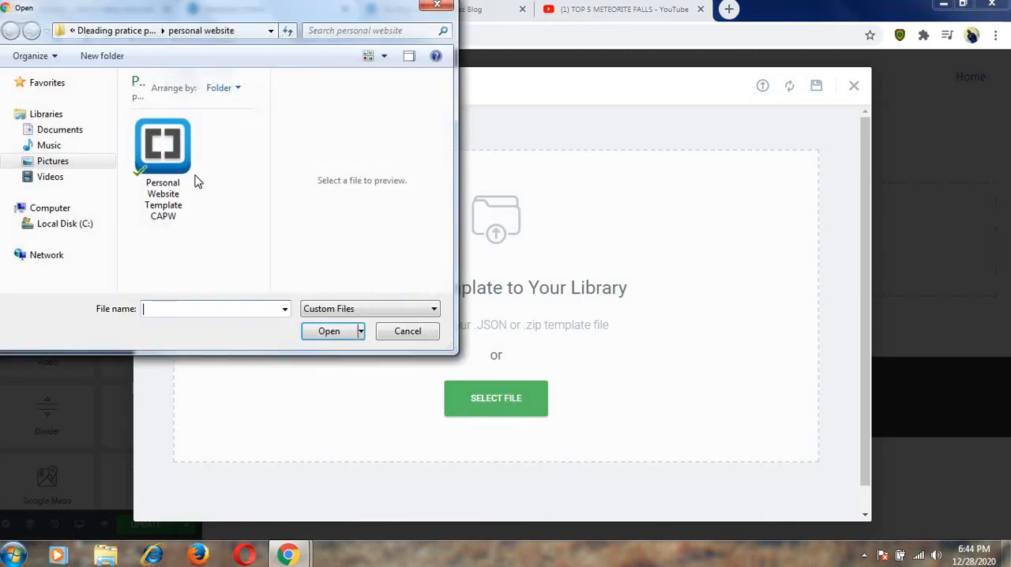
pyautogui.click(156, 158)
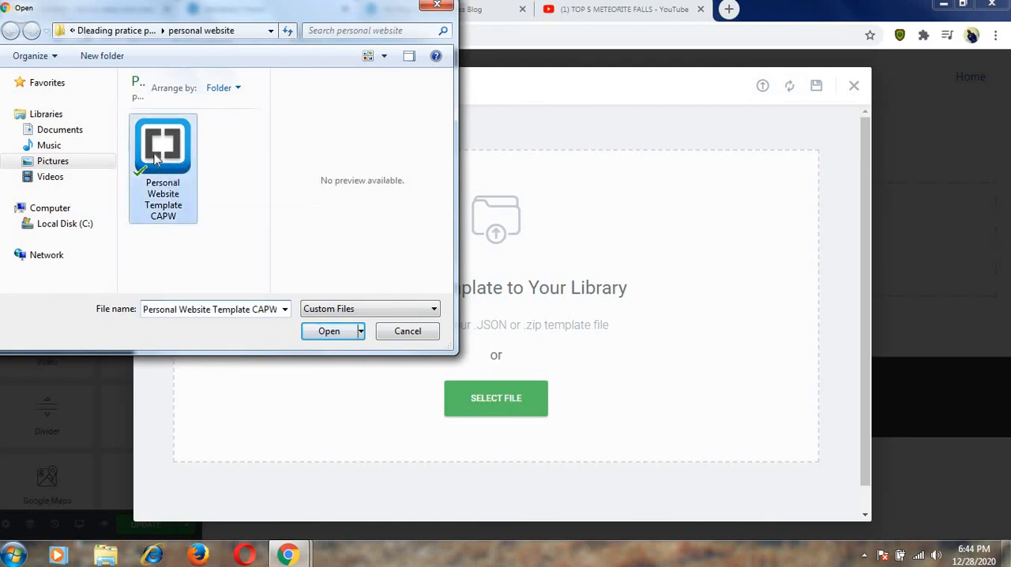
pyautogui.click(330, 332)
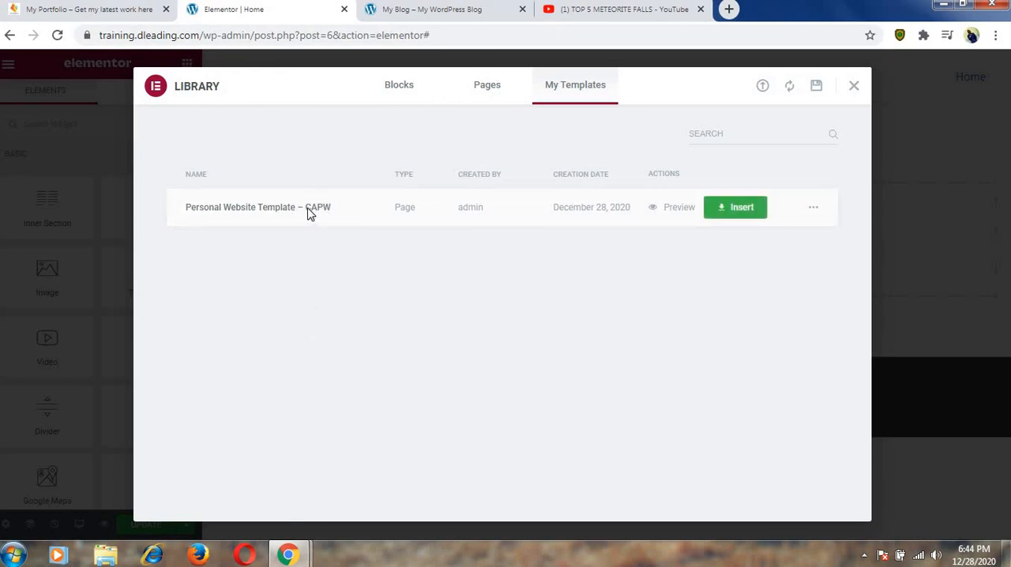
pyautogui.click(737, 207)
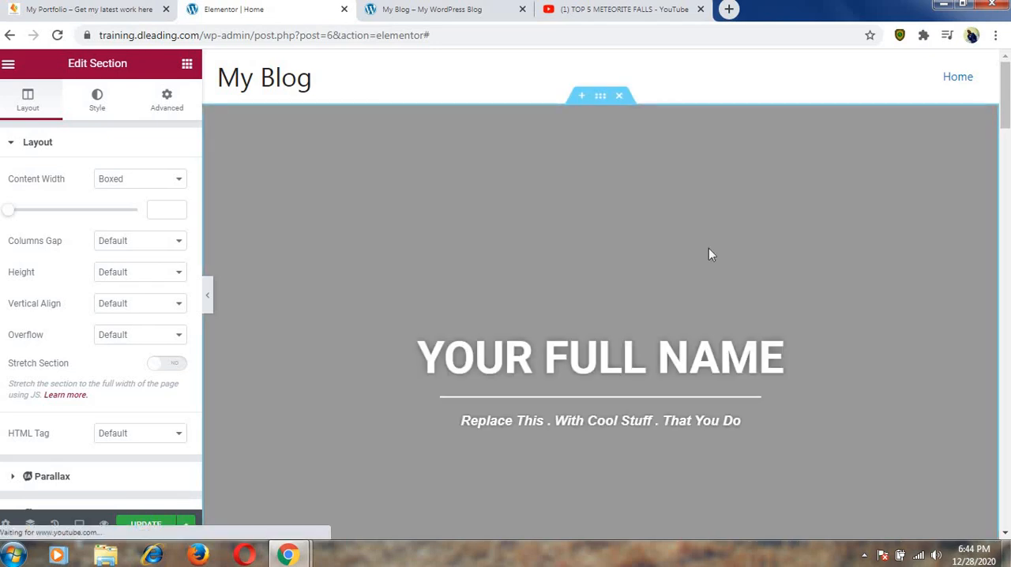
# Review the inserted template's sections from the hero through About Me, Videos, Web Design, Follow Me and Contact.
pyautogui.scroll(-3, 672, 194)
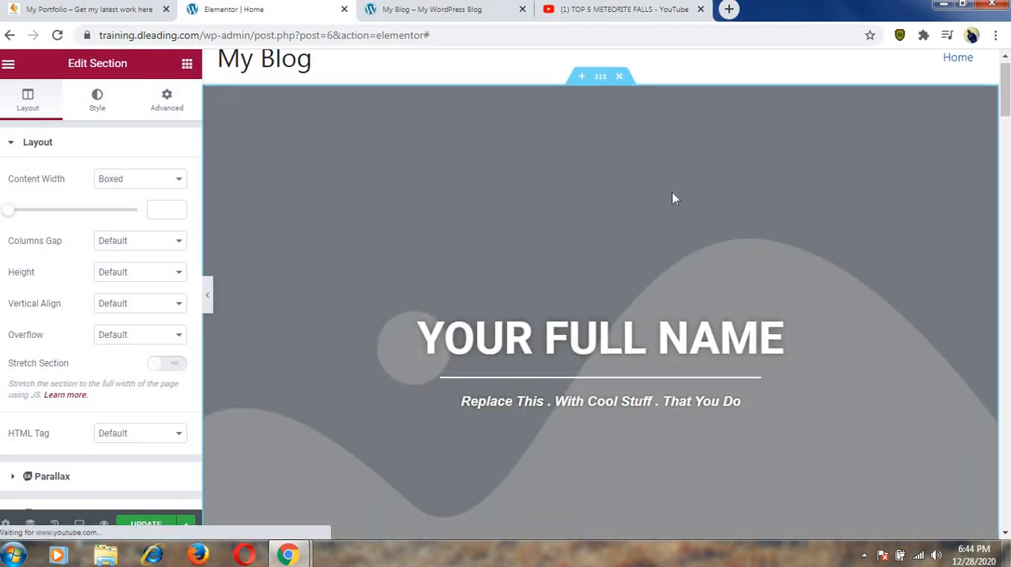
pyautogui.scroll(-6, 673, 193)
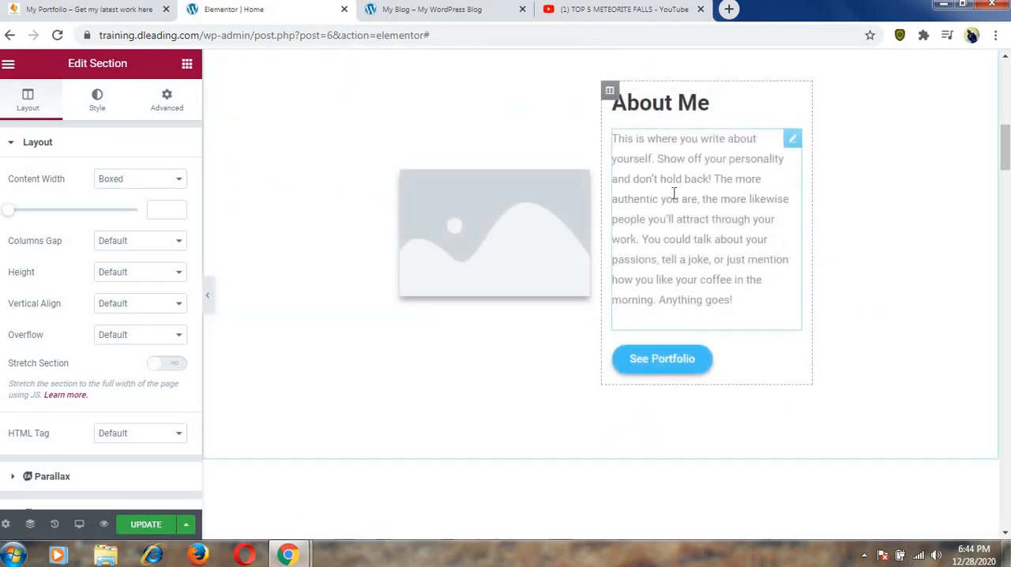
pyautogui.scroll(5, 673, 194)
pyautogui.scroll(4, 673, 198)
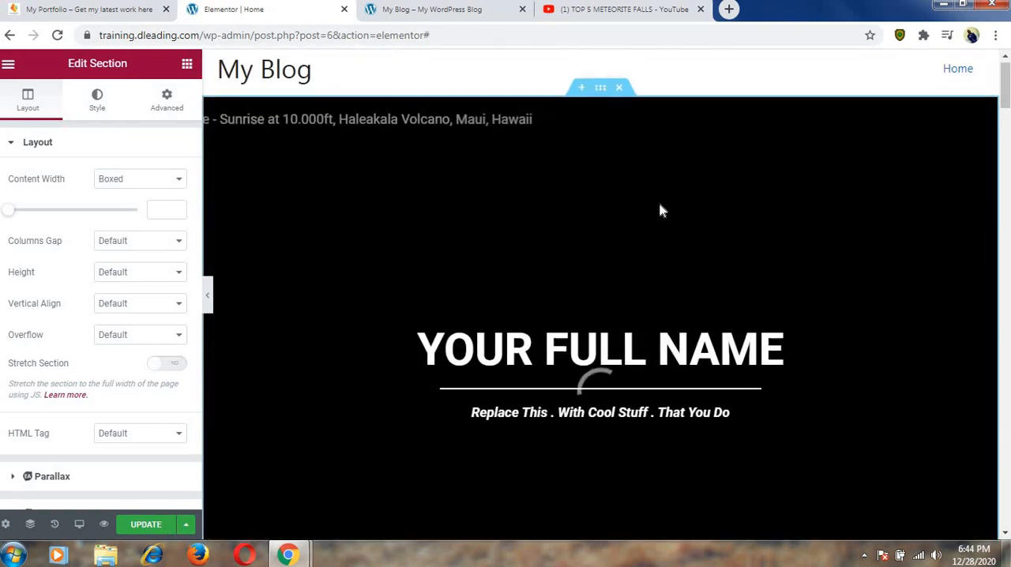
pyautogui.scroll(-4, 662, 210)
pyautogui.scroll(-16, 662, 210)
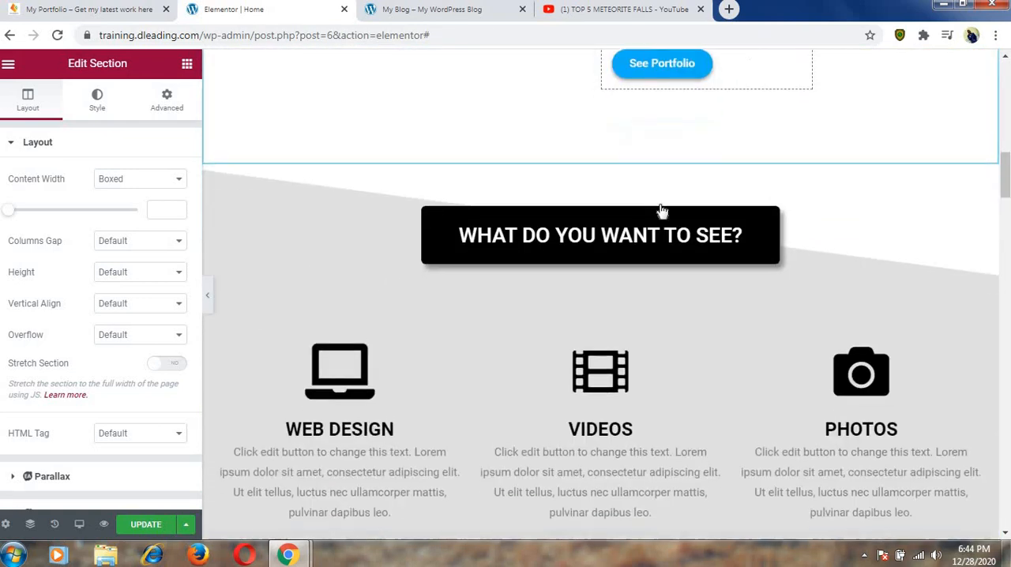
pyautogui.scroll(-15, 662, 210)
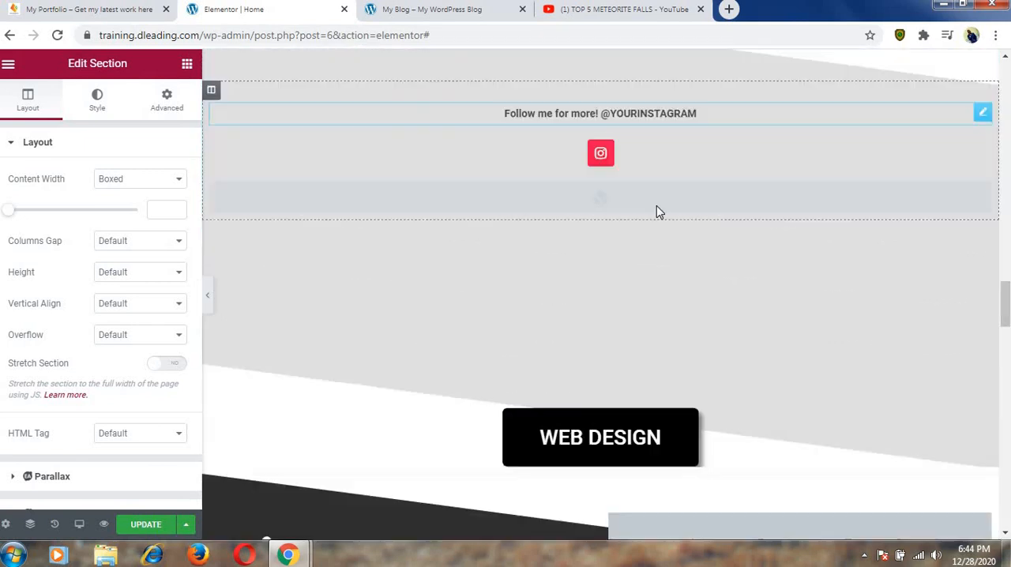
pyautogui.scroll(-15, 645, 234)
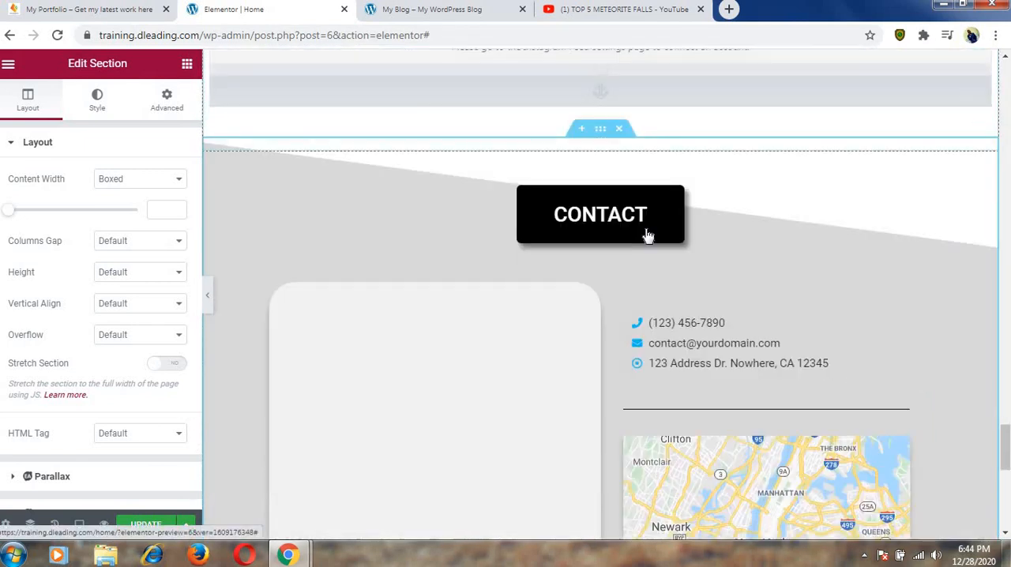
pyautogui.scroll(12, 620, 278)
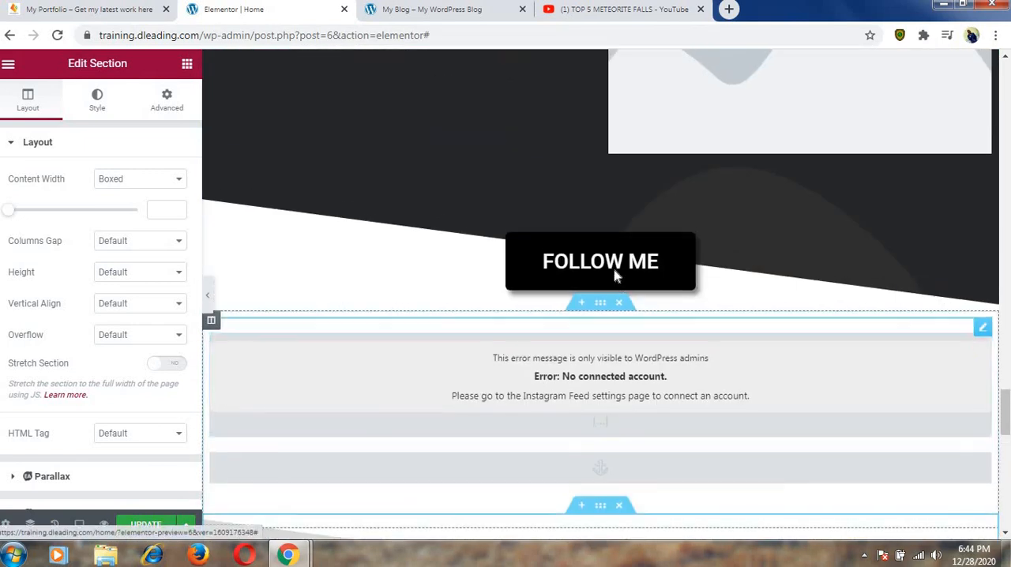
pyautogui.scroll(15, 617, 274)
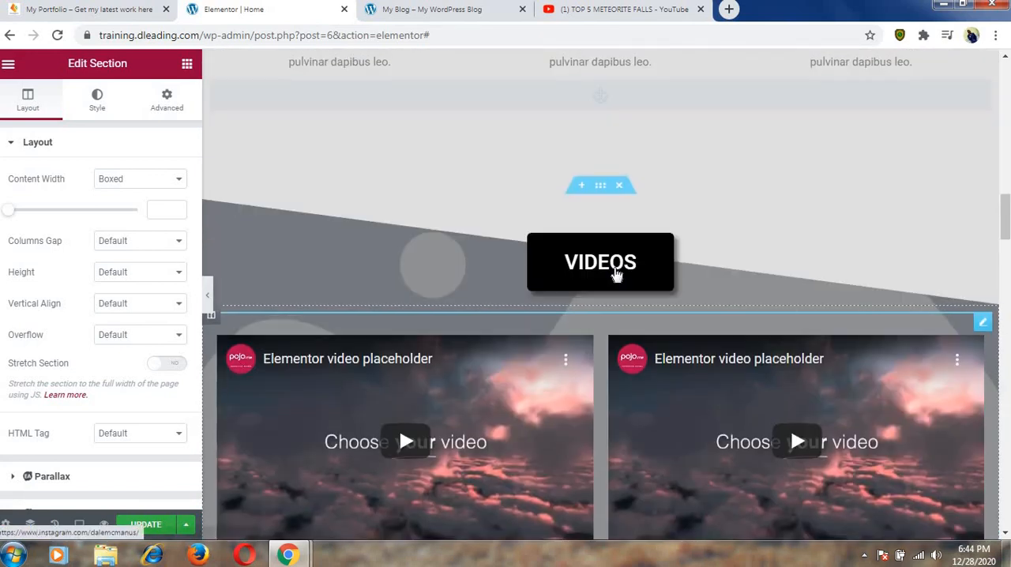
pyautogui.scroll(12, 614, 260)
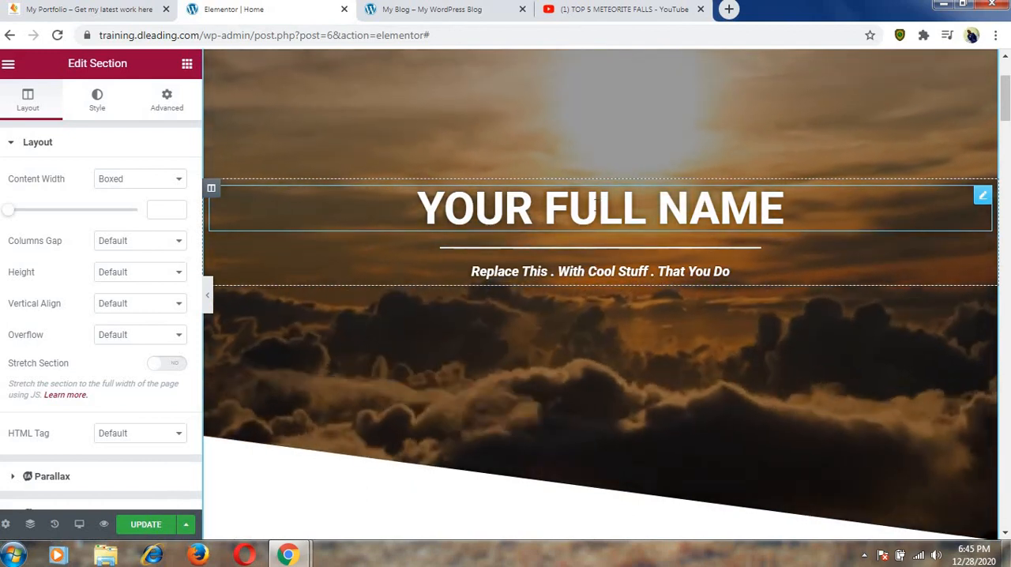
# Replace the "YOUR FULL NAME" hero heading with the site owner's full name.
pyautogui.click(594, 206)
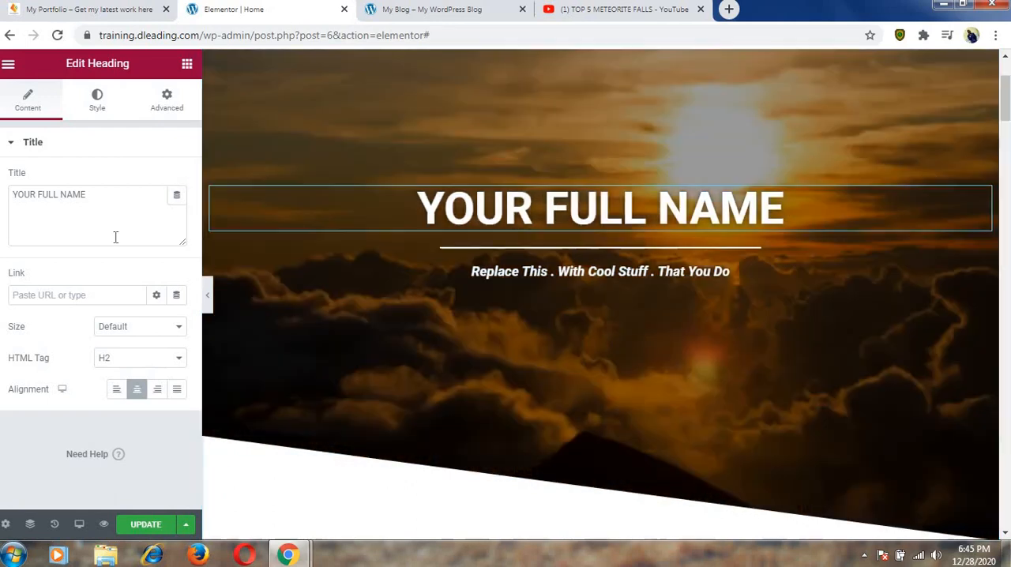
pyautogui.click(117, 197)
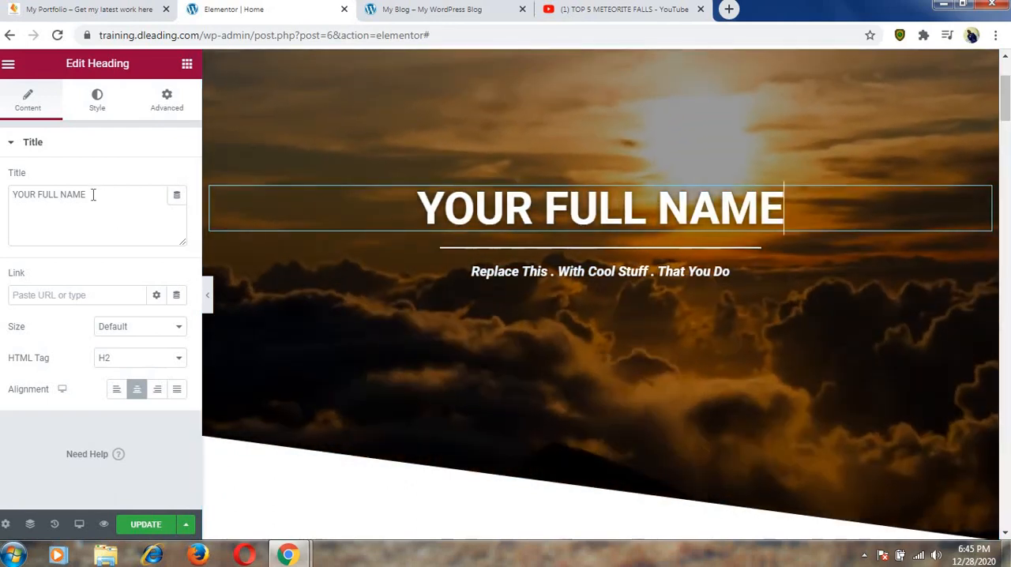
pyautogui.moveTo(86, 196); pyautogui.dragTo(14, 198)
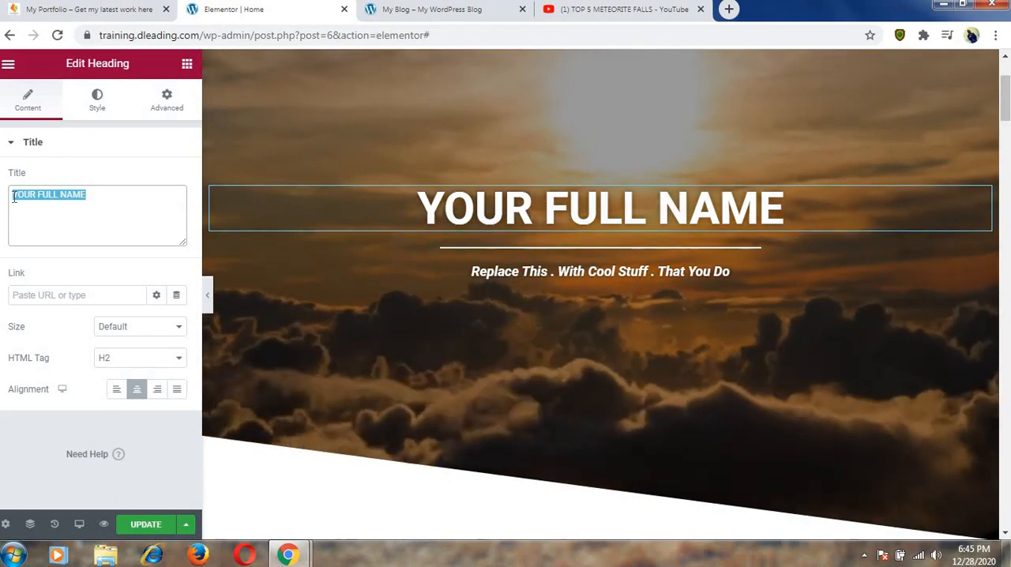
pyautogui.write('ade')
pyautogui.press('BackSpace')
pyautogui.press('BackSpace')
pyautogui.press('BackSpace')
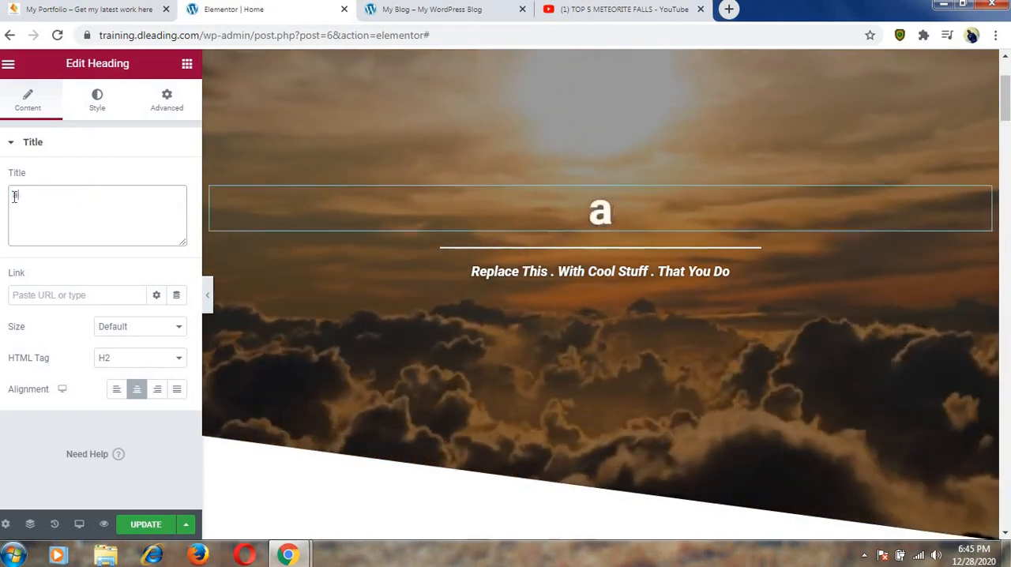
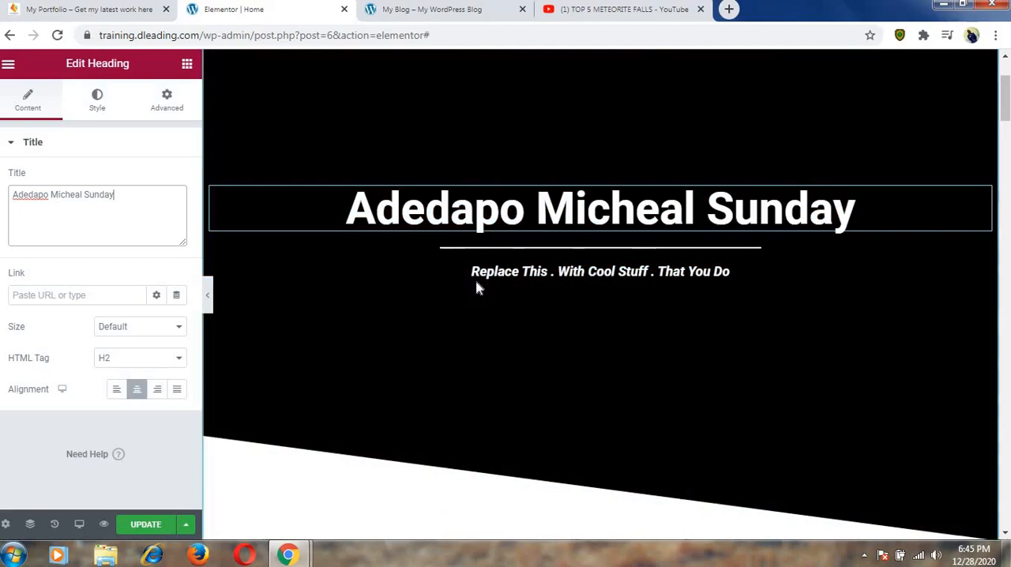
# Replace the "Replace This" phrase of the hero tagline with "Web Designer", directly followed by its period.
pyautogui.click(475, 279)
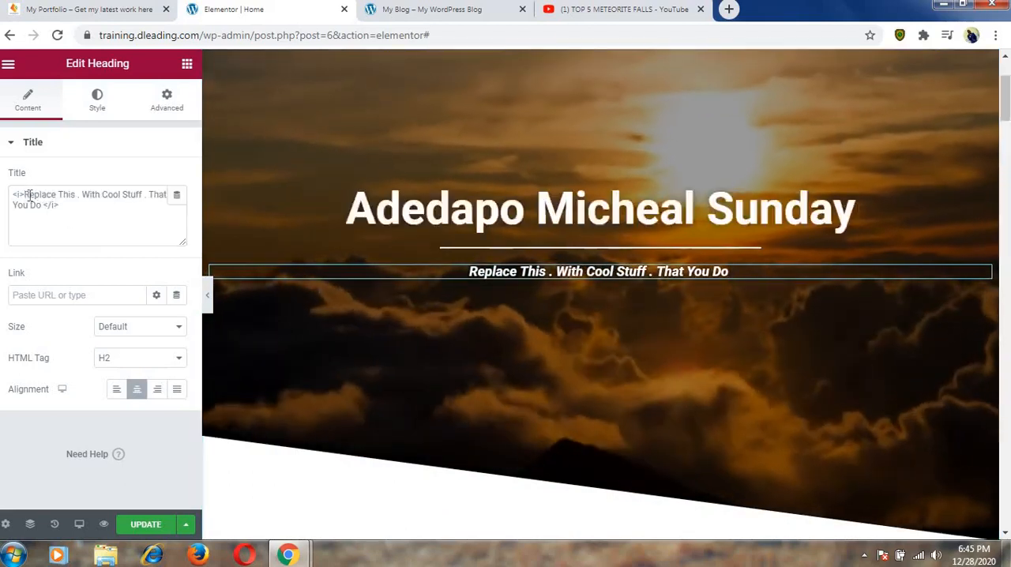
pyautogui.moveTo(26, 196); pyautogui.dragTo(76, 199)
pyautogui.write('Web D')
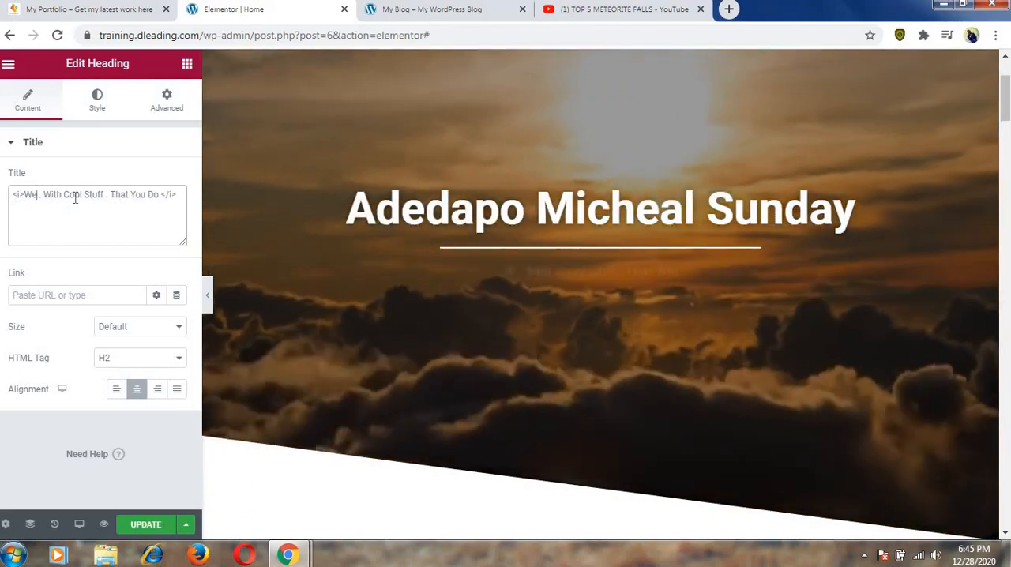
pyautogui.write('esigner')
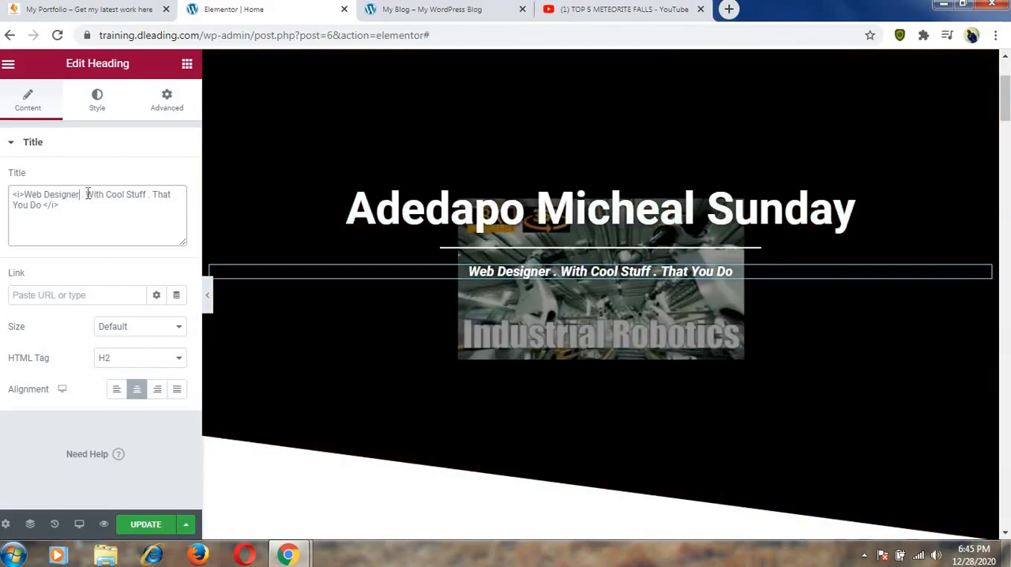
pyautogui.press('BackSpace')
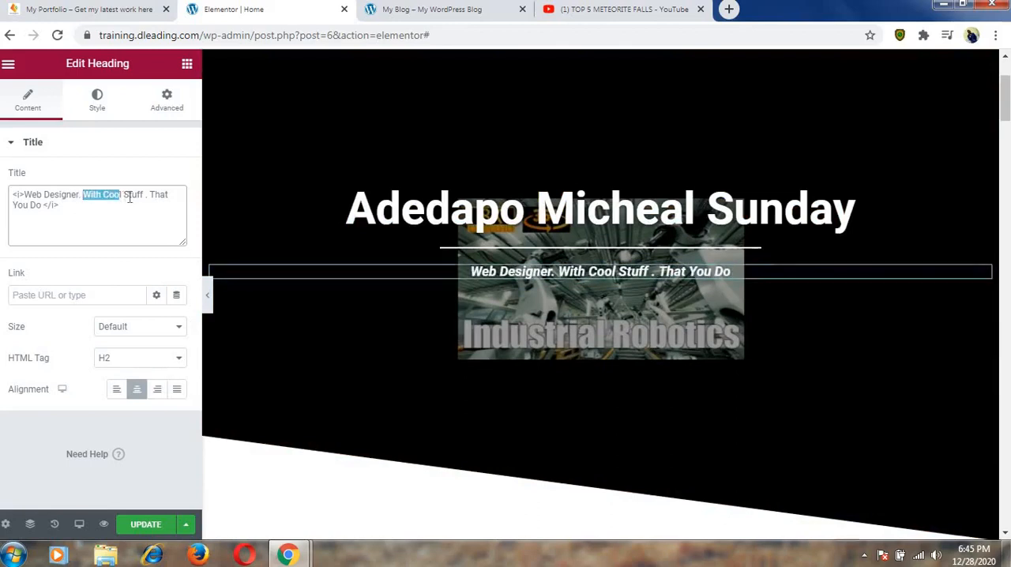
# Replace "With Cool Stuff" in the tagline with "Digital Content Creator." and remove the closing phrase "That You Do".
pyautogui.moveTo(130, 198); pyautogui.dragTo(139, 197)
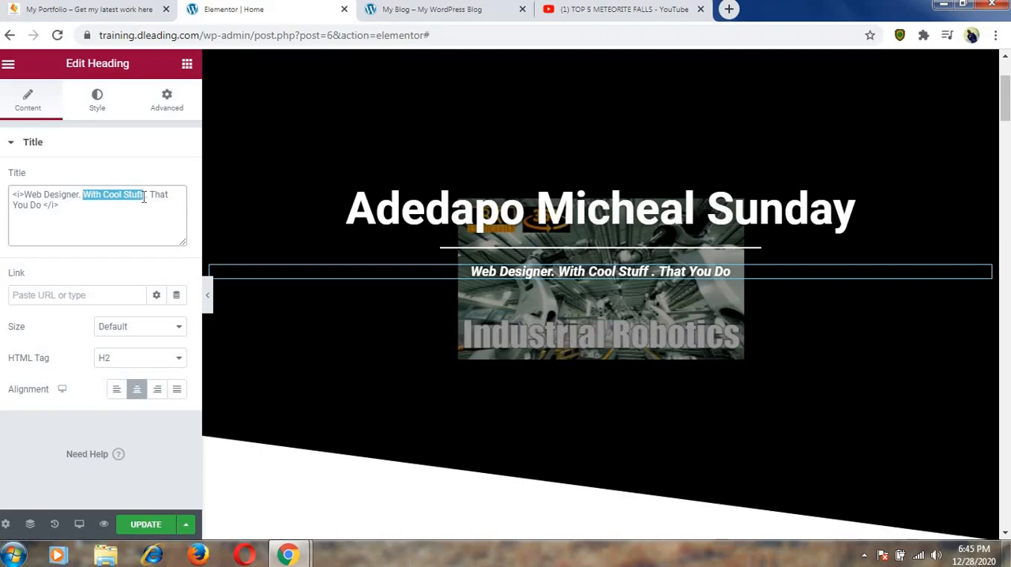
pyautogui.write('Dig')
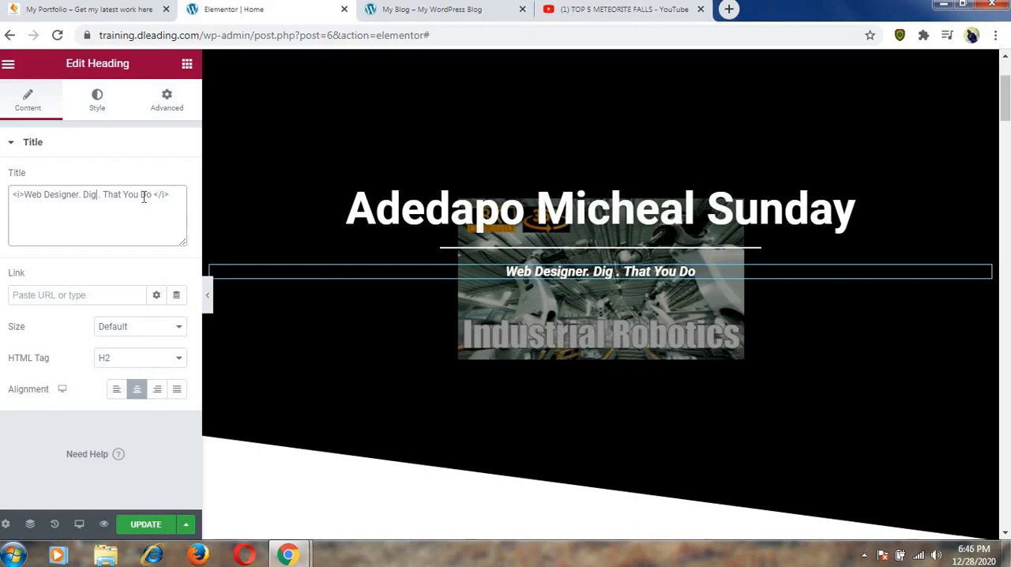
pyautogui.write('ital ')
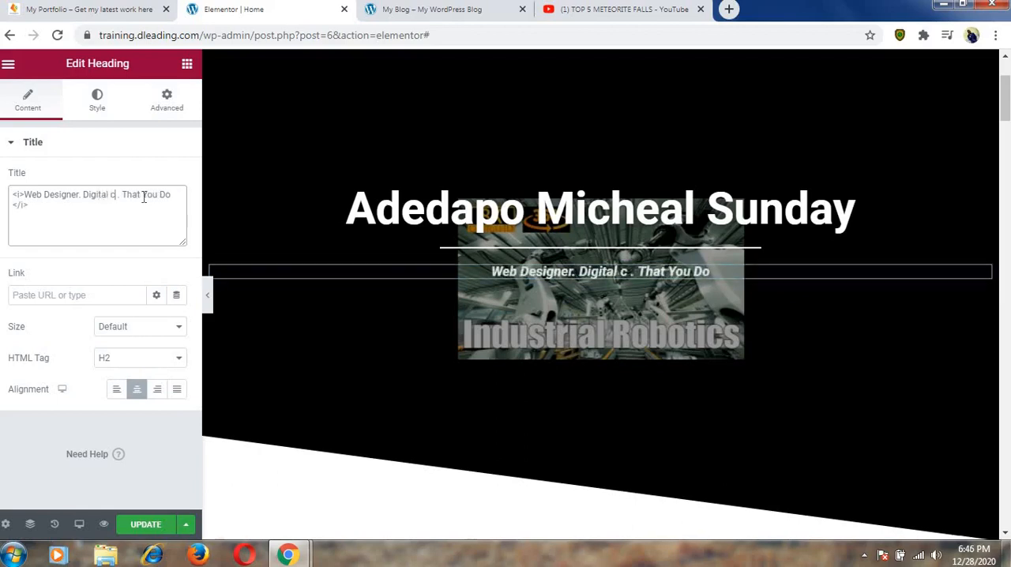
pyautogui.write('Conten')
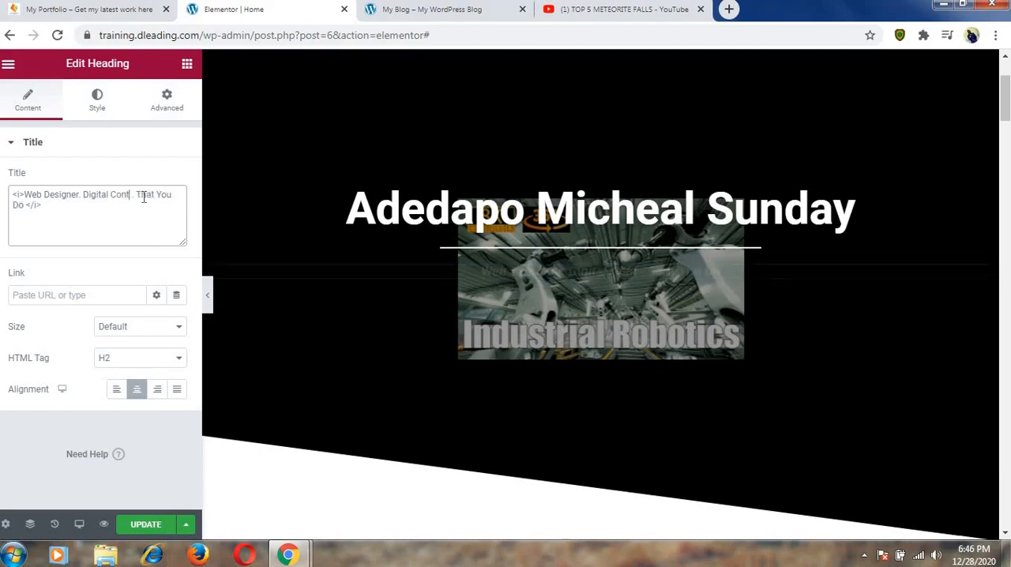
pyautogui.write('t')
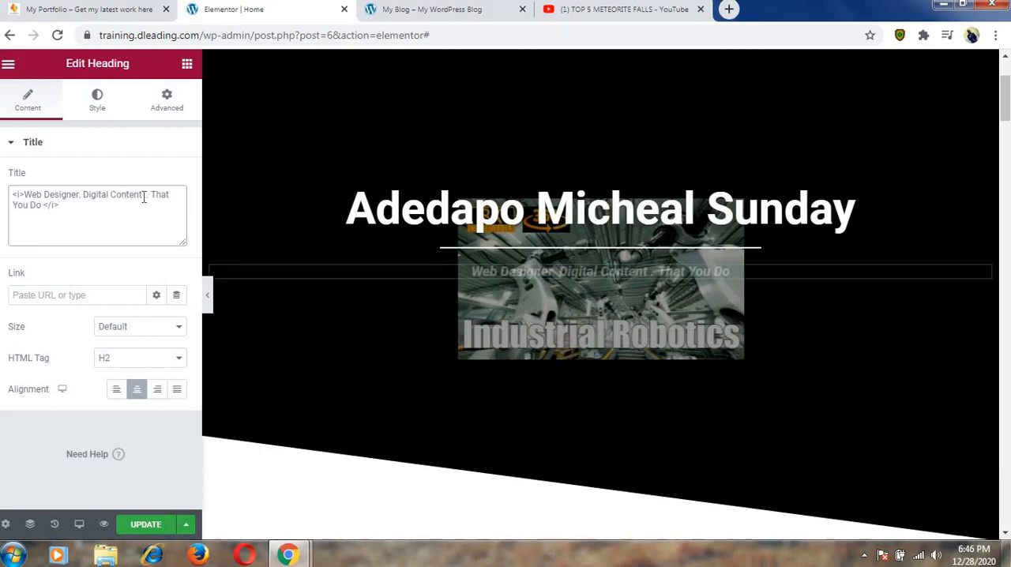
pyautogui.write(' Creat')
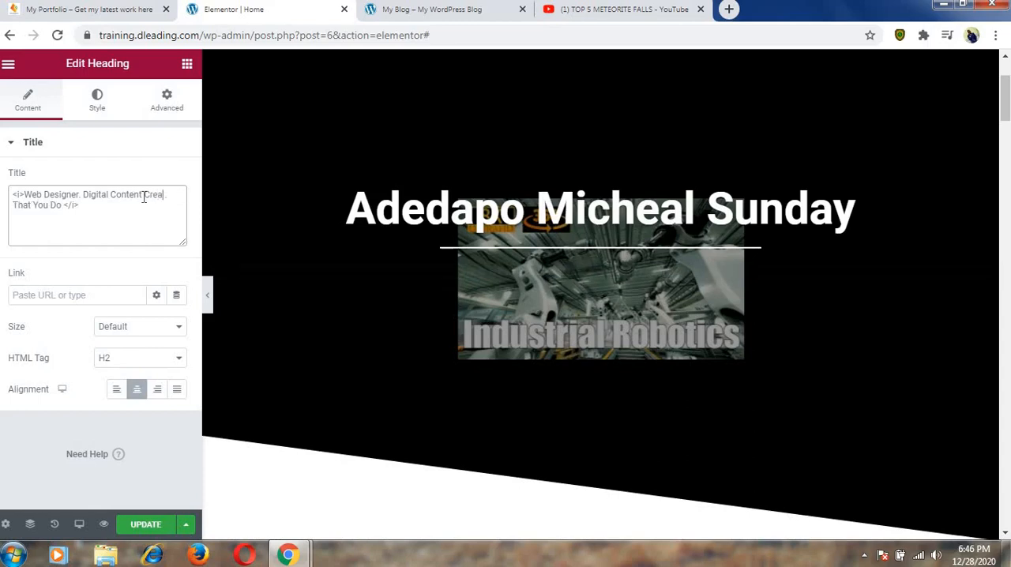
pyautogui.write('or')
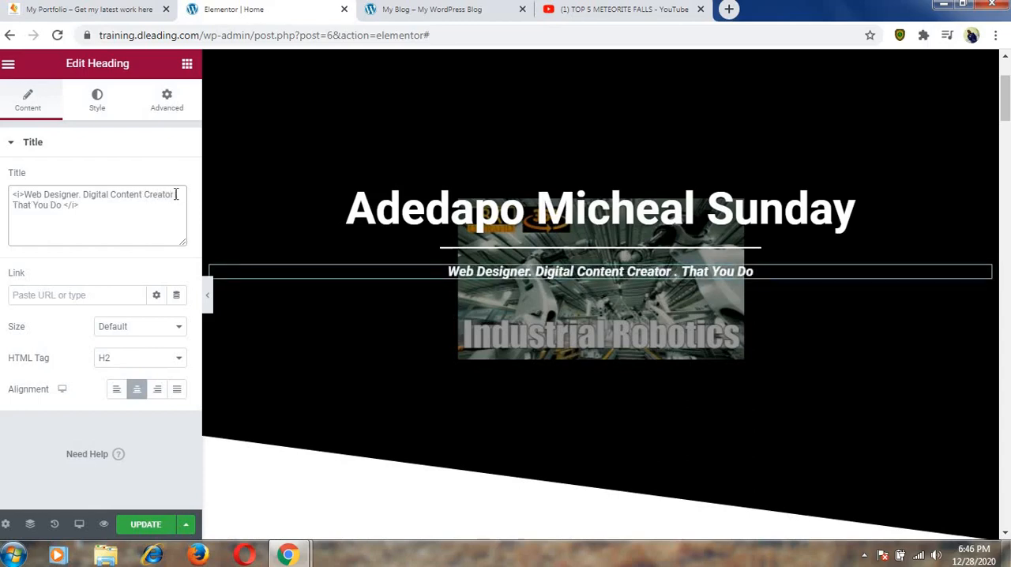
pyautogui.press('Delete')
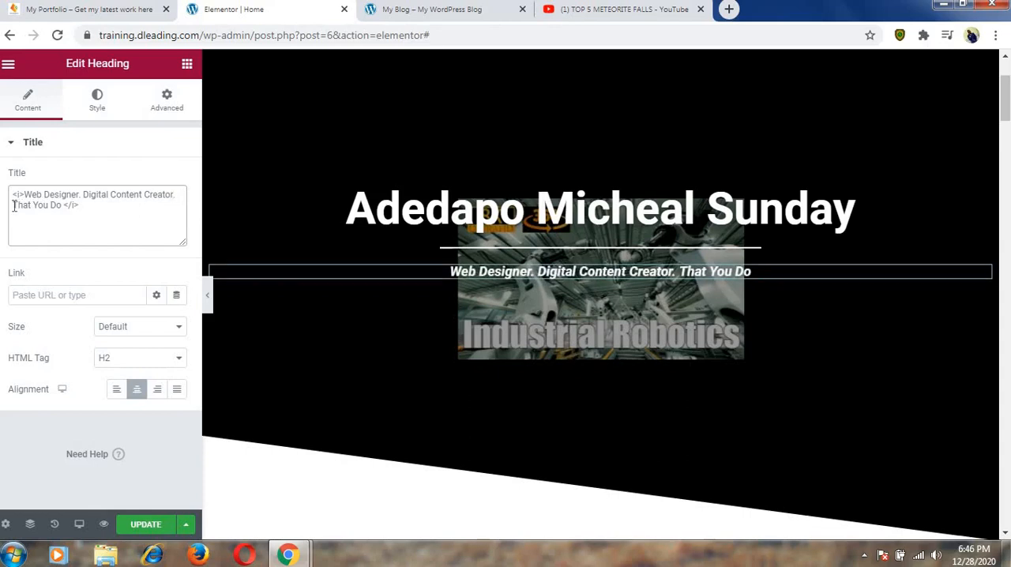
pyautogui.moveTo(45, 210); pyautogui.dragTo(61, 210)
pyautogui.press('Delete')
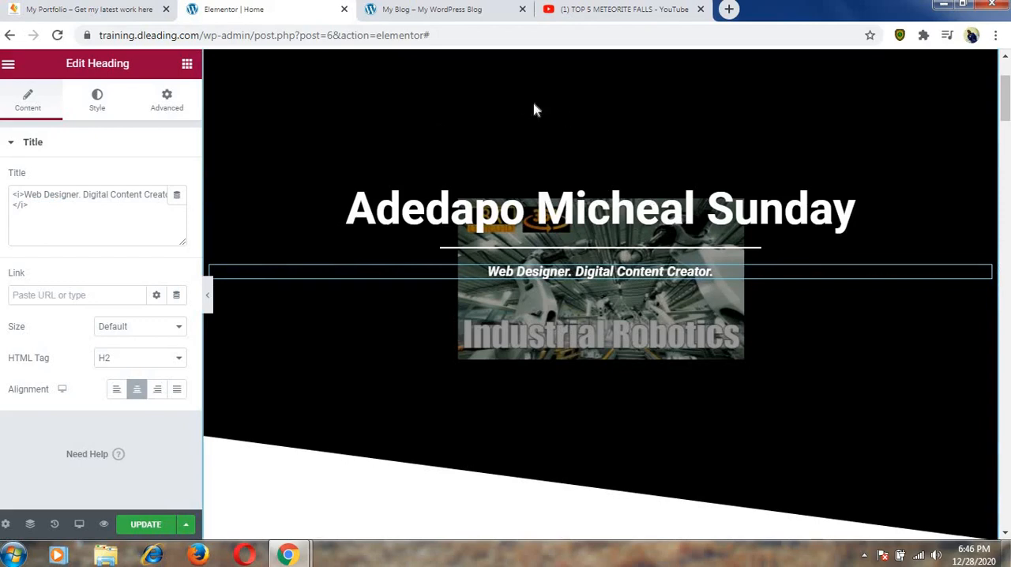
# Set the hero section's video background fallback image to man-945438_1920-1.jpg from the media library and update the page.
pyautogui.scroll(1, 792, 341)
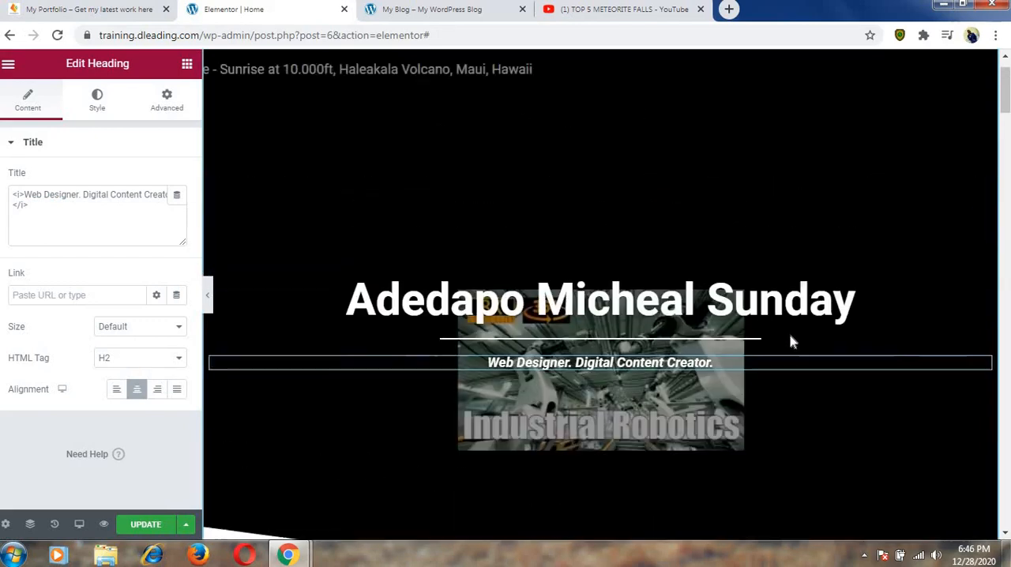
pyautogui.scroll(1, 792, 342)
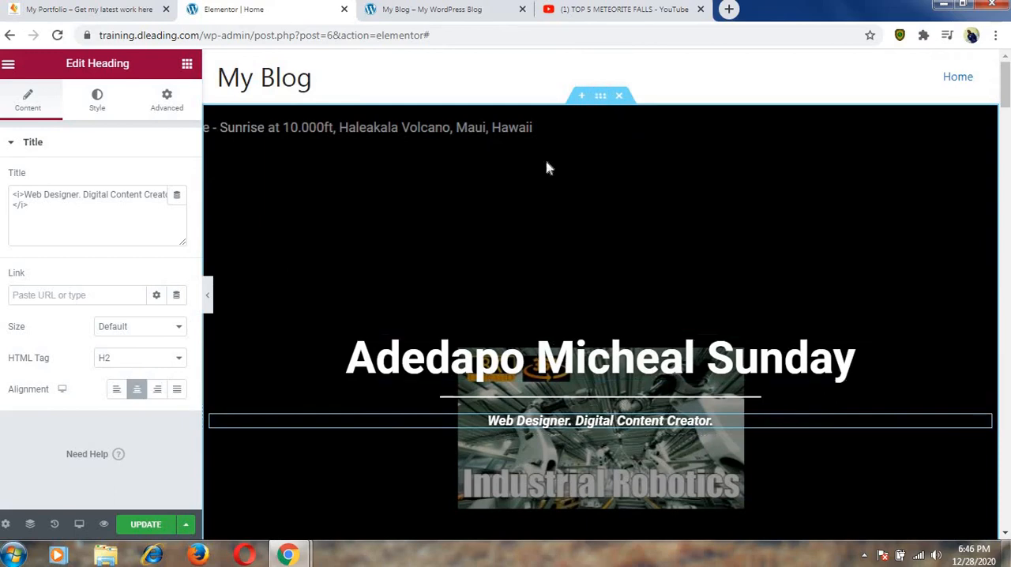
pyautogui.click(601, 96)
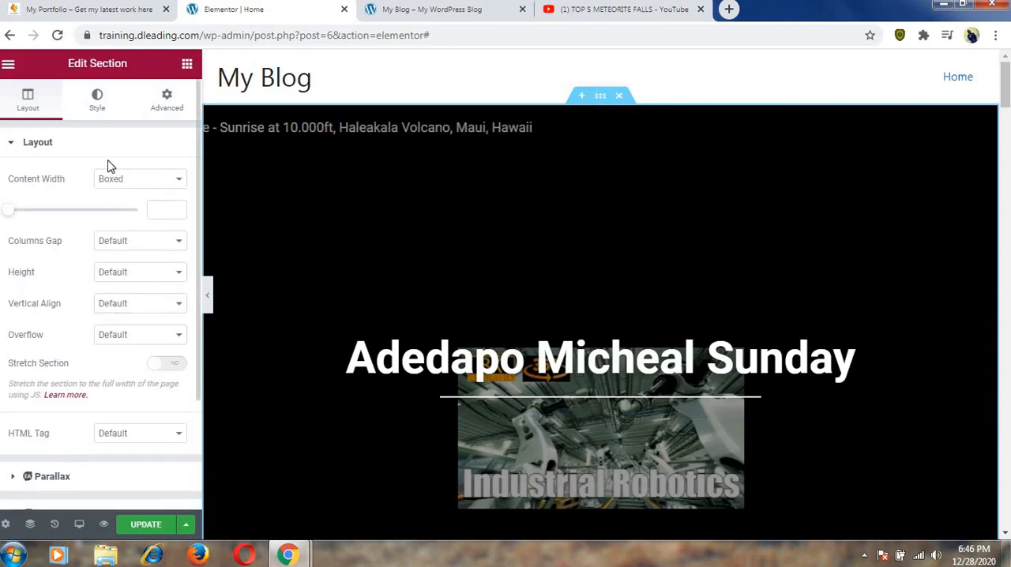
pyautogui.click(99, 109)
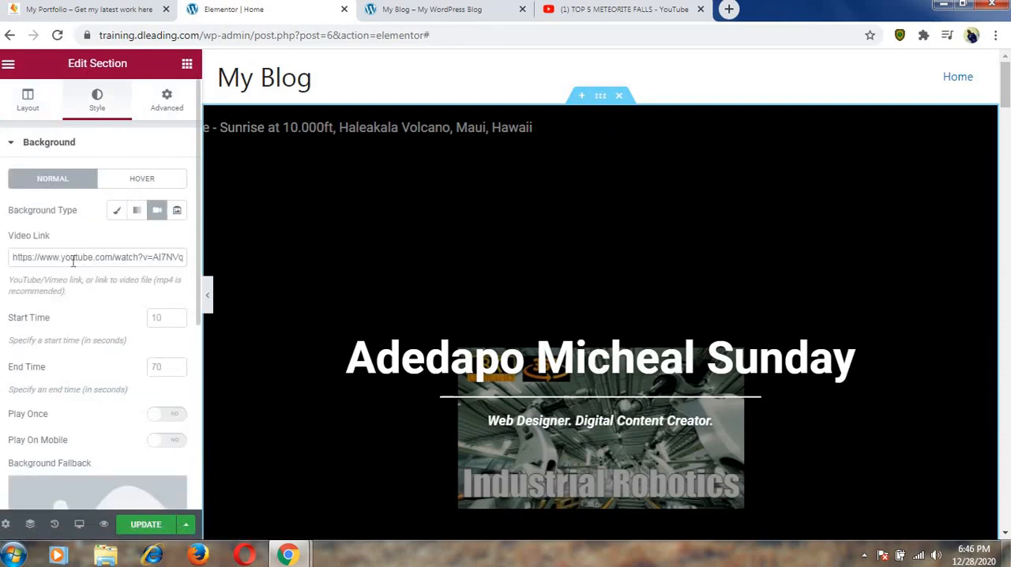
pyautogui.moveTo(11, 261); pyautogui.dragTo(187, 258)
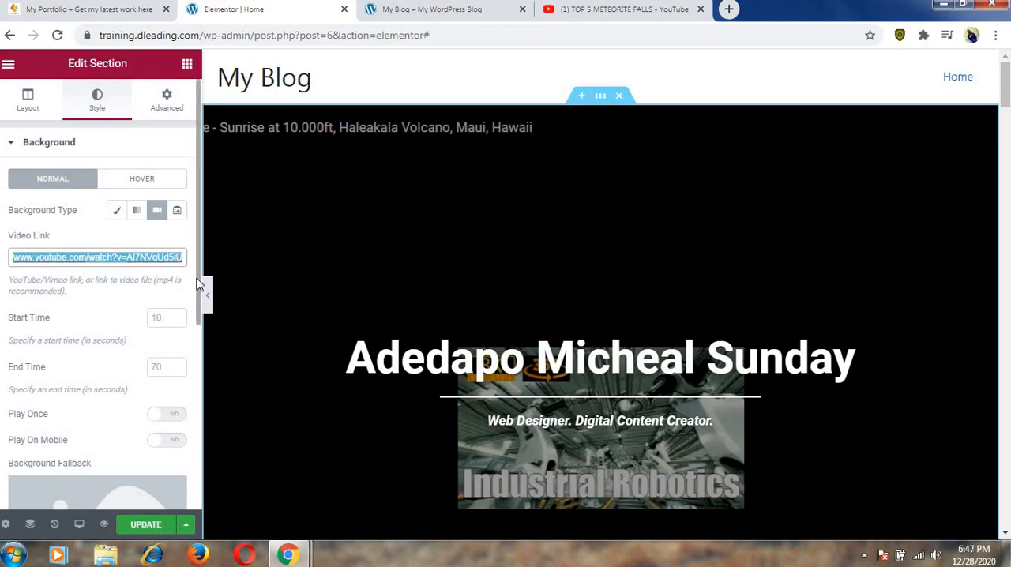
pyautogui.scroll(-3, 200, 284)
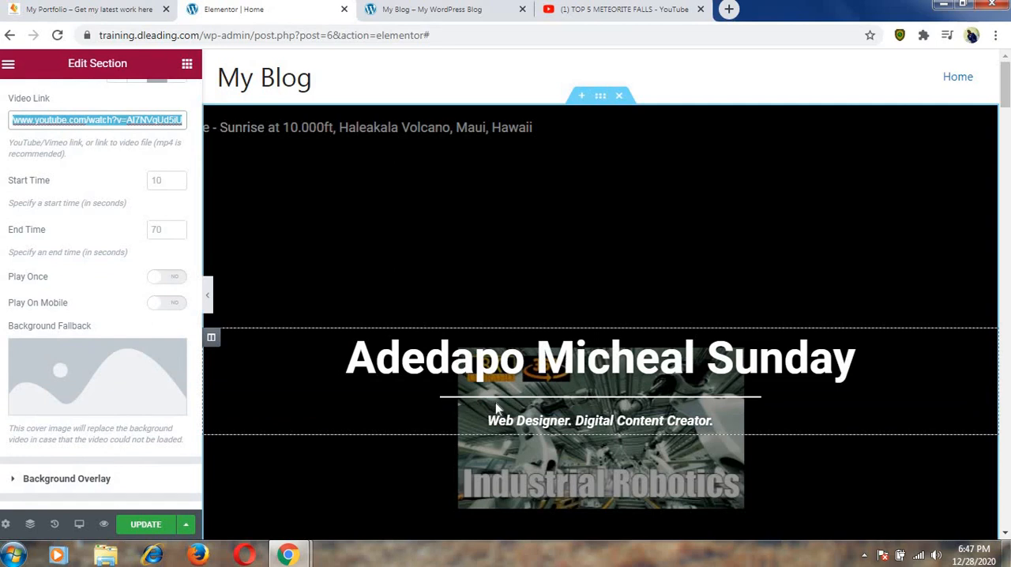
pyautogui.moveTo(121, 377)
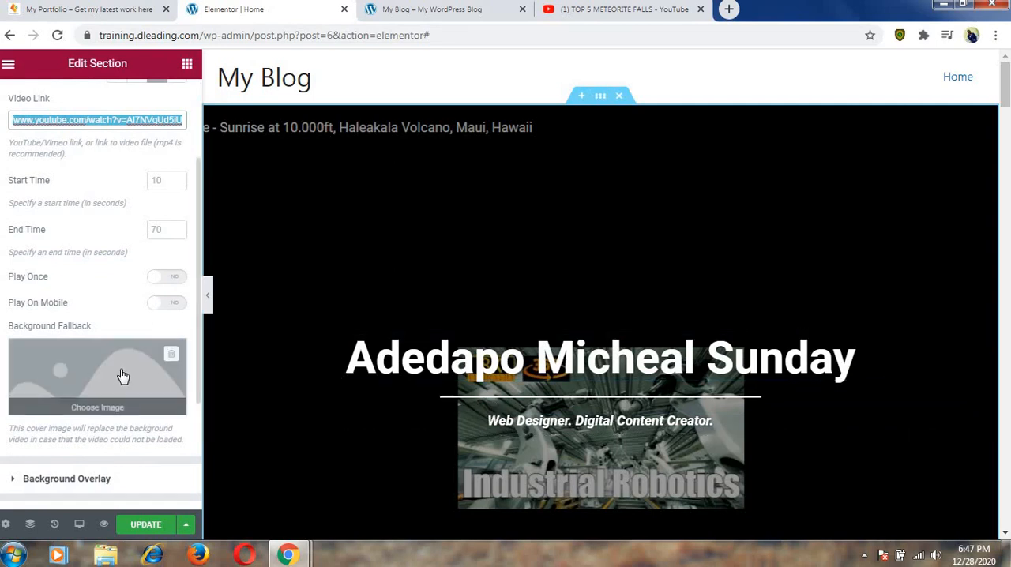
pyautogui.click(112, 411)
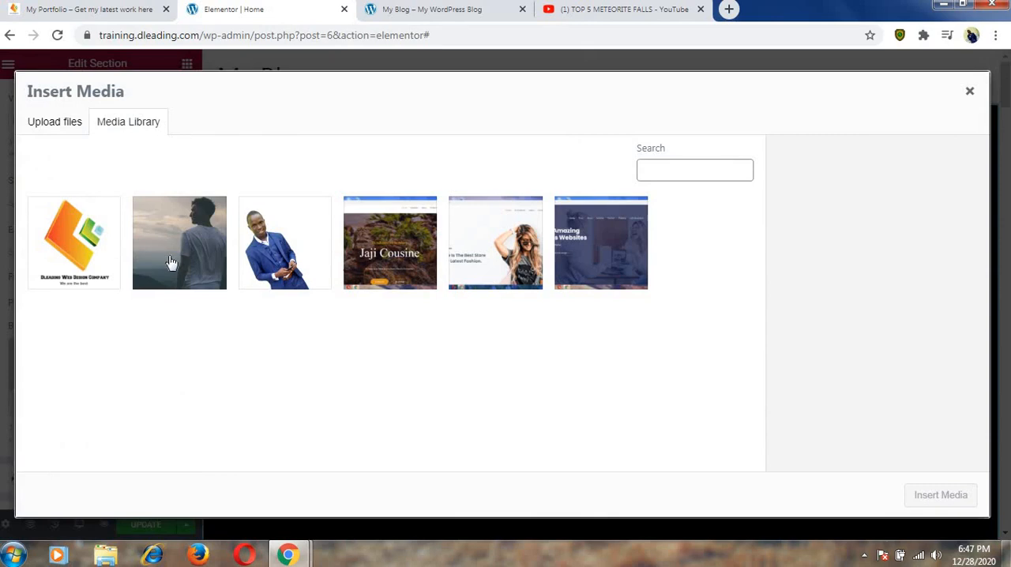
pyautogui.click(171, 262)
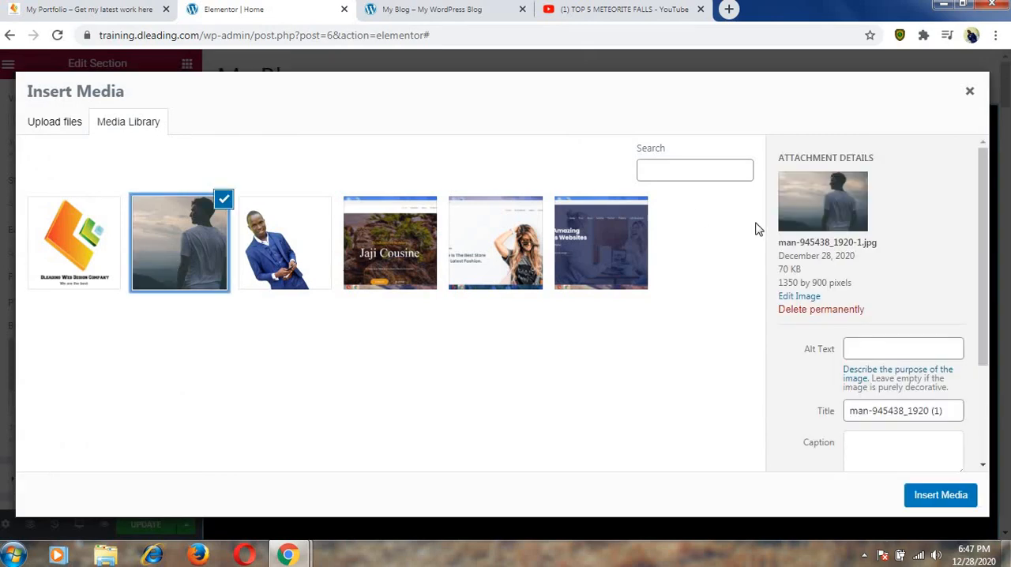
pyautogui.click(925, 494)
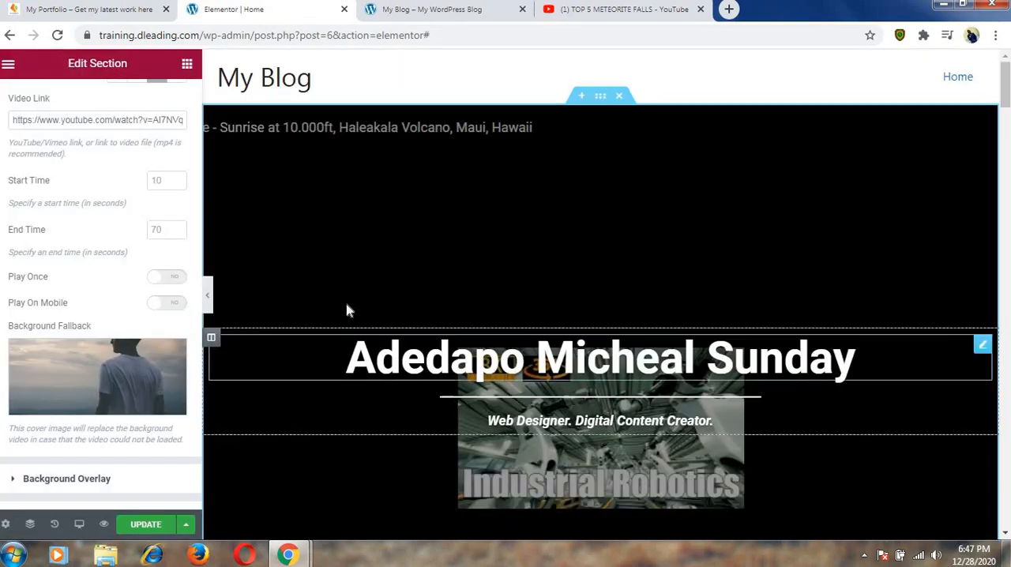
pyautogui.click(150, 525)
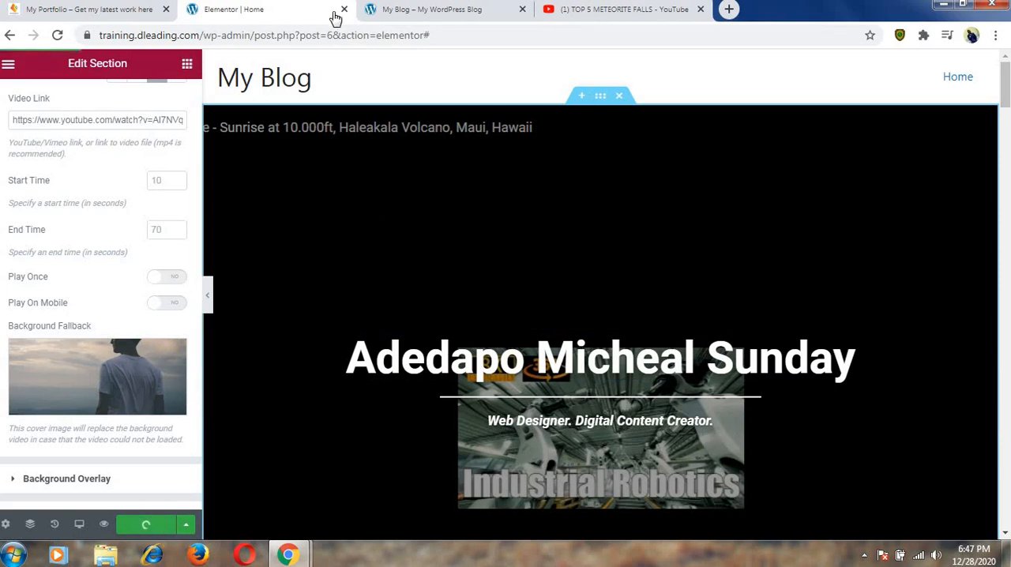
# Open the Home page on the live site and check its hero section.
pyautogui.click(399, 11)
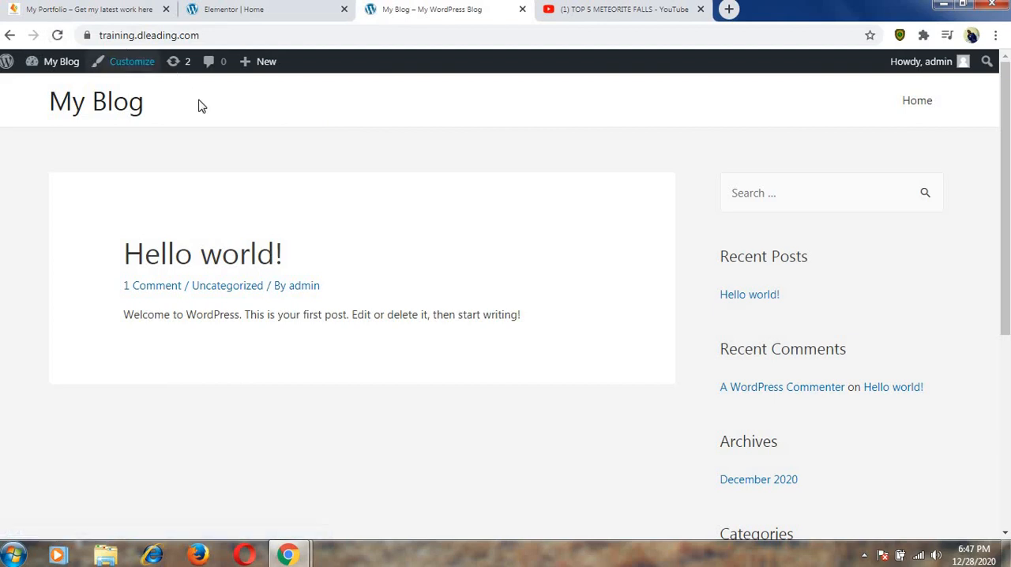
pyautogui.click(270, 10)
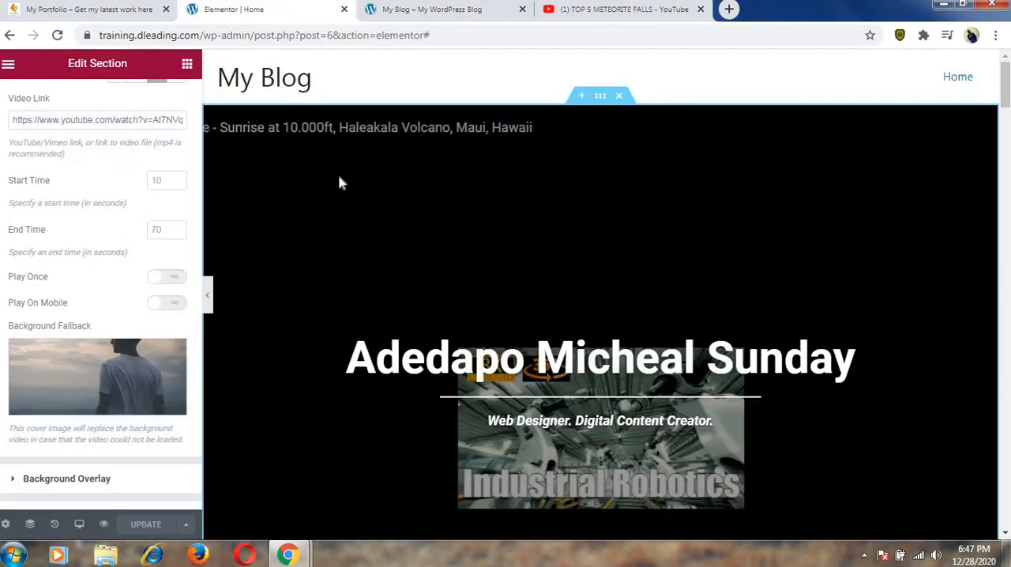
pyautogui.click(402, 11)
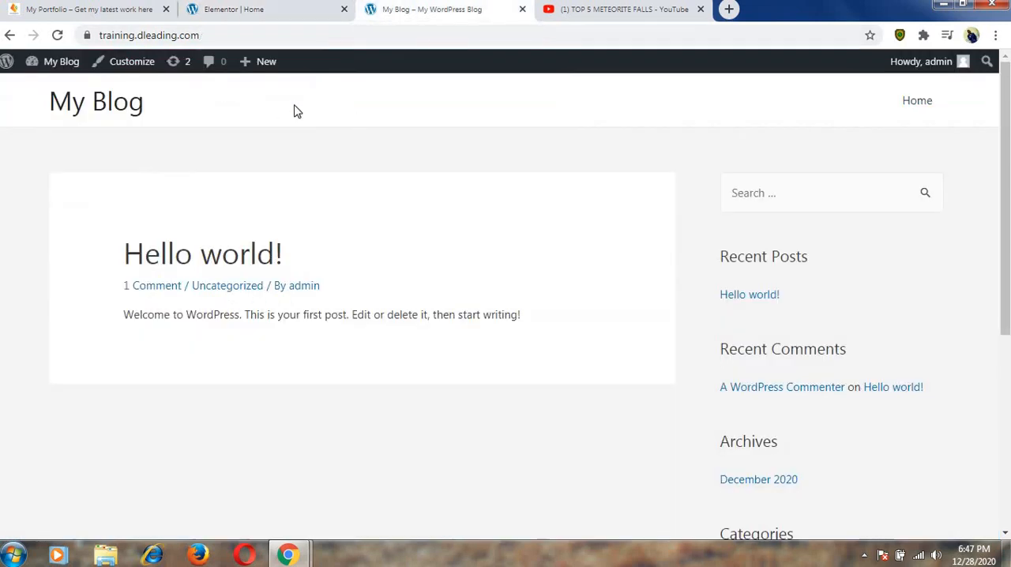
pyautogui.click(922, 103)
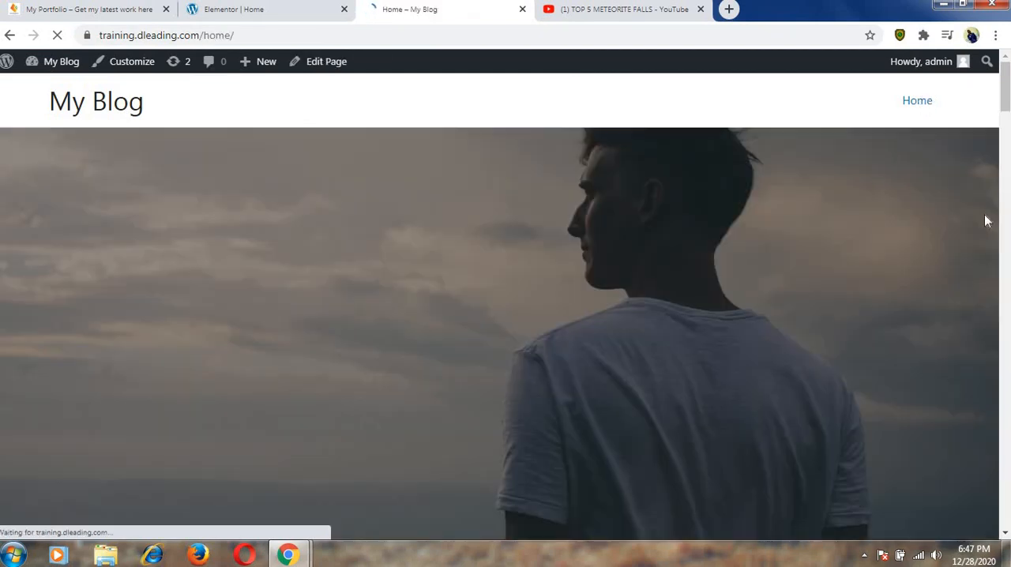
pyautogui.moveTo(1007, 107); pyautogui.dragTo(1008, 133)
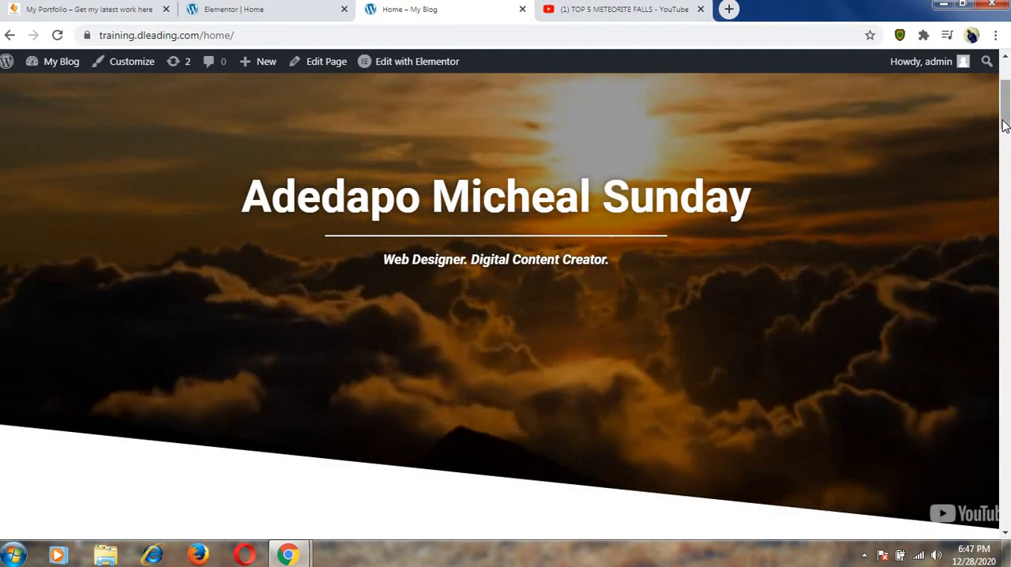
pyautogui.moveTo(1006, 126); pyautogui.dragTo(1006, 108)
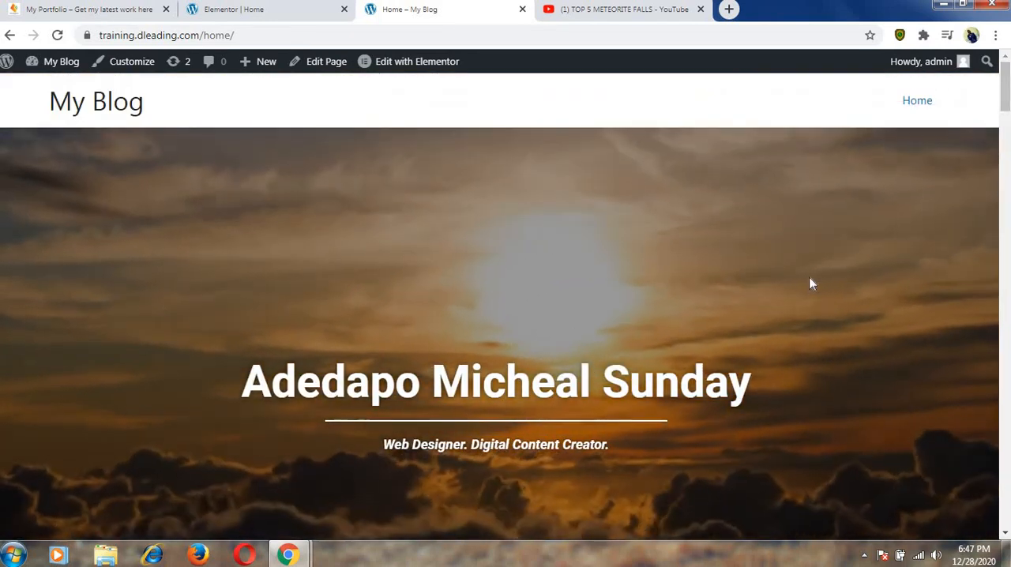
pyautogui.scroll(-2, 1003, 106)
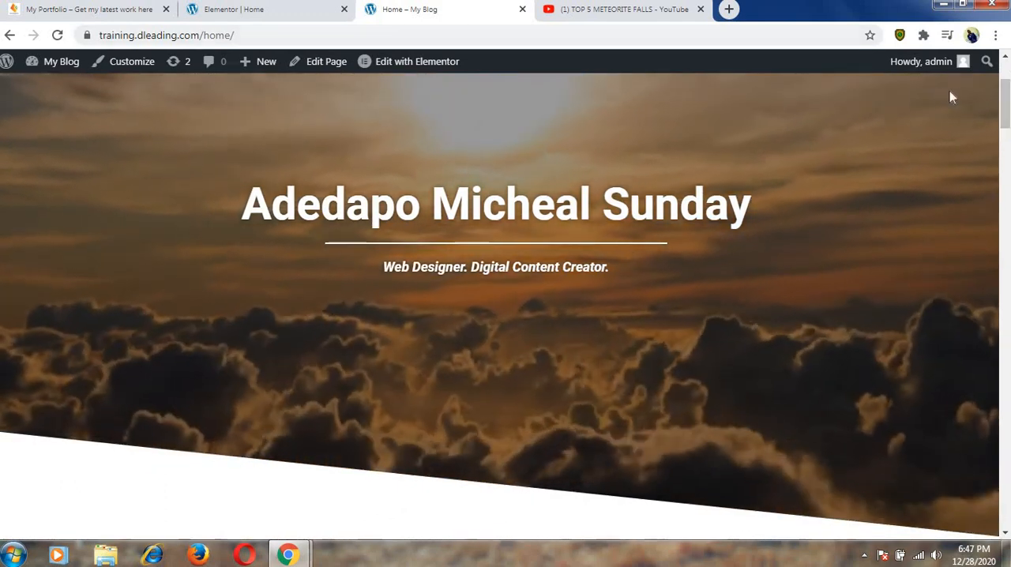
pyautogui.moveTo(1006, 111); pyautogui.dragTo(1005, 69)
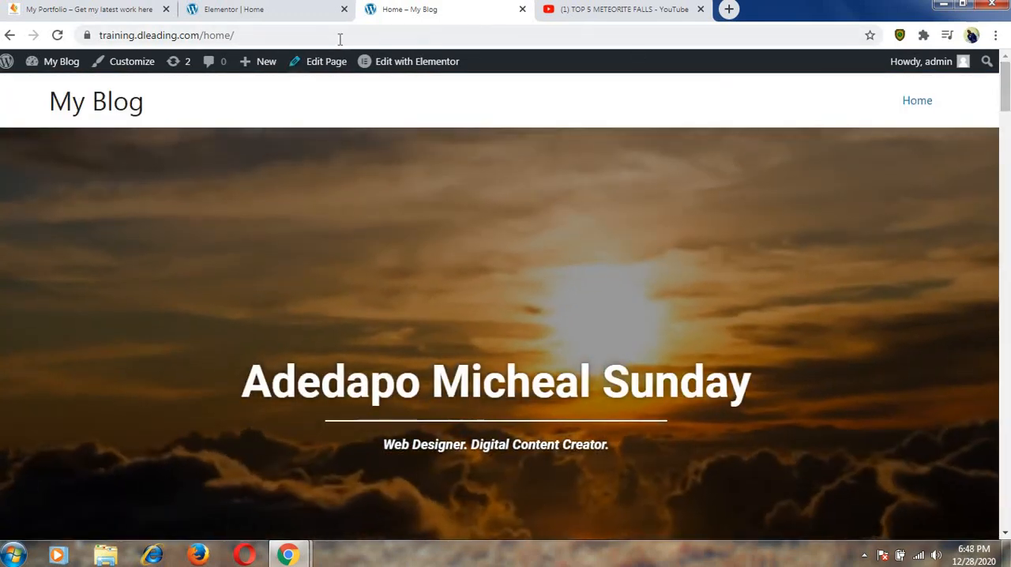
pyautogui.click(339, 39)
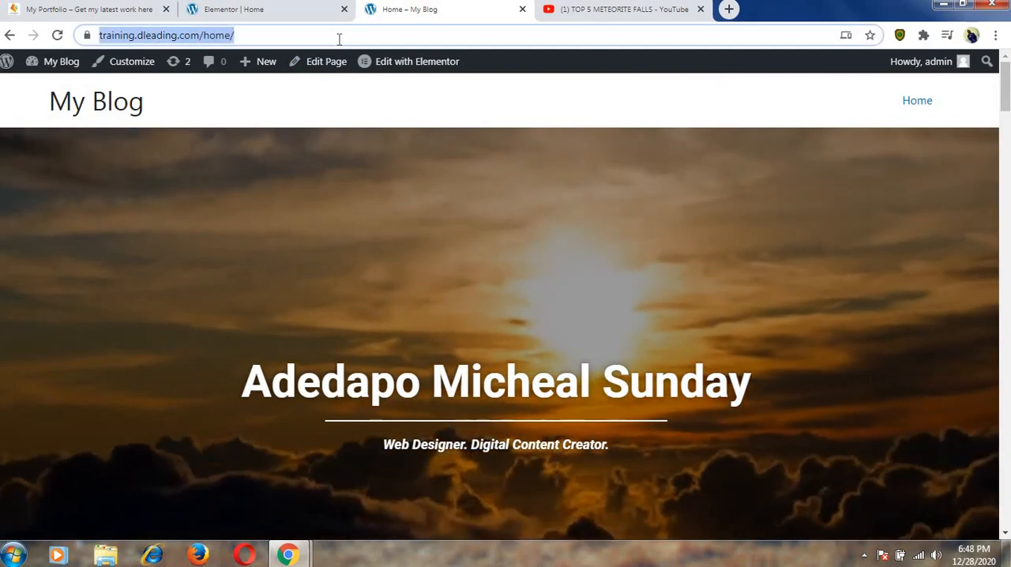
pyautogui.click(339, 39)
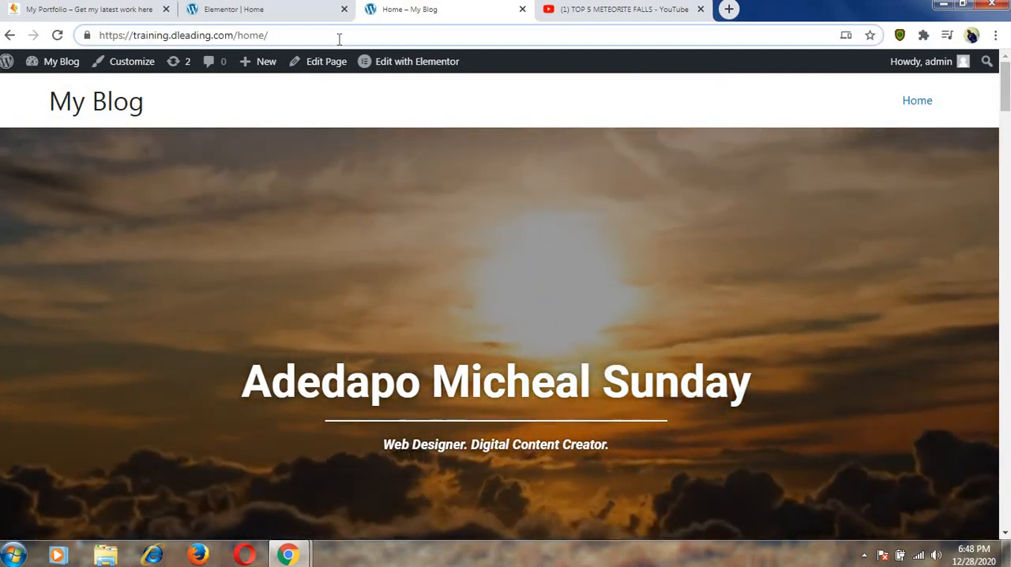
pyautogui.press('BackSpace')
pyautogui.press('BackSpace')
pyautogui.press('BackSpace')
pyautogui.press('BackSpace')
pyautogui.press('BackSpace')
pyautogui.press('BackSpace')
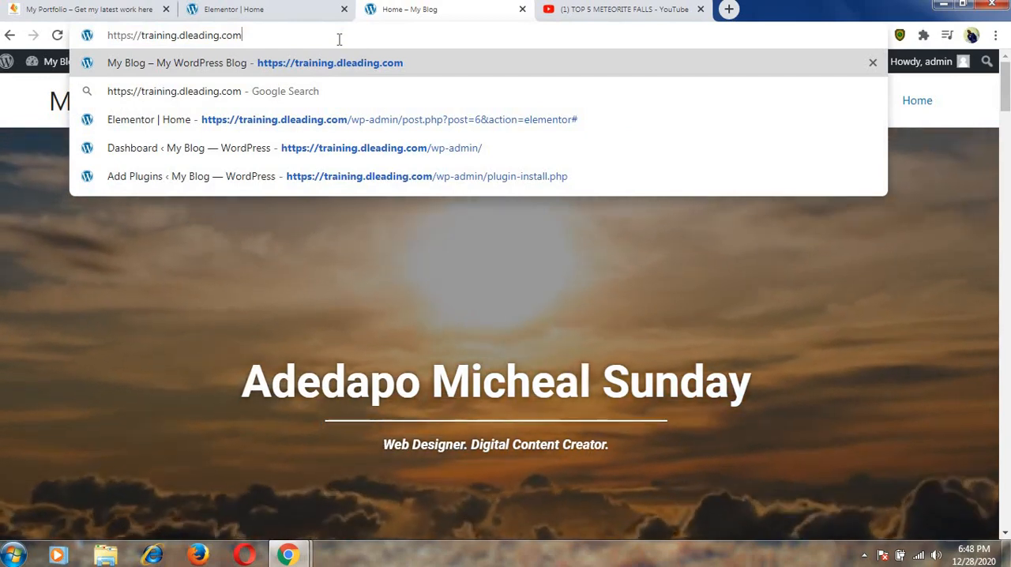
pyautogui.press('Return')
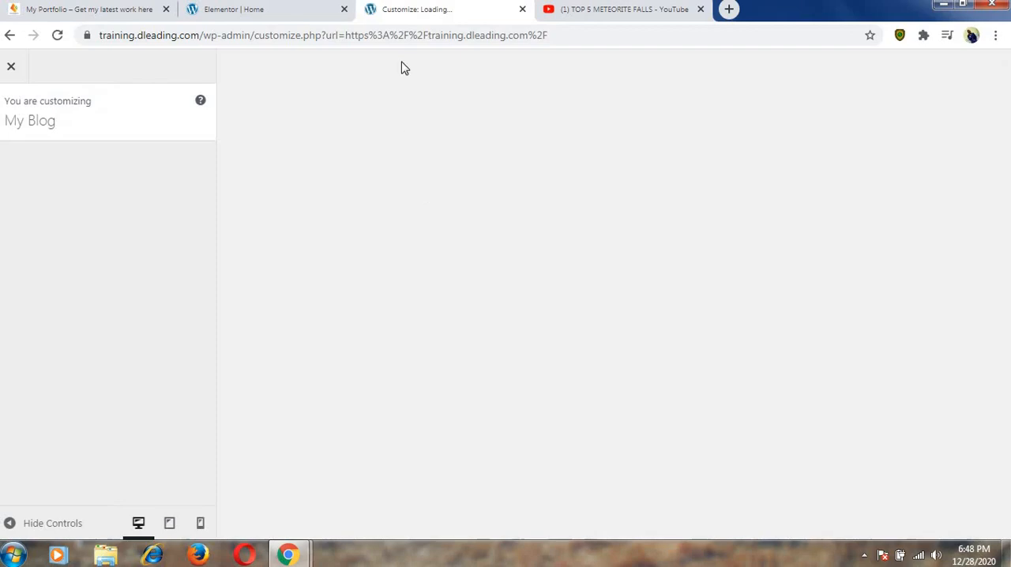
# In the site customizer's homepage settings, make the homepage a static page using Home and publish the change.
pyautogui.scroll(-2, 100, 206)
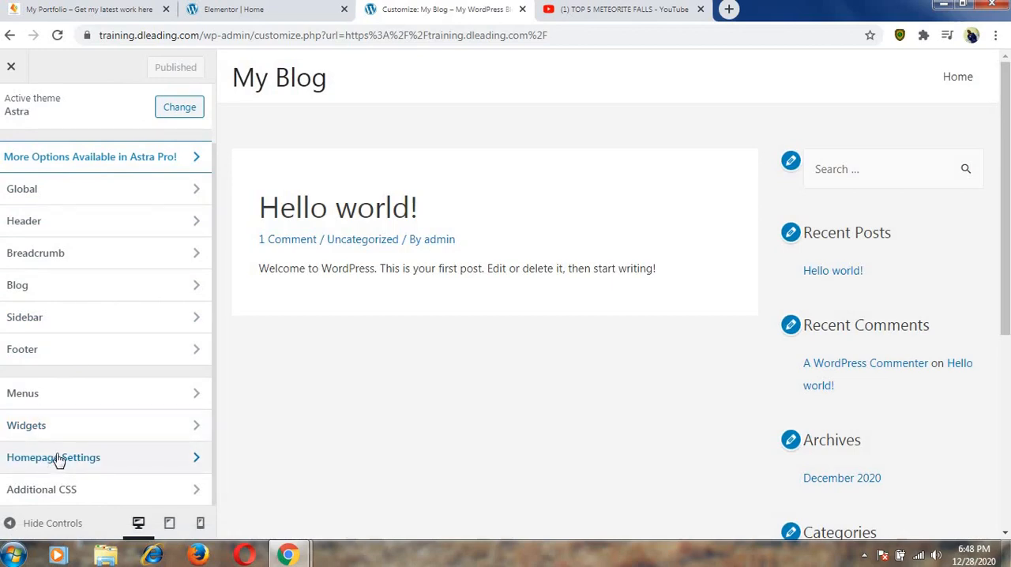
pyautogui.click(68, 458)
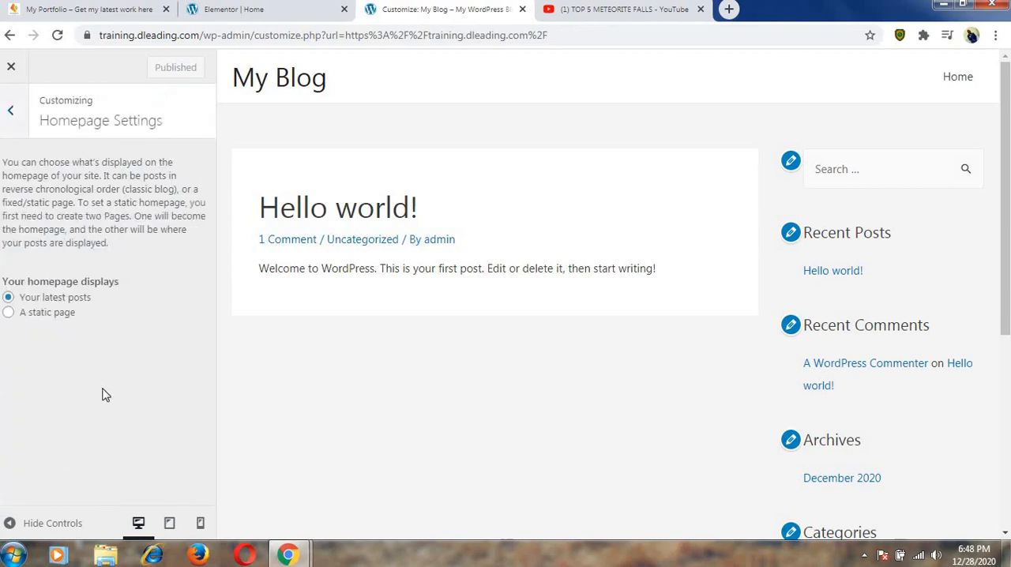
pyautogui.click(43, 316)
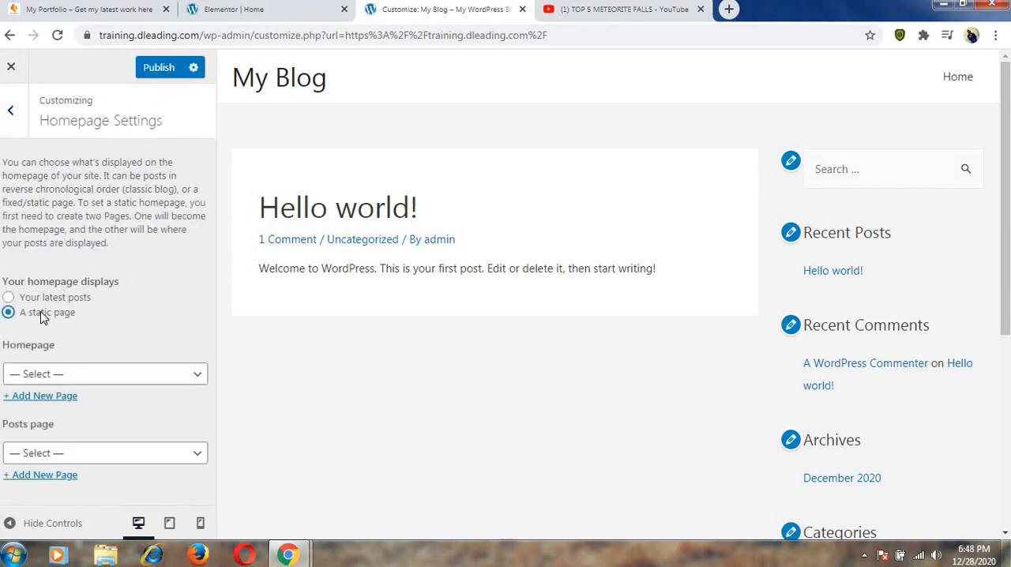
pyautogui.click(94, 376)
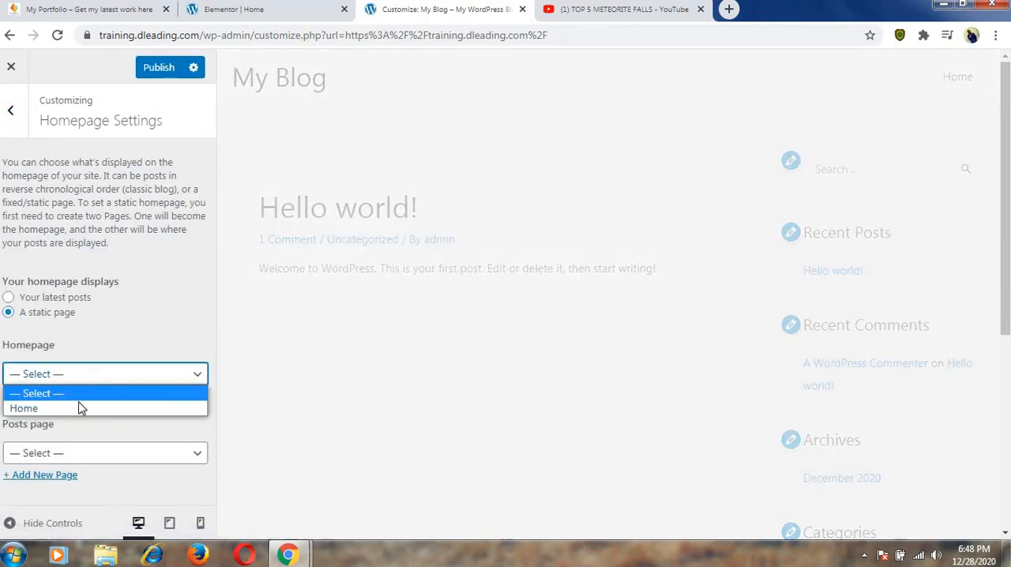
pyautogui.click(75, 409)
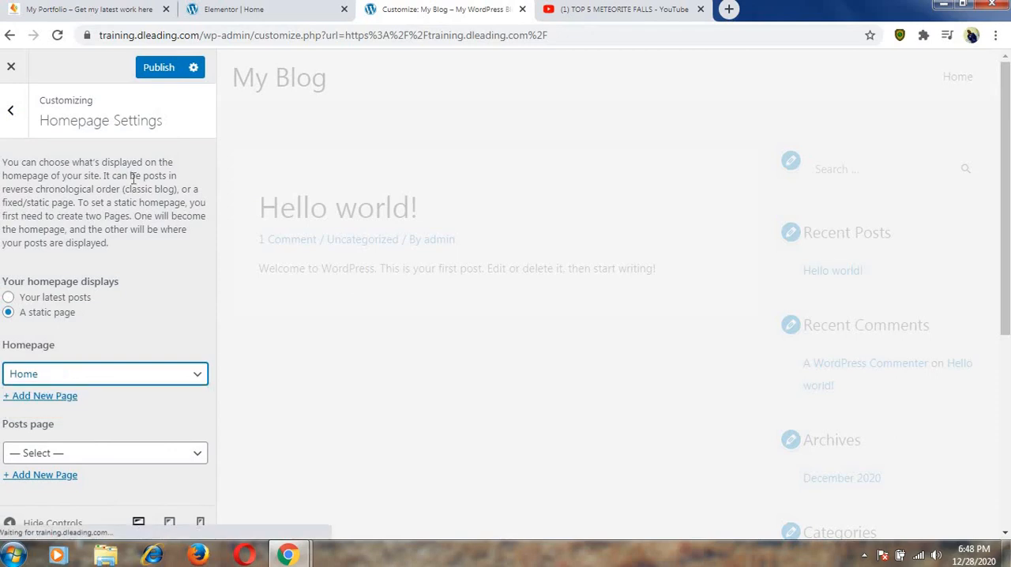
pyautogui.click(157, 68)
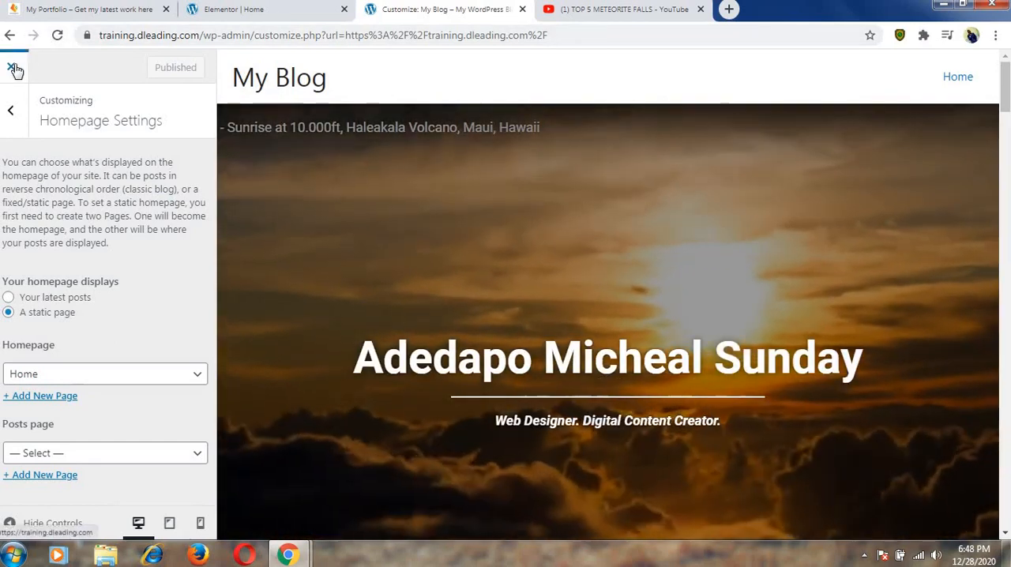
# Leave the customizer and reload training.dleading.com to check its front page.
pyautogui.click(15, 68)
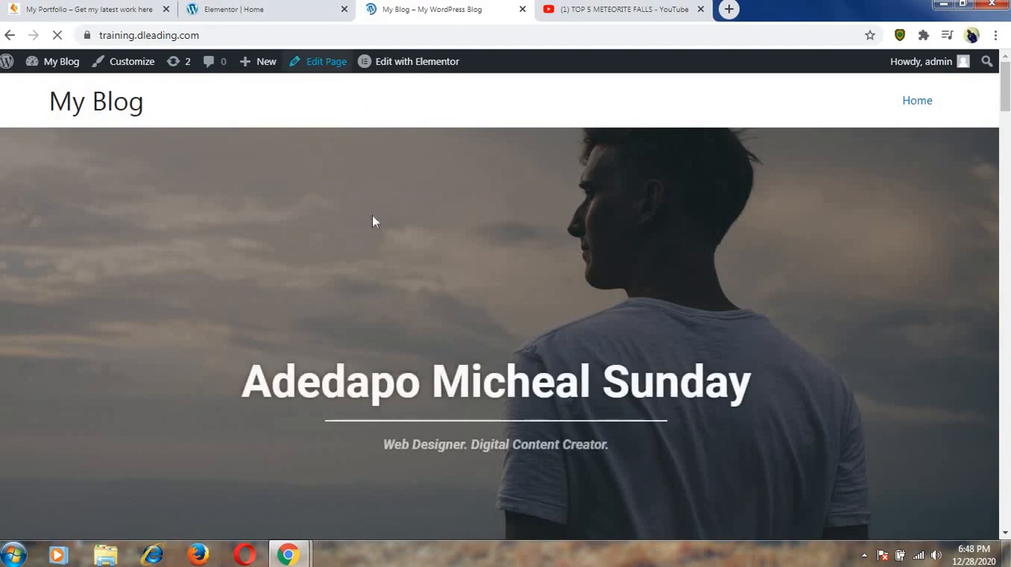
pyautogui.click(221, 30)
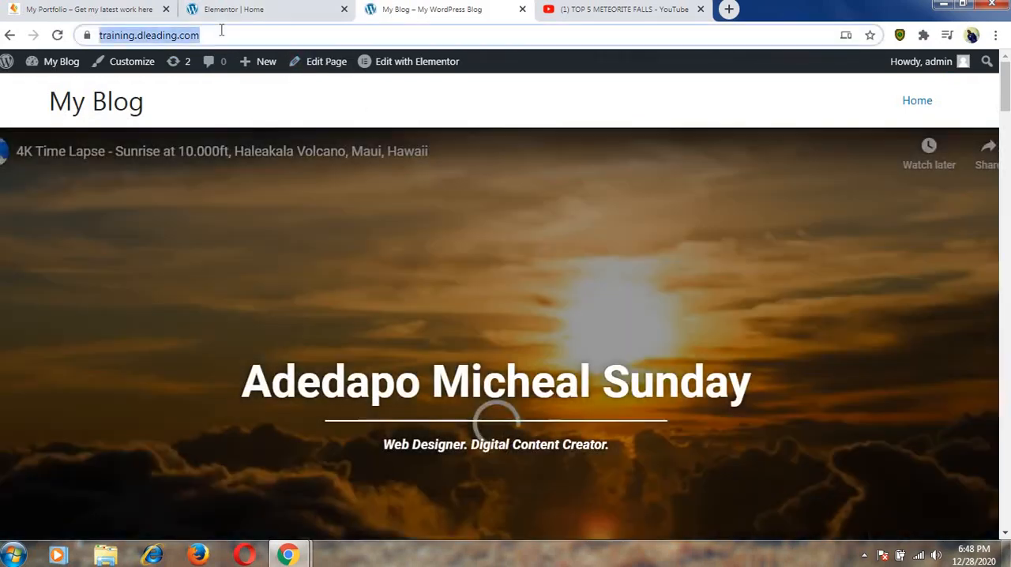
pyautogui.press('Return')
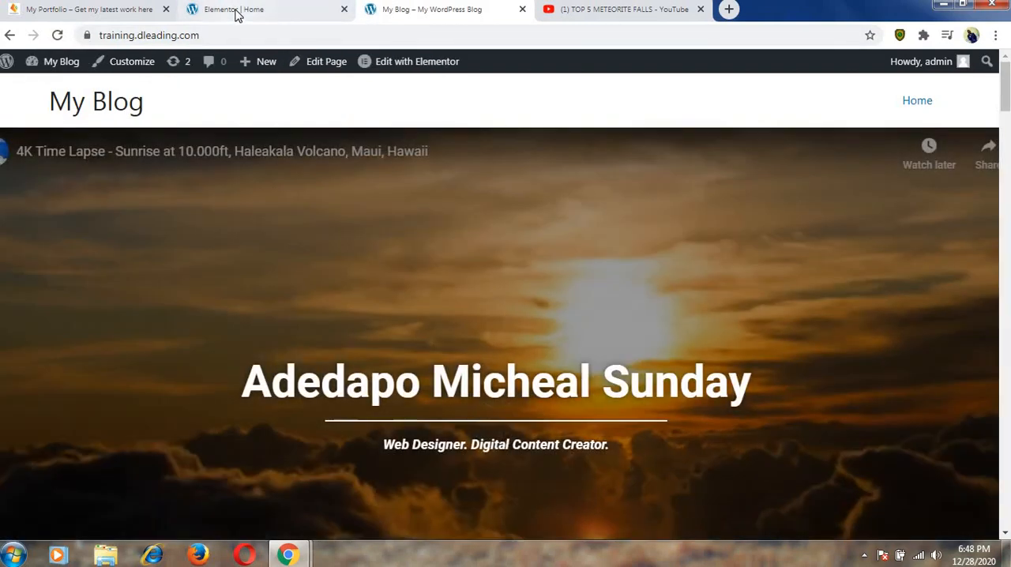
# In the Elementor editor, replace the About Me section's placeholder image with IMG_20201004_125736_8-removebg-preview.png from the media library.
pyautogui.click(235, 10)
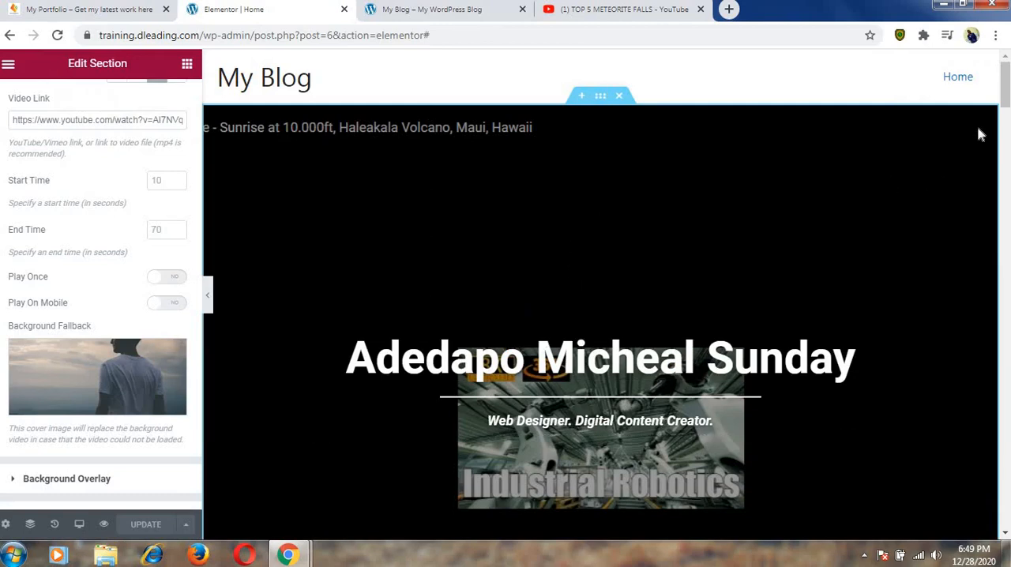
pyautogui.moveTo(1006, 97); pyautogui.dragTo(1007, 149)
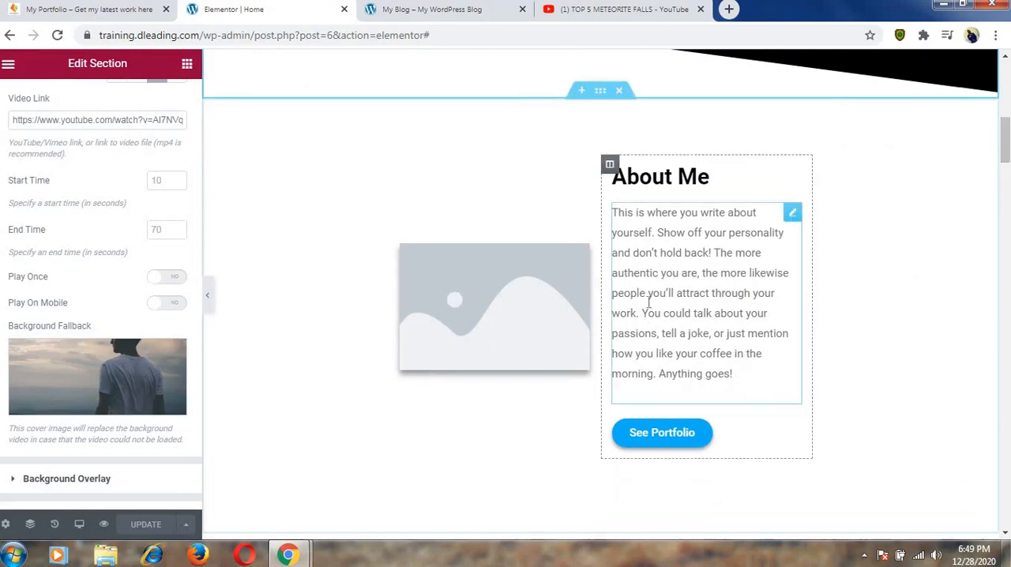
pyautogui.click(531, 319)
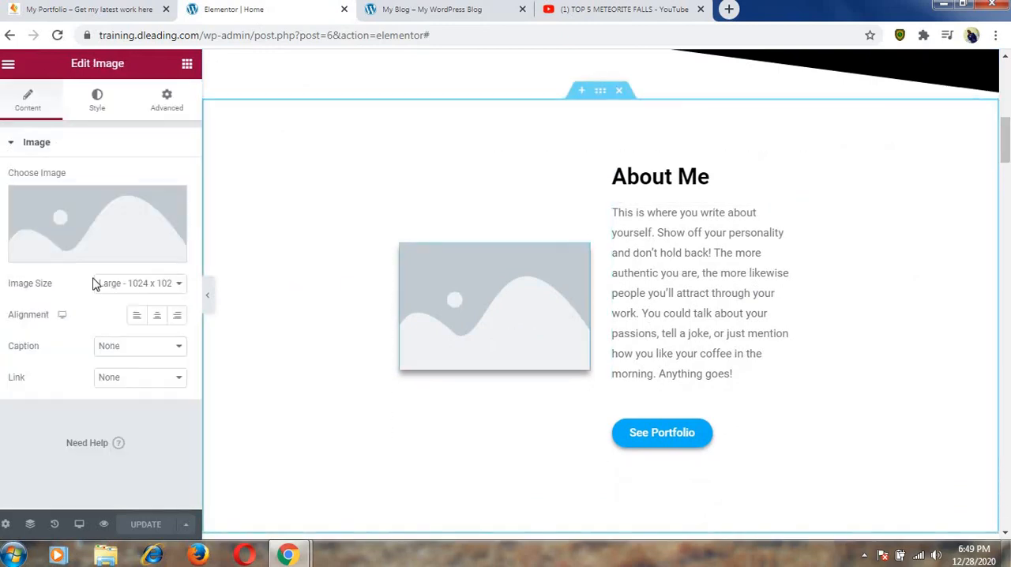
pyautogui.click(84, 255)
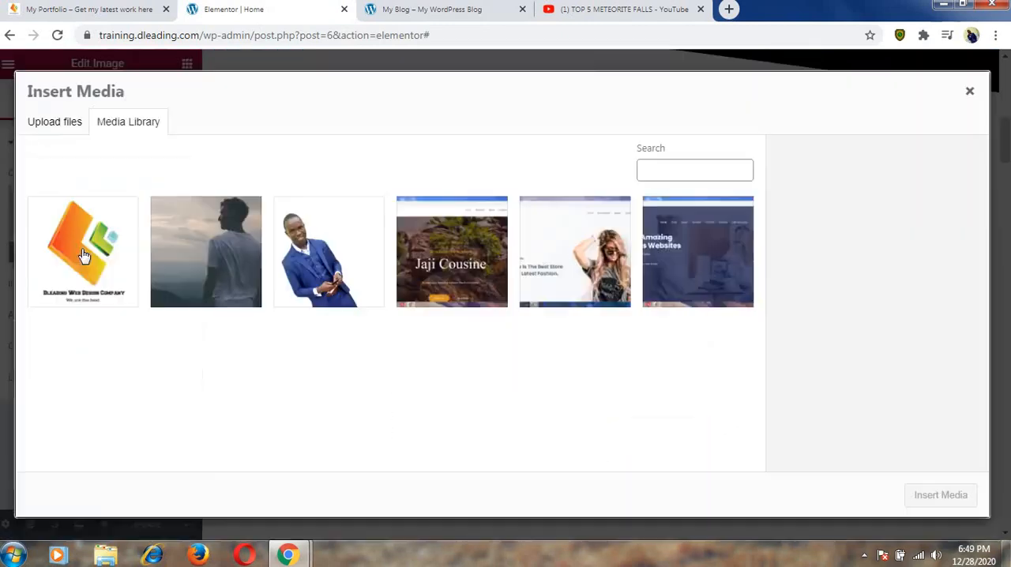
pyautogui.click(267, 257)
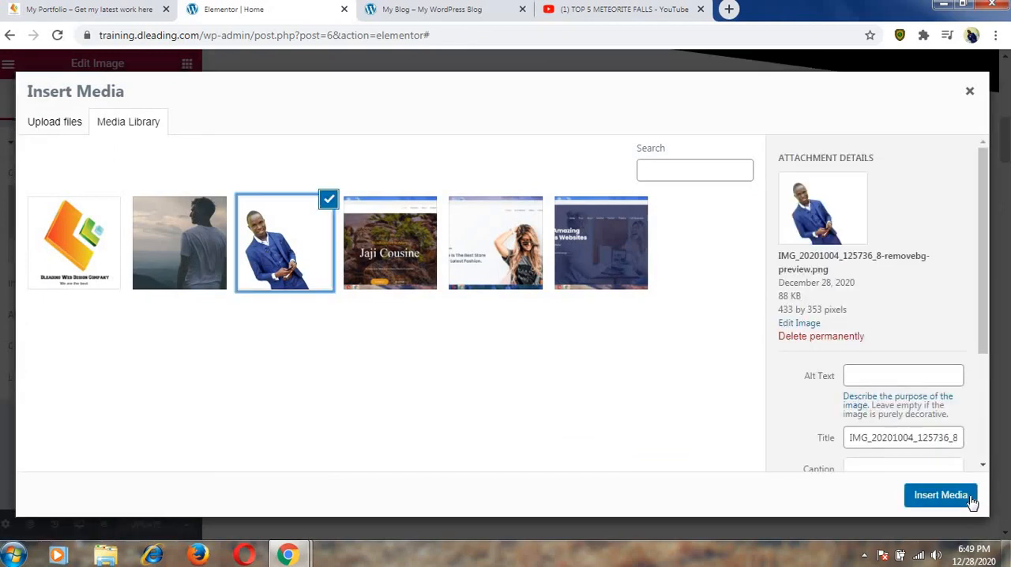
pyautogui.click(940, 495)
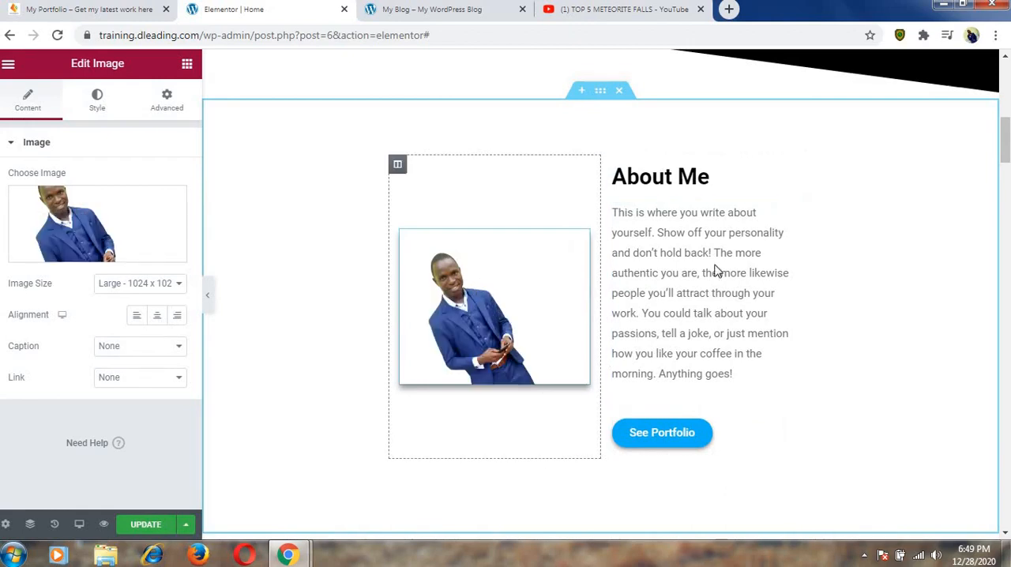
# Open the About Me paragraph for editing and look over the section down to its button.
pyautogui.click(677, 253)
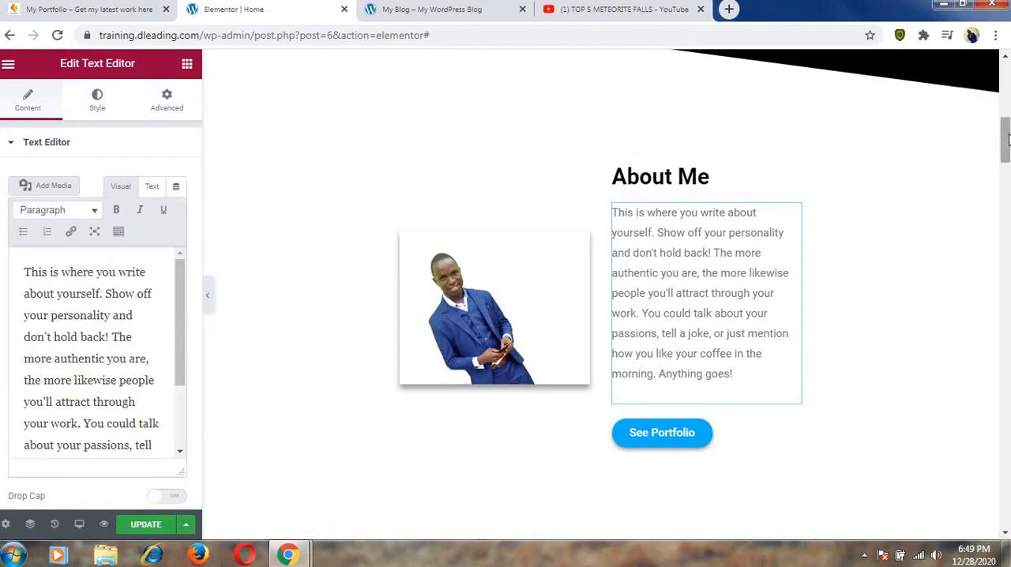
pyautogui.scroll(-2, 1005, 138)
pyautogui.scroll(2, 1006, 138)
pyautogui.moveTo(1006, 138); pyautogui.dragTo(977, 161)
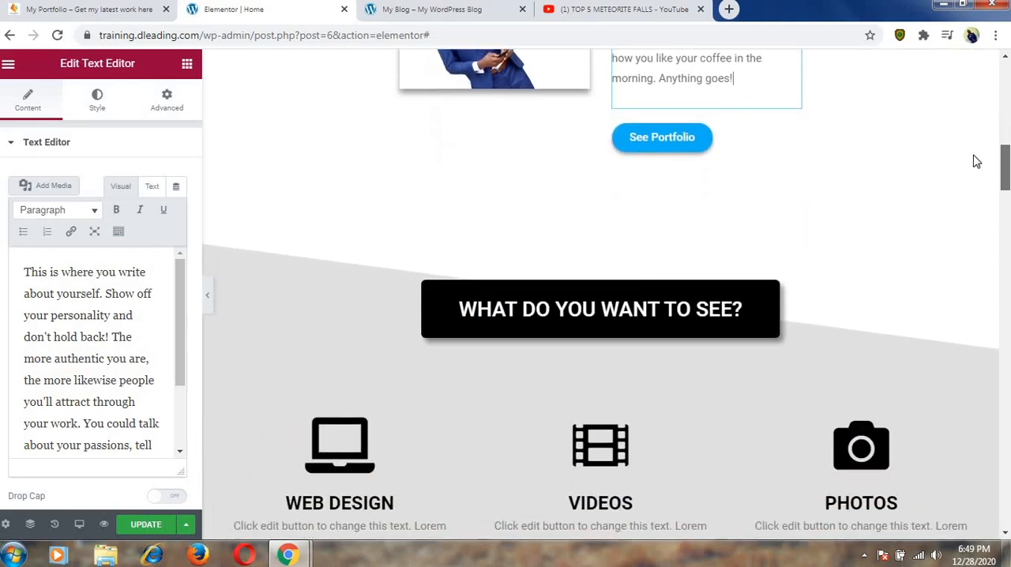
# Test the See Portfolio button's link and inspect the menu anchor above the Videos section.
pyautogui.click(703, 140)
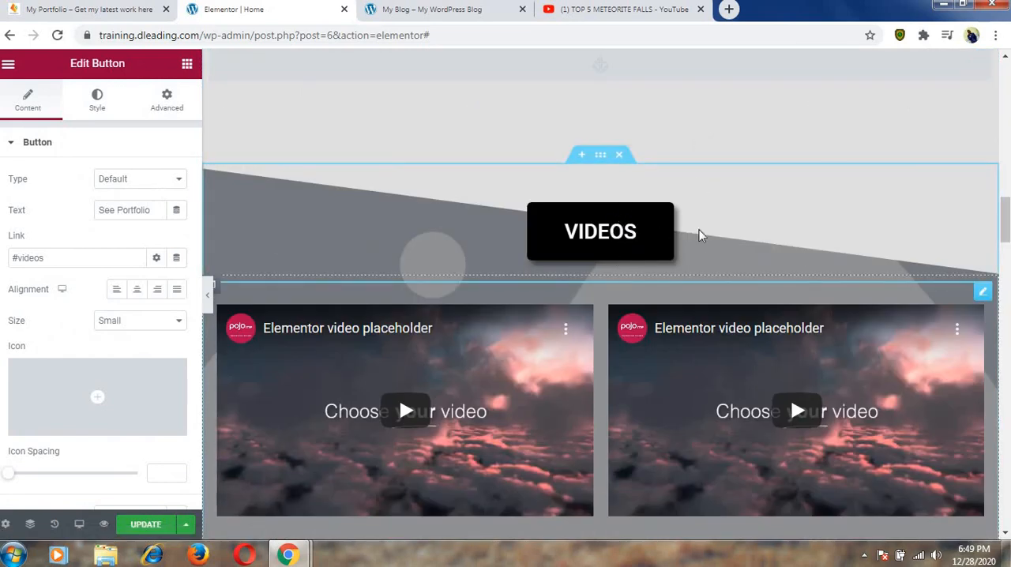
pyautogui.moveTo(1006, 203); pyautogui.dragTo(1002, 177)
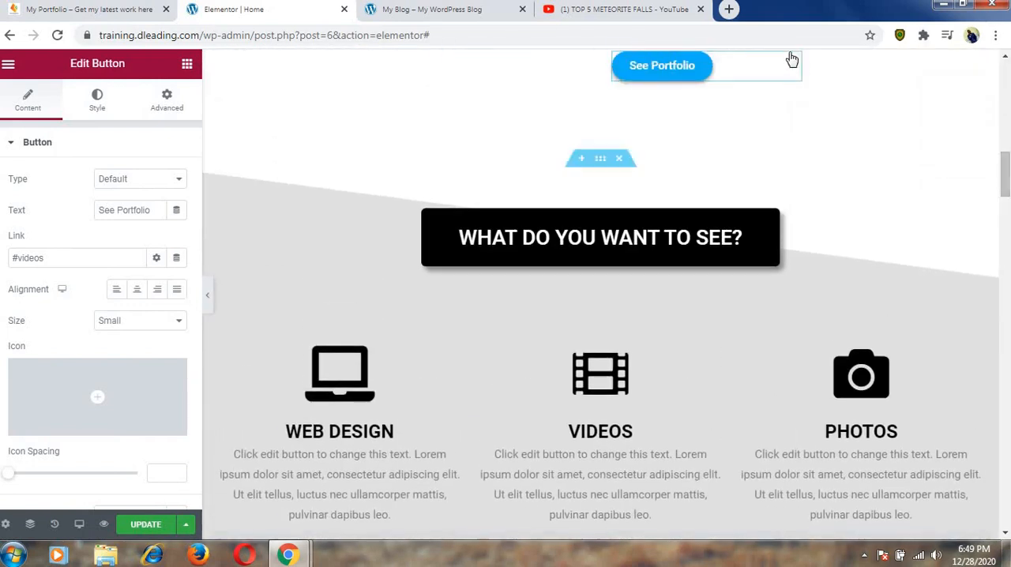
pyautogui.click(703, 70)
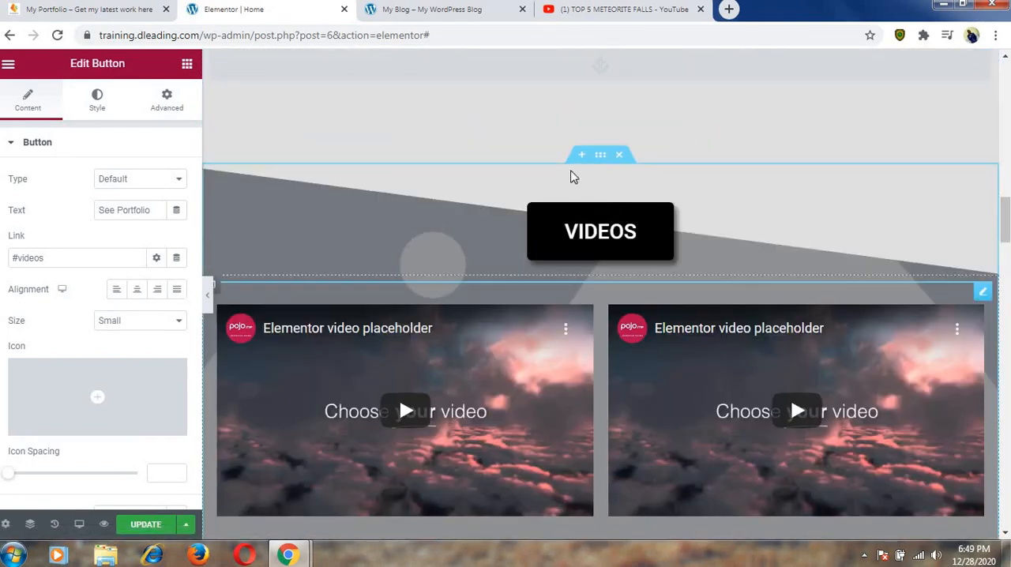
pyautogui.click(619, 75)
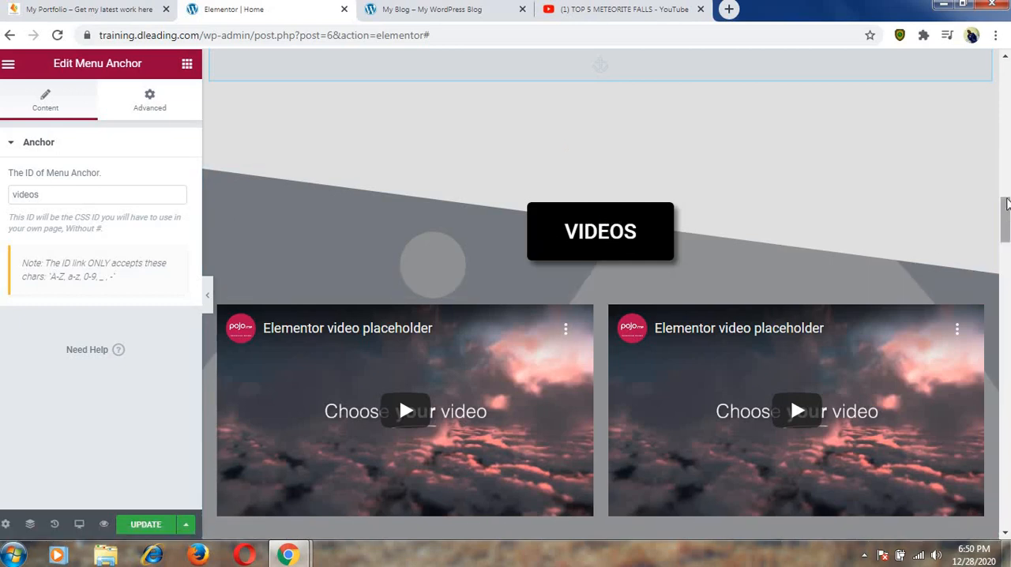
# Return to the About Me paragraph and review its full placeholder text in the text editor.
pyautogui.scroll(5, 1007, 204)
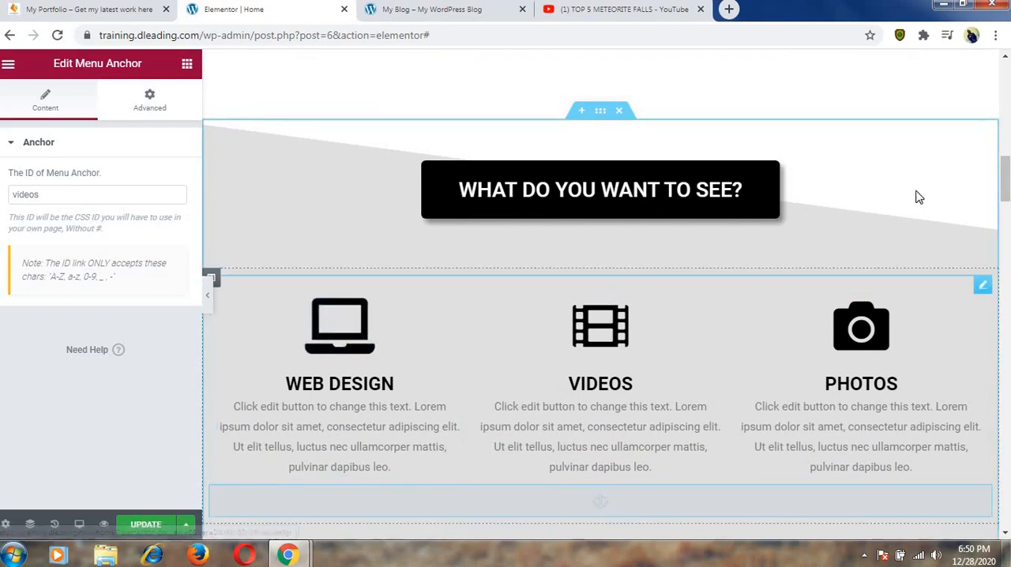
pyautogui.moveTo(1006, 187); pyautogui.dragTo(1005, 170)
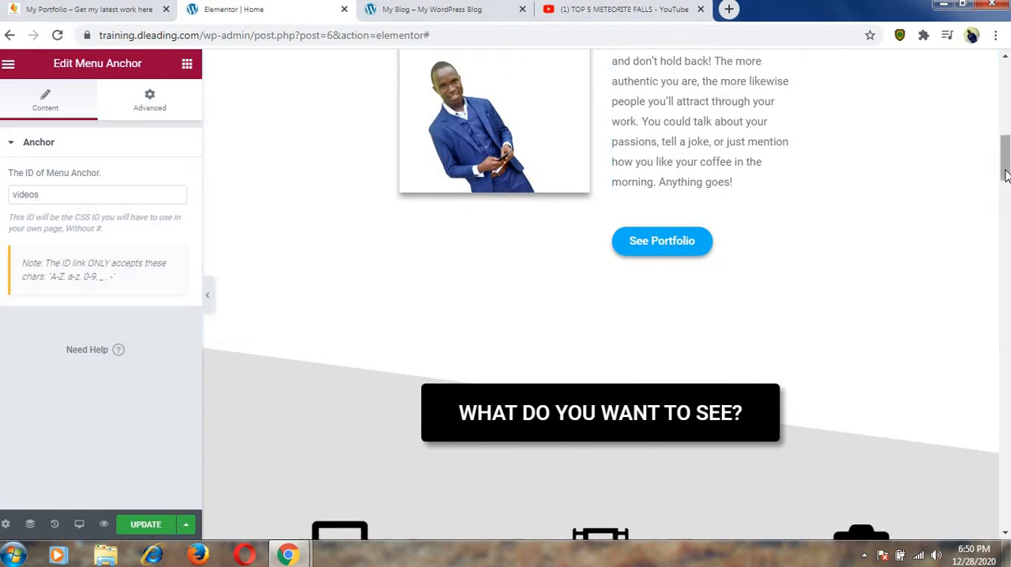
pyautogui.moveTo(1004, 186); pyautogui.dragTo(1002, 172)
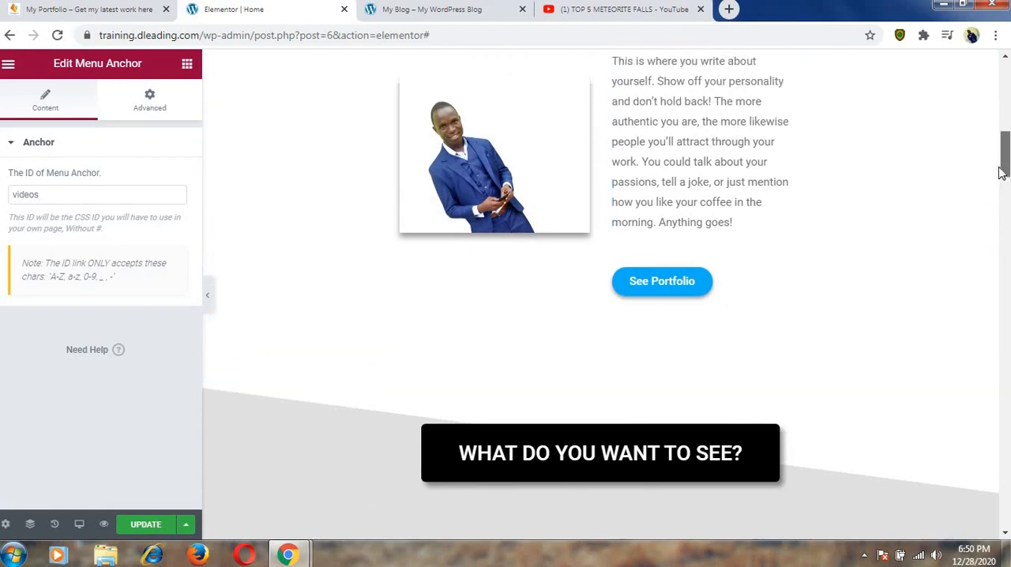
pyautogui.click(737, 122)
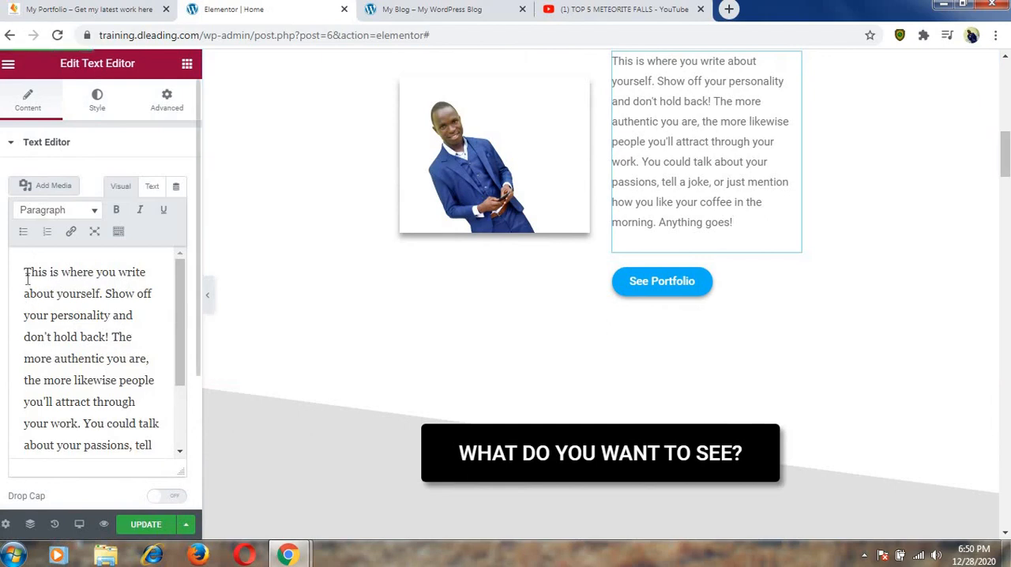
pyautogui.moveTo(24, 271); pyautogui.dragTo(134, 443)
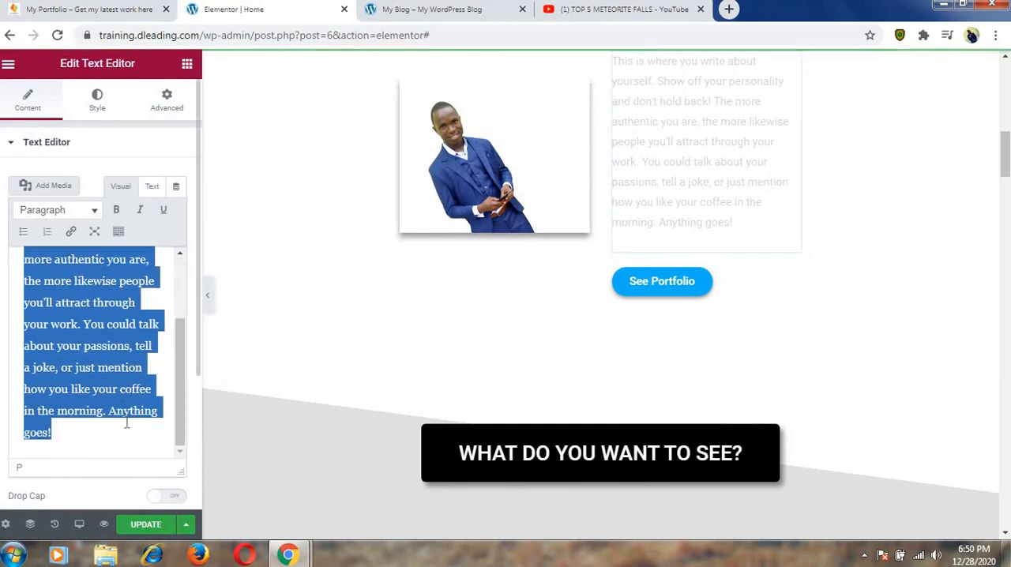
pyautogui.click(126, 425)
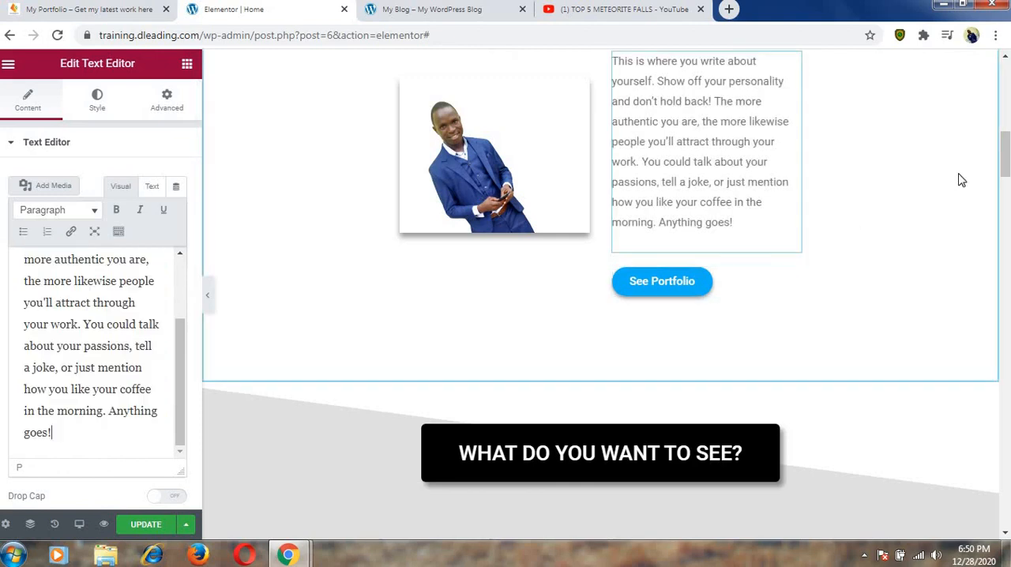
# Retitle the VIDEOS icon box under "What Do You Want To See?" as "Digital Content Creator" and copy the new title.
pyautogui.scroll(-4, 807, 159)
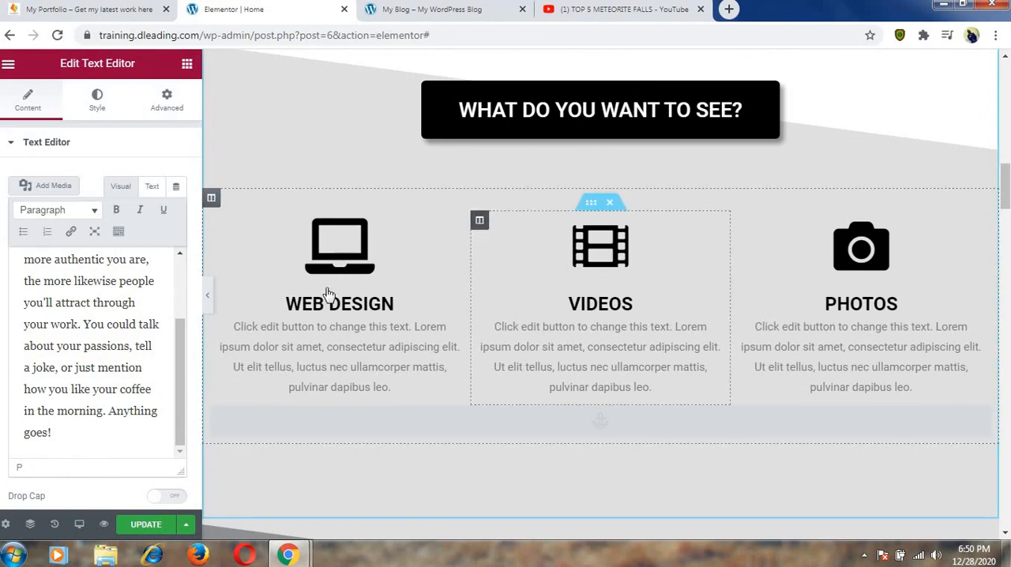
pyautogui.click(601, 302)
pyautogui.scroll(-1, 601, 301)
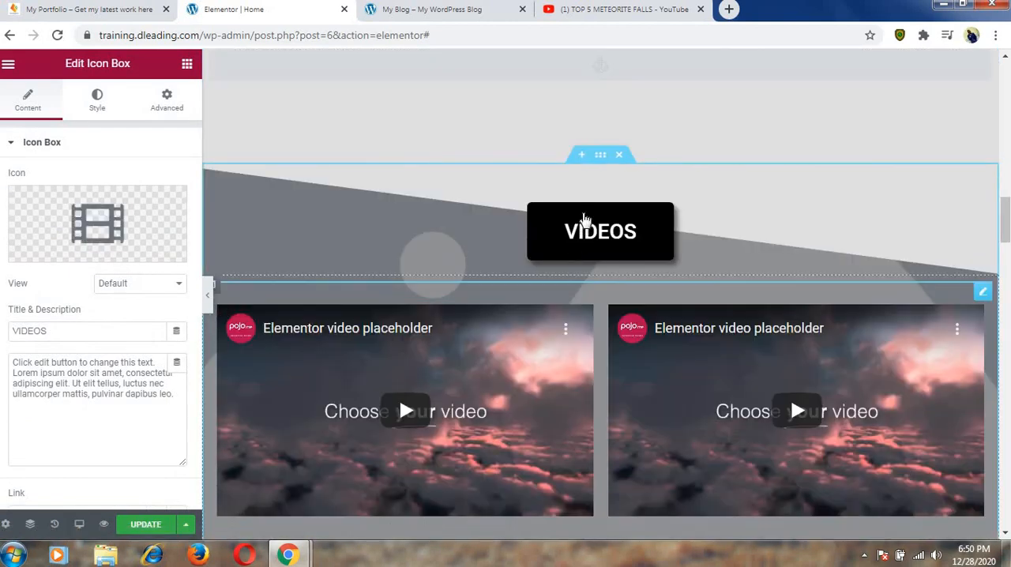
pyautogui.moveTo(1007, 221); pyautogui.dragTo(1007, 195)
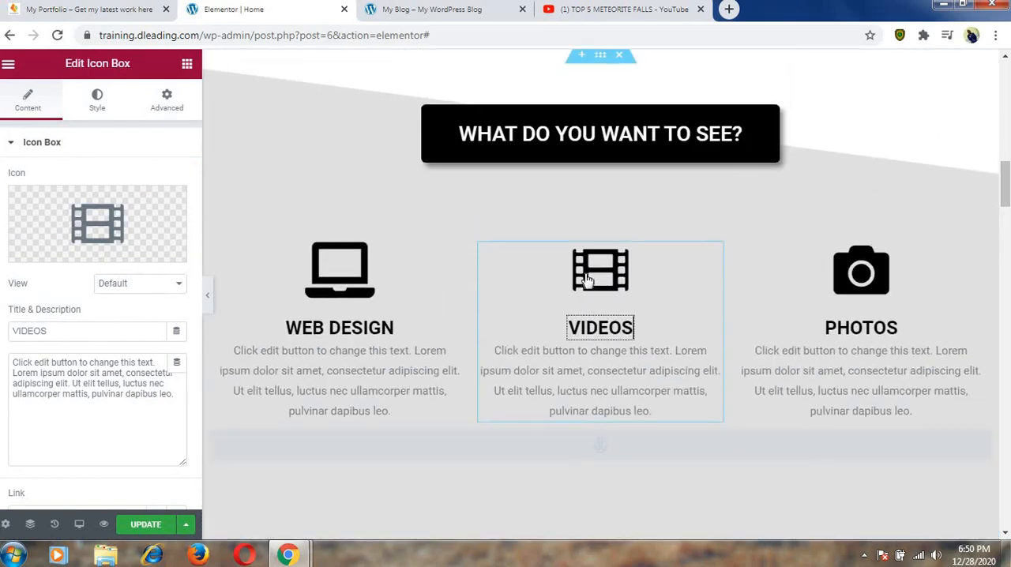
pyautogui.click(41, 332)
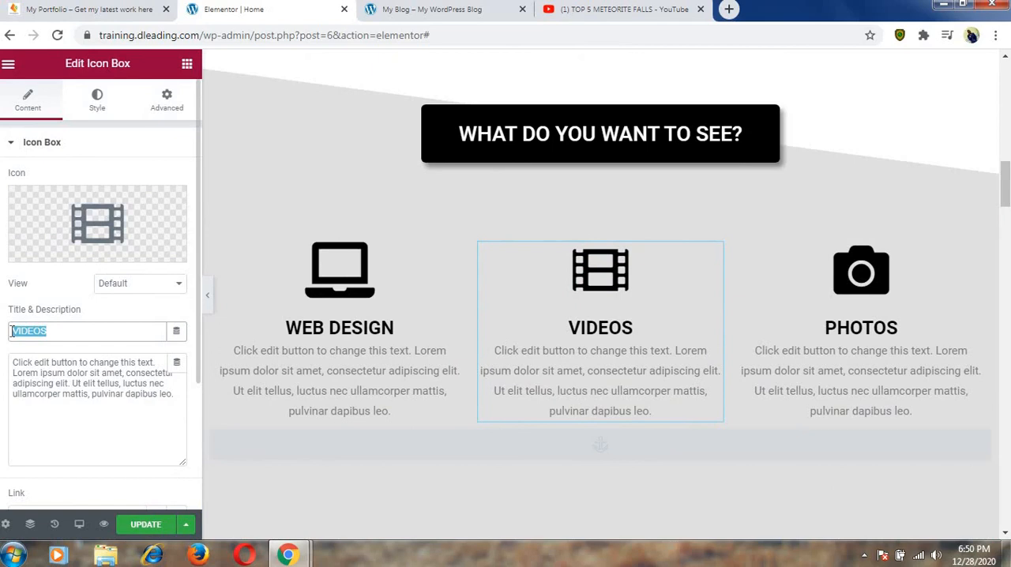
pyautogui.write('digi')
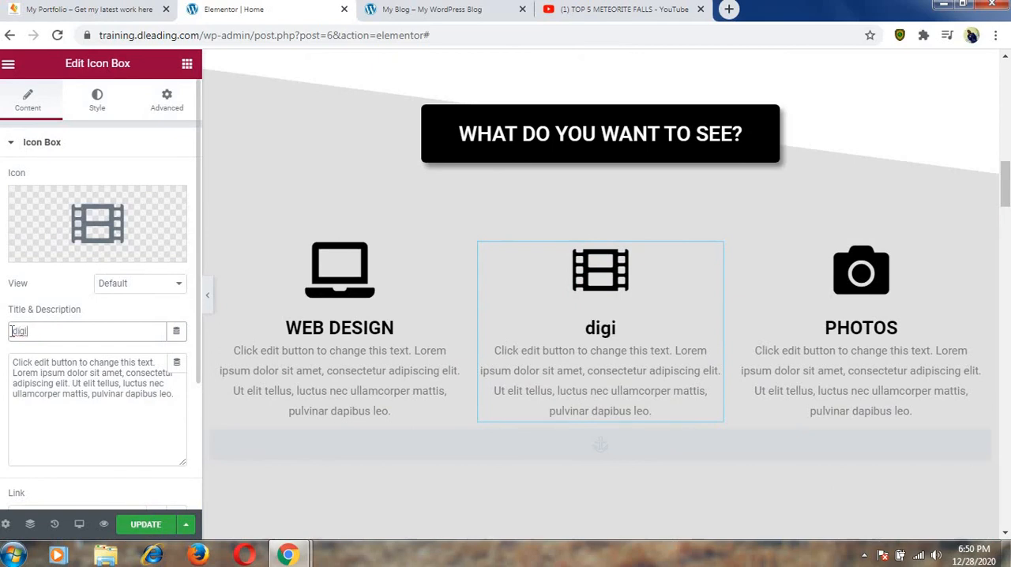
pyautogui.press('BackSpace')
pyautogui.press('BackSpace')
pyautogui.press('BackSpace')
pyautogui.press('BackSpace')
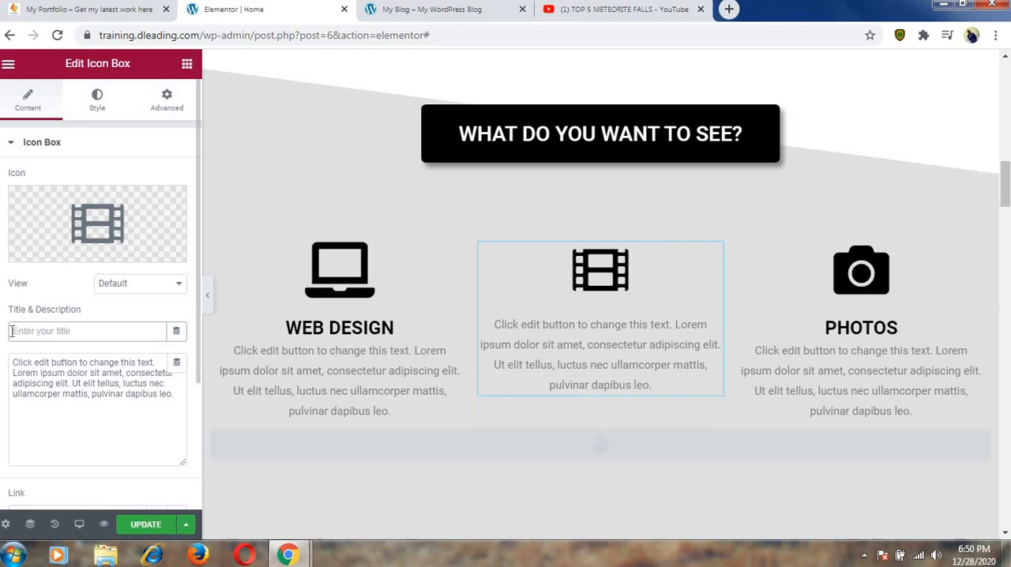
pyautogui.write('D')
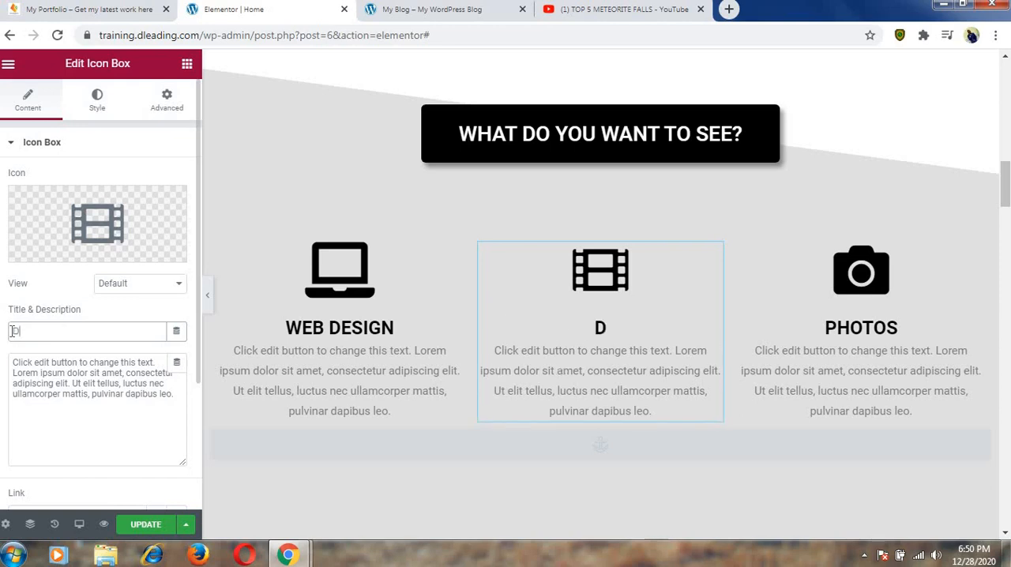
pyautogui.write('igita')
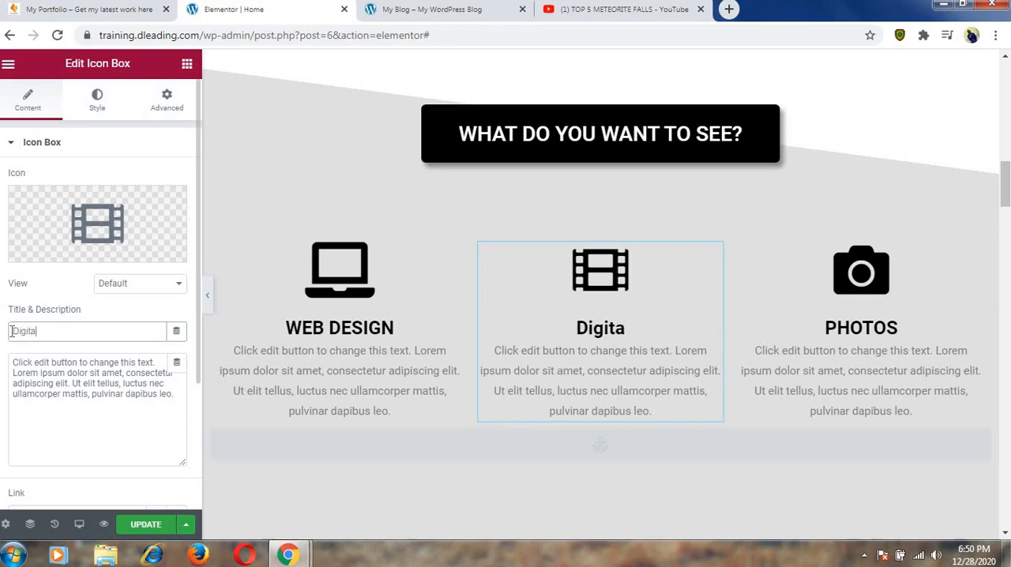
pyautogui.write('l Con')
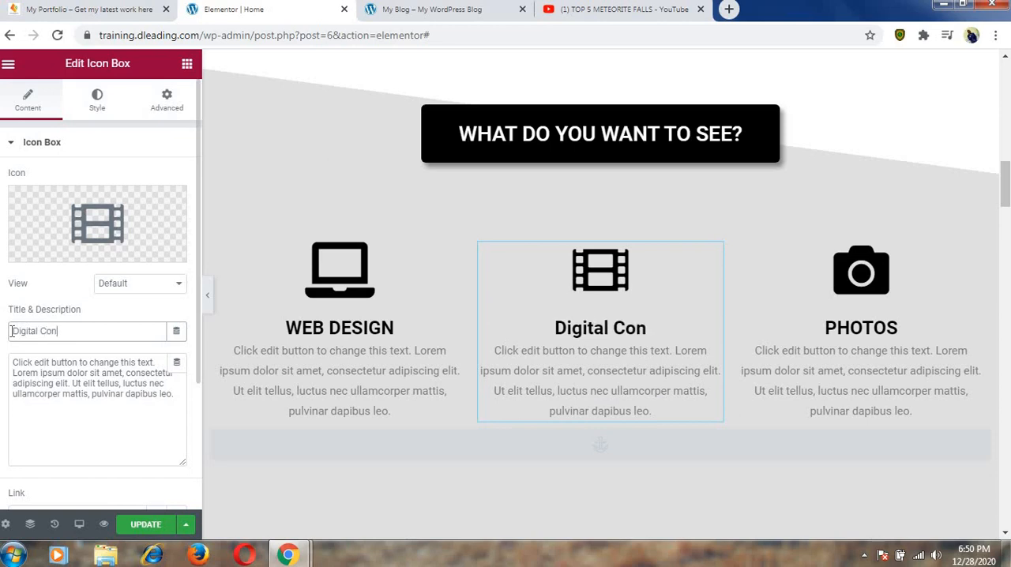
pyautogui.write('tent C')
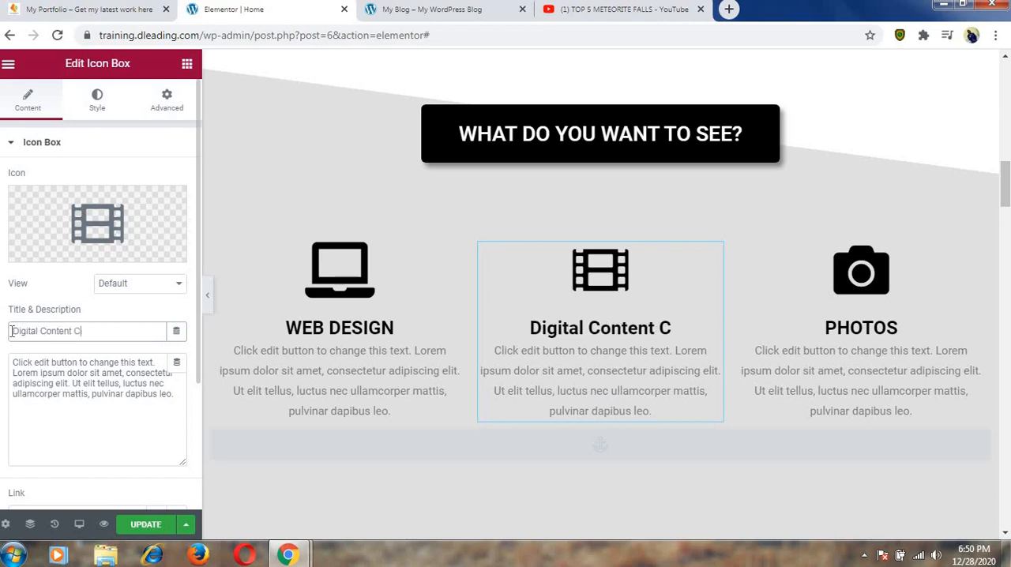
pyautogui.write('reator')
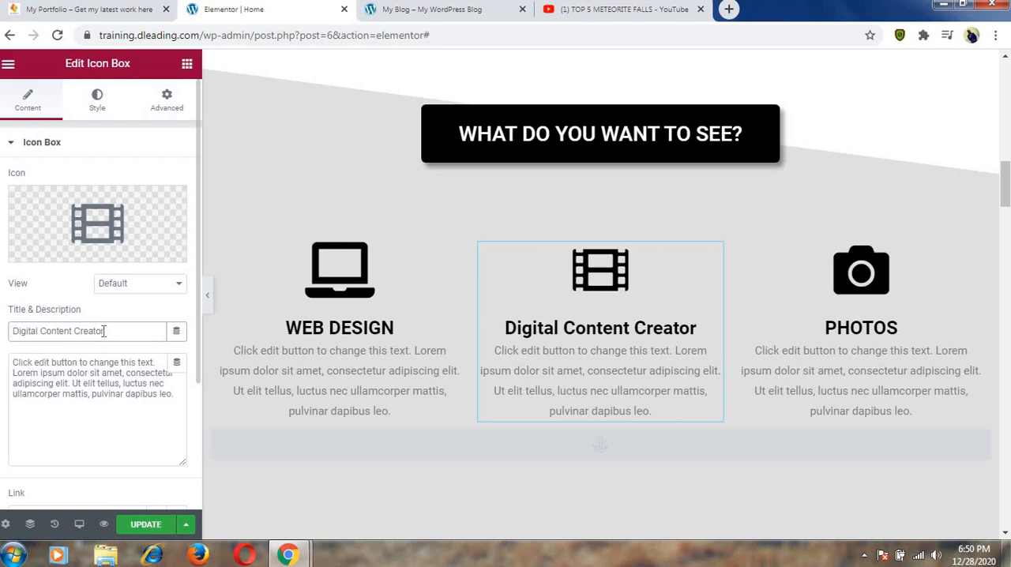
pyautogui.moveTo(103, 331); pyautogui.dragTo(14, 334)
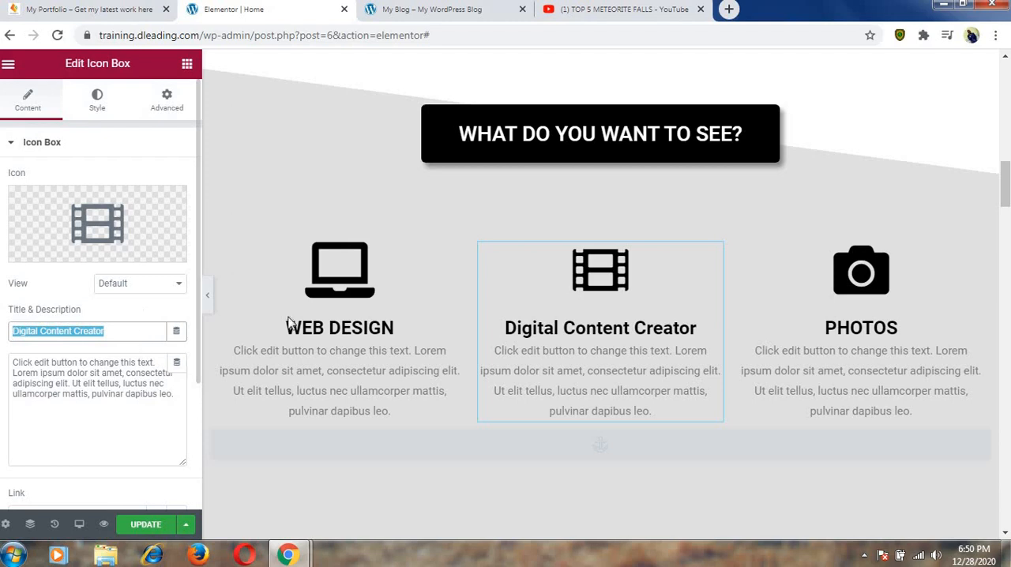
# Select the WEB DESIGN box's placeholder description and compare it with the About Me and services content on the finished portfolio.dleading.com site.
pyautogui.click(340, 374)
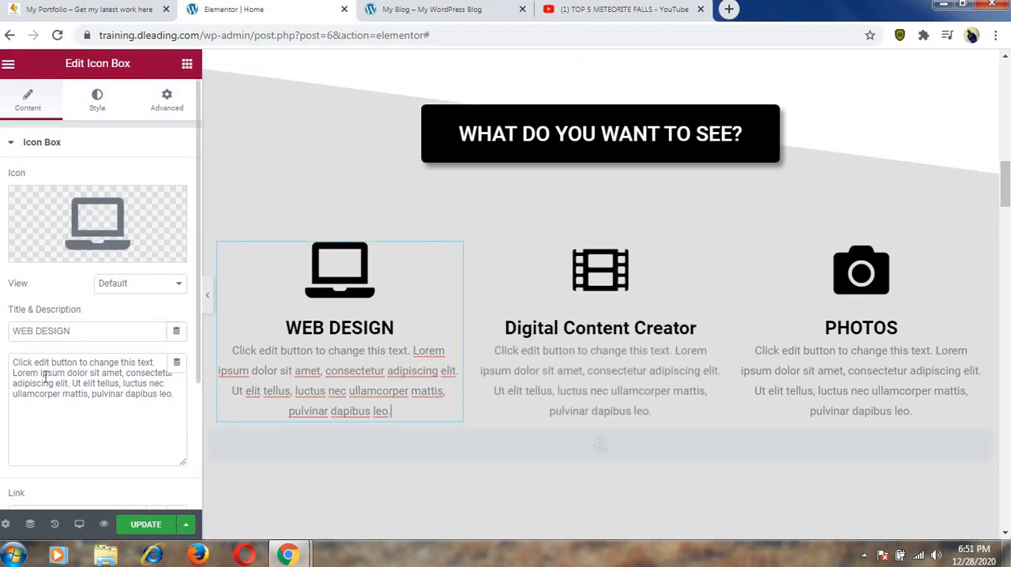
pyautogui.moveTo(15, 364); pyautogui.dragTo(173, 401)
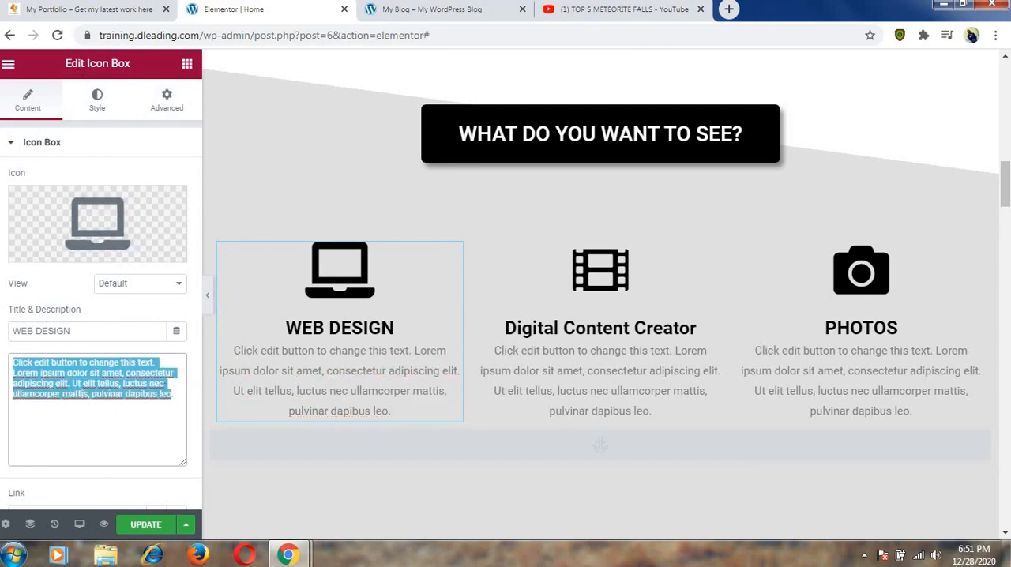
pyautogui.click(91, 8)
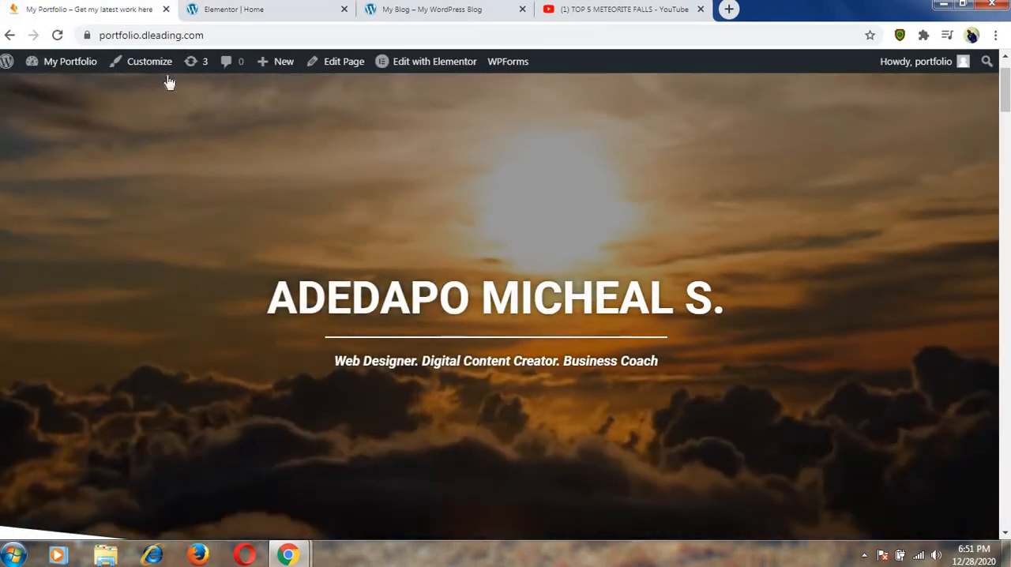
pyautogui.scroll(-5, 167, 120)
pyautogui.scroll(-5, 167, 119)
pyautogui.scroll(3, 207, 113)
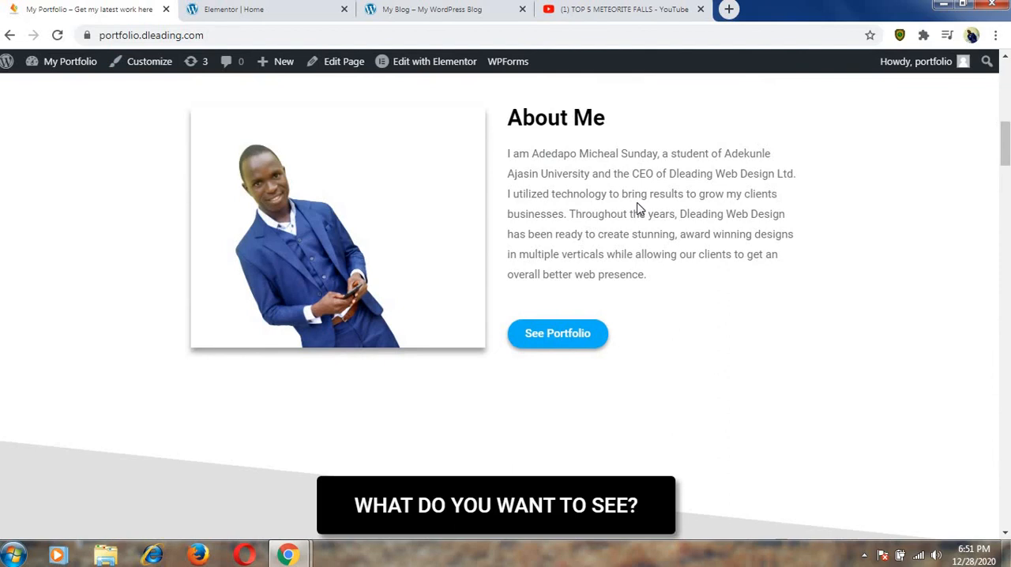
pyautogui.scroll(-5, 639, 208)
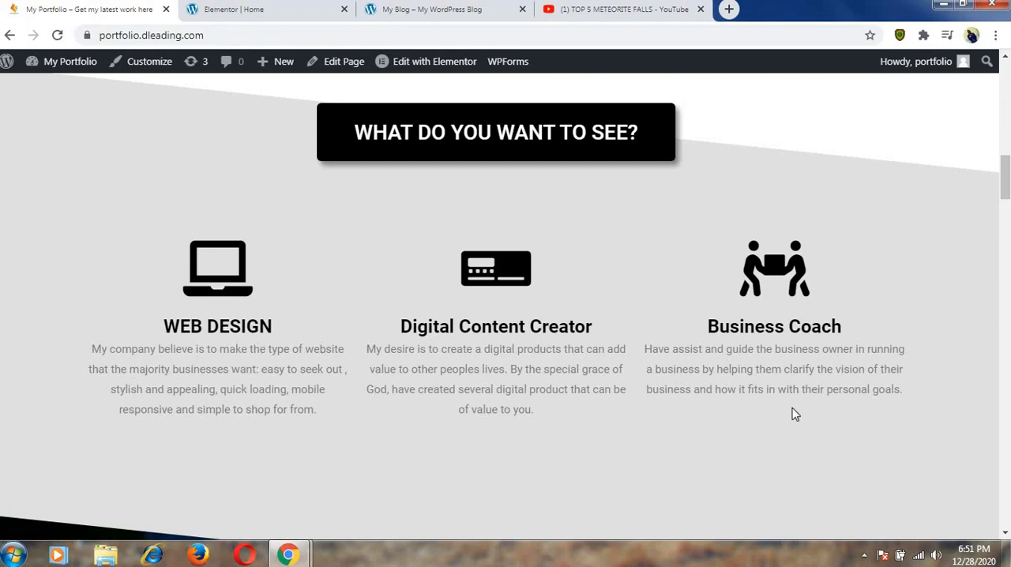
pyautogui.scroll(3, 764, 393)
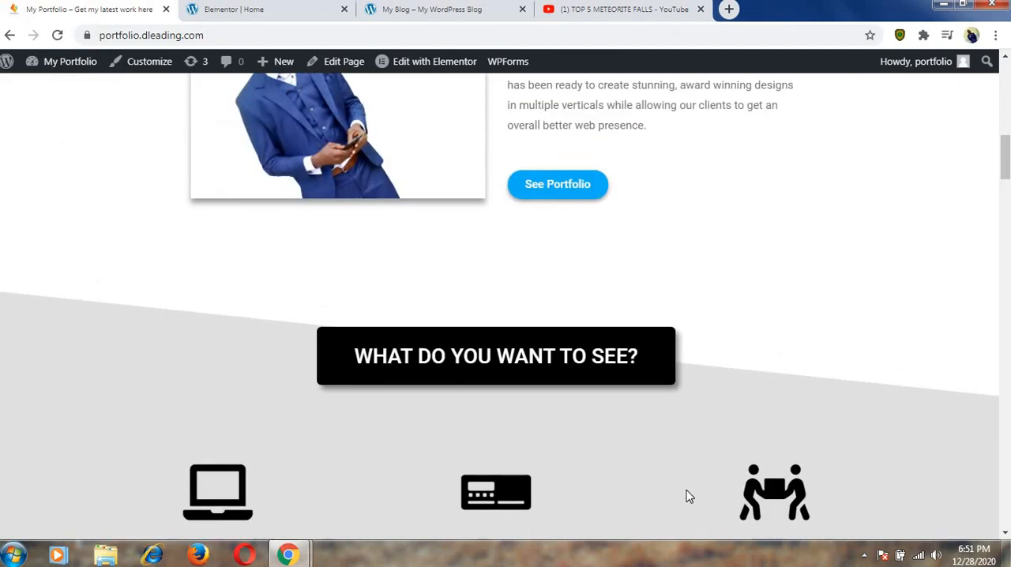
pyautogui.scroll(-2, 687, 496)
pyautogui.scroll(1, 560, 408)
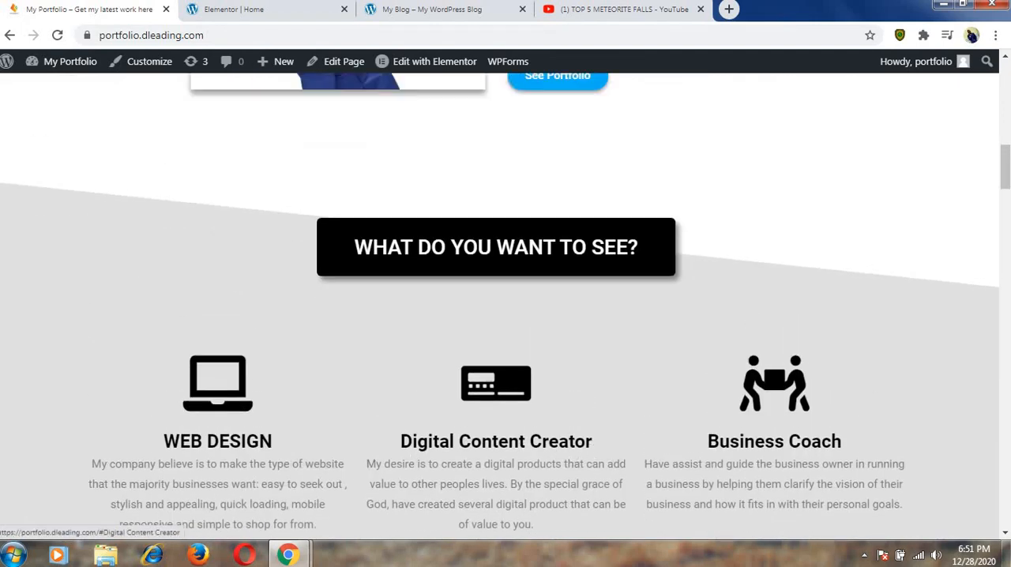
pyautogui.scroll(1, 506, 316)
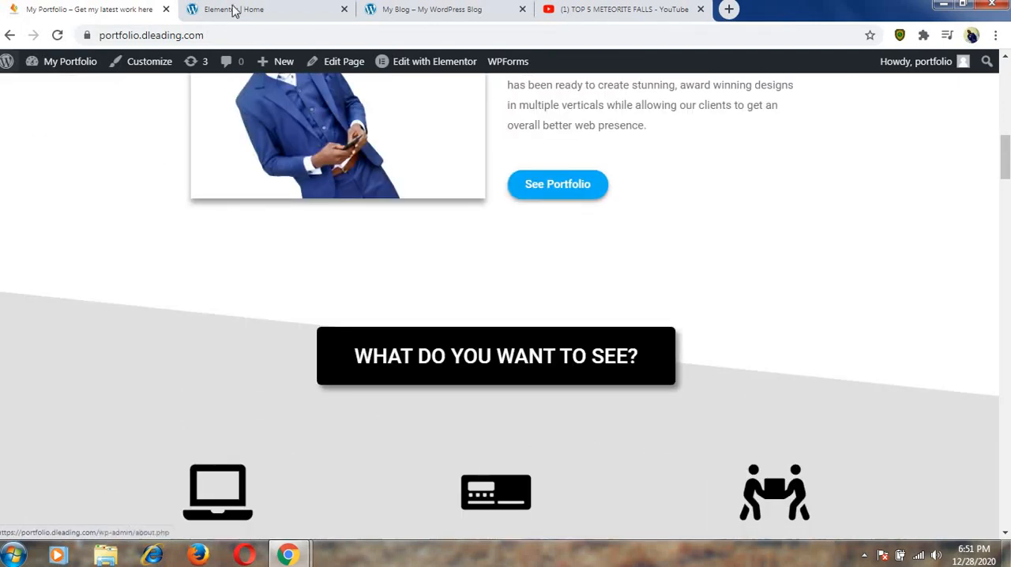
# Back in the Elementor editor, replace the Digital Content Creator box's film icon with the "Digital t..." icon found by filtering the library for "dig".
pyautogui.click(274, 13)
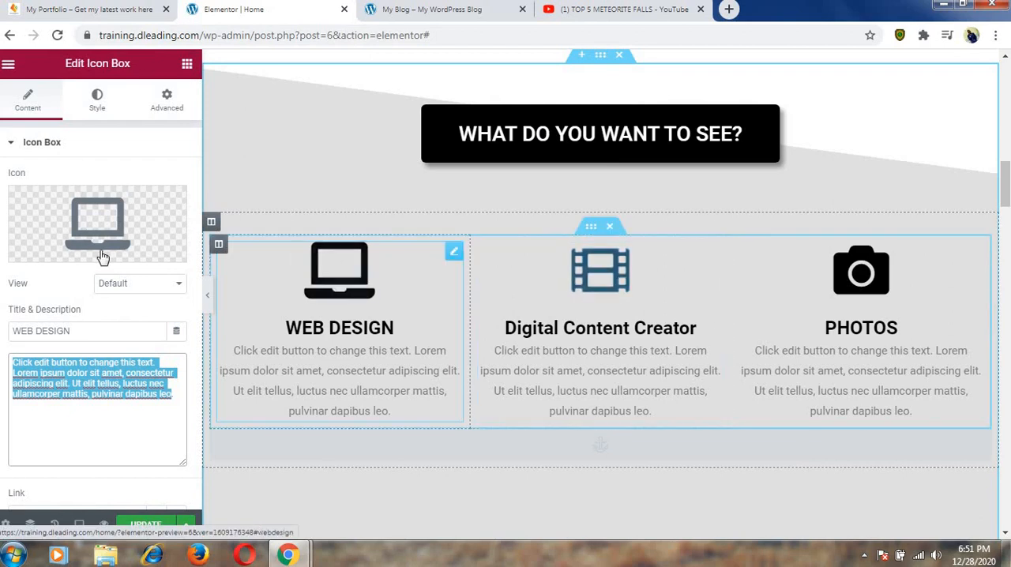
pyautogui.moveTo(85, 249)
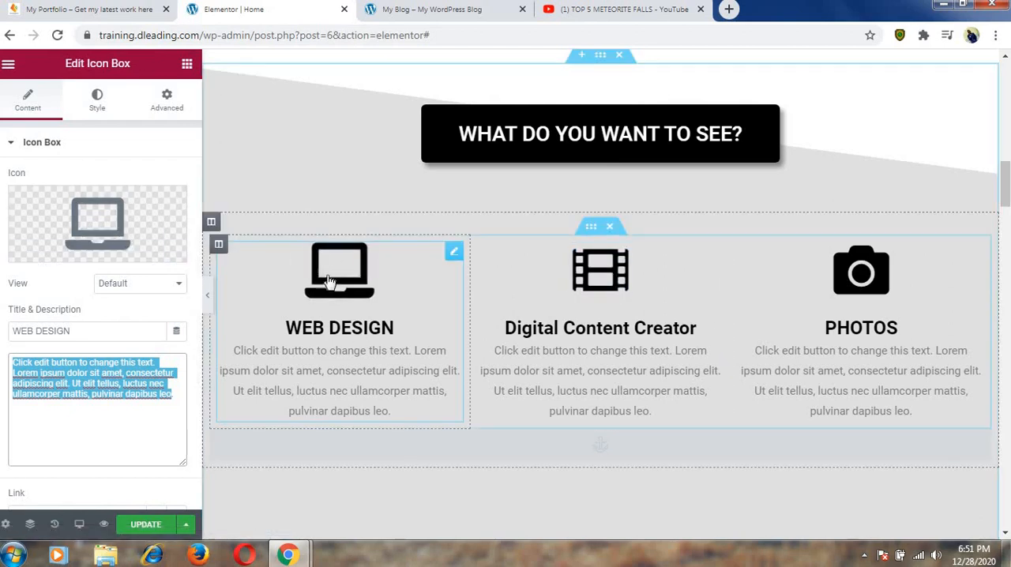
pyautogui.click(598, 269)
pyautogui.scroll(-1, 585, 282)
pyautogui.scroll(-4, 586, 282)
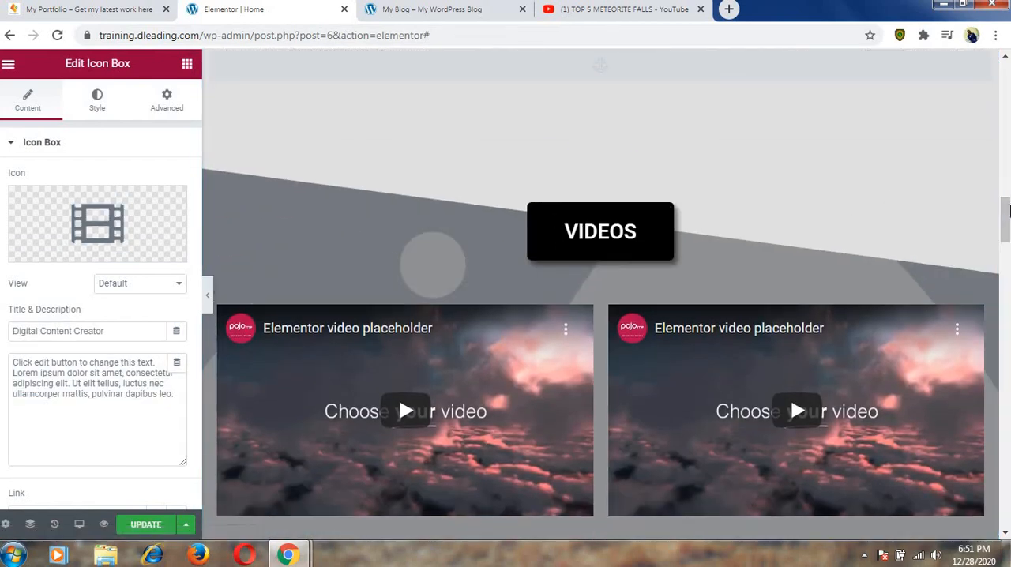
pyautogui.moveTo(1008, 212); pyautogui.dragTo(1008, 180)
pyautogui.moveTo(94, 226)
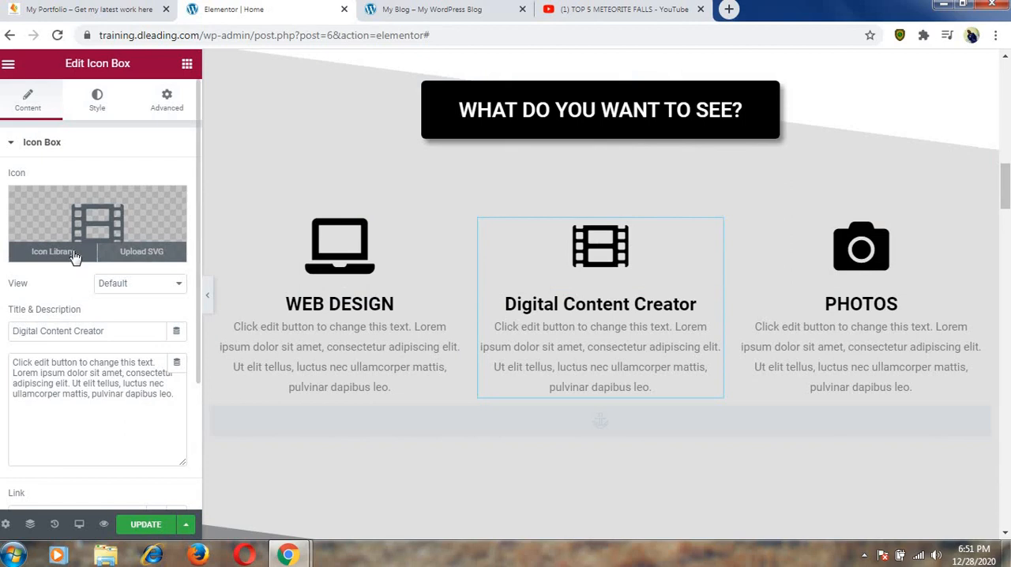
pyautogui.click(53, 252)
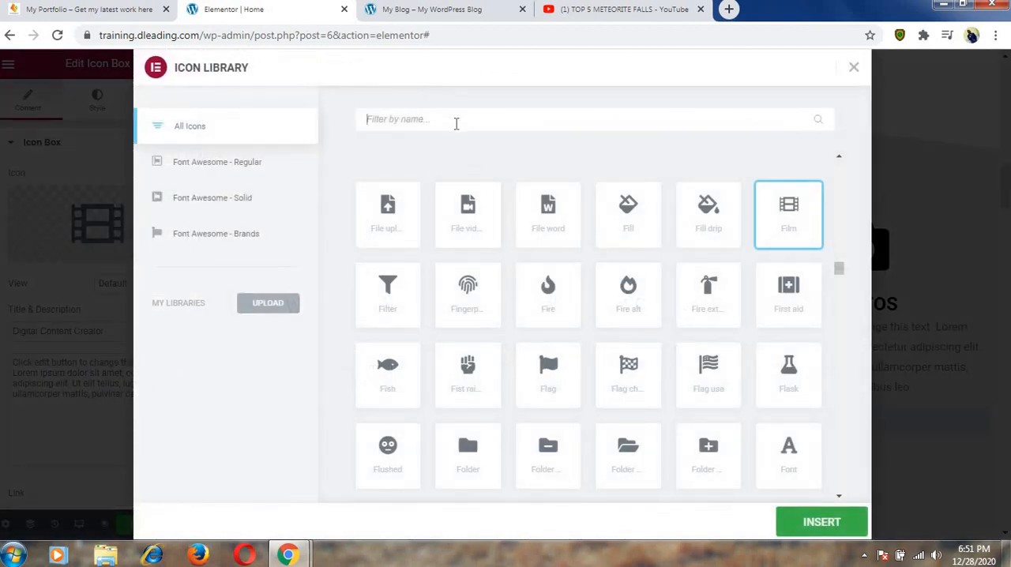
pyautogui.write('di')
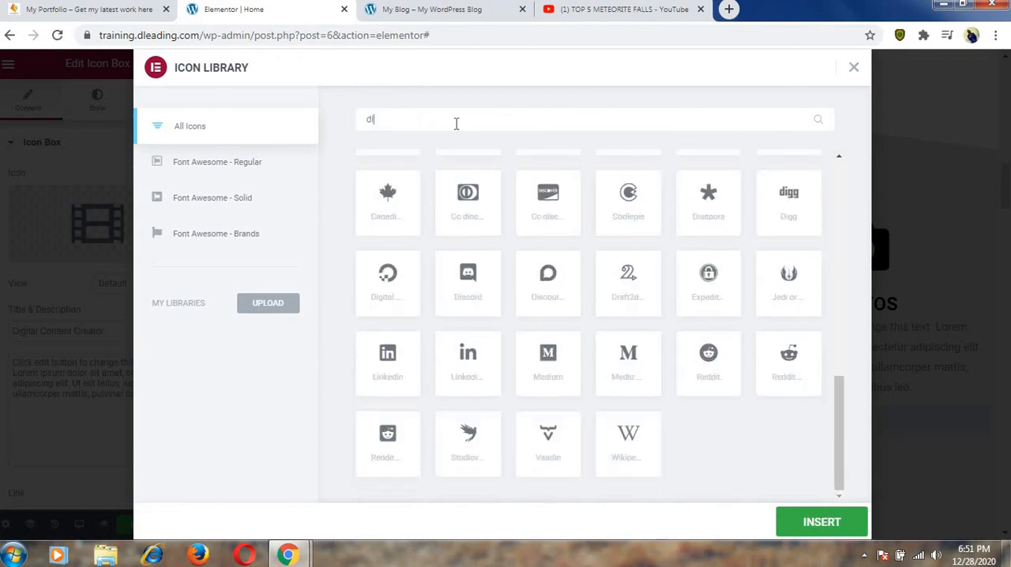
pyautogui.write('g')
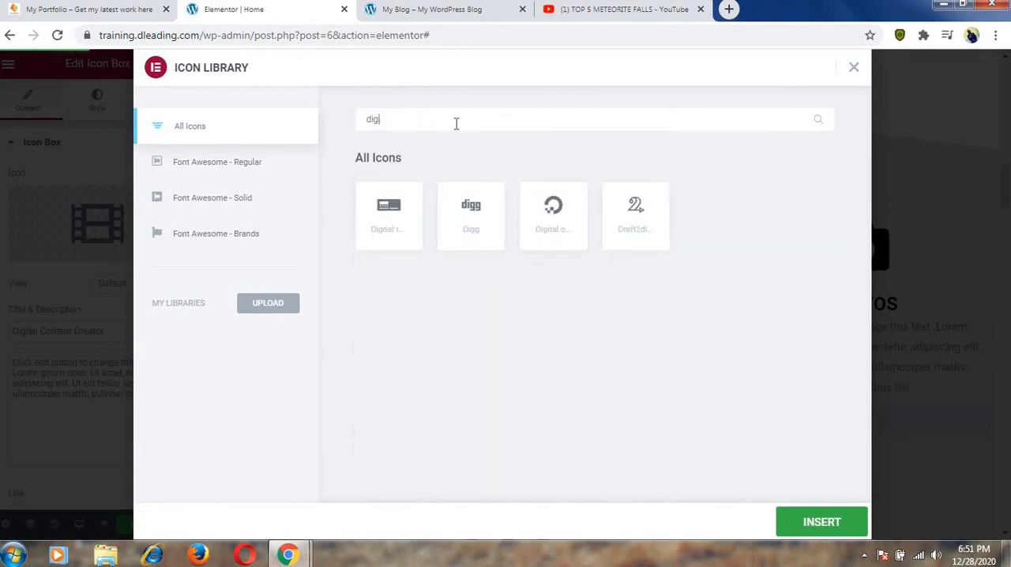
pyautogui.click(394, 215)
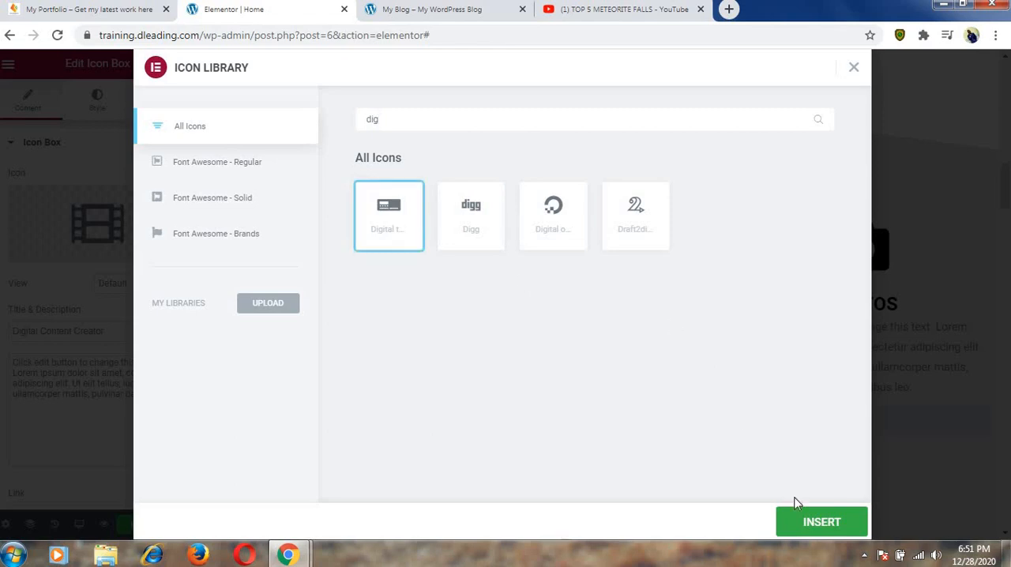
pyautogui.click(812, 529)
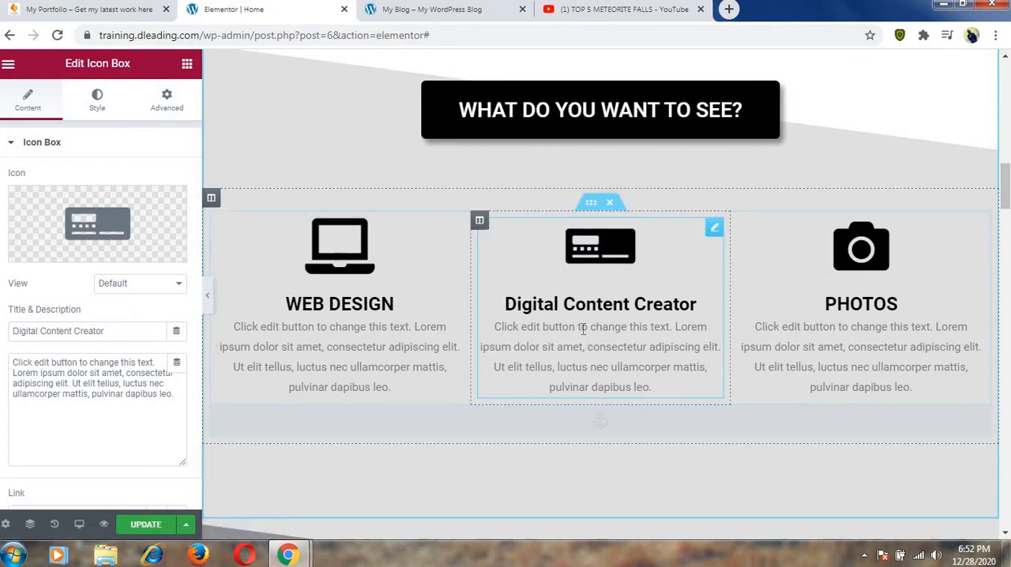
# Inspect the menu anchor below the services boxes and test the Digital Content Creator box's link to the Videos section.
pyautogui.click(608, 424)
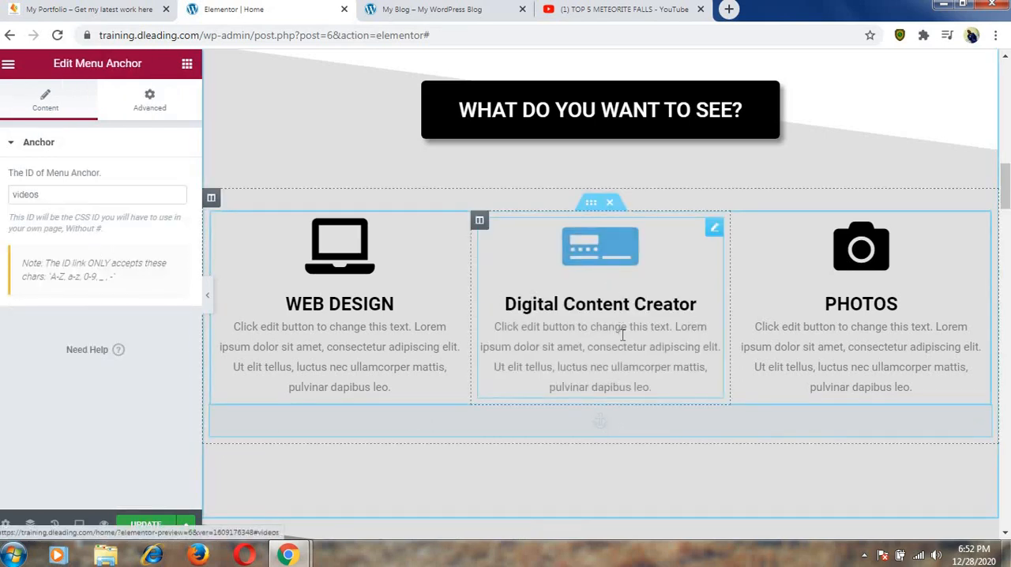
pyautogui.click(611, 250)
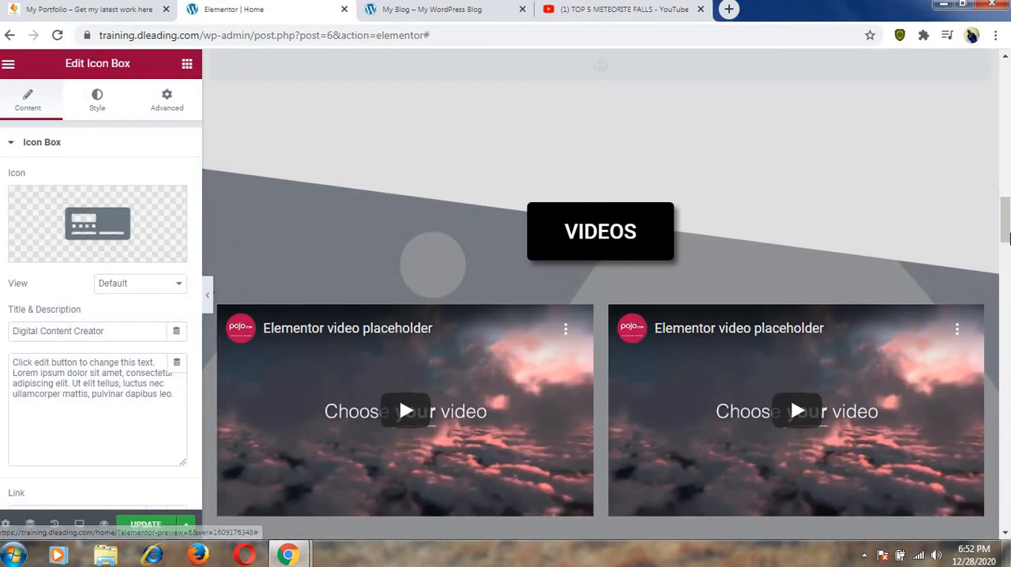
pyautogui.moveTo(1008, 218); pyautogui.dragTo(1007, 198)
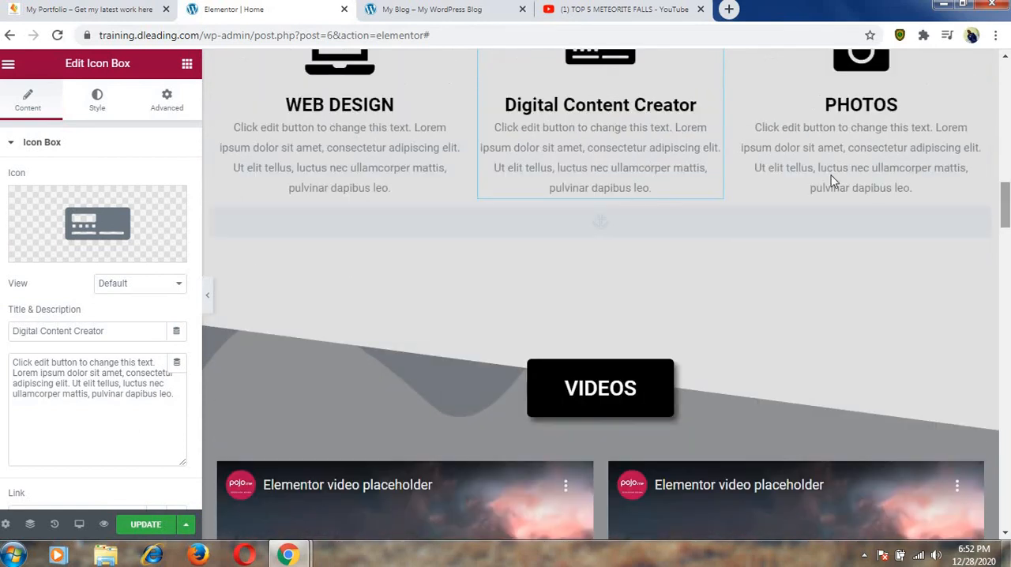
pyautogui.click(636, 231)
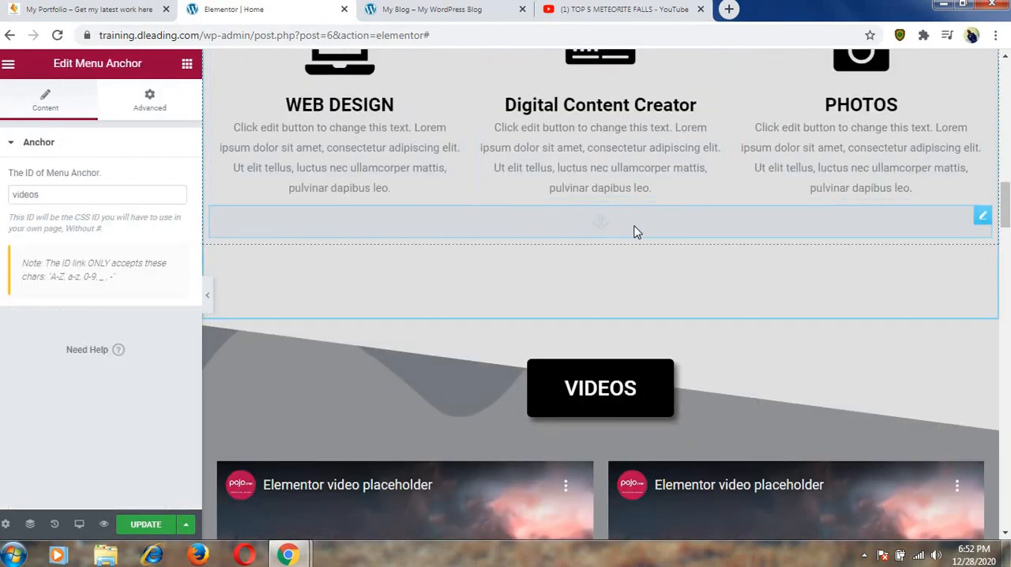
# Replace the text of the VIDEOS section's heading button with the copied title "Digital Content Creator".
pyautogui.click(637, 388)
pyautogui.moveTo(132, 209); pyautogui.dragTo(107, 208)
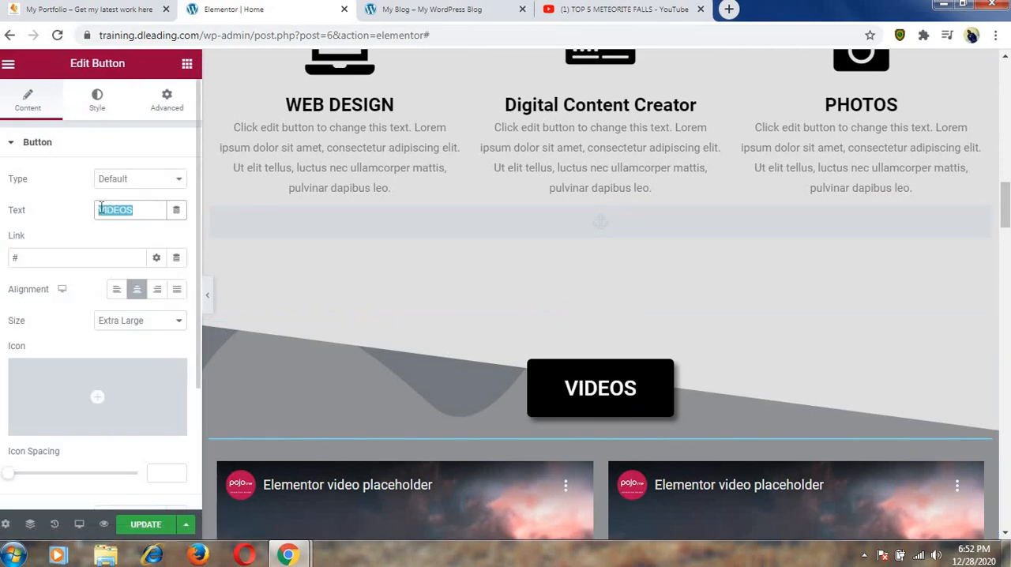
pyautogui.write('Digital Content Creator')
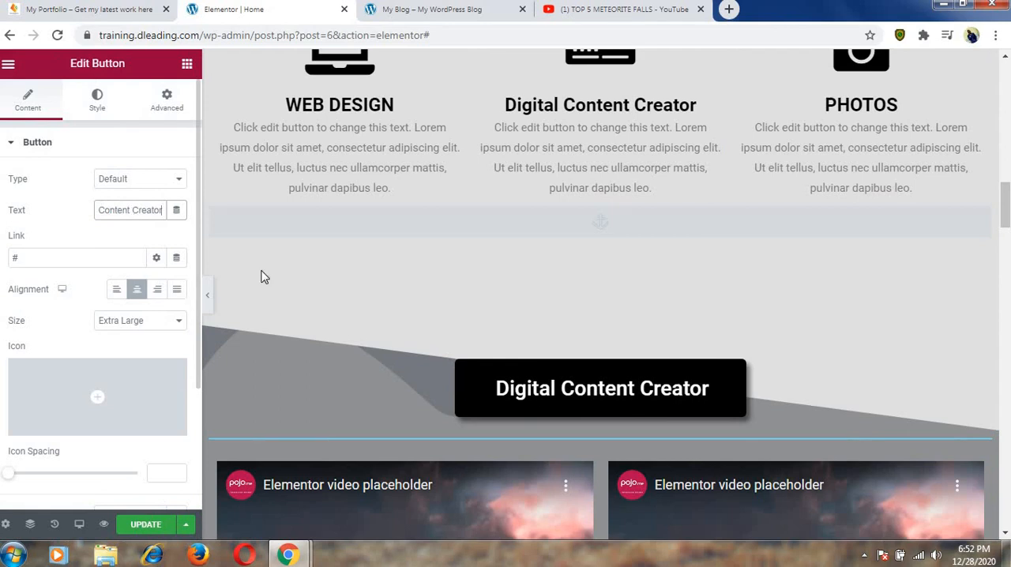
# Test the Digital Content Creator box's link to its video section and inspect the "videos" menu anchor below the services boxes.
pyautogui.click(630, 111)
pyautogui.scroll(-2, 639, 117)
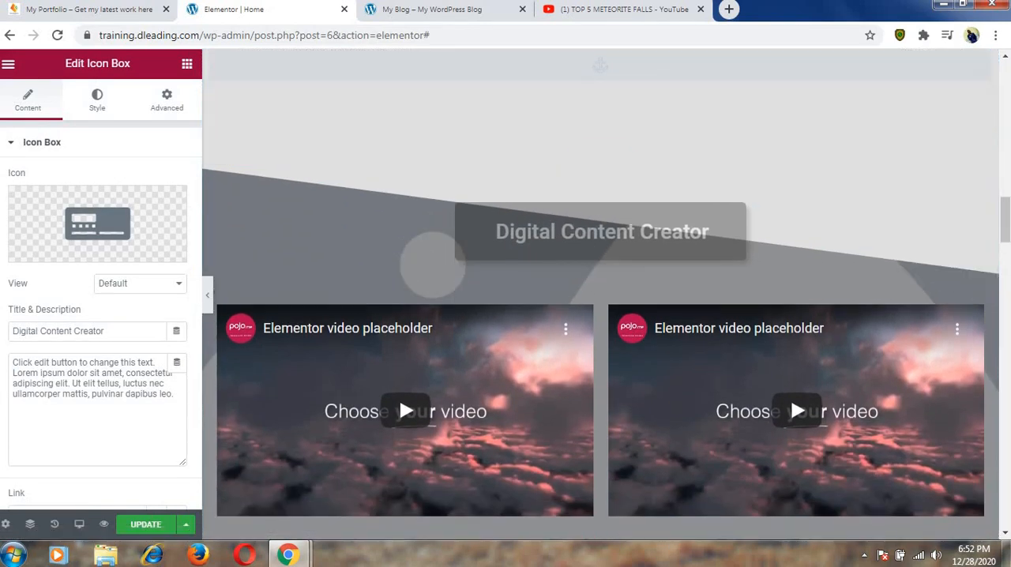
pyautogui.scroll(3, 432, 265)
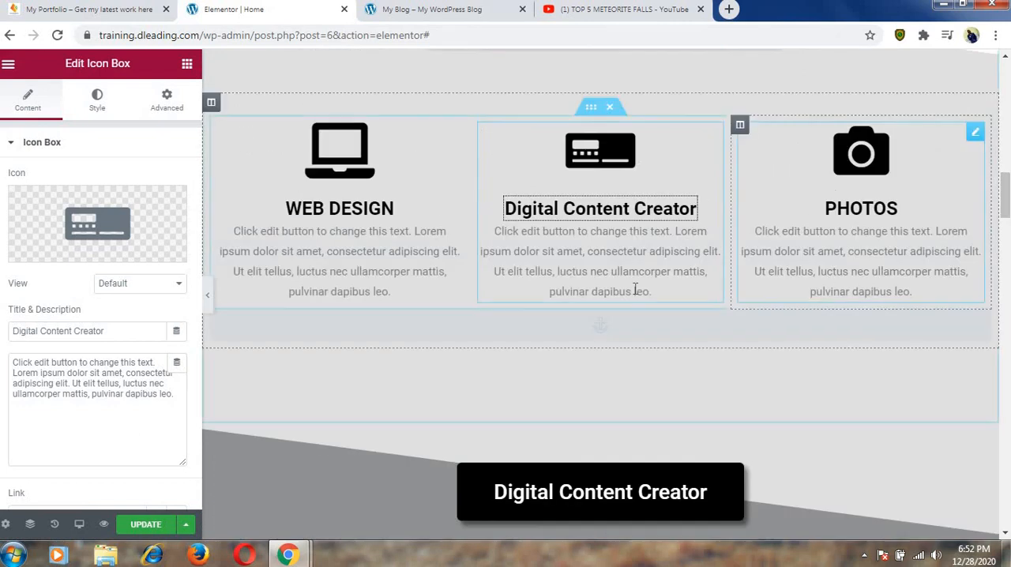
pyautogui.click(642, 327)
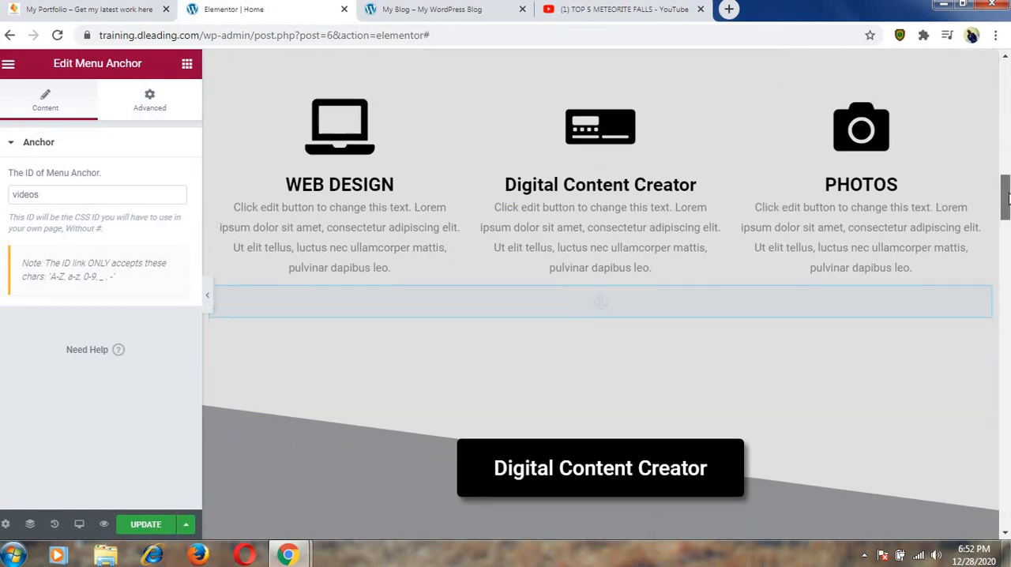
pyautogui.scroll(-3, 684, 261)
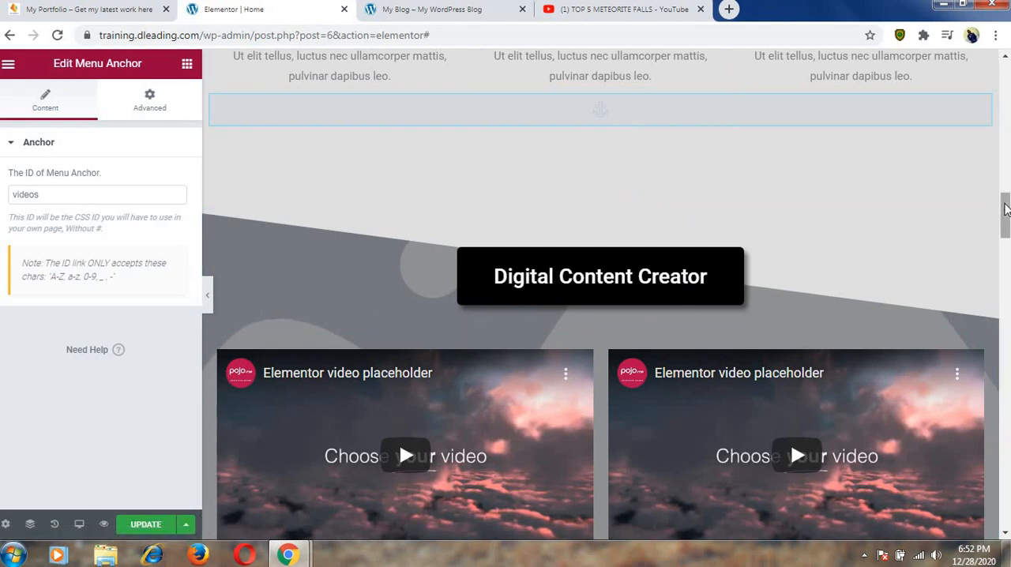
pyautogui.scroll(4, 1004, 209)
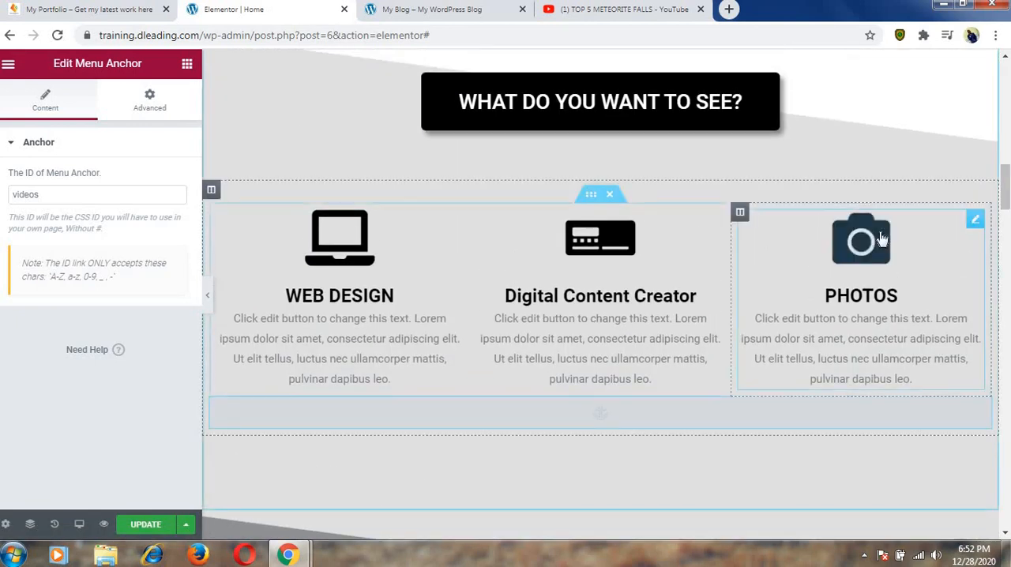
# Test the PHOTOS box's link and examine the PHOTOS section it leads to.
pyautogui.click(881, 237)
pyautogui.scroll(-8, 879, 231)
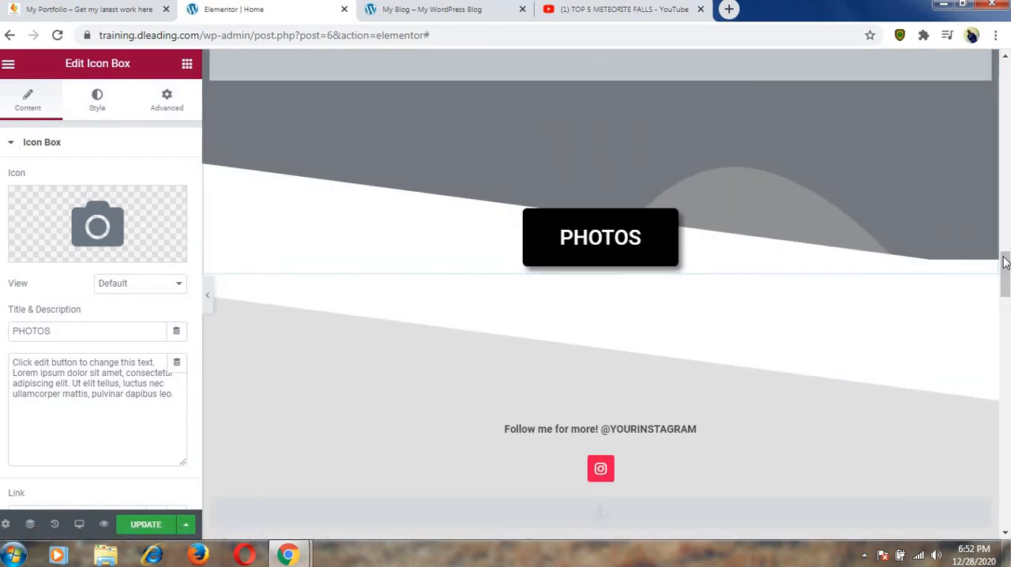
pyautogui.scroll(2, 1007, 241)
pyautogui.scroll(2, 1007, 240)
pyautogui.scroll(-5, 1006, 241)
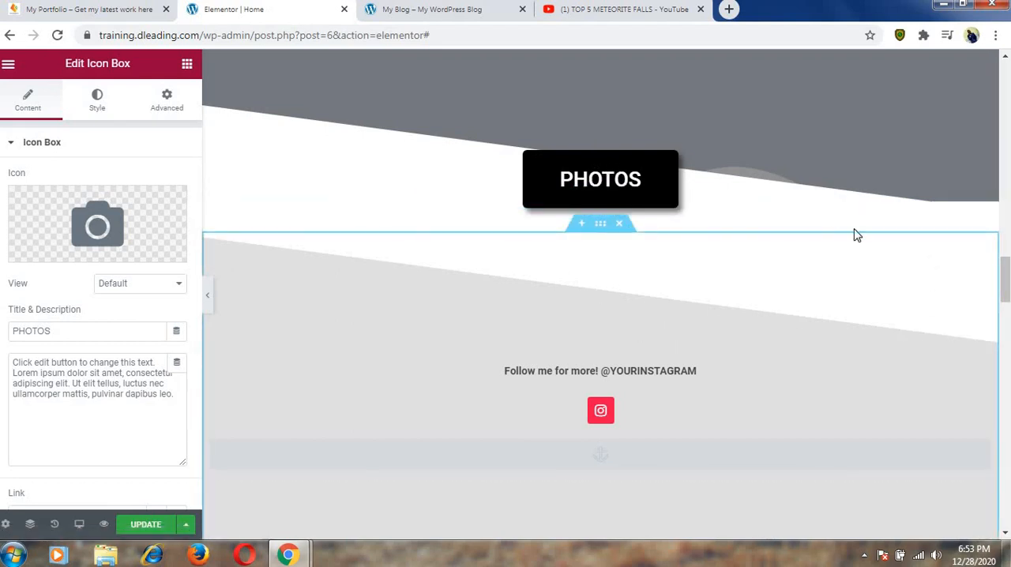
pyautogui.moveTo(1006, 272); pyautogui.dragTo(1006, 170)
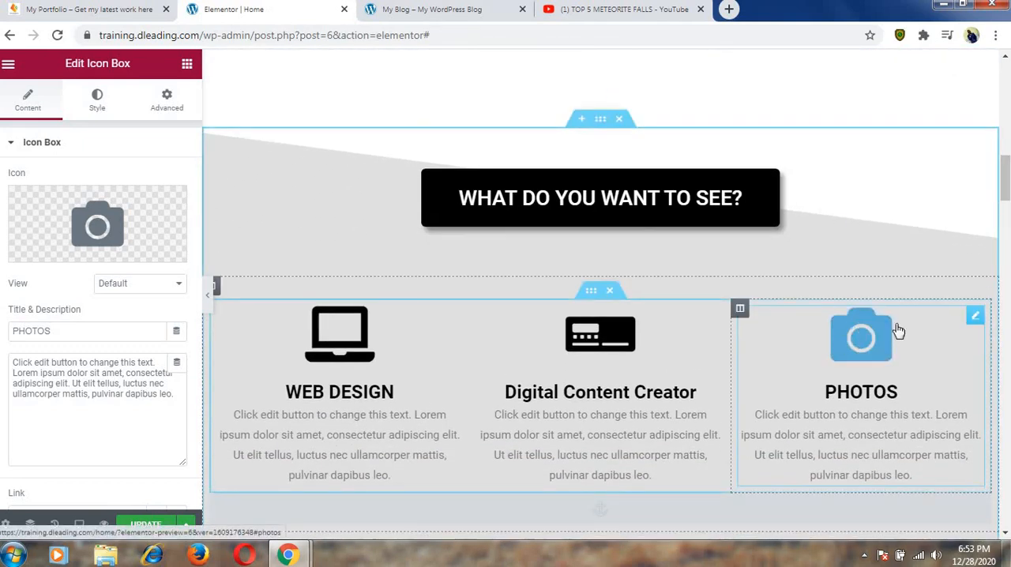
# Add "Copy Writer" after "Digital Content Creator." in the hero section's subtitle.
pyautogui.moveTo(1006, 176); pyautogui.dragTo(1006, 78)
pyautogui.click(748, 230)
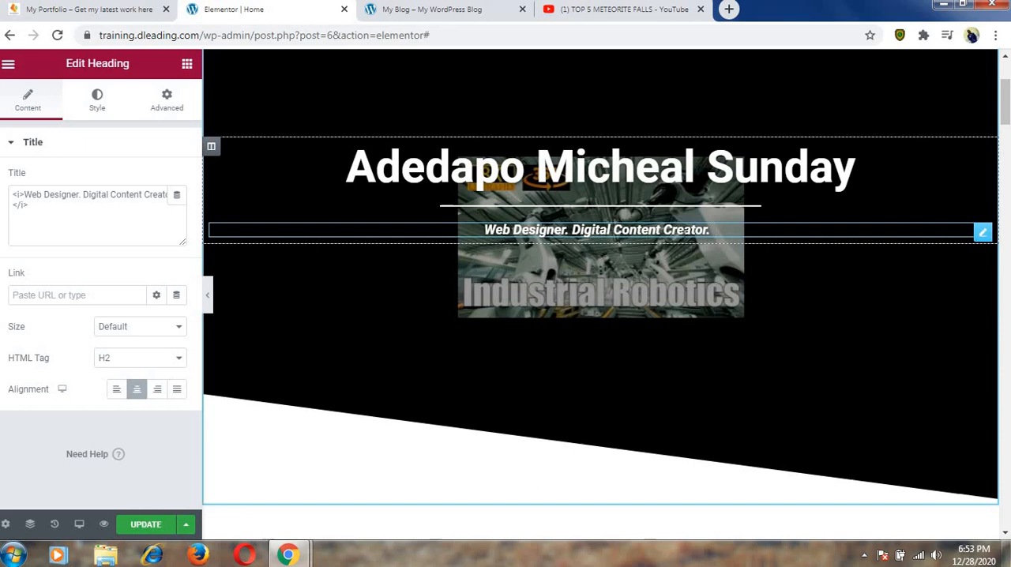
pyautogui.write('Cop')
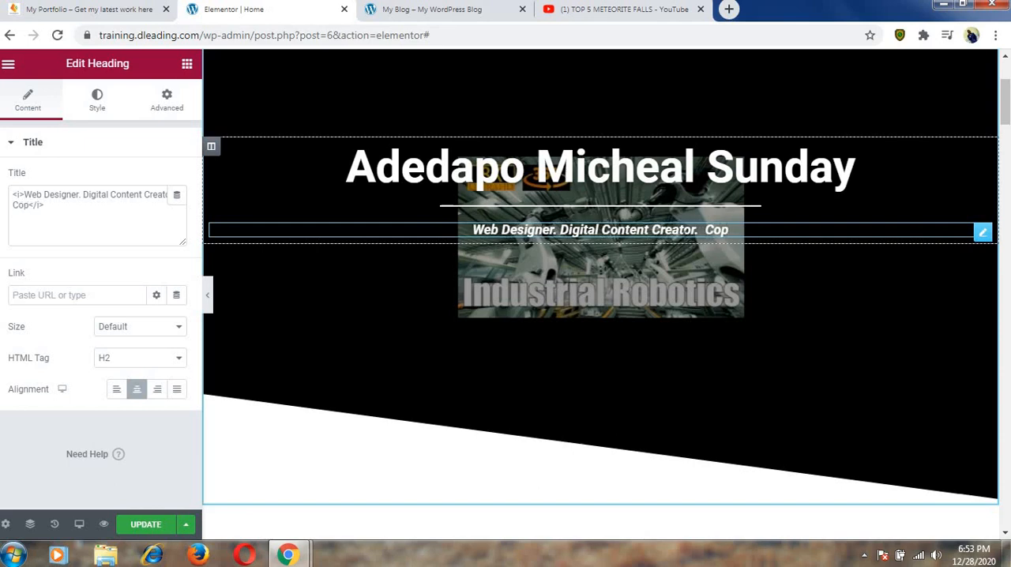
pyautogui.write('y')
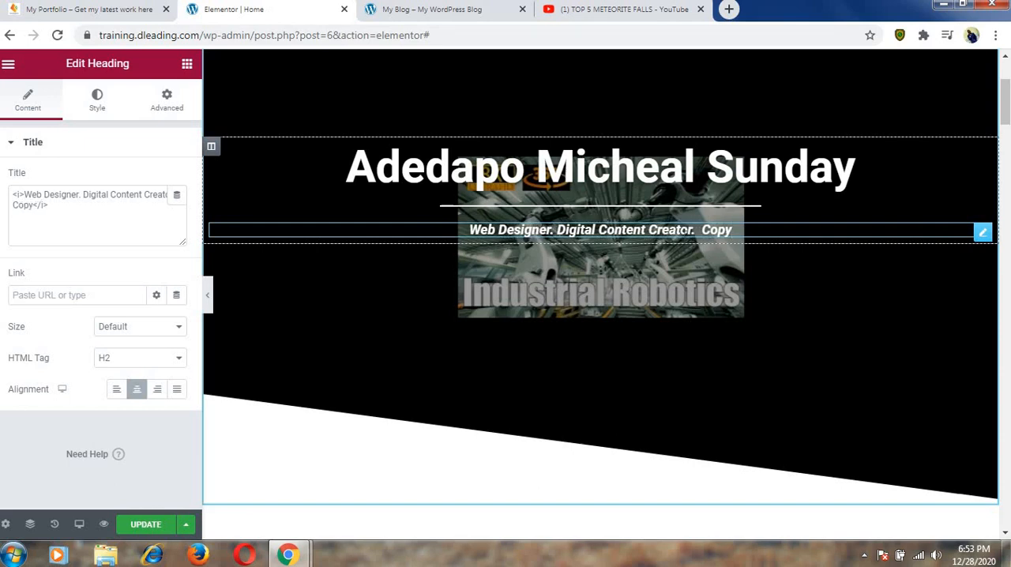
pyautogui.press('BackSpace')
pyautogui.press('BackSpace')
pyautogui.press('BackSpace')
pyautogui.press('BackSpace')
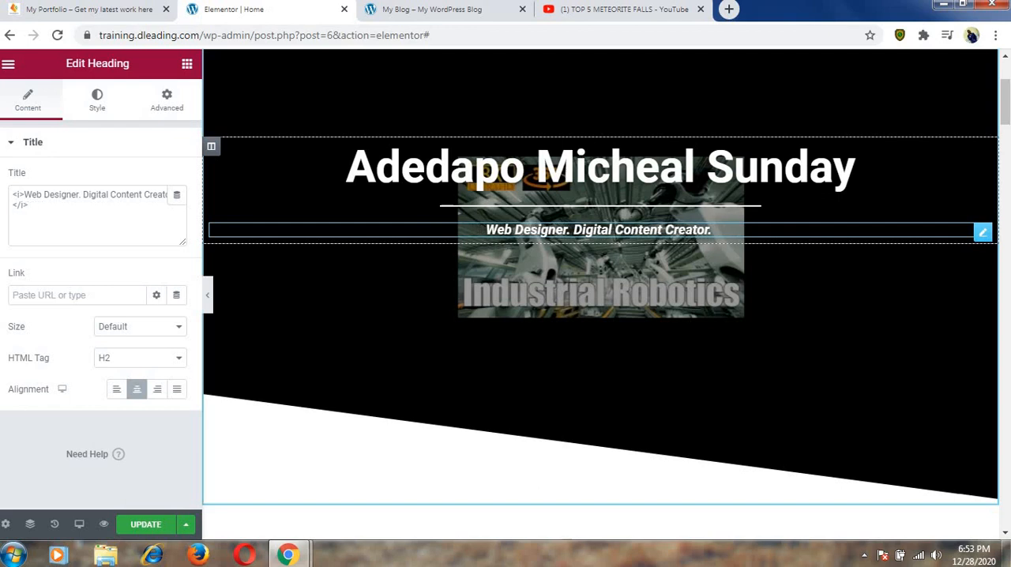
pyautogui.press('BackSpace')
pyautogui.write('C')
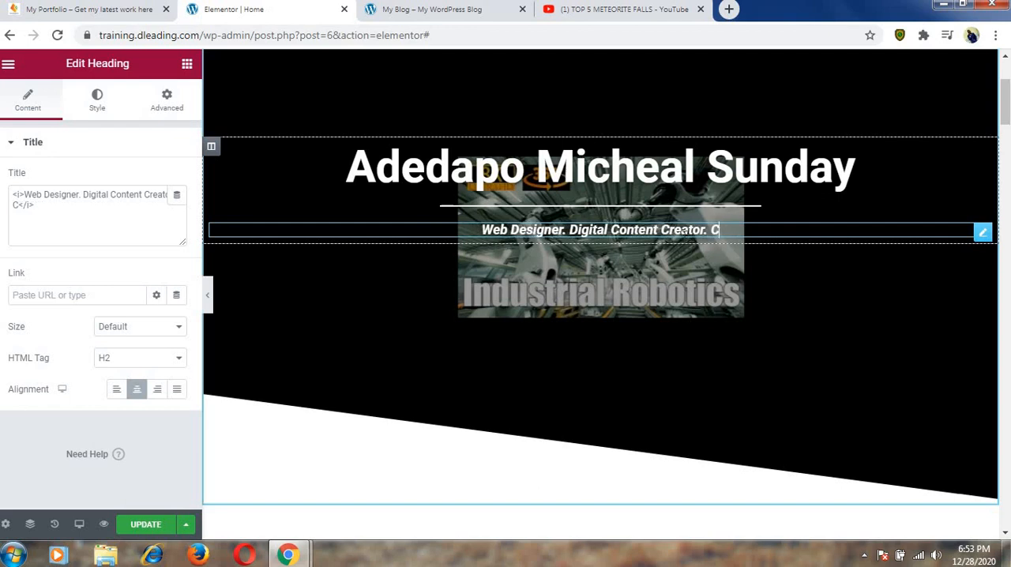
pyautogui.write('opy Wr')
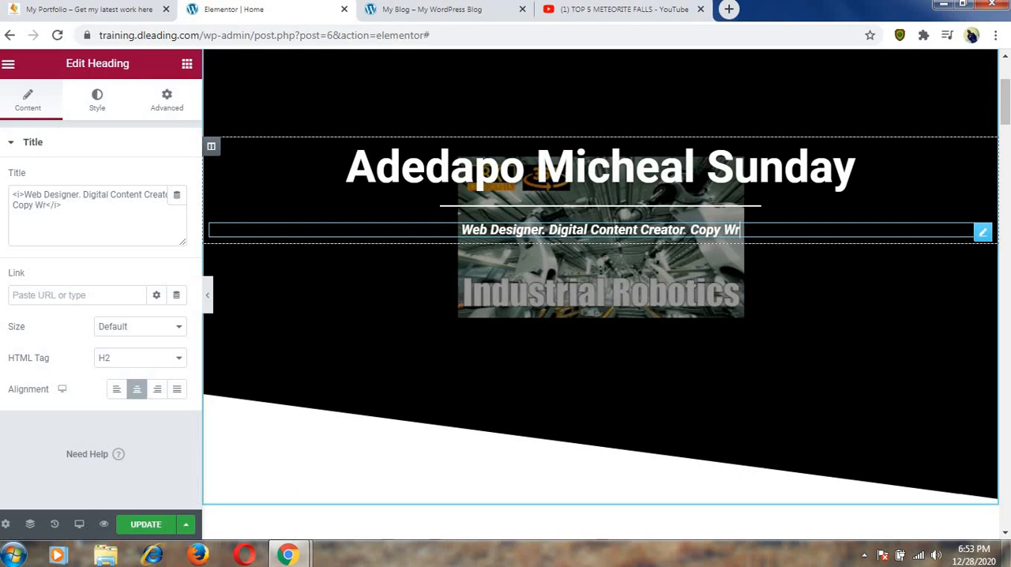
pyautogui.write('iter')
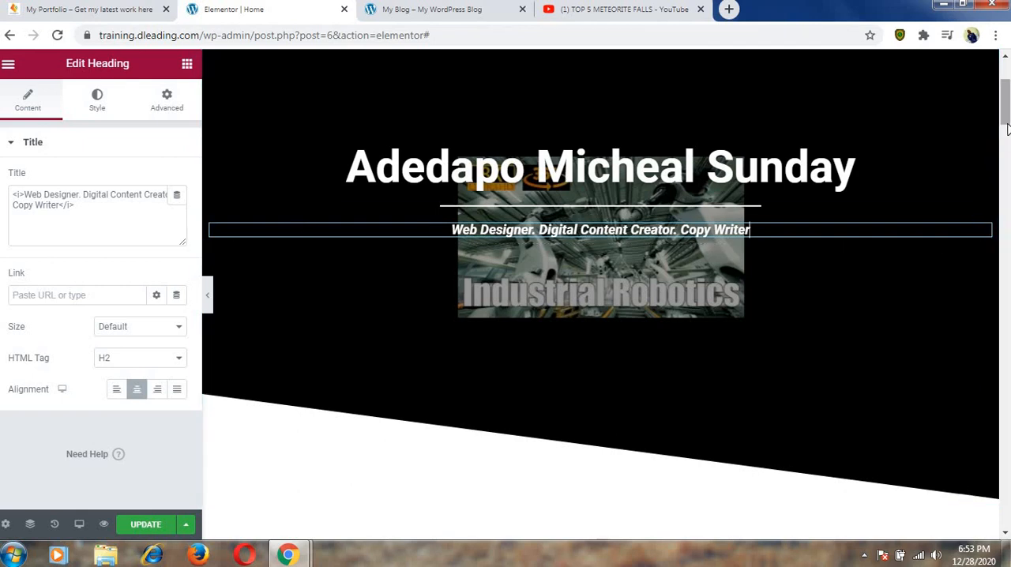
# Replace the PHOTOS box's camera icon with the solid Copyright icon found by filtering the icon library for "copy".
pyautogui.scroll(-9, 897, 186)
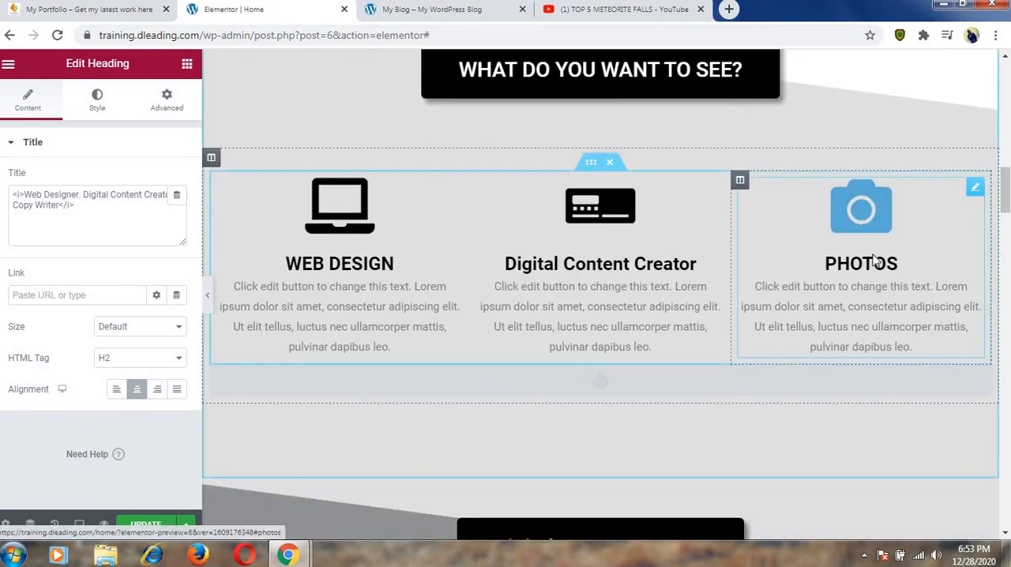
pyautogui.click(861, 207)
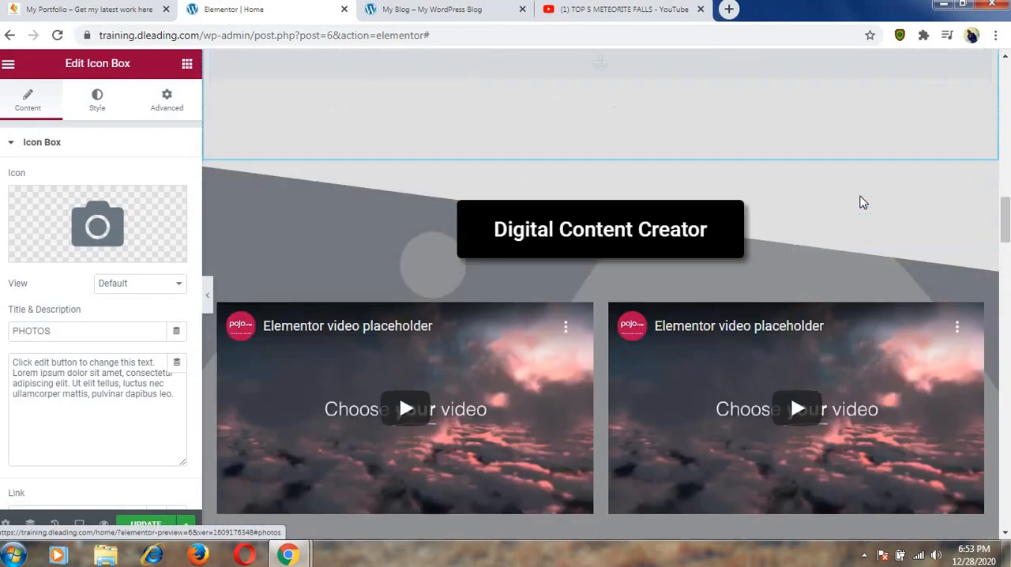
pyautogui.moveTo(1006, 269); pyautogui.dragTo(1008, 195)
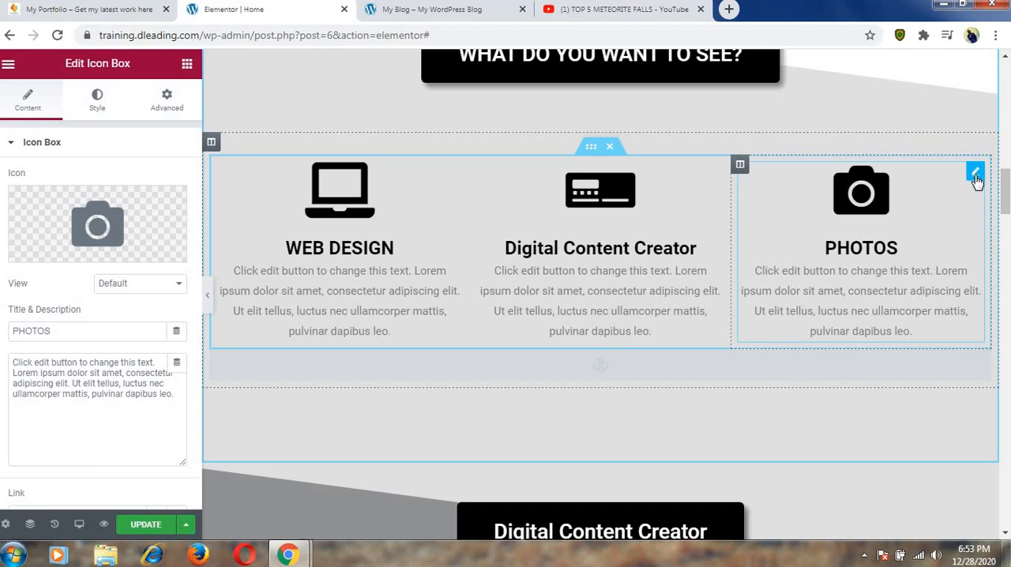
pyautogui.rightClick(975, 174)
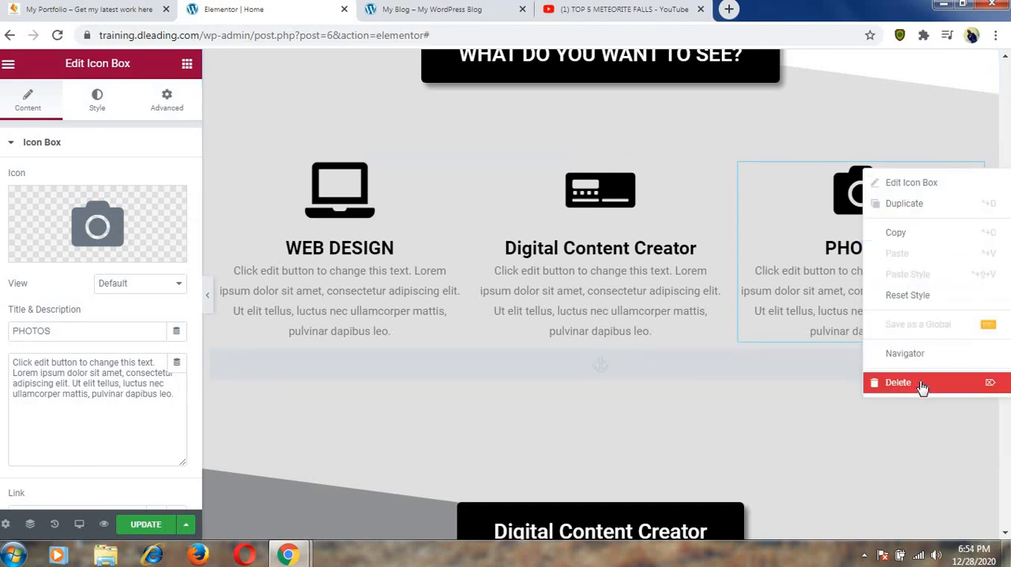
pyautogui.click(828, 289)
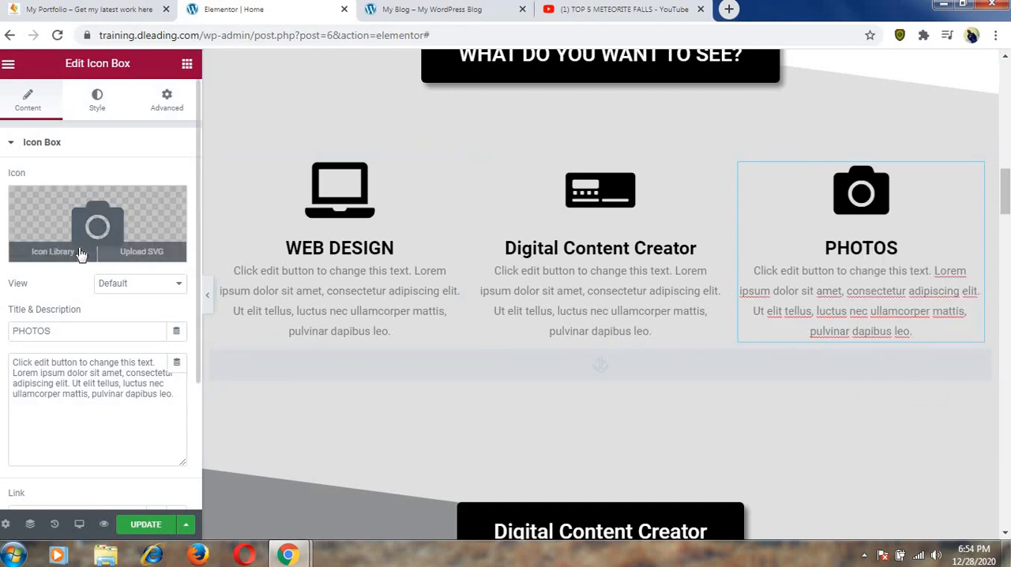
pyautogui.click(78, 248)
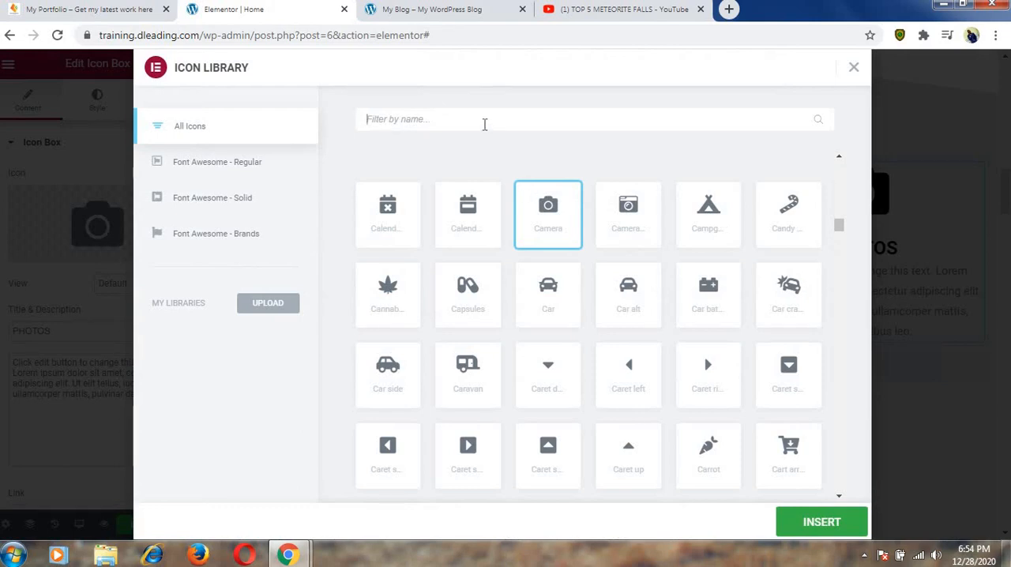
pyautogui.click(485, 124)
pyautogui.write('wri')
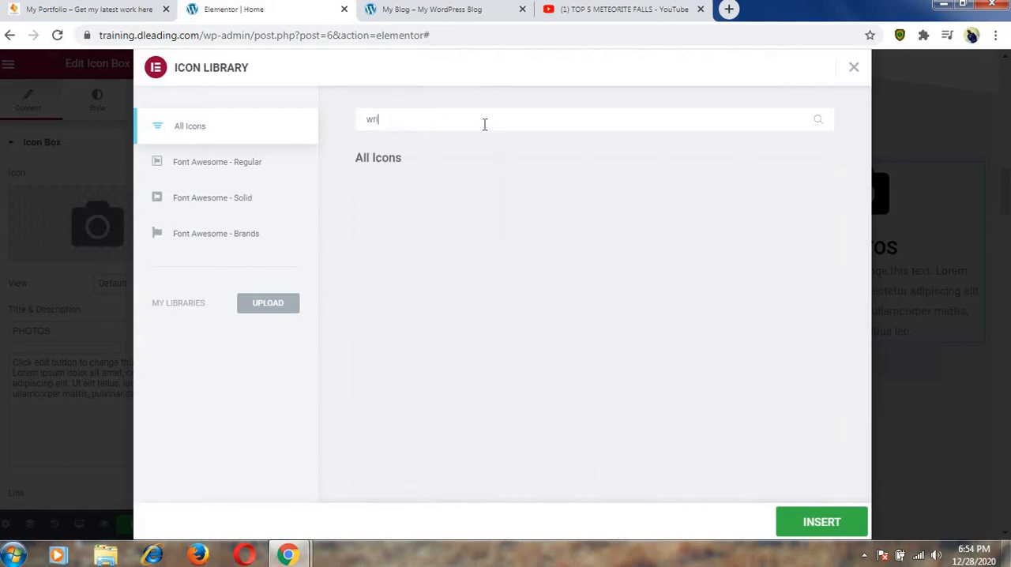
pyautogui.press('BackSpace')
pyautogui.press('BackSpace')
pyautogui.press('BackSpace')
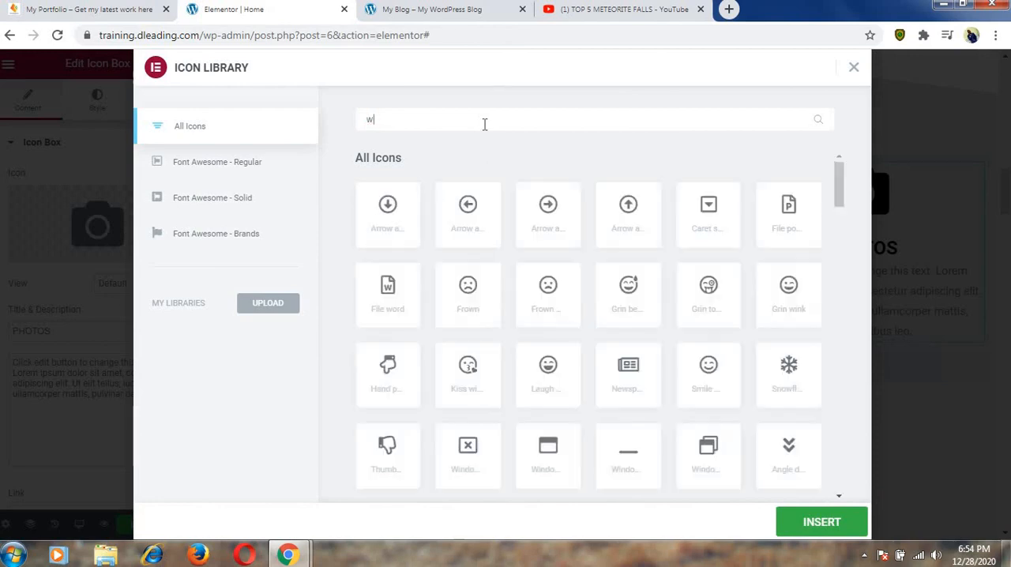
pyautogui.write('copy')
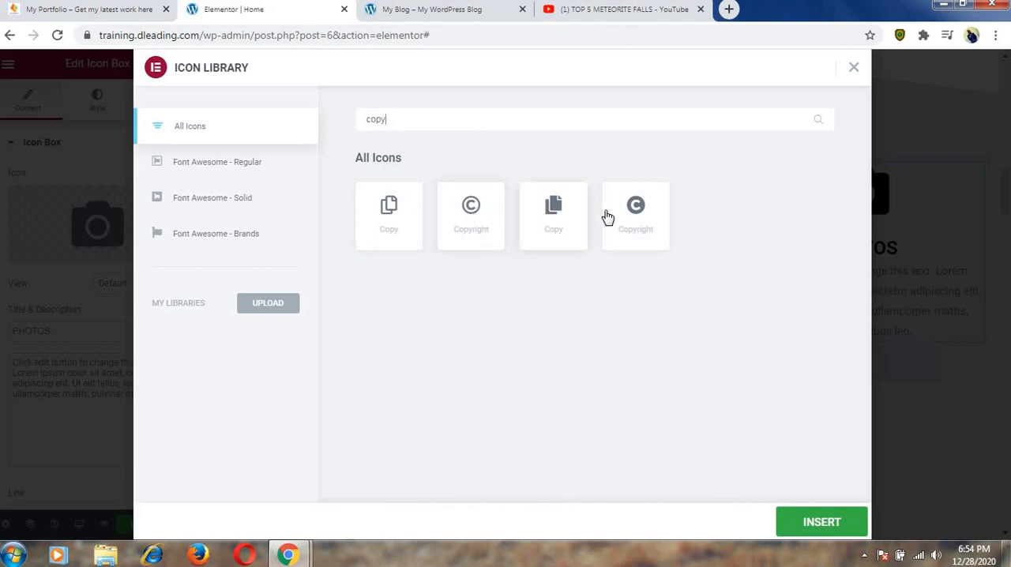
pyautogui.click(630, 218)
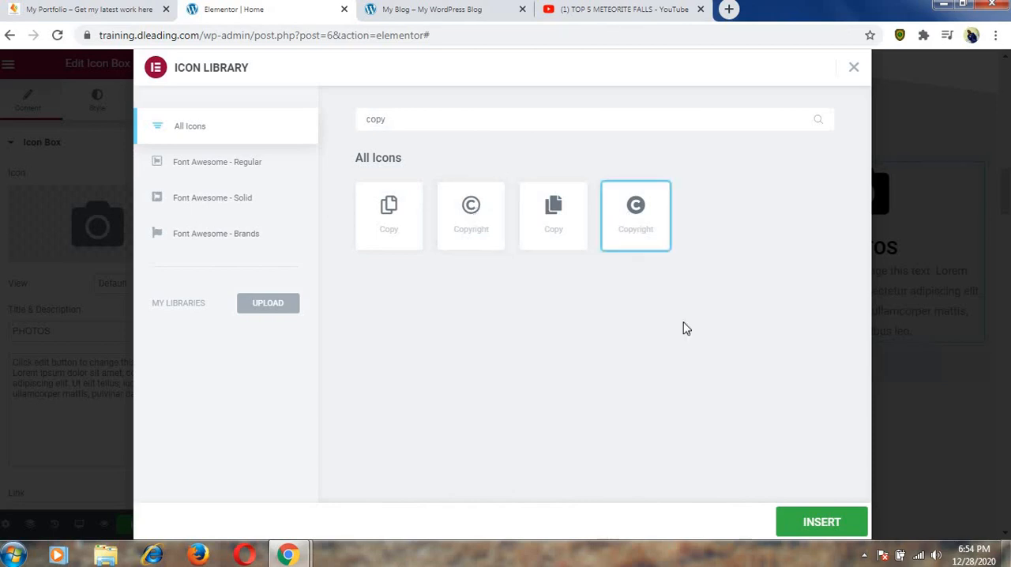
pyautogui.click(814, 519)
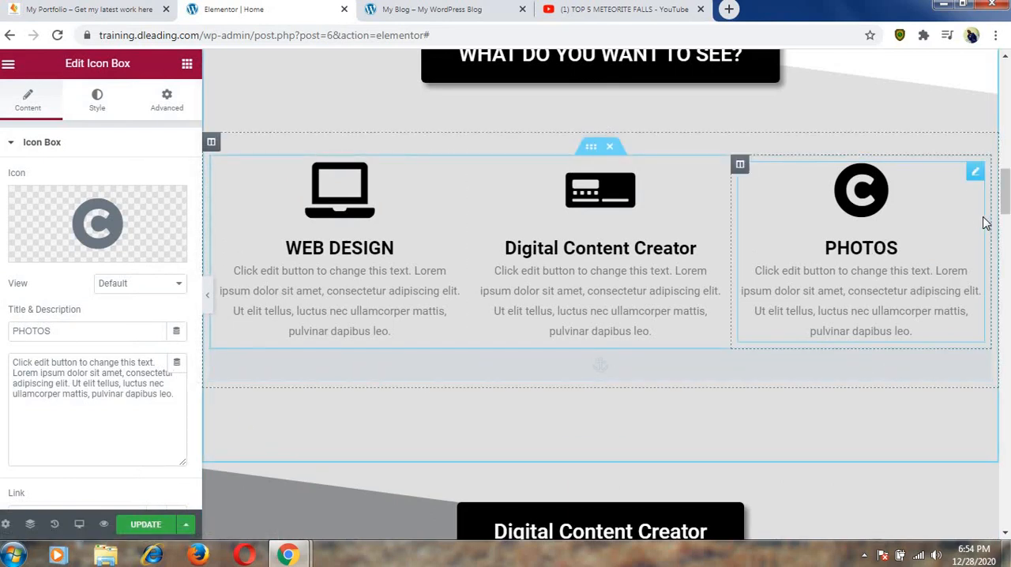
# Copy the words "Copy Writer" from the hero section's subtitle.
pyautogui.moveTo(1004, 207); pyautogui.dragTo(1004, 97)
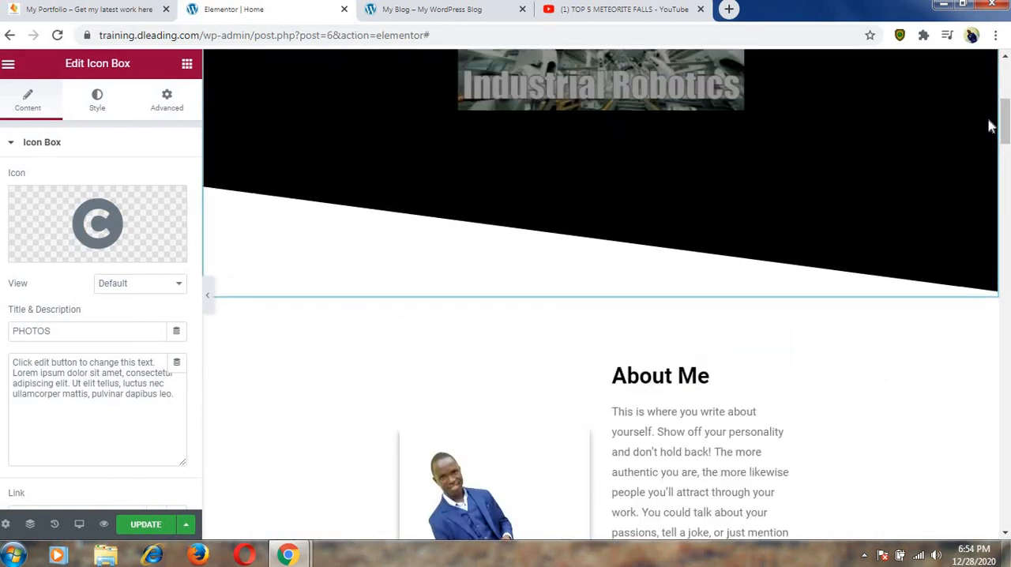
pyautogui.scroll(2, 988, 126)
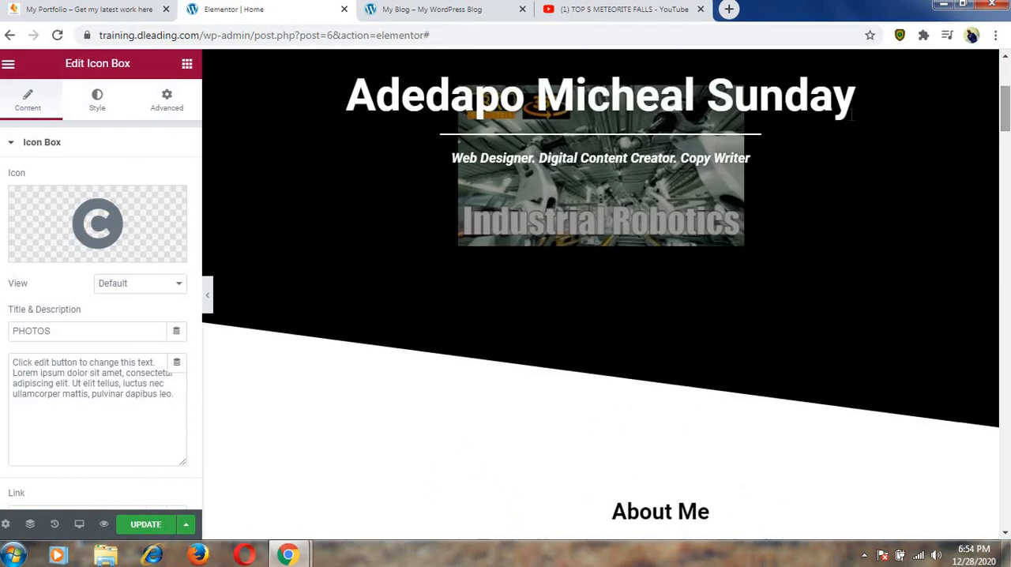
pyautogui.click(751, 156)
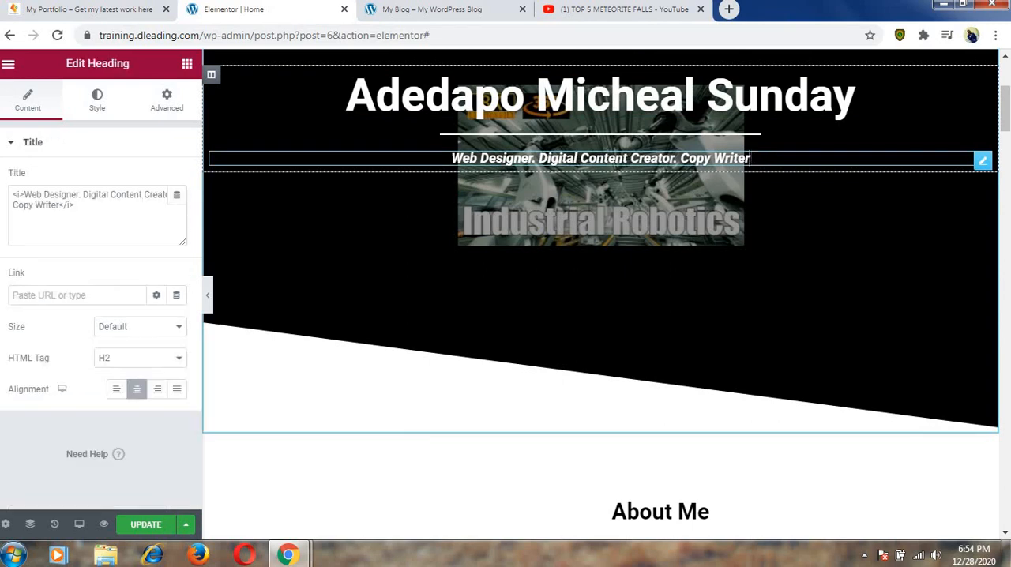
pyautogui.moveTo(750, 158); pyautogui.dragTo(681, 160)
pyautogui.hotkey('ctrl', 'c')
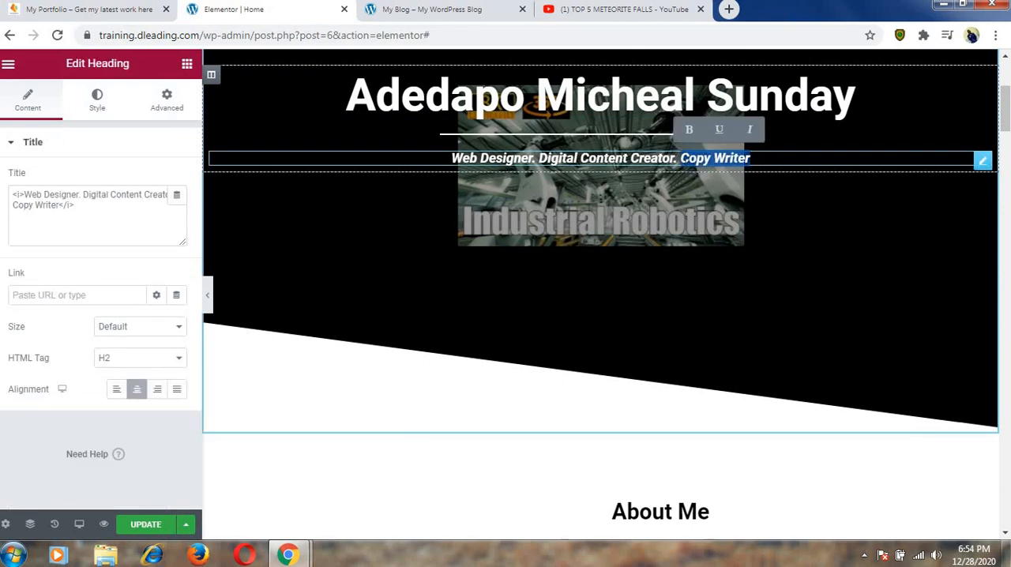
pyautogui.click(750, 158)
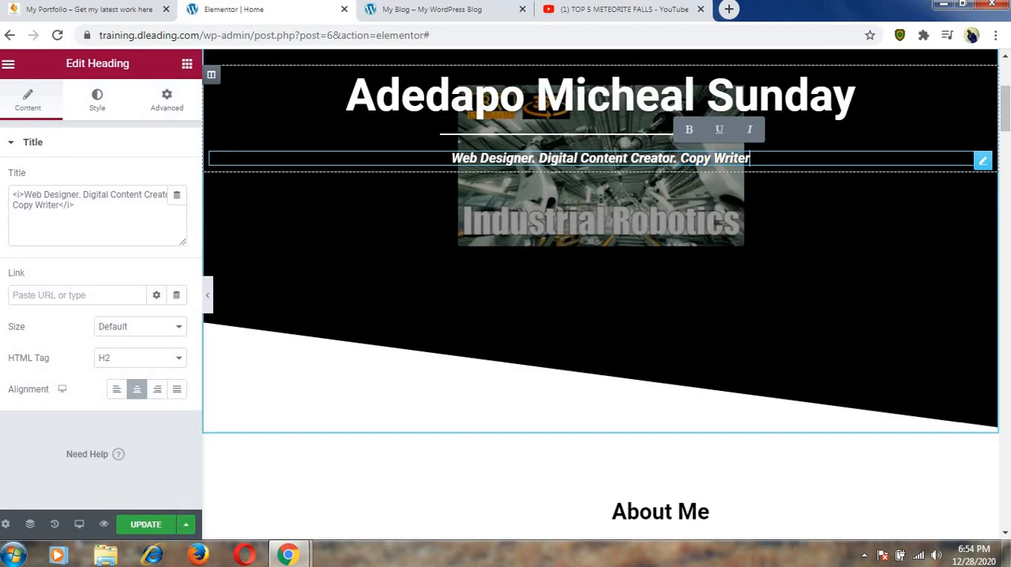
# Retitle the PHOTOS icon box in the services section as "Copy Writer".
pyautogui.moveTo(1007, 102); pyautogui.dragTo(1007, 192)
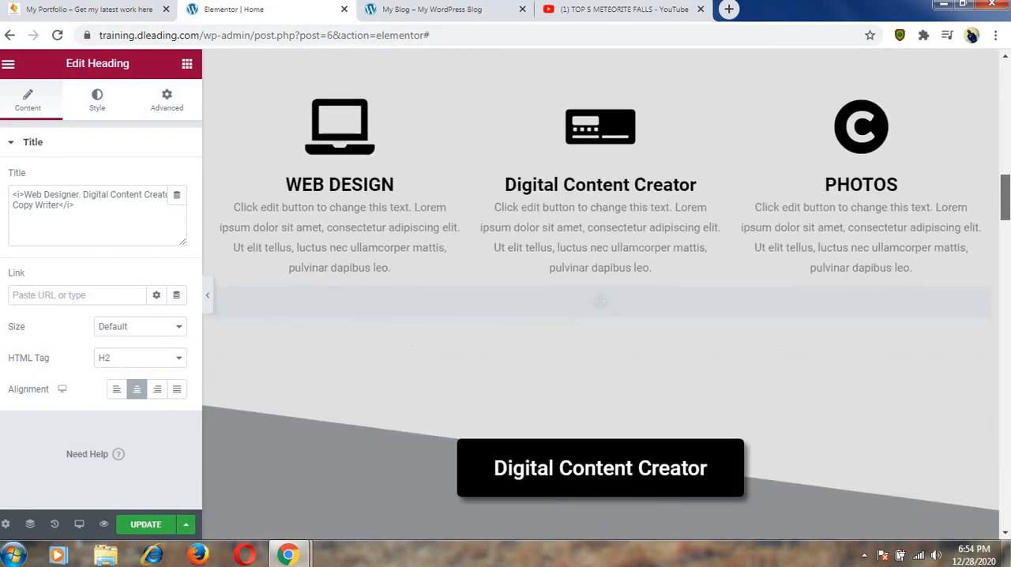
pyautogui.click(869, 184)
pyautogui.scroll(-10, 727, 208)
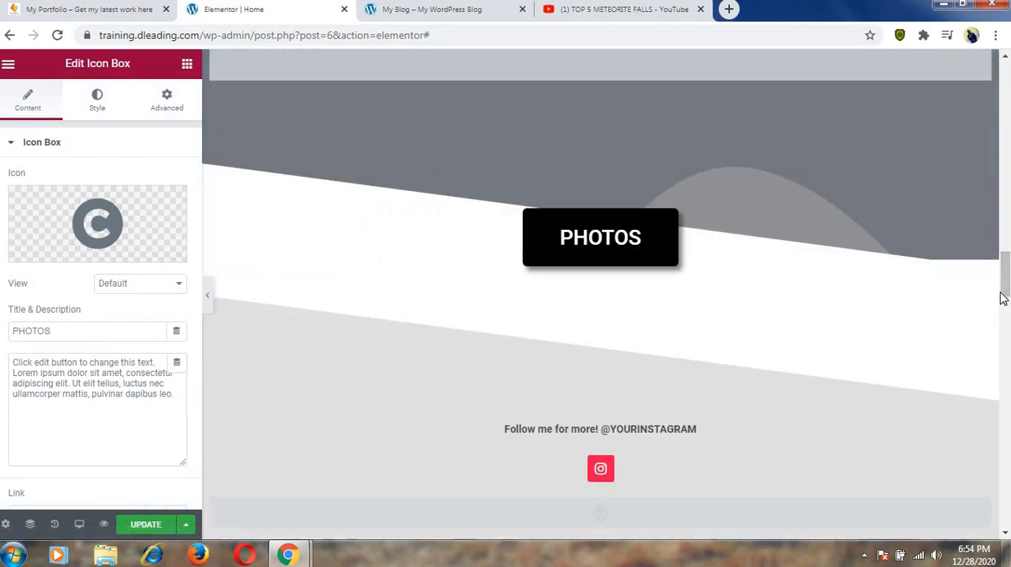
pyautogui.moveTo(1005, 288); pyautogui.dragTo(1006, 191)
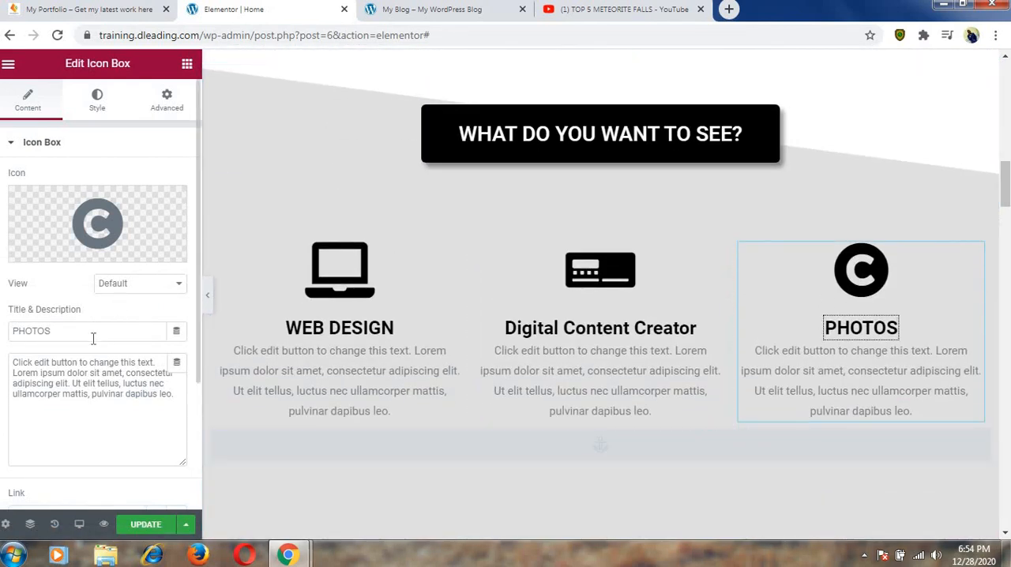
pyautogui.moveTo(62, 332); pyautogui.dragTo(28, 333)
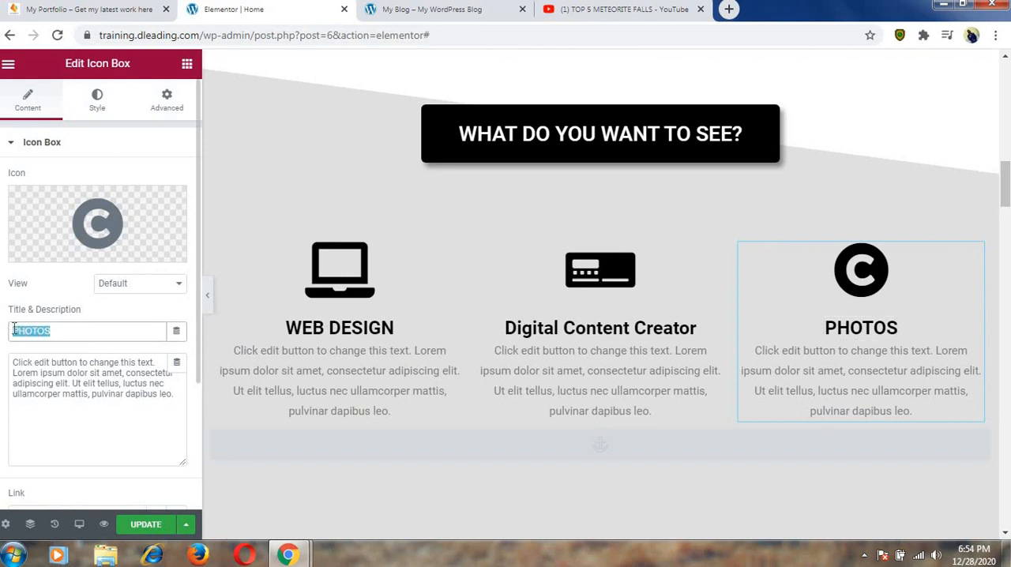
pyautogui.write('Copy Writer')
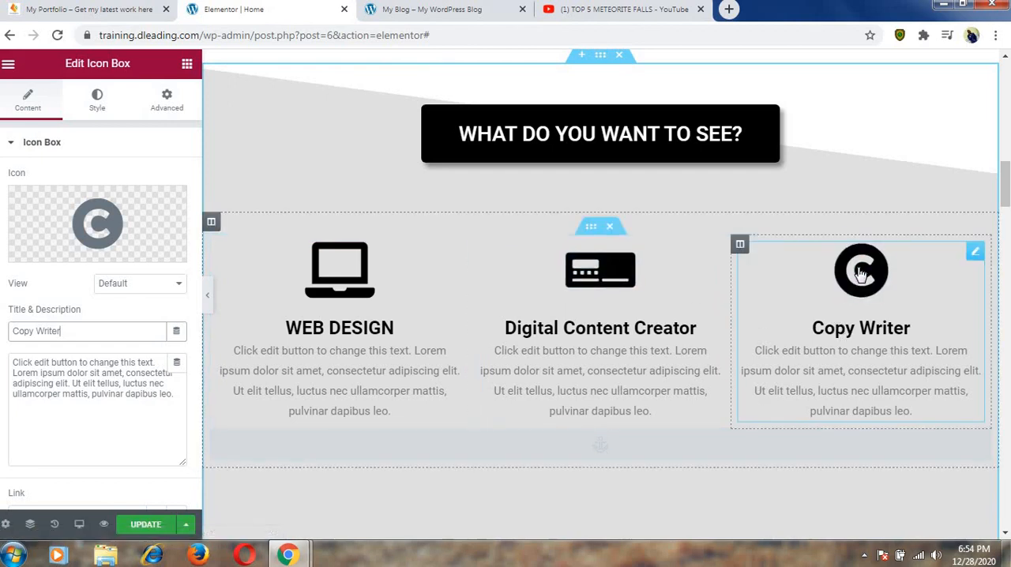
# Change the text of the PHOTOS section's heading button to "Copy Writer".
pyautogui.scroll(-5, 861, 285)
pyautogui.scroll(-5, 861, 274)
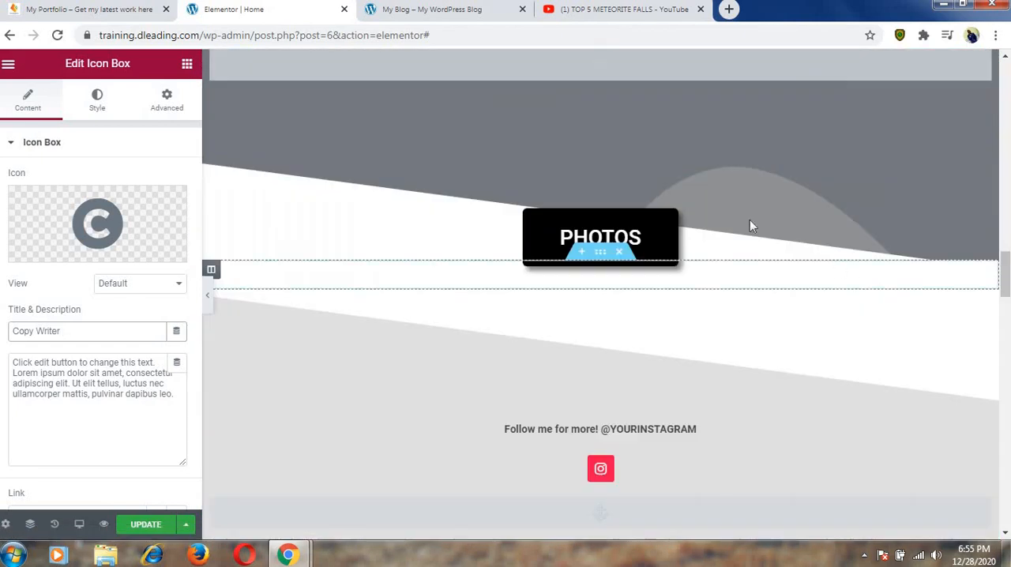
pyautogui.click(624, 237)
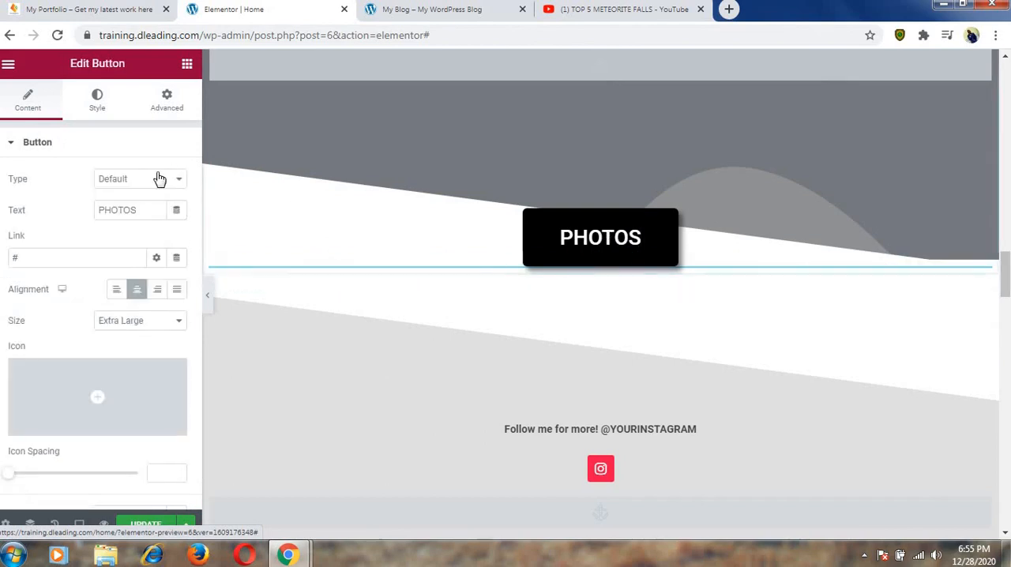
pyautogui.click(142, 210)
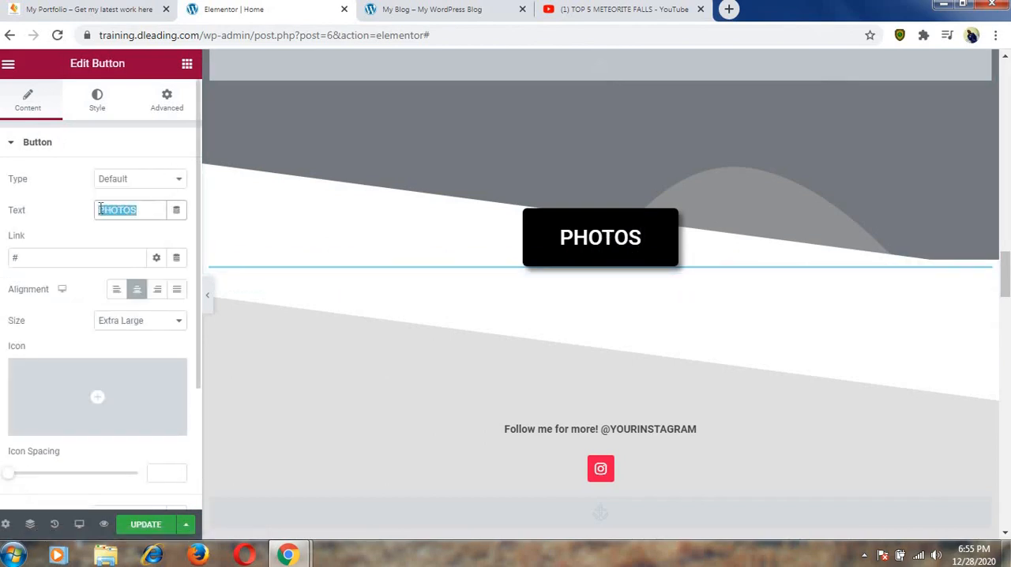
pyautogui.hotkey('ctrl', 'v')
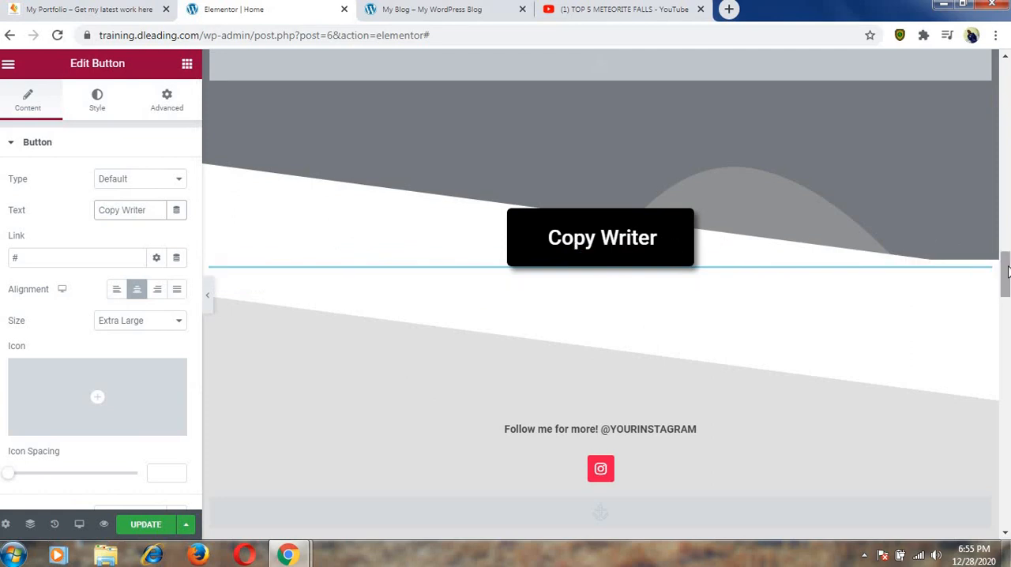
# Examine the placeholder descriptions of the three service boxes and compare them with the descriptions on the finished portfolio site.
pyautogui.moveTo(1009, 271); pyautogui.dragTo(1007, 165)
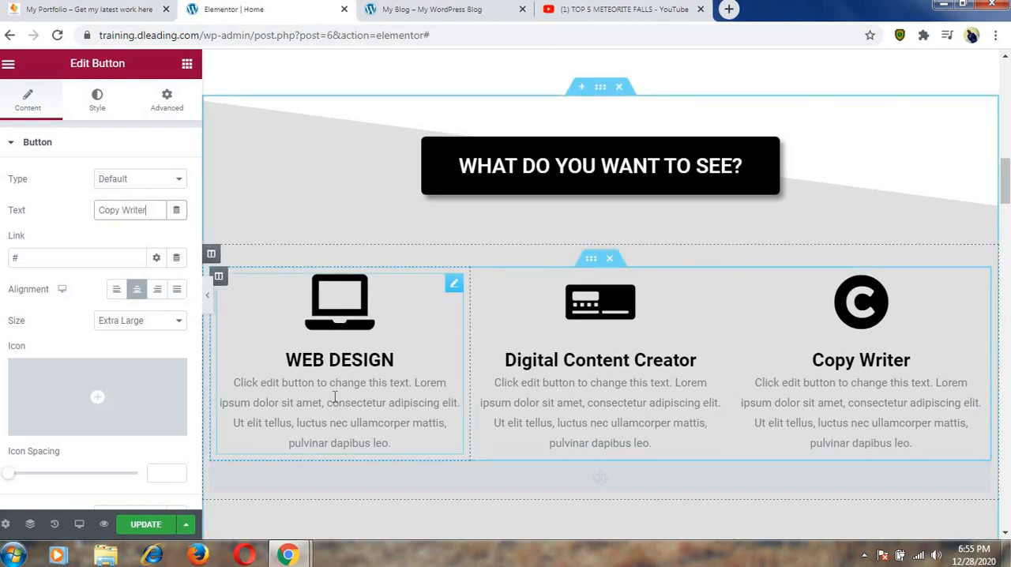
pyautogui.click(309, 412)
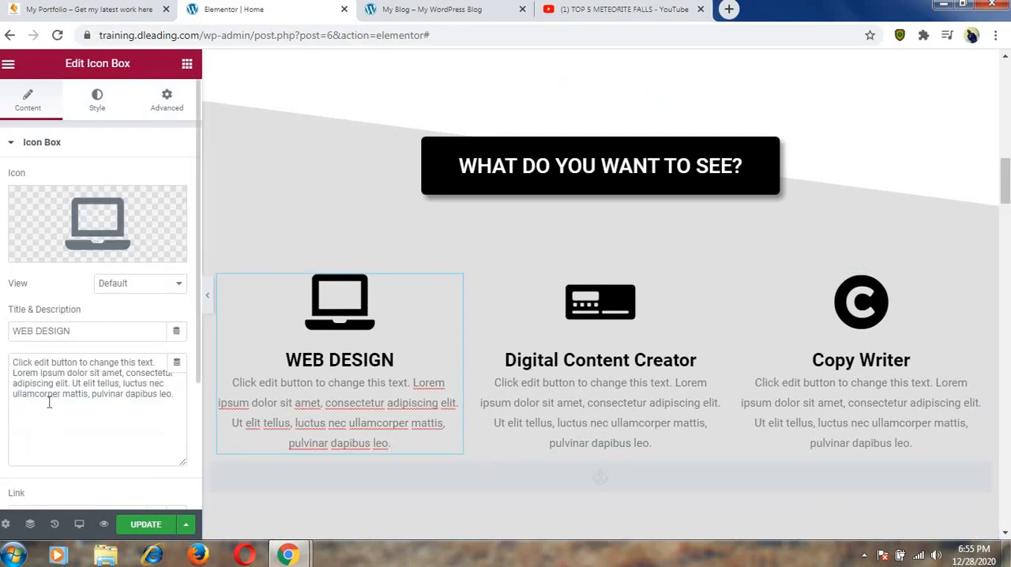
pyautogui.click(612, 408)
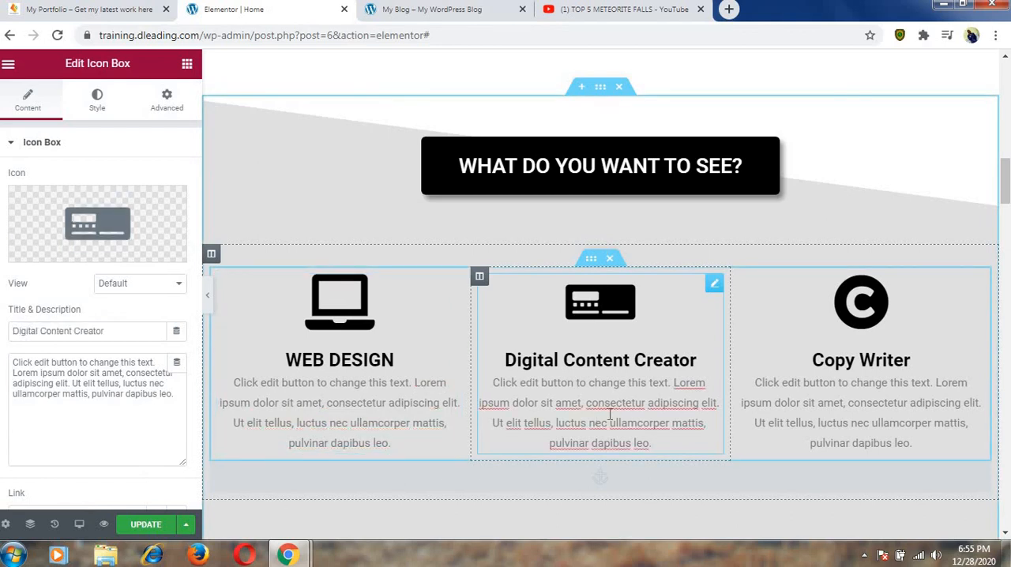
pyautogui.click(794, 422)
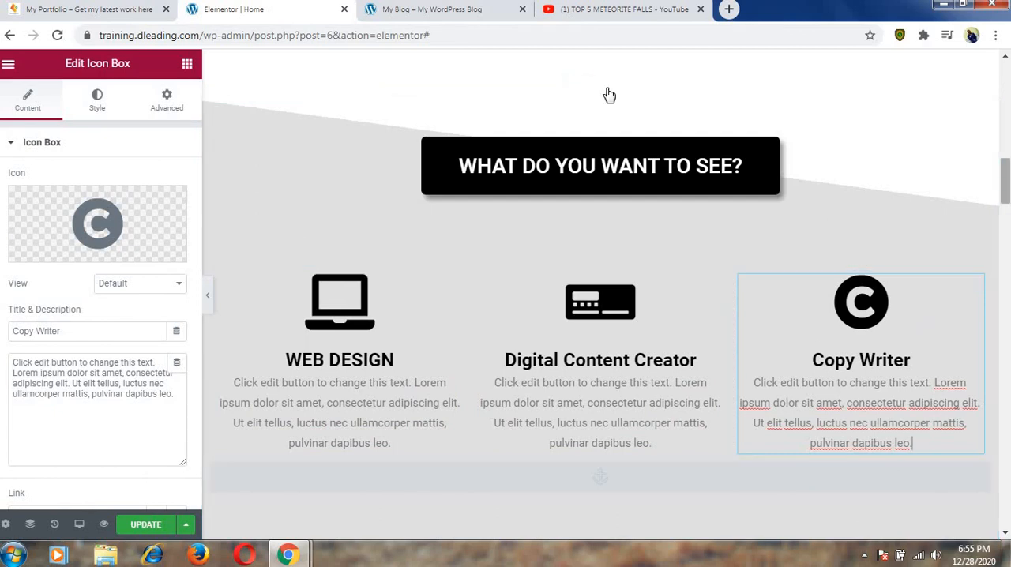
pyautogui.click(130, 10)
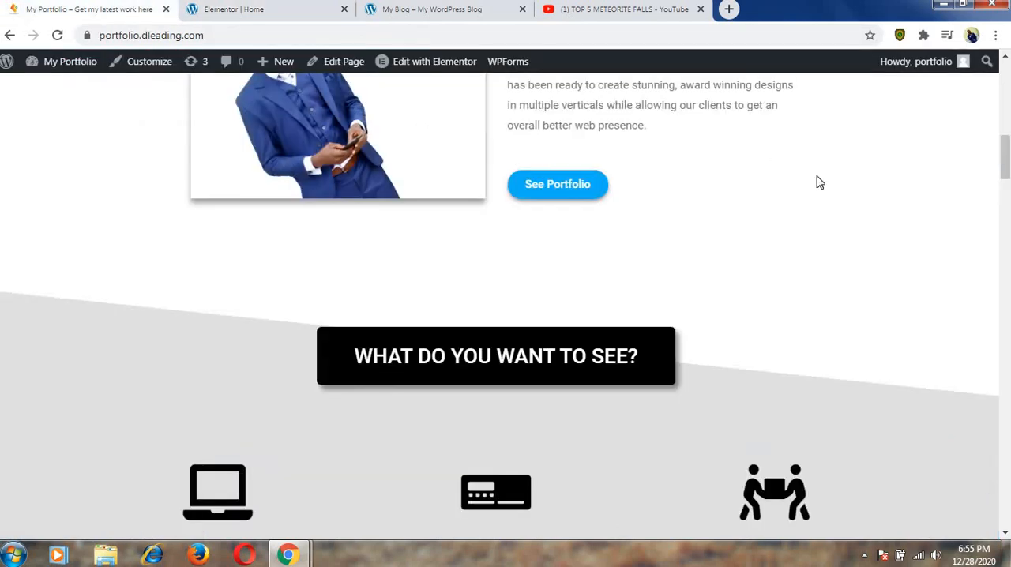
pyautogui.scroll(-5, 1007, 161)
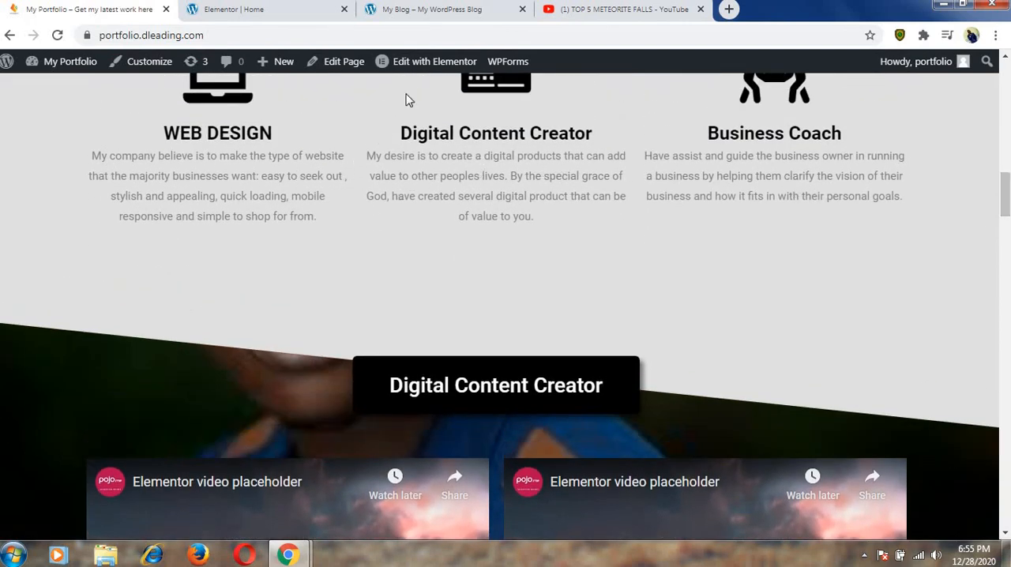
pyautogui.click(294, 9)
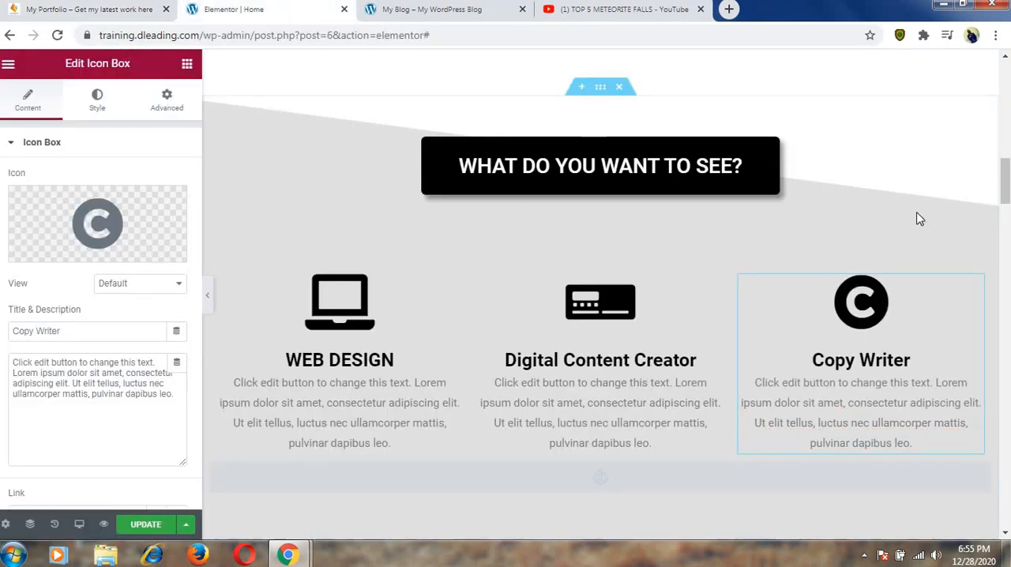
# Preview both placeholder videos in the Digital Content Creator section and open the first video's settings for editing.
pyautogui.scroll(-5, 1007, 185)
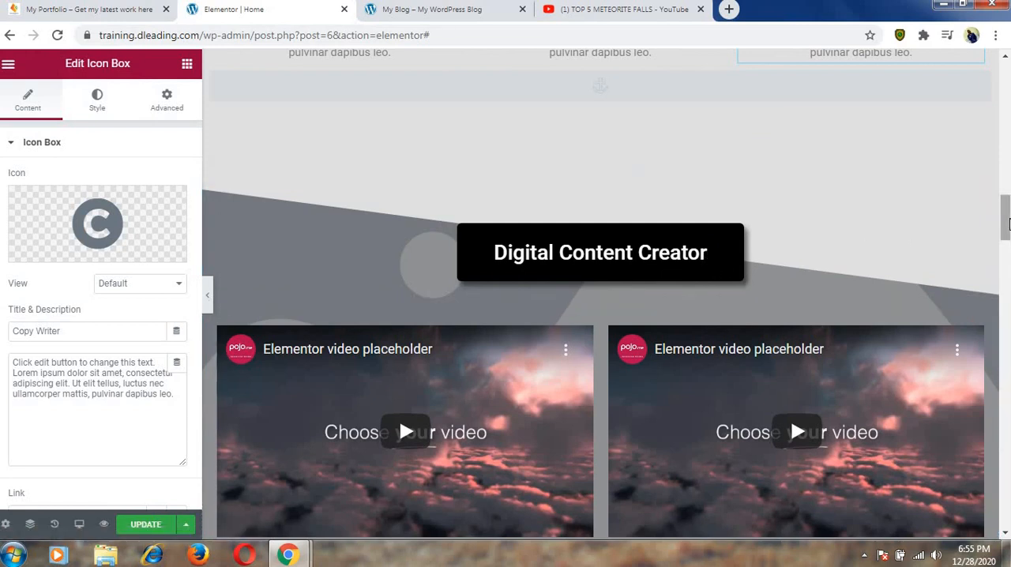
pyautogui.moveTo(1007, 225); pyautogui.dragTo(1007, 235)
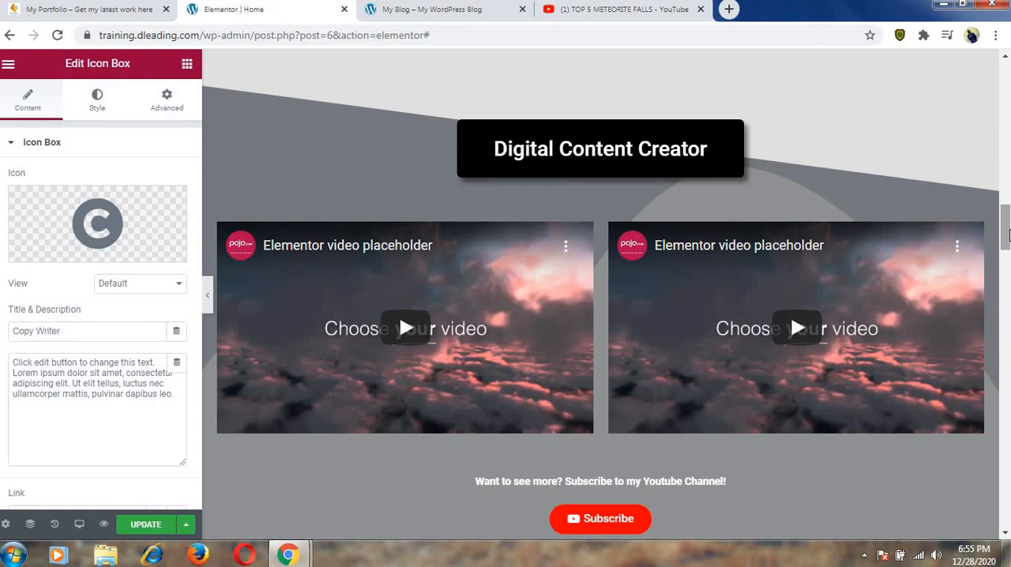
pyautogui.click(655, 285)
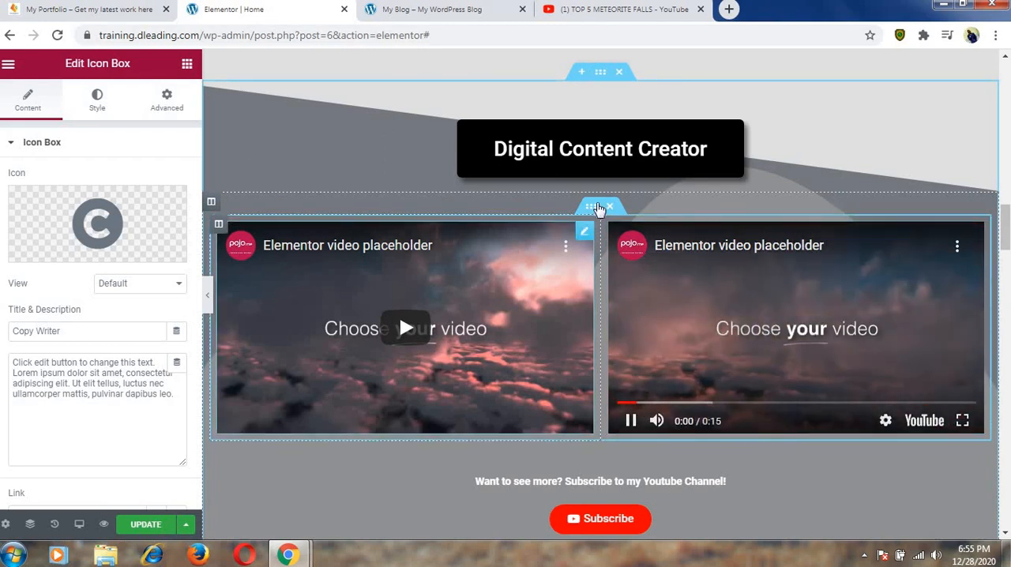
pyautogui.click(596, 210)
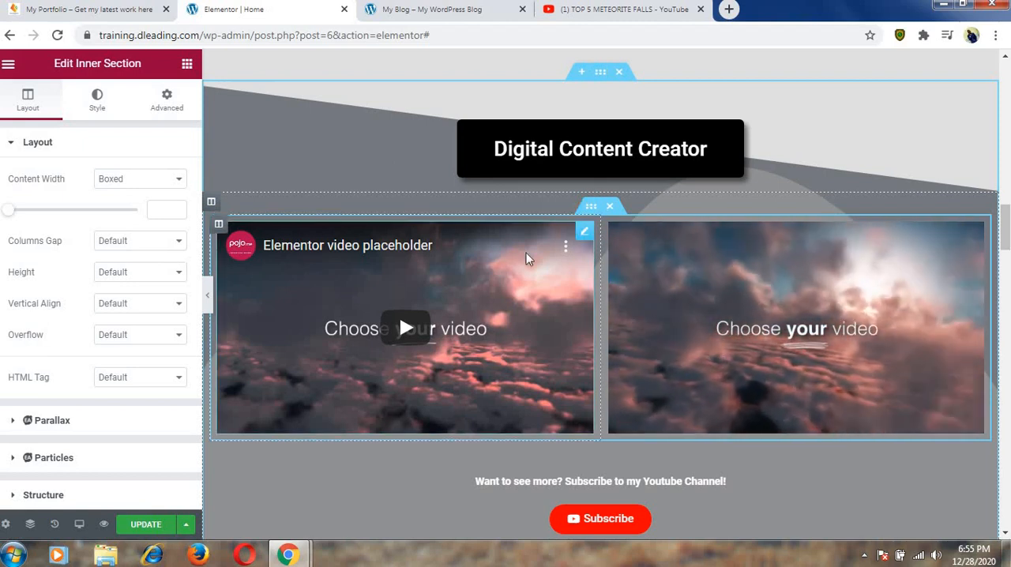
pyautogui.click(496, 288)
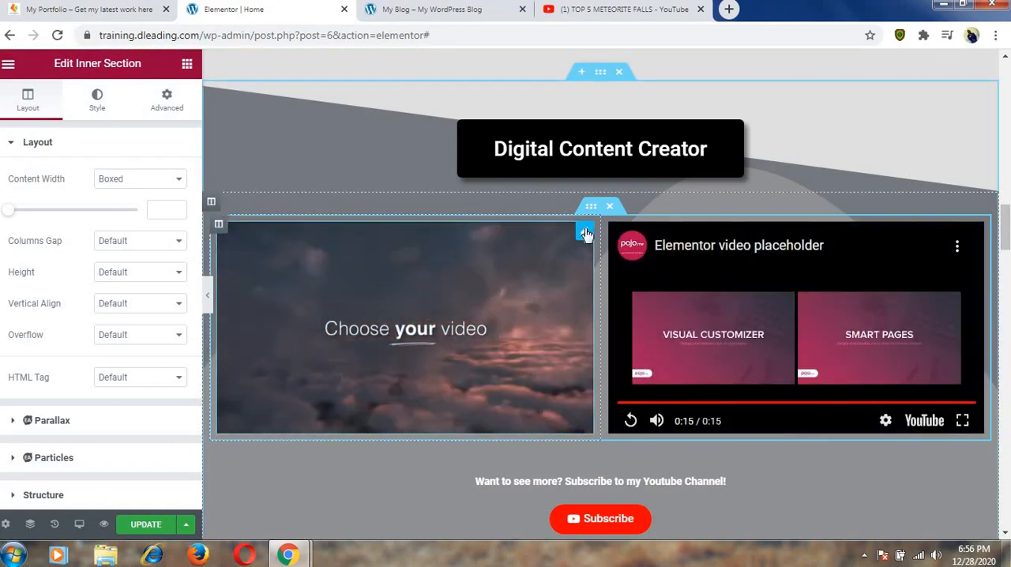
pyautogui.click(585, 233)
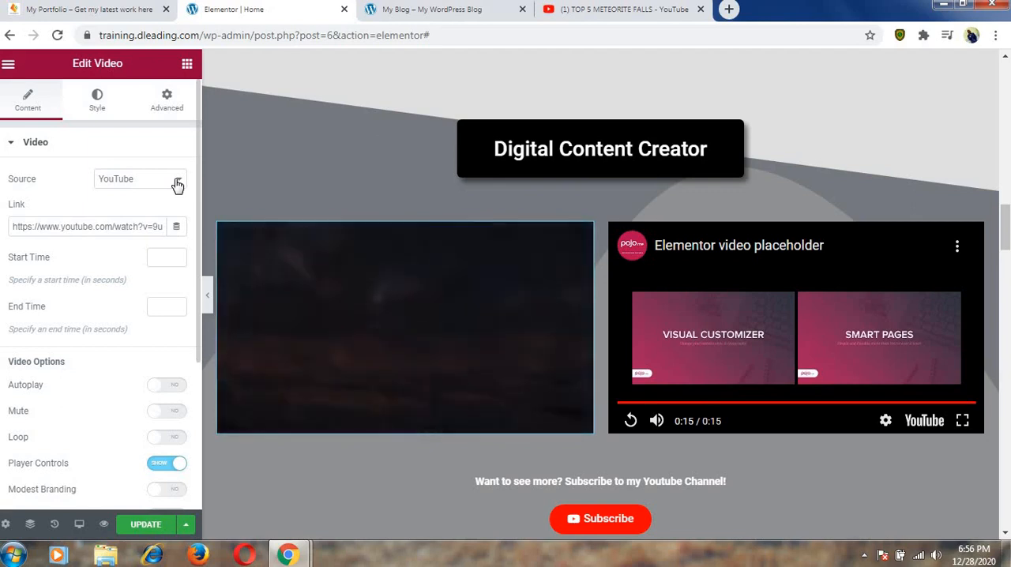
# Try a Self Hosted source for the first video, browse the Videos library for a file, and restore YouTube as the source.
pyautogui.click(177, 185)
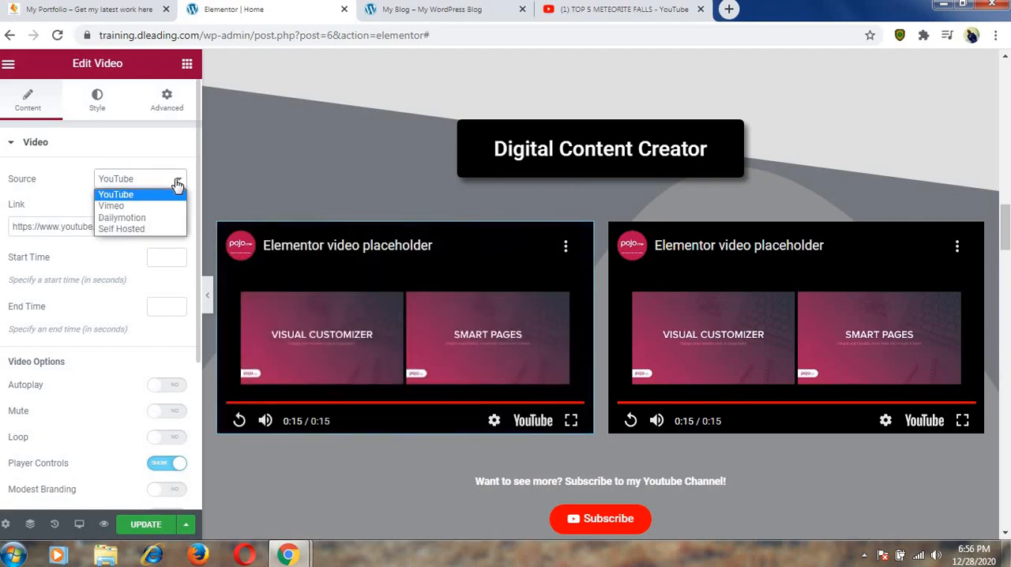
pyautogui.click(136, 229)
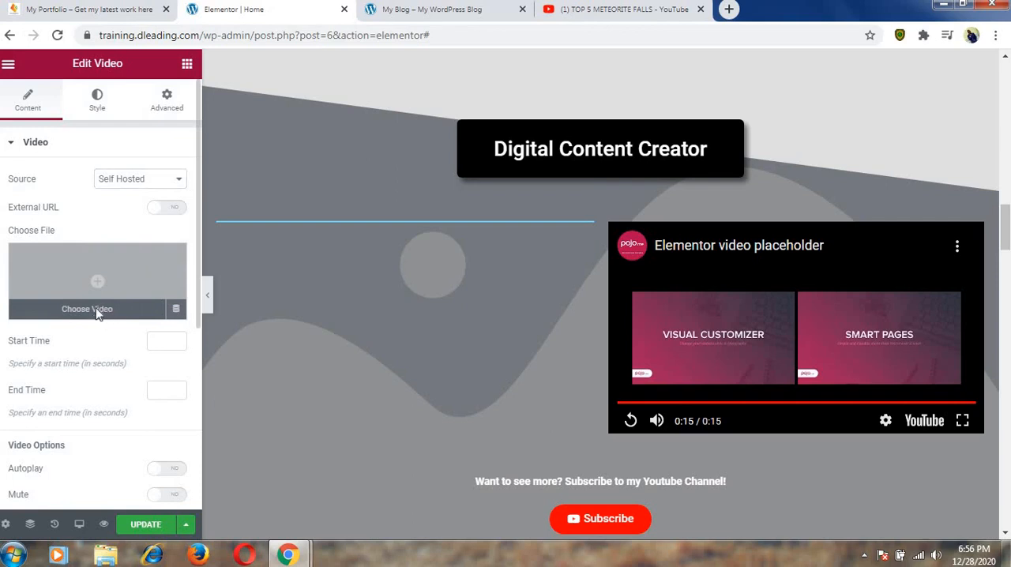
pyautogui.click(97, 312)
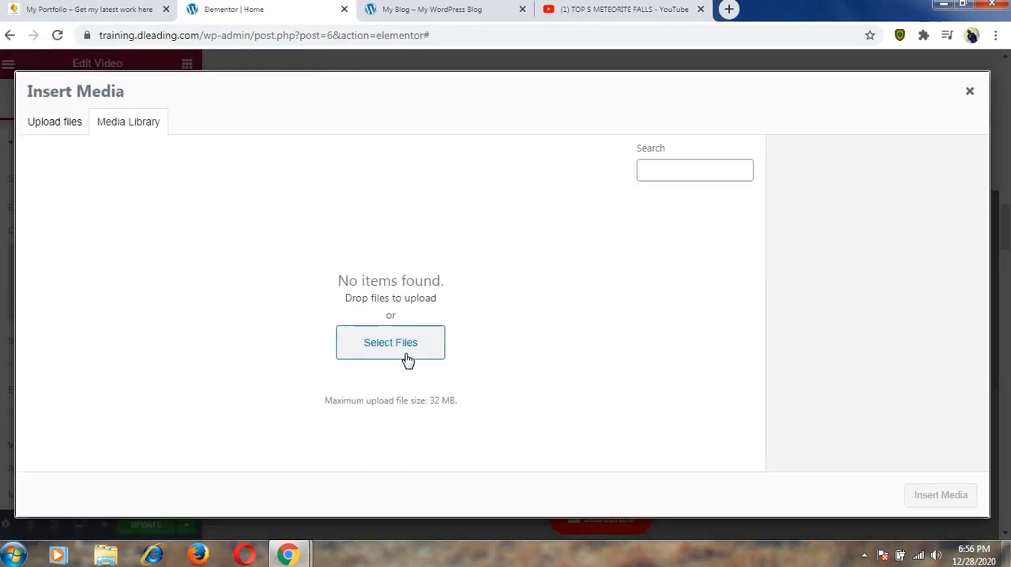
pyautogui.click(404, 350)
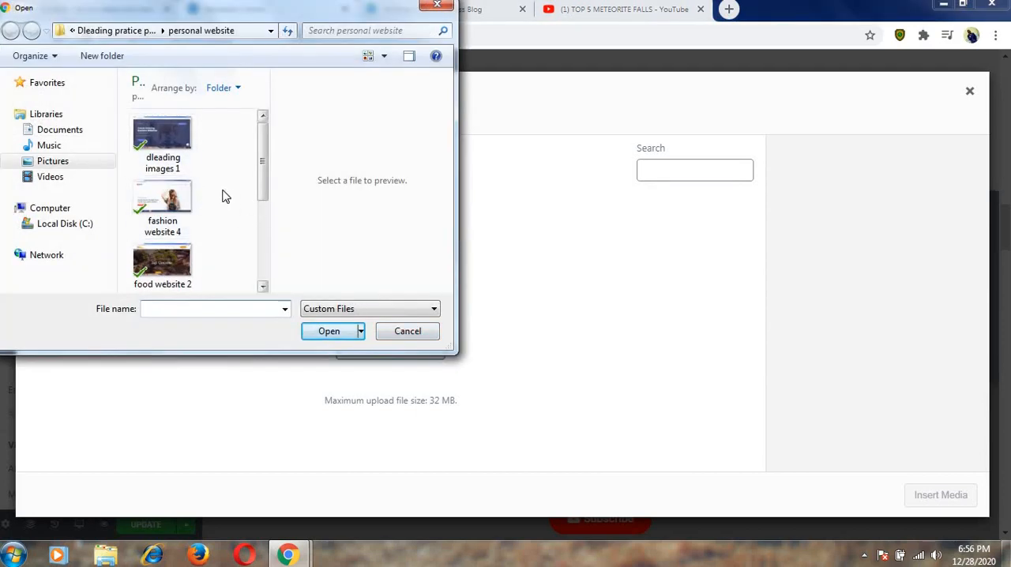
pyautogui.click(50, 177)
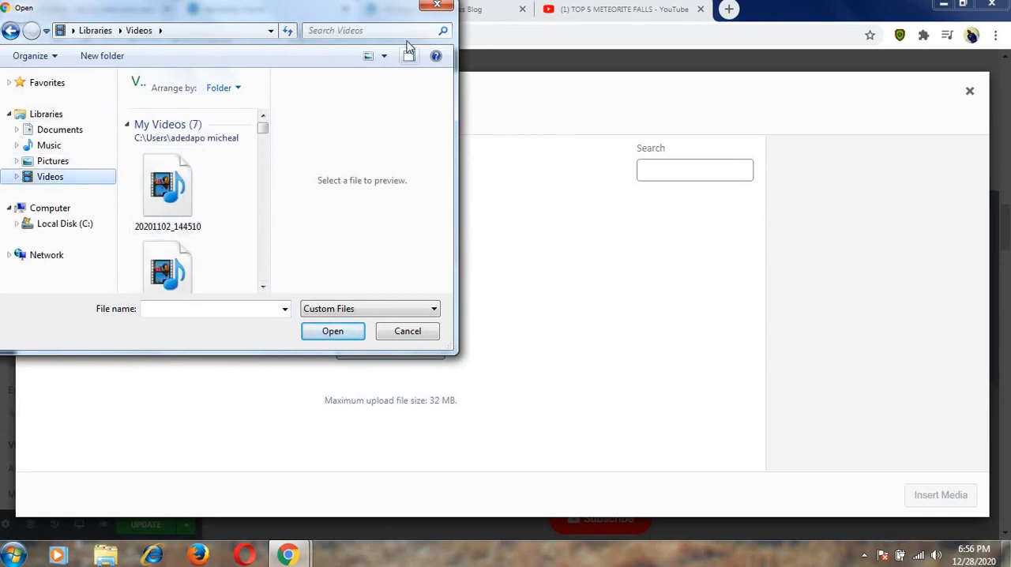
pyautogui.click(436, 7)
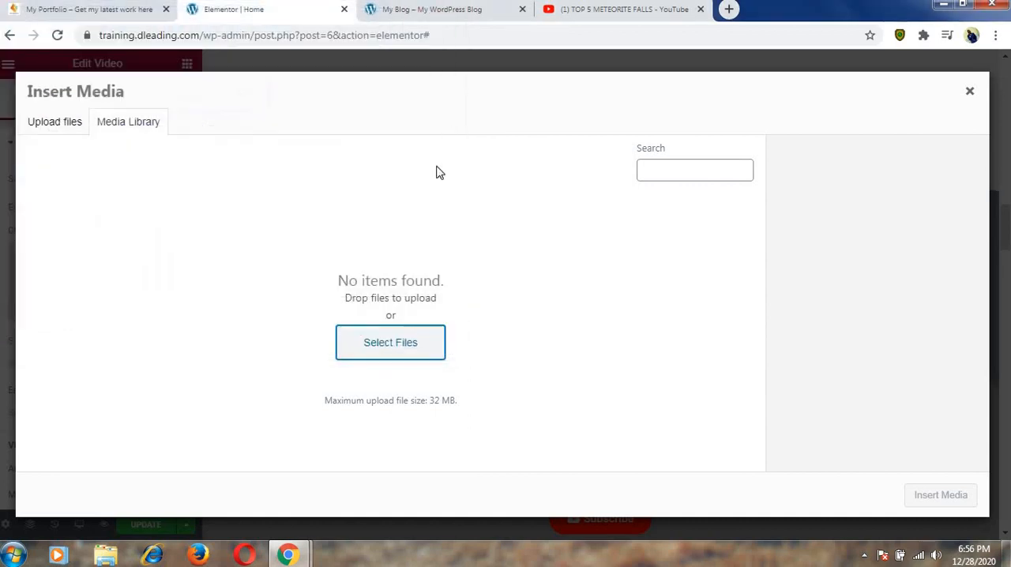
pyautogui.click(970, 94)
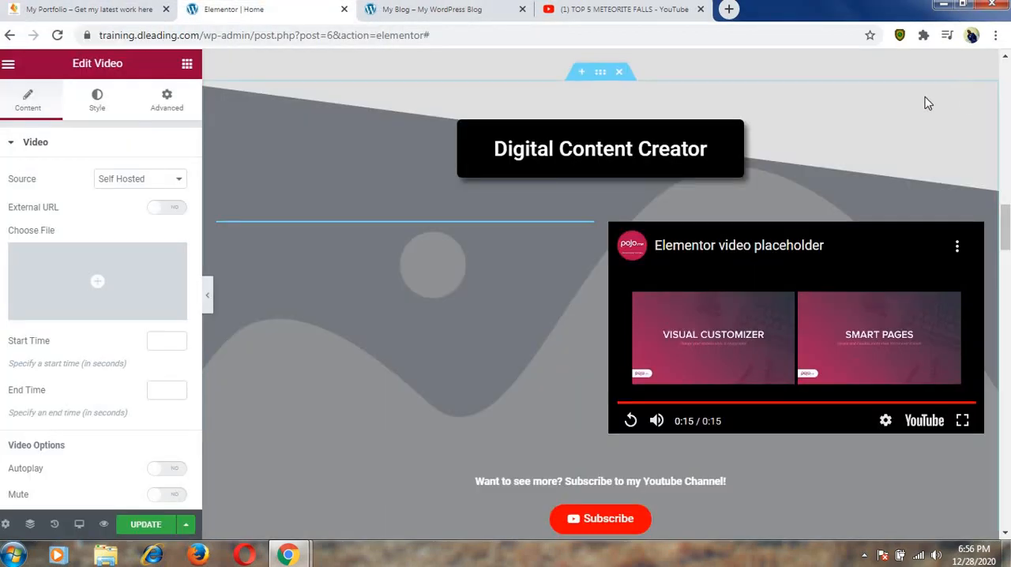
pyautogui.click(158, 181)
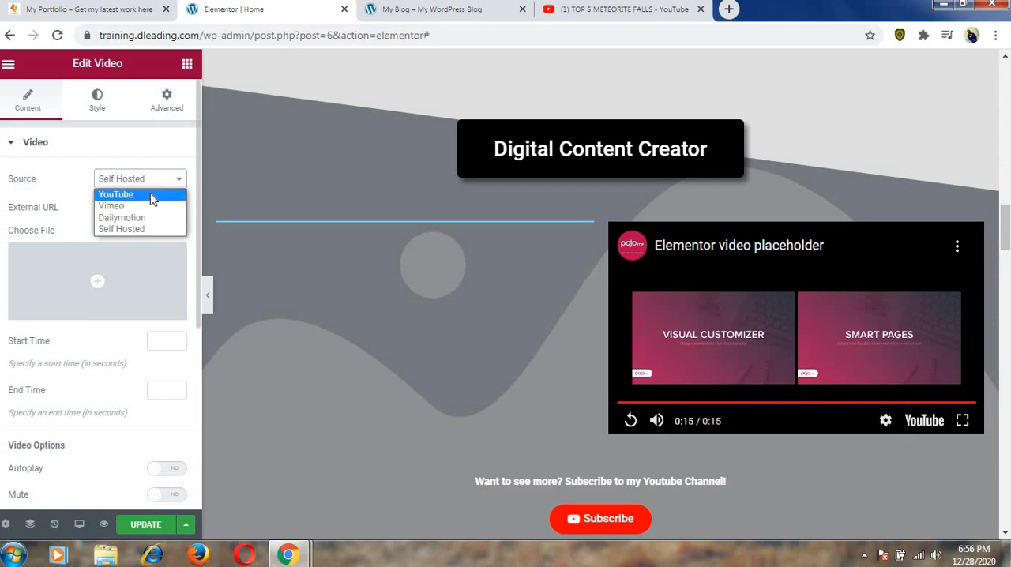
pyautogui.click(153, 198)
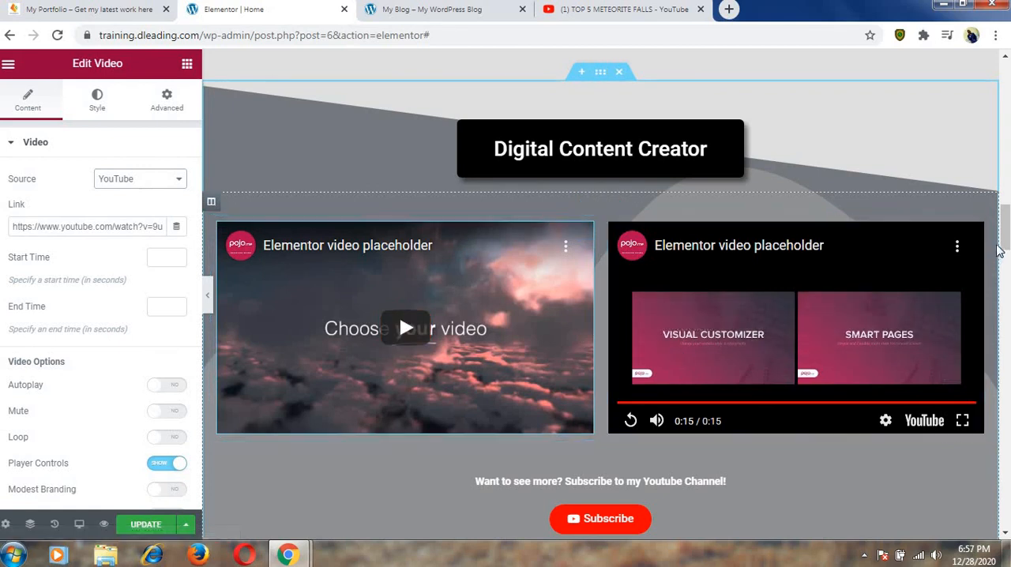
# Duplicate the second placeholder video in the Digital Content Creator section.
pyautogui.scroll(-1, 1003, 230)
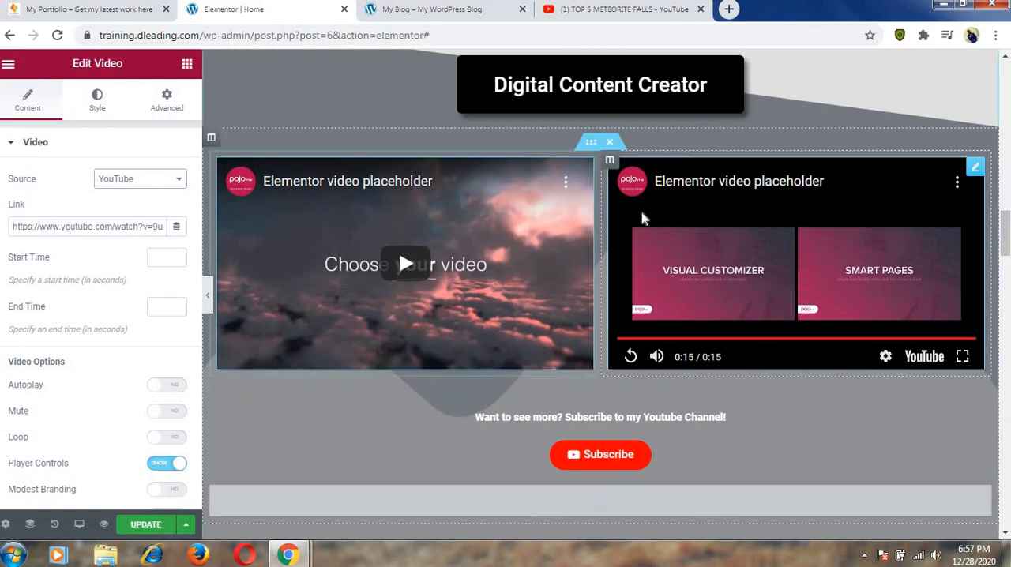
pyautogui.rightClick(976, 173)
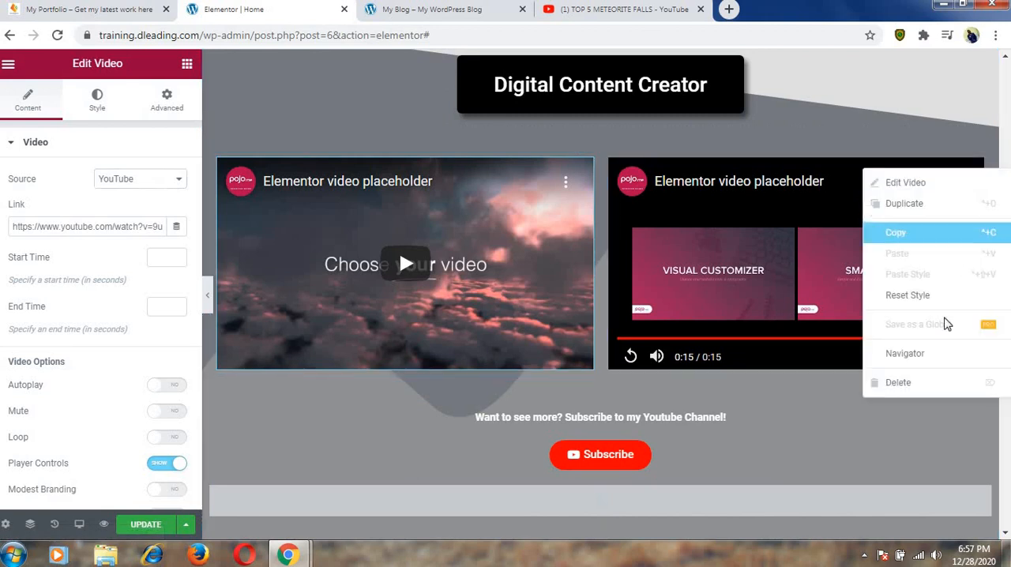
pyautogui.click(923, 207)
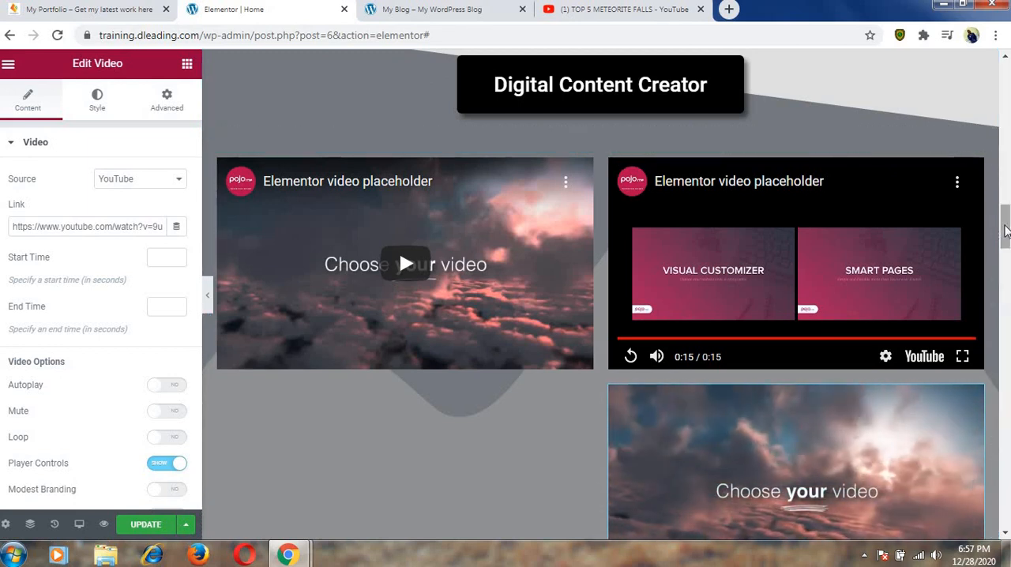
pyautogui.scroll(-2, 1006, 229)
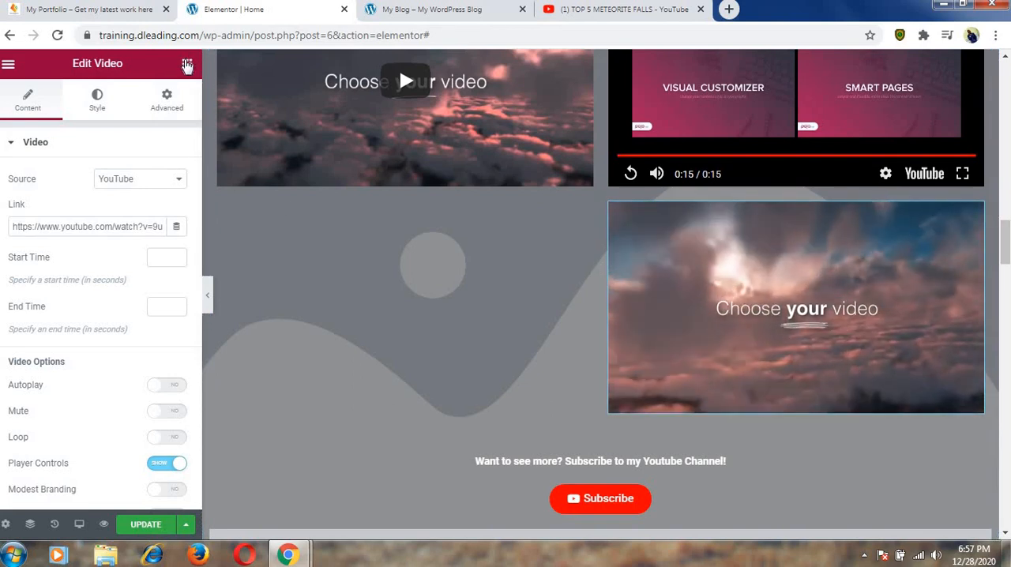
# Add an Image widget below the first video in the Digital Content Creator section and open its image selection.
pyautogui.click(187, 65)
pyautogui.moveTo(64, 282); pyautogui.dragTo(356, 194)
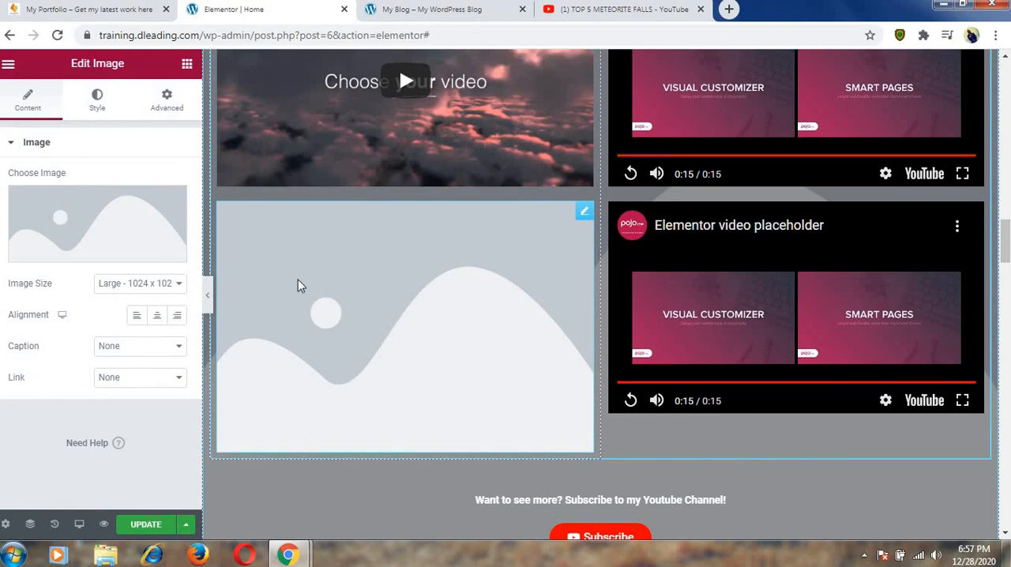
pyautogui.click(113, 256)
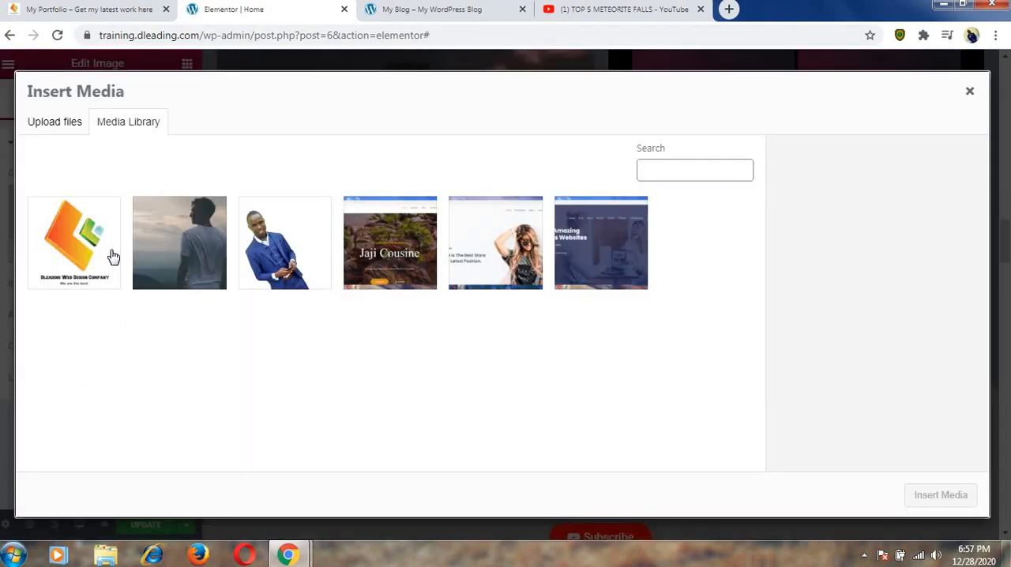
# Start uploading an image file and browse the Pictures library to the Dleading pratice pictue folder.
pyautogui.click(42, 126)
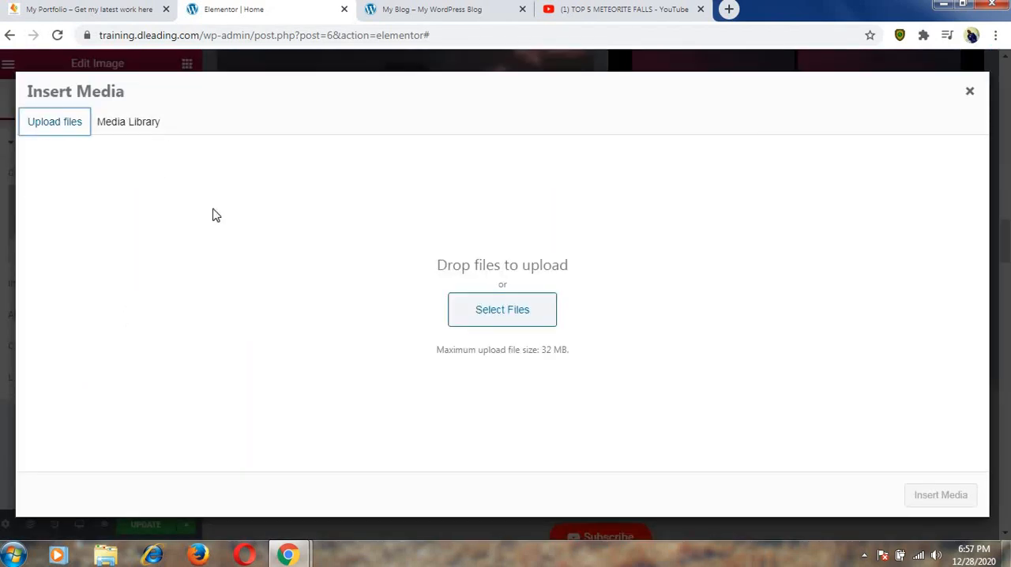
pyautogui.click(478, 315)
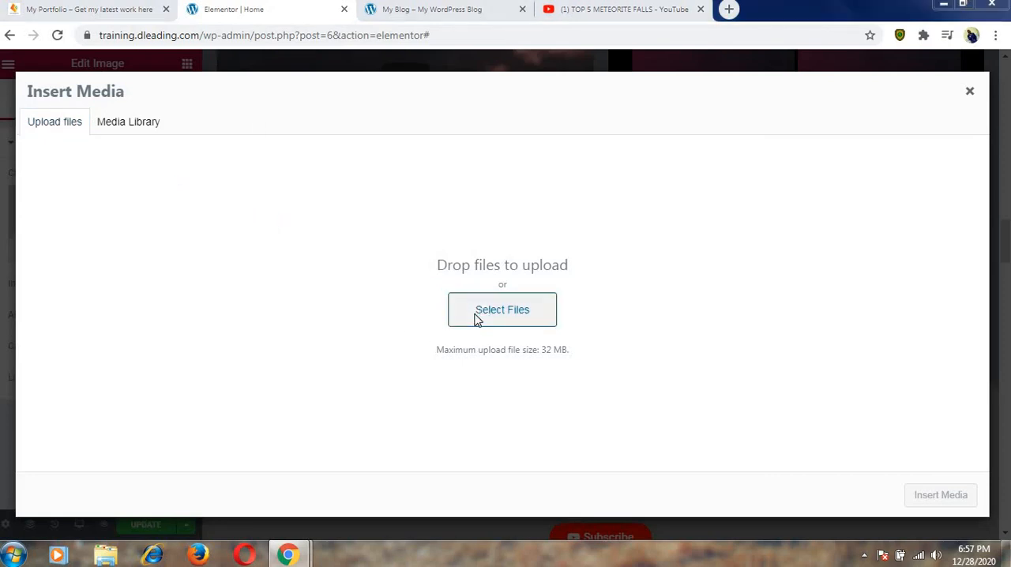
pyautogui.click(263, 287)
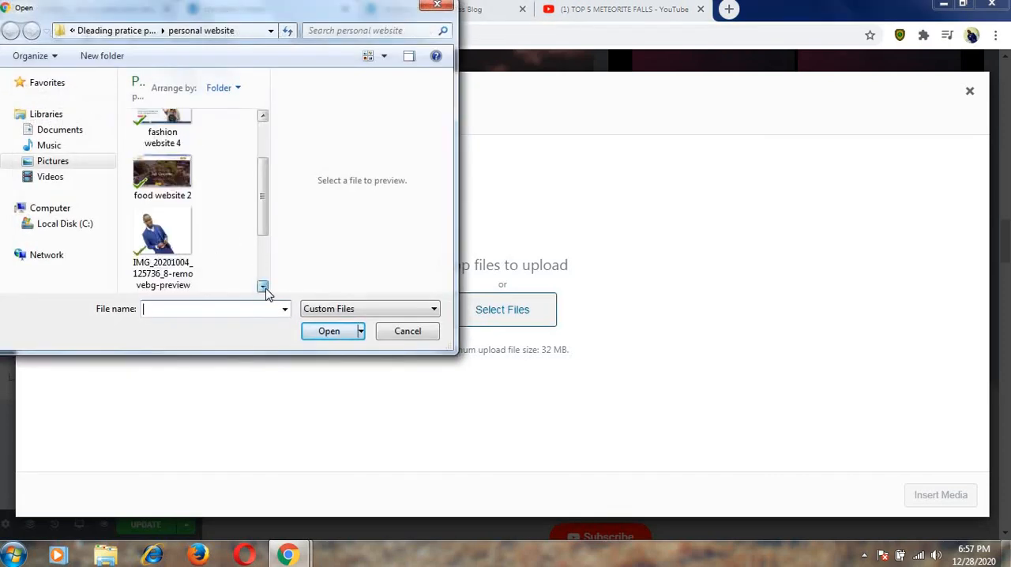
pyautogui.click(263, 286)
pyautogui.click(74, 162)
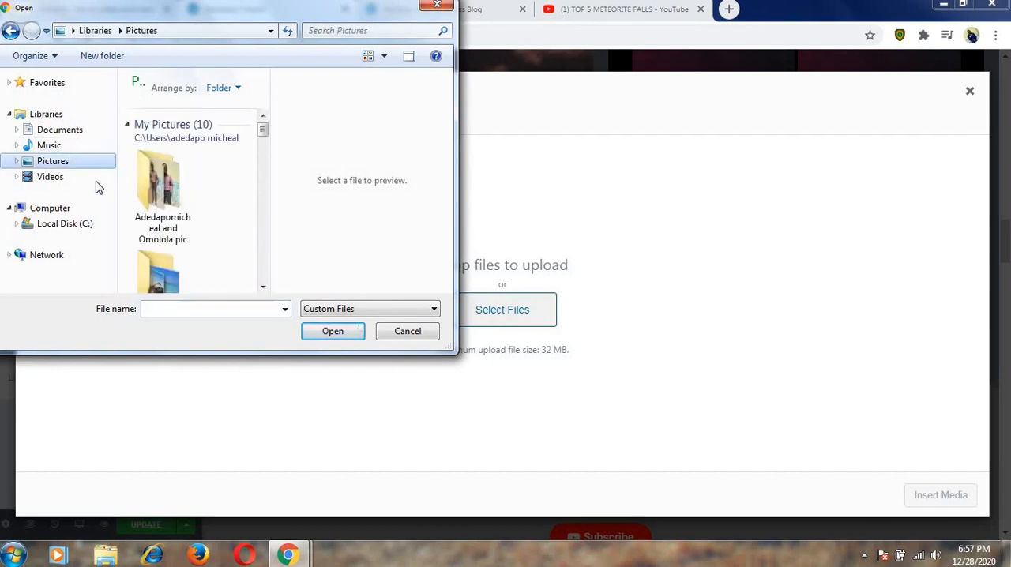
pyautogui.click(263, 287)
pyautogui.click(263, 287)
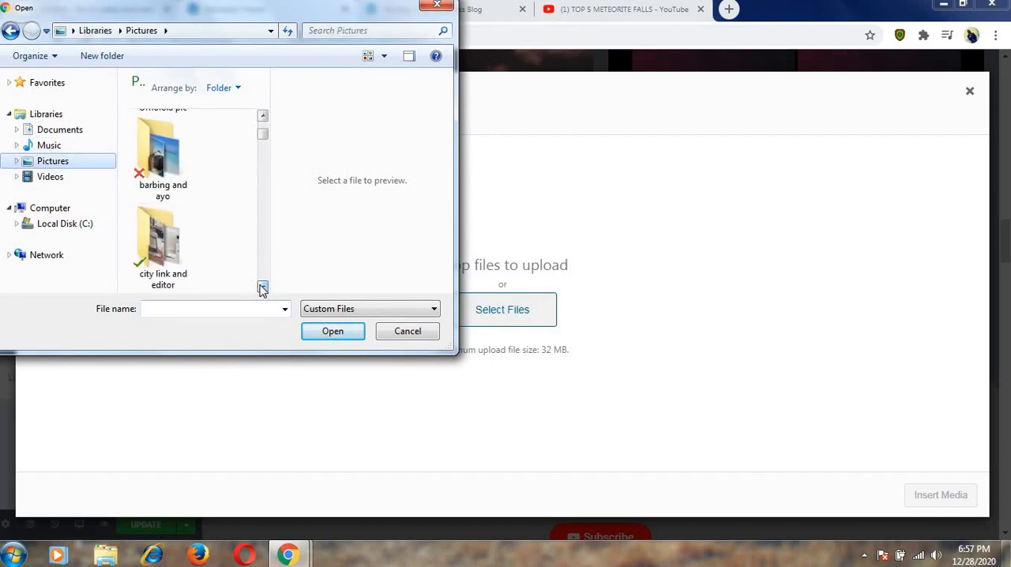
pyautogui.click(264, 287)
pyautogui.doubleClick(164, 245)
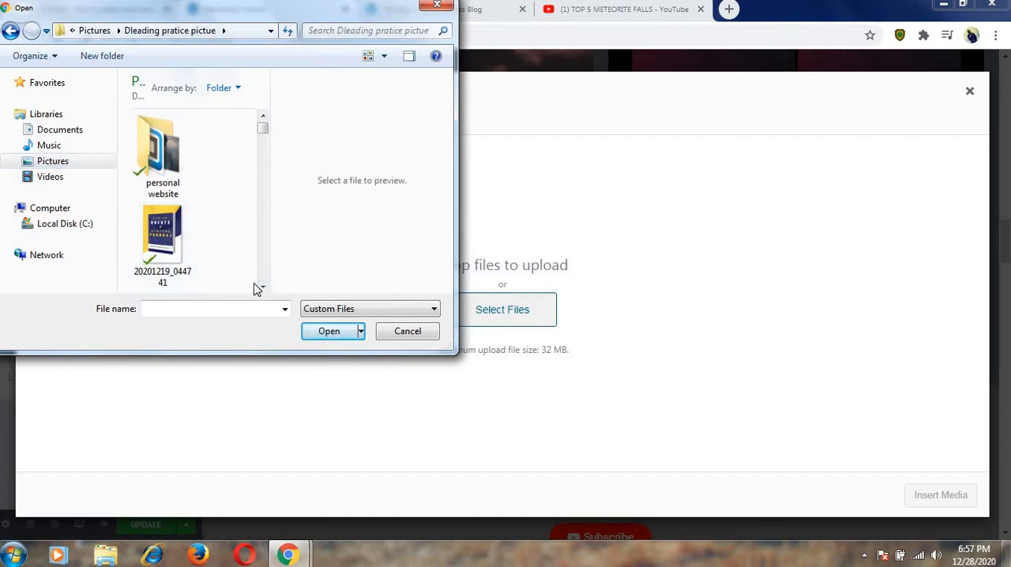
# Upload the book cover image 20201219_044741 and insert it into the new Image widget.
pyautogui.click(177, 241)
pyautogui.click(330, 332)
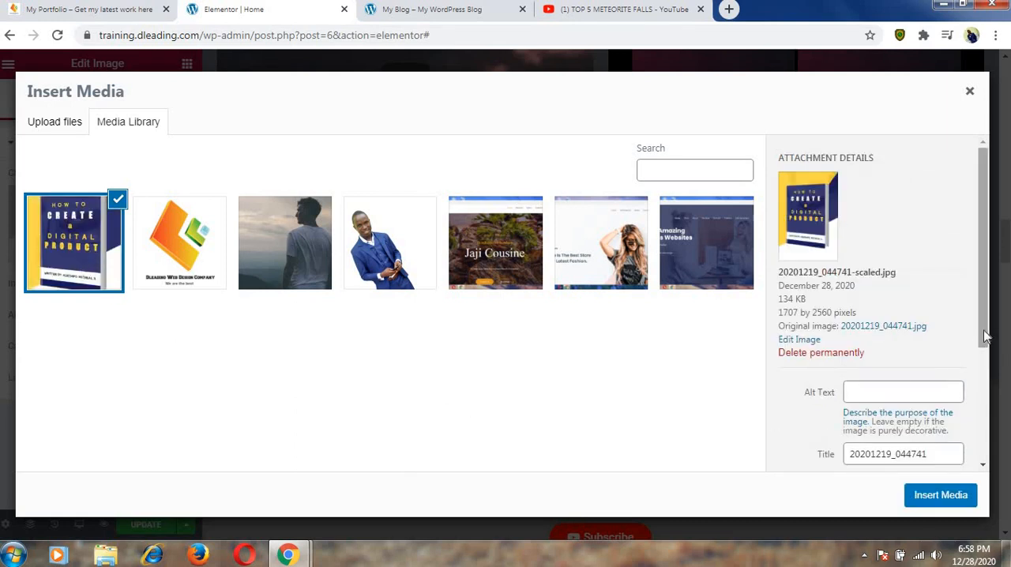
pyautogui.moveTo(983, 335); pyautogui.dragTo(983, 378)
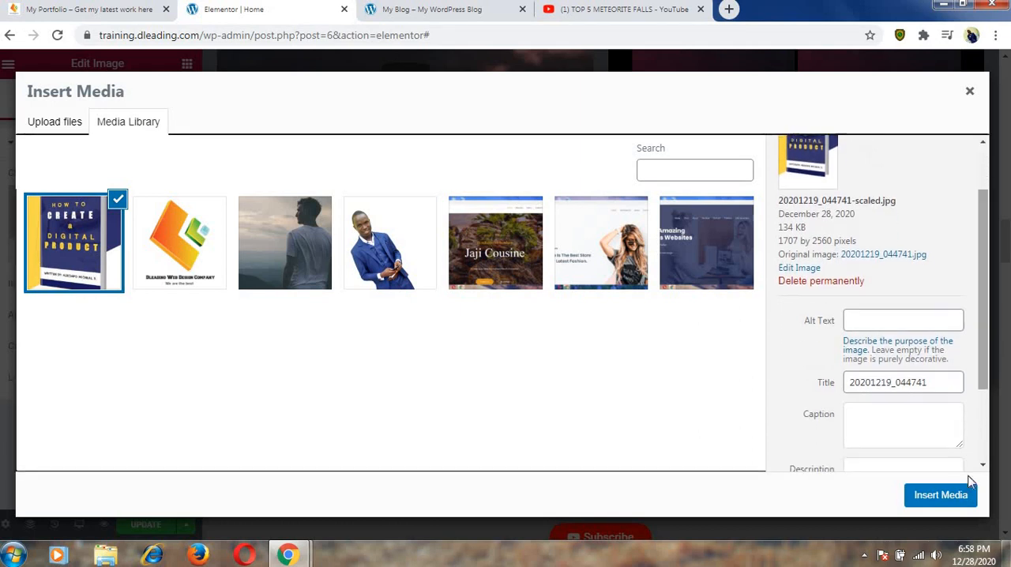
pyautogui.click(956, 496)
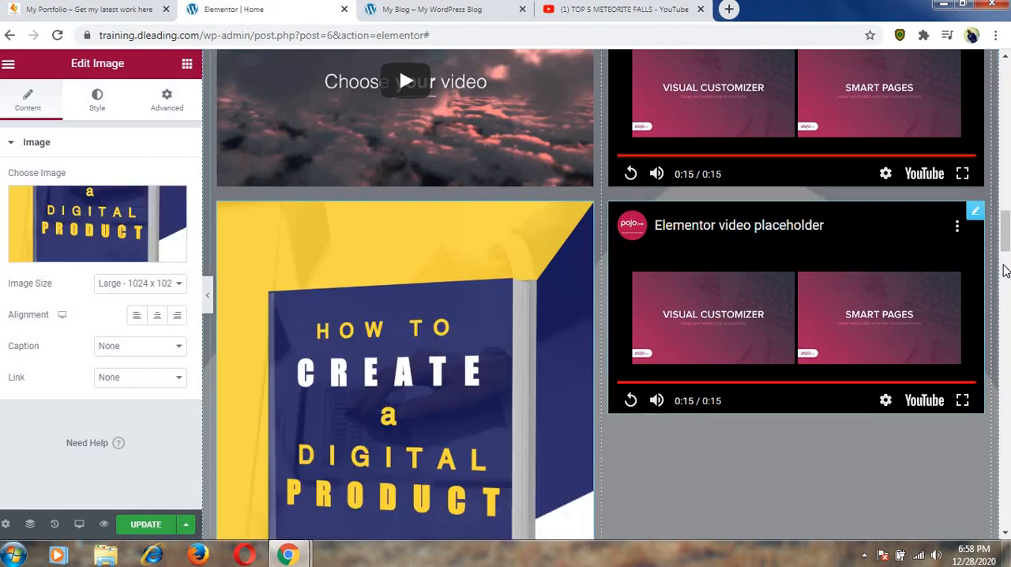
# Try the Medium Large image size on the book cover and restore Large - 1024 x 1024.
pyautogui.moveTo(1006, 241); pyautogui.dragTo(1005, 258)
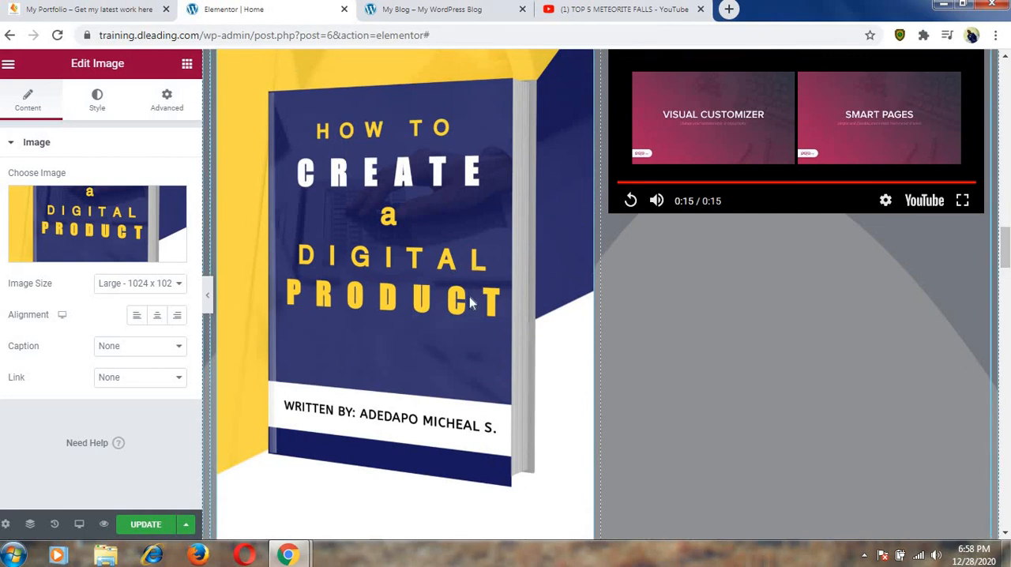
pyautogui.click(180, 286)
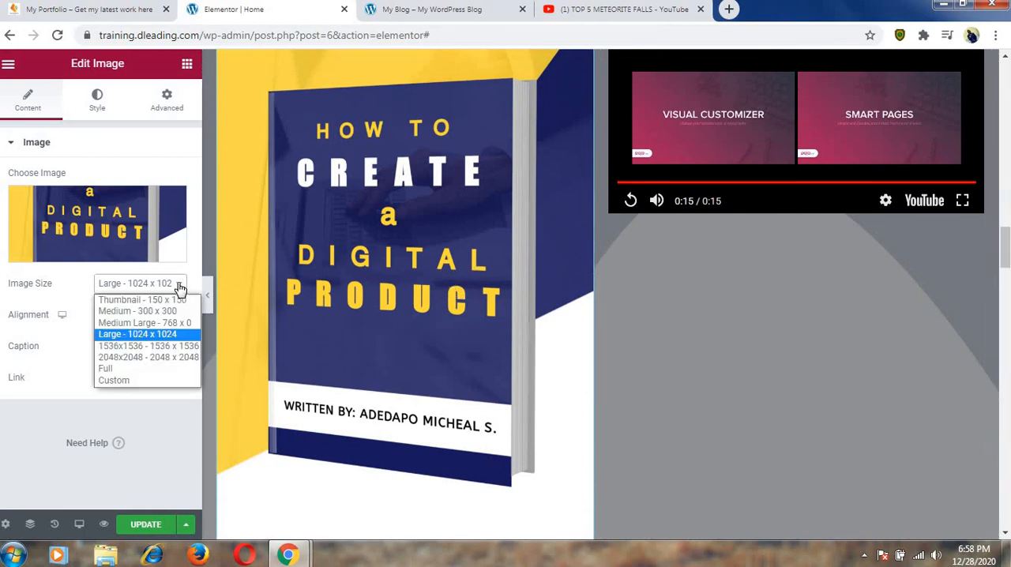
pyautogui.click(152, 324)
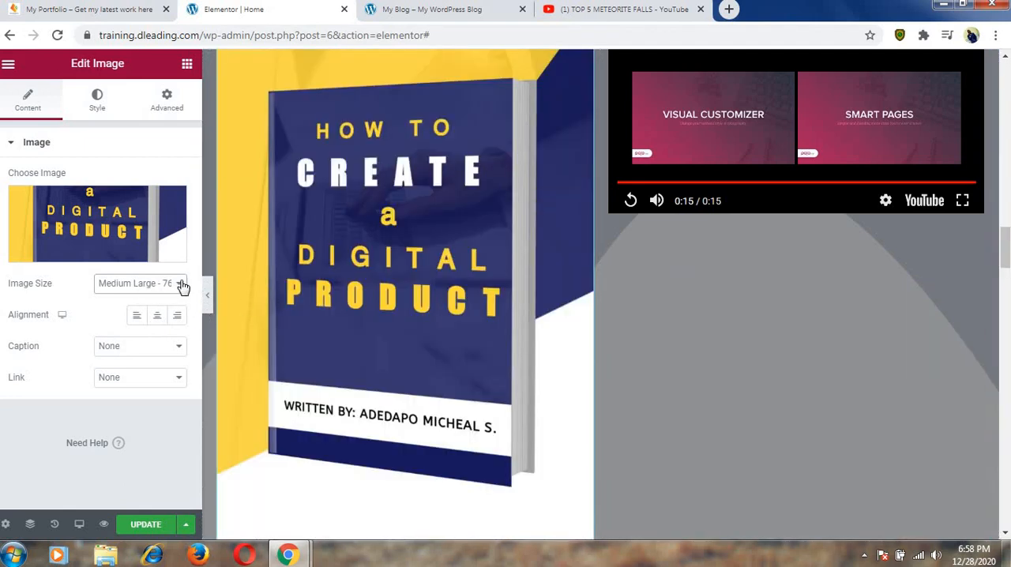
pyautogui.click(180, 286)
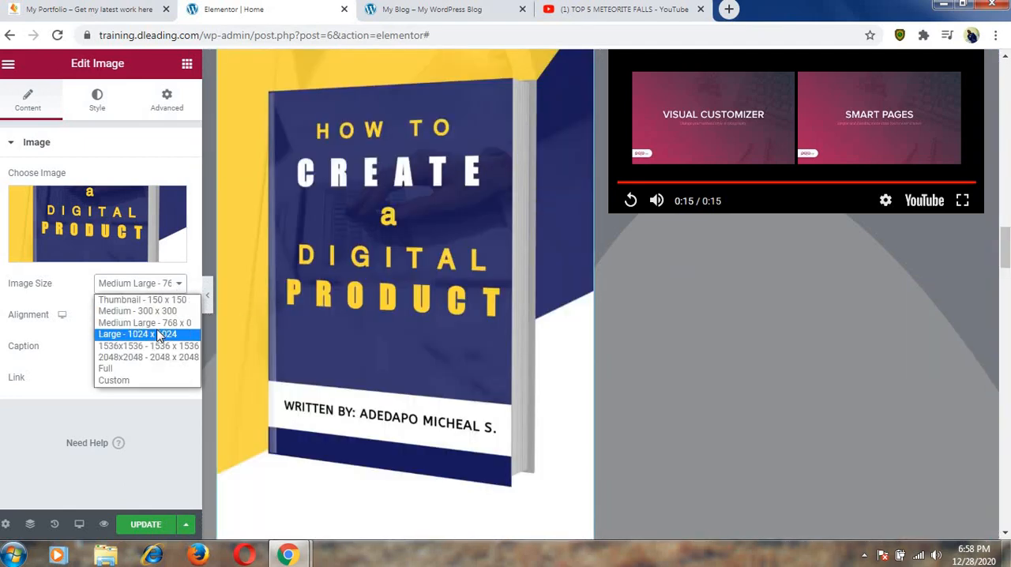
pyautogui.click(156, 334)
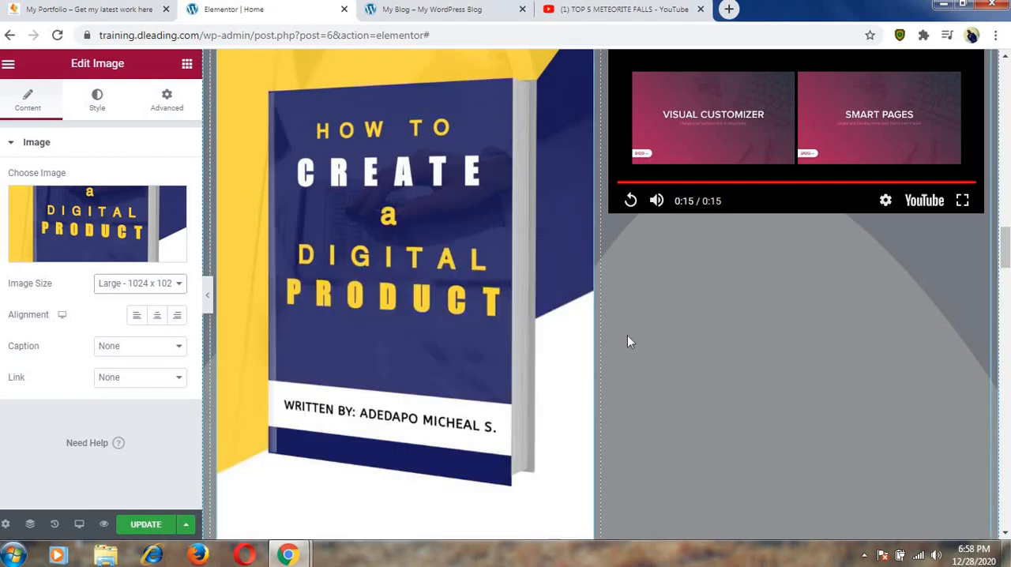
# Delete the book cover Image widget below the first video.
pyautogui.moveTo(1003, 263); pyautogui.dragTo(1008, 219)
pyautogui.scroll(-5, 1007, 219)
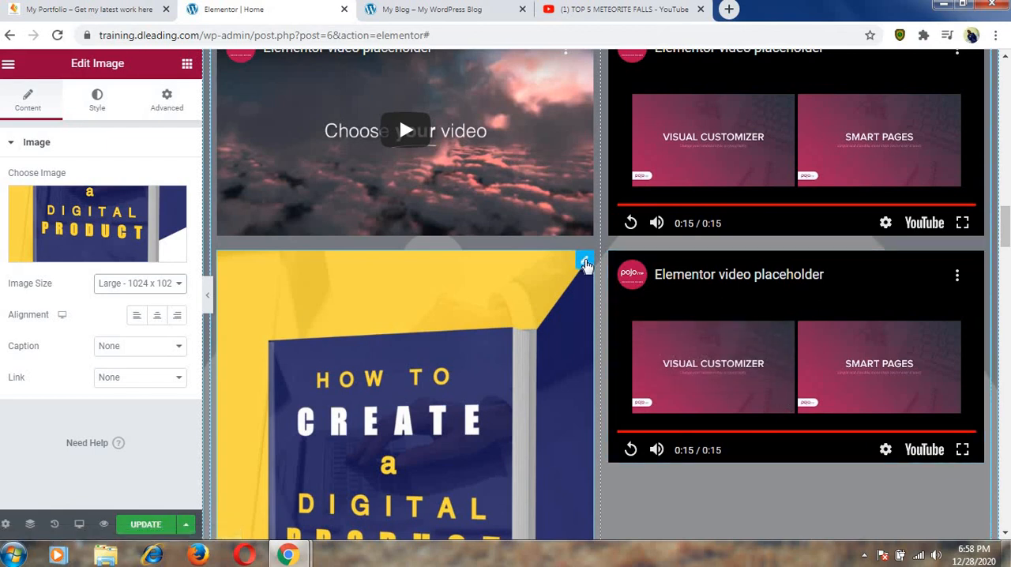
pyautogui.rightClick(586, 263)
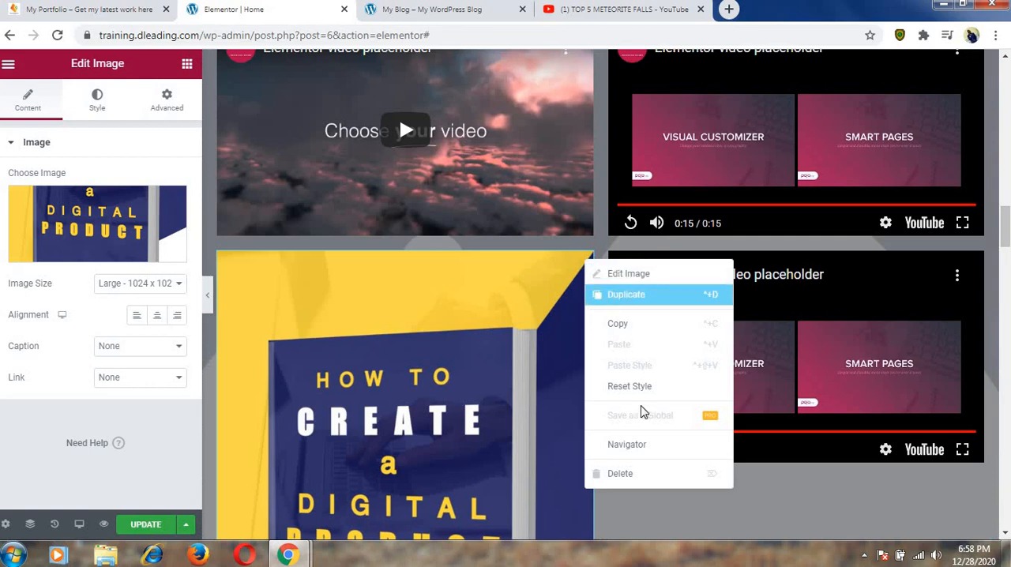
pyautogui.click(628, 473)
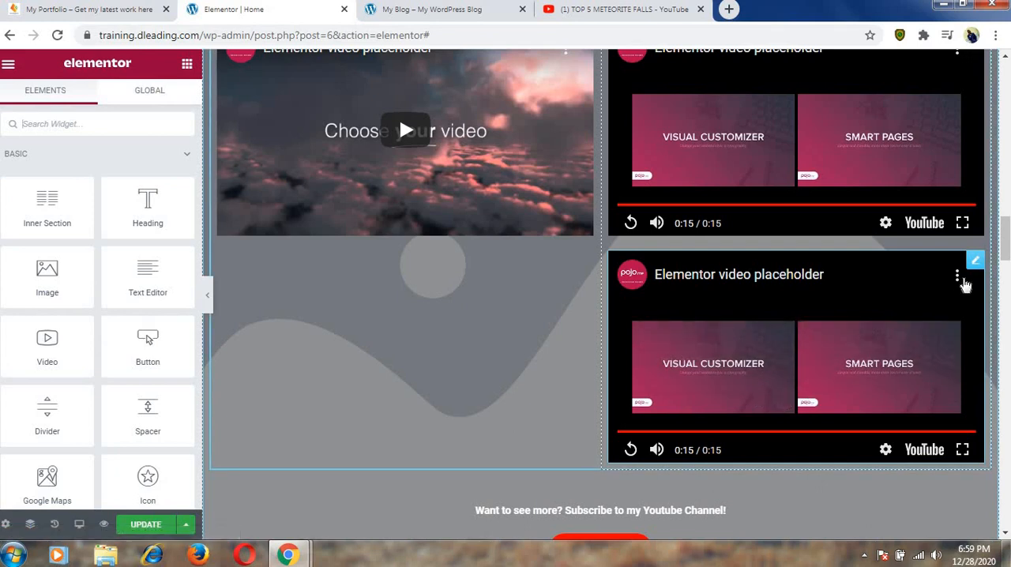
# Delete the duplicated placeholder video below the second video in the Digital Content Creator section.
pyautogui.click(976, 266)
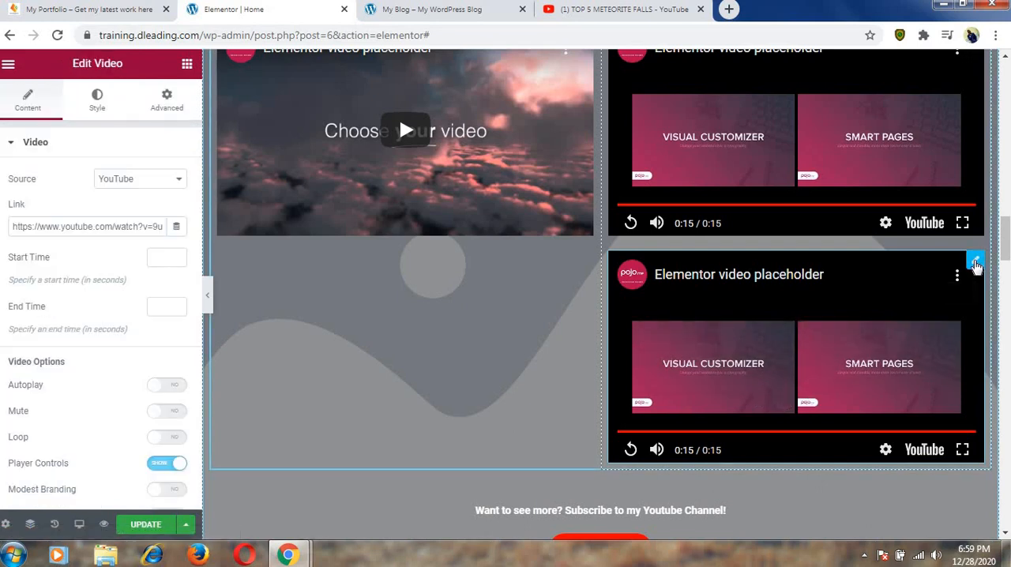
pyautogui.rightClick(975, 265)
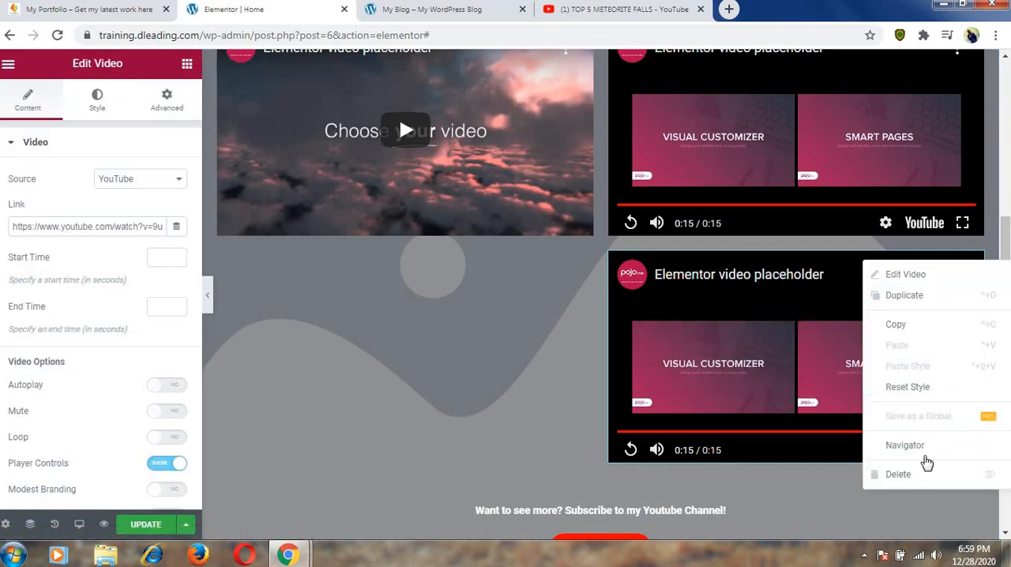
pyautogui.press('Delete')
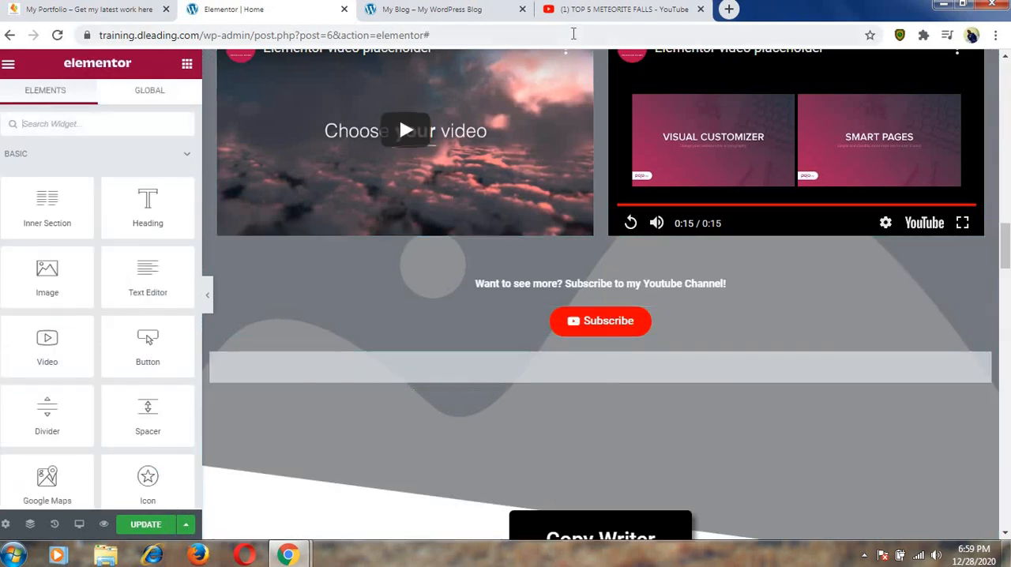
# Switch to YouTube, copy the share link of the TOP 5 METEORITE FALLS video, and return to the Elementor page.
pyautogui.click(582, 10)
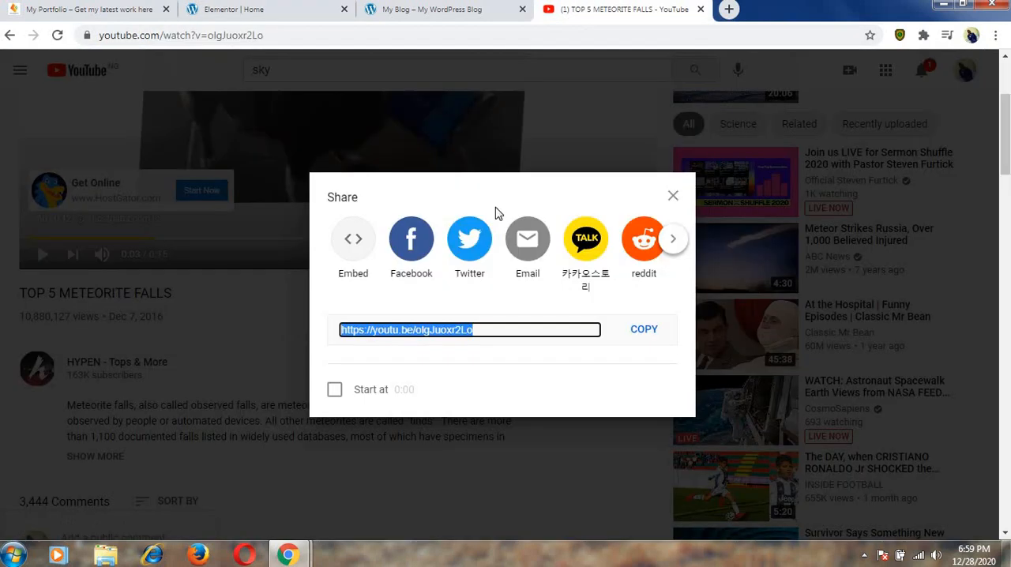
pyautogui.click(643, 332)
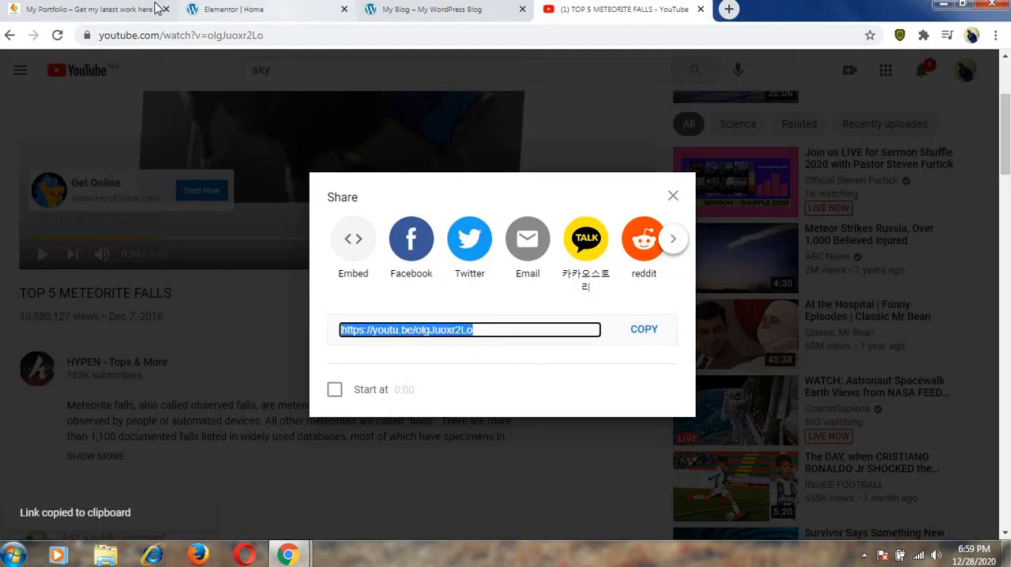
pyautogui.click(234, 11)
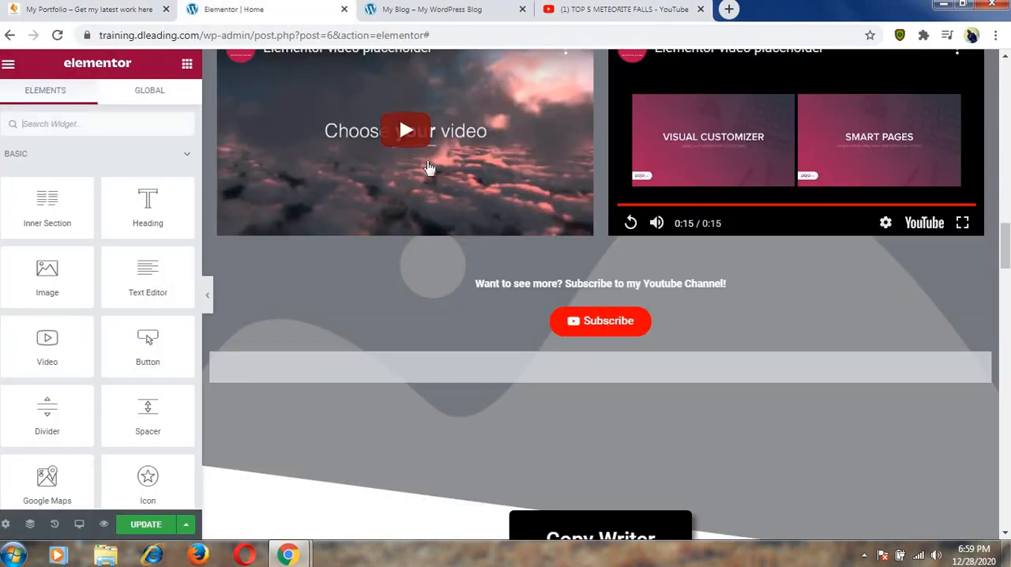
# Replace the first placeholder video's link with the copied TOP 5 METEORITE FALLS YouTube link.
pyautogui.click(541, 156)
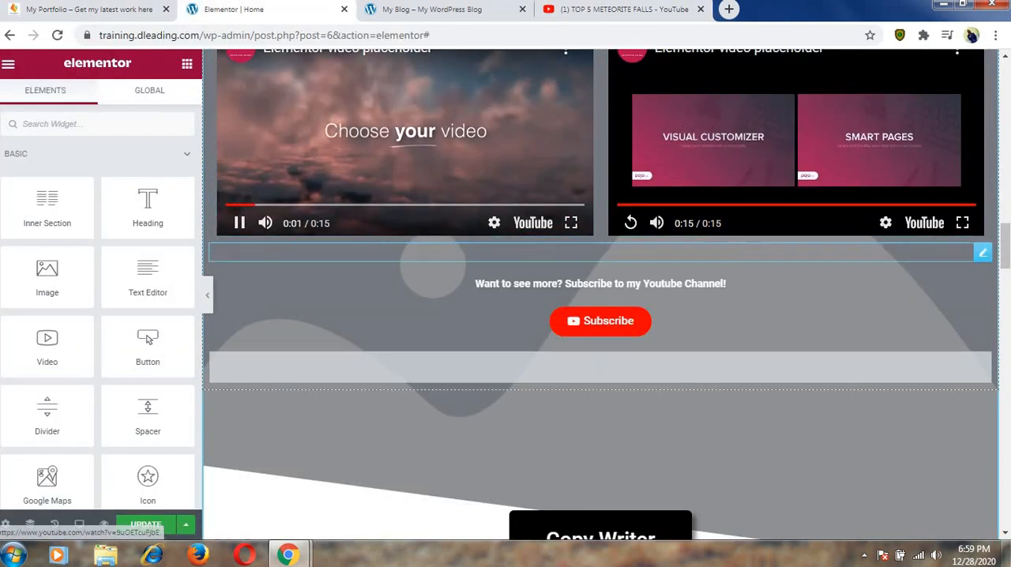
pyautogui.scroll(2, 595, 184)
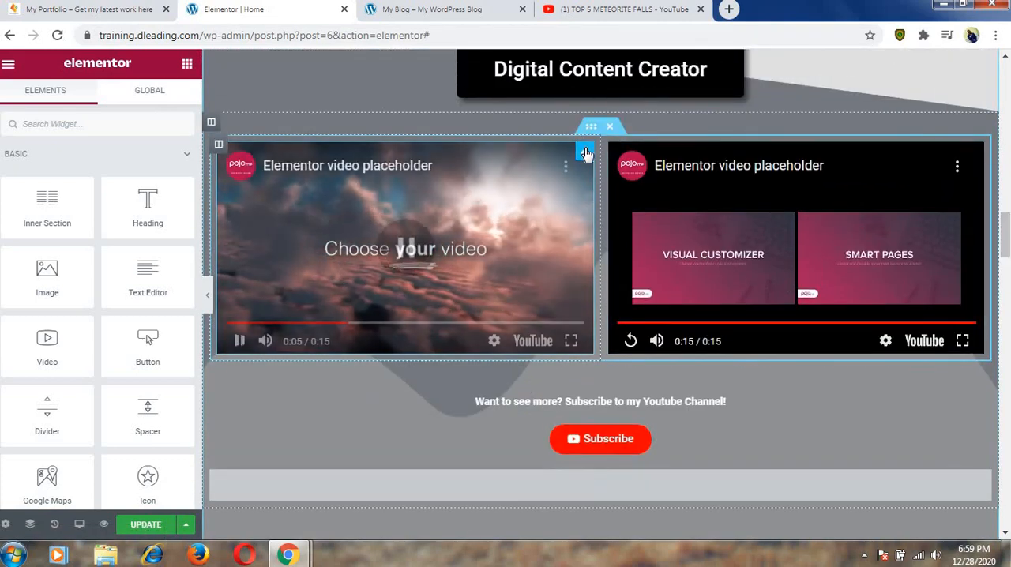
pyautogui.click(585, 152)
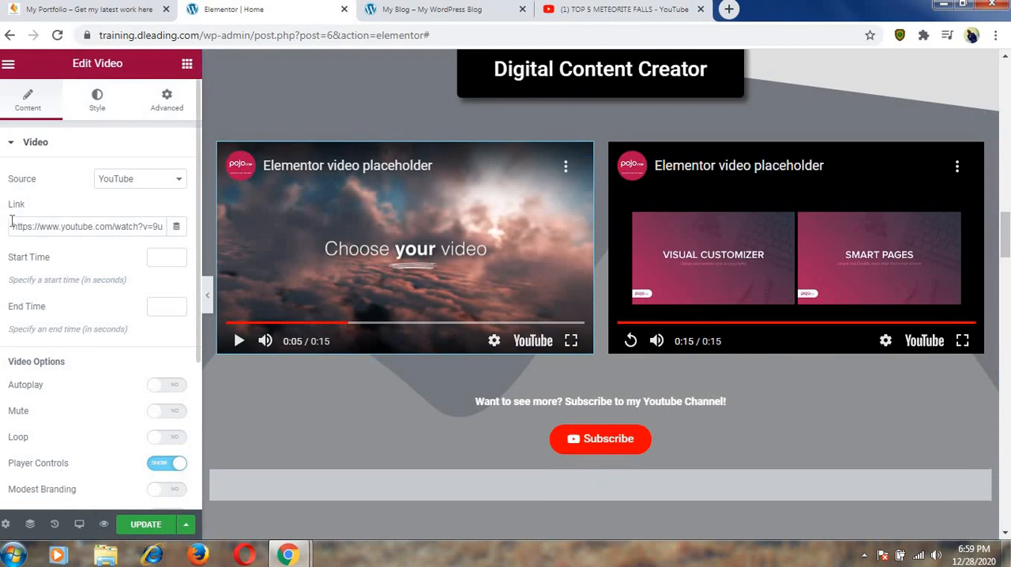
pyautogui.moveTo(11, 226); pyautogui.dragTo(172, 243)
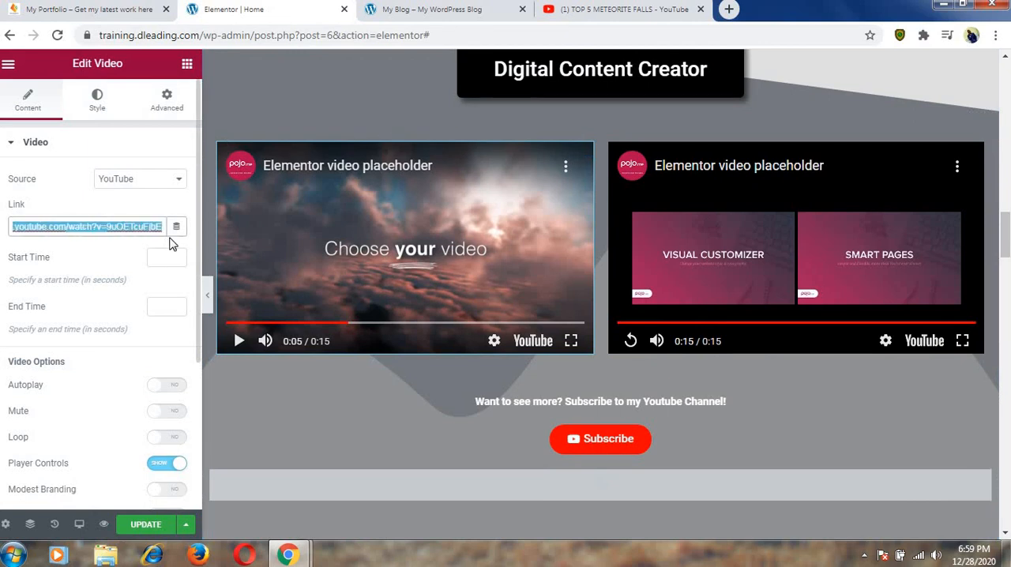
pyautogui.press('BackSpace')
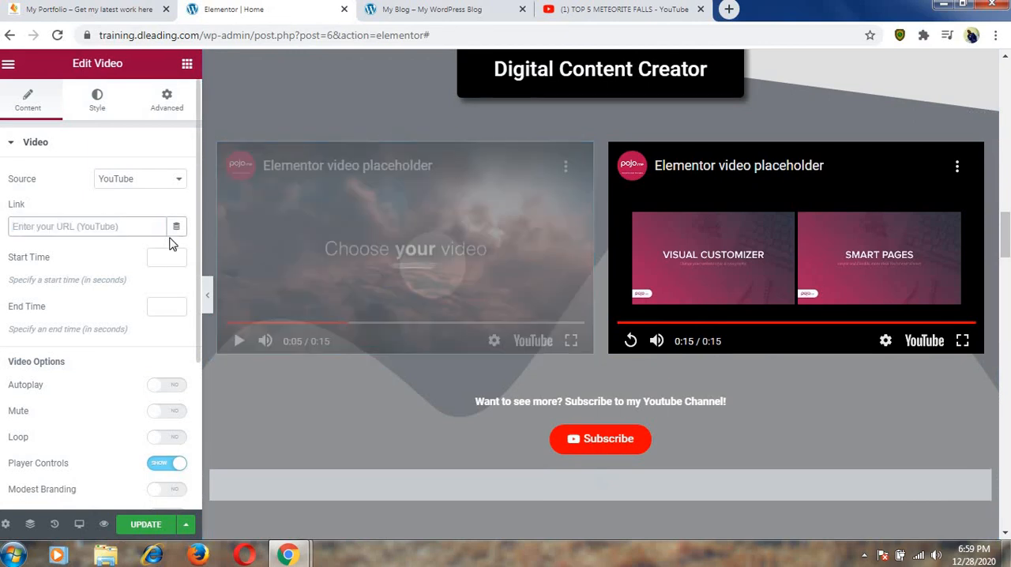
pyautogui.hotkey('ctrl', 'v')
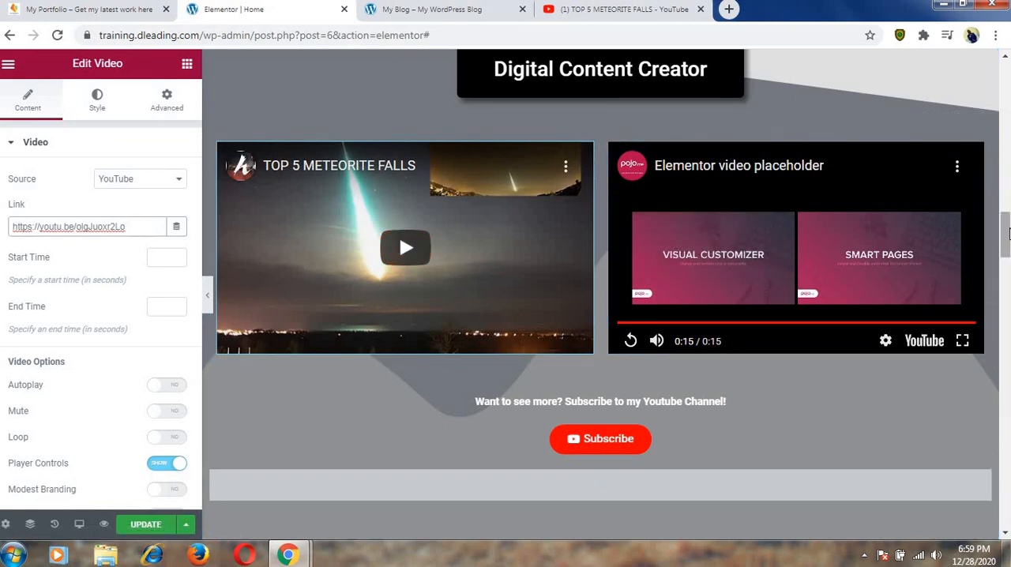
# Open the Subscribe button's settings and look over the Copy Writer and About Me sections of the page.
pyautogui.scroll(-2, 1005, 237)
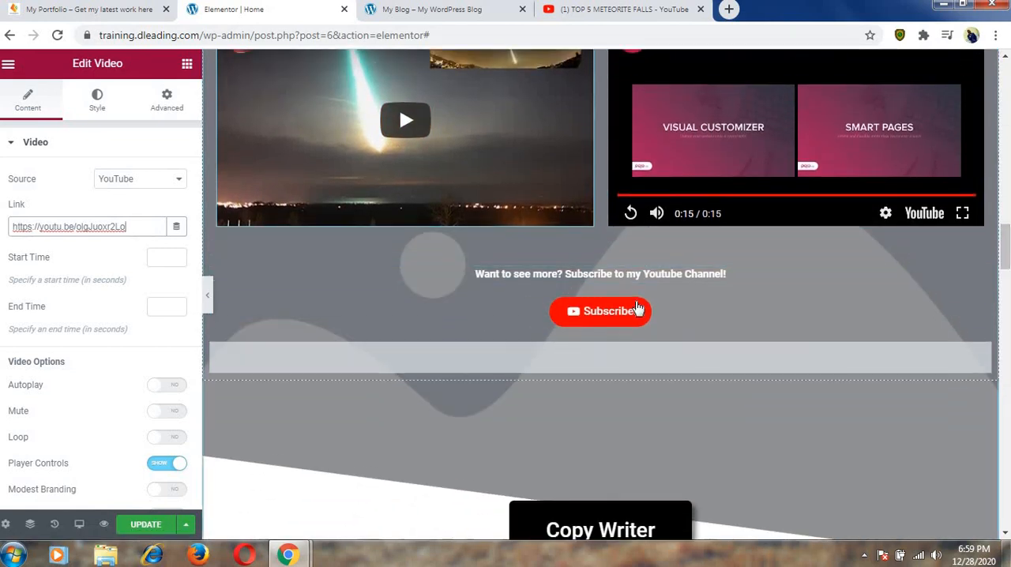
pyautogui.click(641, 310)
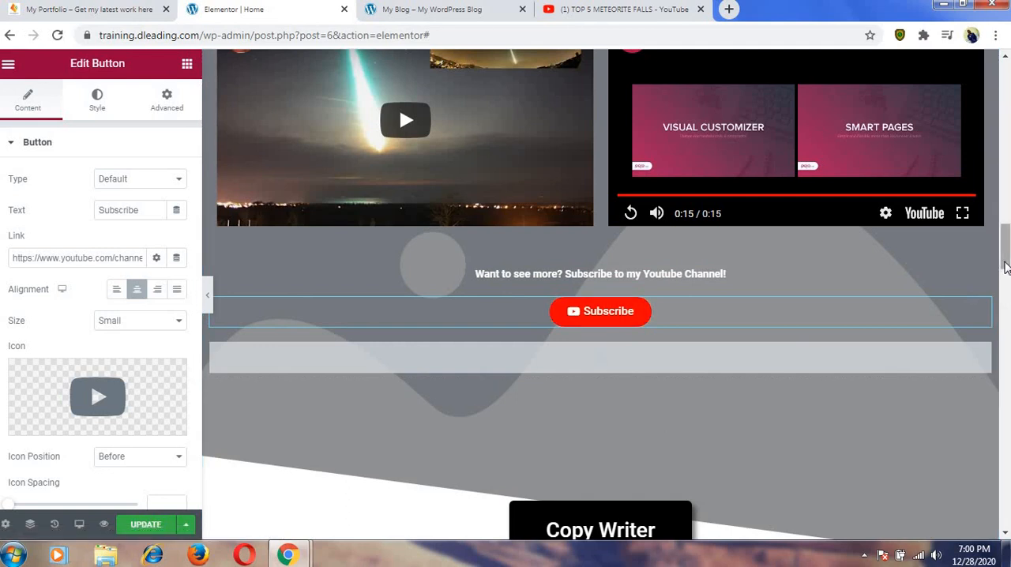
pyautogui.scroll(-3, 1005, 267)
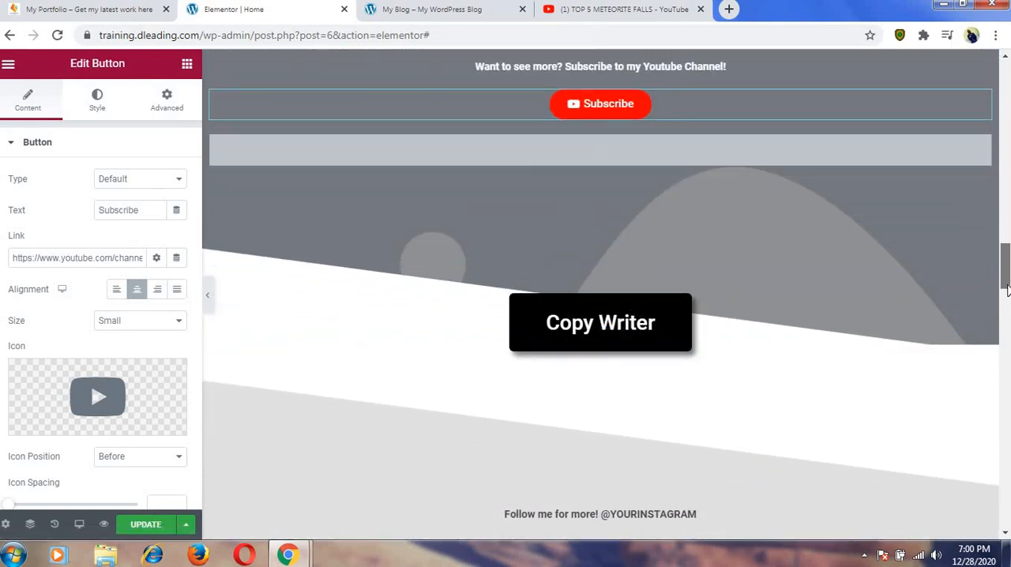
pyautogui.scroll(-1, 1006, 292)
pyautogui.moveTo(1007, 292); pyautogui.dragTo(1004, 141)
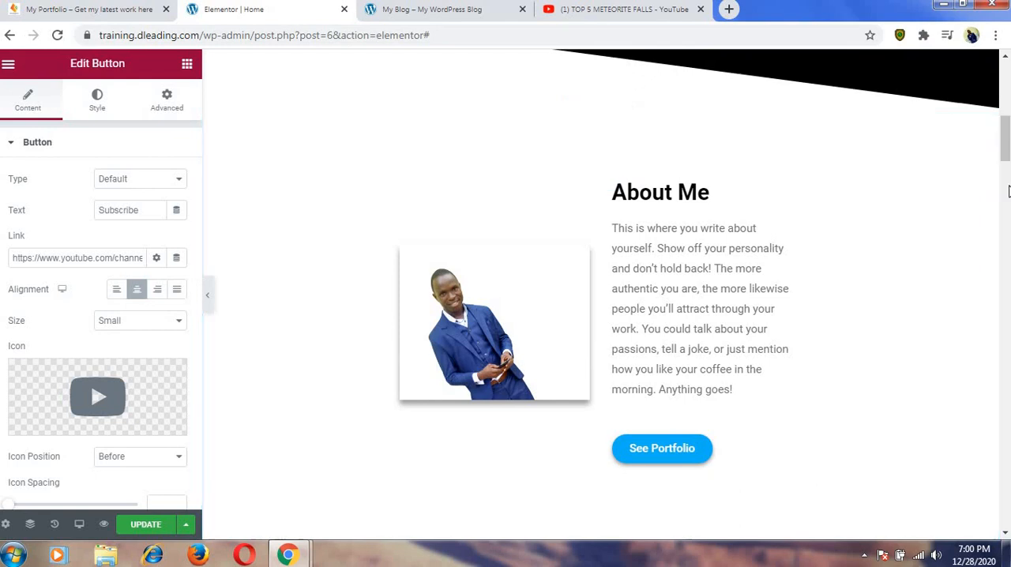
# Replace the Digital Content Creator section's background image with the blue-suit portrait IMG_20201004_125736_8-removebg-preview.png from the media library.
pyautogui.moveTo(1007, 164); pyautogui.dragTo(1007, 245)
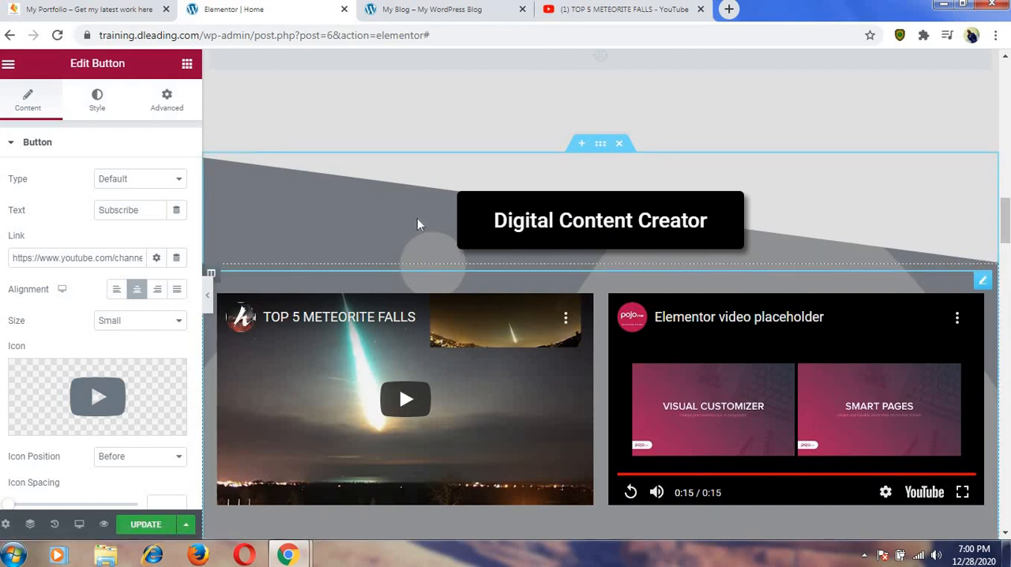
pyautogui.click(597, 144)
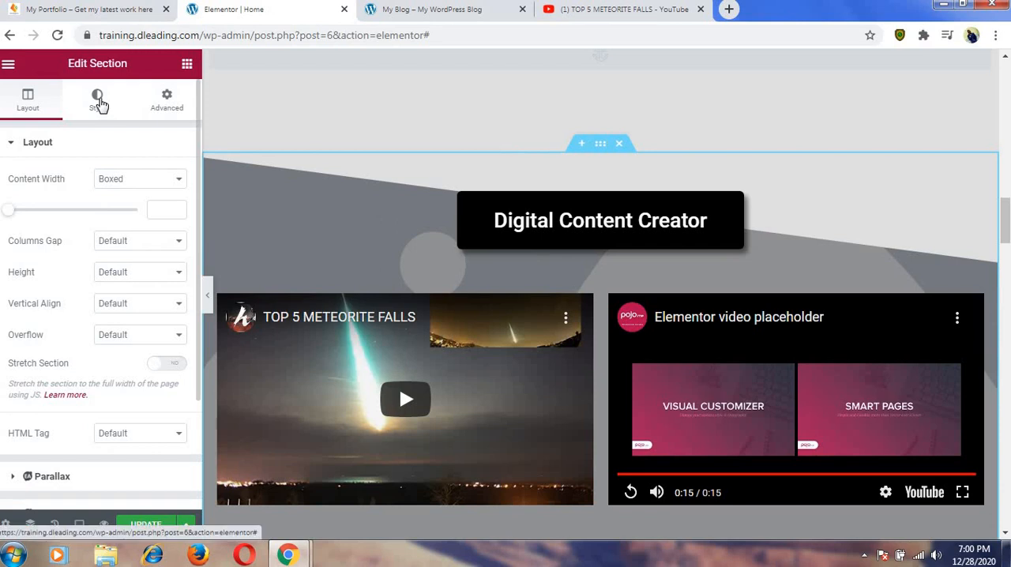
pyautogui.click(99, 105)
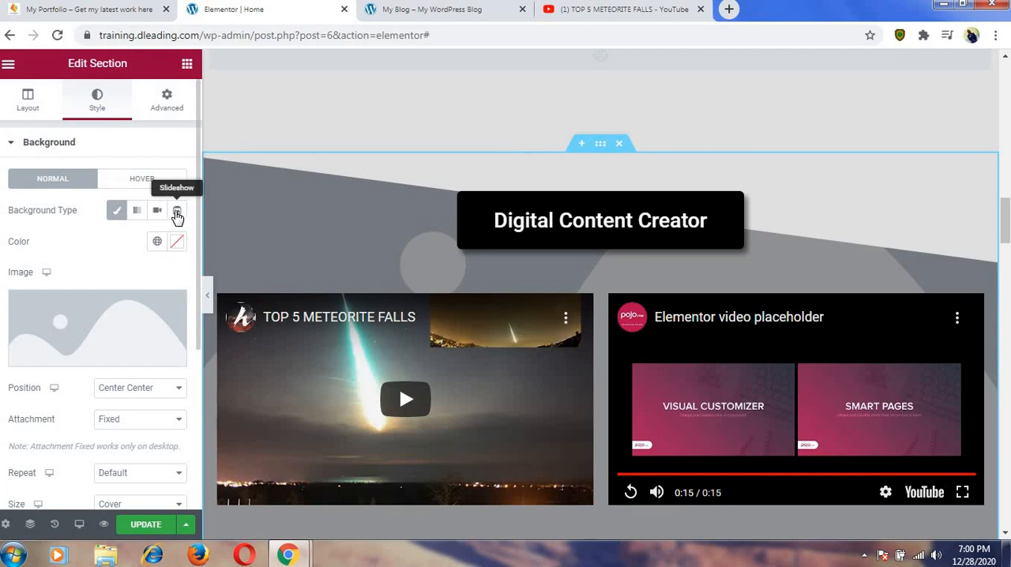
pyautogui.click(116, 212)
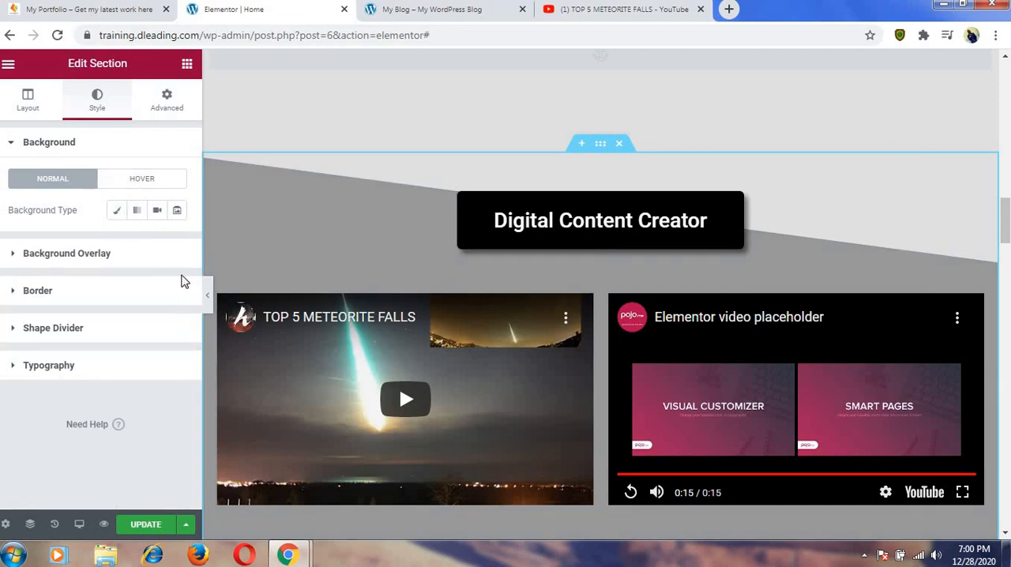
pyautogui.click(117, 212)
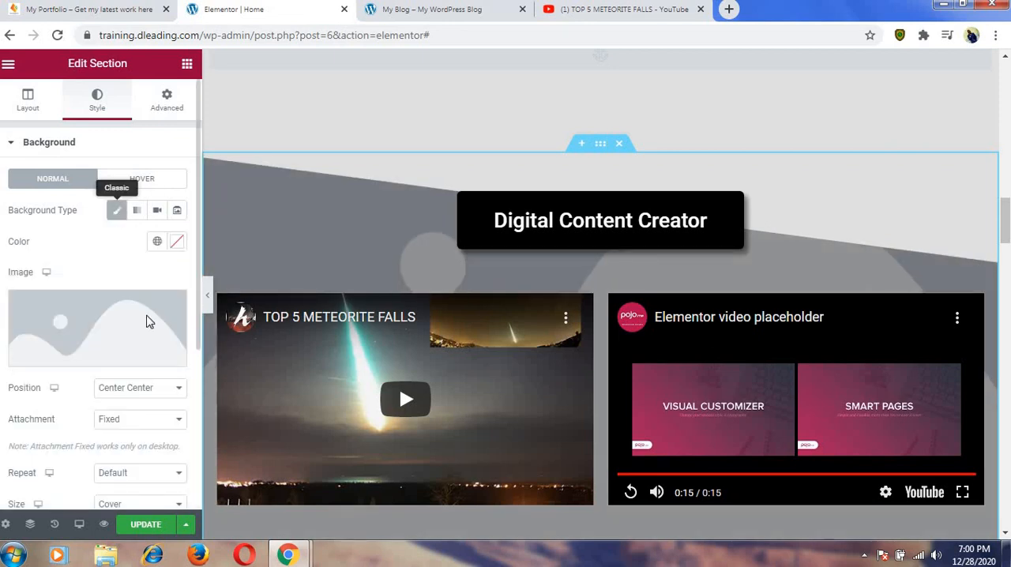
pyautogui.click(87, 356)
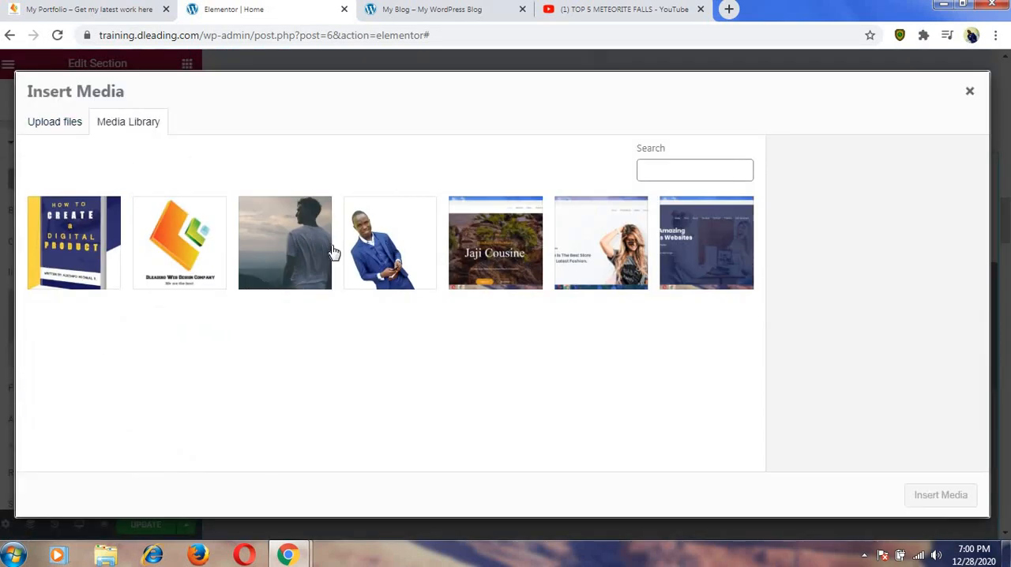
pyautogui.click(384, 249)
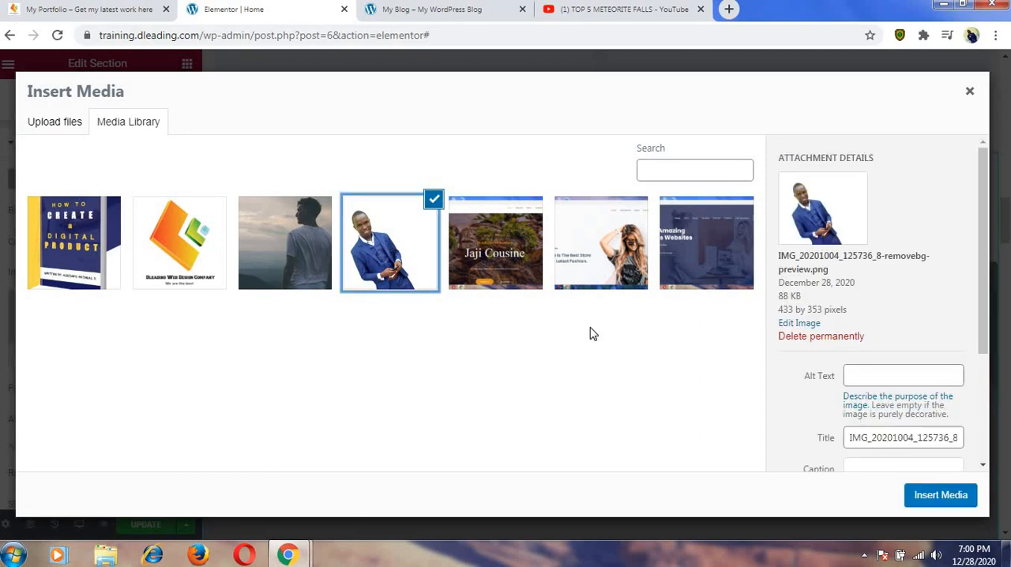
pyautogui.click(940, 495)
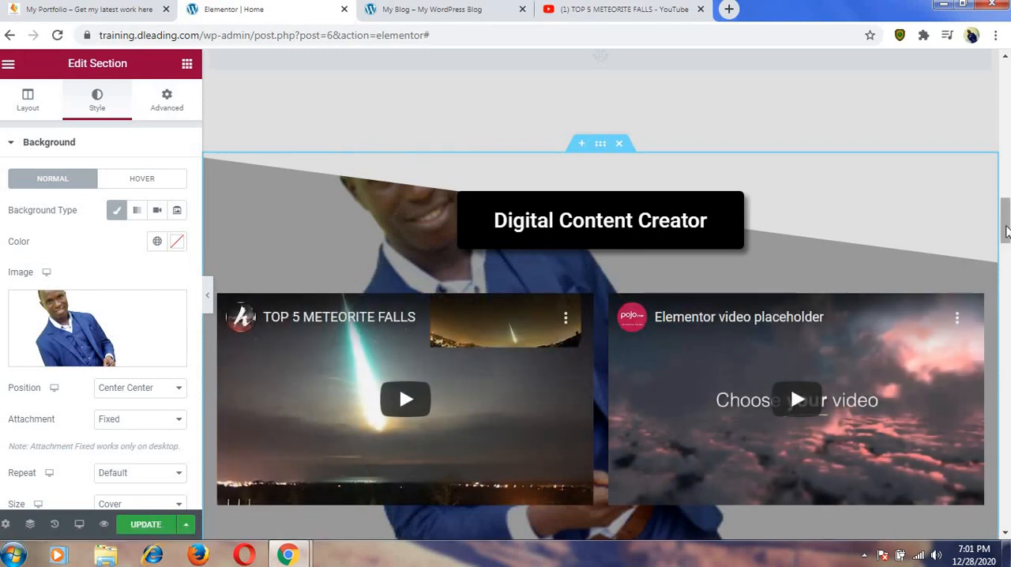
pyautogui.moveTo(1007, 232)
pyautogui.mouseDown()
pyautogui.moveTo(1009, 294)
pyautogui.moveTo(1009, 244)
pyautogui.mouseUp()
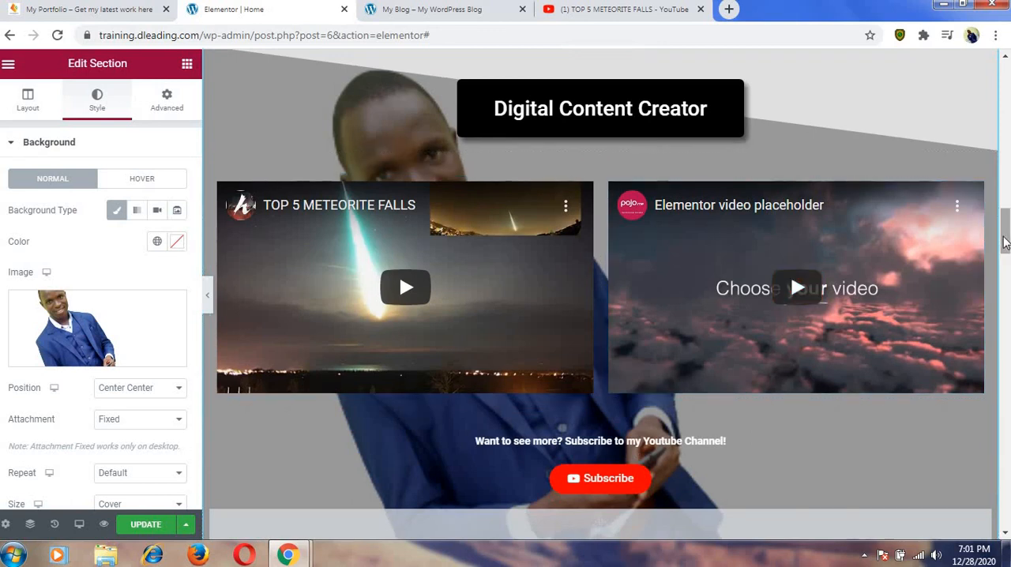
# Open the Instagram social icon's item settings below the "Follow me for more!" text and select its entire link.
pyautogui.moveTo(1005, 242); pyautogui.dragTo(1006, 318)
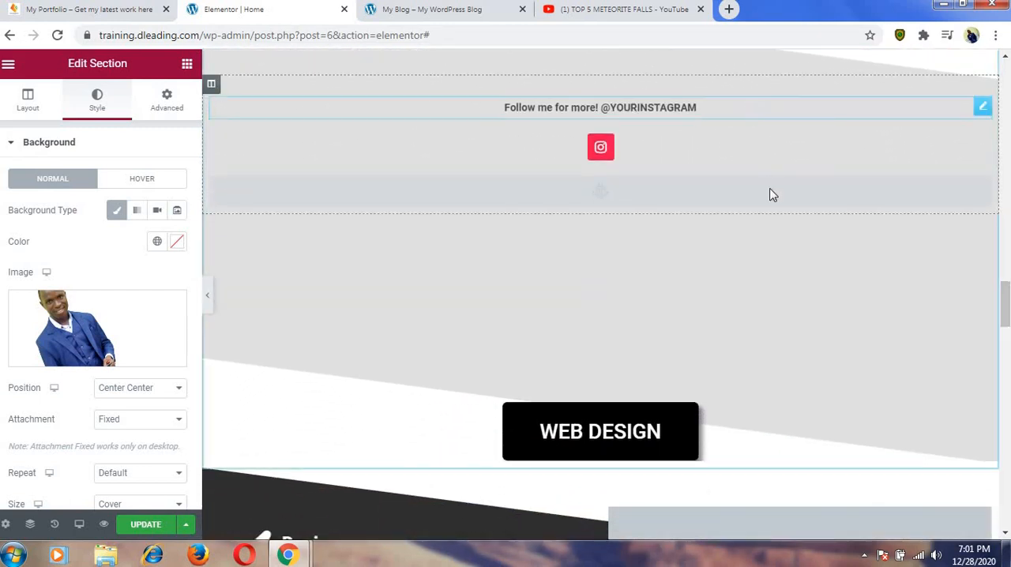
pyautogui.click(600, 148)
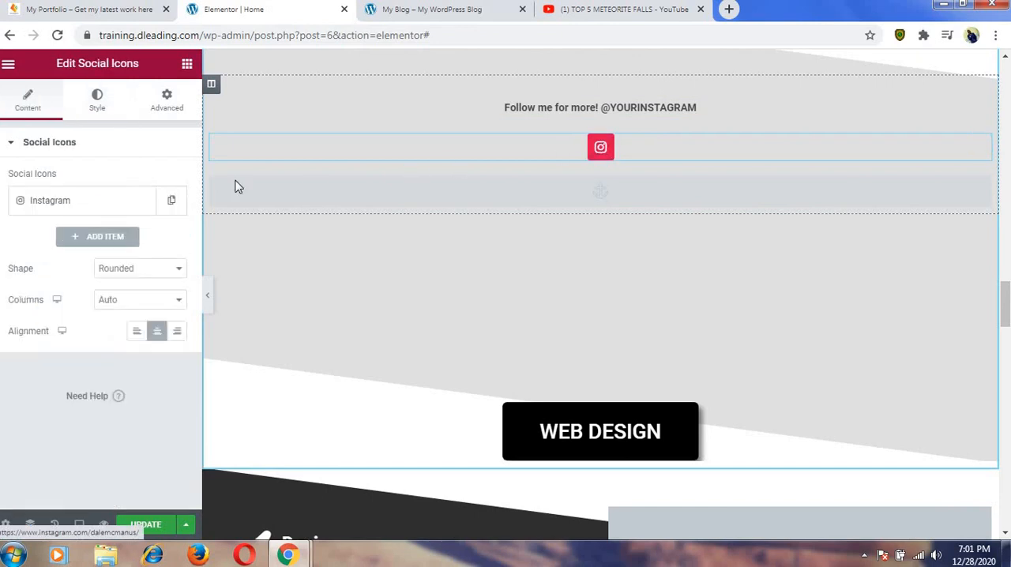
pyautogui.click(106, 208)
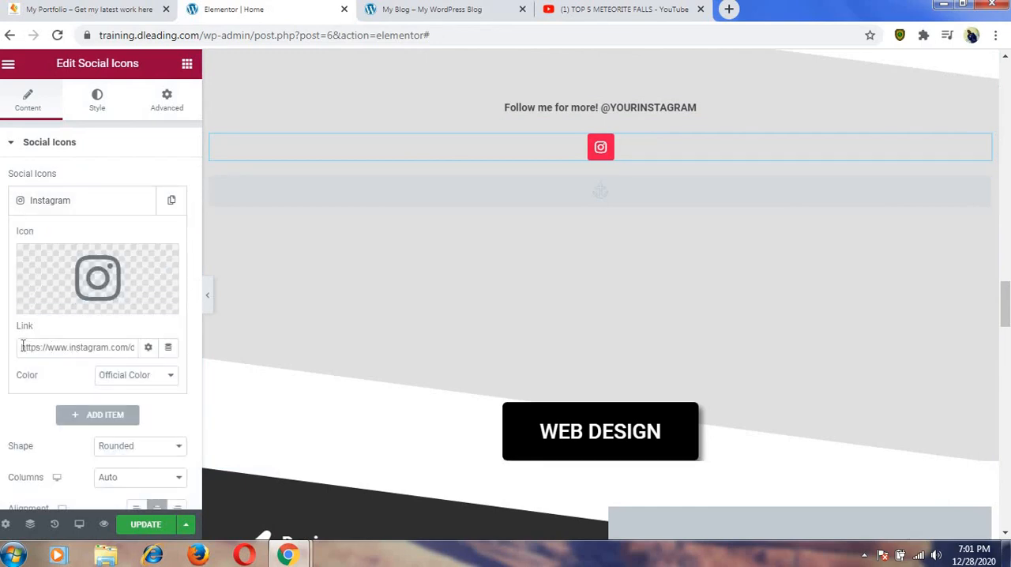
pyautogui.moveTo(23, 348); pyautogui.dragTo(131, 352)
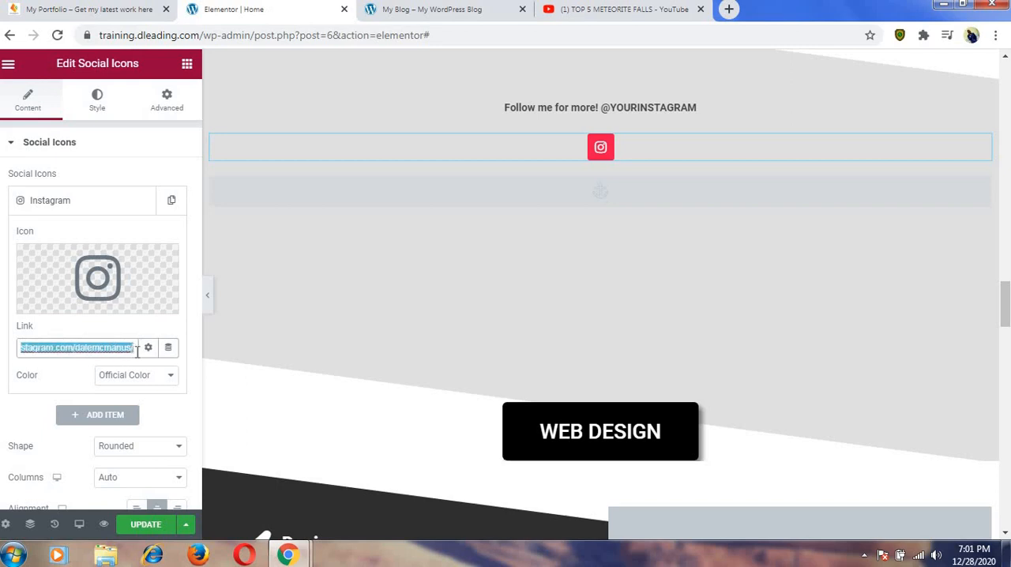
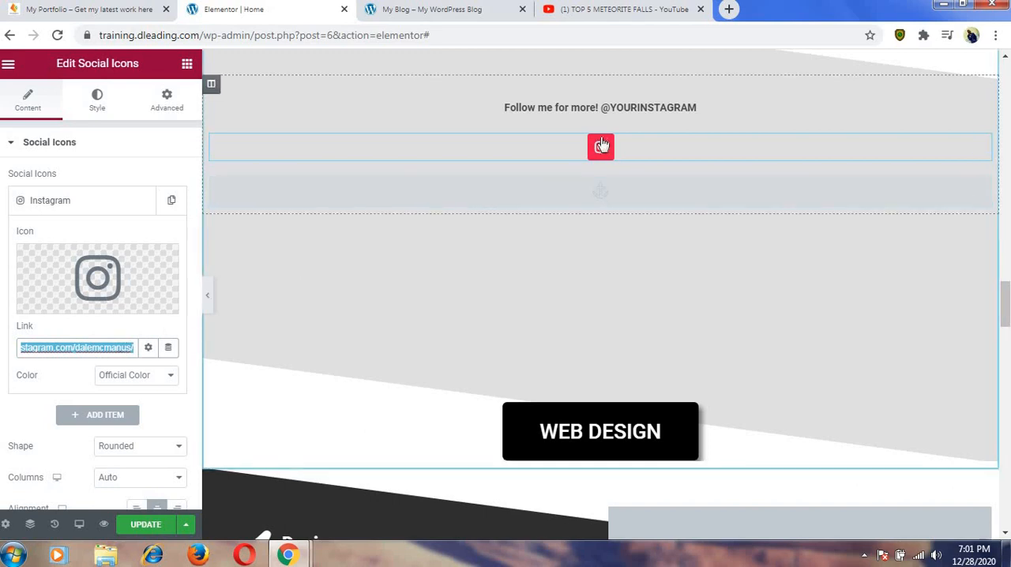
# Open instagram.com in a new browser tab and go to the account owner's profile page.
pyautogui.click(729, 9)
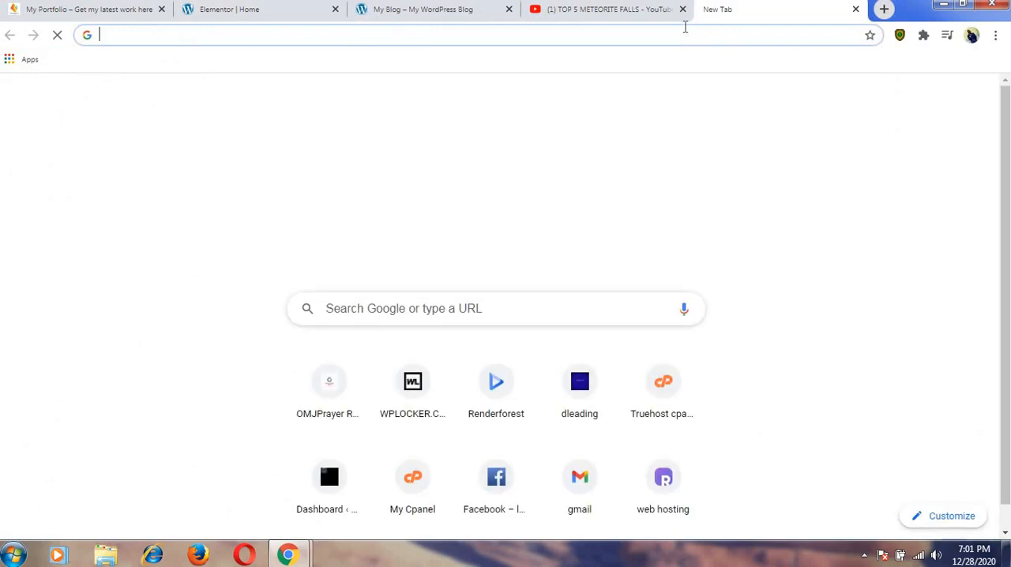
pyautogui.write('in')
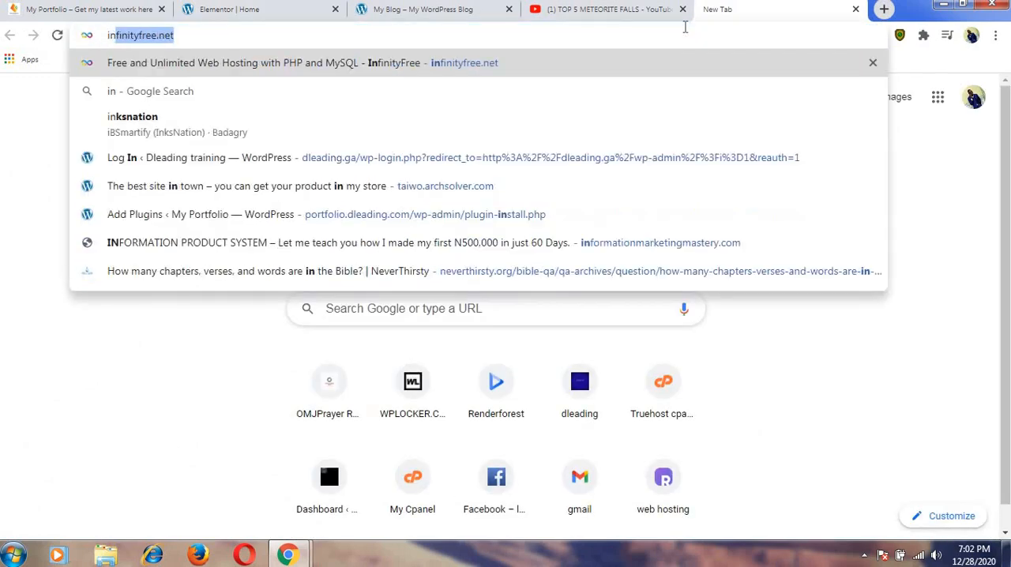
pyautogui.write('st')
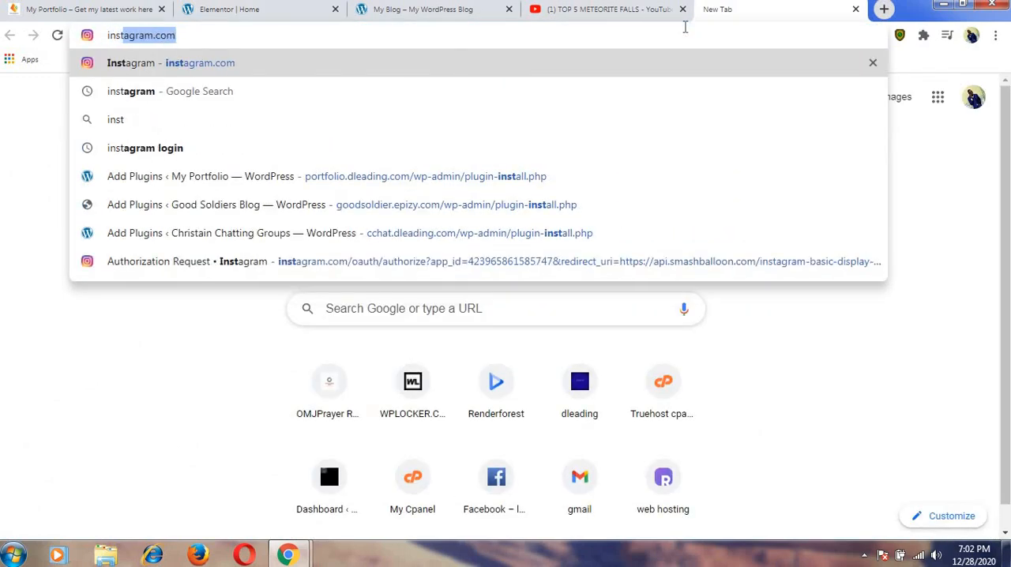
pyautogui.press('Return')
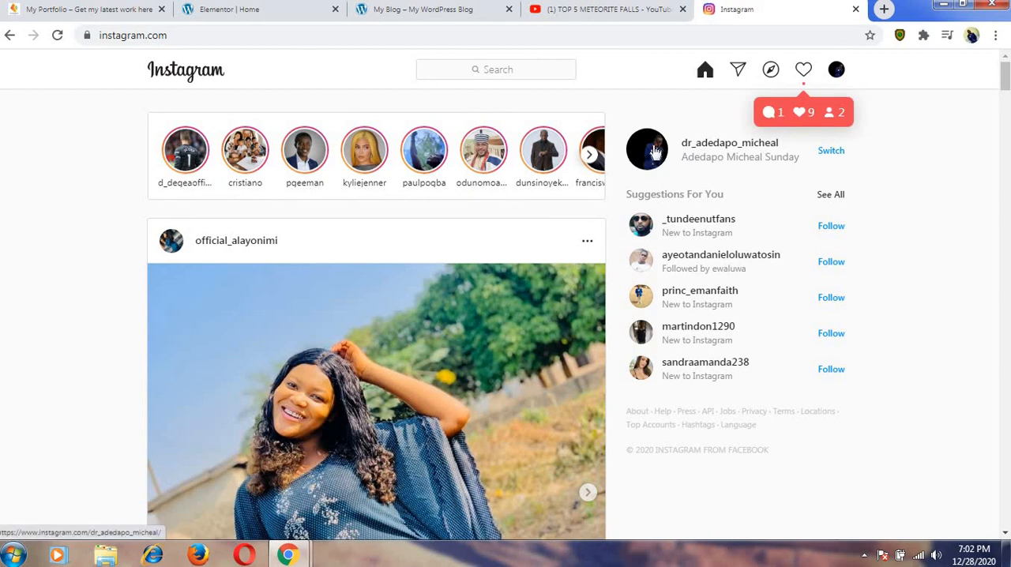
pyautogui.click(654, 152)
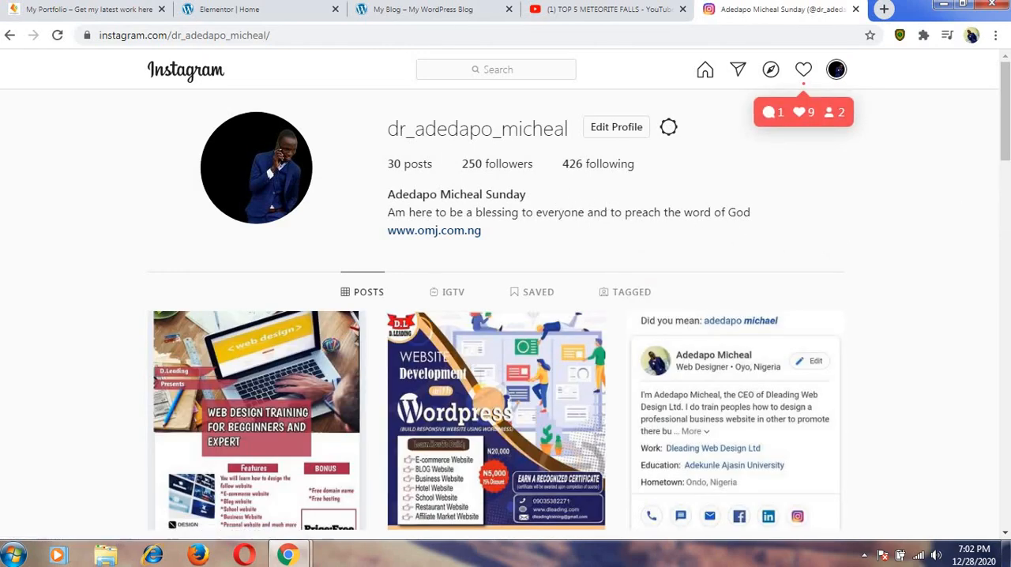
pyautogui.scroll(-1, 1006, 126)
pyautogui.moveTo(1006, 158); pyautogui.dragTo(1006, 213)
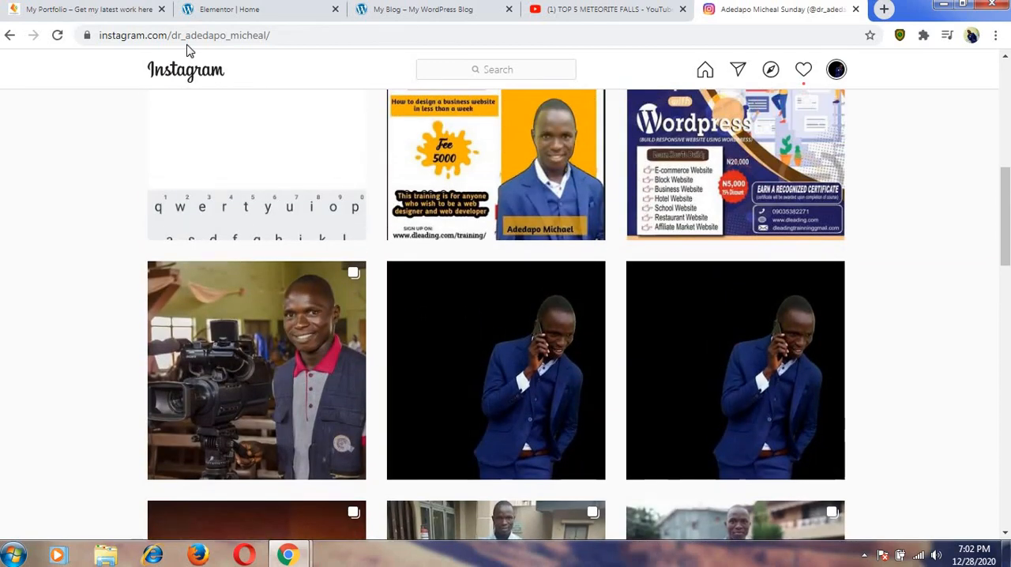
# Look over the Instagram, FOLLOW ME and Business Coach sections of the finished My Portfolio site for reference.
pyautogui.click(93, 11)
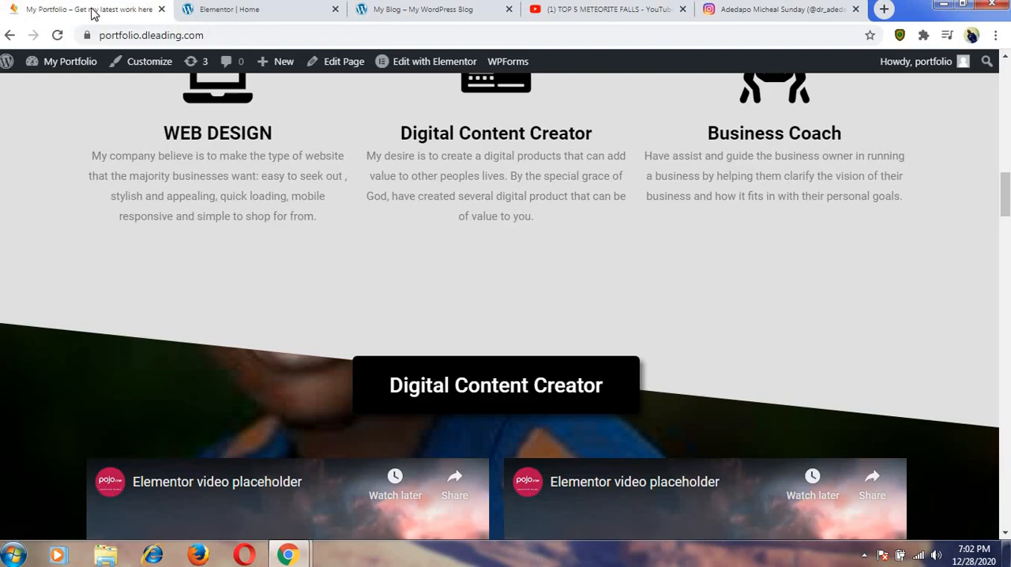
pyautogui.scroll(-15, 131, 150)
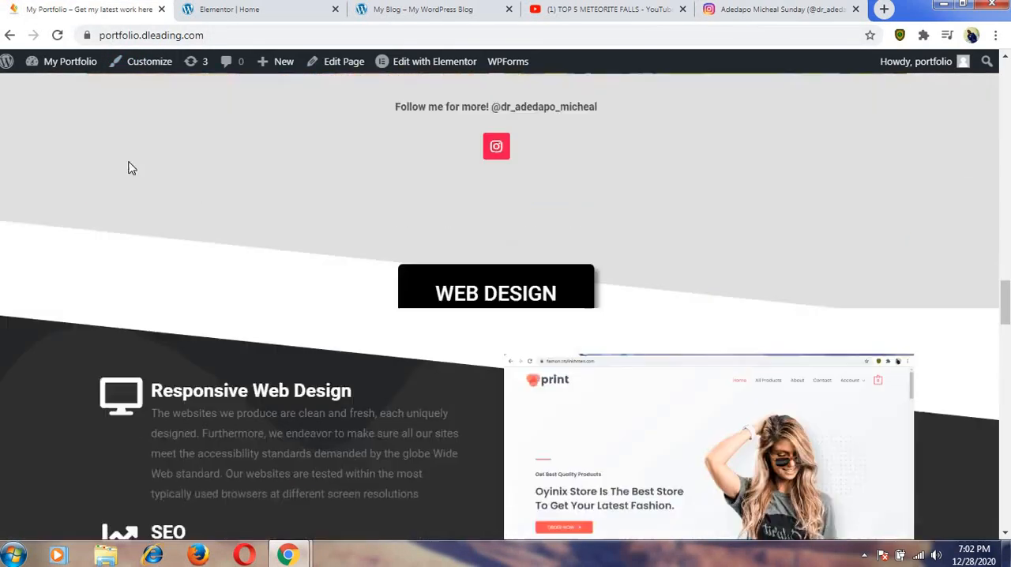
pyautogui.scroll(-10, 131, 168)
pyautogui.scroll(5, 135, 168)
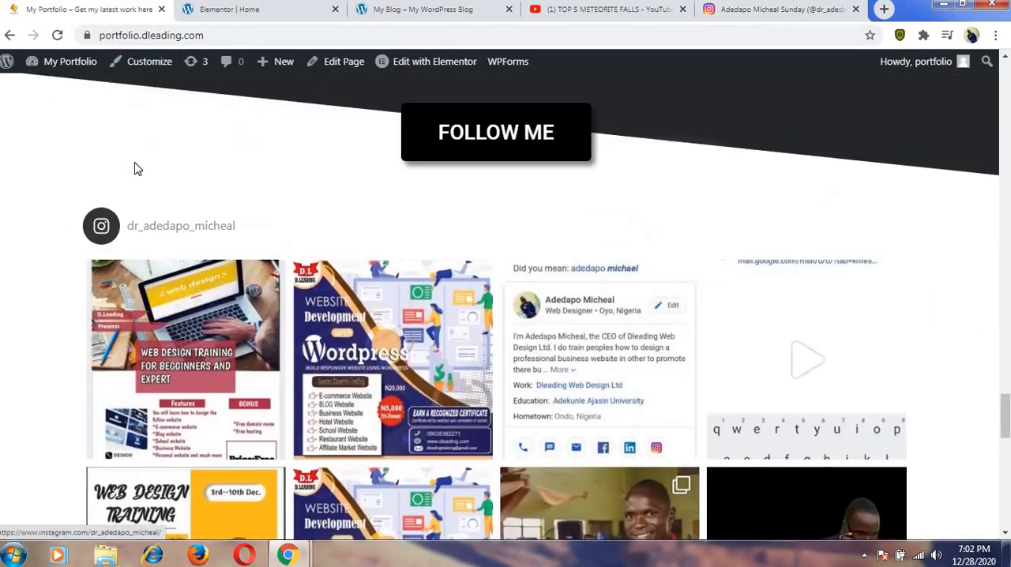
pyautogui.scroll(10, 133, 161)
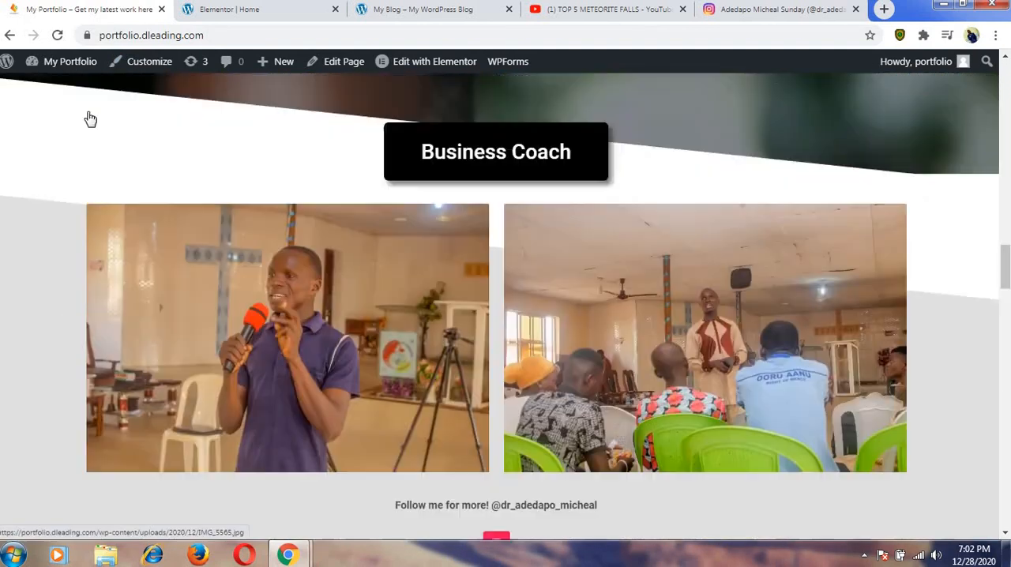
pyautogui.scroll(4, 91, 118)
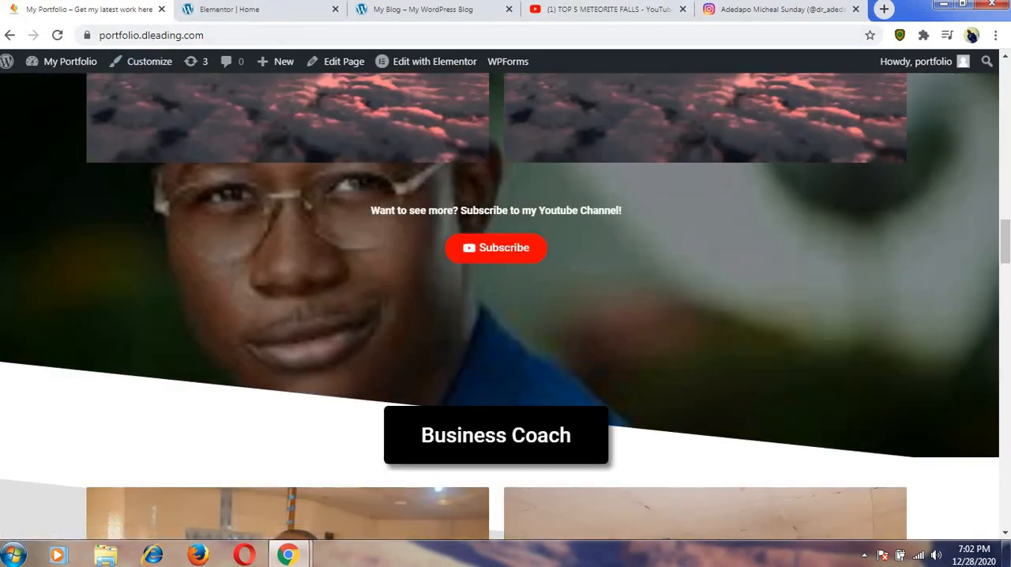
# Replace the Instagram social icon's link with the profile address copied from Instagram and update the page.
pyautogui.click(746, 9)
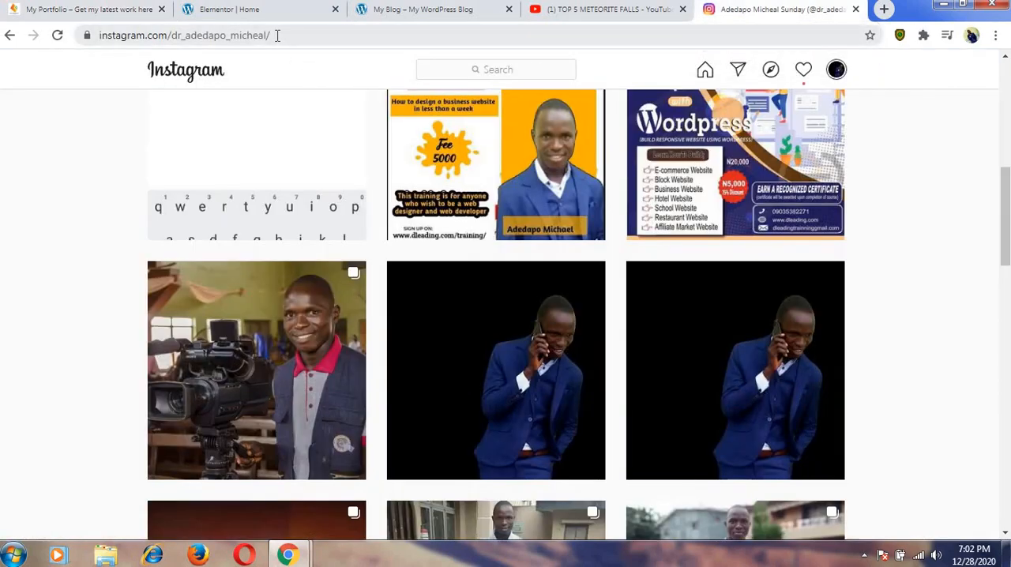
pyautogui.moveTo(260, 34); pyautogui.dragTo(99, 38)
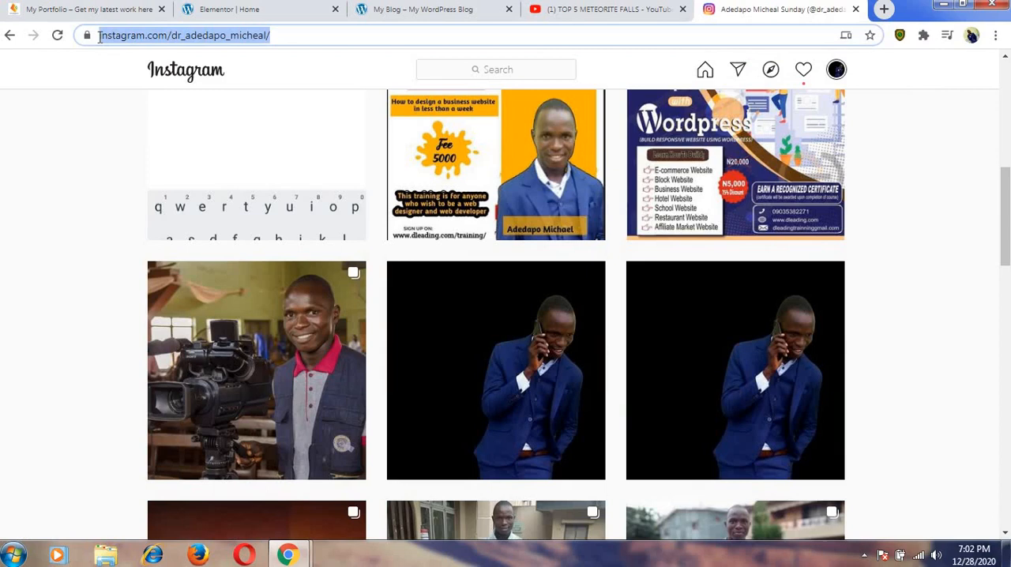
pyautogui.click(241, 10)
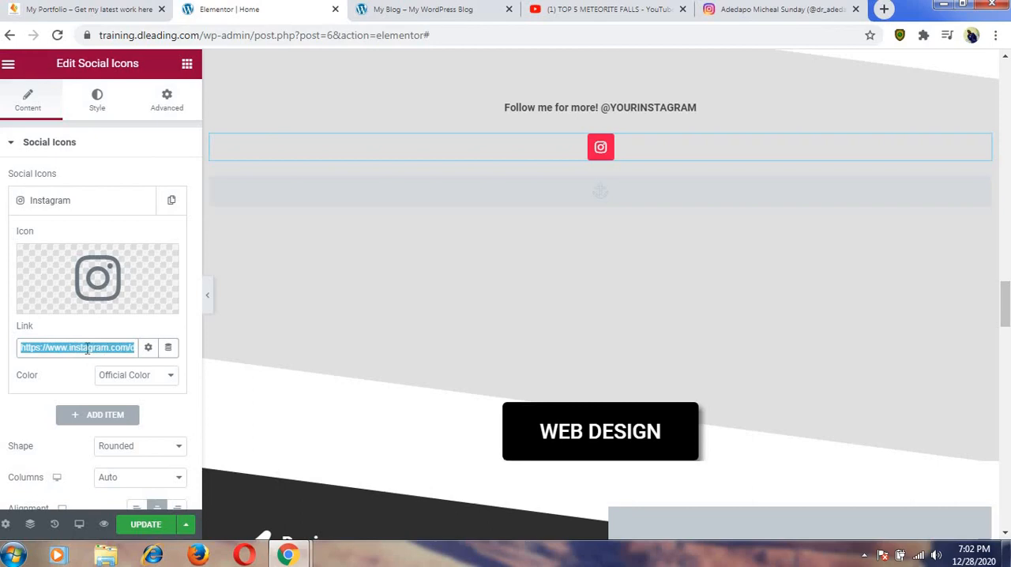
pyautogui.press('BackSpace')
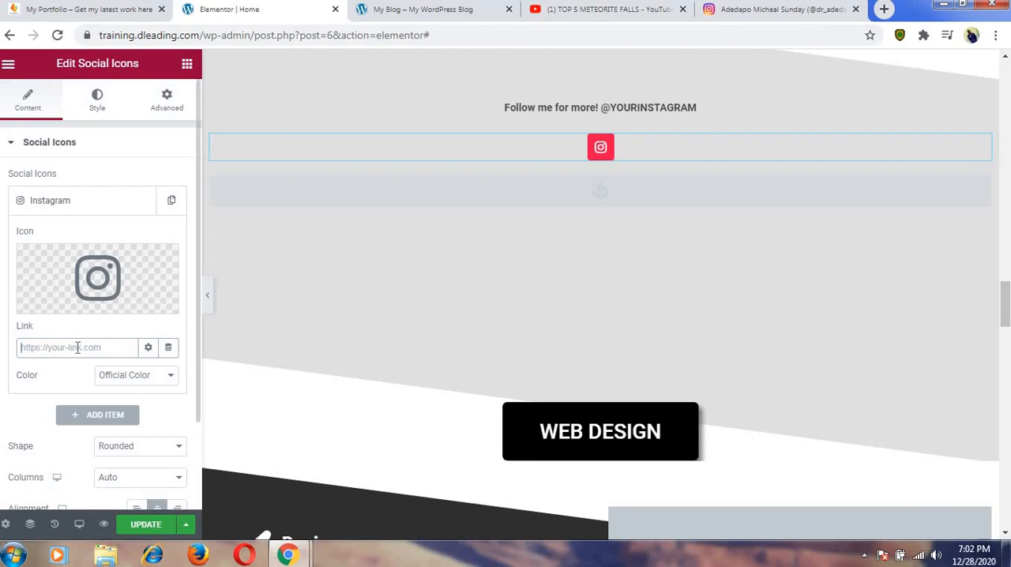
pyautogui.hotkey('ctrl', 'v')
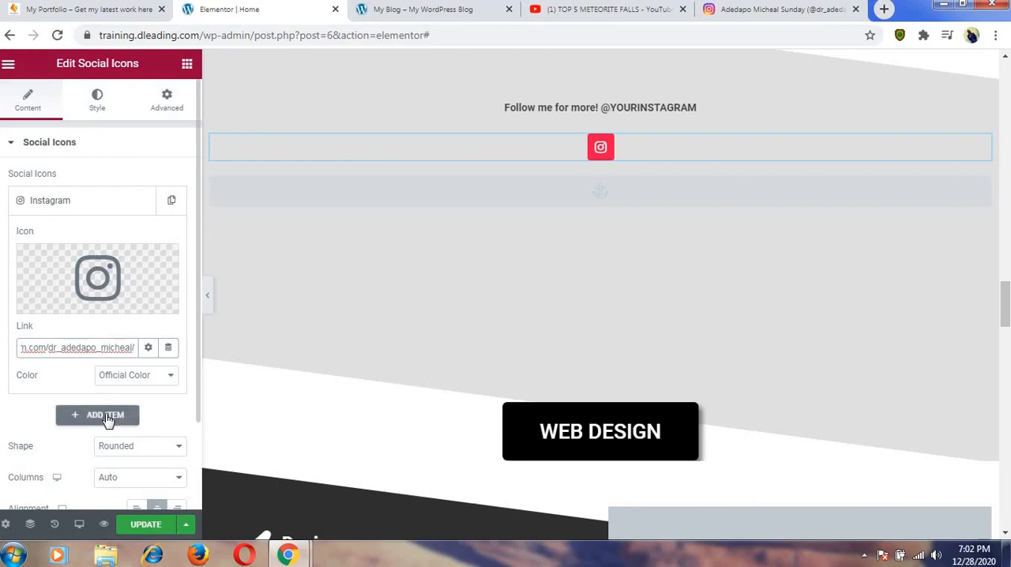
pyautogui.click(146, 525)
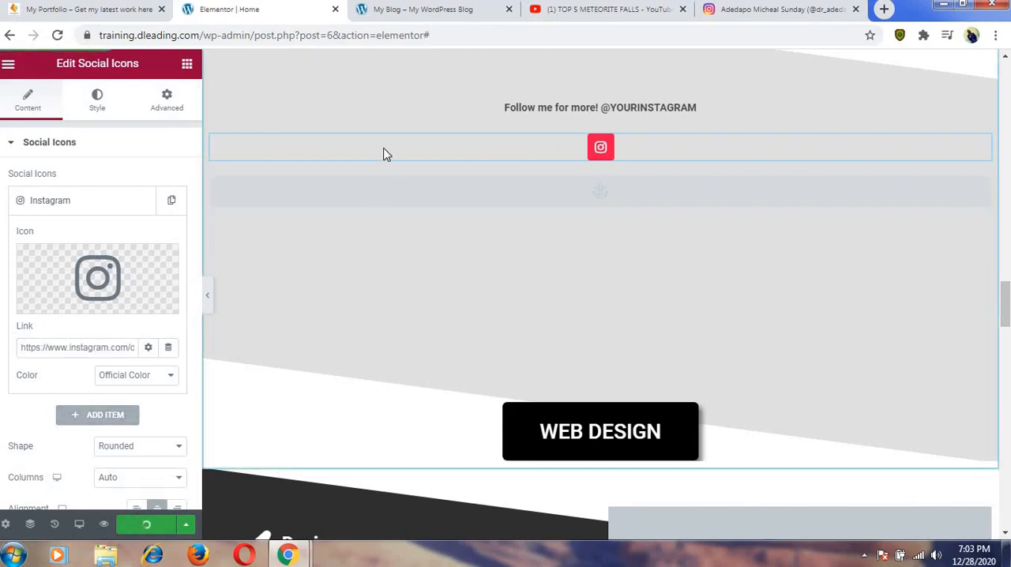
# Reload the live My Blog homepage and review its sections down to the Instagram icon.
pyautogui.click(404, 11)
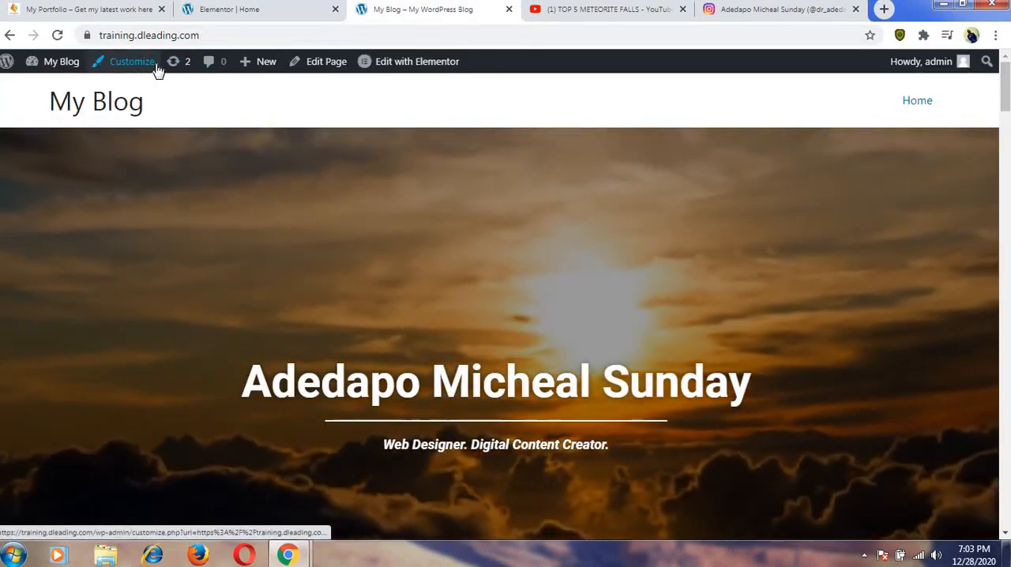
pyautogui.click(56, 36)
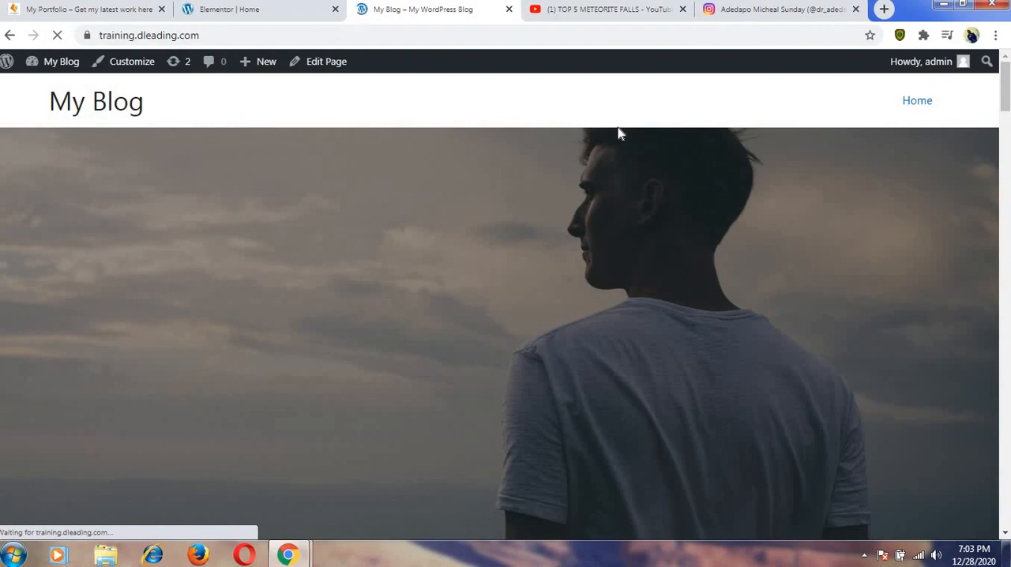
pyautogui.scroll(-10, 618, 135)
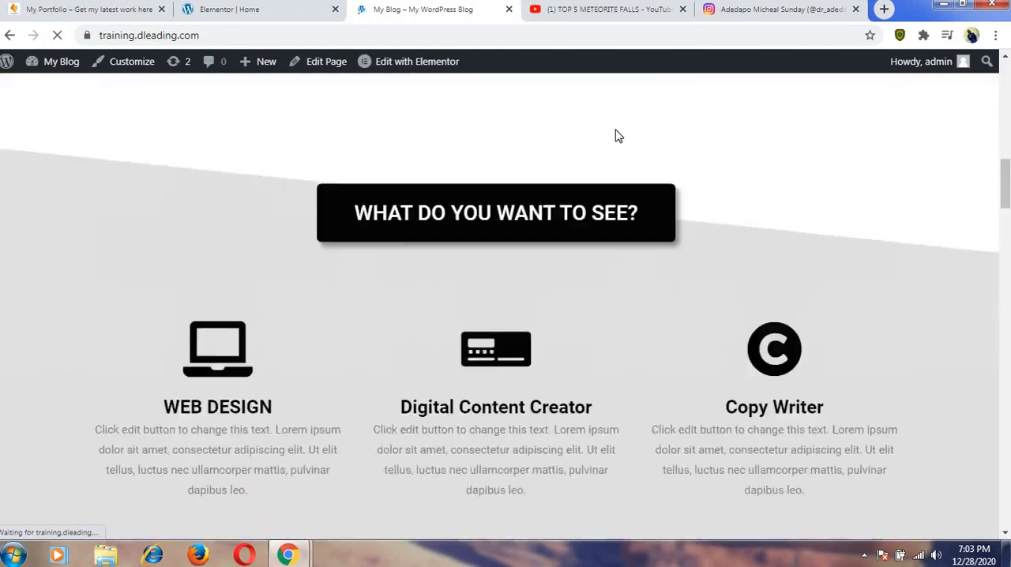
pyautogui.scroll(6, 616, 135)
pyautogui.scroll(-9, 607, 134)
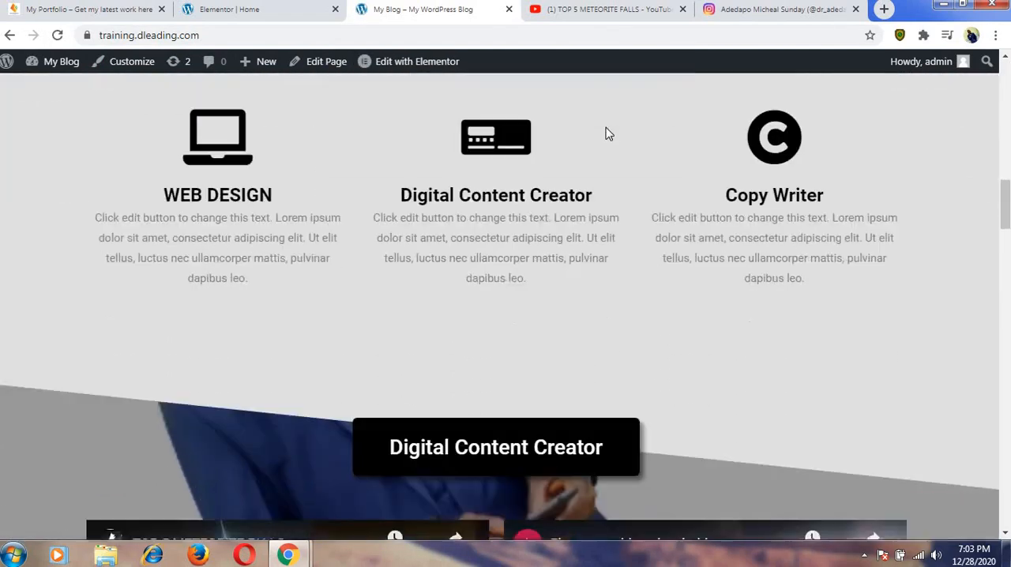
pyautogui.scroll(-4, 598, 146)
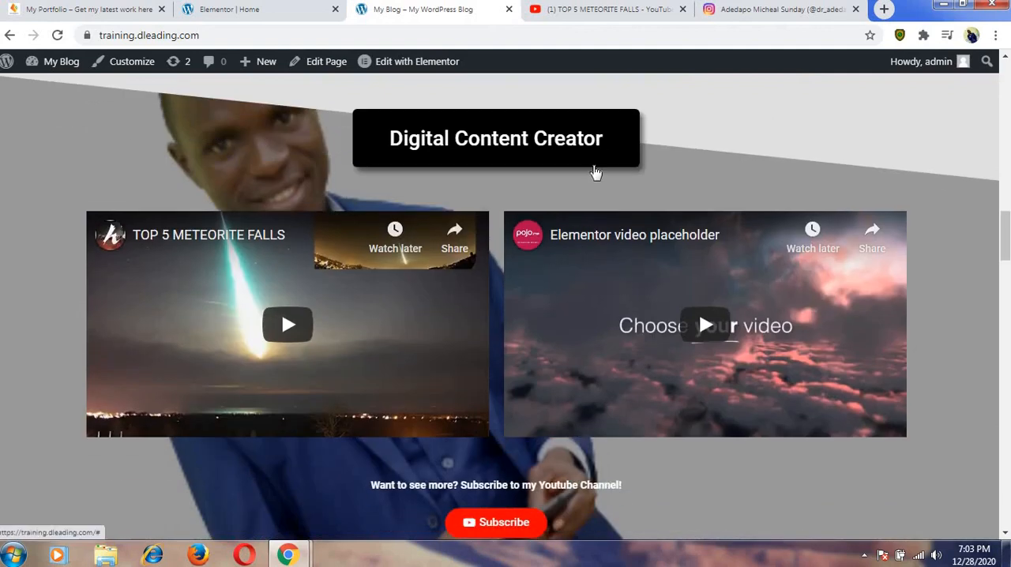
pyautogui.scroll(-8, 595, 172)
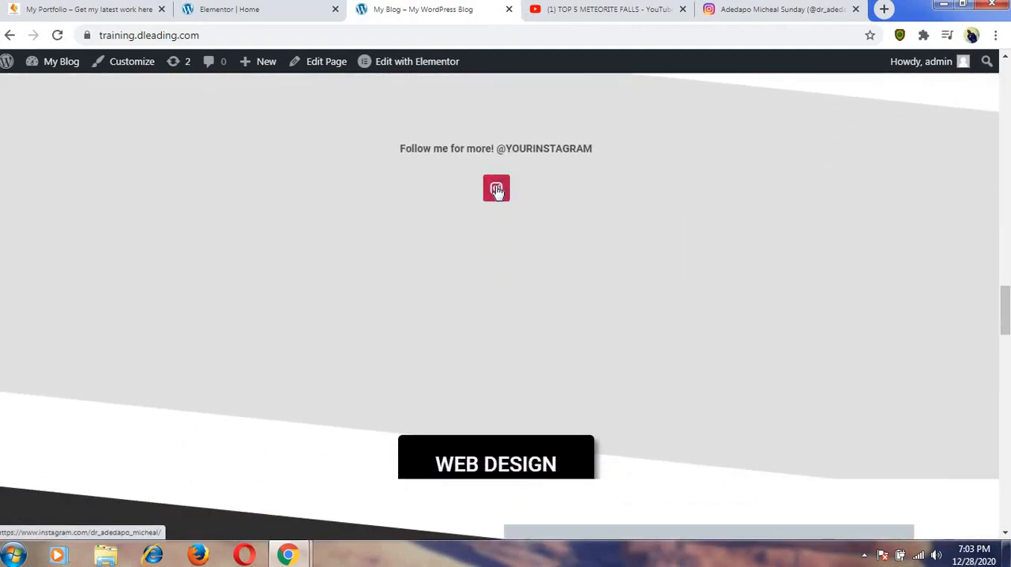
# Test the Instagram icon's link on the live page and close both Instagram profile tabs.
pyautogui.click(496, 190)
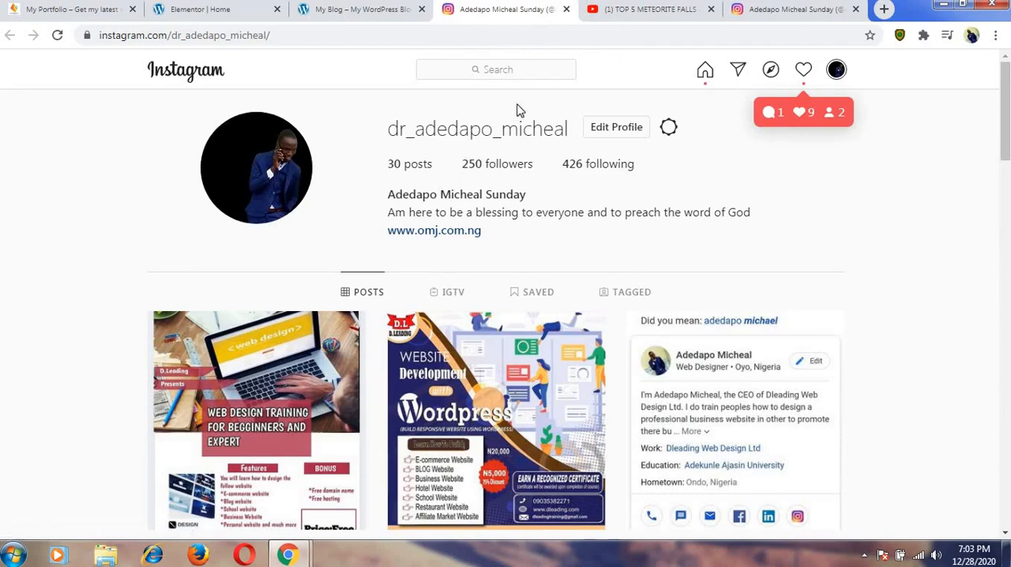
pyautogui.click(566, 9)
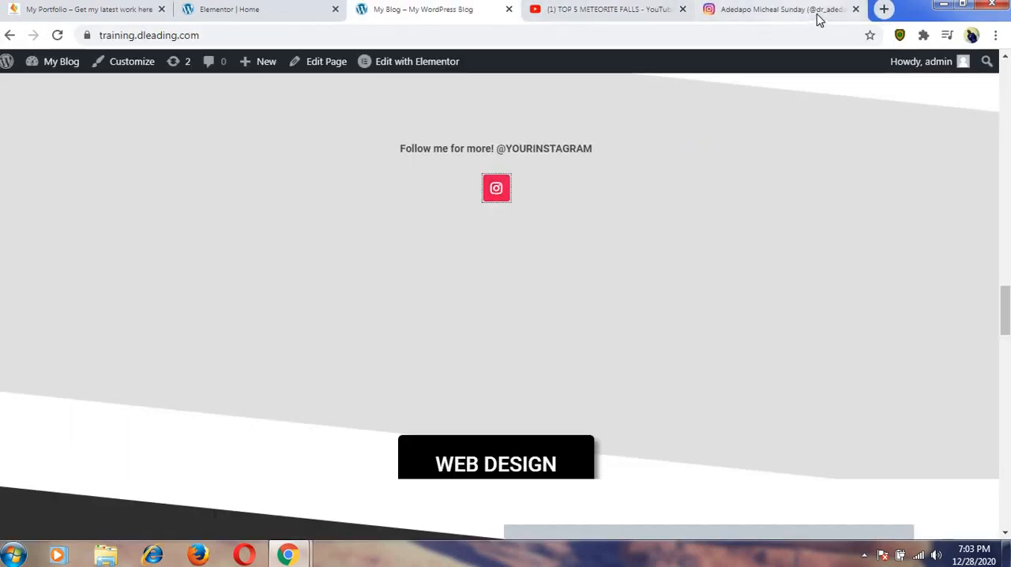
pyautogui.click(856, 9)
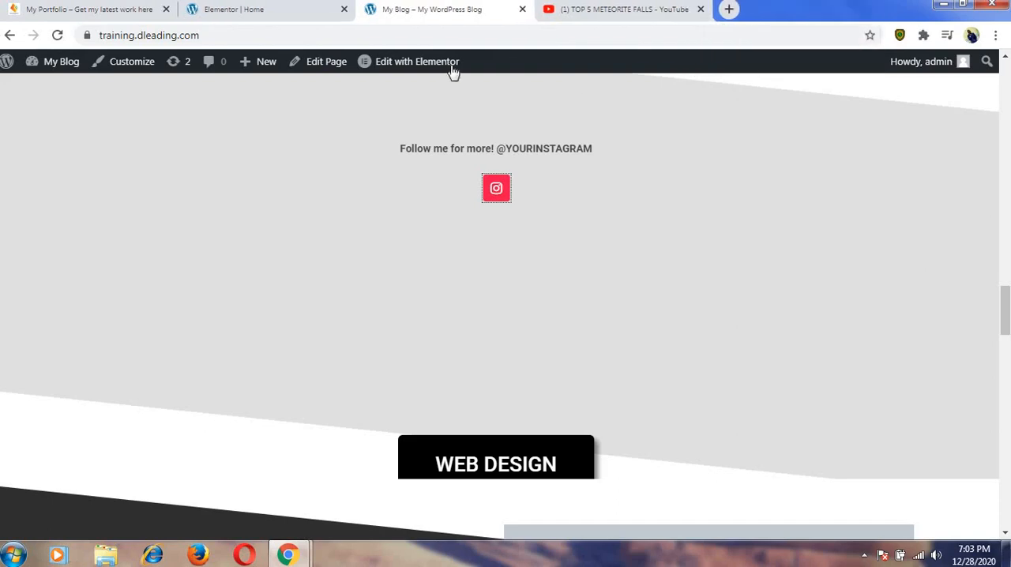
# Back in the Elementor editor, inspect the settings of the menu anchor below the Instagram icon and the WEB DESIGN button.
pyautogui.click(290, 9)
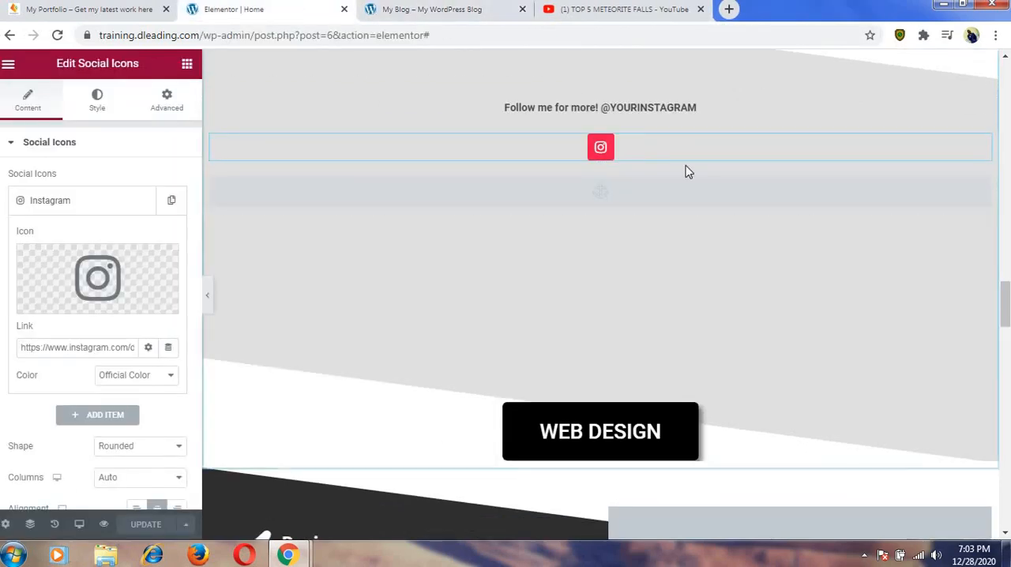
pyautogui.click(863, 192)
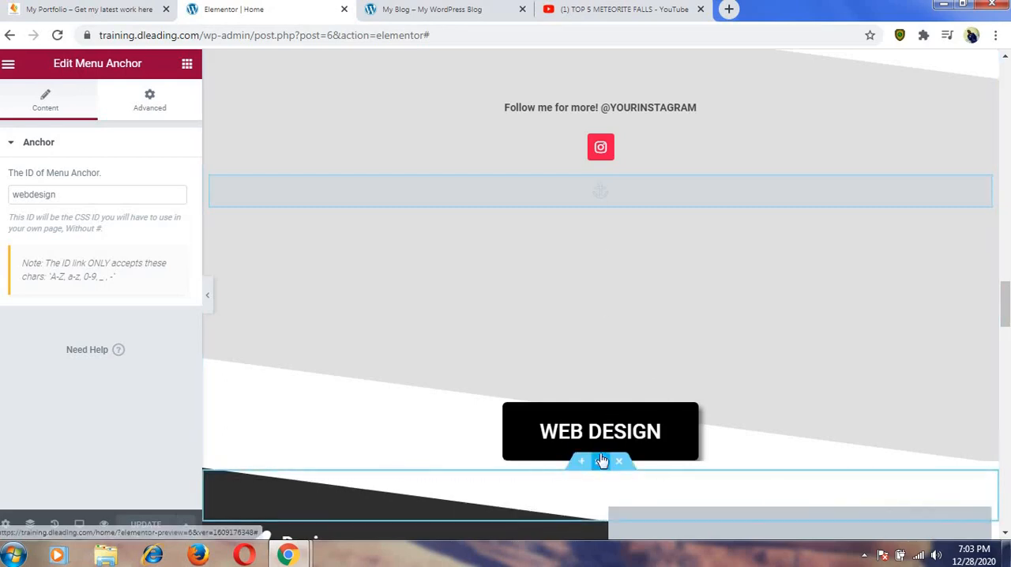
pyautogui.click(611, 426)
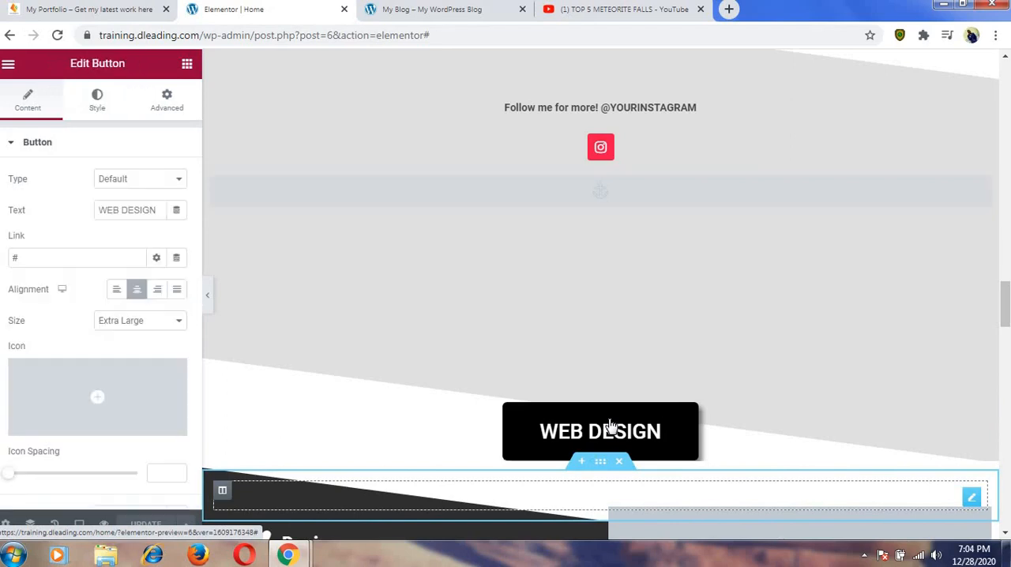
pyautogui.click(558, 196)
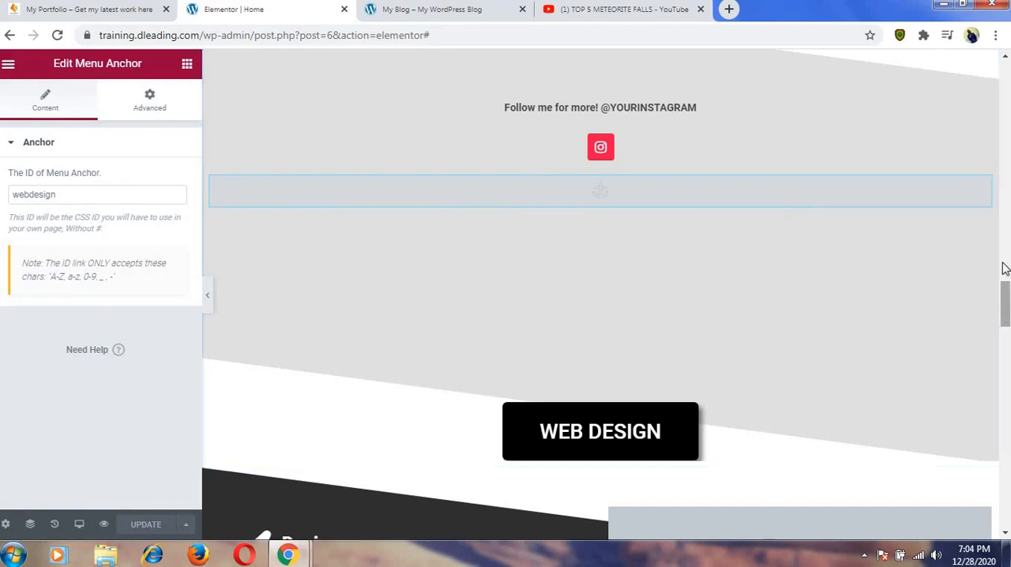
# Add a Menu Anchor widget above the photo in the About Me section.
pyautogui.moveTo(1004, 268); pyautogui.dragTo(1002, 136)
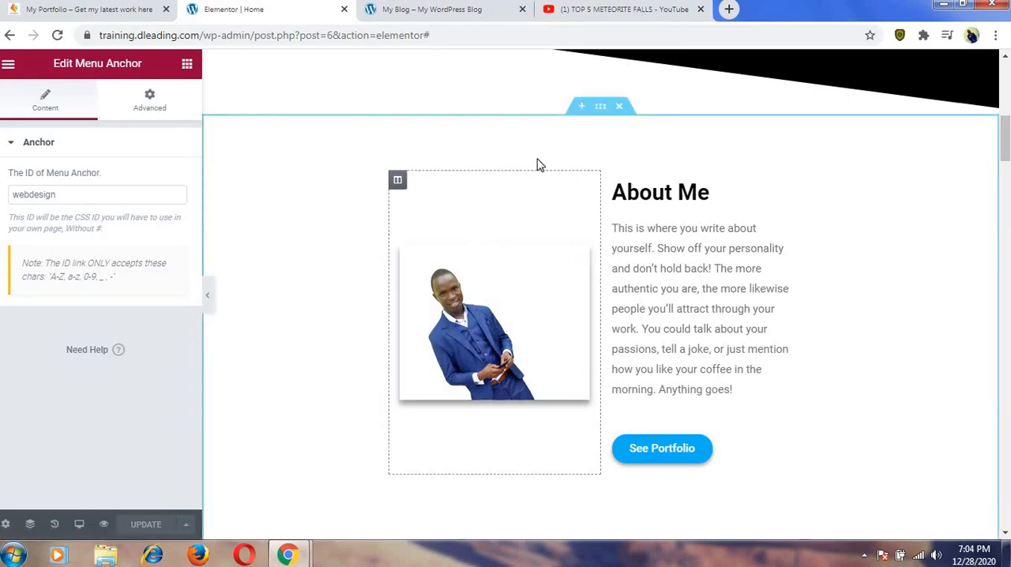
pyautogui.click(186, 67)
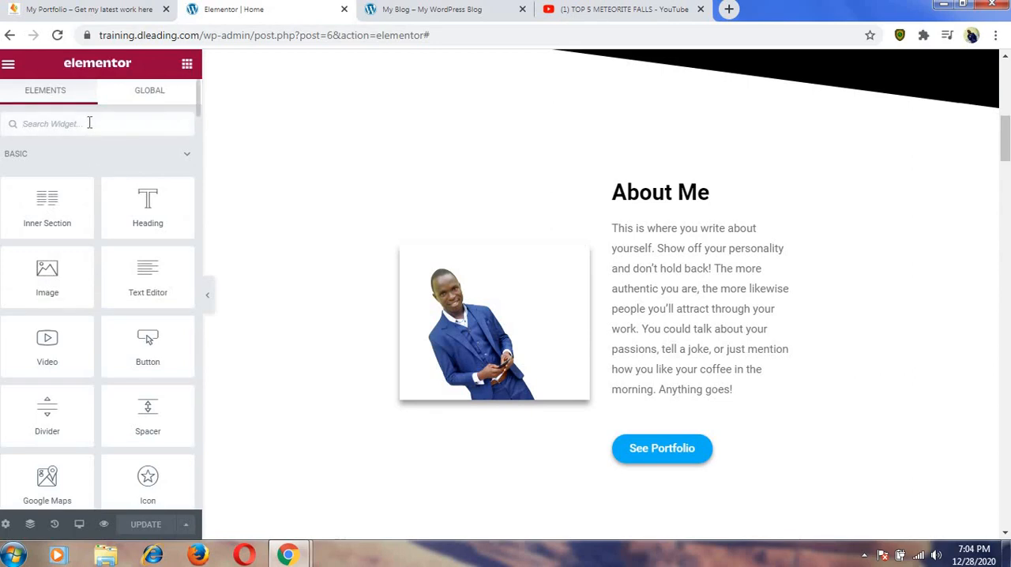
pyautogui.write('anc')
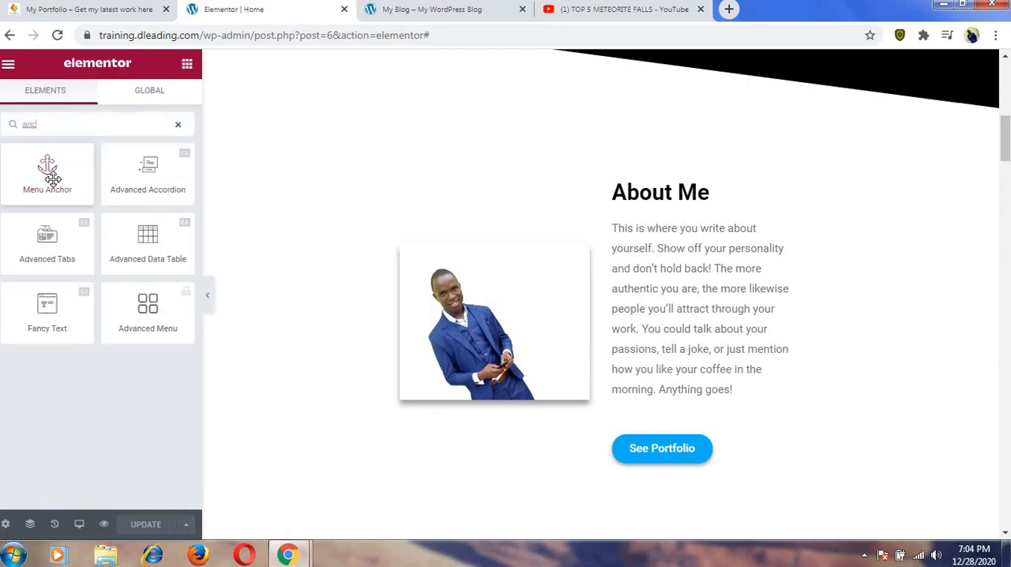
pyautogui.moveTo(51, 179); pyautogui.dragTo(462, 253)
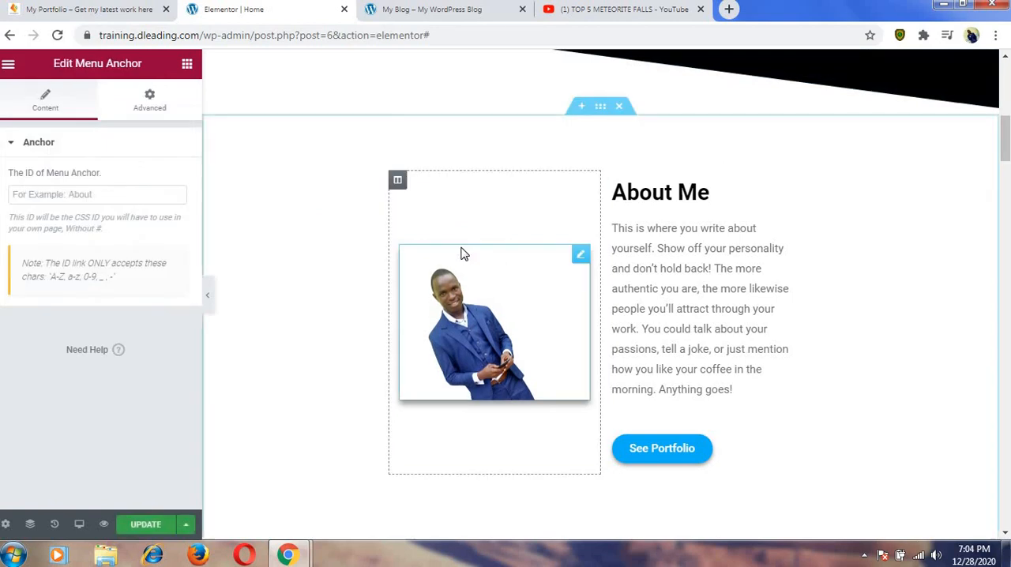
# Set the new menu anchor's ID to "about" and update the page.
pyautogui.click(93, 192)
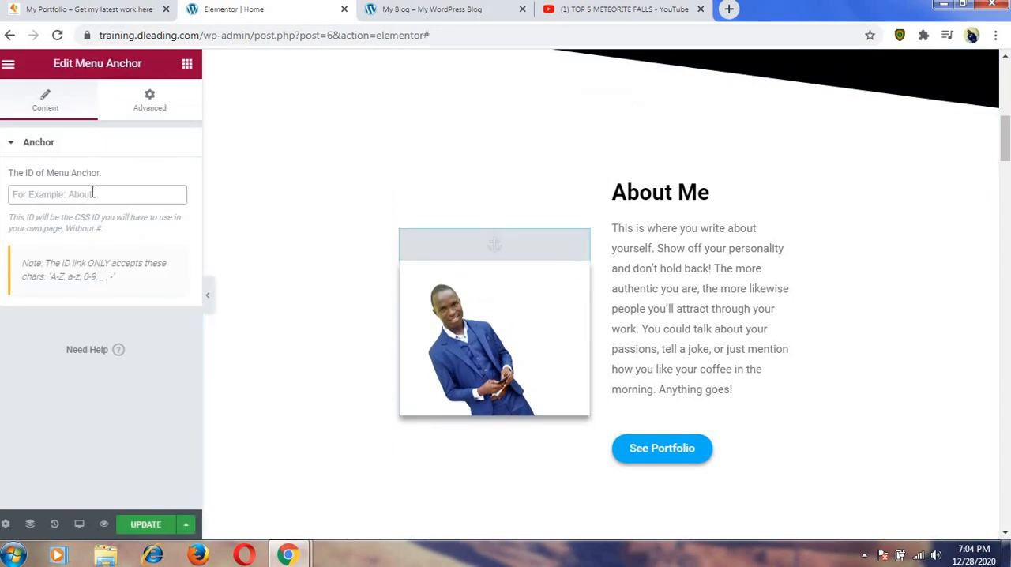
pyautogui.write('ap')
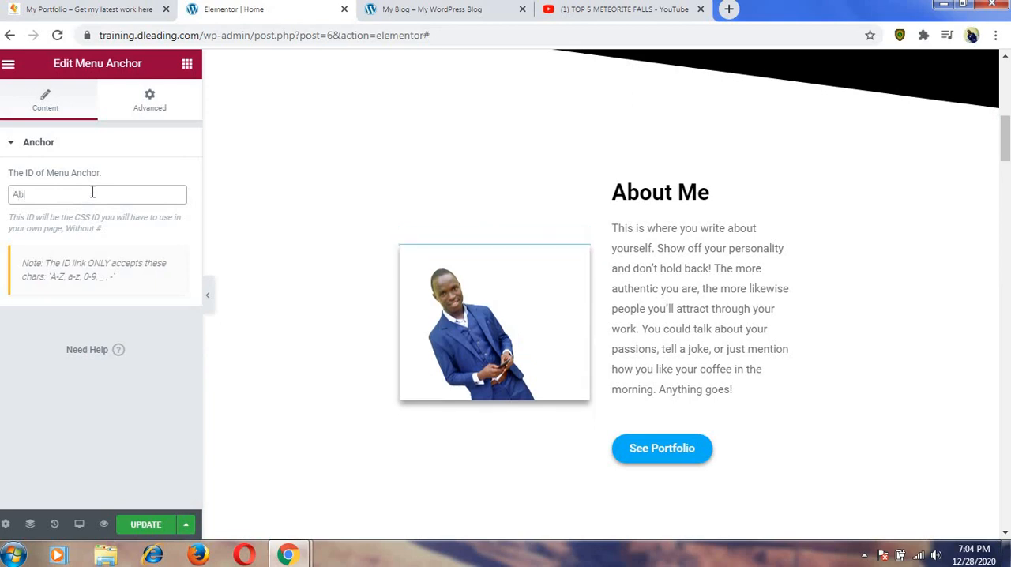
pyautogui.press('BackSpace')
pyautogui.press('BackSpace')
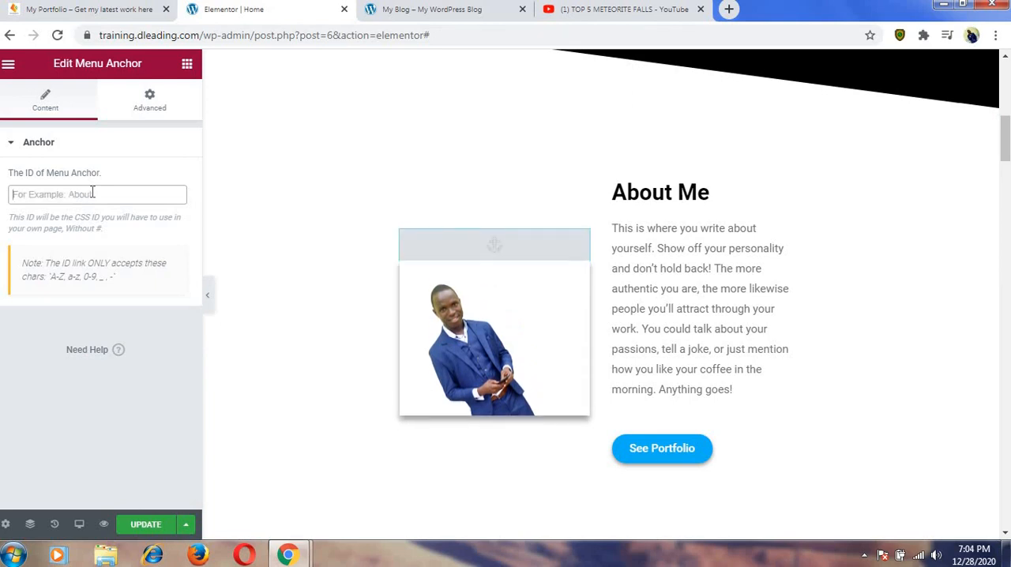
pyautogui.write('abou')
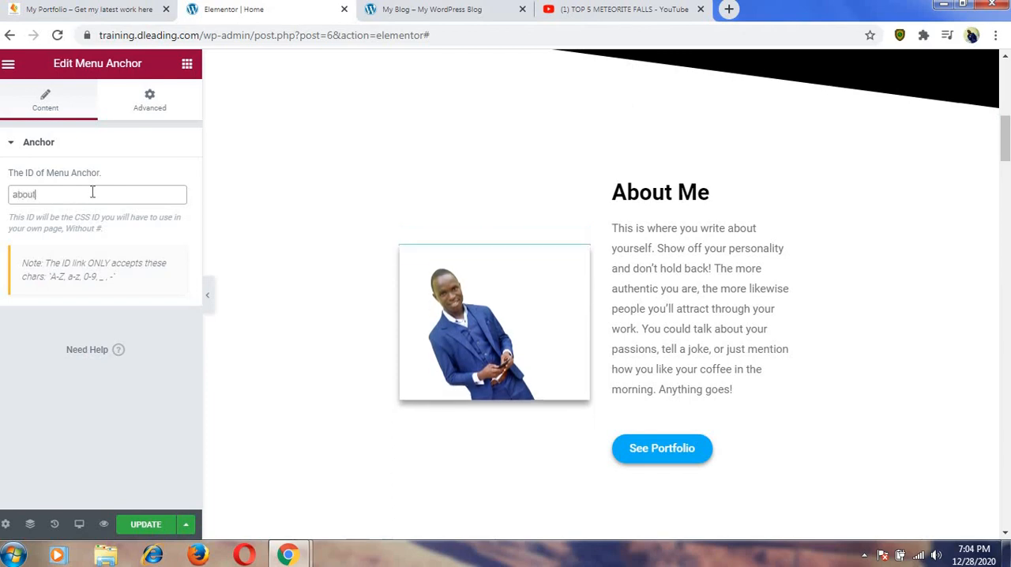
pyautogui.write('t')
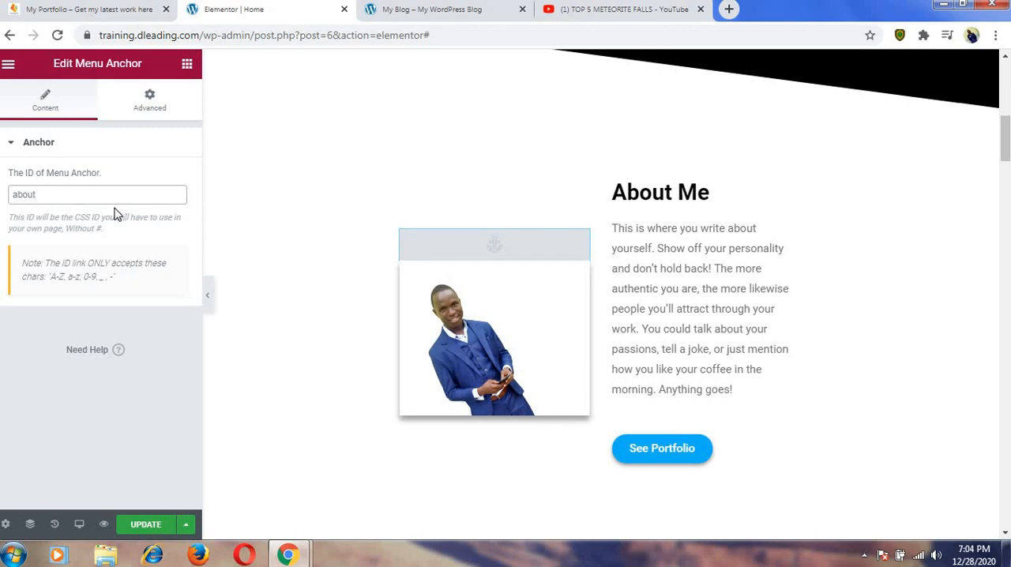
pyautogui.click(150, 527)
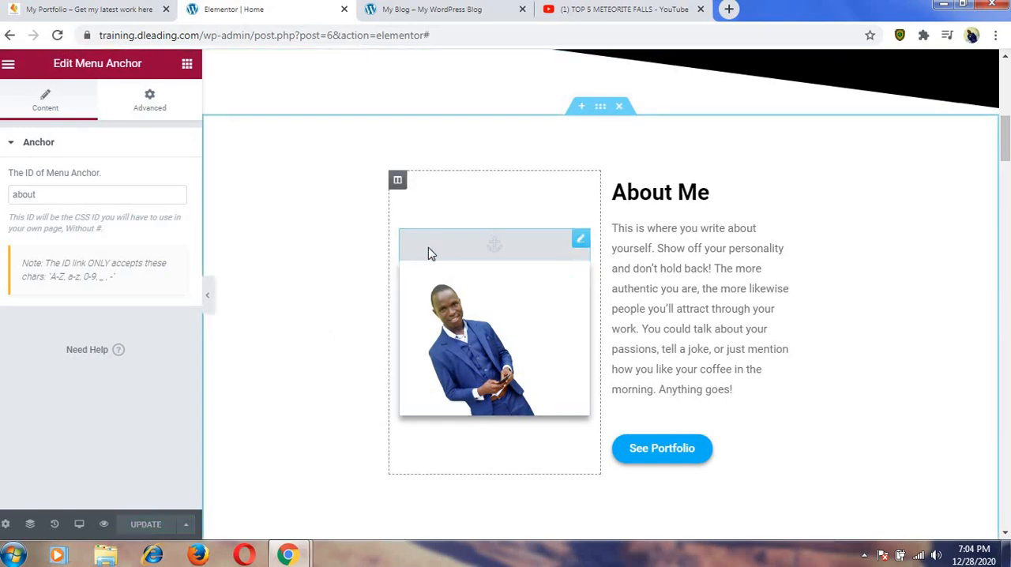
# Inspect the content and style settings of the Design icon box in the web design services list.
pyautogui.moveTo(1007, 120); pyautogui.dragTo(1007, 346)
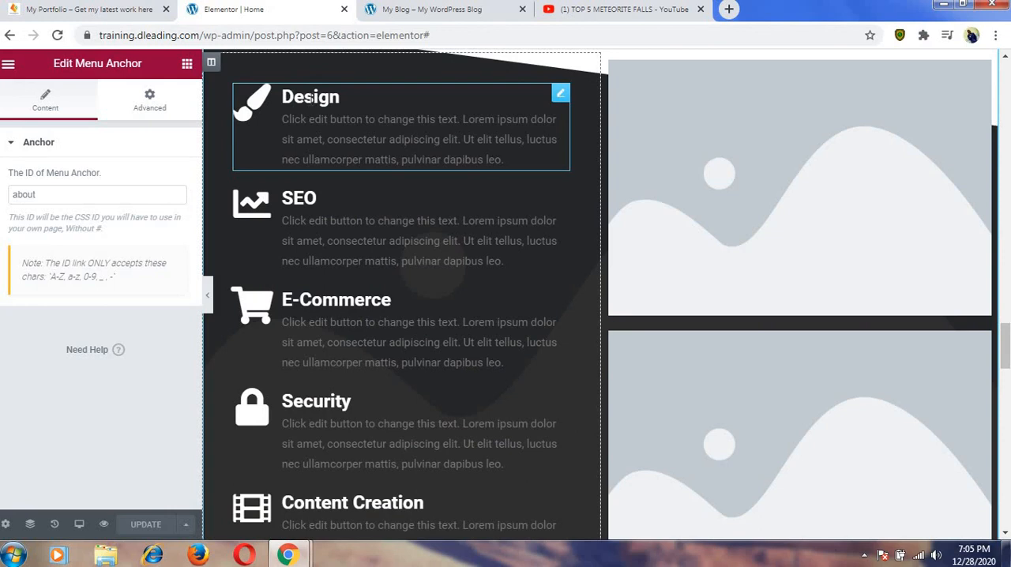
pyautogui.rightClick(556, 96)
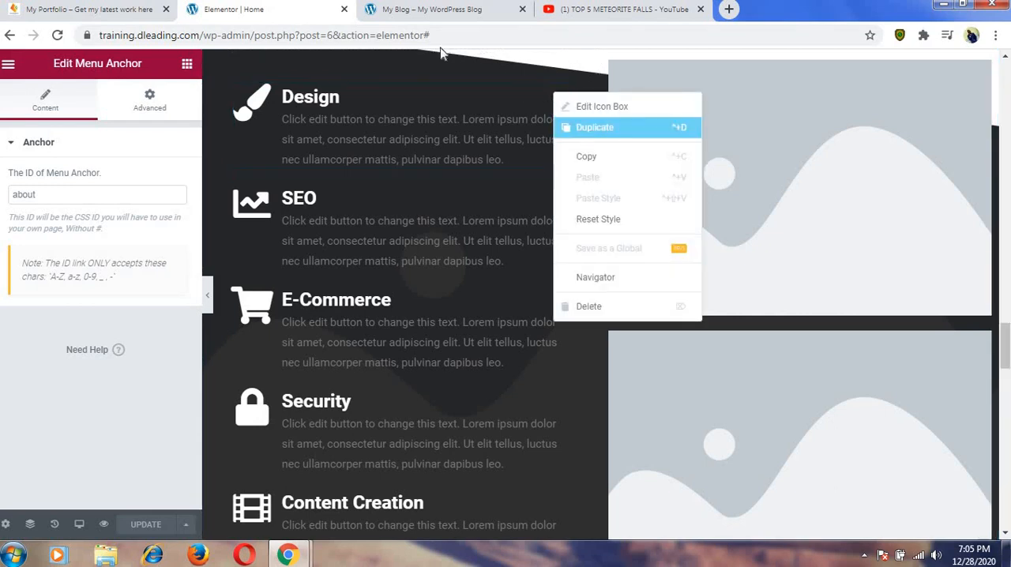
pyautogui.click(384, 84)
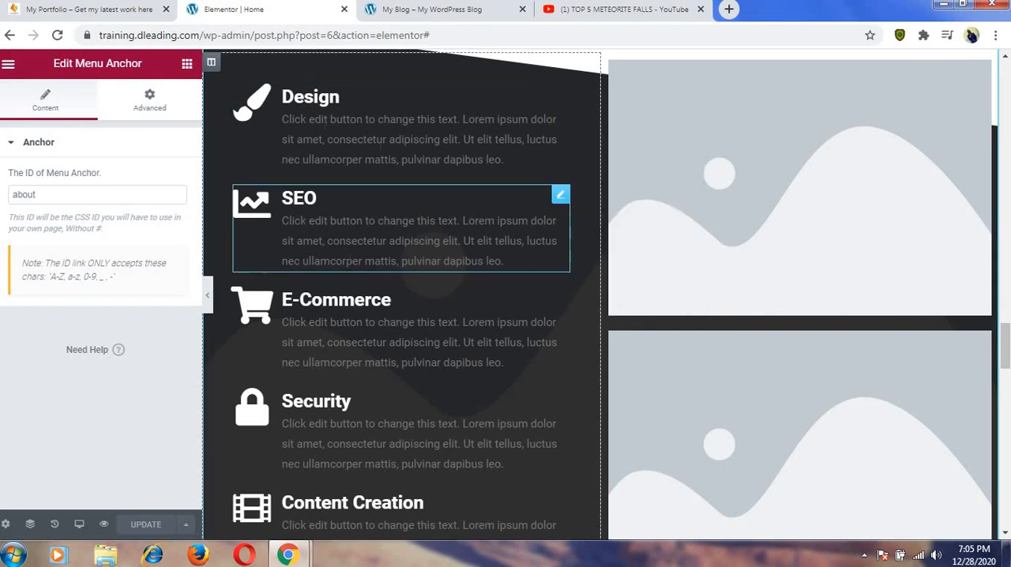
pyautogui.click(384, 131)
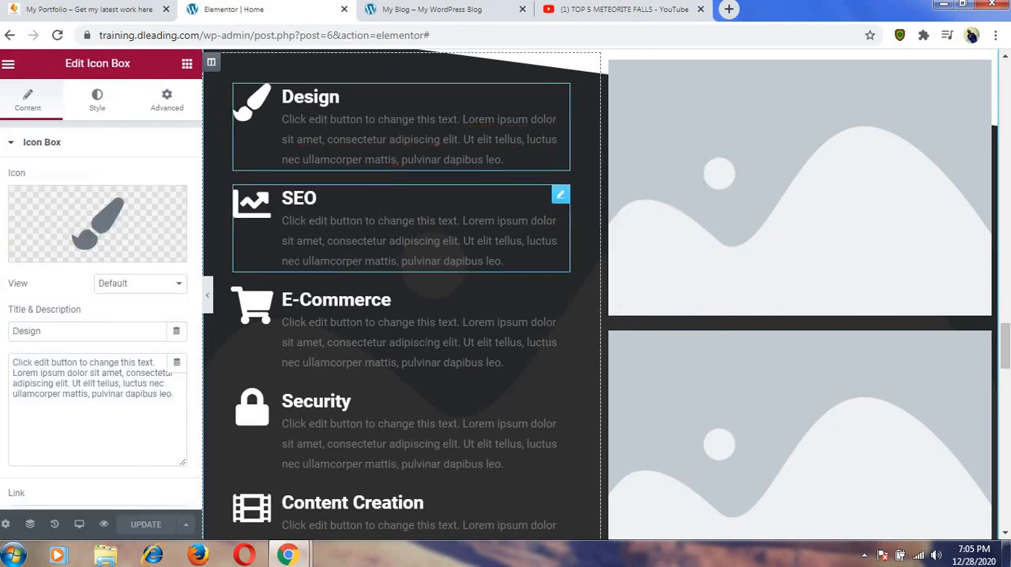
pyautogui.click(407, 238)
pyautogui.click(503, 363)
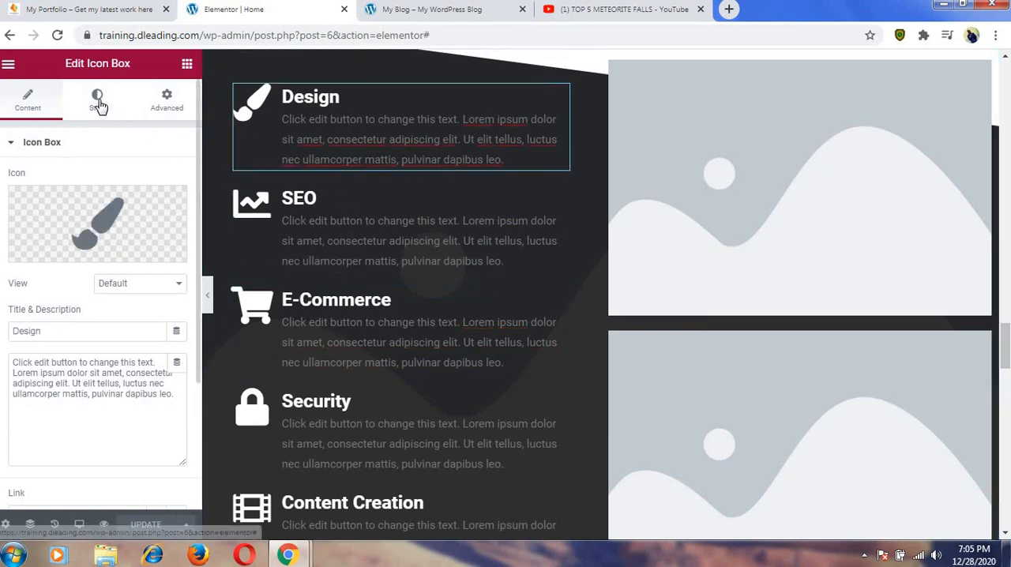
pyautogui.click(97, 102)
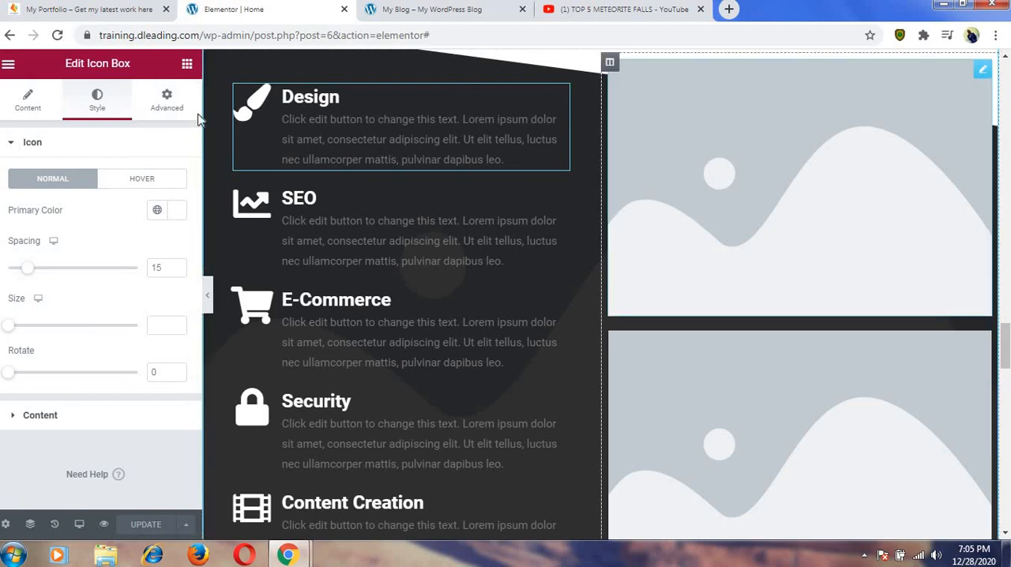
# Review the WEB DESIGN section's service texts and website screenshots on the finished My Portfolio reference site.
pyautogui.click(139, 9)
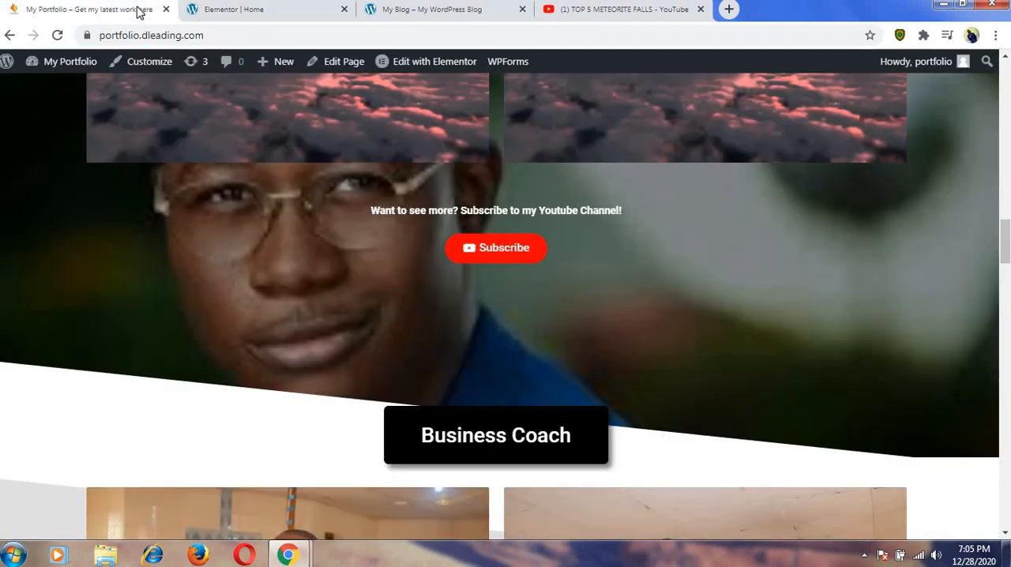
pyautogui.scroll(-15, 148, 172)
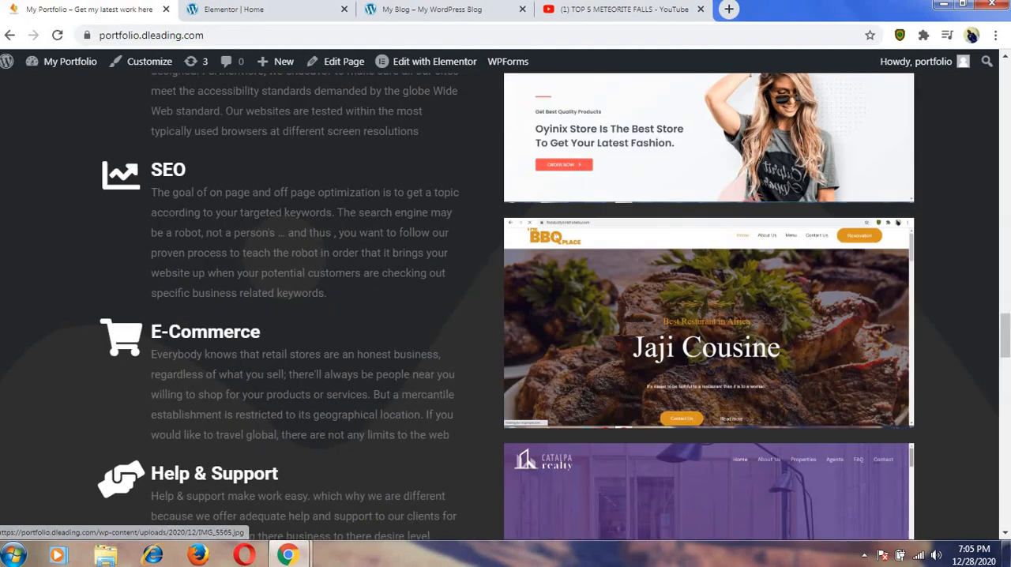
pyautogui.scroll(-4, 681, 272)
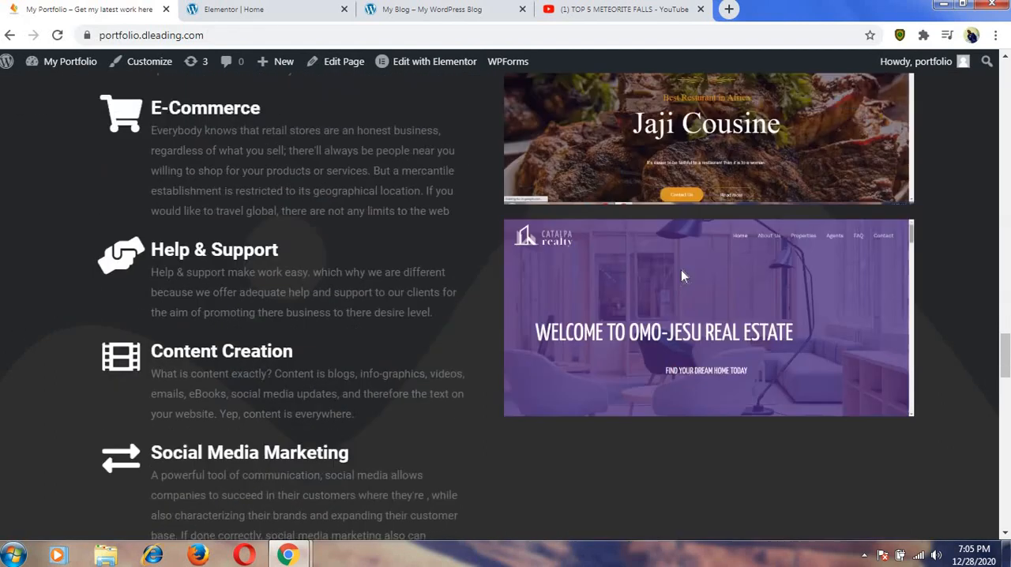
pyautogui.scroll(7, 632, 221)
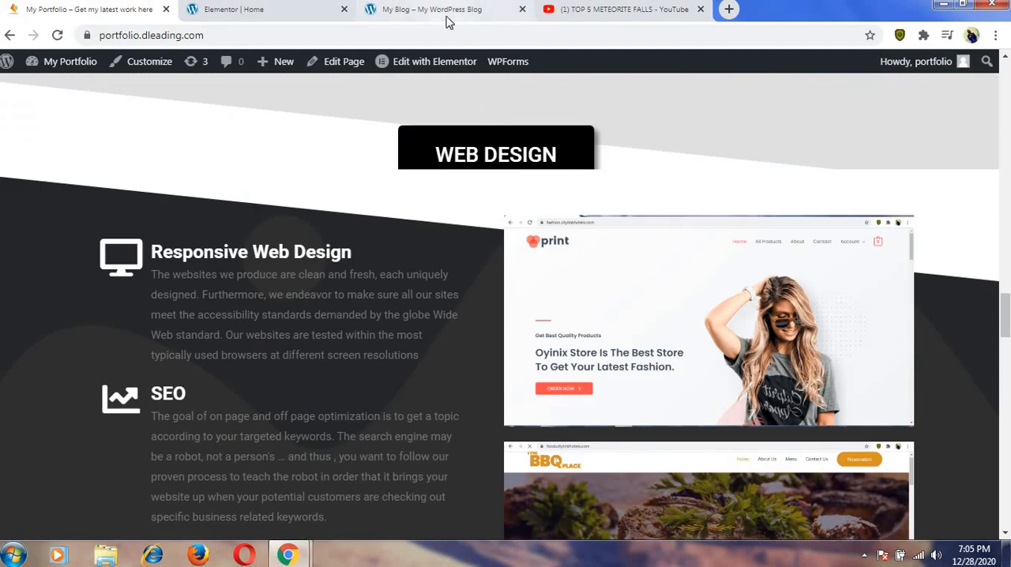
# Back in the Elementor editor, replace the first placeholder image beside the services list with food-website-2.png from the media library.
pyautogui.click(293, 10)
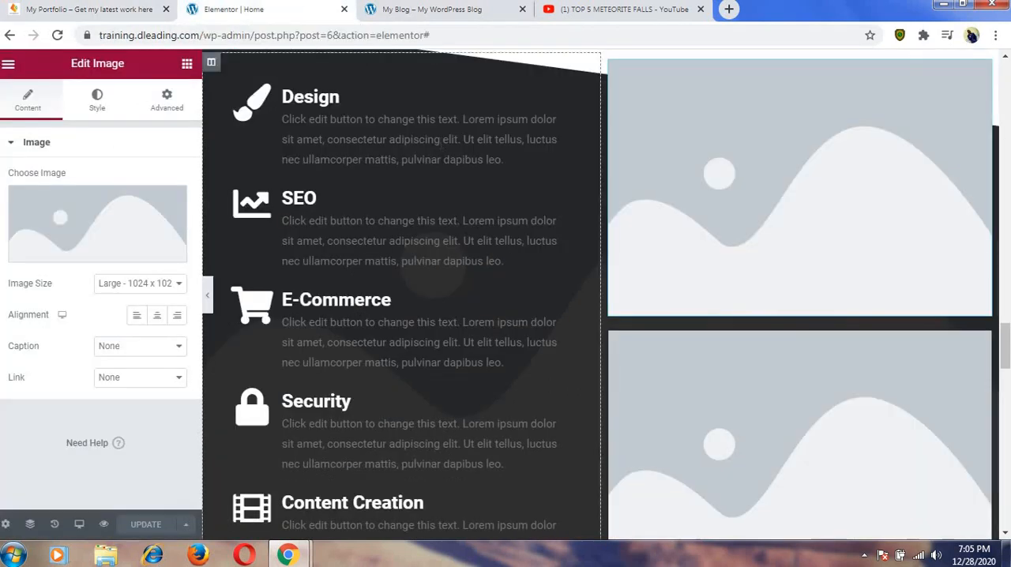
pyautogui.click(101, 252)
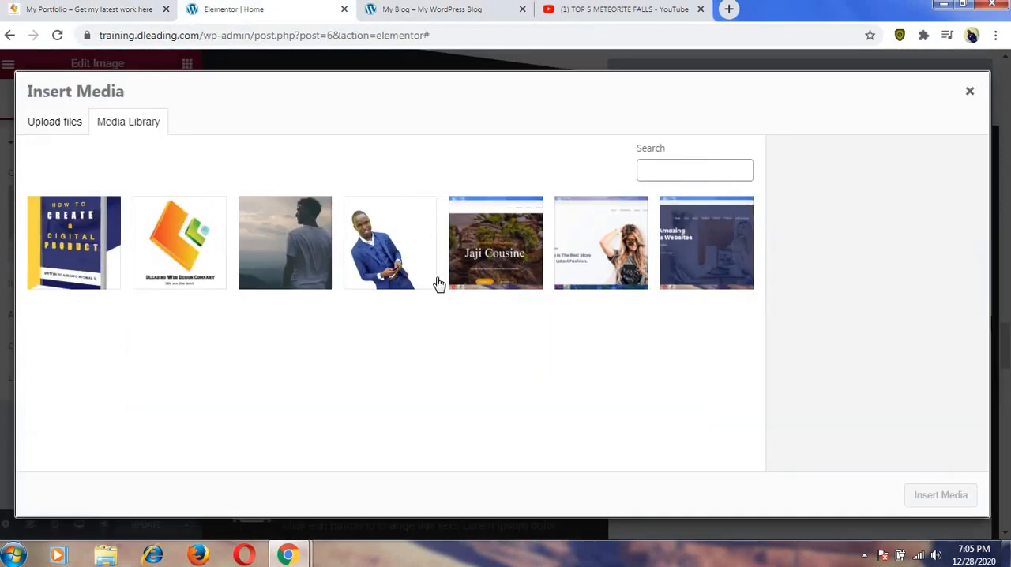
pyautogui.click(483, 274)
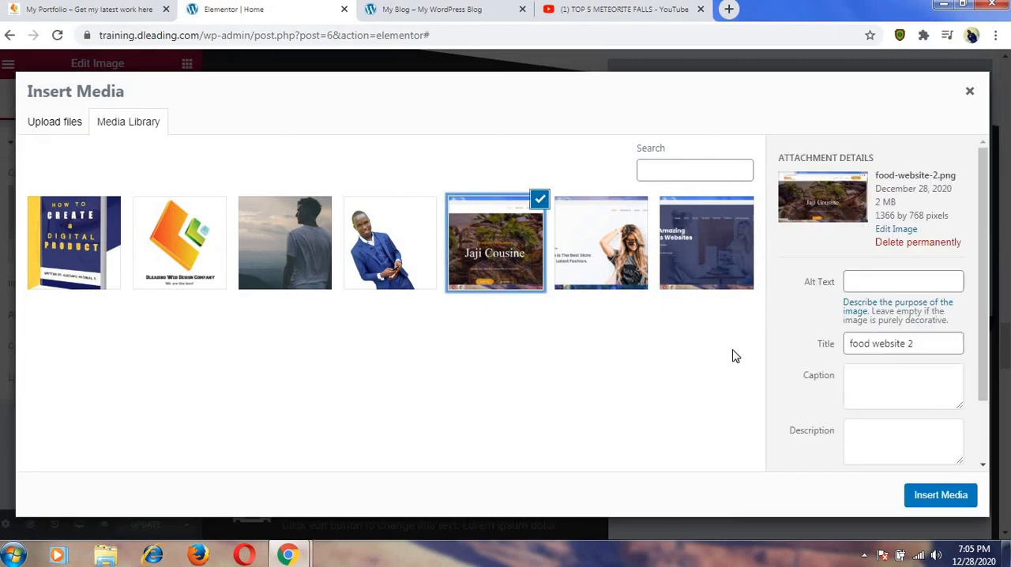
pyautogui.click(938, 496)
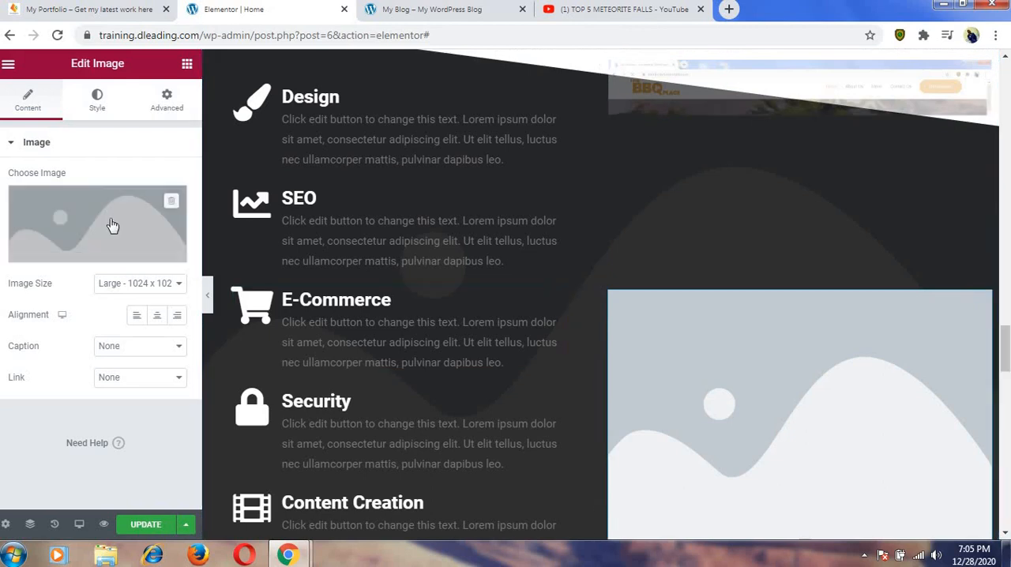
# Replace the second placeholder image beside the services list with fashion-website-4.png from the media library.
pyautogui.click(111, 253)
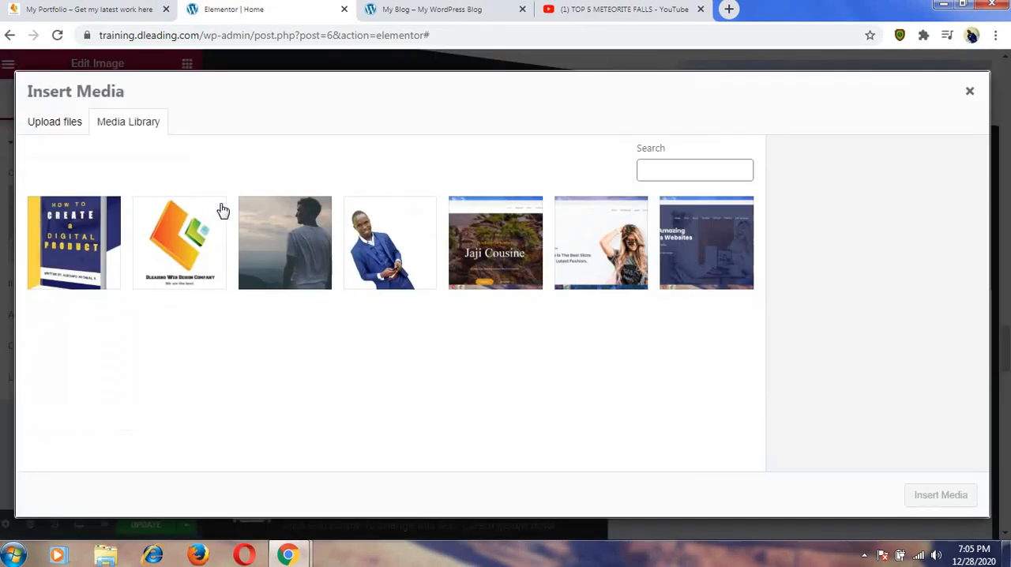
pyautogui.click(585, 250)
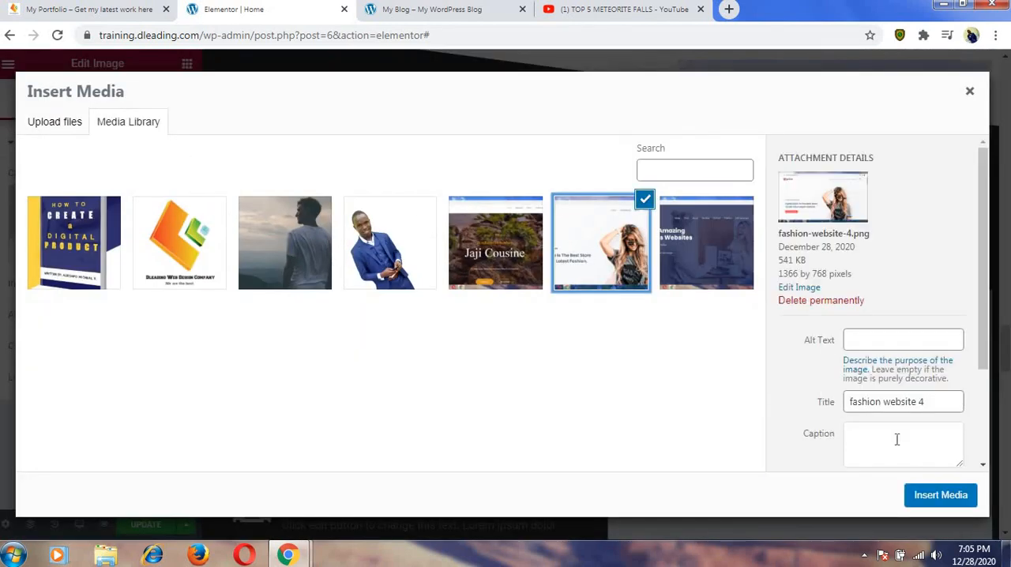
pyautogui.click(947, 495)
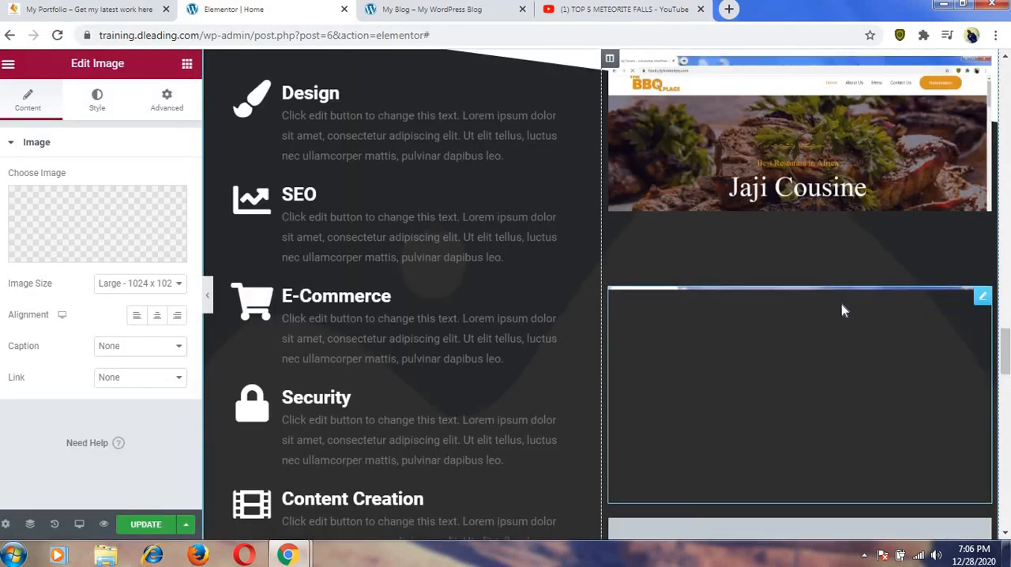
# Replace the third placeholder image beside the services list with dleading-images-1.png from the media library.
pyautogui.scroll(-4, 837, 339)
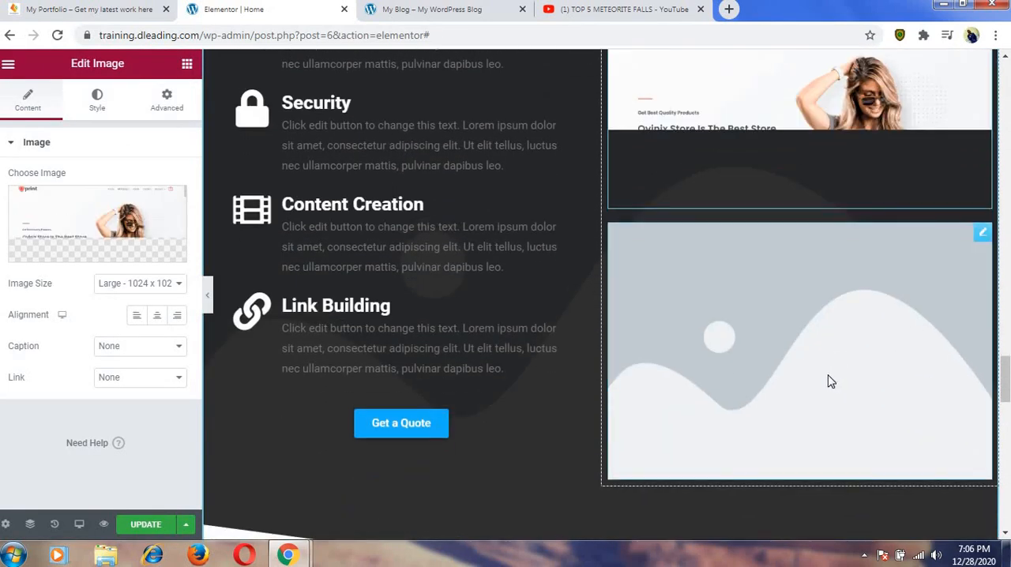
pyautogui.click(831, 382)
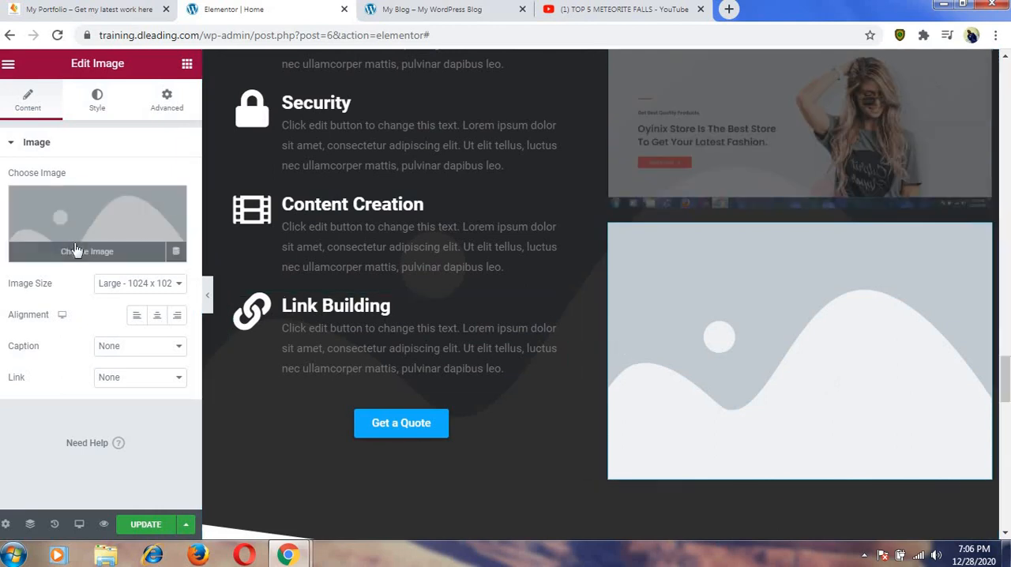
pyautogui.click(77, 250)
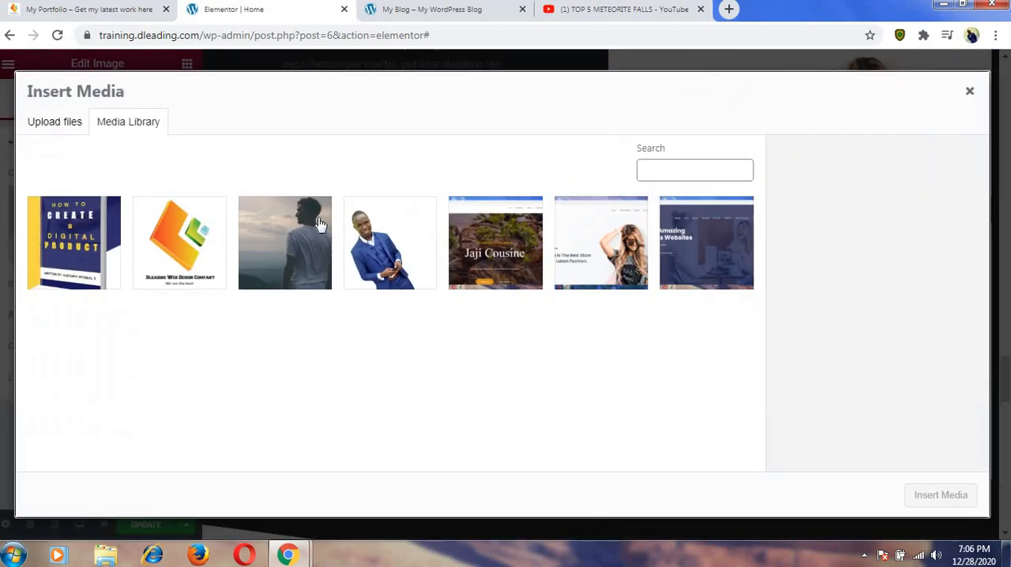
pyautogui.click(703, 245)
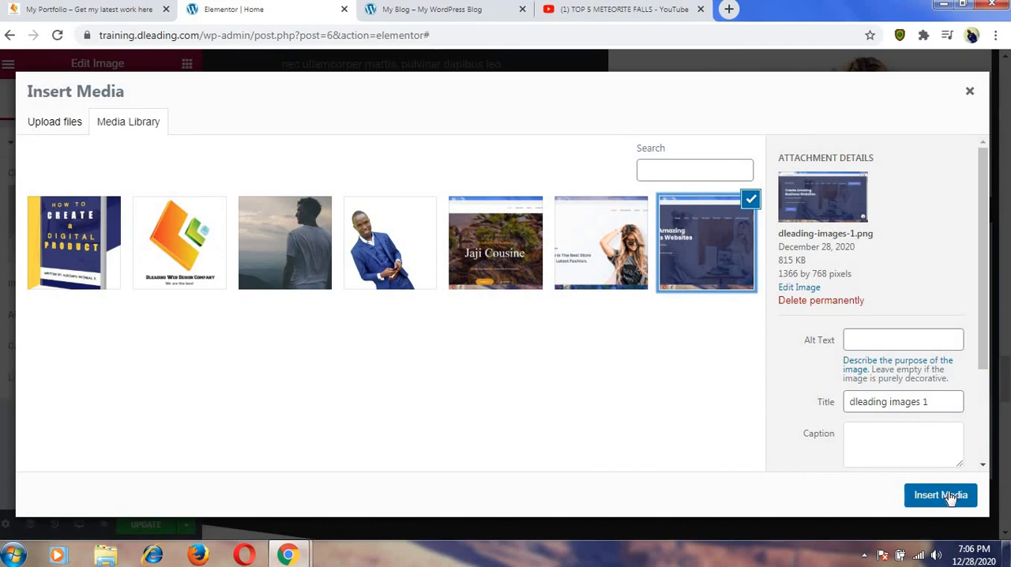
pyautogui.click(940, 495)
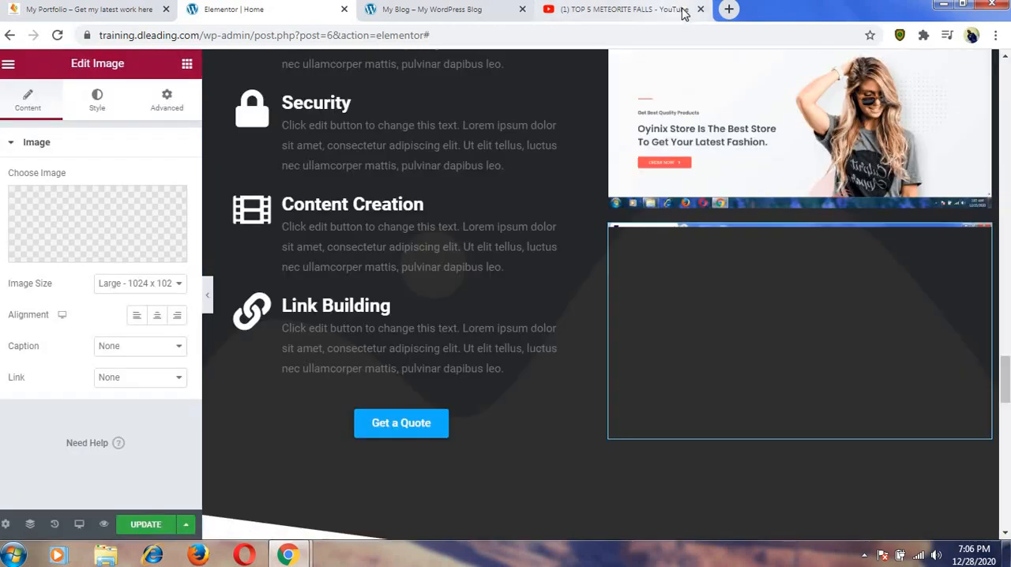
# Switch to the YouTube tab and load fotor.com in place of the video page.
pyautogui.click(687, 11)
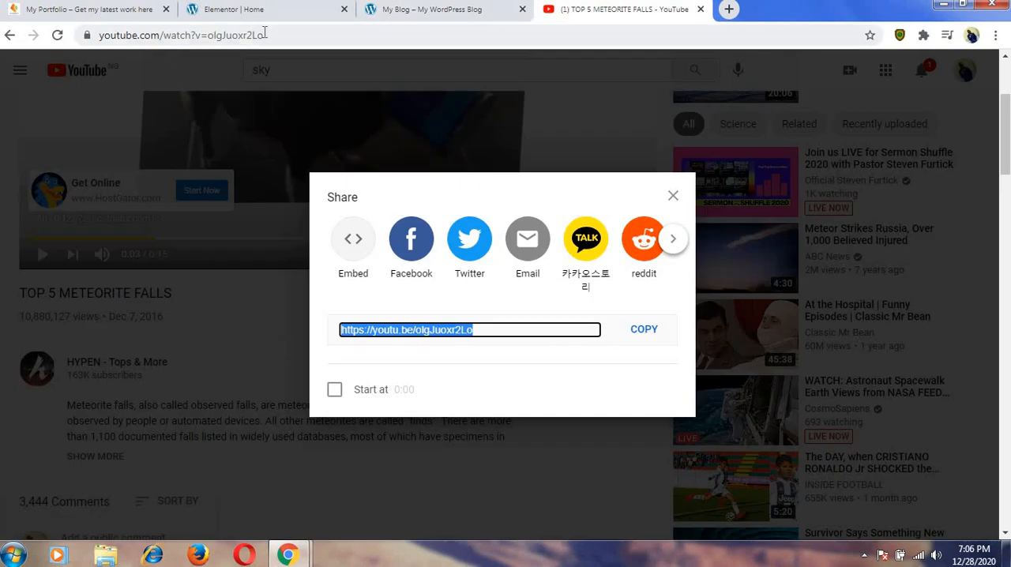
pyautogui.moveTo(265, 35); pyautogui.dragTo(99, 35)
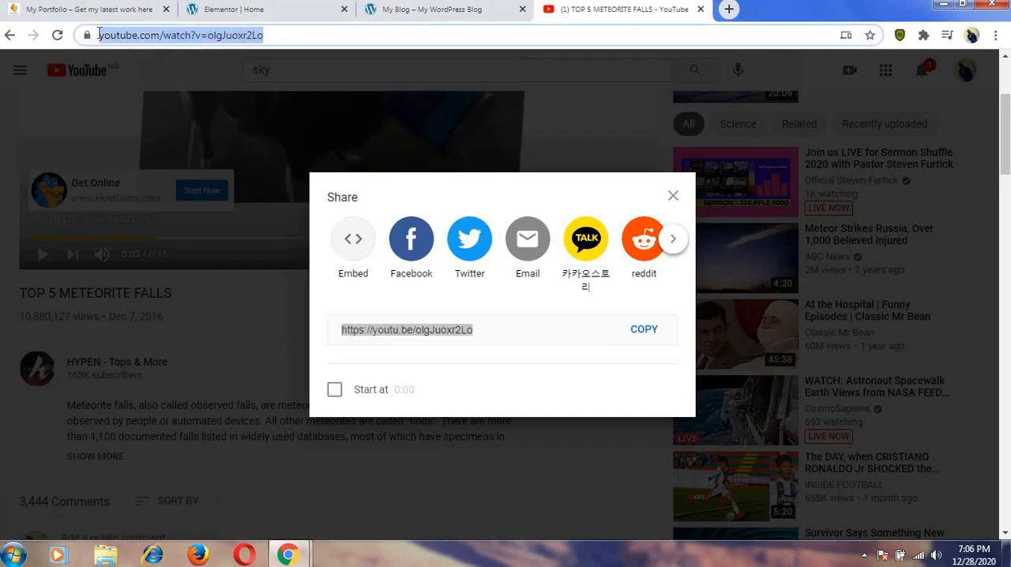
pyautogui.write('fo')
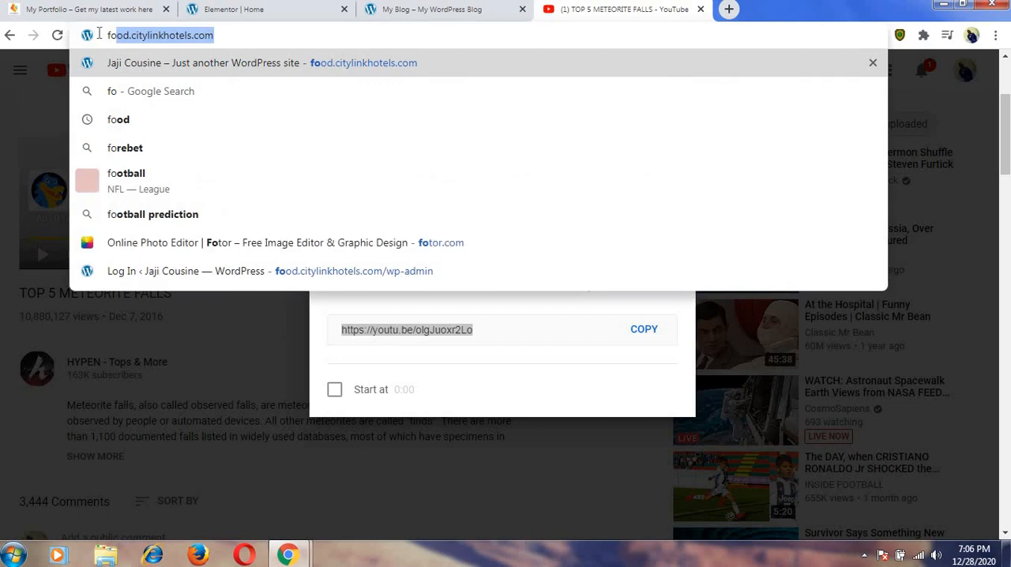
pyautogui.write('tor.com')
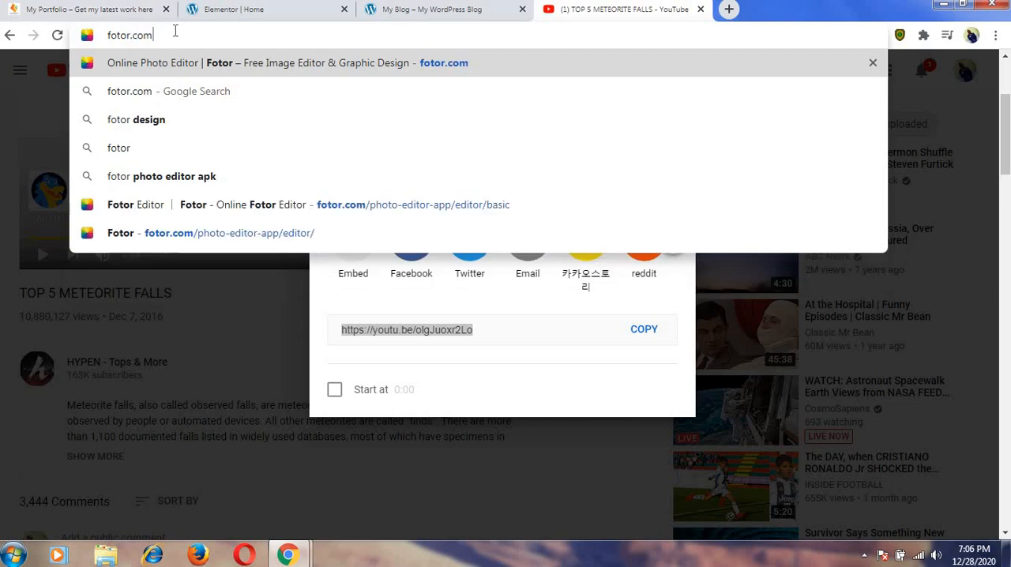
pyautogui.press('Return')
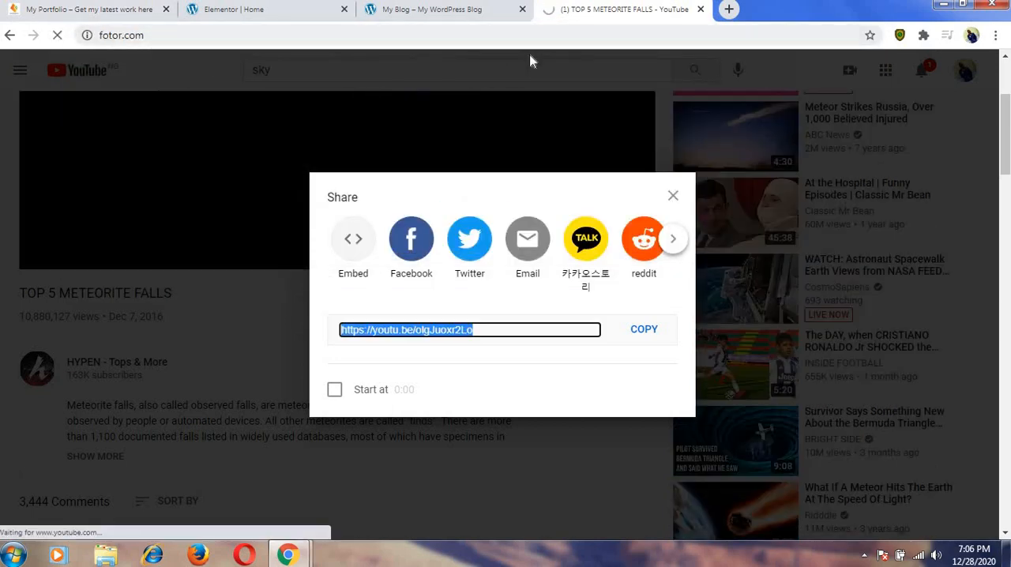
pyautogui.click(479, 12)
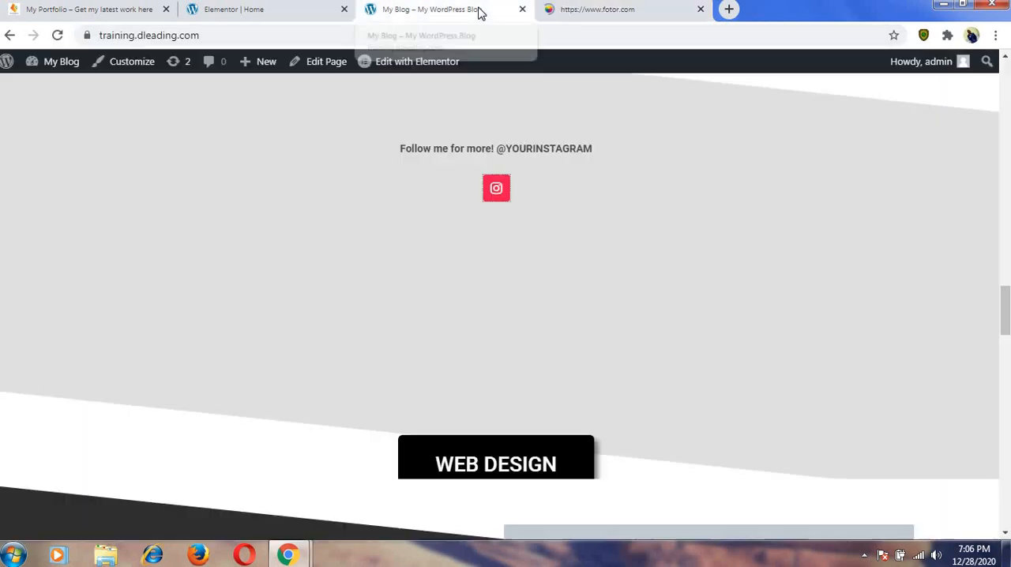
pyautogui.click(618, 10)
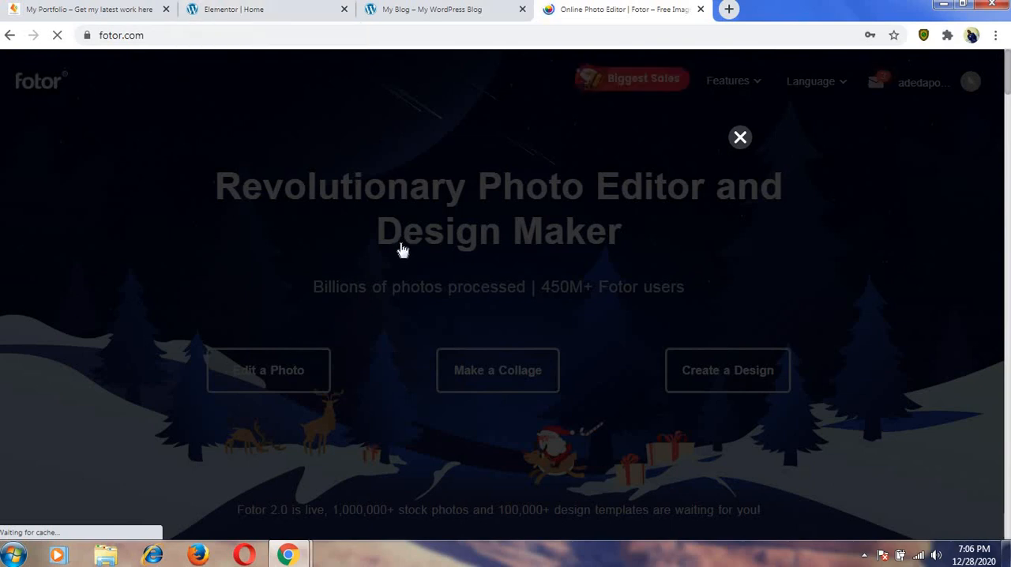
# Dismiss Fotor's promotional pop-ups and open its Edit a Photo editor.
pyautogui.click(740, 140)
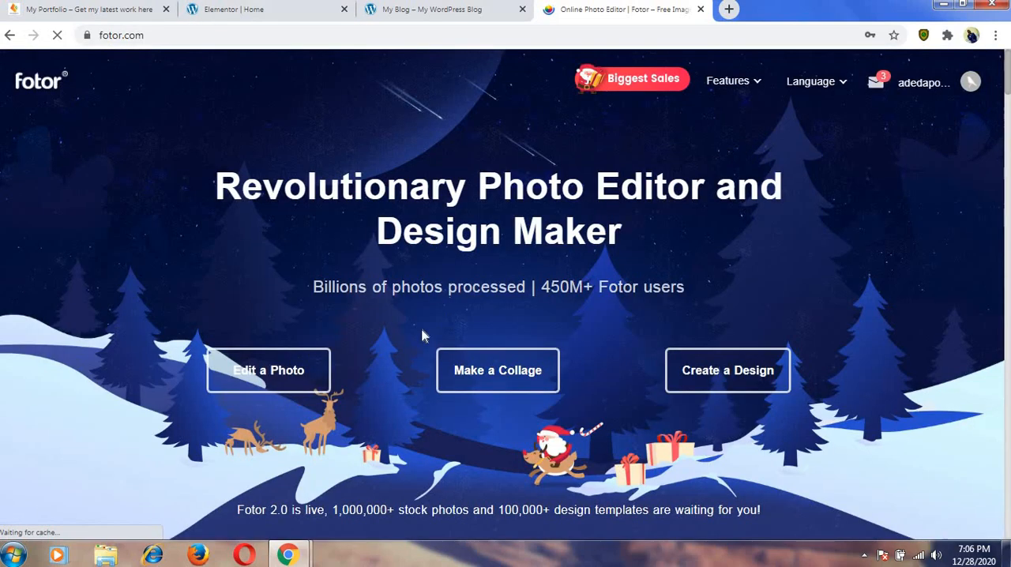
pyautogui.click(256, 381)
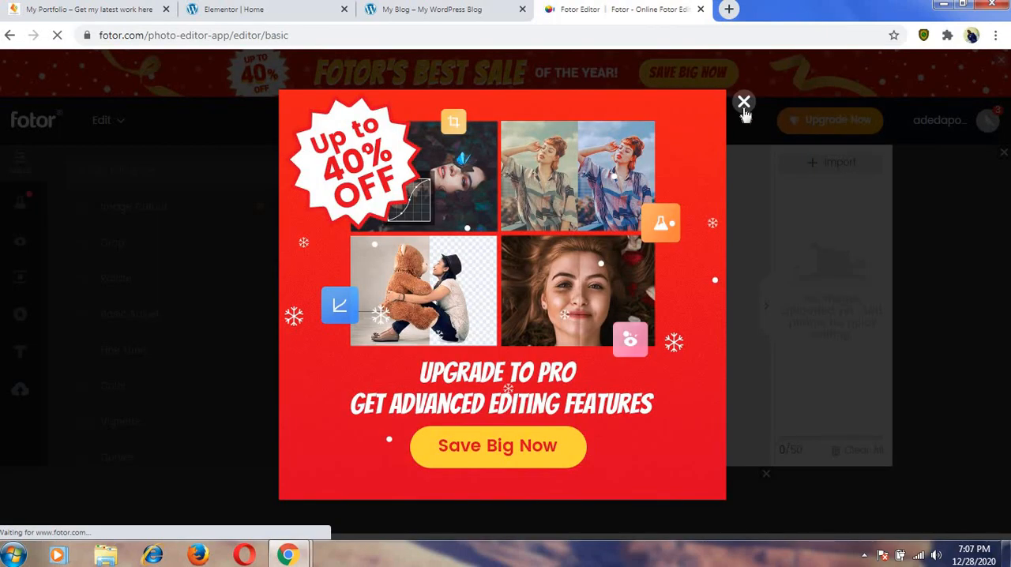
pyautogui.click(743, 103)
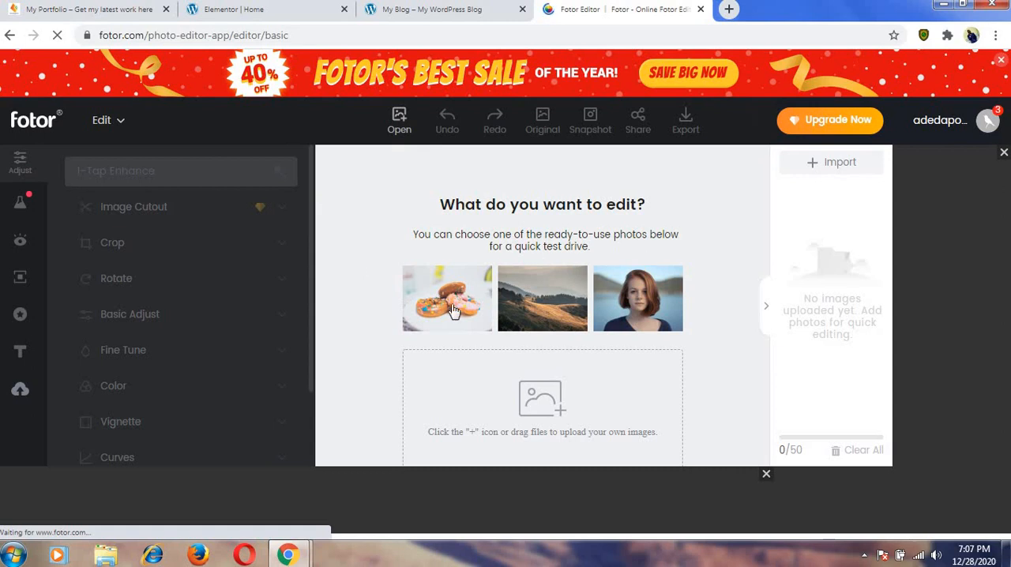
# Import the book cover image 20201219_044741 from the Dleading pratice pictue folder into the photo editor.
pyautogui.click(821, 164)
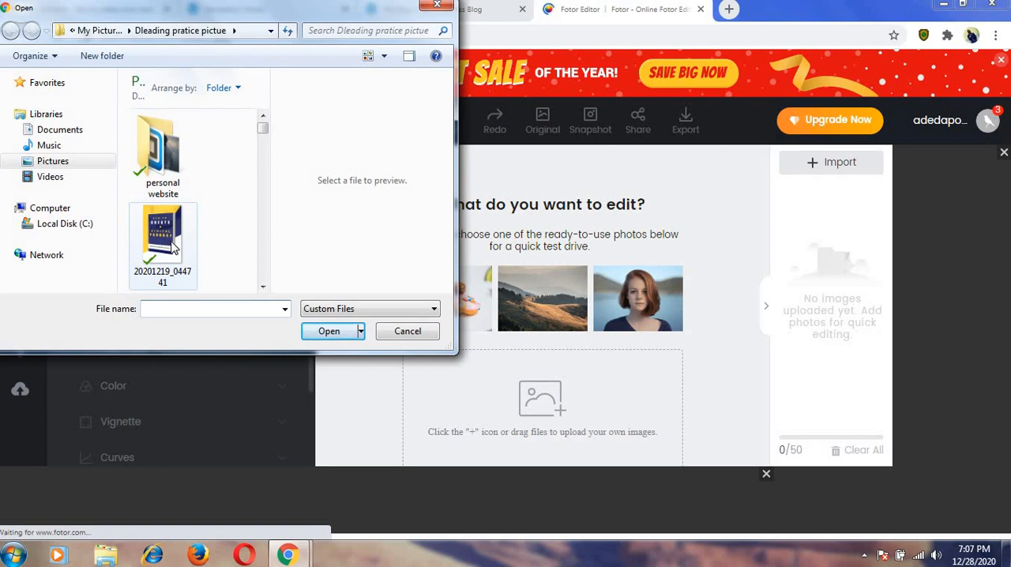
pyautogui.click(172, 248)
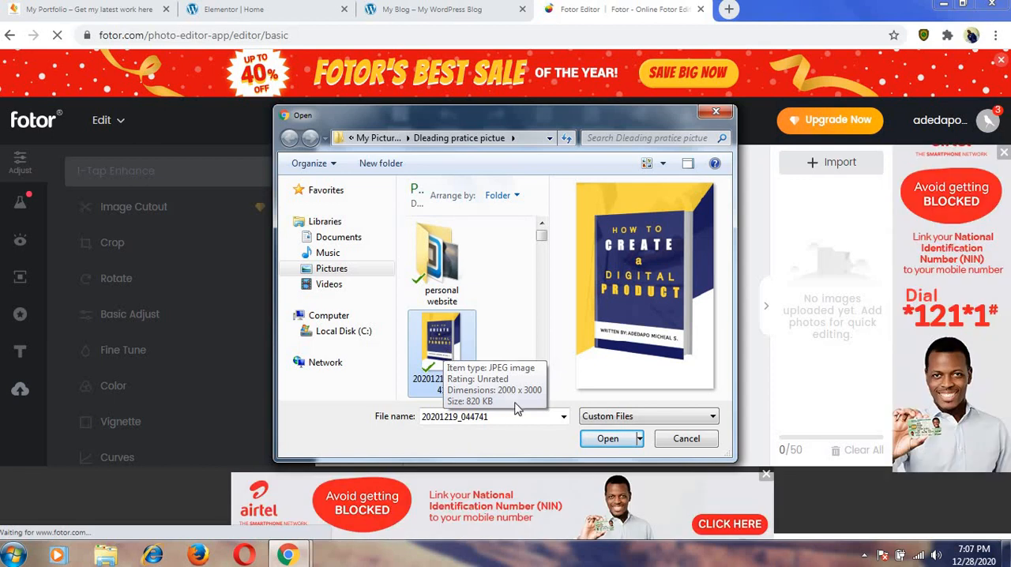
pyautogui.click(605, 439)
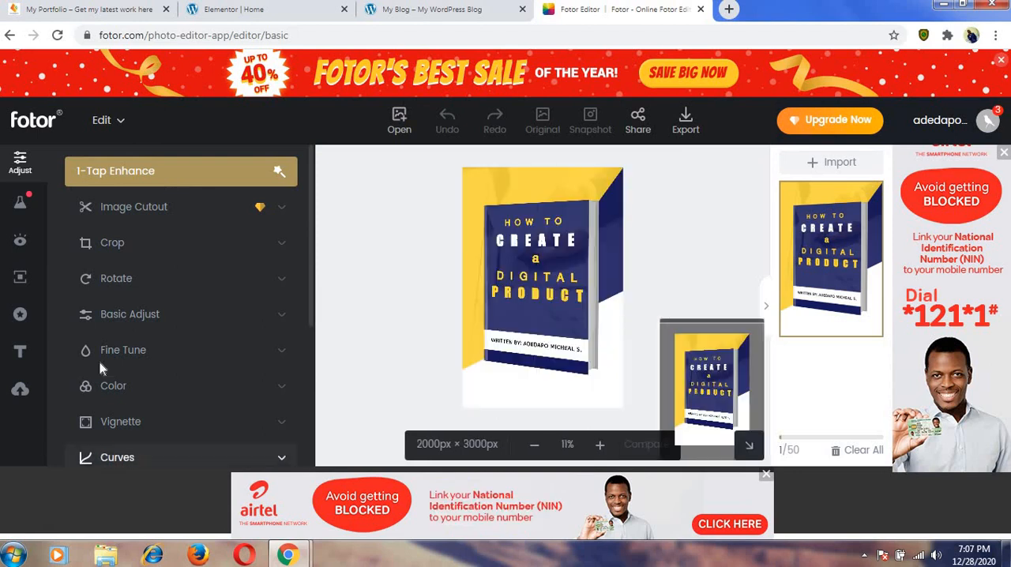
# Resize the imported book cover image, entering 900 for the width and 600 for the height, and apply the size.
pyautogui.scroll(-3, 111, 395)
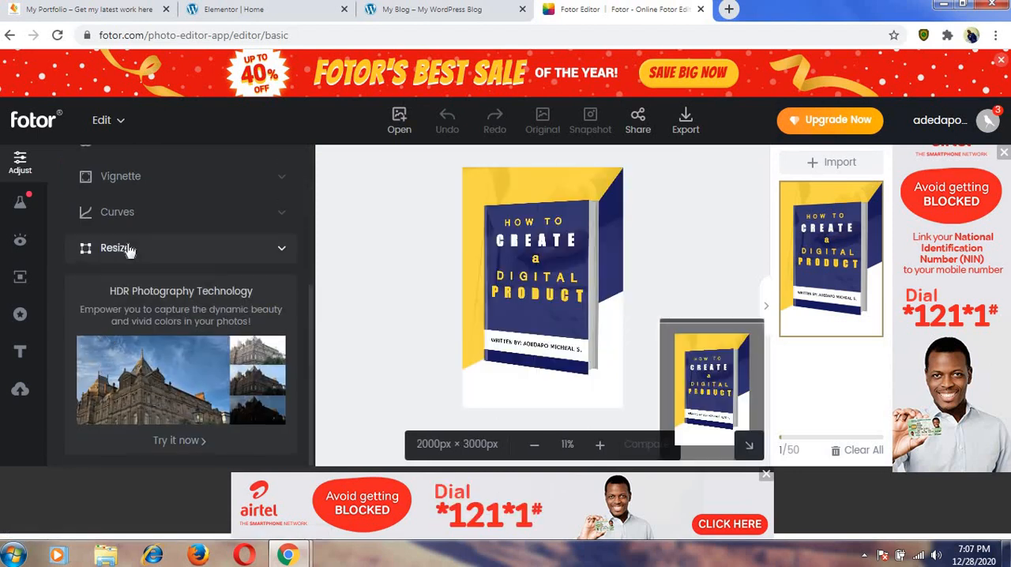
pyautogui.click(169, 248)
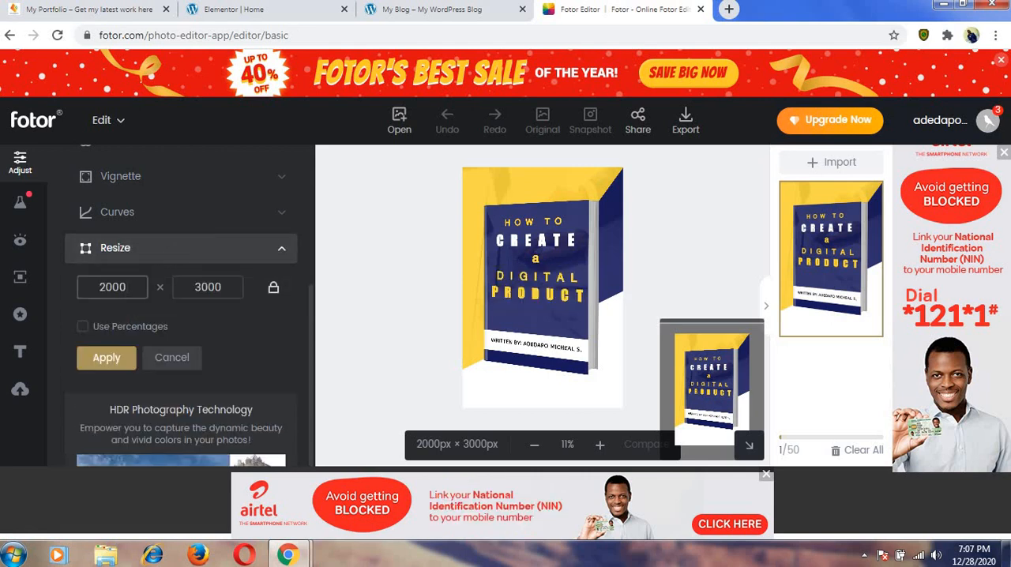
pyautogui.click(127, 288)
pyautogui.hotkey('ctrl', 'a')
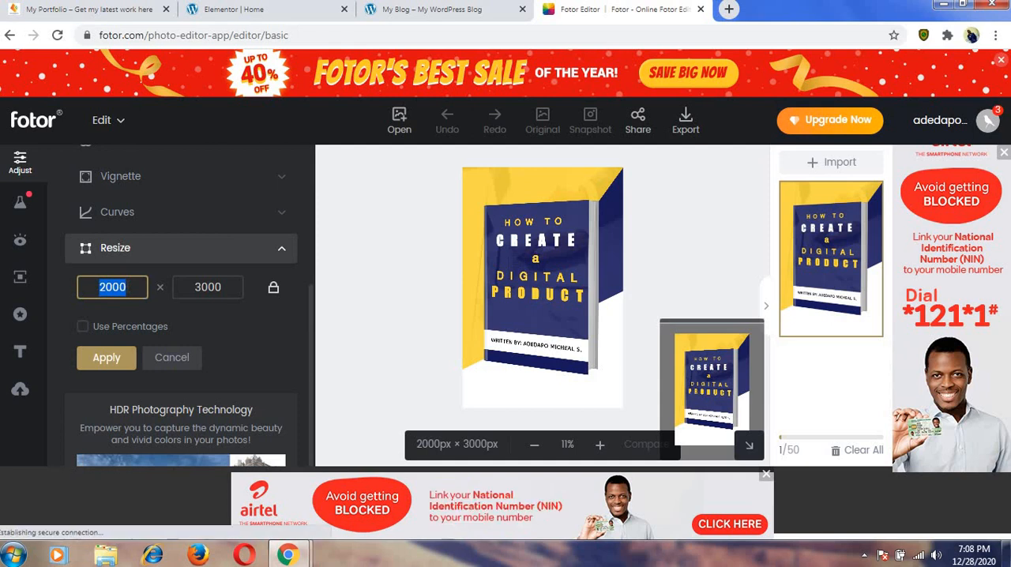
pyautogui.write('900')
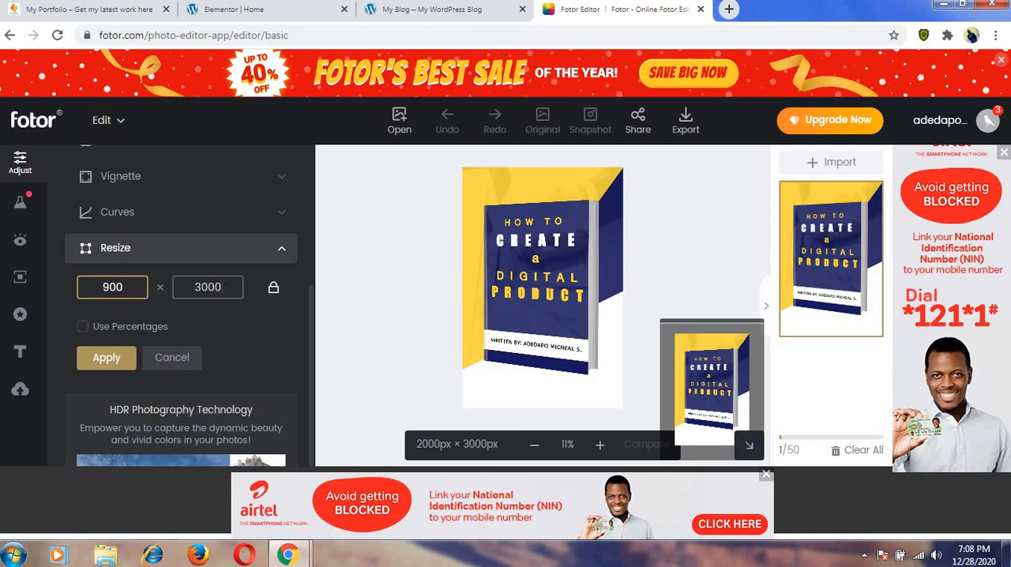
pyautogui.doubleClick(222, 287)
pyautogui.press('BackSpace')
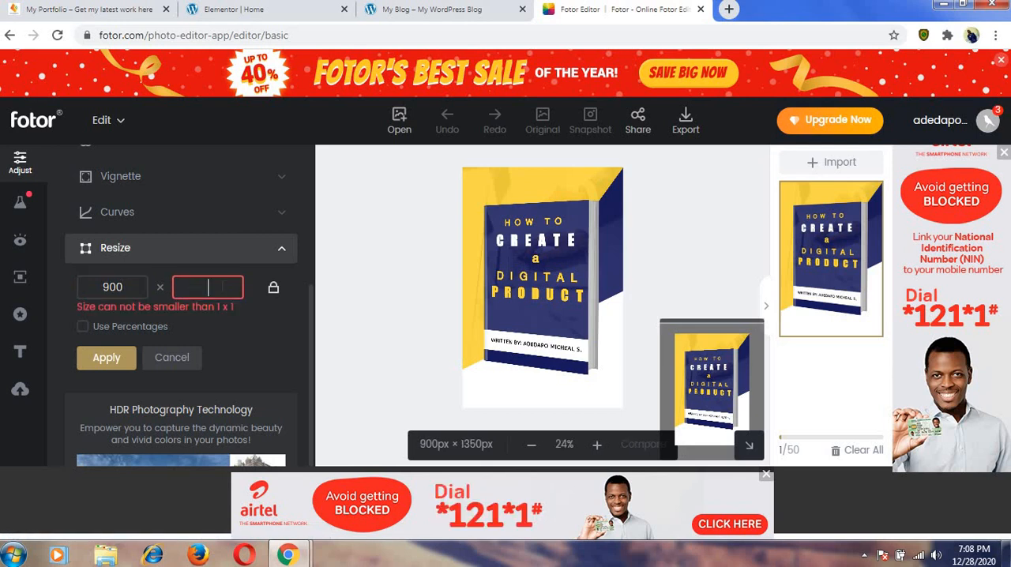
pyautogui.write('600')
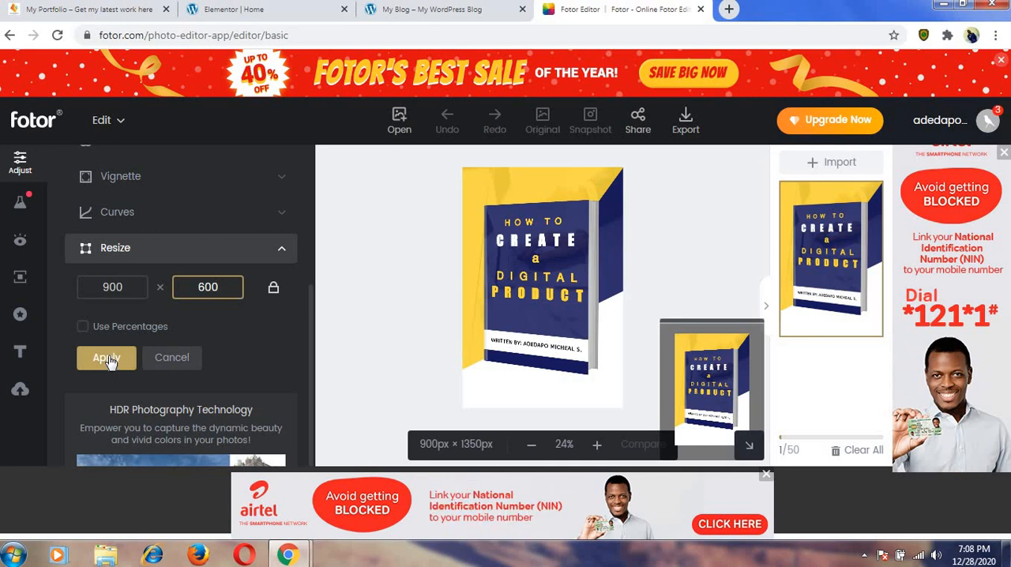
pyautogui.click(108, 360)
pyautogui.scroll(3, 113, 357)
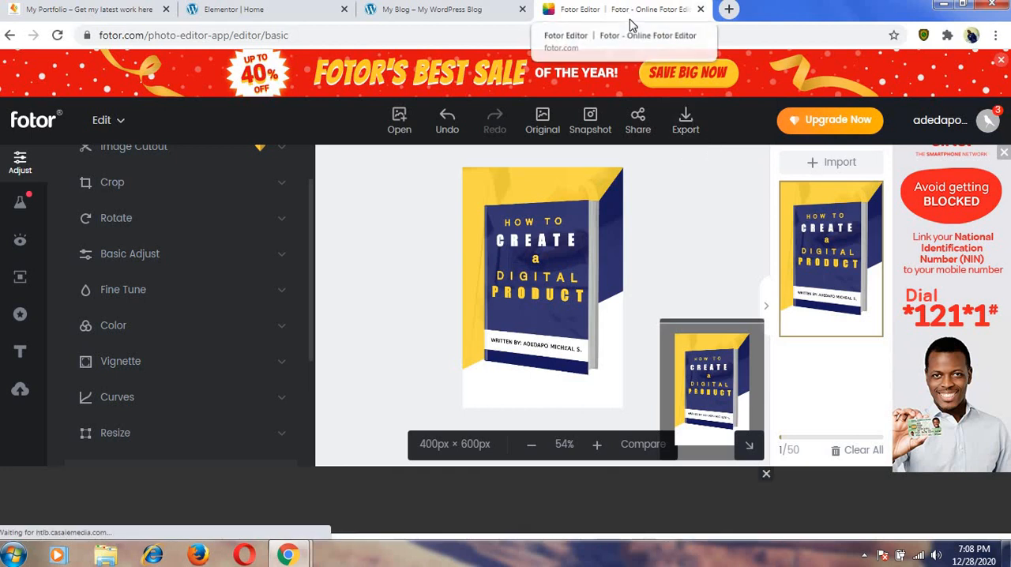
# Leave the Fotor editor and load pixabay.com in the same tab.
pyautogui.click(366, 35)
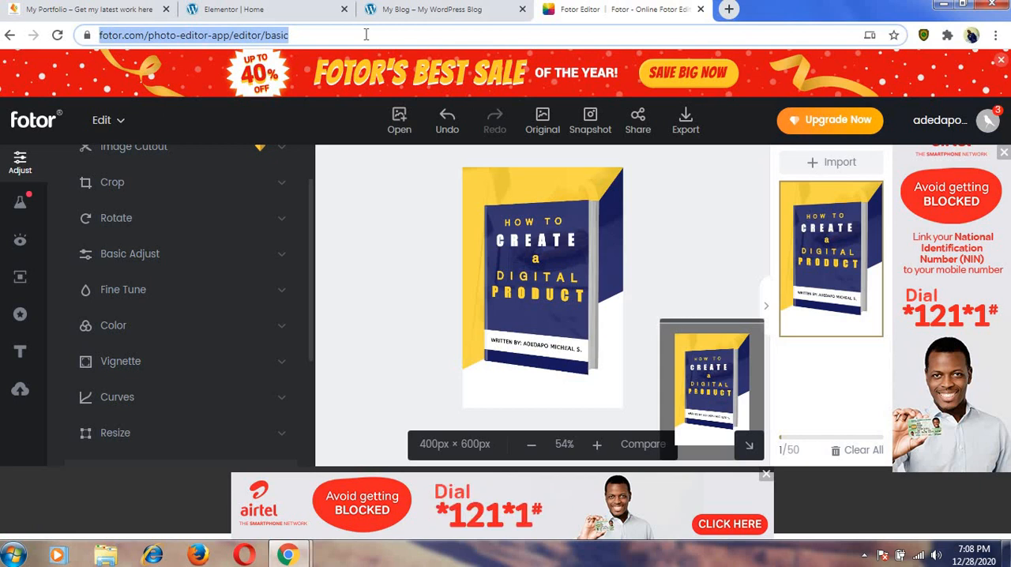
pyautogui.write('pix')
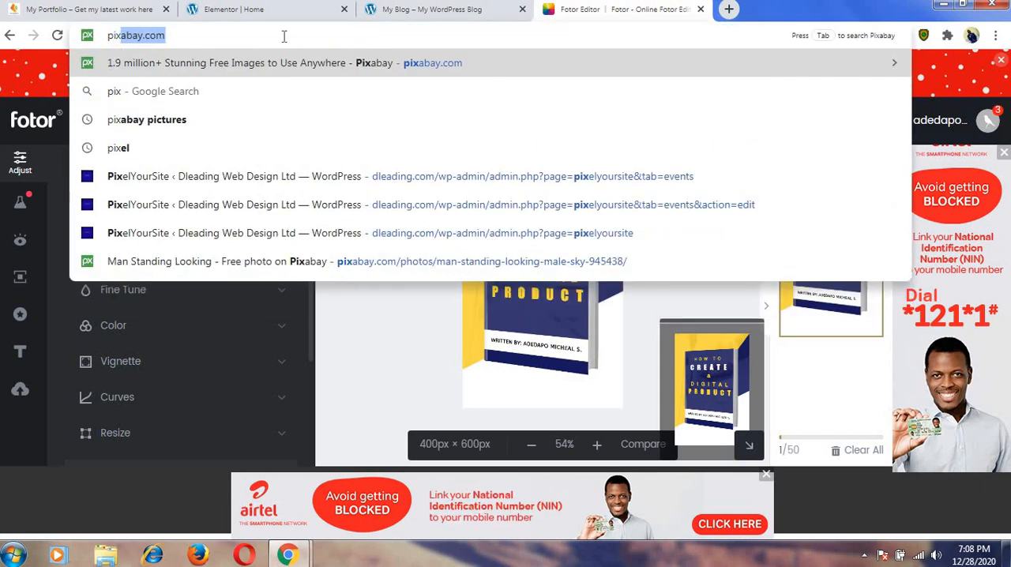
pyautogui.press('Right')
pyautogui.press('Return')
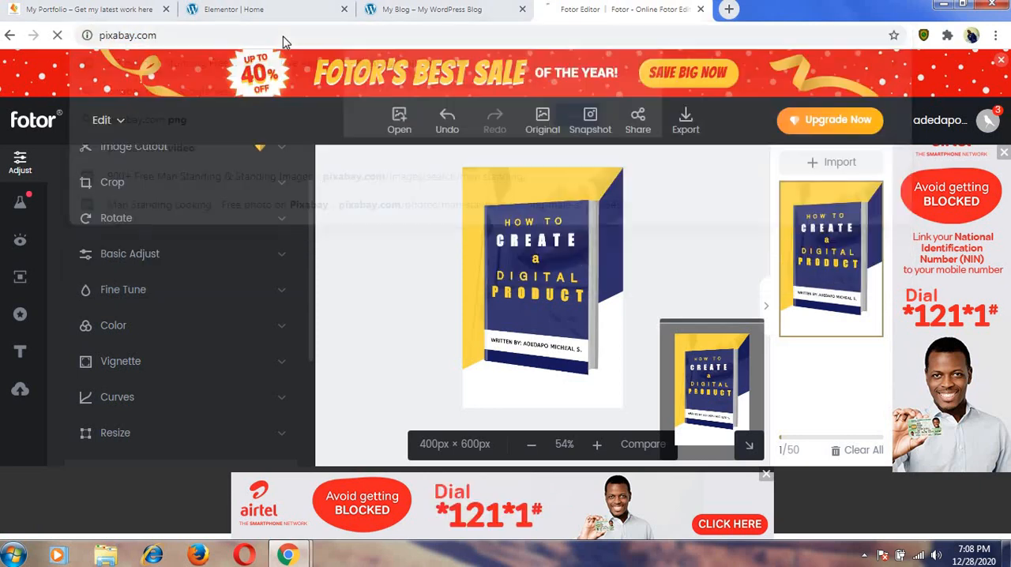
pyautogui.click(579, 117)
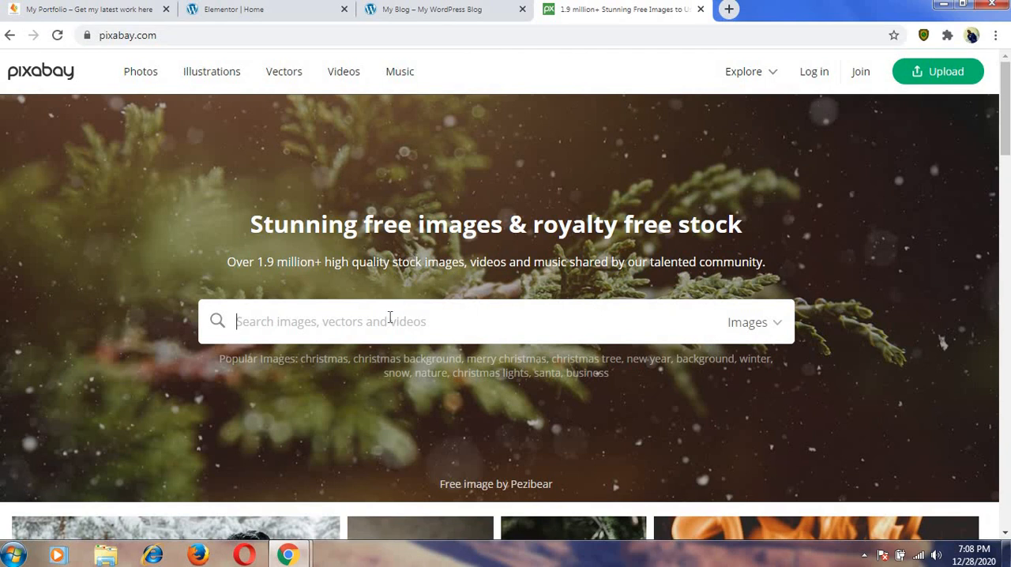
# Search Pixabay's images for "man standing" and close the Pixabay tab.
pyautogui.write('m')
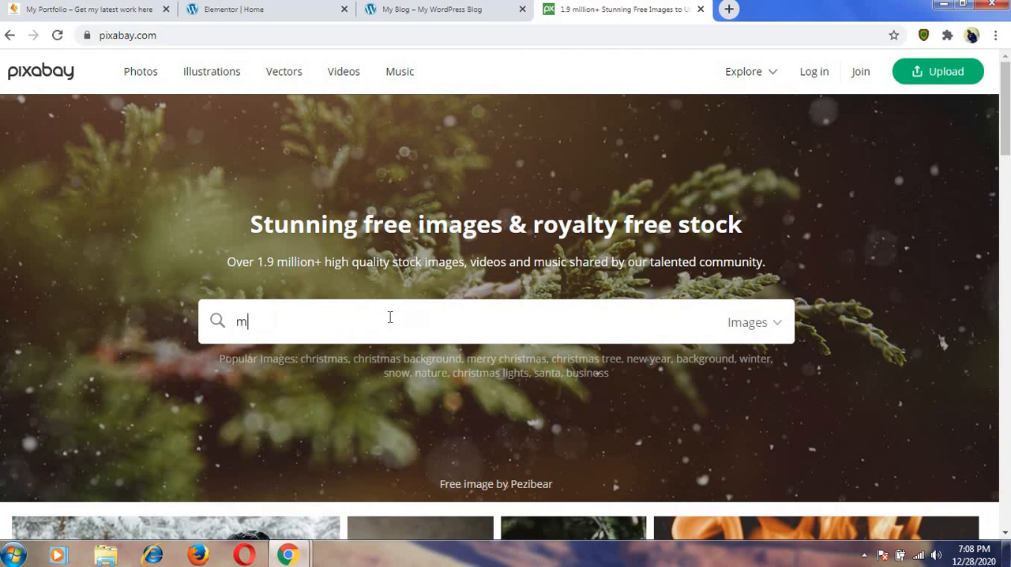
pyautogui.write('an s')
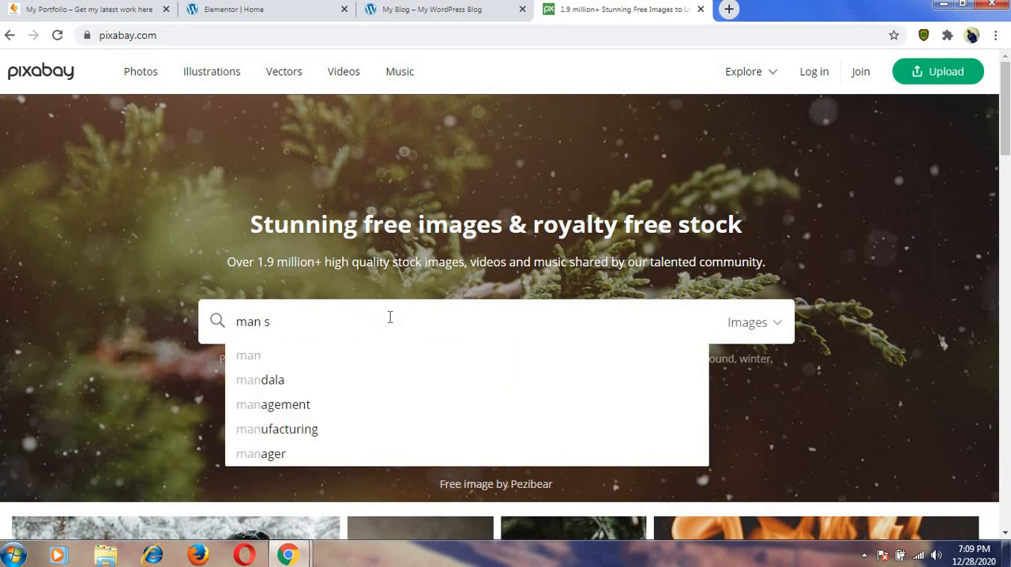
pyautogui.write('tanding')
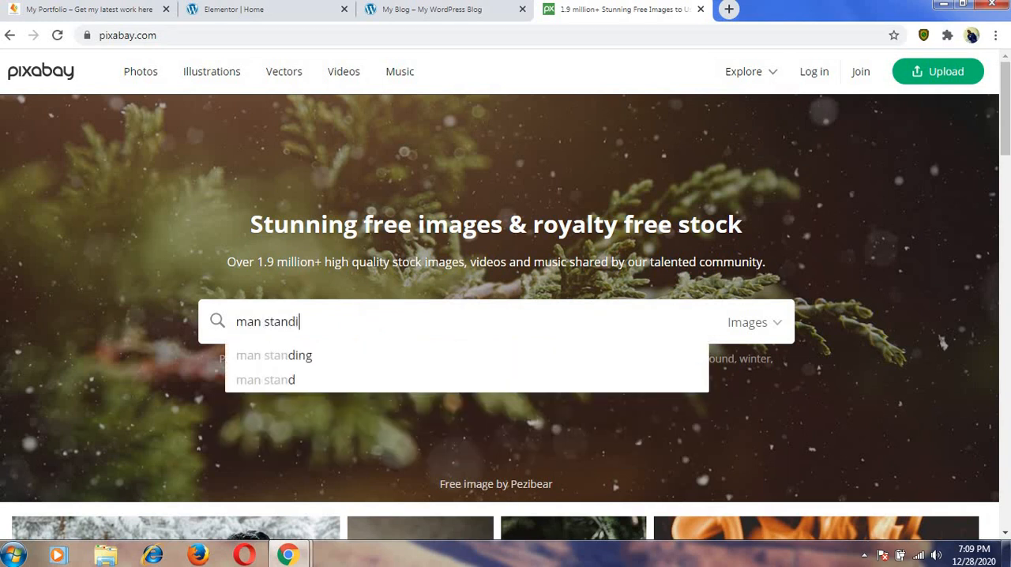
pyautogui.click(337, 360)
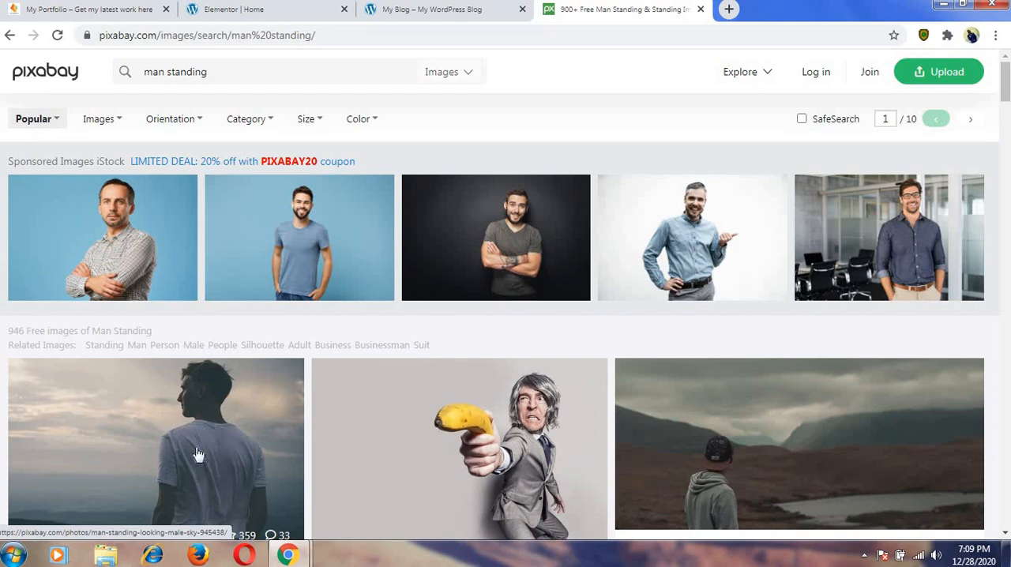
pyautogui.click(700, 10)
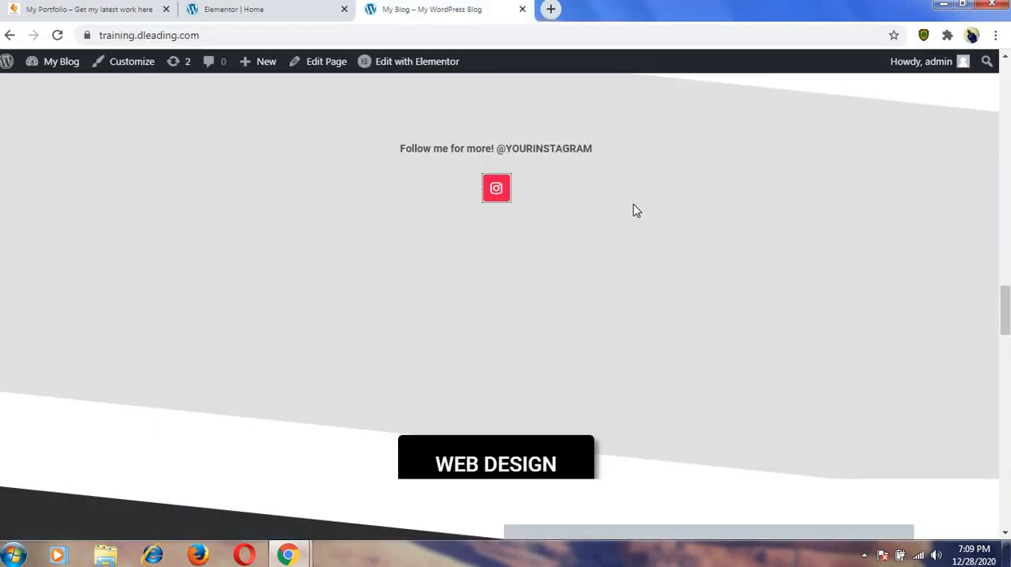
# Back in the Elementor editor, open the Get a Quote button's settings and examine its link target, the CONTACT section.
pyautogui.scroll(-6, 634, 212)
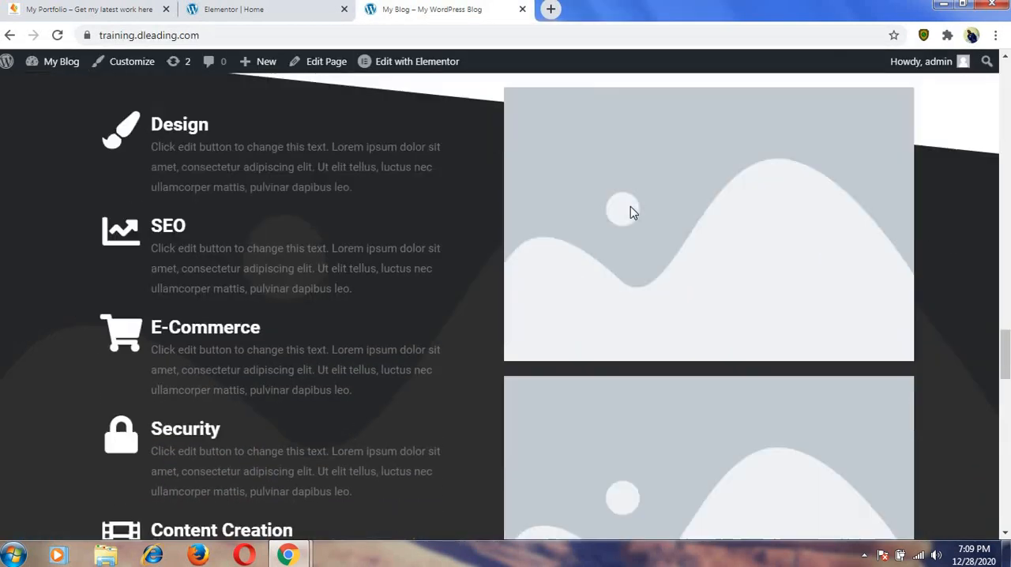
pyautogui.scroll(5, 633, 212)
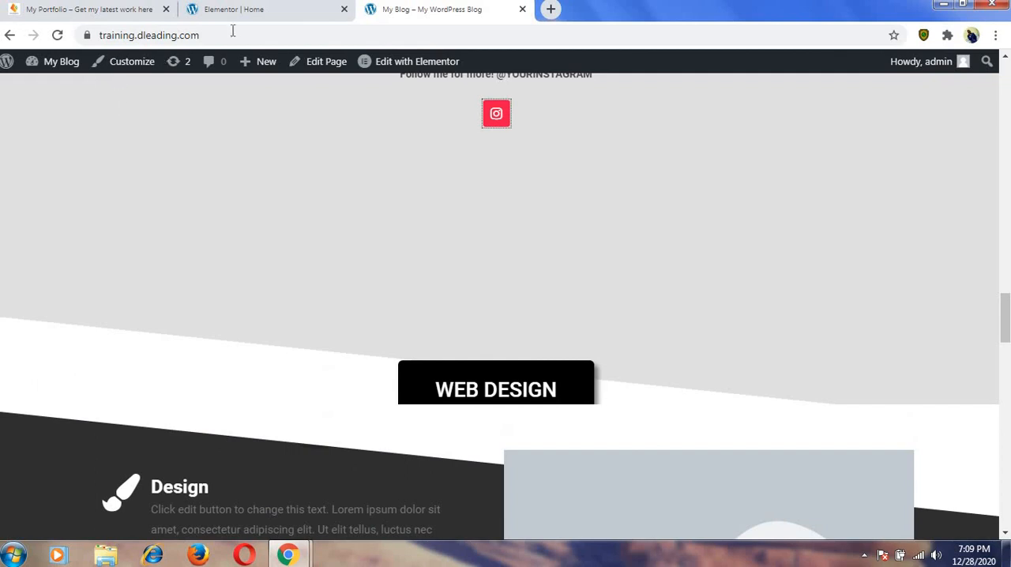
pyautogui.click(274, 16)
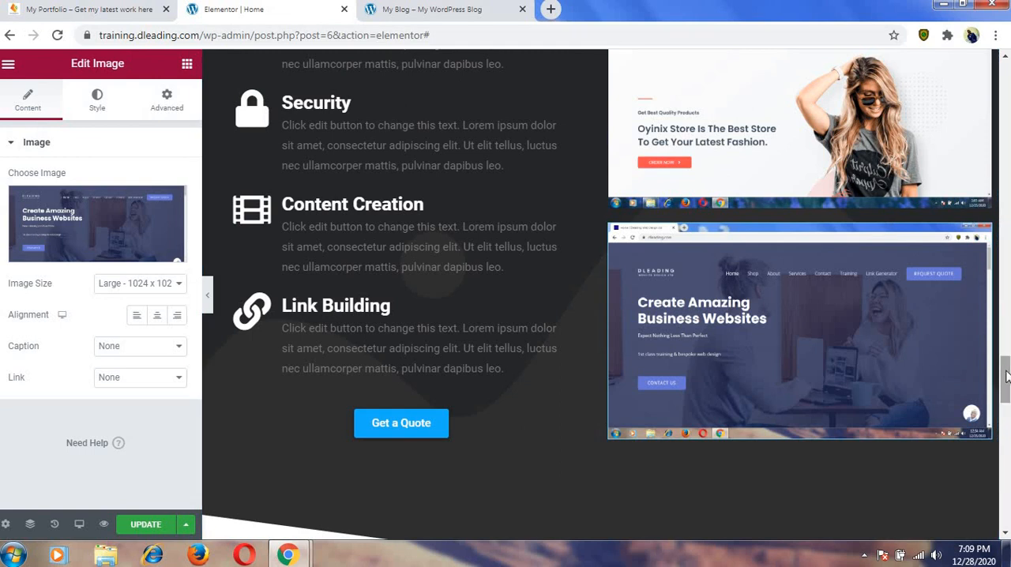
pyautogui.scroll(-2, 1007, 376)
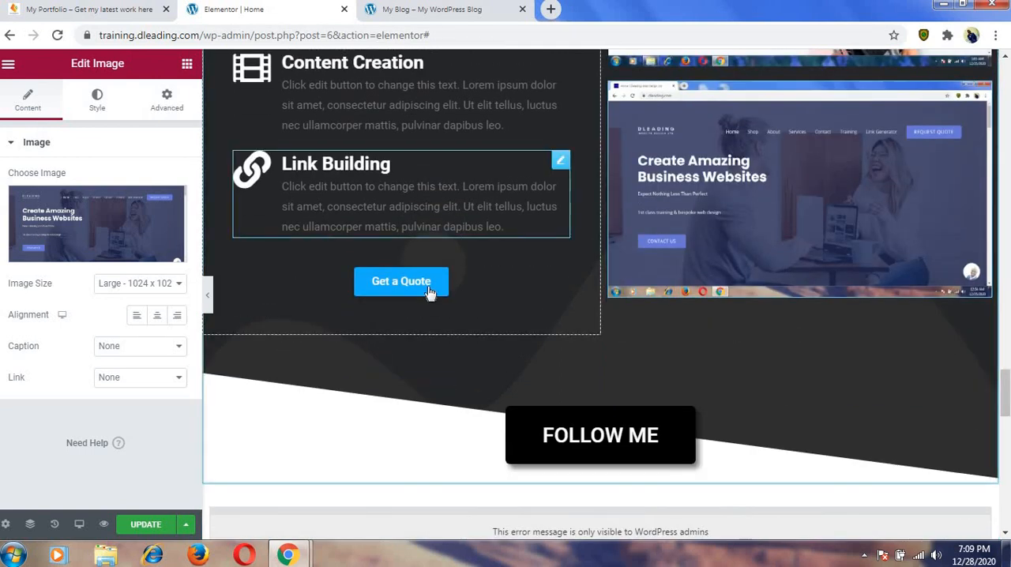
pyautogui.click(428, 293)
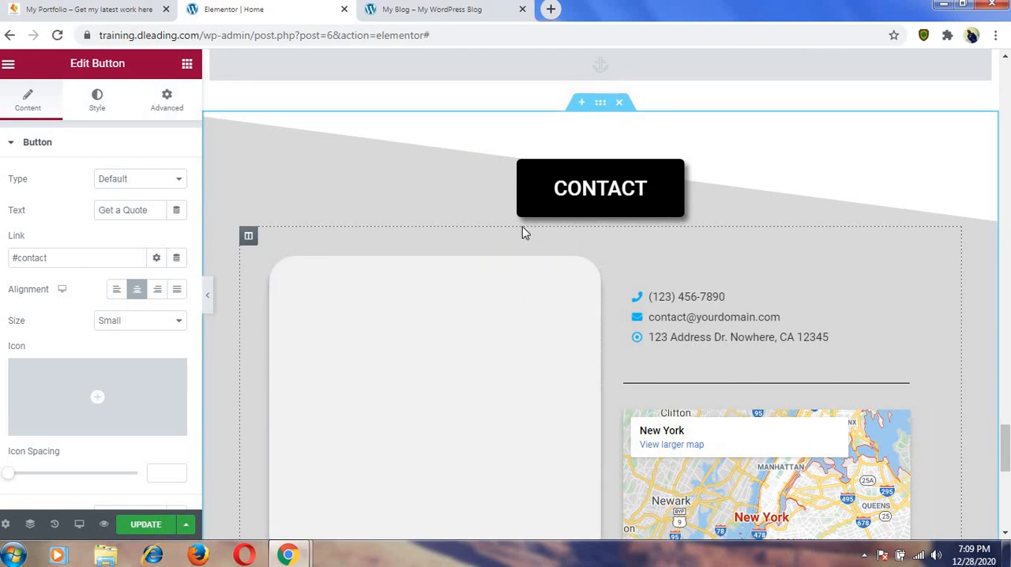
pyautogui.scroll(6, 677, 278)
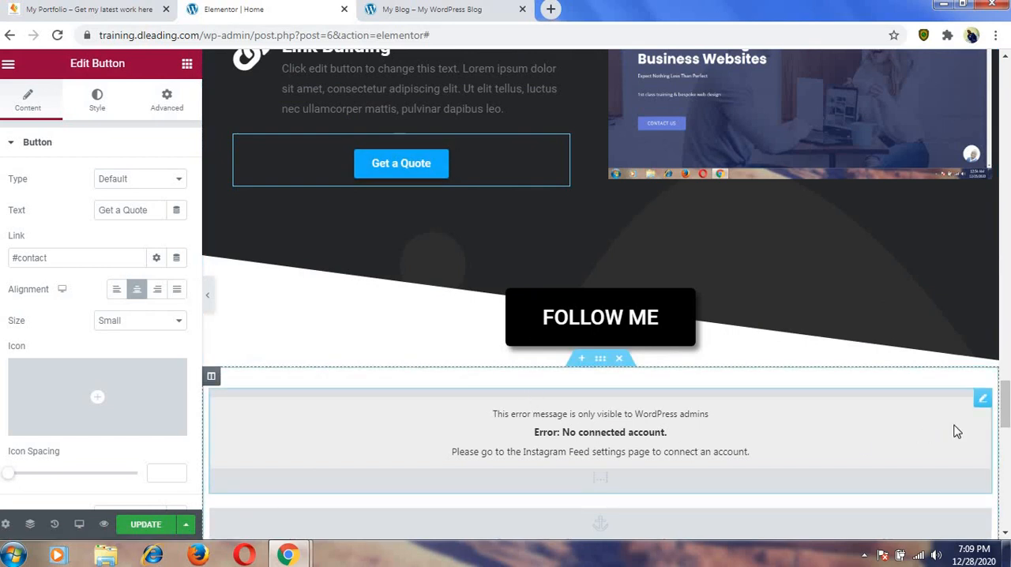
# Open the menu anchor widget above the CONTACT section and examine its anchor ID.
pyautogui.moveTo(1008, 417); pyautogui.dragTo(1007, 428)
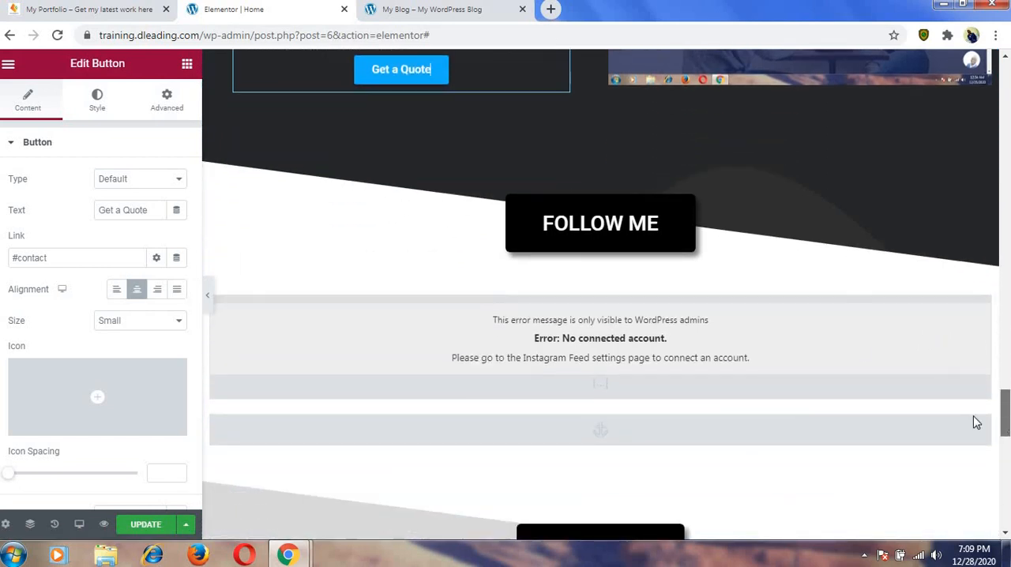
pyautogui.click(791, 434)
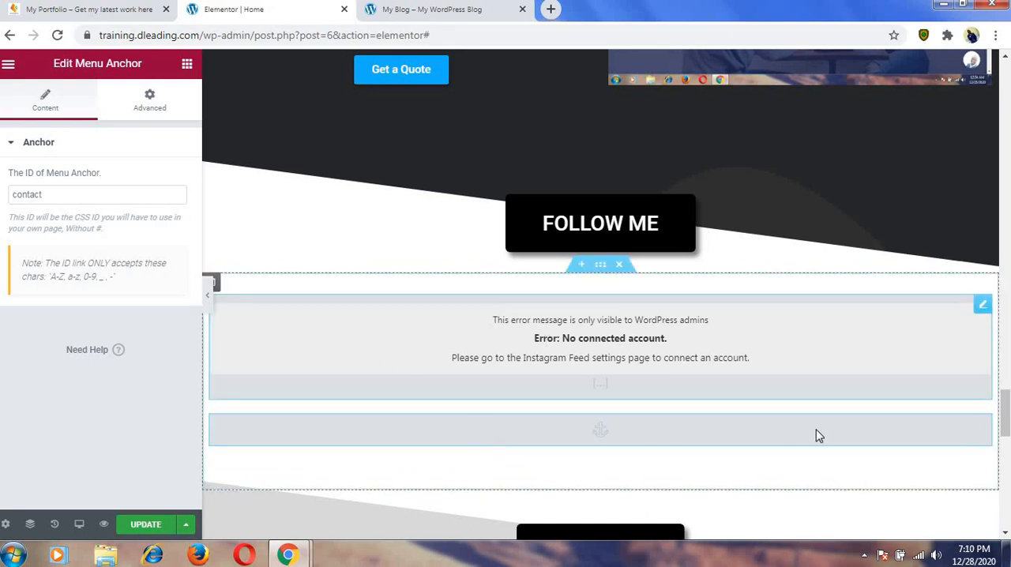
pyautogui.scroll(-2, 1007, 406)
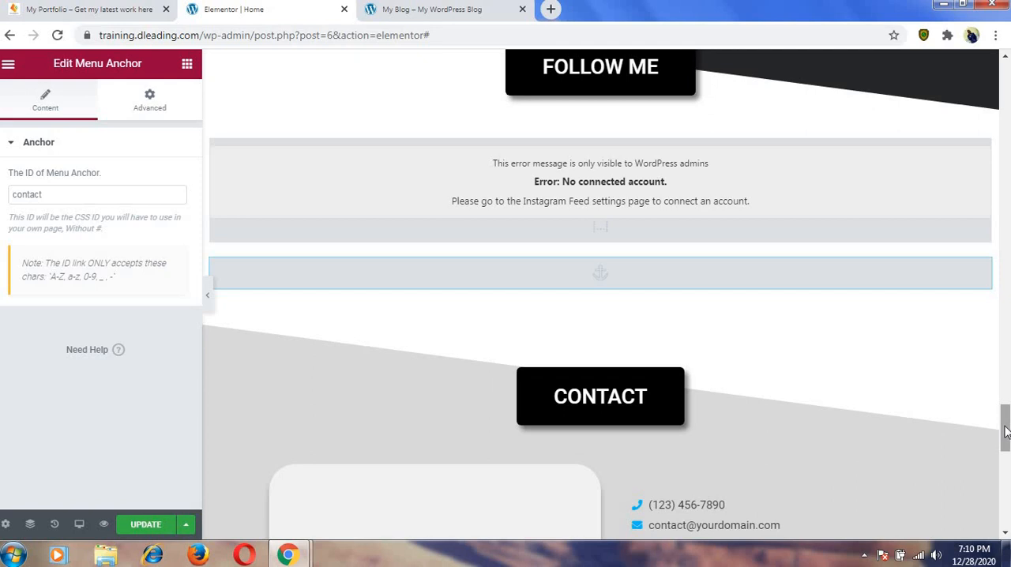
pyautogui.scroll(5, 1006, 431)
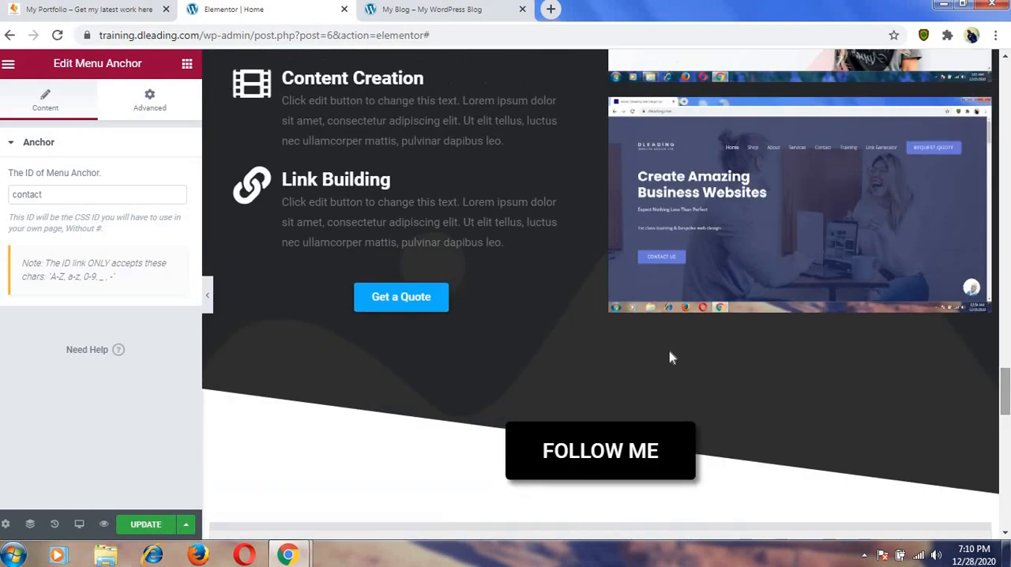
# Change the text of the Get a Quote button under Link Building to "Contact Me".
pyautogui.click(558, 281)
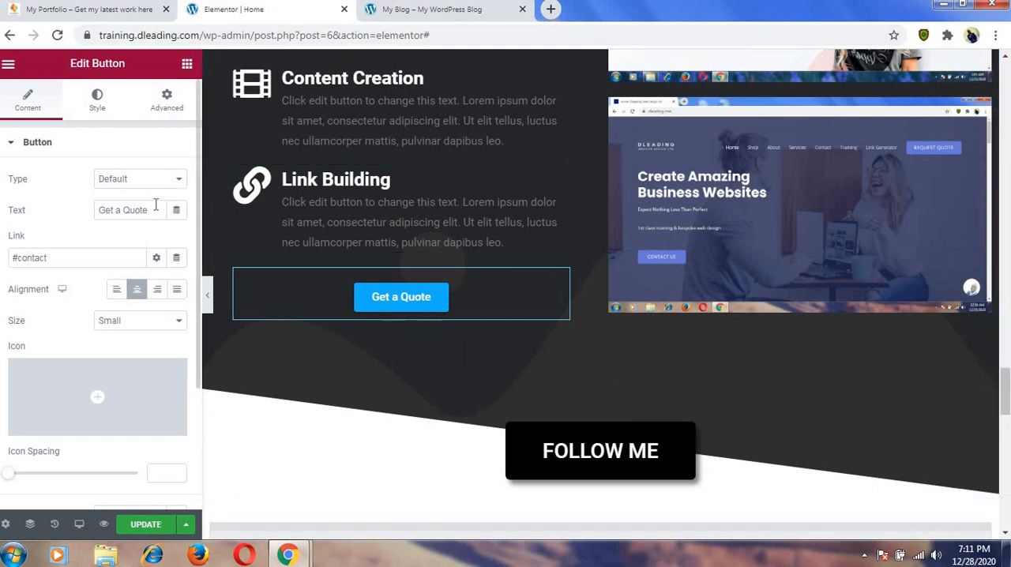
pyautogui.moveTo(150, 210); pyautogui.dragTo(97, 210)
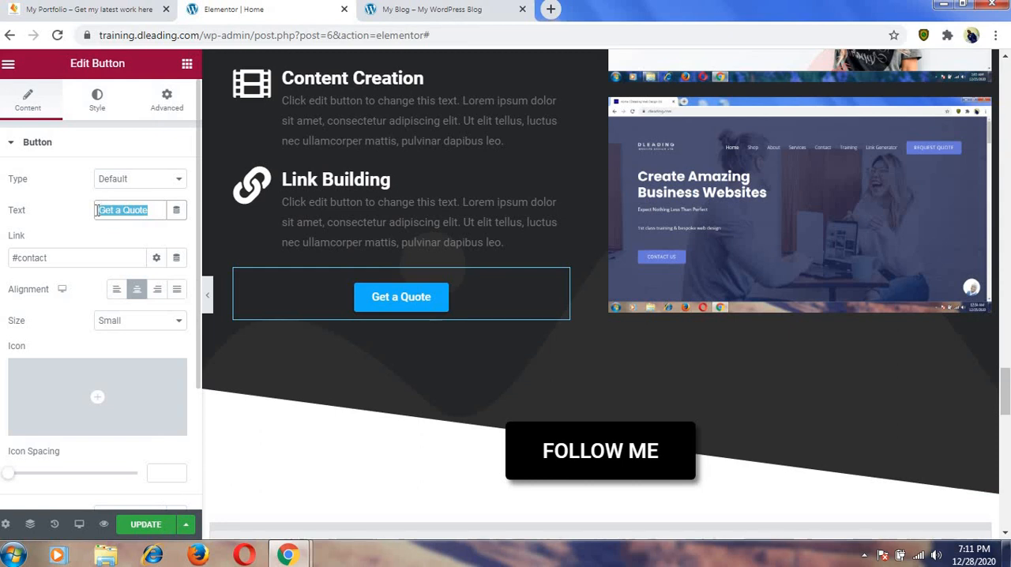
pyautogui.write('Contact Me')
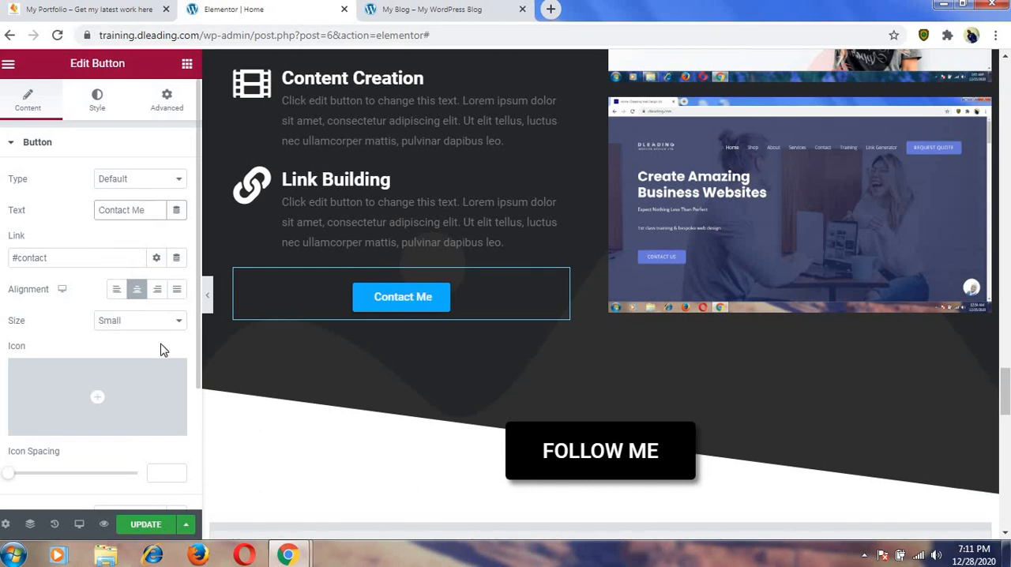
# Try the left, right and justified alignments on the Contact Me button and return it to centre alignment.
pyautogui.click(117, 294)
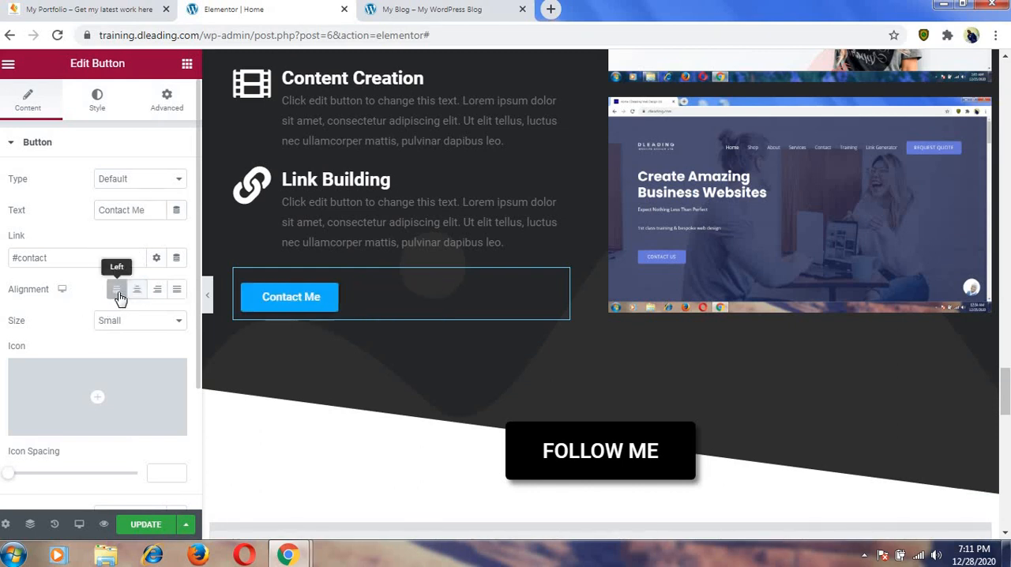
pyautogui.click(137, 292)
pyautogui.click(157, 293)
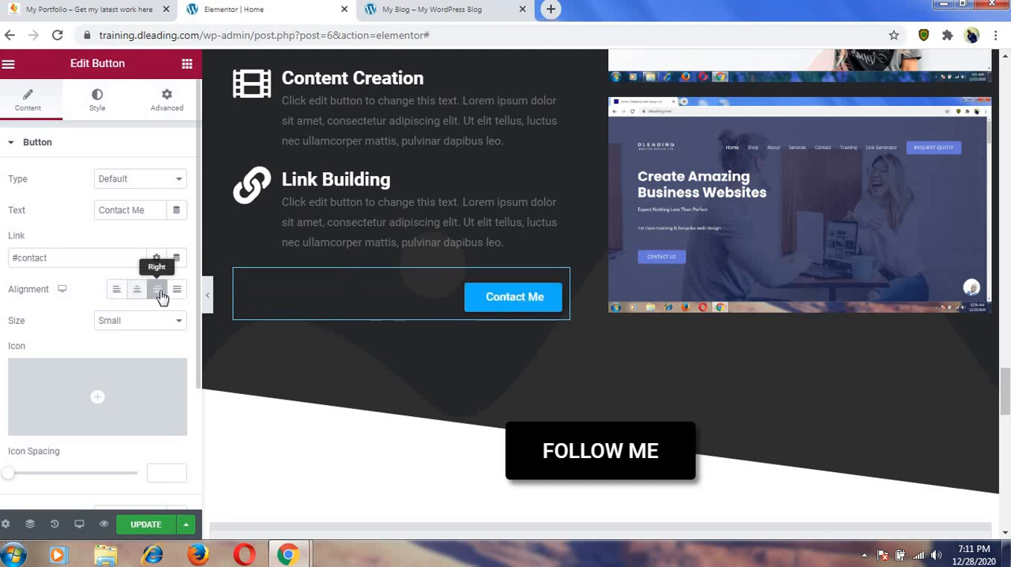
pyautogui.click(175, 293)
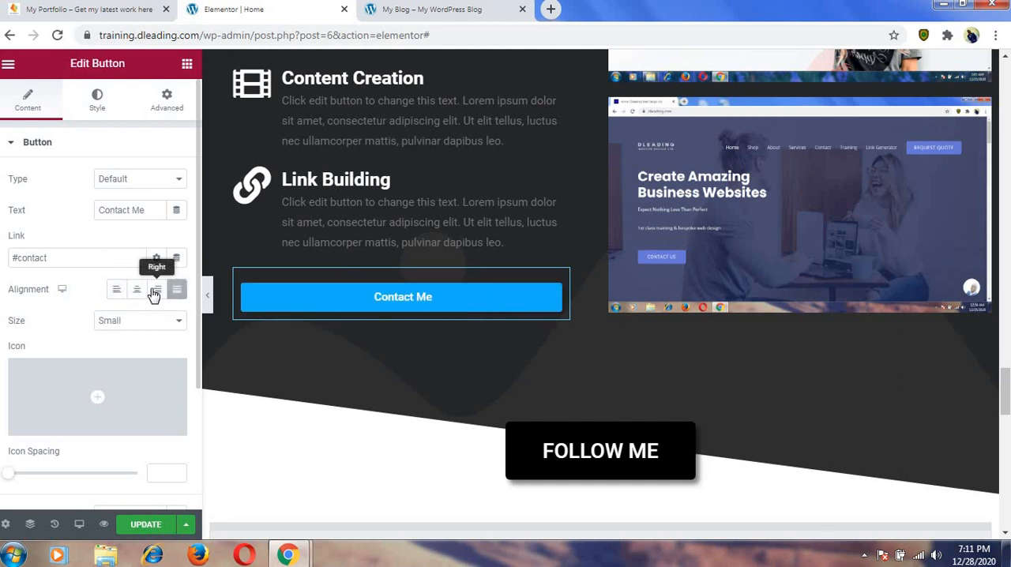
pyautogui.click(141, 292)
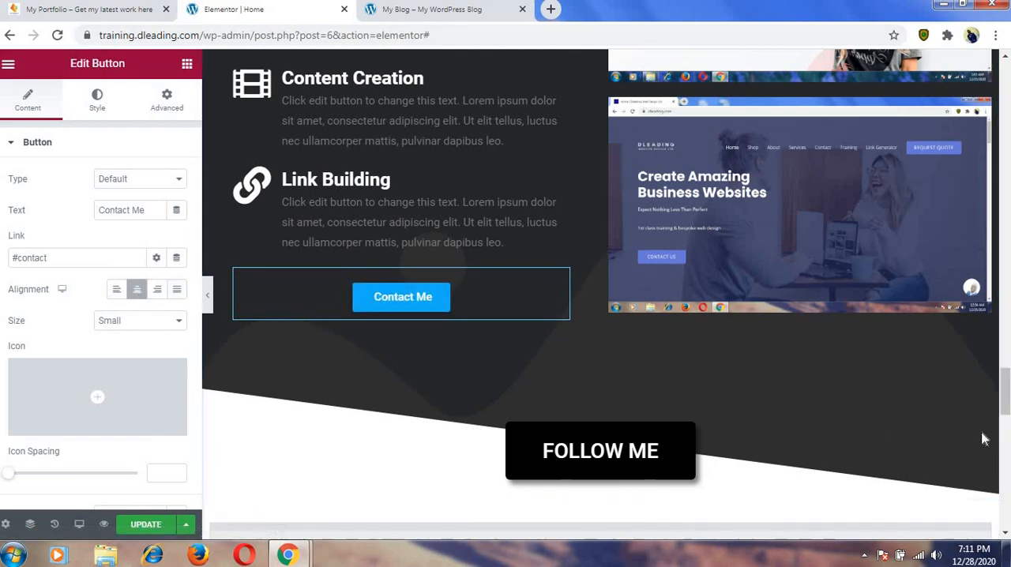
# Open the shortcode widget below the FOLLOW ME heading and examine its Instagram feed shortcode.
pyautogui.scroll(-4, 1008, 395)
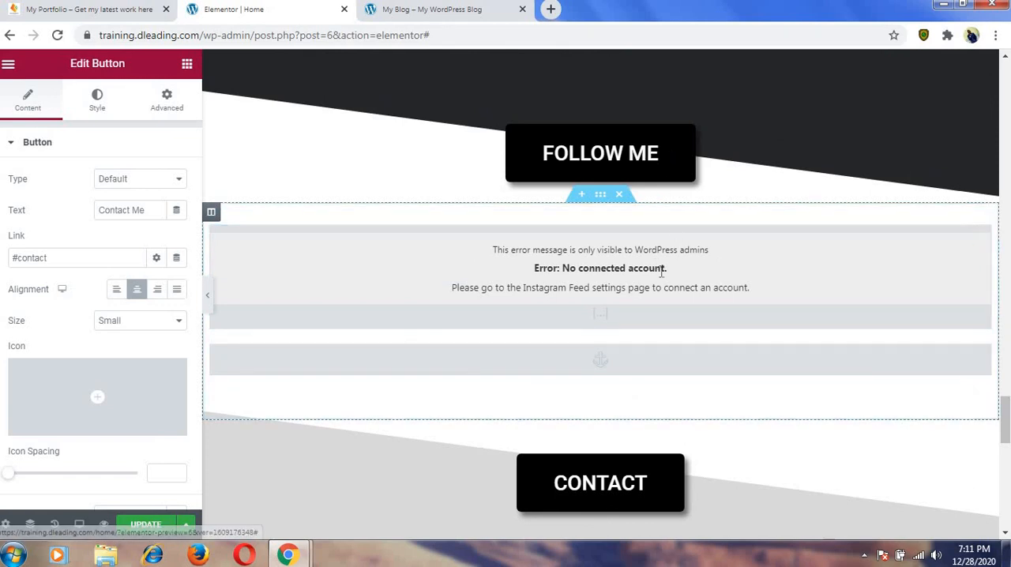
pyautogui.click(617, 273)
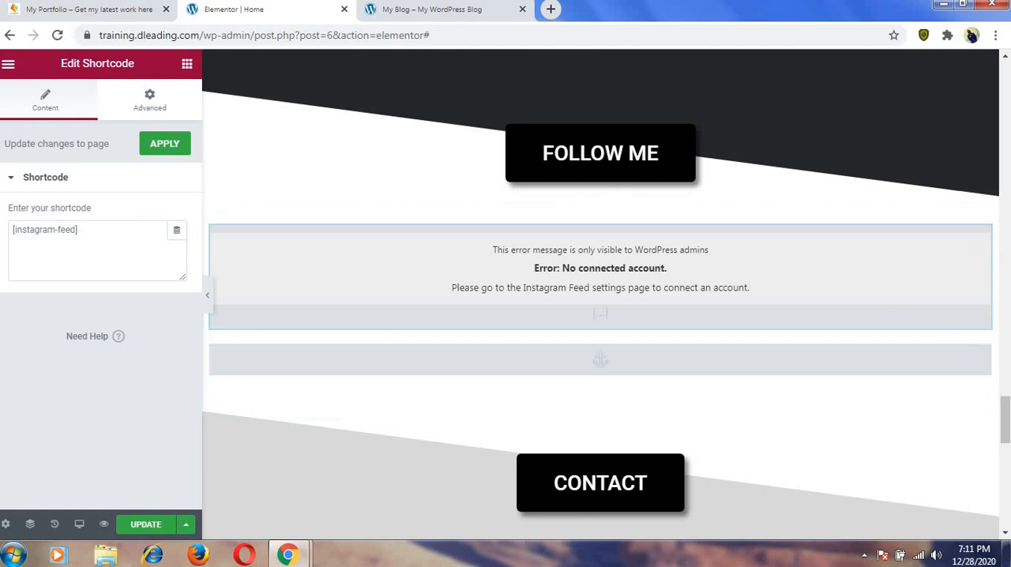
# Replace the phone item's placeholder in the CONTACT section's icon list with the site owner's phone number.
pyautogui.scroll(-3, 1002, 418)
pyautogui.scroll(1, 844, 384)
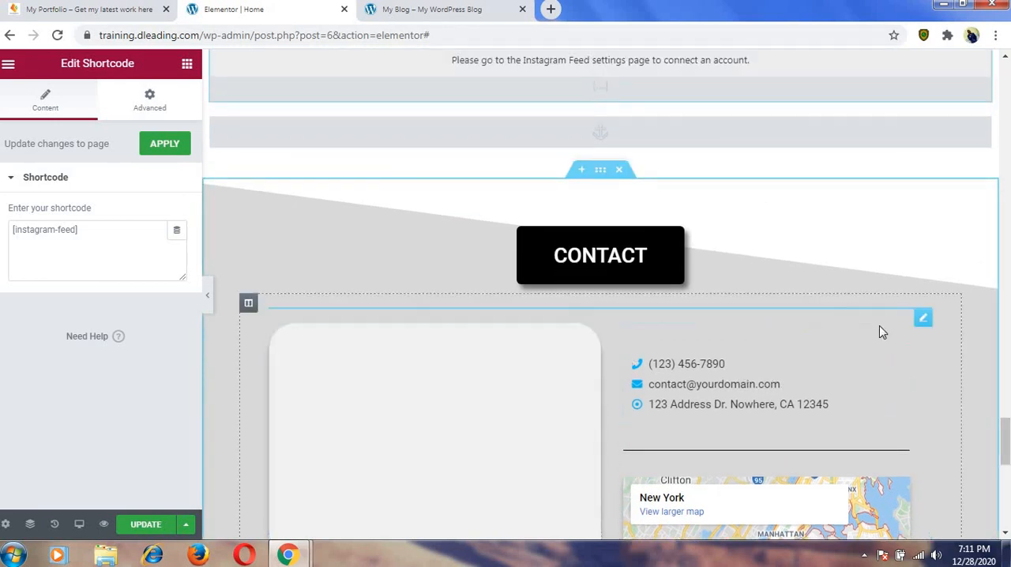
pyautogui.scroll(-2, 716, 335)
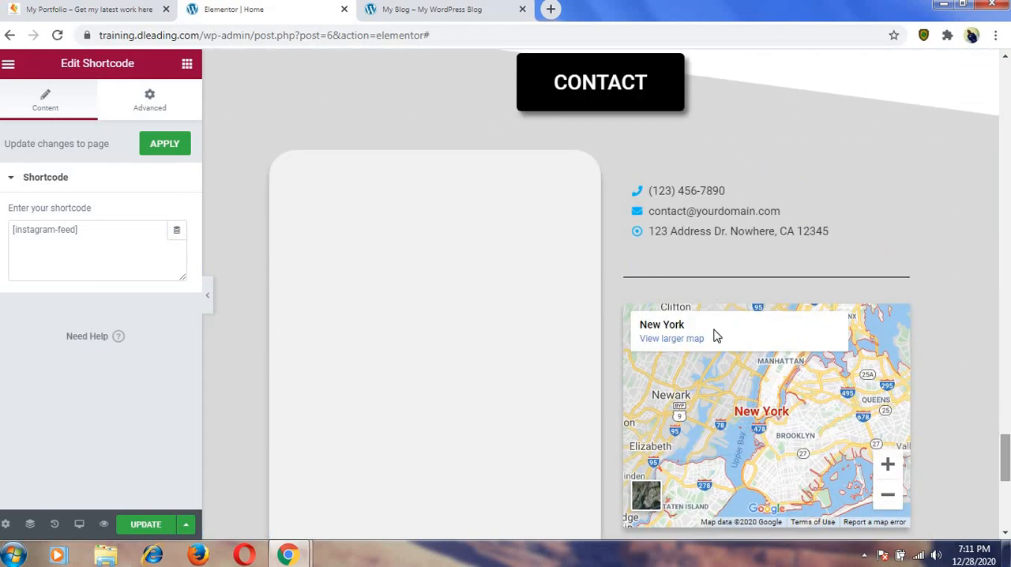
pyautogui.click(694, 194)
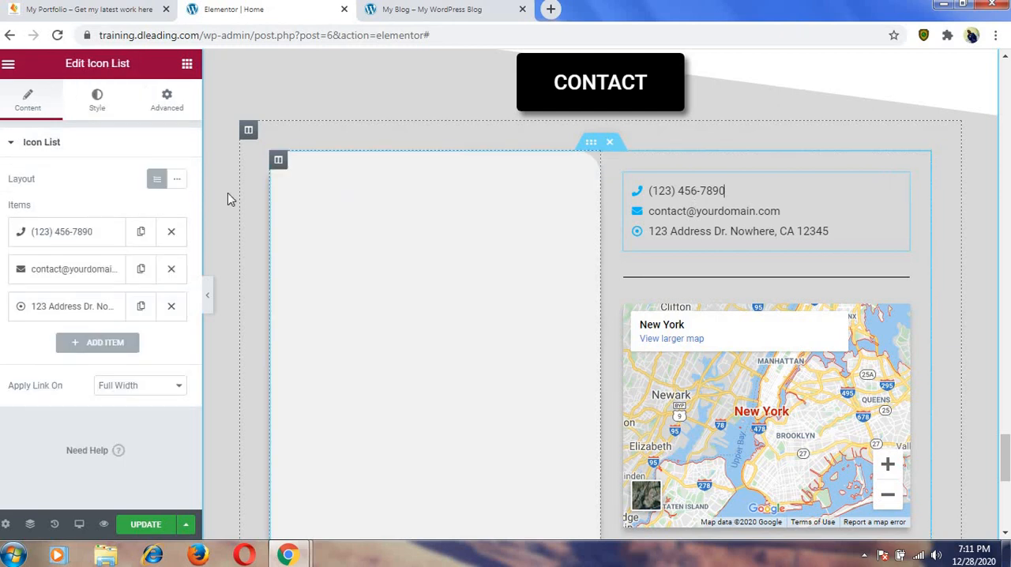
pyautogui.click(99, 234)
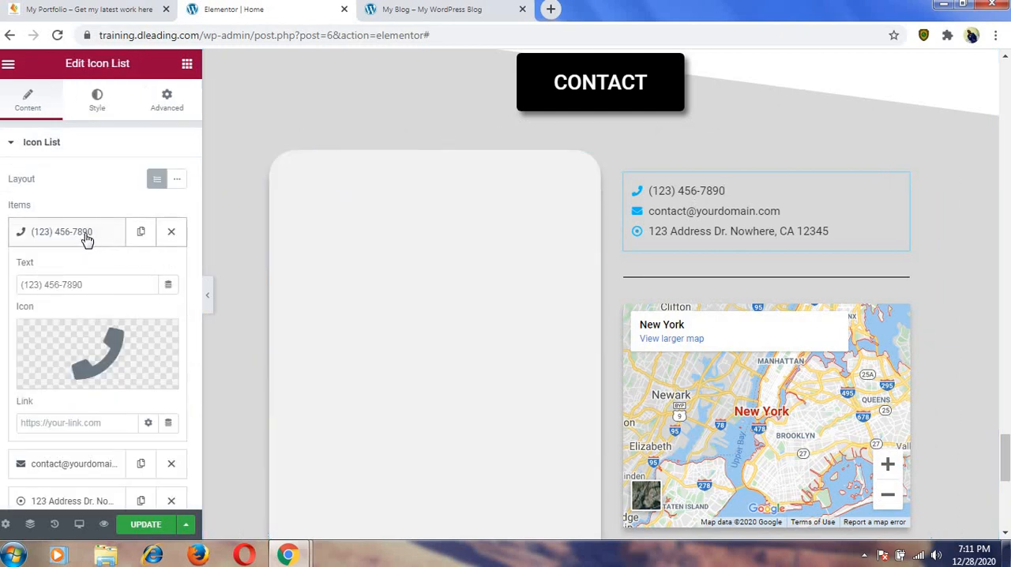
pyautogui.click(86, 284)
pyautogui.press('BackSpace')
pyautogui.press('BackSpace')
pyautogui.press('BackSpace')
pyautogui.press('BackSpace')
pyautogui.press('BackSpace')
pyautogui.press('BackSpace')
pyautogui.press('BackSpace')
pyautogui.press('BackSpace')
pyautogui.press('BackSpace')
pyautogui.press('BackSpace')
pyautogui.press('BackSpace')
pyautogui.press('BackSpace')
pyautogui.press('BackSpace')
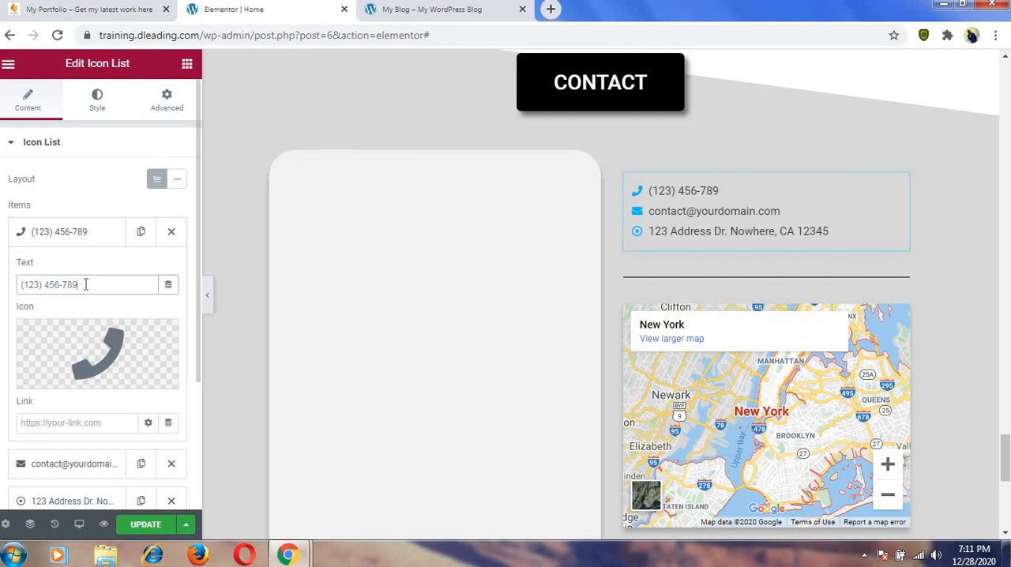
pyautogui.press('BackSpace')
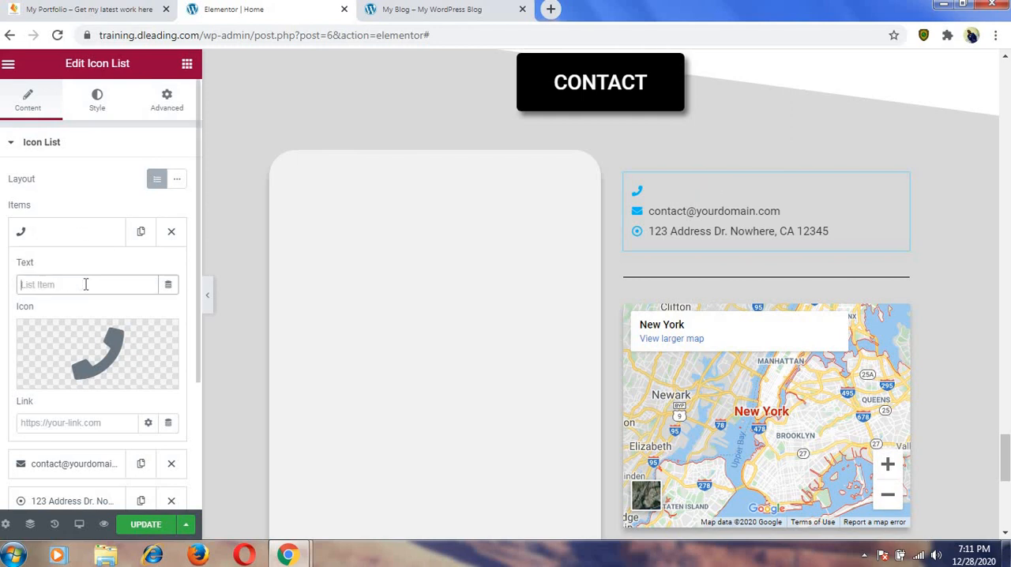
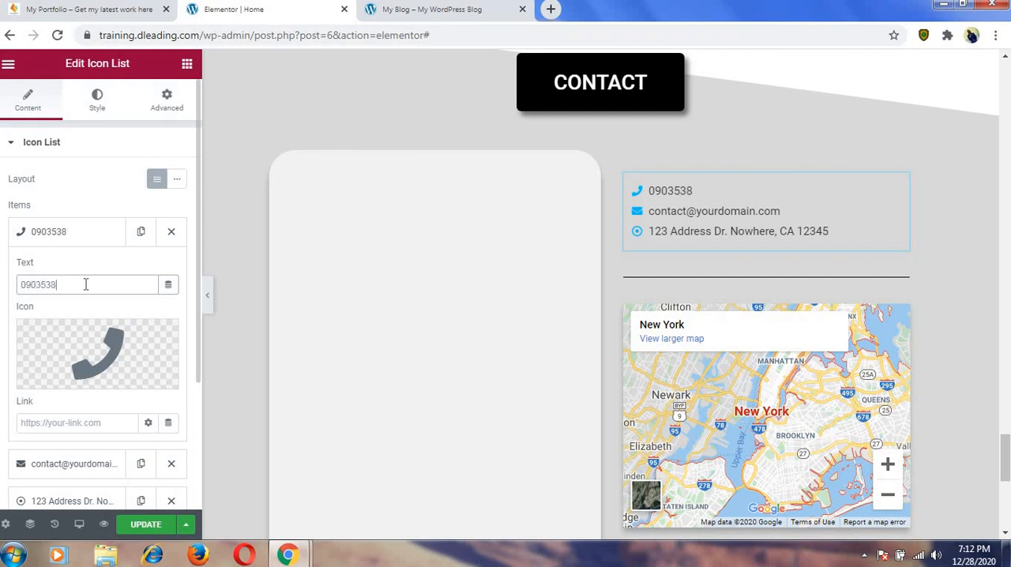
pyautogui.click(76, 231)
pyautogui.click(75, 231)
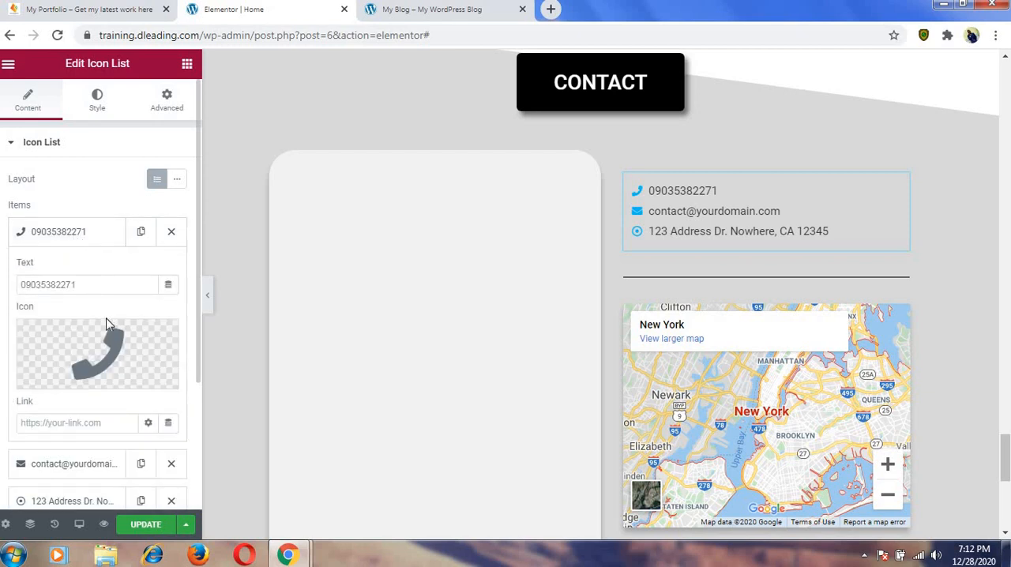
pyautogui.moveTo(104, 352)
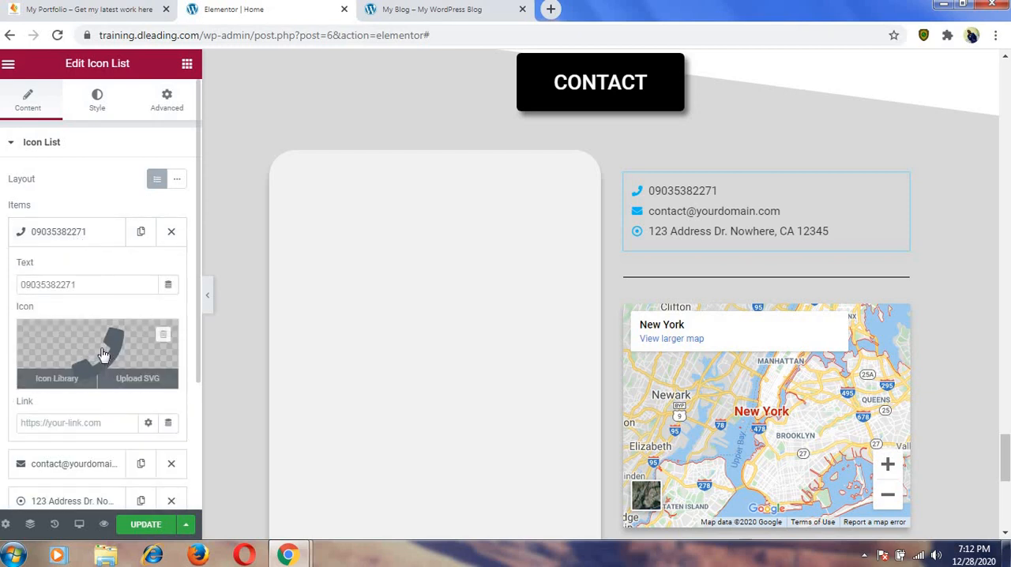
pyautogui.click(58, 229)
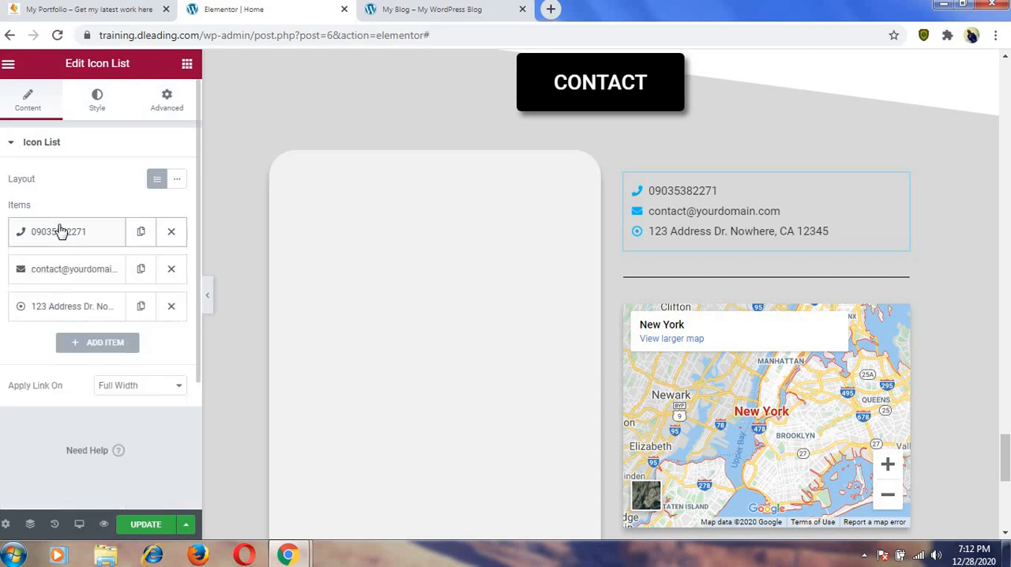
# Replace the part before the @ sign in the icon list's email item with the site owner's mailbox name.
pyautogui.click(79, 275)
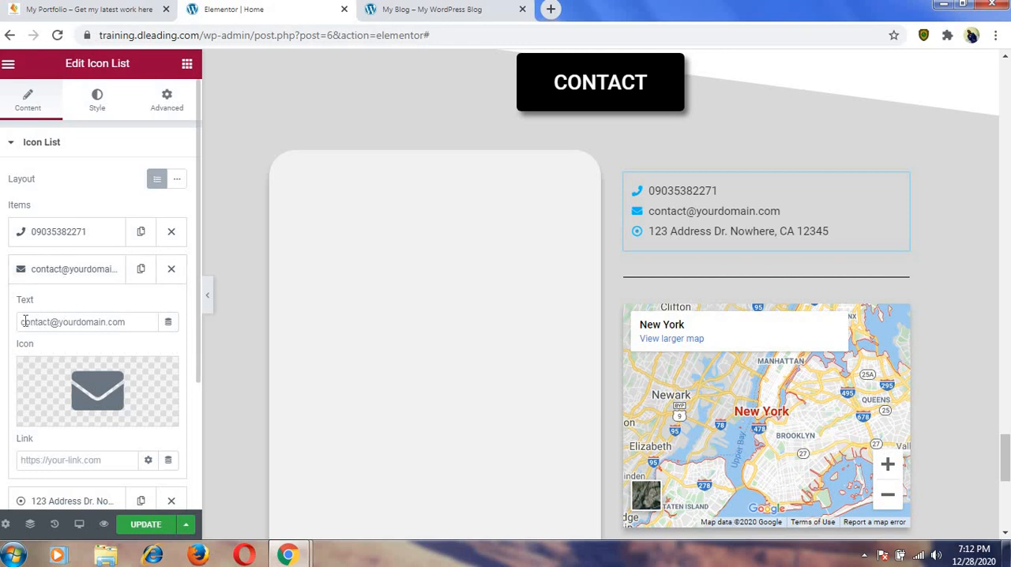
pyautogui.moveTo(23, 322); pyautogui.dragTo(49, 322)
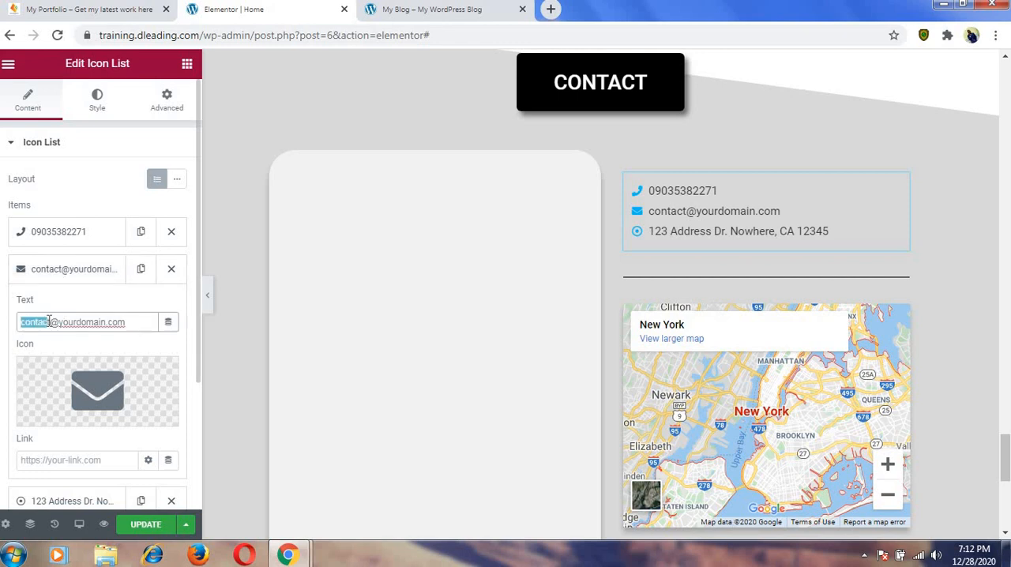
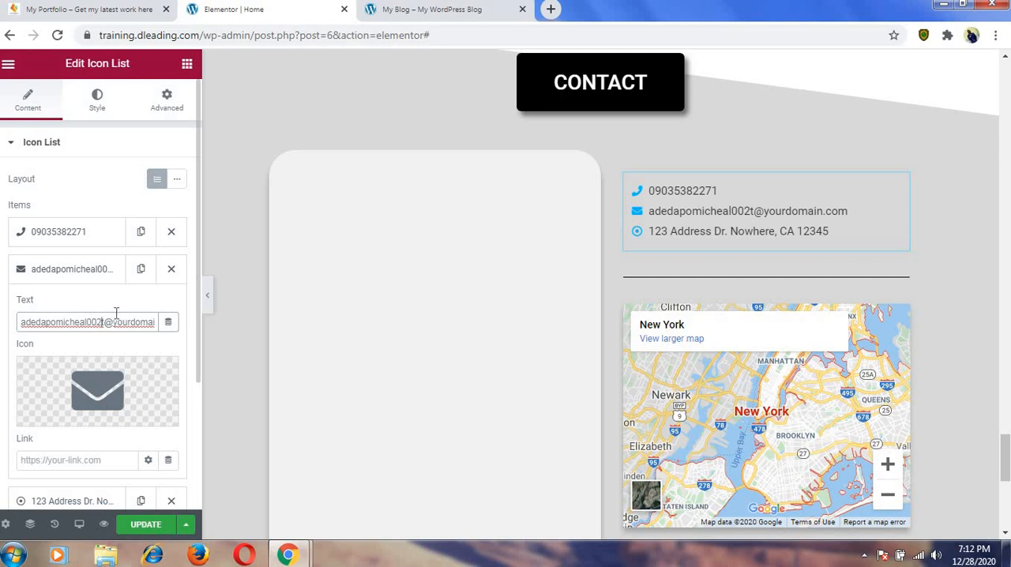
# Set the email item's domain to gmail.com and delete the stray character before the @ sign.
pyautogui.moveTo(118, 322); pyautogui.dragTo(156, 330)
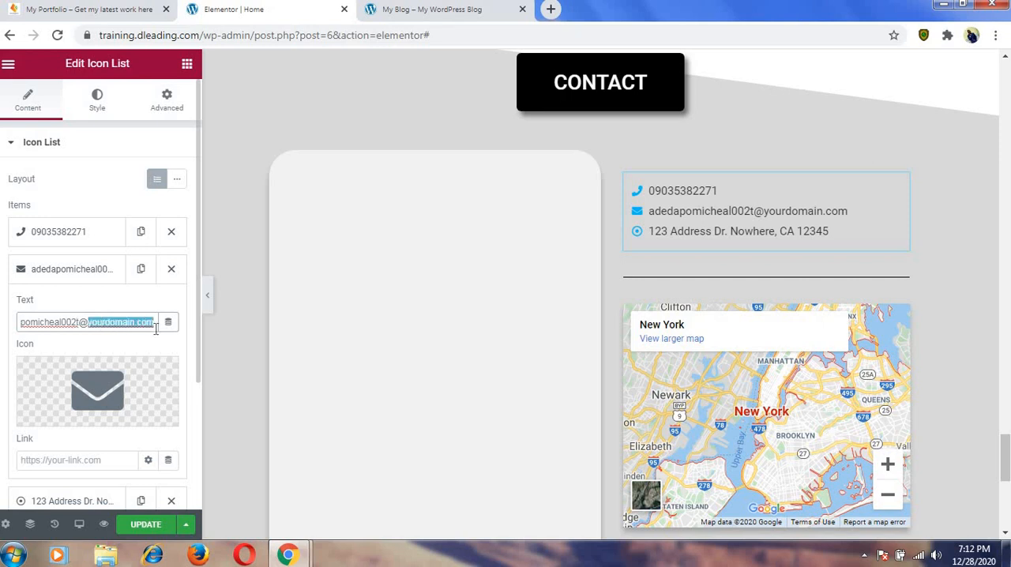
pyautogui.write('gmaiu')
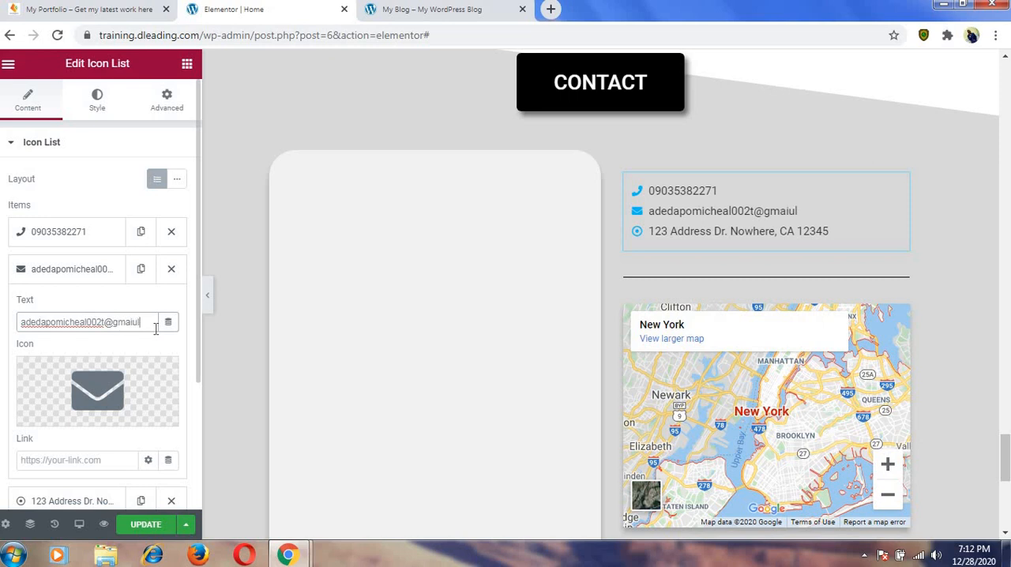
pyautogui.write('l')
pyautogui.press('BackSpace')
pyautogui.press('BackSpace')
pyautogui.write('l.com')
pyautogui.click(108, 321)
pyautogui.press('BackSpace')
pyautogui.click(69, 274)
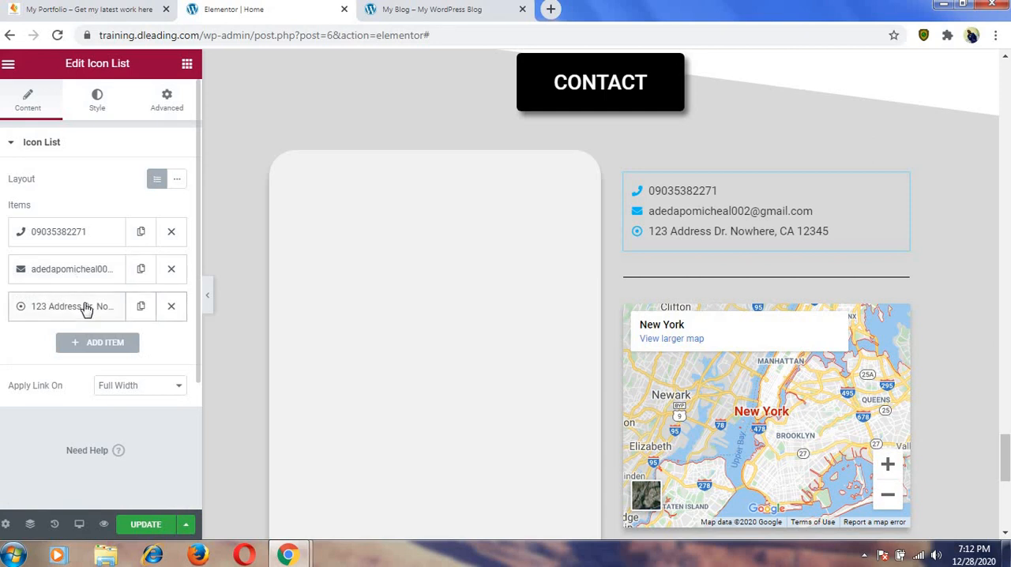
# Replace the placeholder address in the CONTACT icon list's third item with the site owner's street address.
pyautogui.click(84, 308)
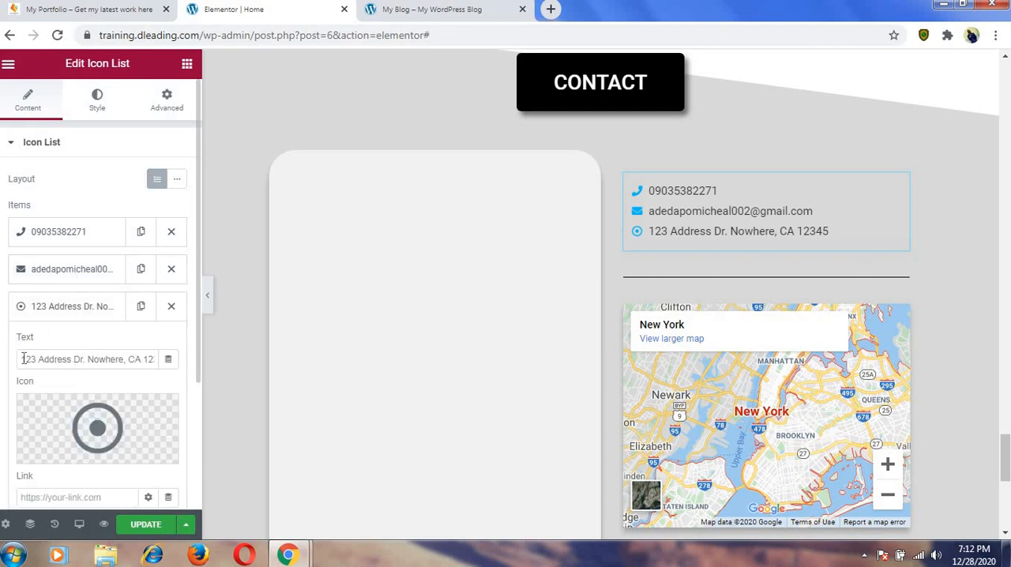
pyautogui.moveTo(24, 359); pyautogui.dragTo(156, 363)
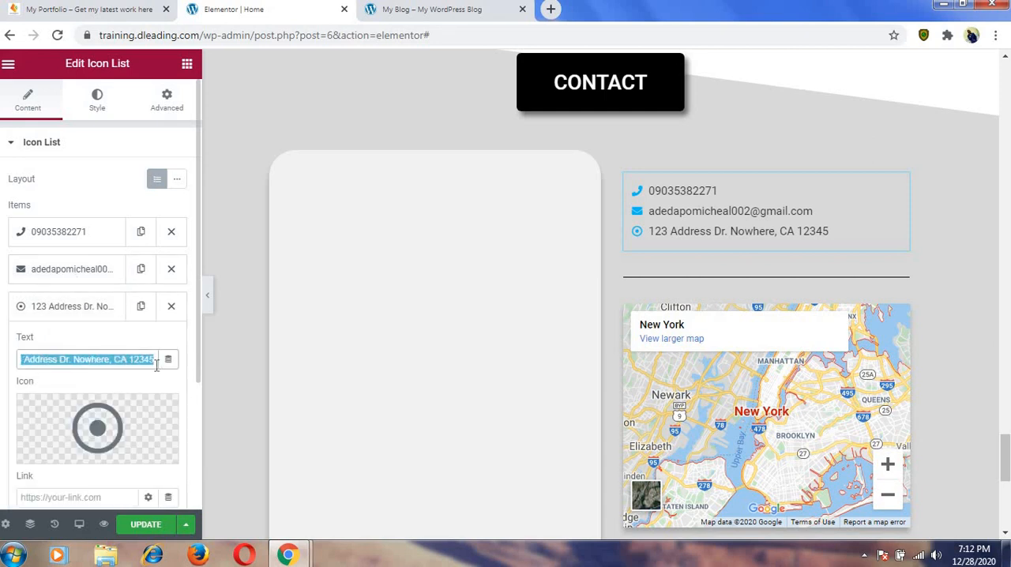
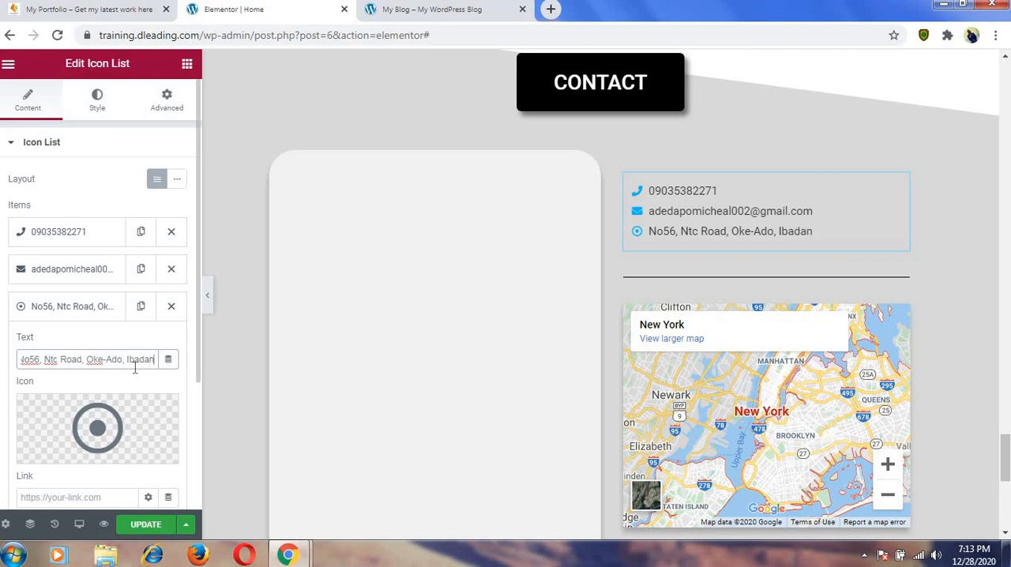
pyautogui.click(91, 306)
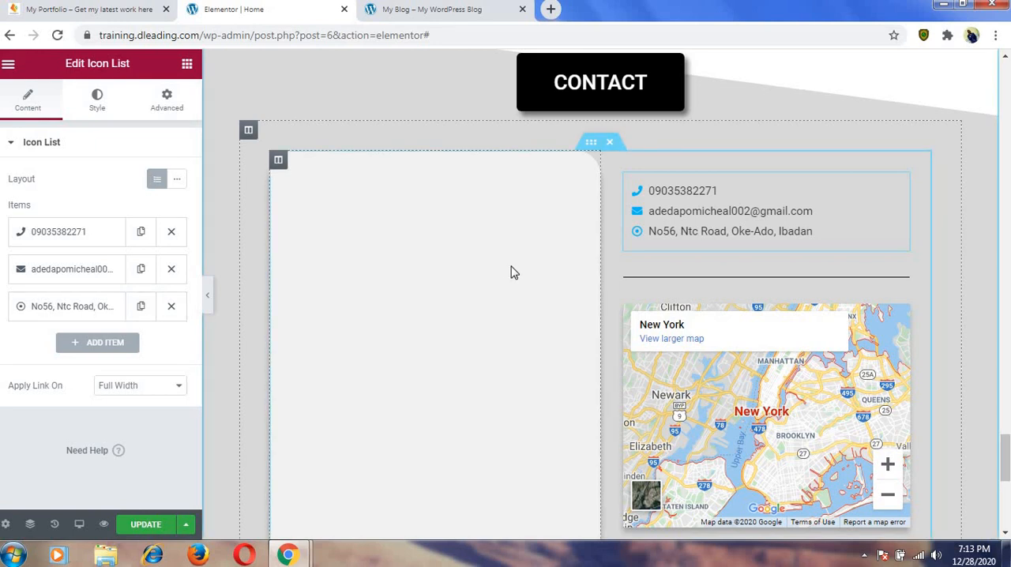
# Switch to the finished My Portfolio site and examine its CONTACT section's form, contact details and map.
pyautogui.click(94, 9)
pyautogui.scroll(-15, 309, 146)
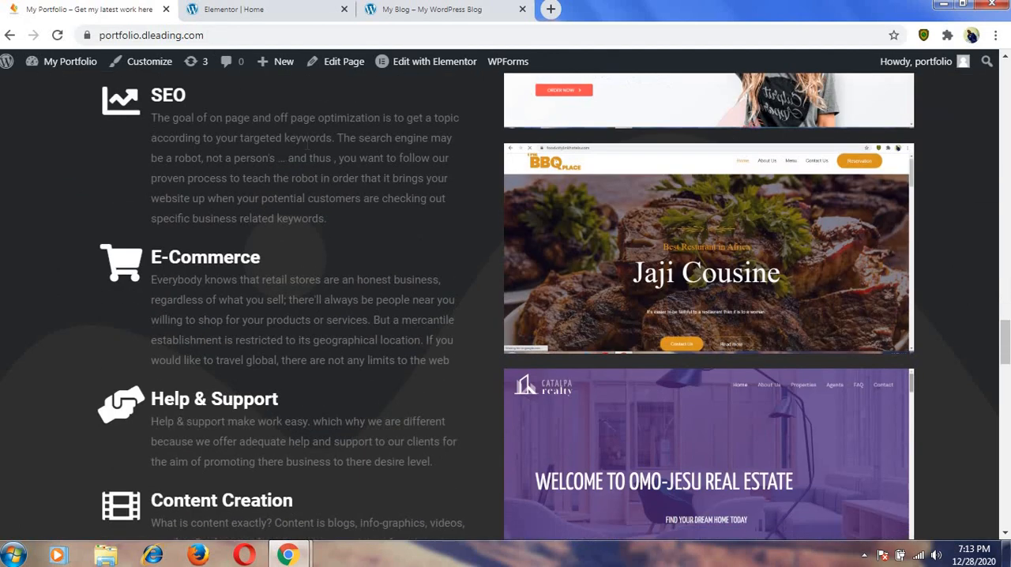
pyautogui.scroll(-10, 262, 283)
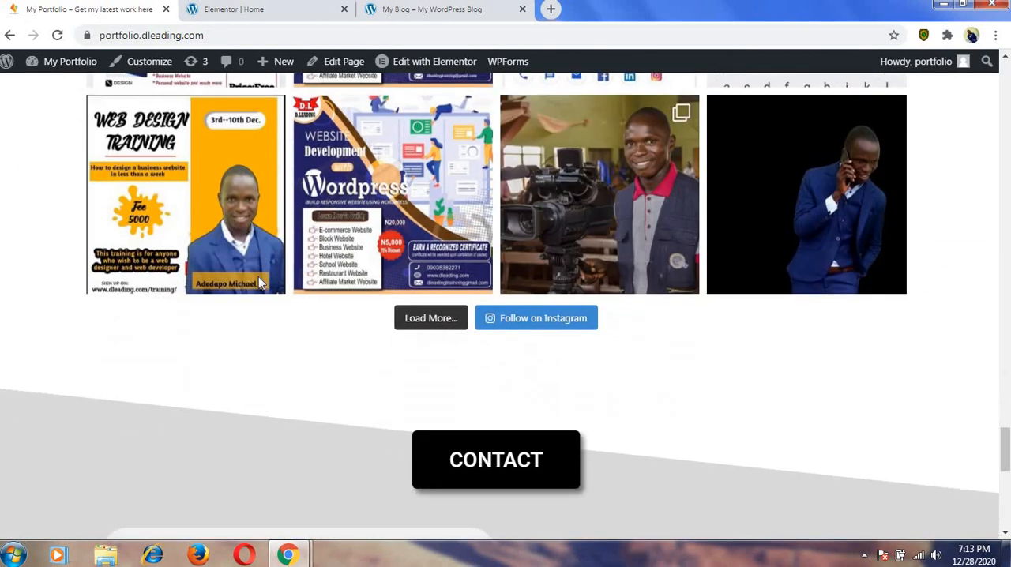
pyautogui.scroll(-2, 233, 269)
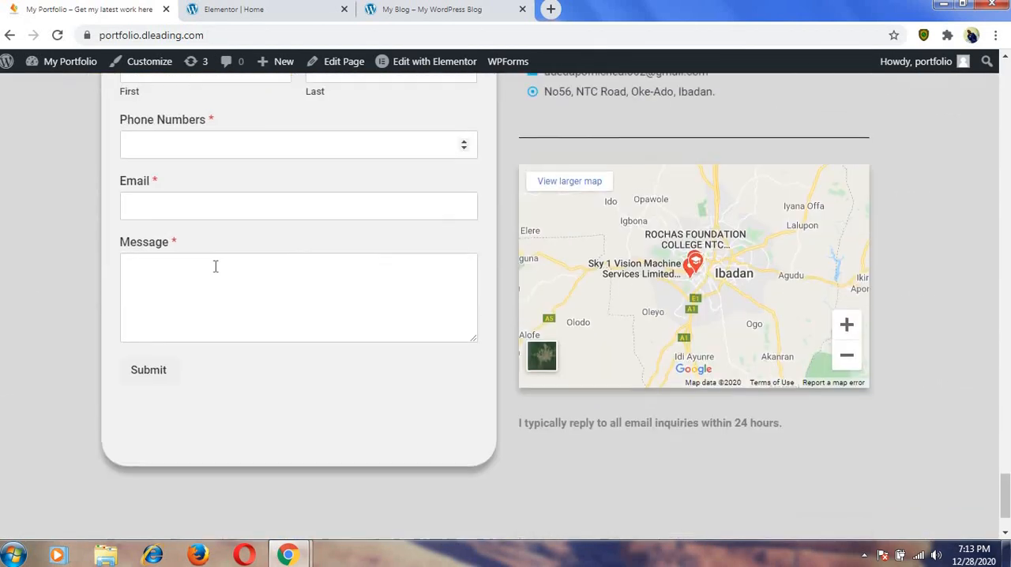
pyautogui.scroll(9, 243, 203)
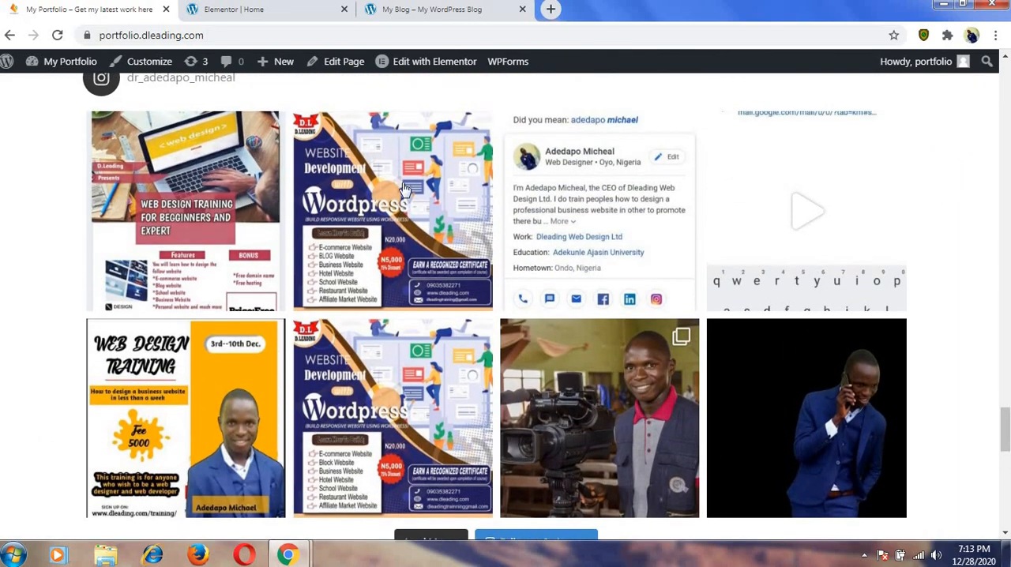
pyautogui.scroll(-3, 387, 201)
pyautogui.scroll(-3, 491, 235)
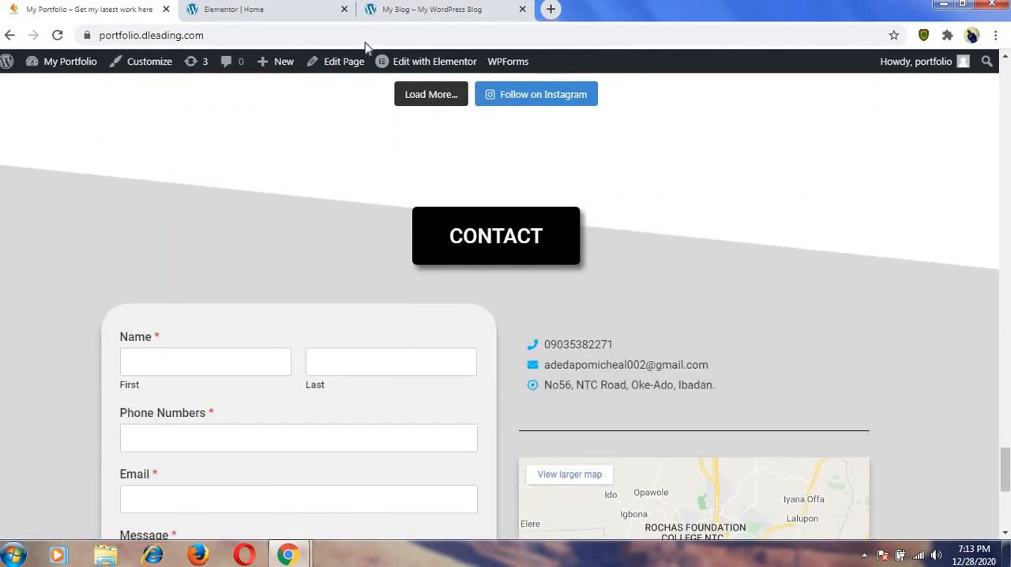
# Back in the Elementor editor, add a fourth item to the contact icon list with the text "Whatsapp".
pyautogui.click(231, 11)
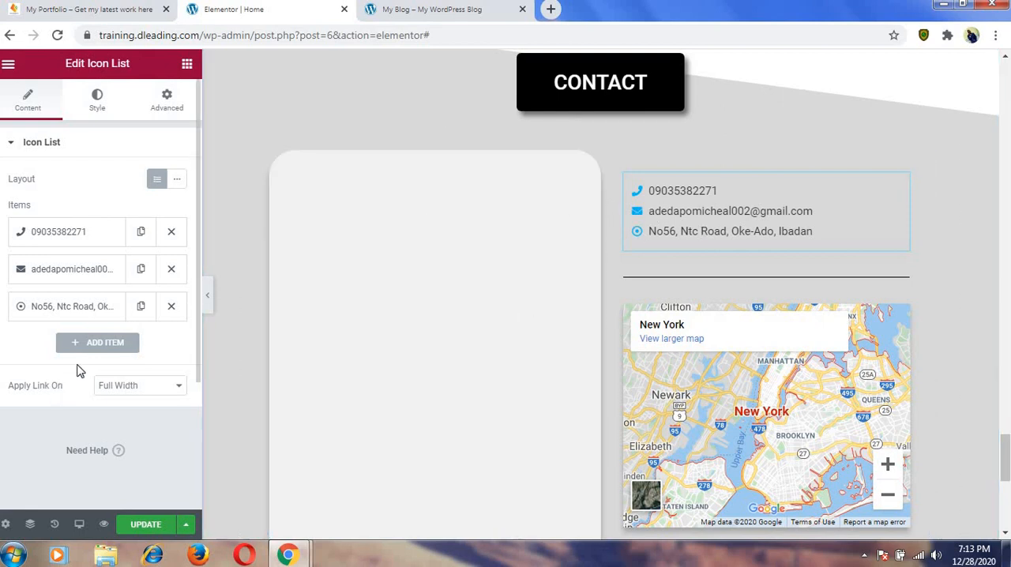
pyautogui.click(93, 345)
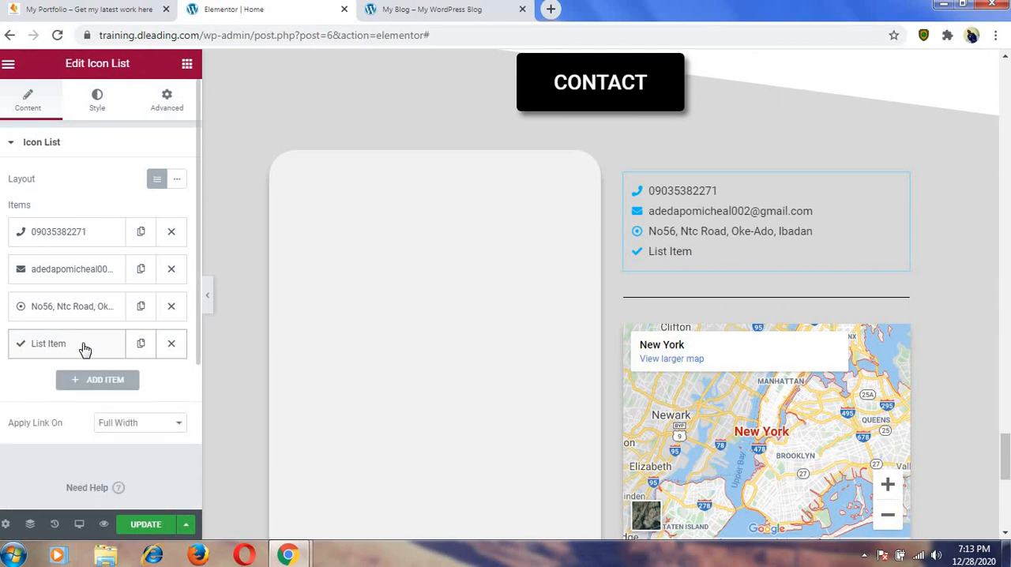
pyautogui.click(71, 346)
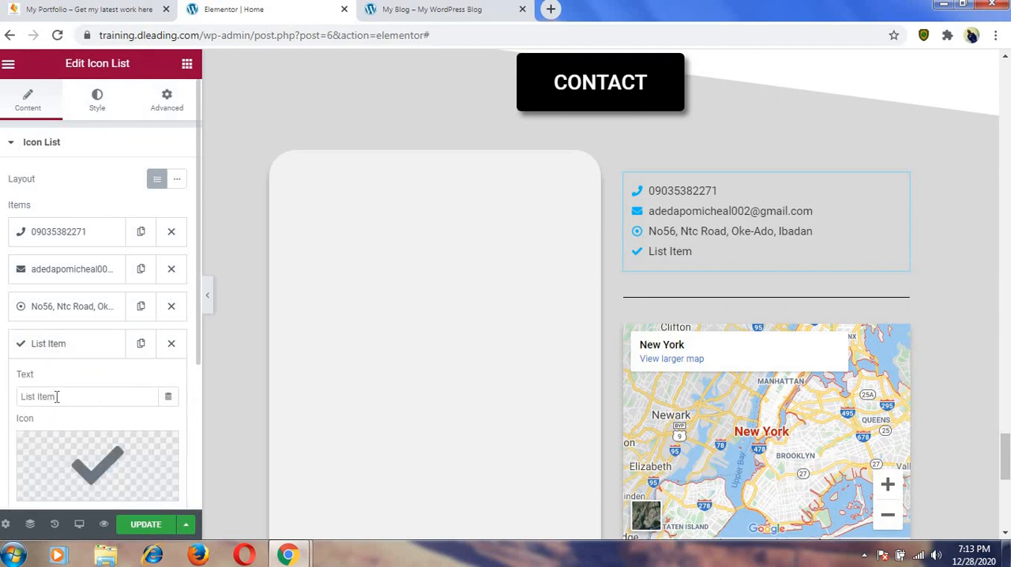
pyautogui.moveTo(56, 397); pyautogui.dragTo(18, 397)
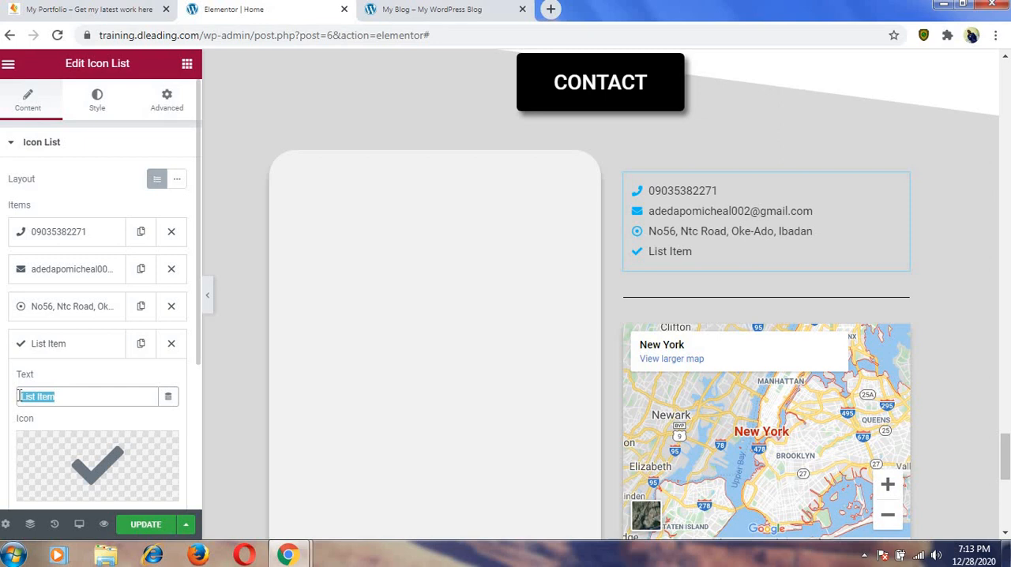
pyautogui.write('Wha')
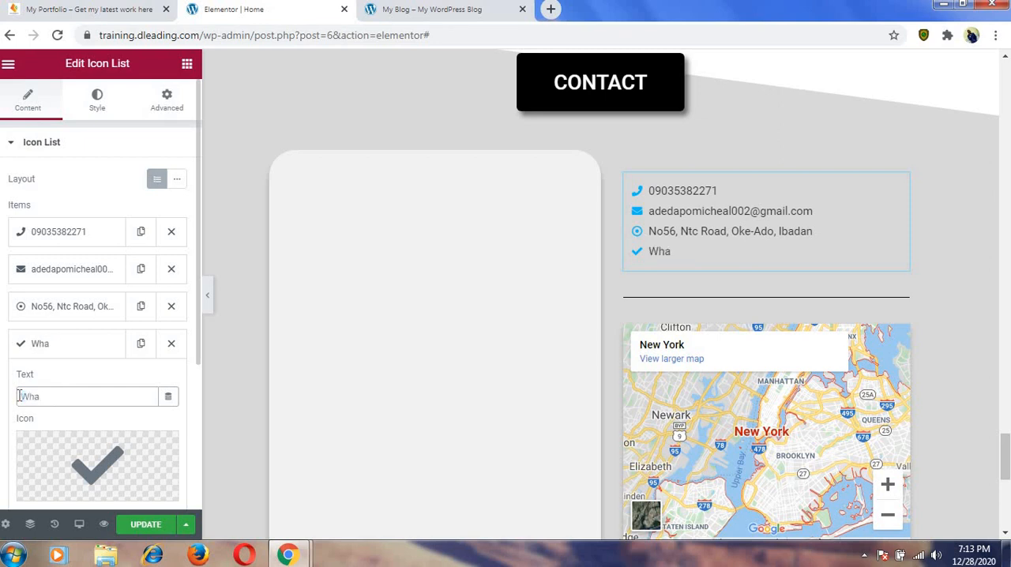
pyautogui.write('tsapp')
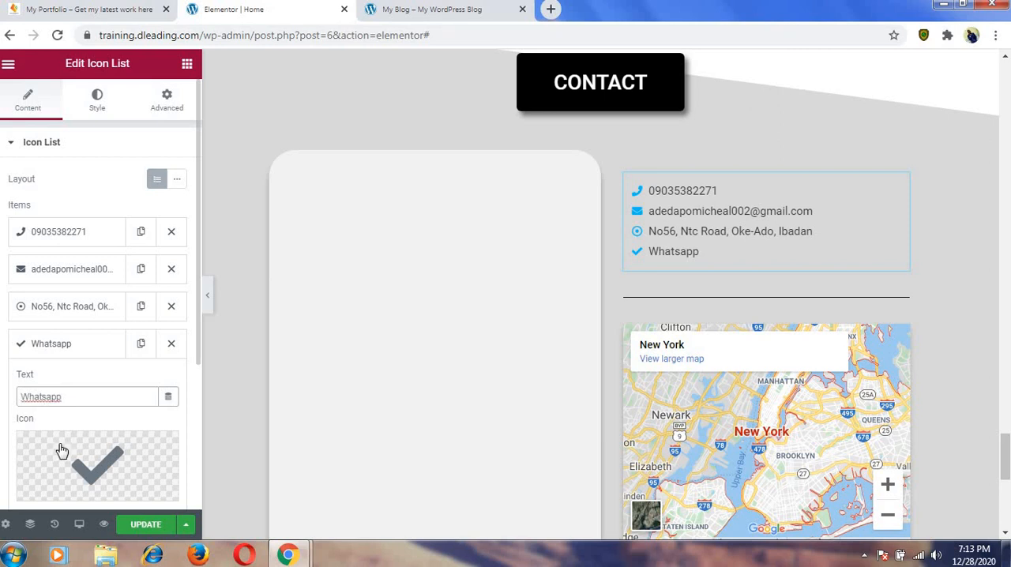
# Find the WhatsApp icons in the icon library and insert the plain round one for the Whatsapp item.
pyautogui.moveTo(63, 454)
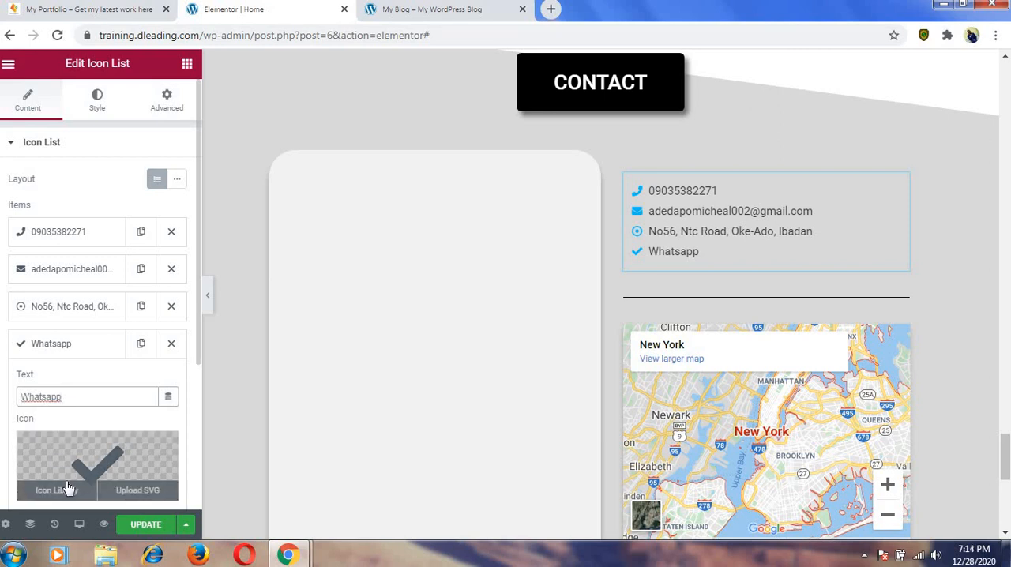
pyautogui.scroll(-2, 65, 490)
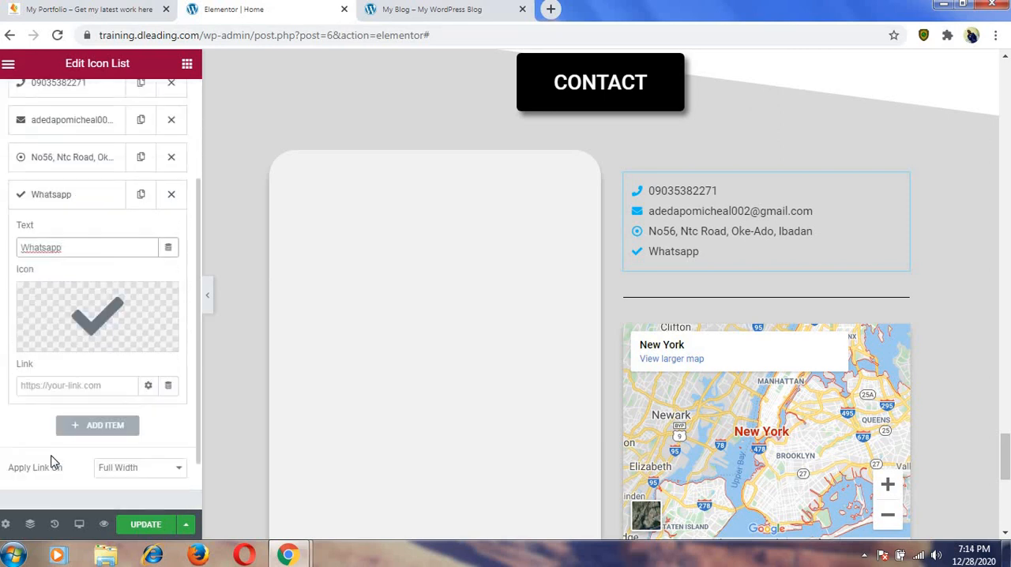
pyautogui.click(64, 346)
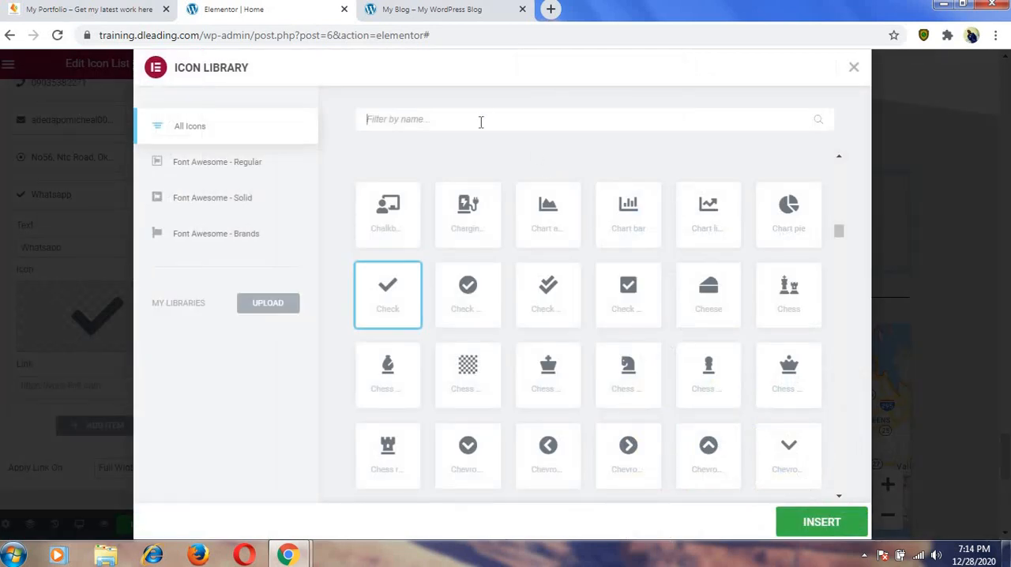
pyautogui.write('what')
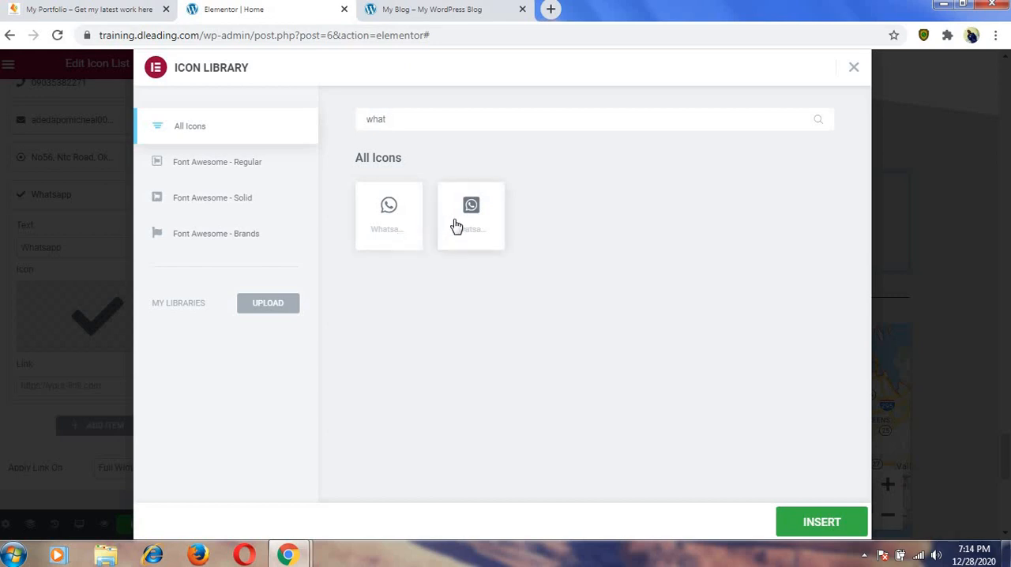
pyautogui.click(391, 219)
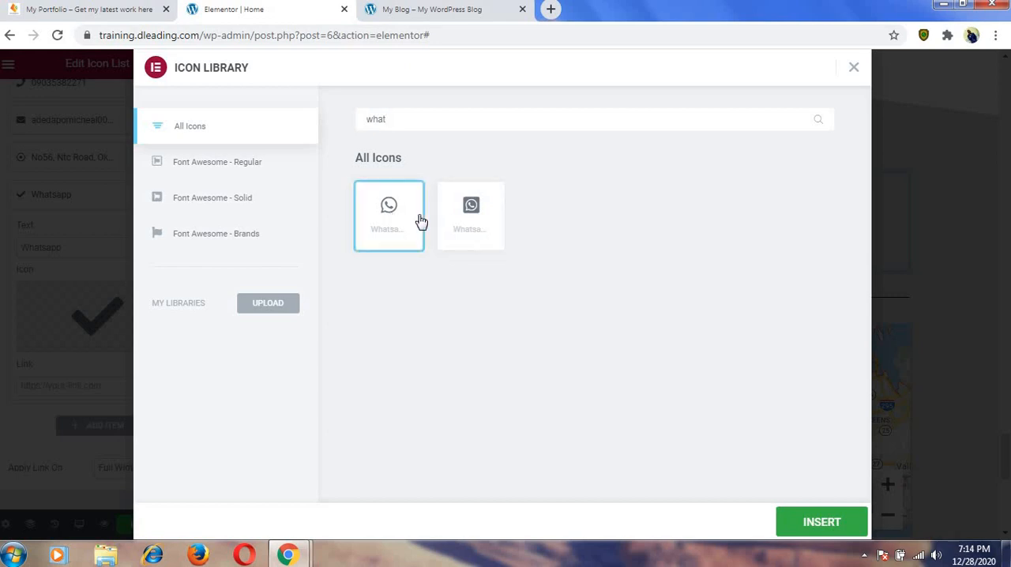
pyautogui.click(821, 523)
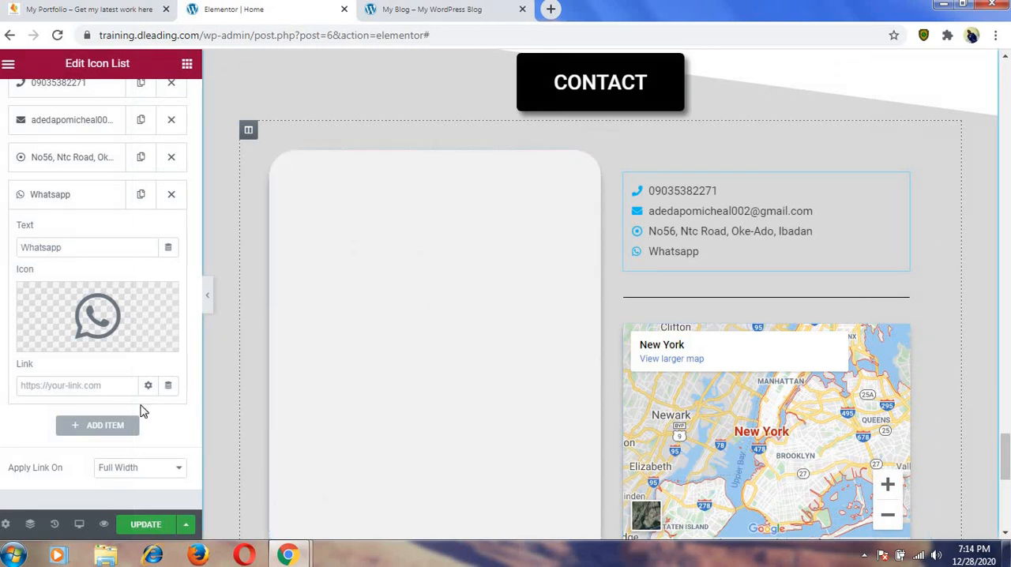
# Link the Whatsapp item to wa.me/ followed by the site owner's phone number and update the page.
pyautogui.click(112, 388)
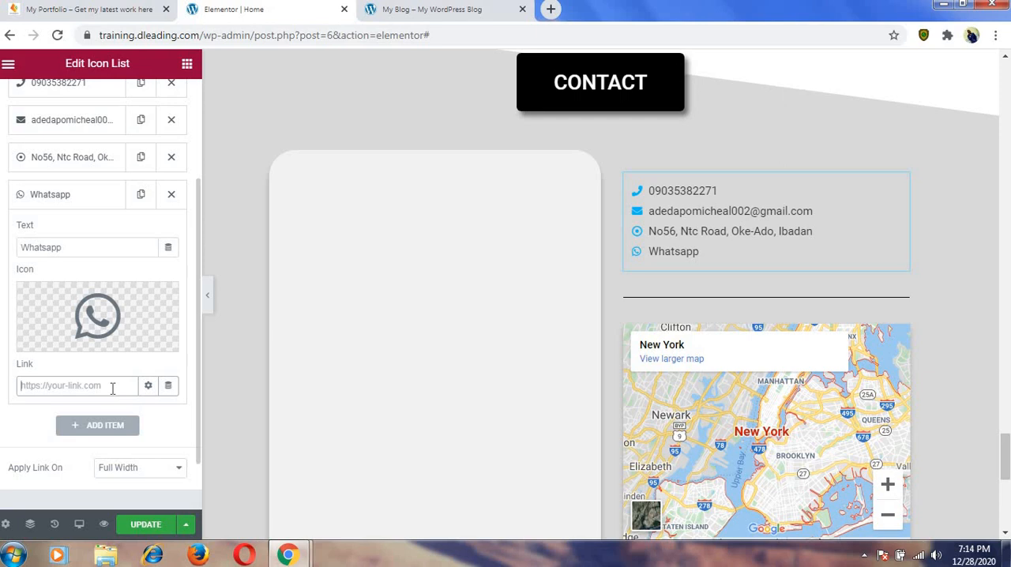
pyautogui.click(149, 525)
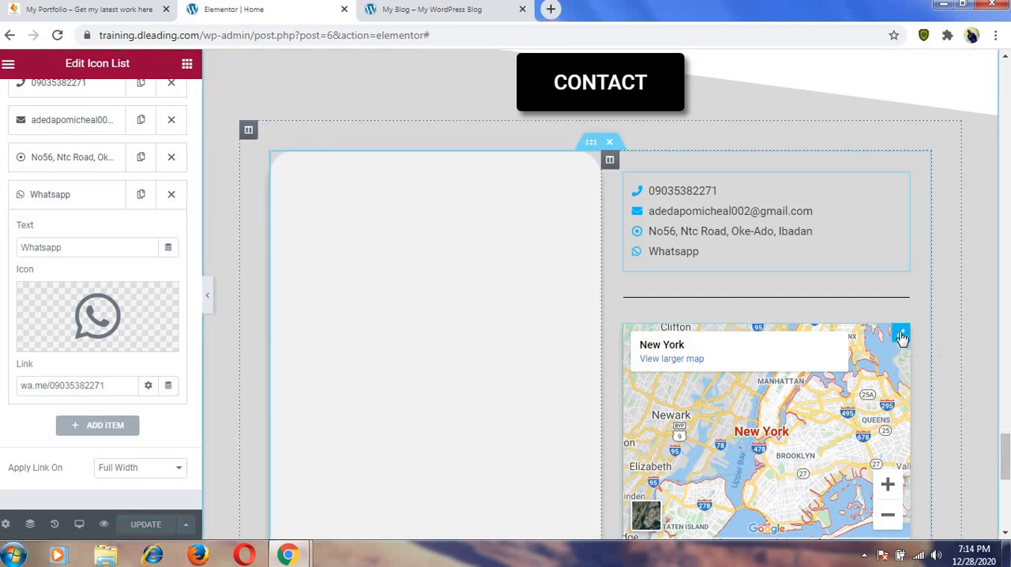
# Replace the Google Maps widget's New York location with the site owner's road name and update the page.
pyautogui.click(901, 336)
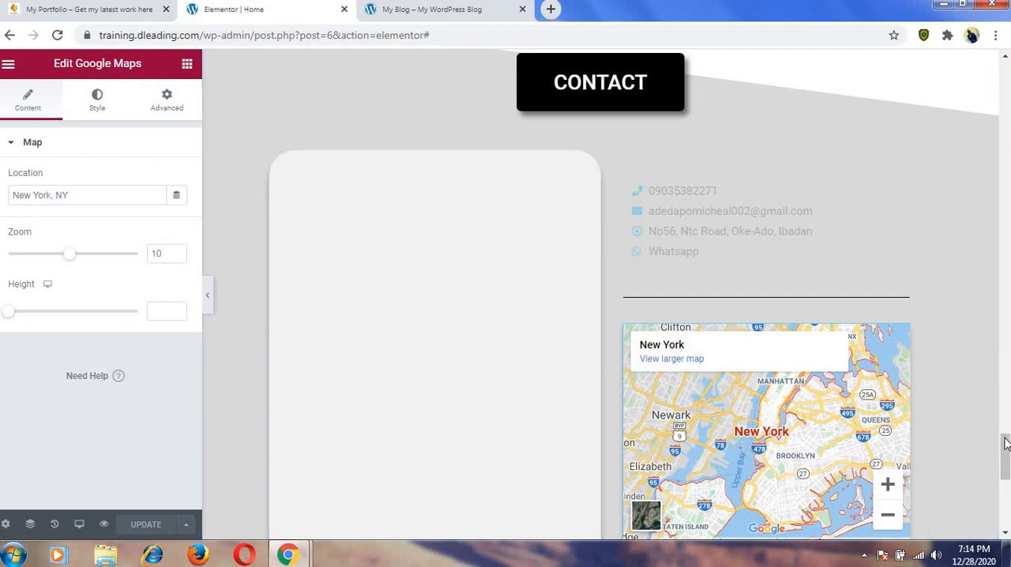
pyautogui.scroll(-1, 1006, 444)
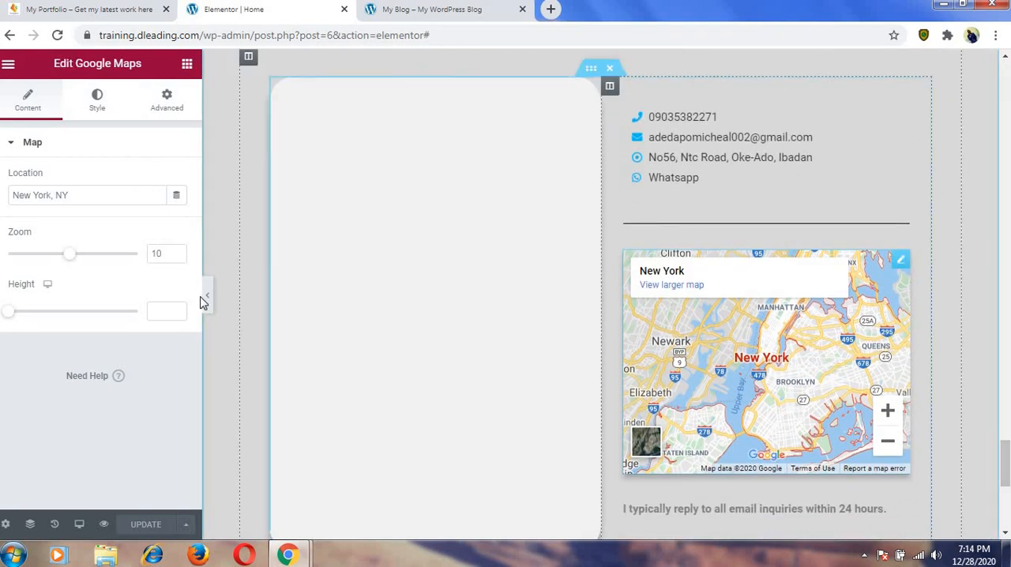
pyautogui.click(73, 195)
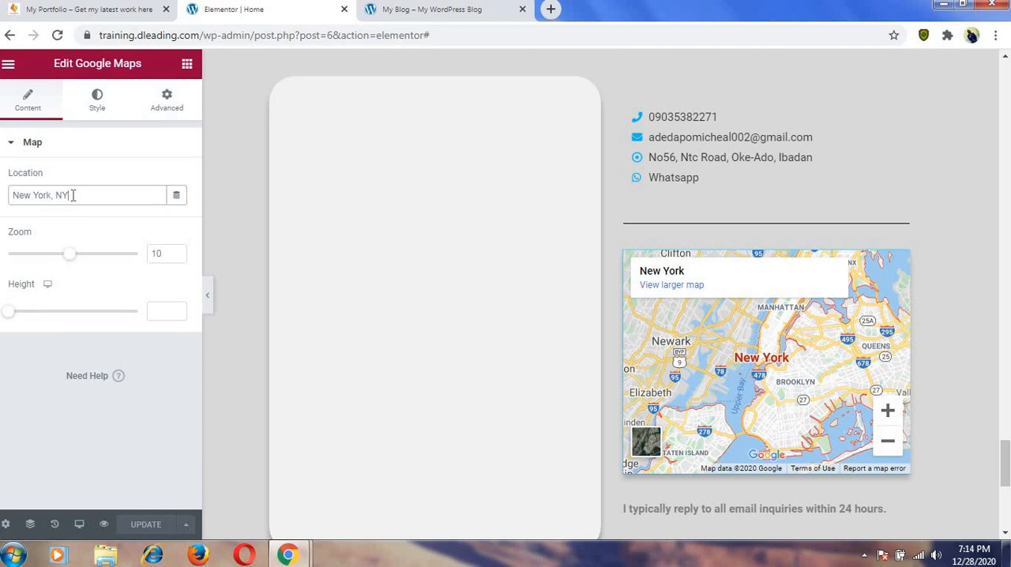
pyautogui.press('BackSpace')
pyautogui.press('BackSpace')
pyautogui.press('BackSpace')
pyautogui.press('BackSpace')
pyautogui.press('BackSpace')
pyautogui.press('BackSpace')
pyautogui.press('BackSpace')
pyautogui.press('BackSpace')
pyautogui.press('BackSpace')
pyautogui.press('BackSpace')
pyautogui.press('BackSpace')
pyautogui.press('BackSpace')
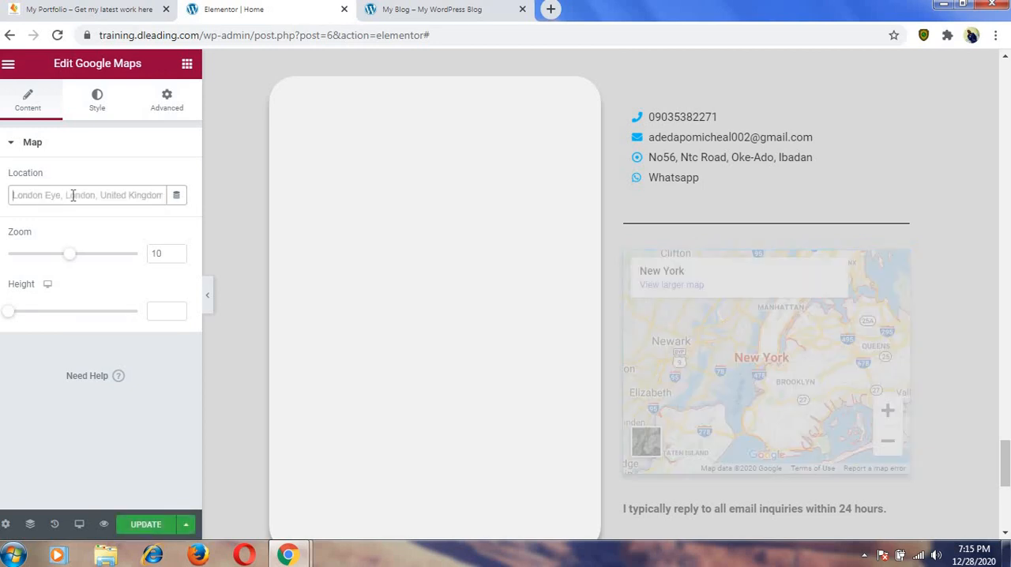
pyautogui.write('NTC')
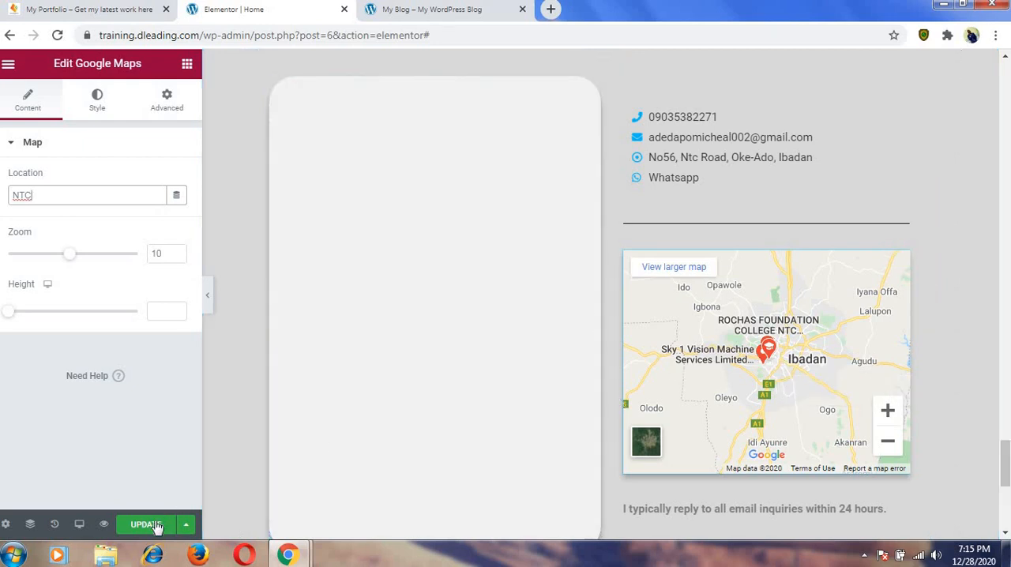
pyautogui.click(154, 525)
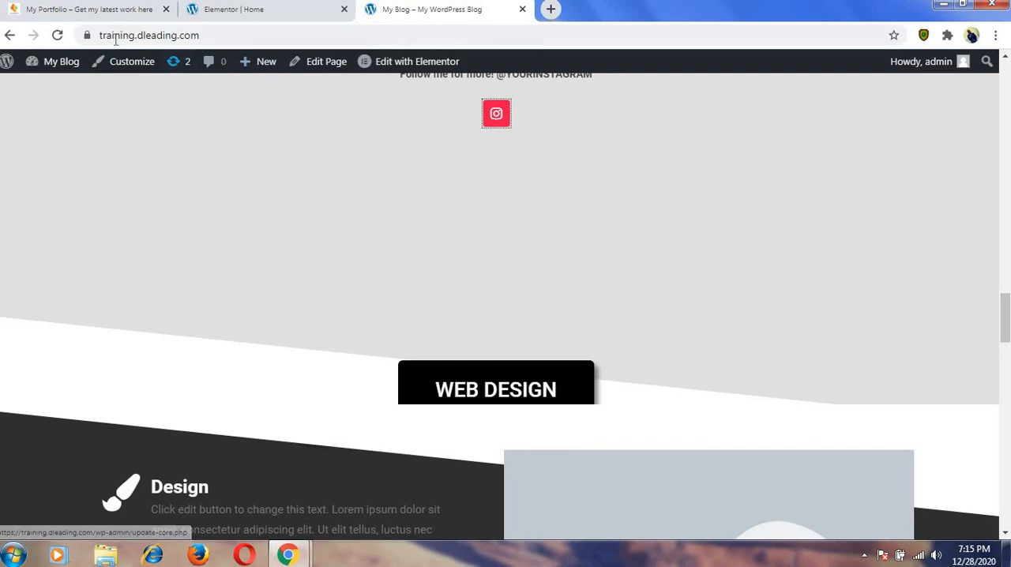
# Reload the live homepage and review it from the Web Design section down to the contact details and map.
pyautogui.click(59, 36)
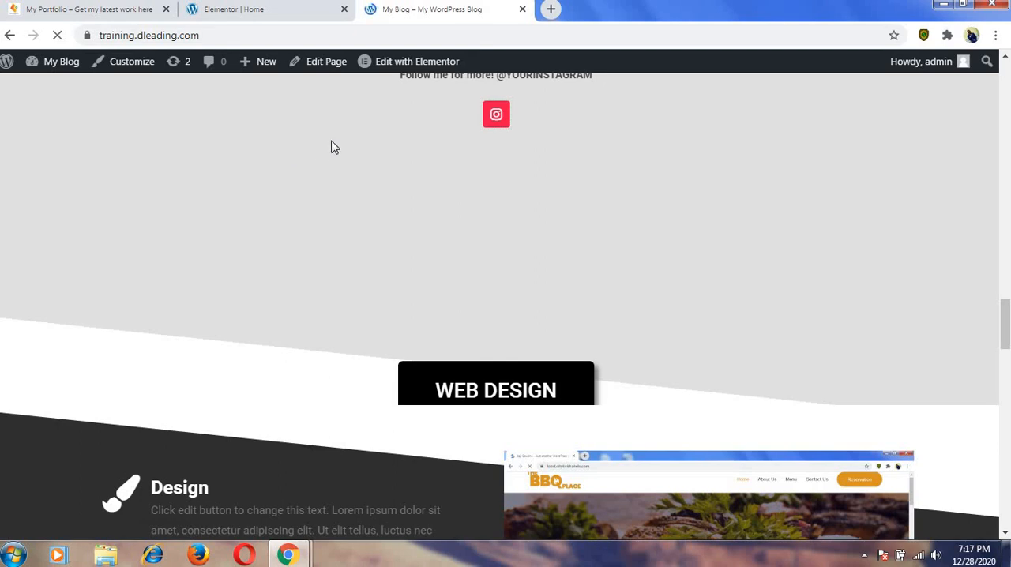
pyautogui.scroll(-3, 346, 147)
pyautogui.scroll(-1, 346, 150)
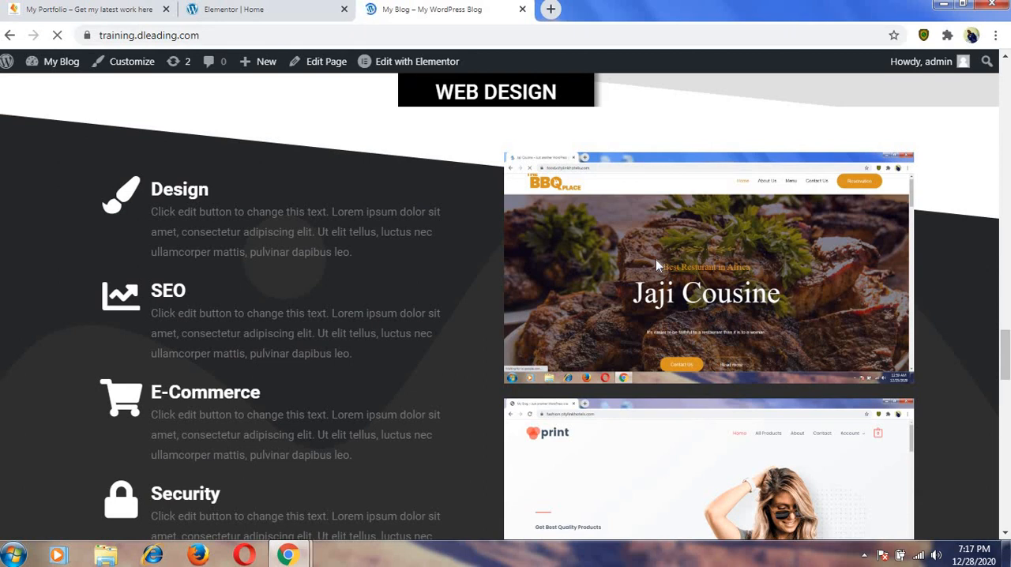
pyautogui.scroll(-1, 663, 260)
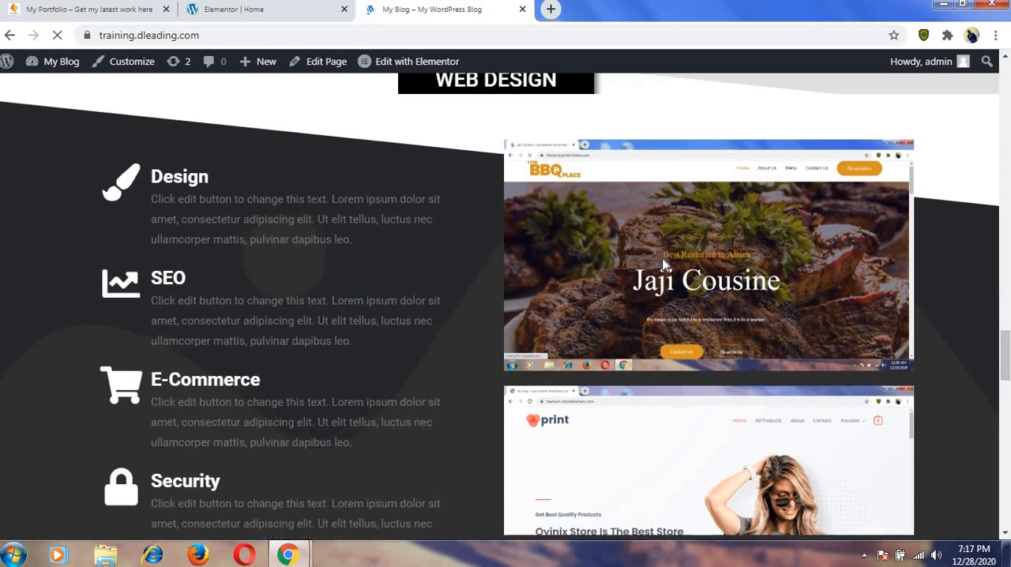
pyautogui.scroll(-4, 662, 263)
pyautogui.scroll(-3, 654, 264)
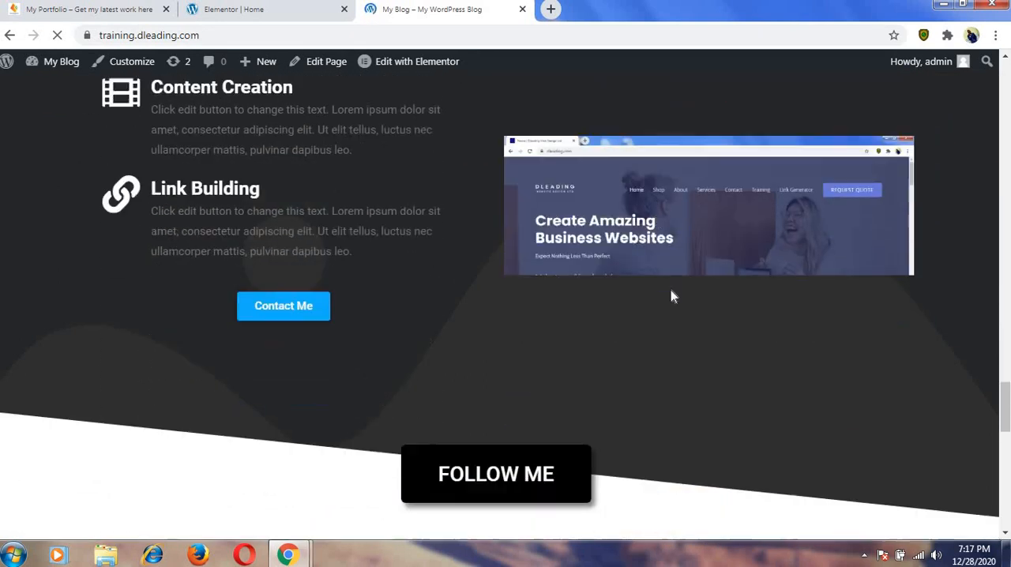
pyautogui.scroll(-1, 671, 296)
pyautogui.scroll(-4, 656, 198)
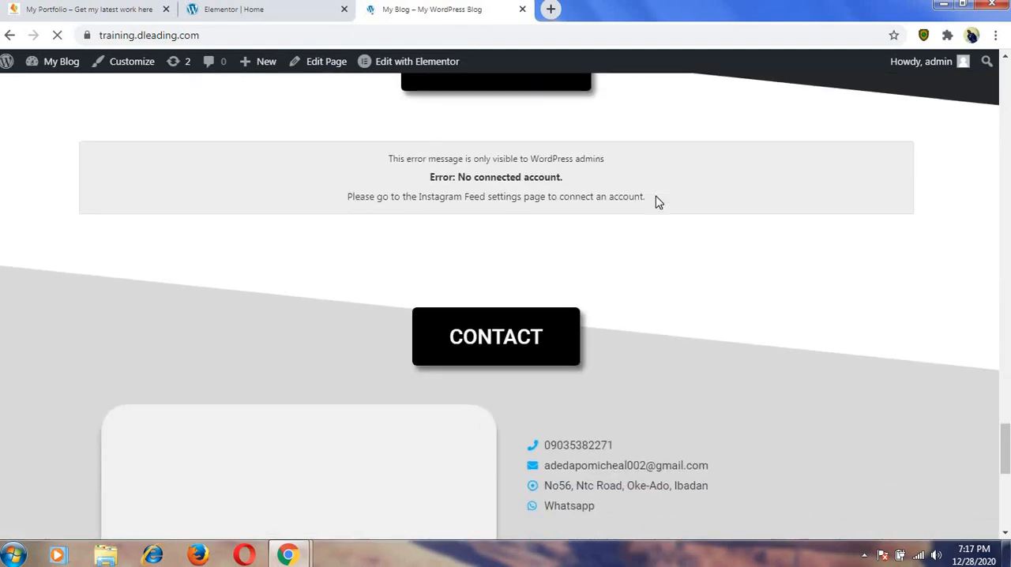
pyautogui.scroll(-3, 655, 196)
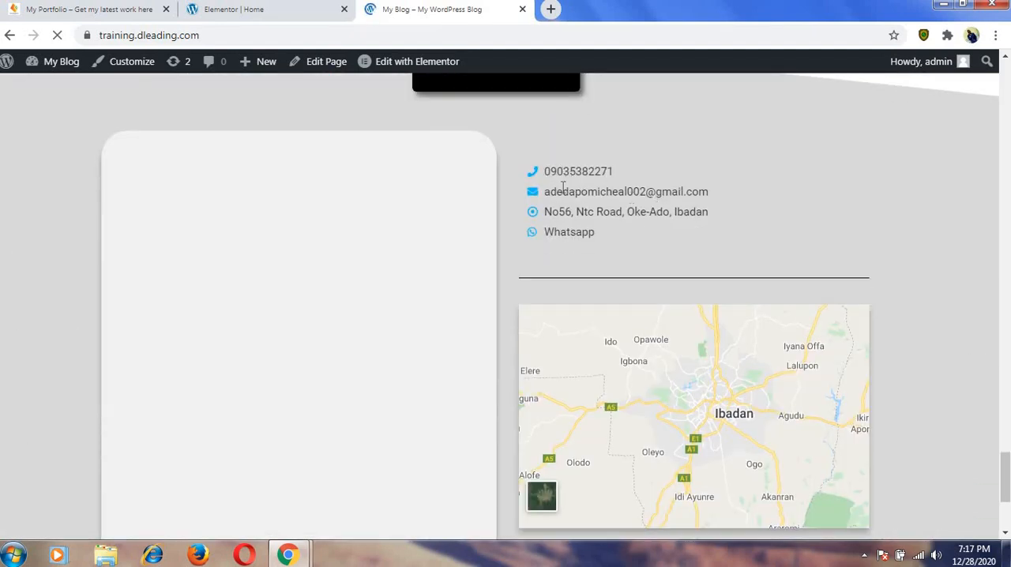
# Test the Whatsapp contact link in a separate browser tab, then return to the homepage.
pyautogui.rightClick(571, 234)
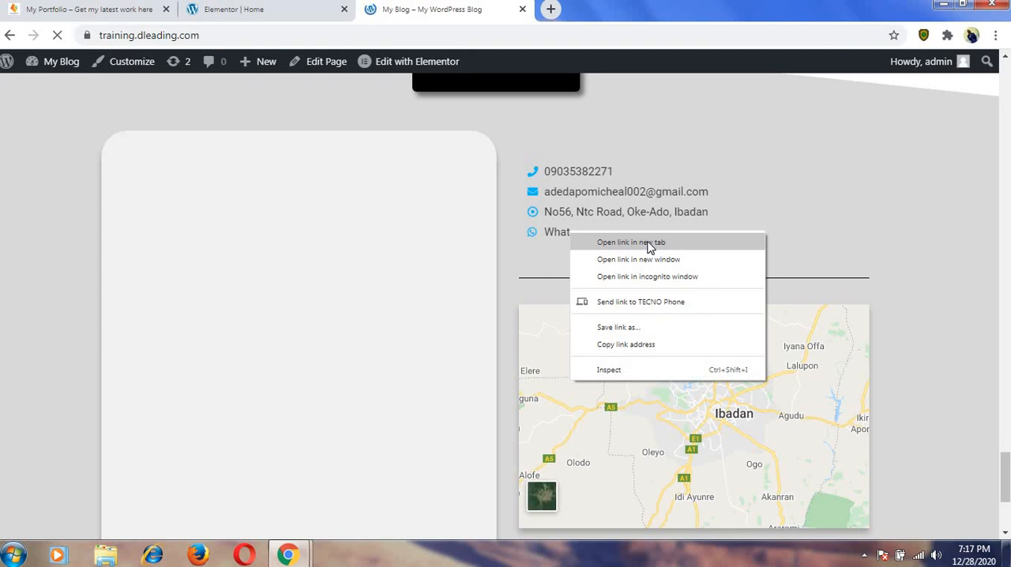
pyautogui.click(649, 248)
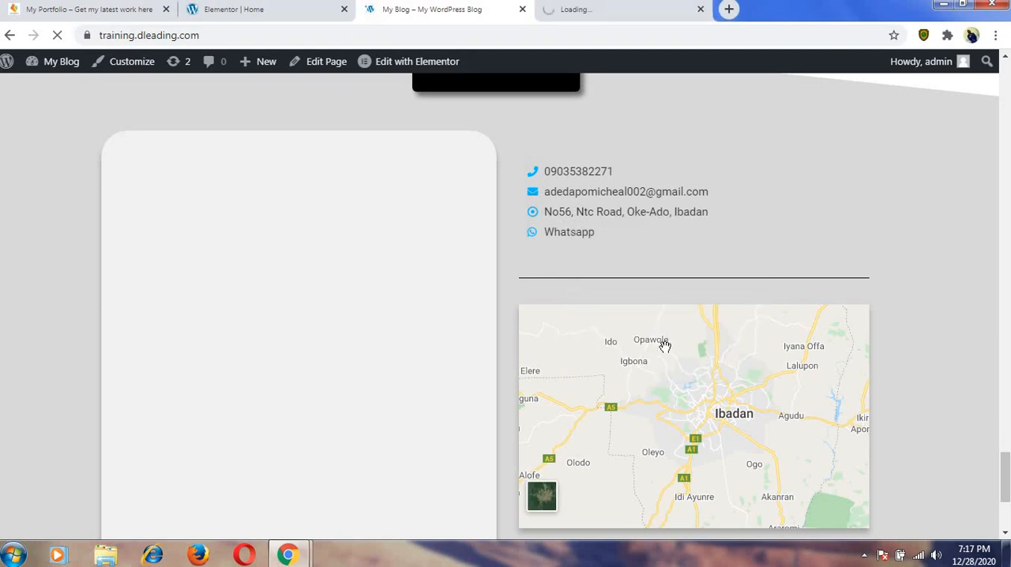
pyautogui.scroll(-2, 645, 403)
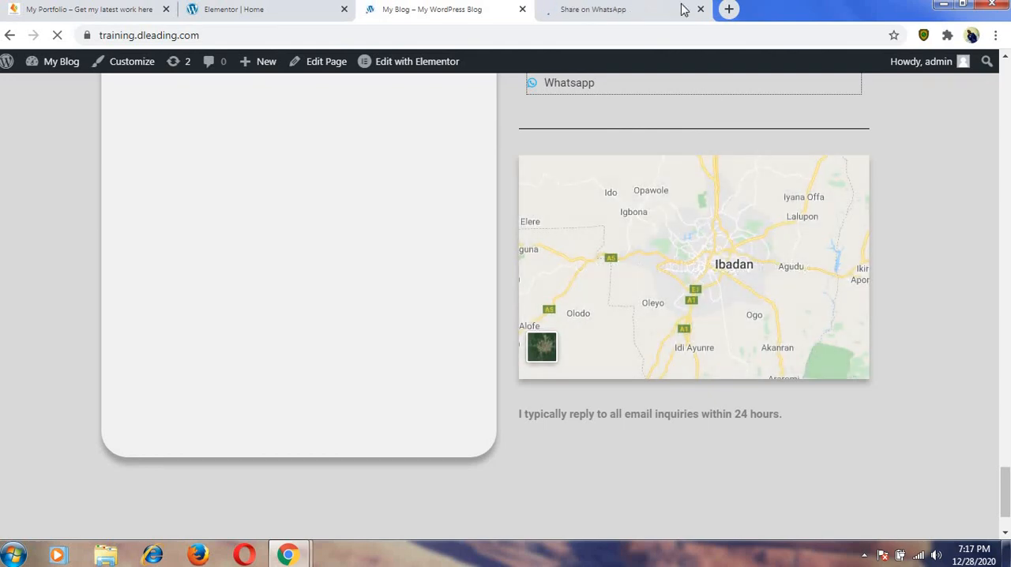
pyautogui.click(641, 14)
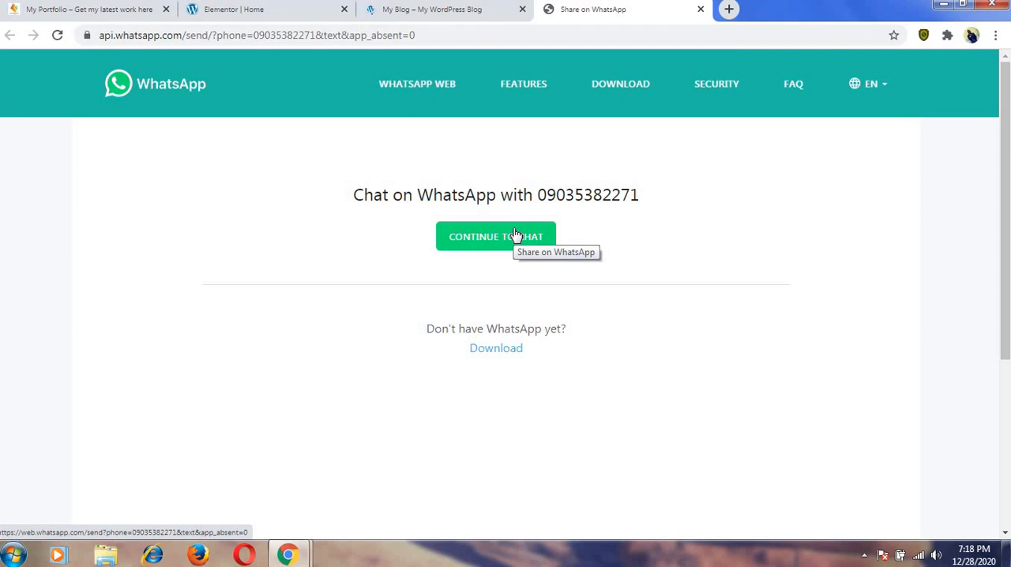
pyautogui.click(438, 9)
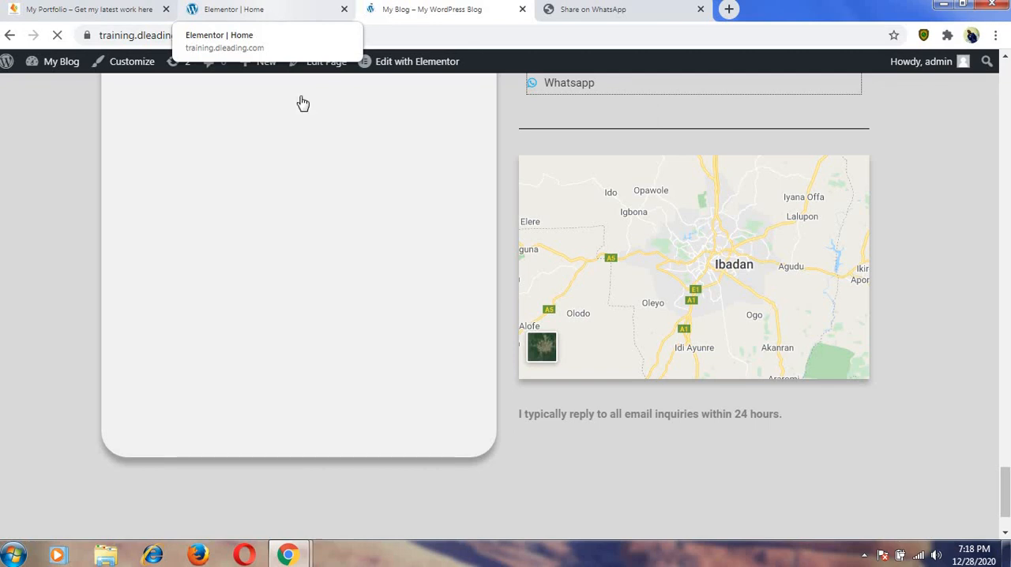
# Go to the site's WordPress dashboard and open the page for adding new plugins.
pyautogui.moveTo(63, 61)
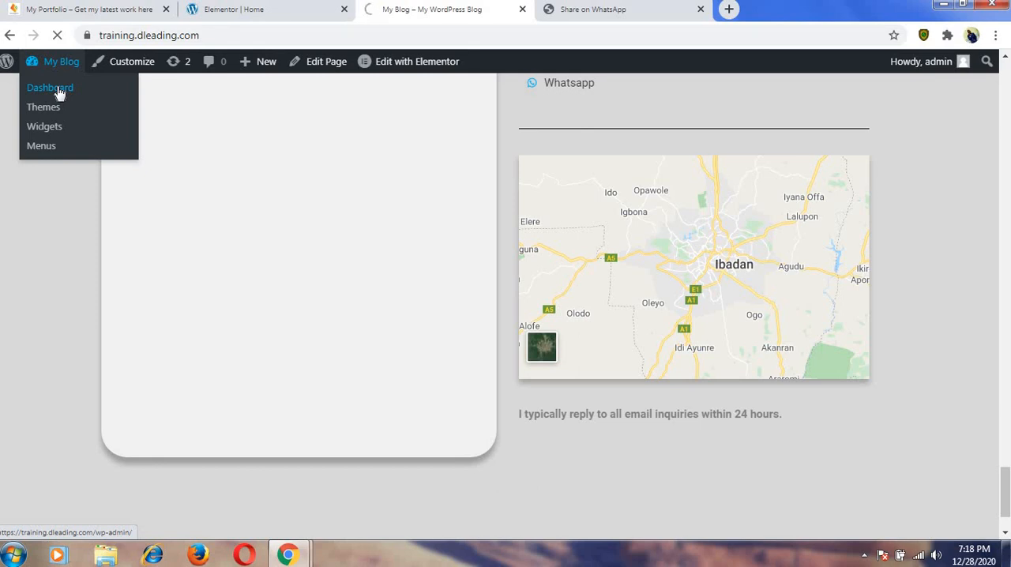
pyautogui.click(60, 93)
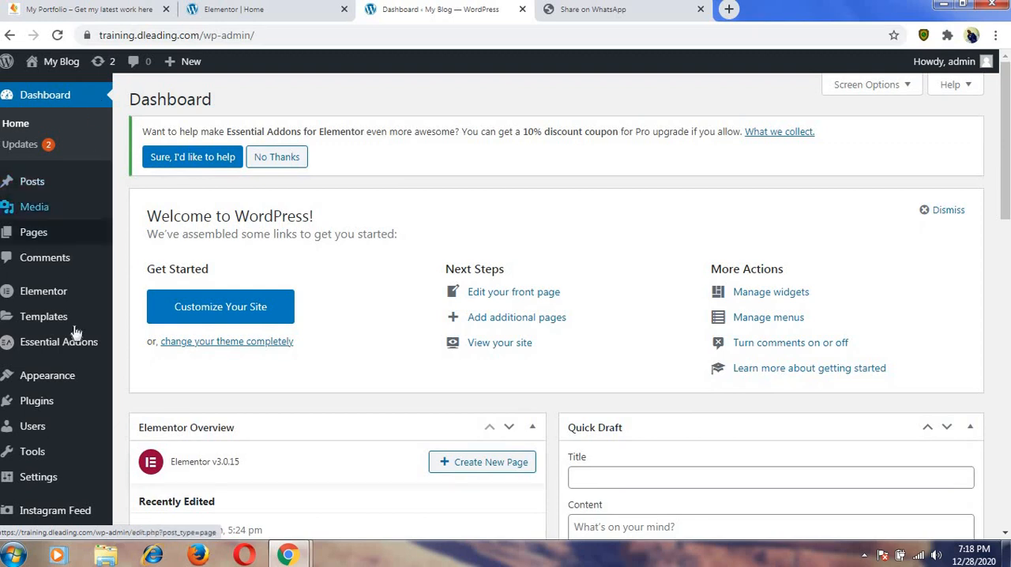
pyautogui.moveTo(62, 416)
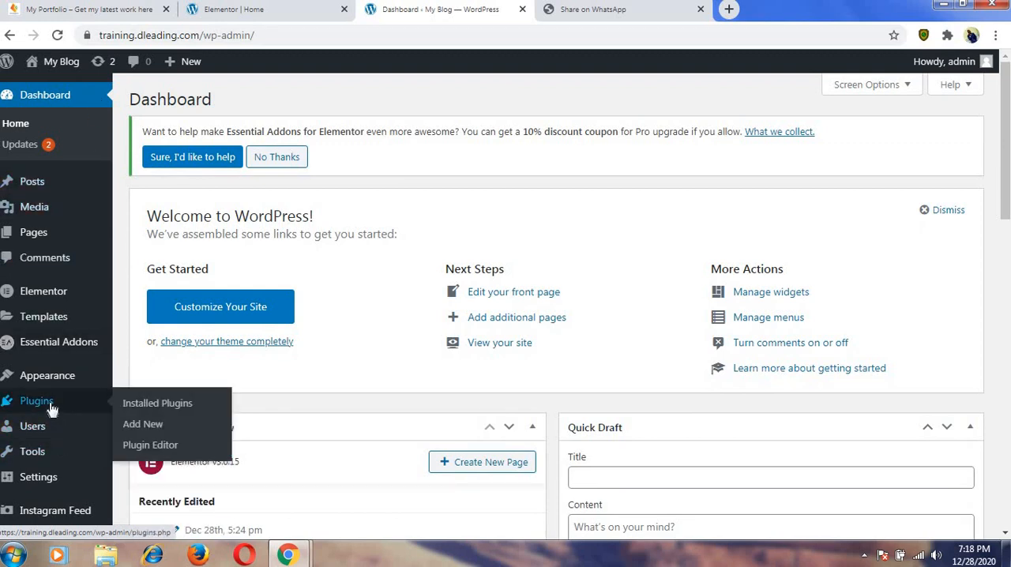
pyautogui.click(142, 425)
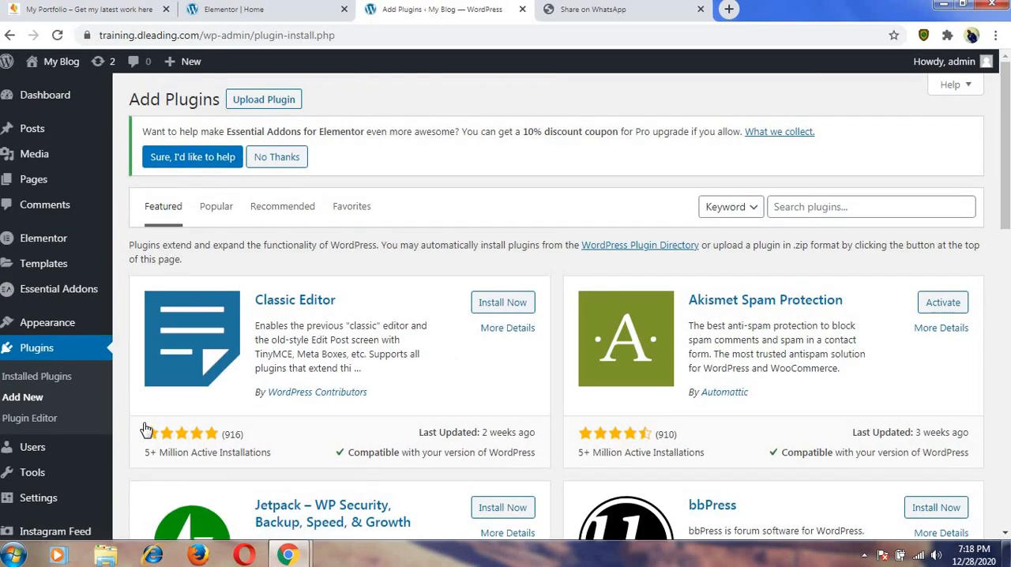
# Search the plugins for "wpform", then install and activate Contact Form by WPForms.
pyautogui.click(797, 206)
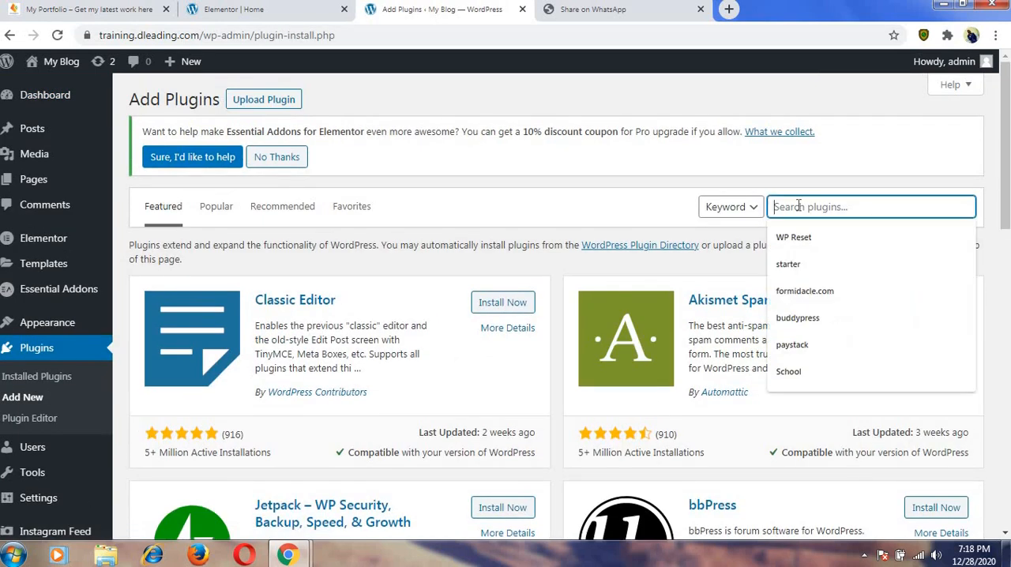
pyautogui.write('wp')
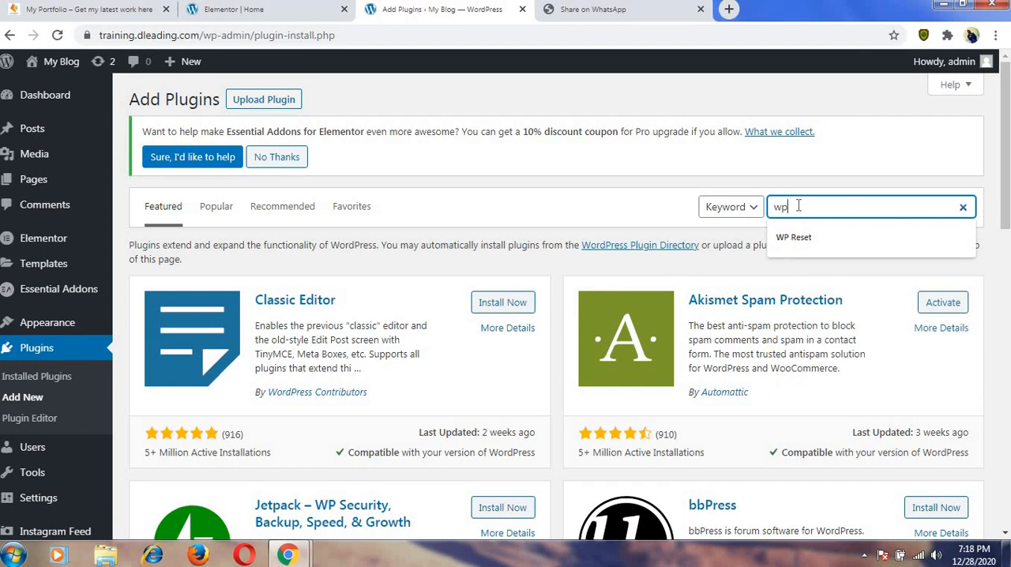
pyautogui.press('Return')
pyautogui.write('pf')
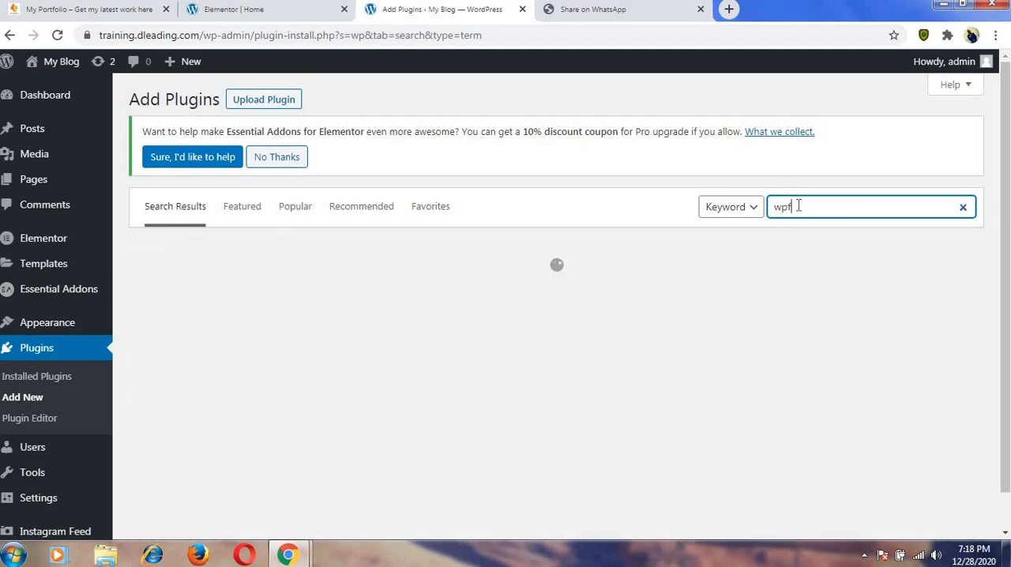
pyautogui.write('orm')
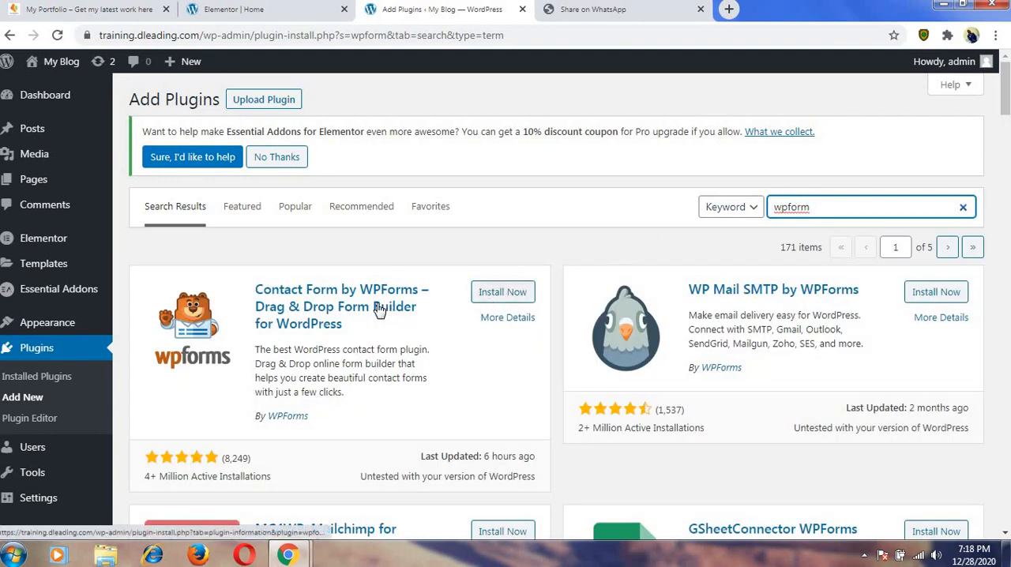
pyautogui.click(495, 292)
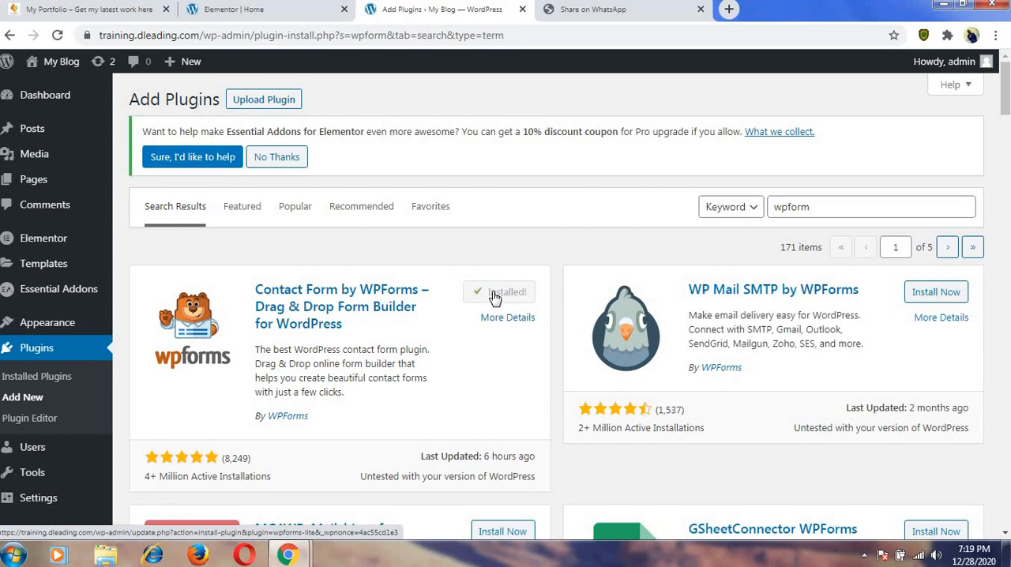
pyautogui.click(502, 299)
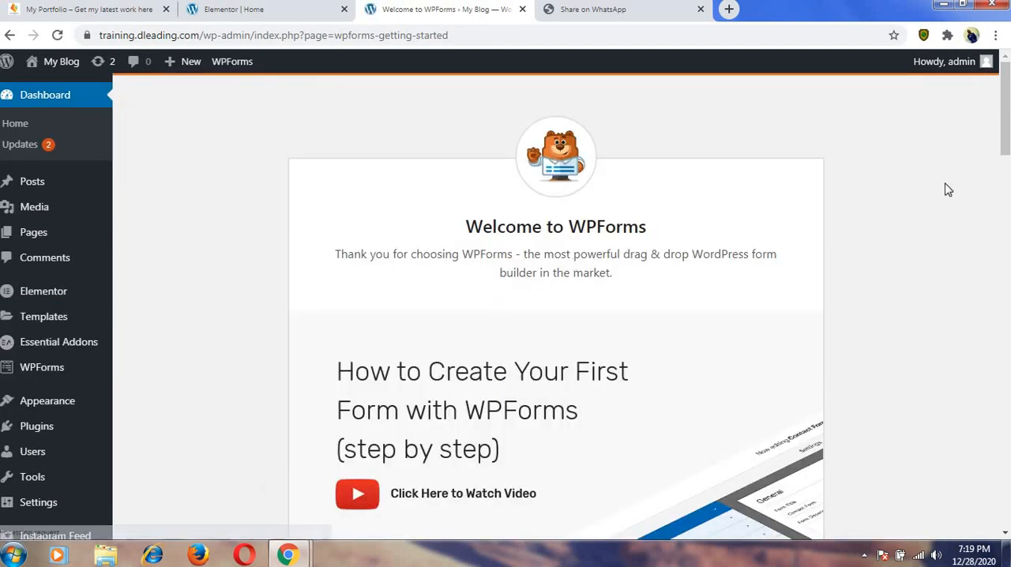
# Add a new form in WPForms based on the Simple Contact Form template, without entering a form name.
pyautogui.moveTo(1007, 158); pyautogui.dragTo(1008, 253)
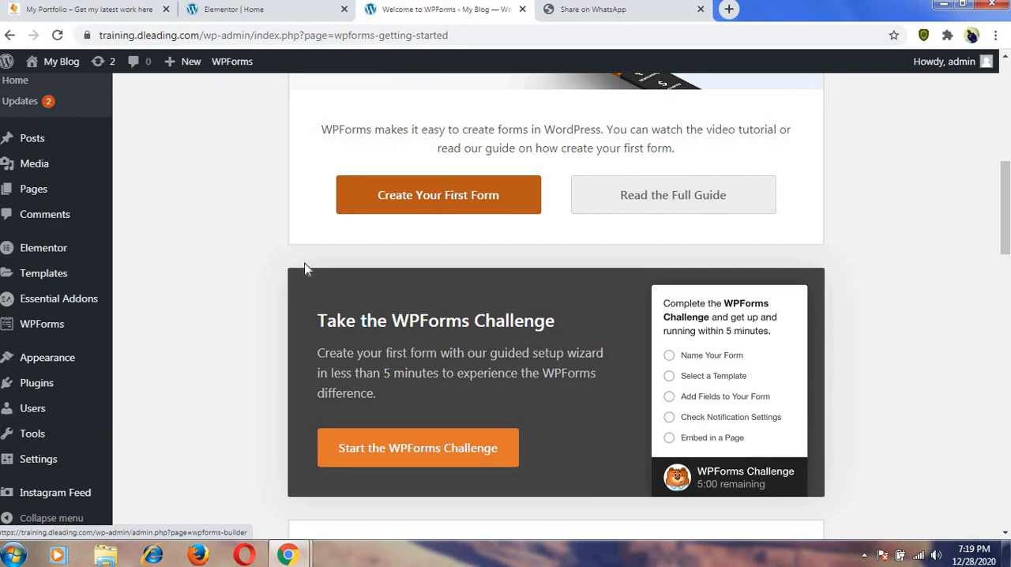
pyautogui.moveTo(63, 326)
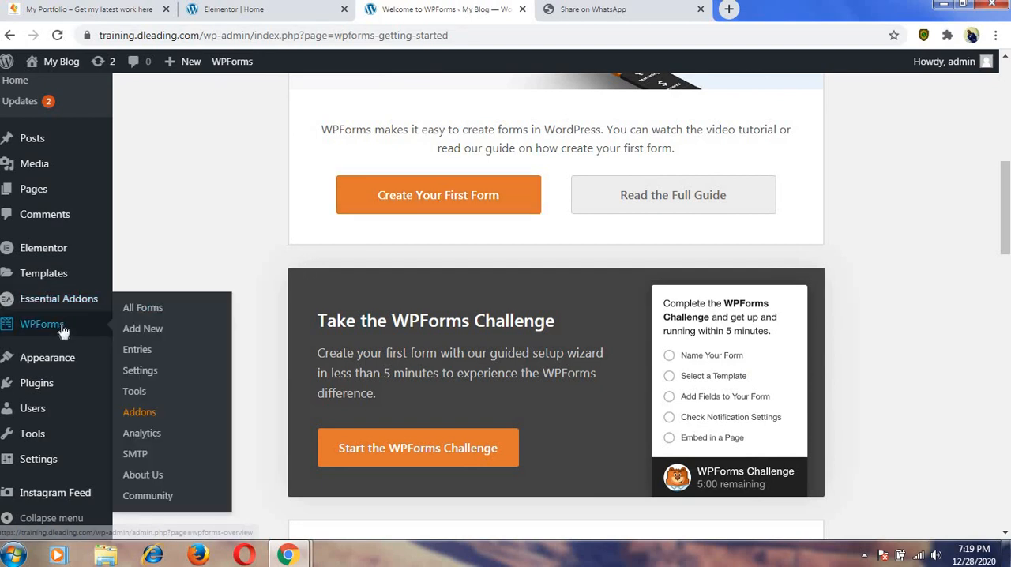
pyautogui.click(138, 328)
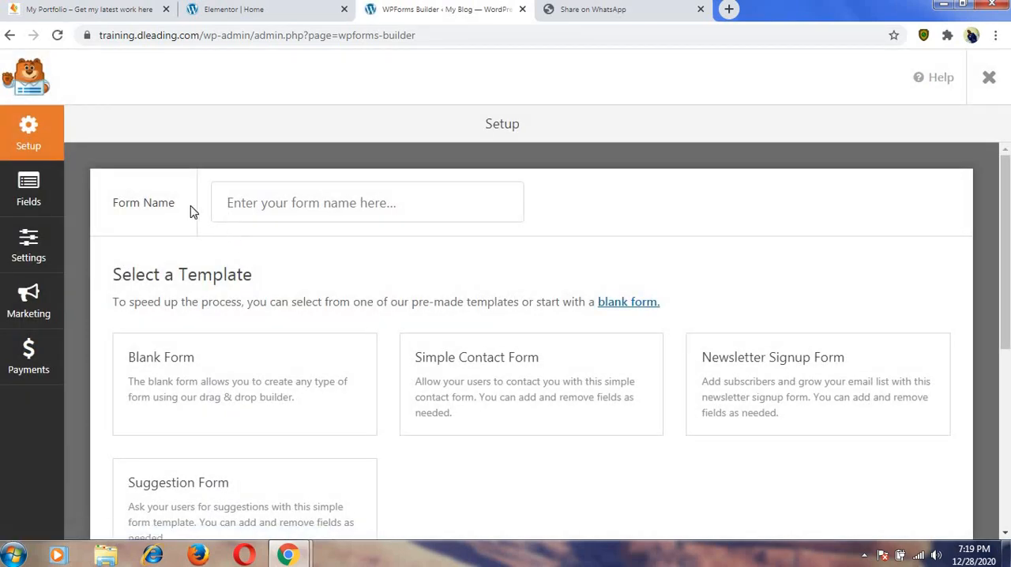
pyautogui.click(264, 204)
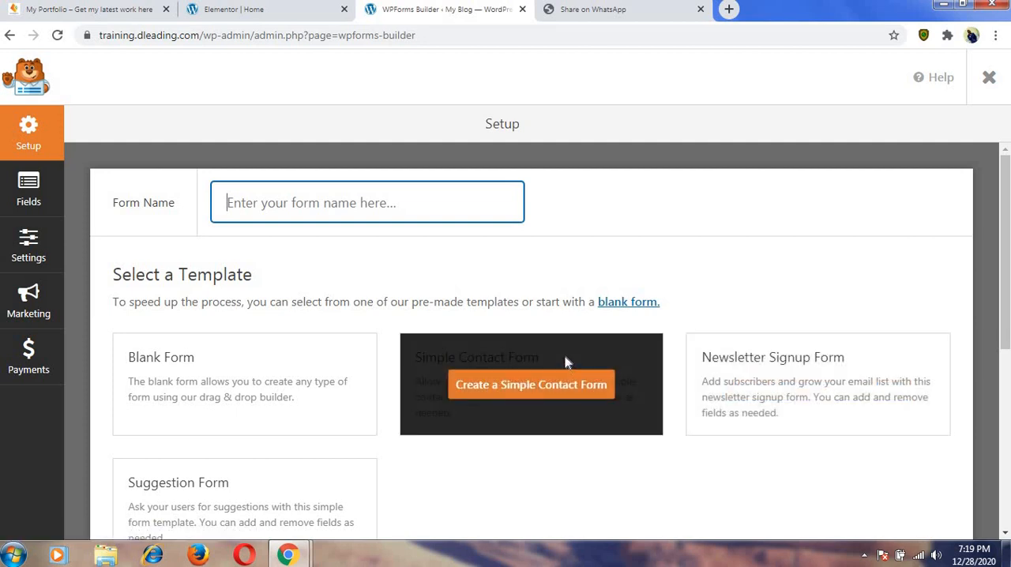
pyautogui.click(566, 357)
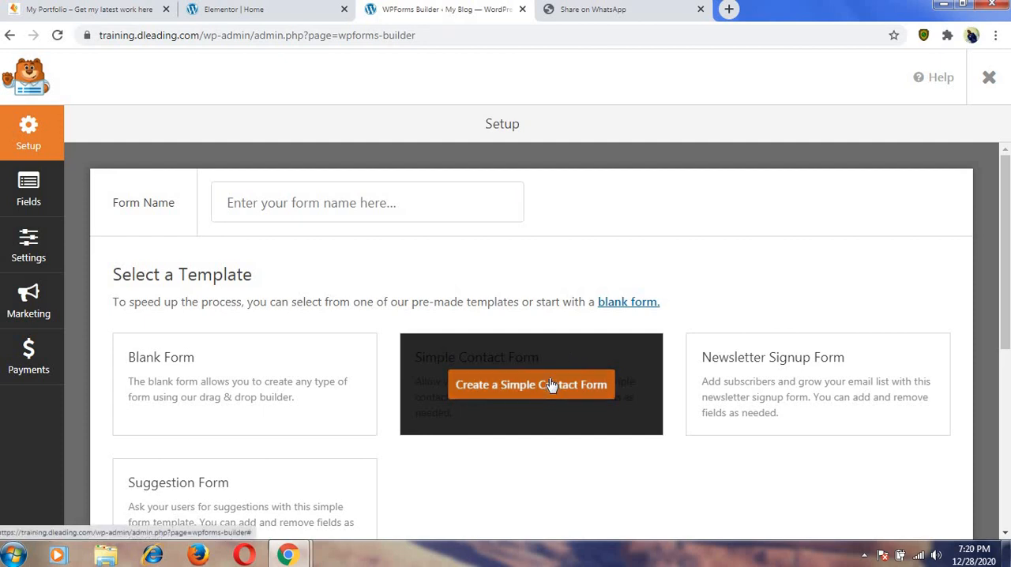
pyautogui.click(550, 384)
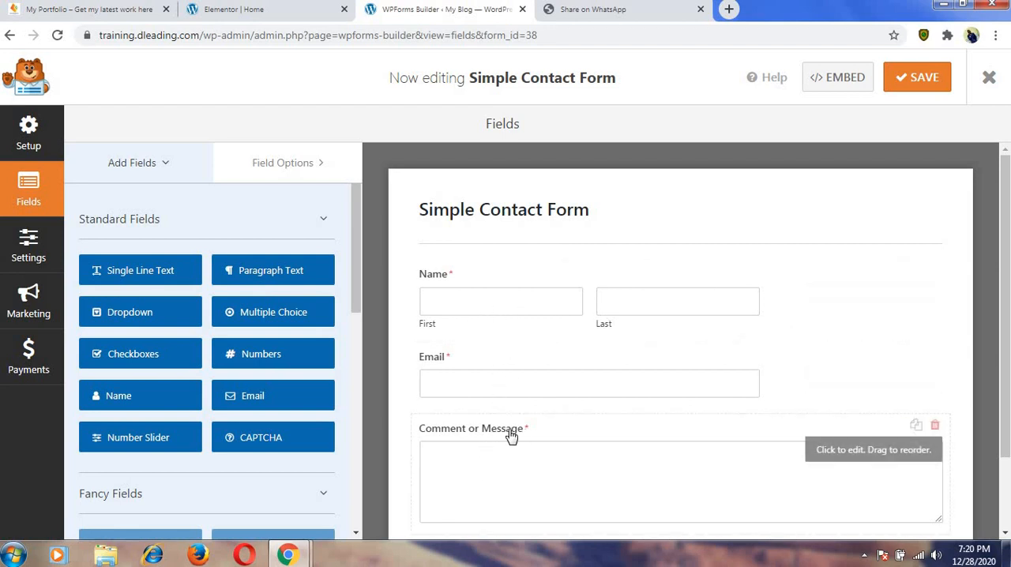
# Add a Numbers field to the contact form, keep only one copy, and place it between Name and Email.
pyautogui.scroll(-1, 510, 430)
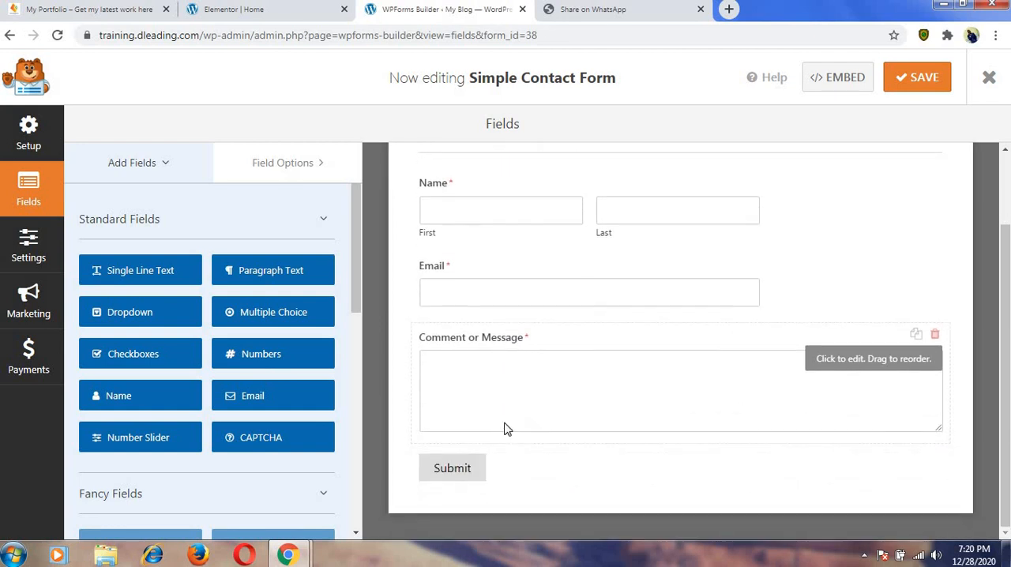
pyautogui.doubleClick(261, 356)
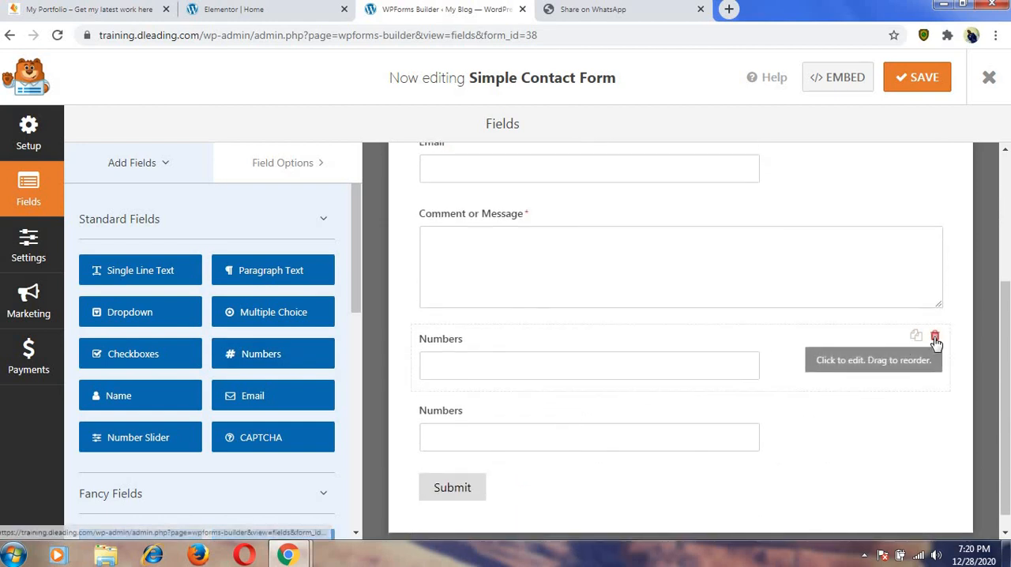
pyautogui.click(935, 338)
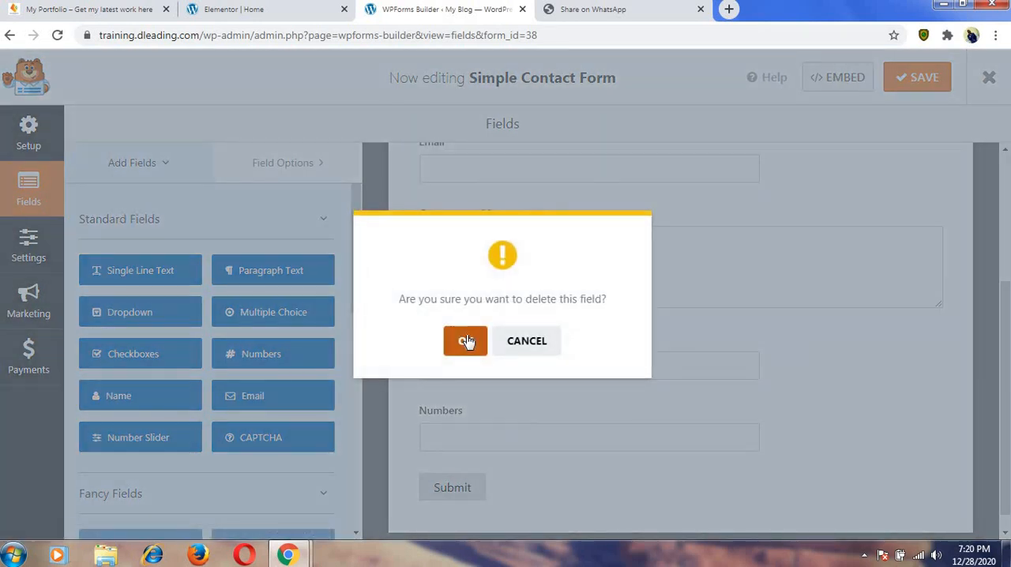
pyautogui.click(465, 340)
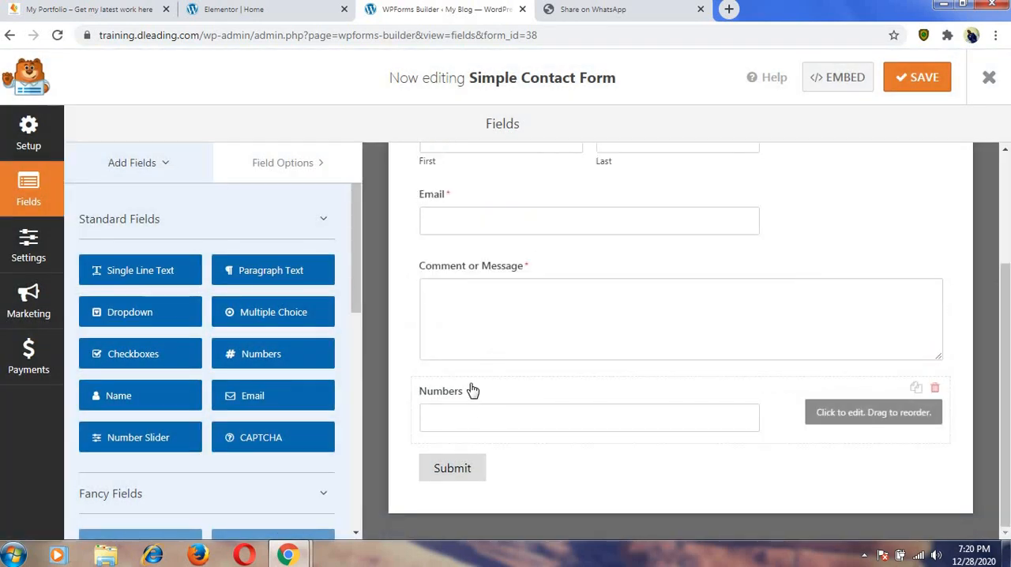
pyautogui.moveTo(463, 398); pyautogui.dragTo(467, 269)
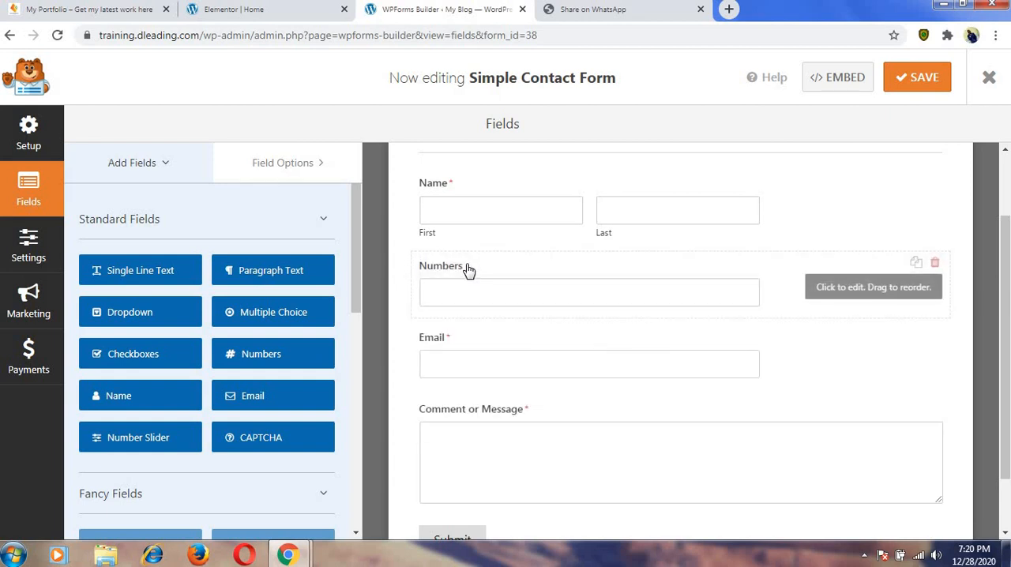
# Change the Numbers field's label to "Phone Numbers".
pyautogui.click(459, 271)
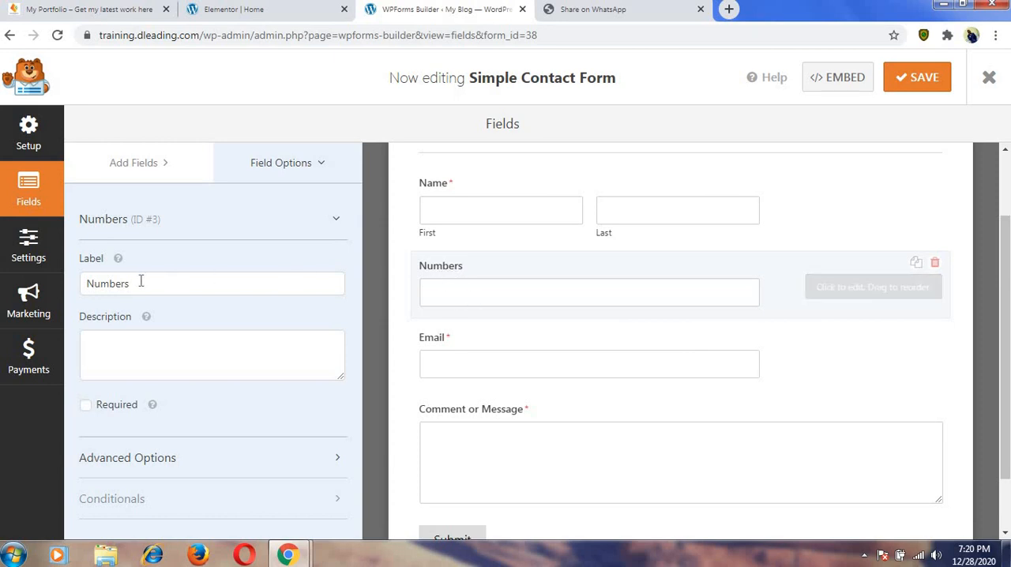
pyautogui.click(86, 283)
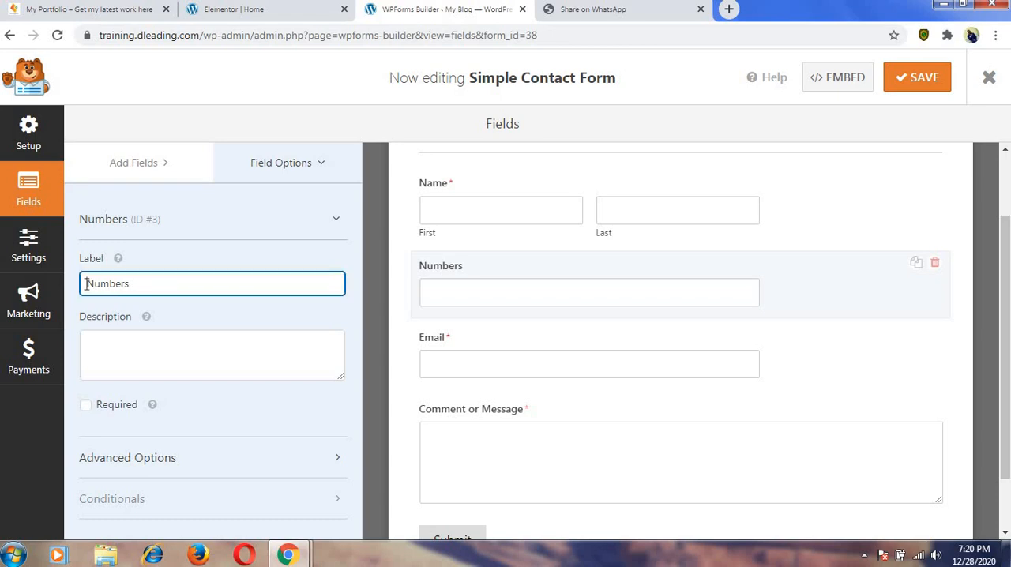
pyautogui.write('Phone')
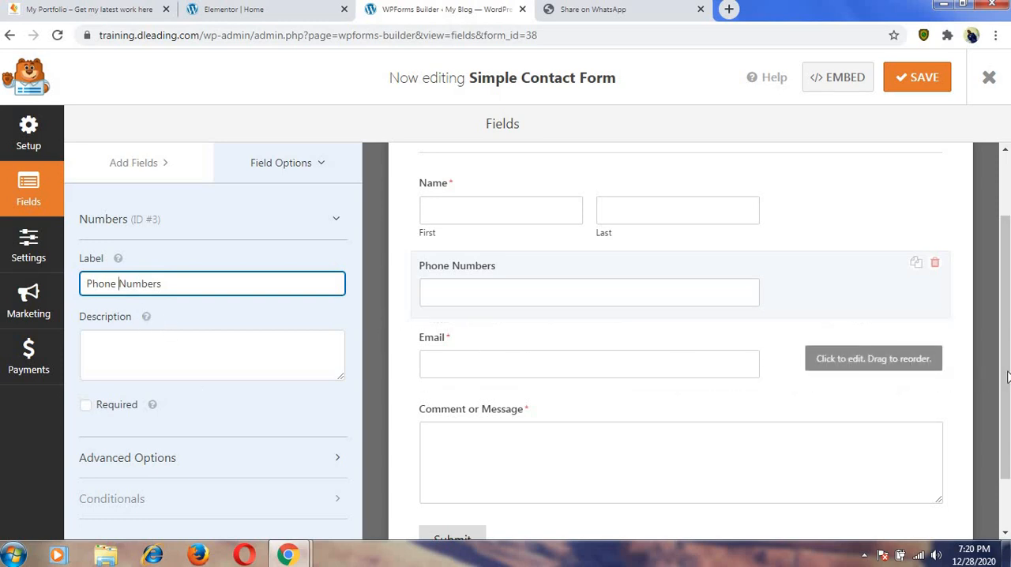
# Shorten the label of the "Comment or Message" field to "Message".
pyautogui.scroll(-1, 1007, 375)
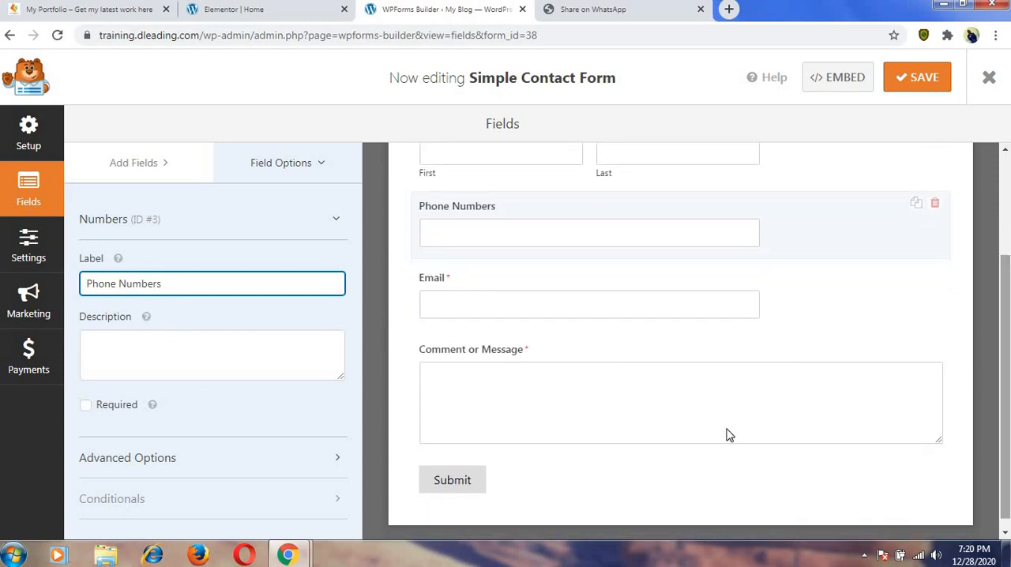
pyautogui.click(494, 358)
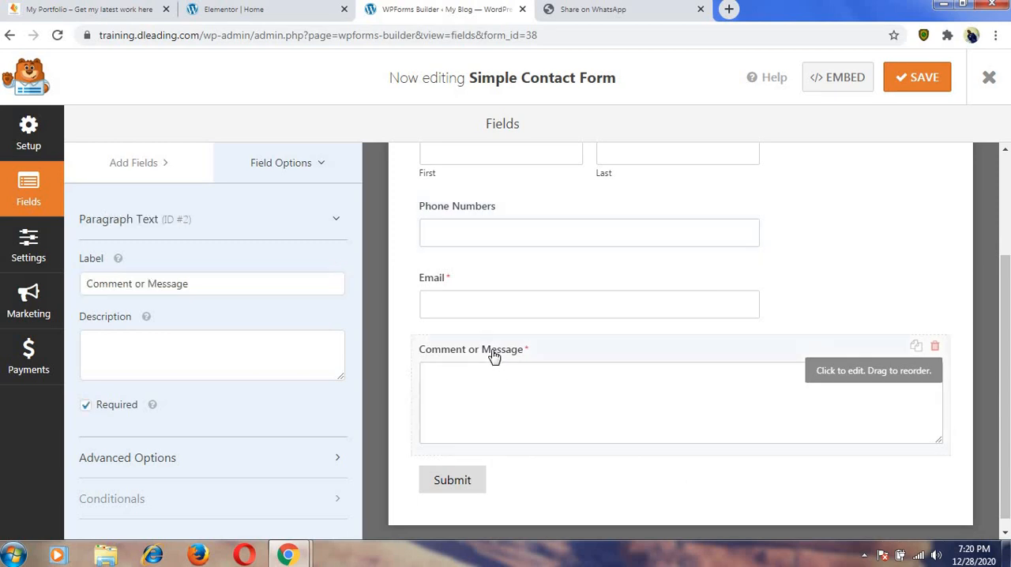
pyautogui.click(148, 283)
pyautogui.press('BackSpace')
pyautogui.press('BackSpace')
pyautogui.press('BackSpace')
pyautogui.press('BackSpace')
pyautogui.press('BackSpace')
pyautogui.press('BackSpace')
pyautogui.press('BackSpace')
pyautogui.press('BackSpace')
pyautogui.press('BackSpace')
pyautogui.press('BackSpace')
pyautogui.press('BackSpace')
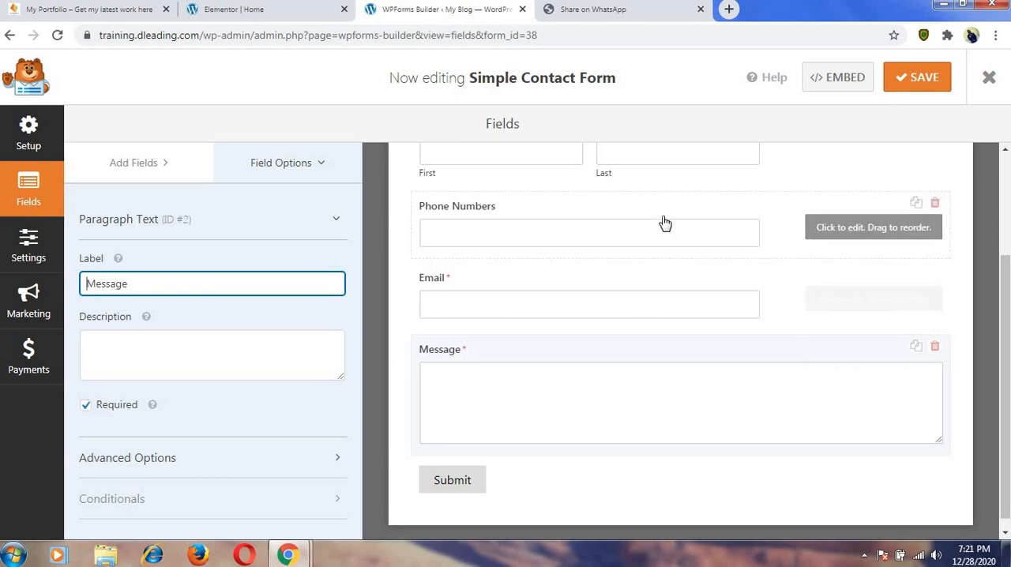
# Set the Name field's size to Large in its advanced options.
pyautogui.scroll(1, 668, 225)
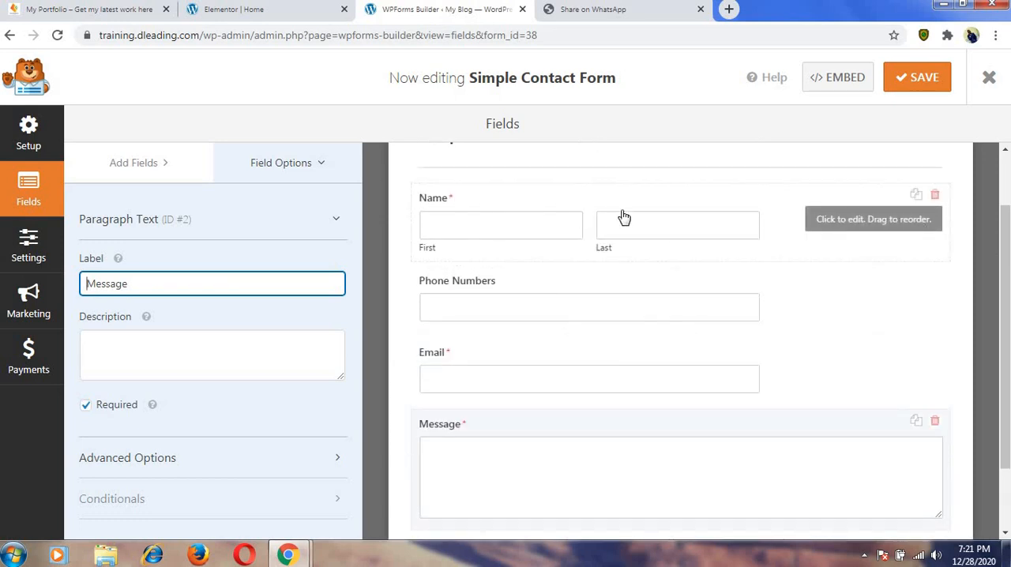
pyautogui.click(661, 237)
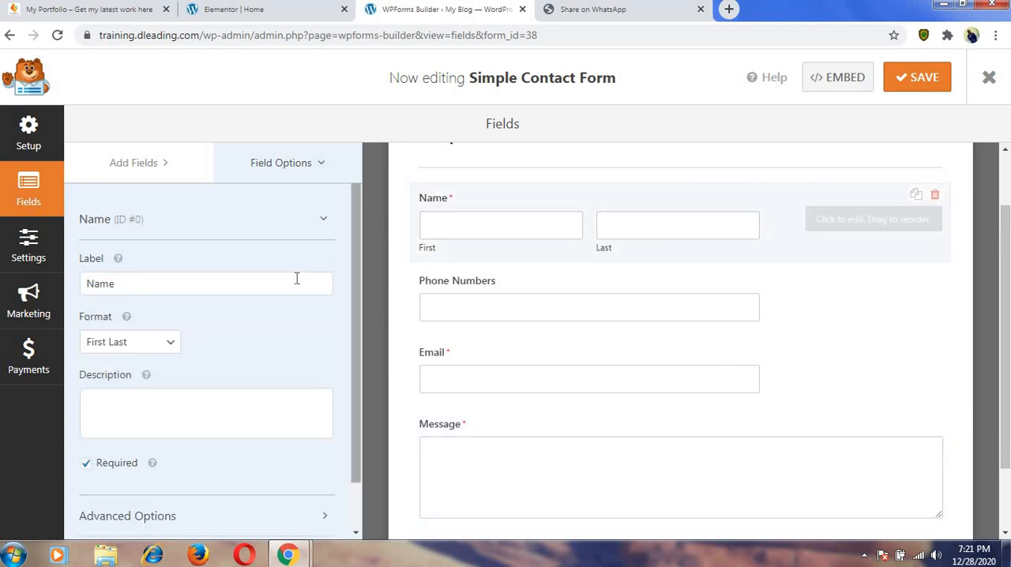
pyautogui.scroll(-1, 294, 280)
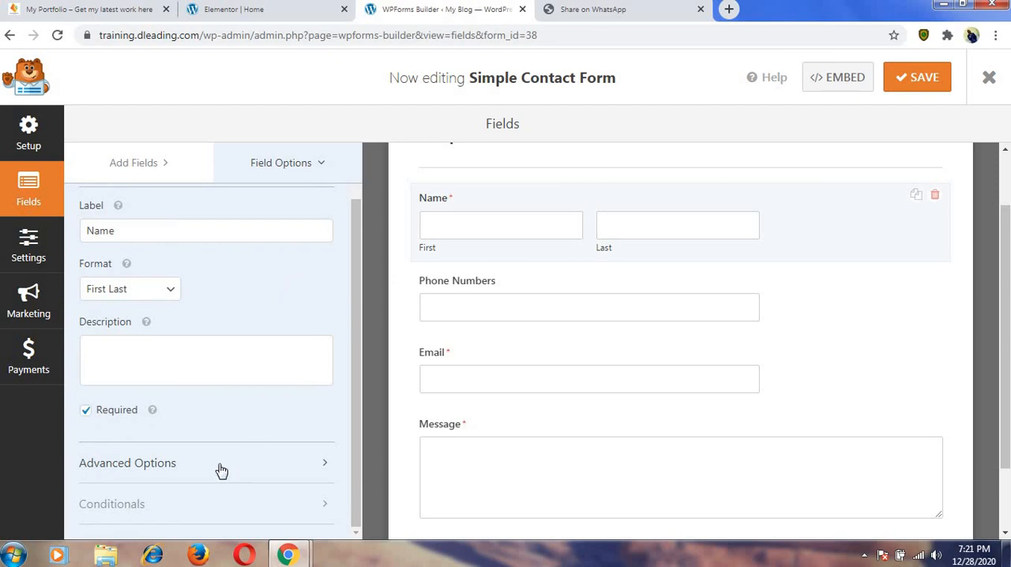
pyautogui.click(172, 468)
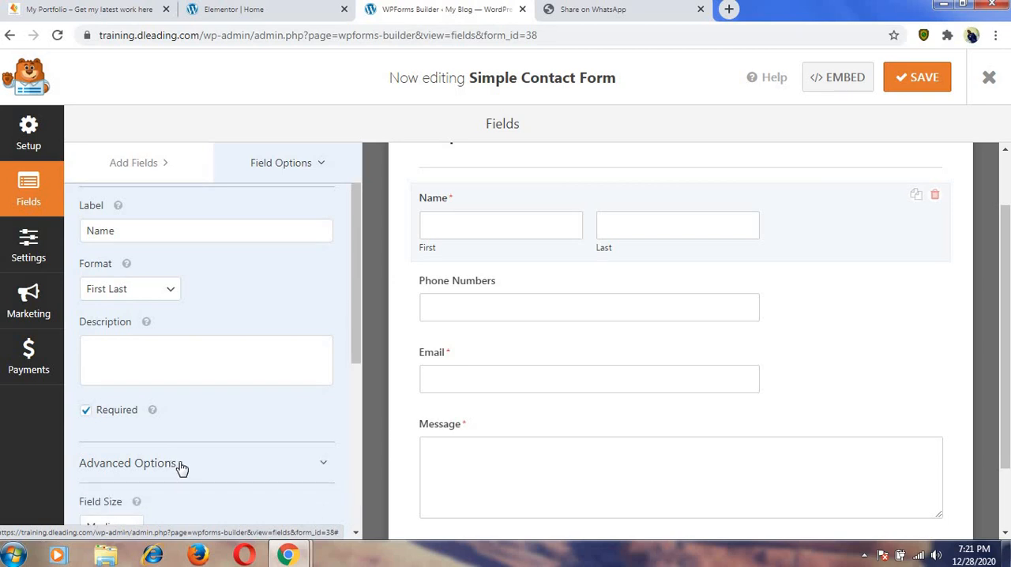
pyautogui.scroll(-3, 181, 469)
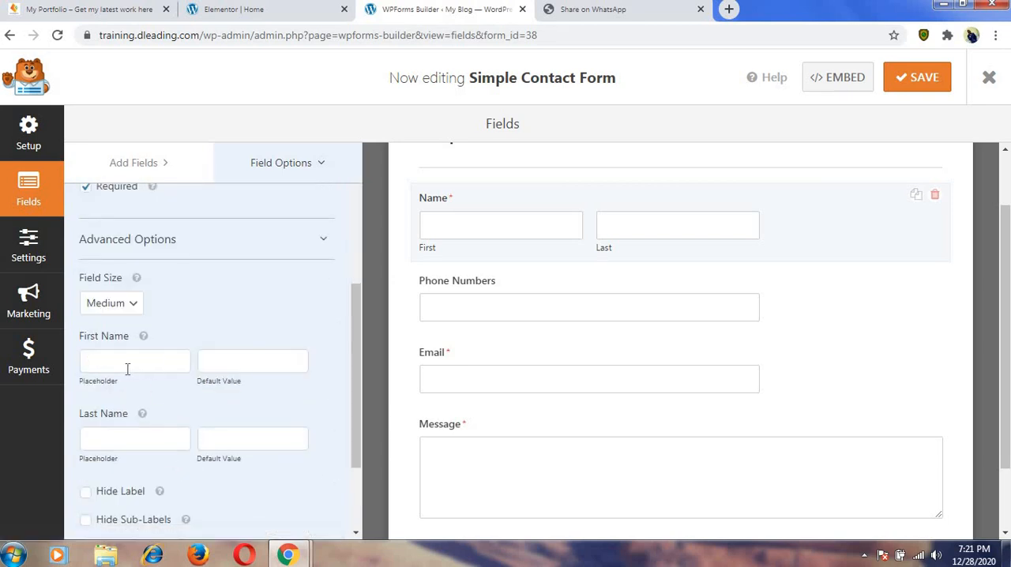
pyautogui.click(134, 308)
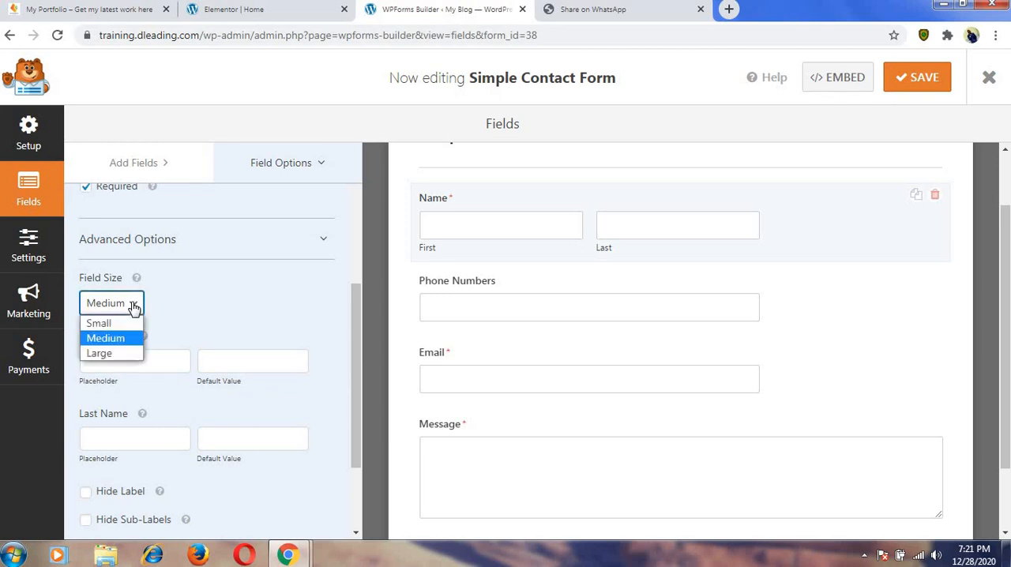
pyautogui.click(114, 354)
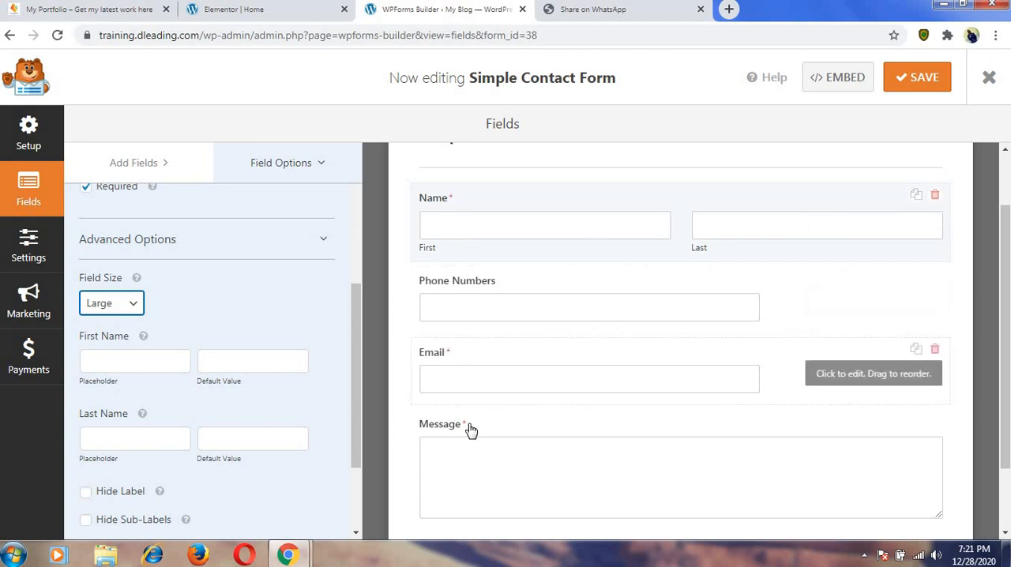
# Make the Phone Numbers field required and set its field size to Large.
pyautogui.click(492, 283)
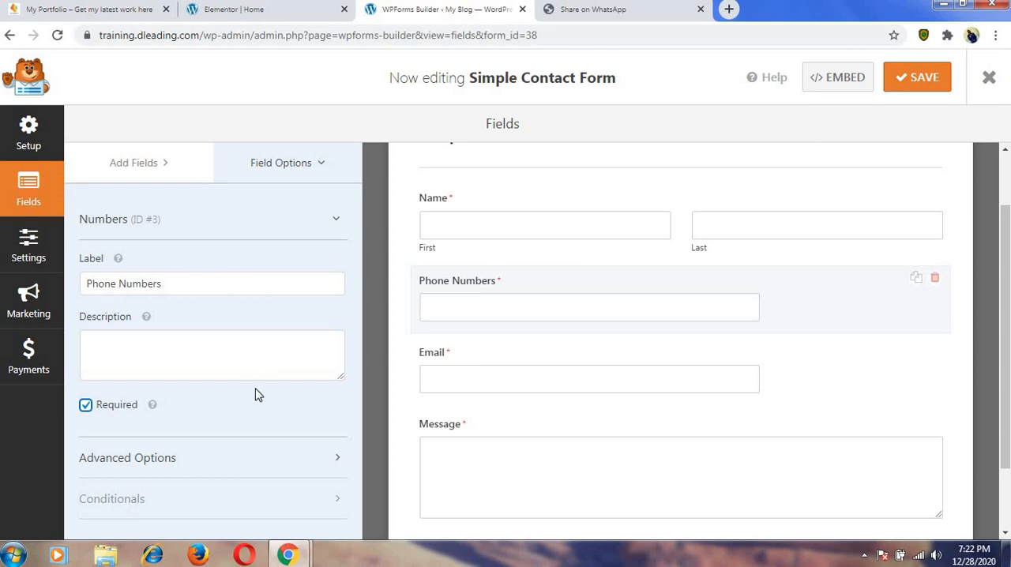
pyautogui.click(195, 464)
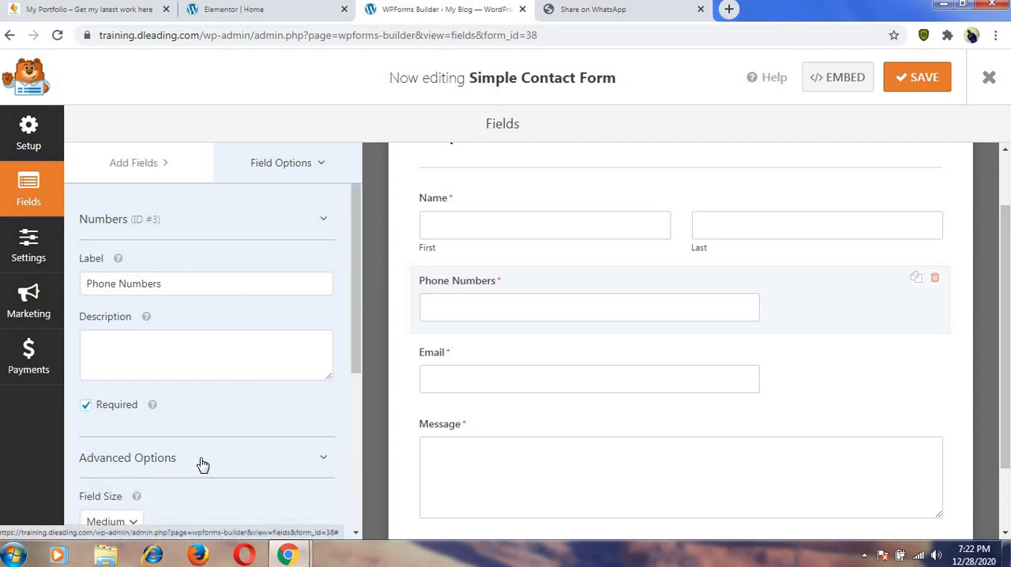
pyautogui.scroll(-2, 198, 466)
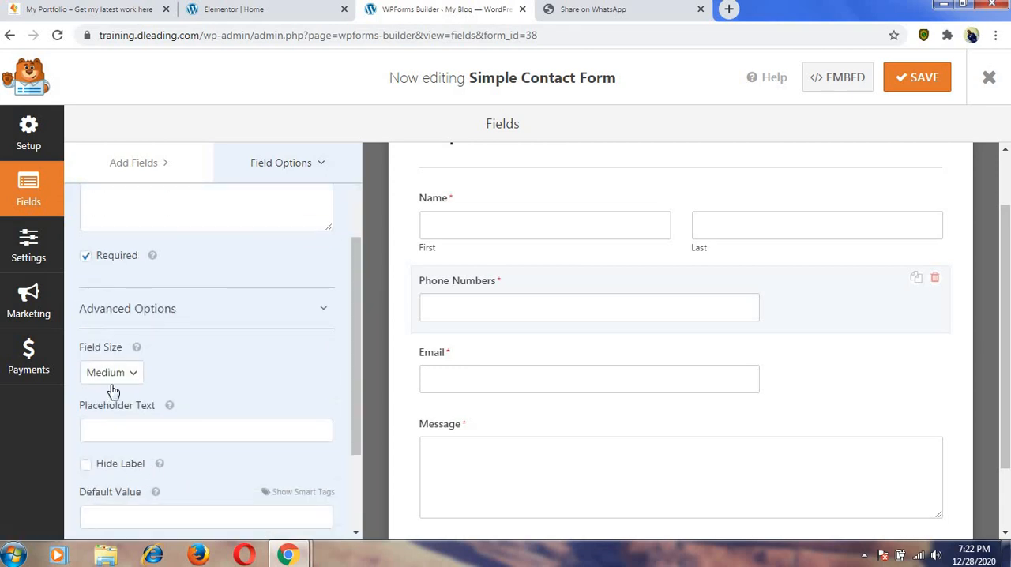
pyautogui.click(113, 383)
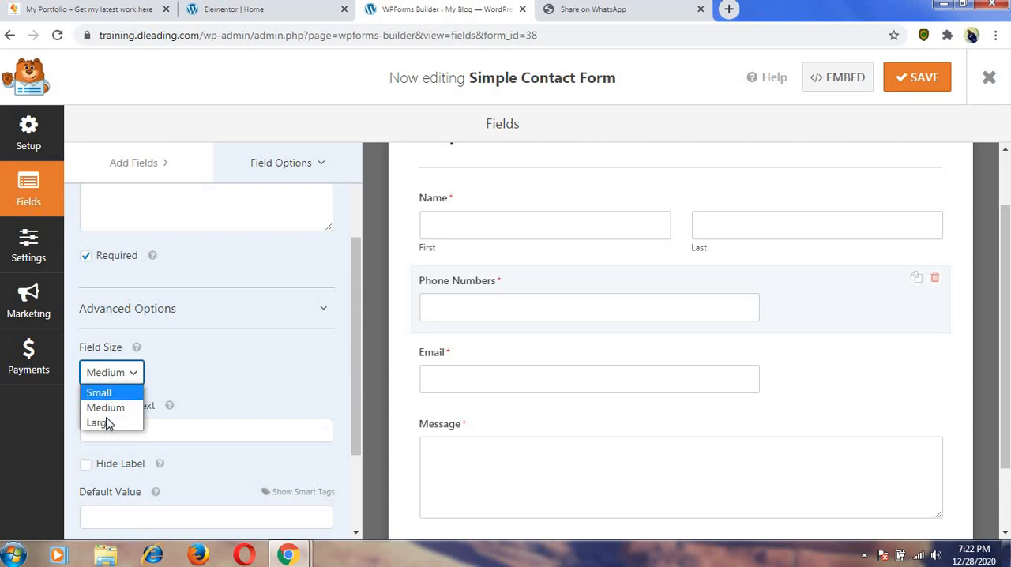
pyautogui.click(106, 418)
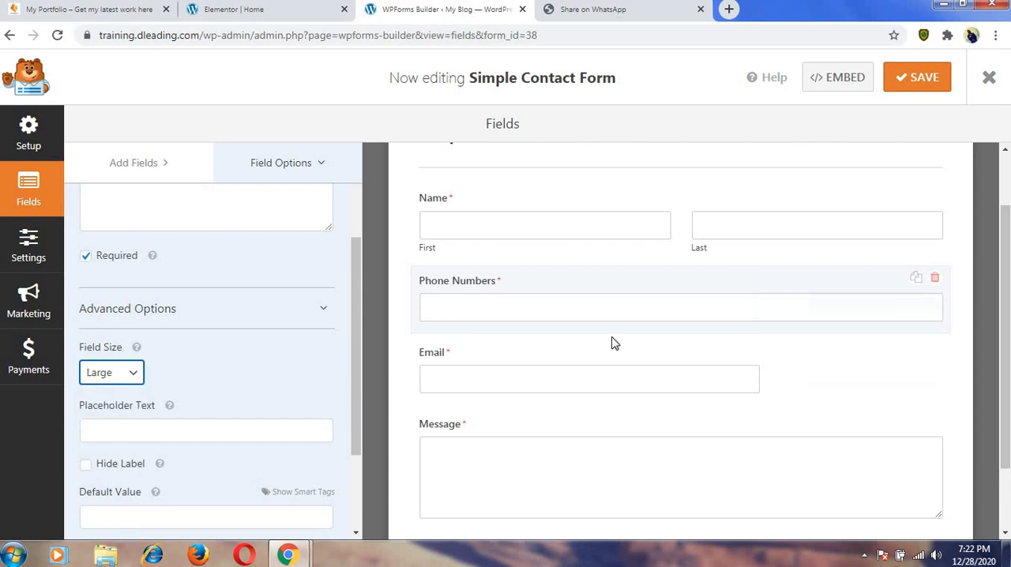
# Set the Email field's size to Large in its advanced options.
pyautogui.click(427, 359)
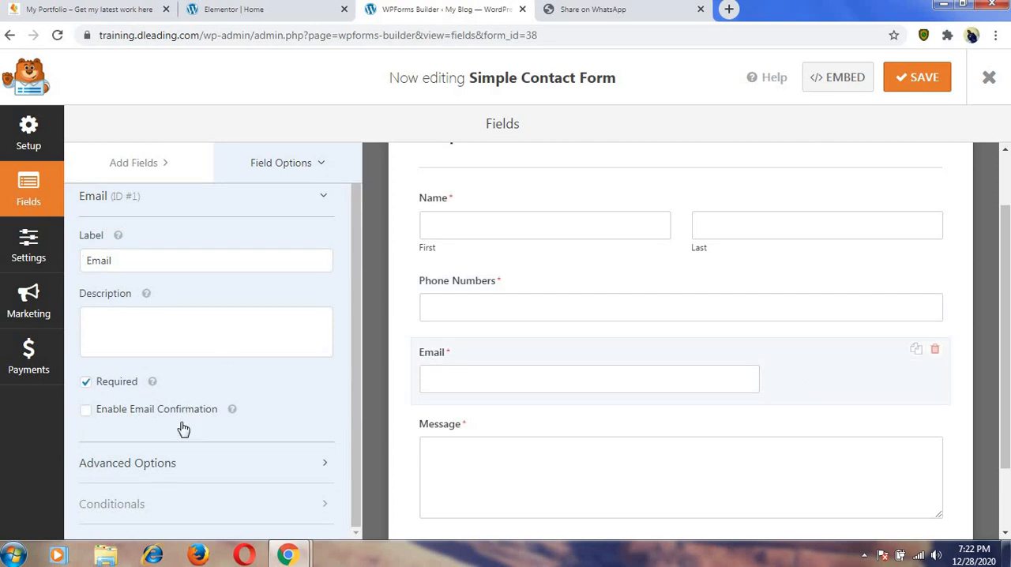
pyautogui.click(172, 470)
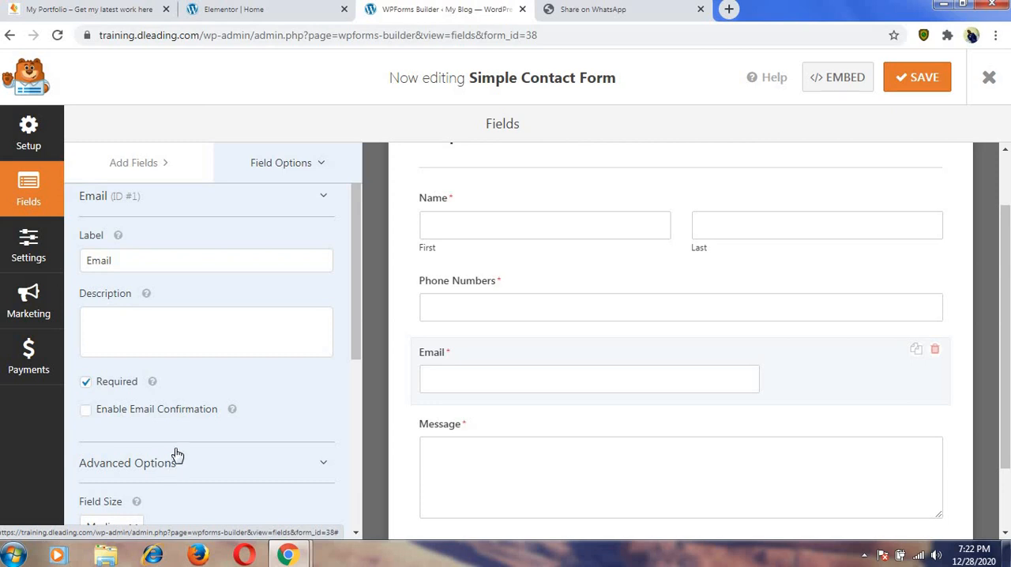
pyautogui.scroll(-2, 198, 429)
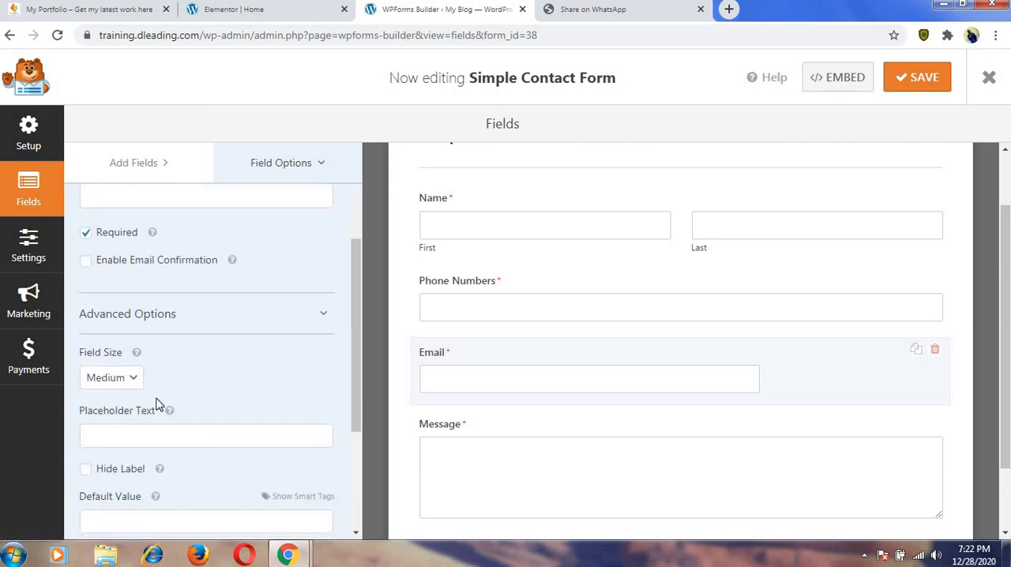
pyautogui.click(130, 378)
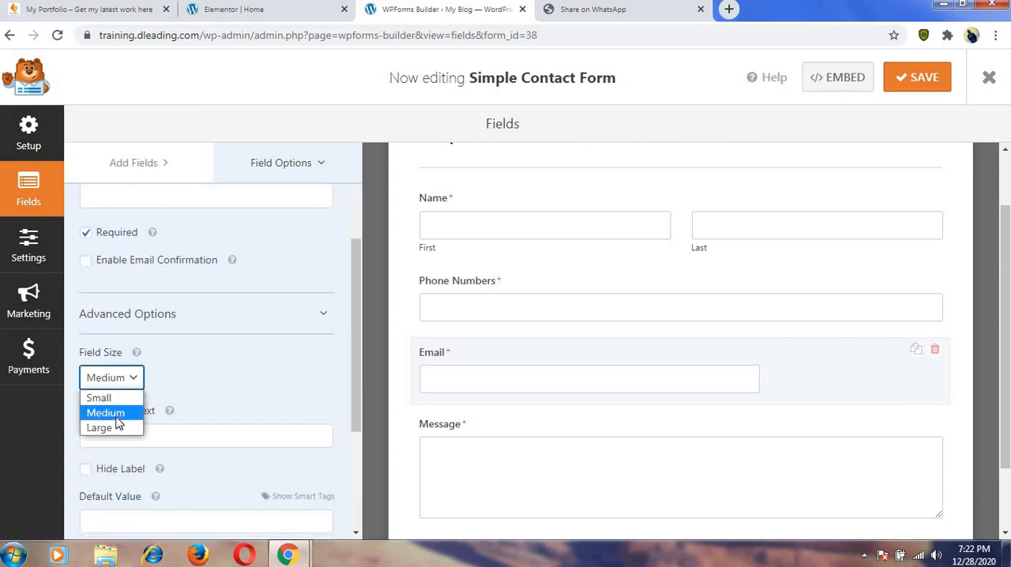
pyautogui.click(115, 427)
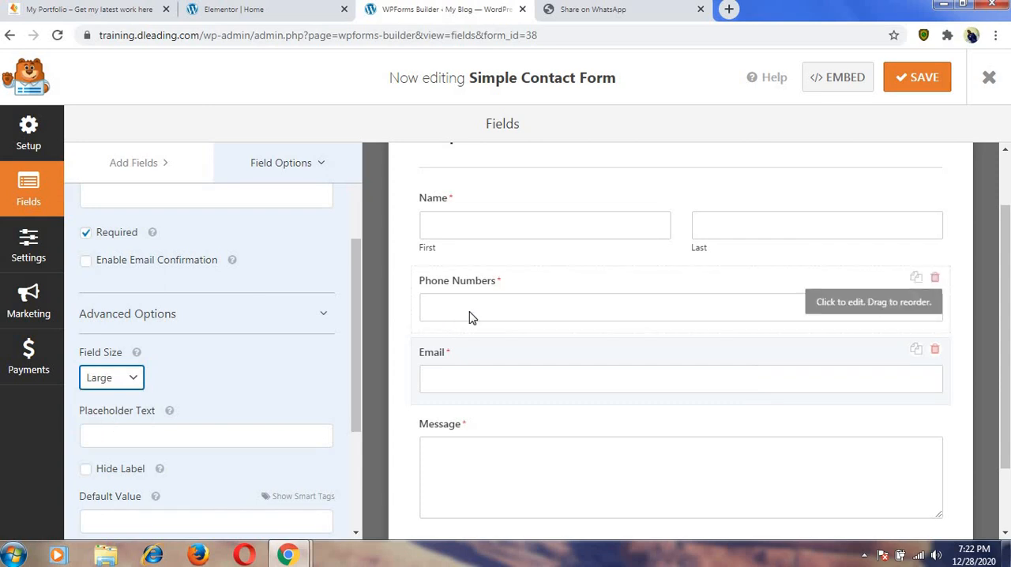
pyautogui.scroll(1, 577, 295)
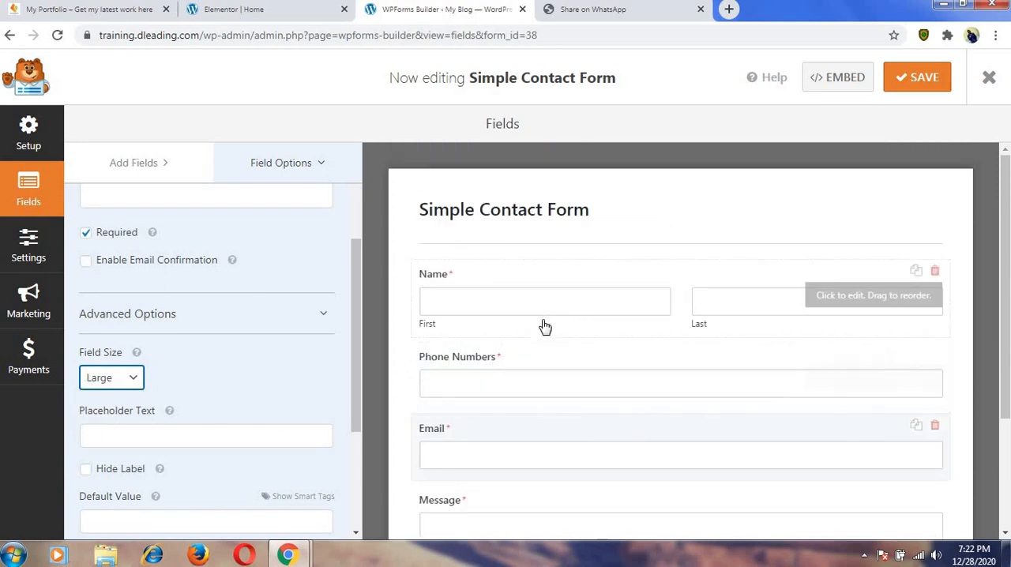
pyautogui.scroll(-2, 542, 325)
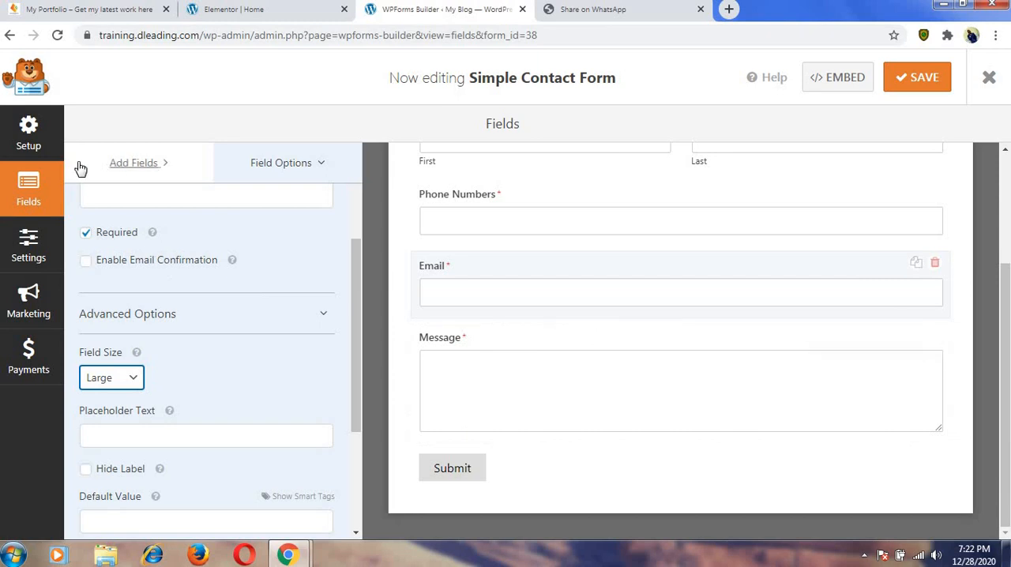
# Replace the form name in the form's general settings with the site owner's name.
pyautogui.click(28, 246)
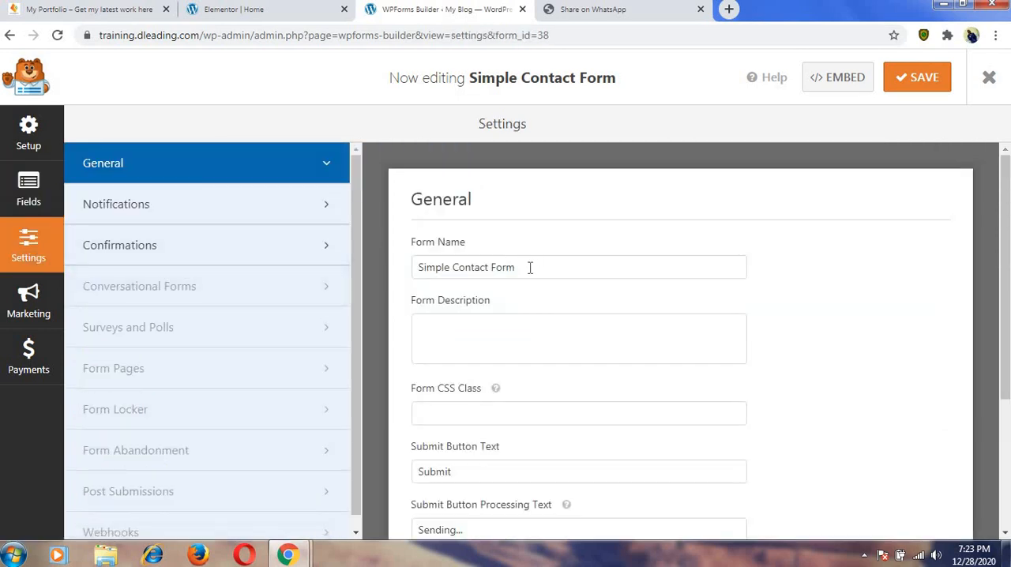
pyautogui.moveTo(524, 267); pyautogui.dragTo(413, 266)
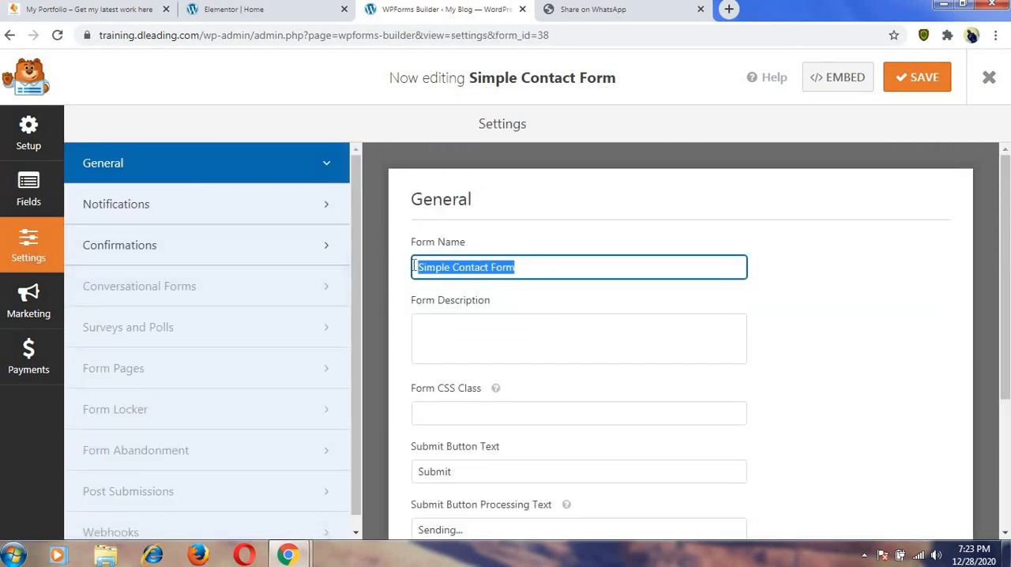
pyautogui.write('adeda')
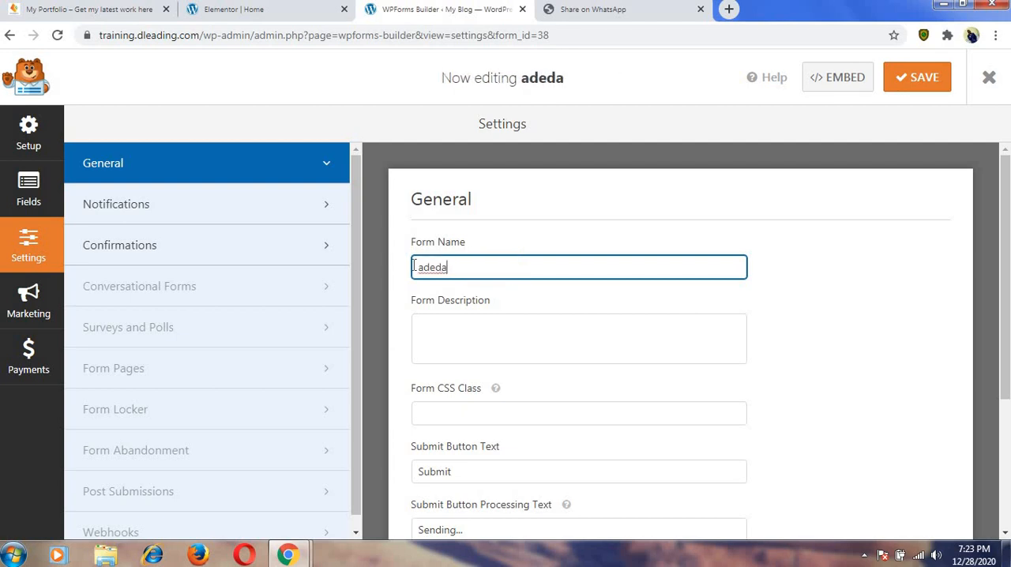
pyautogui.press('BackSpace')
pyautogui.press('BackSpace')
pyautogui.press('BackSpace')
pyautogui.press('BackSpace')
pyautogui.press('BackSpace')
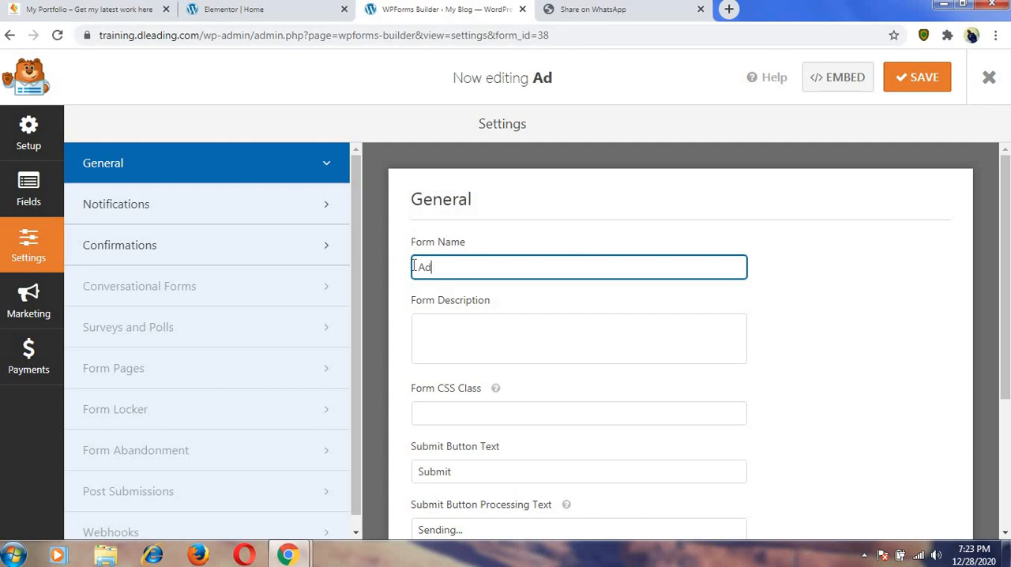
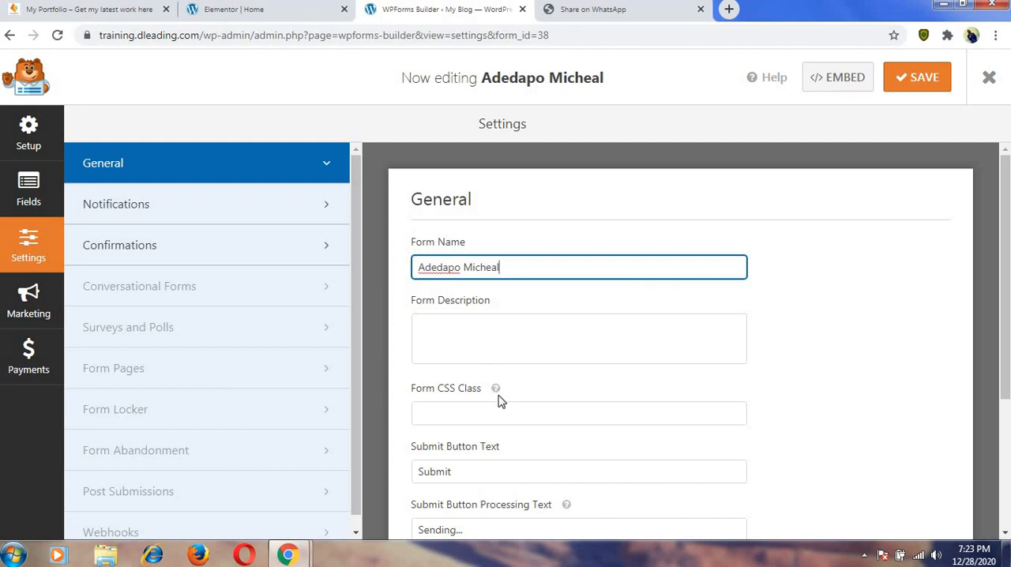
# Change the form's submit button text to "Send" in the general settings.
pyautogui.scroll(-1, 474, 407)
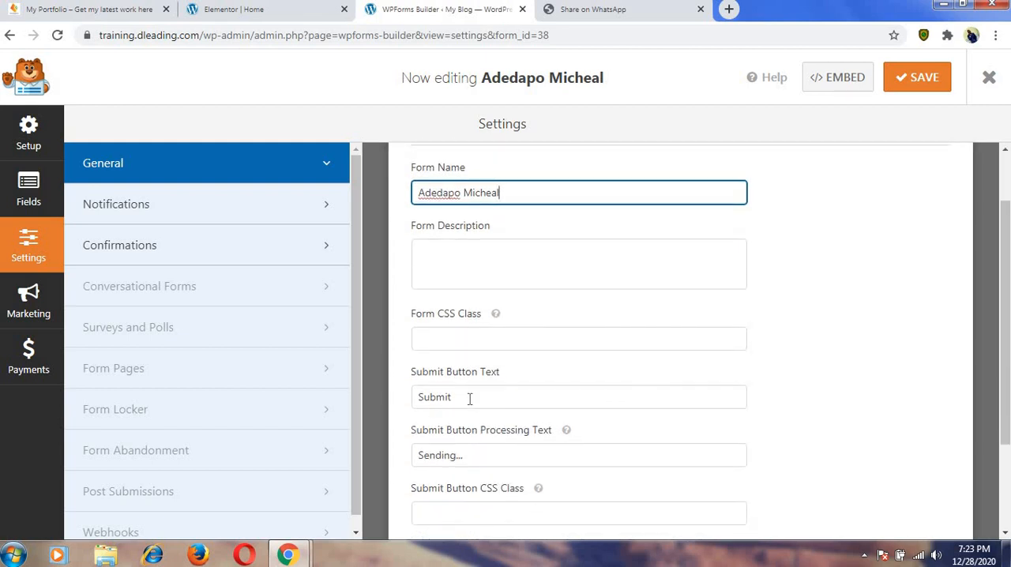
pyautogui.click(457, 398)
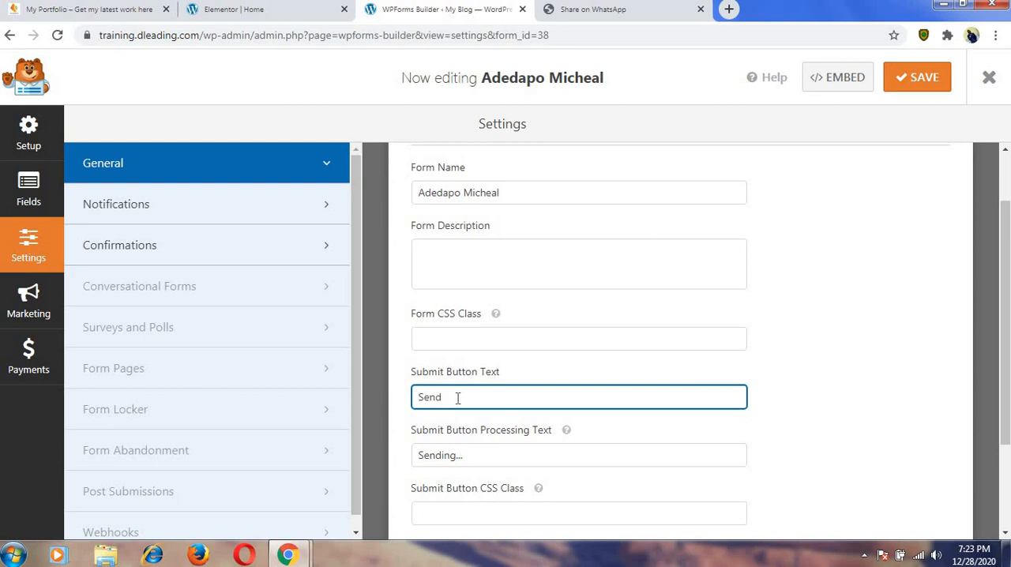
pyautogui.scroll(-2, 476, 417)
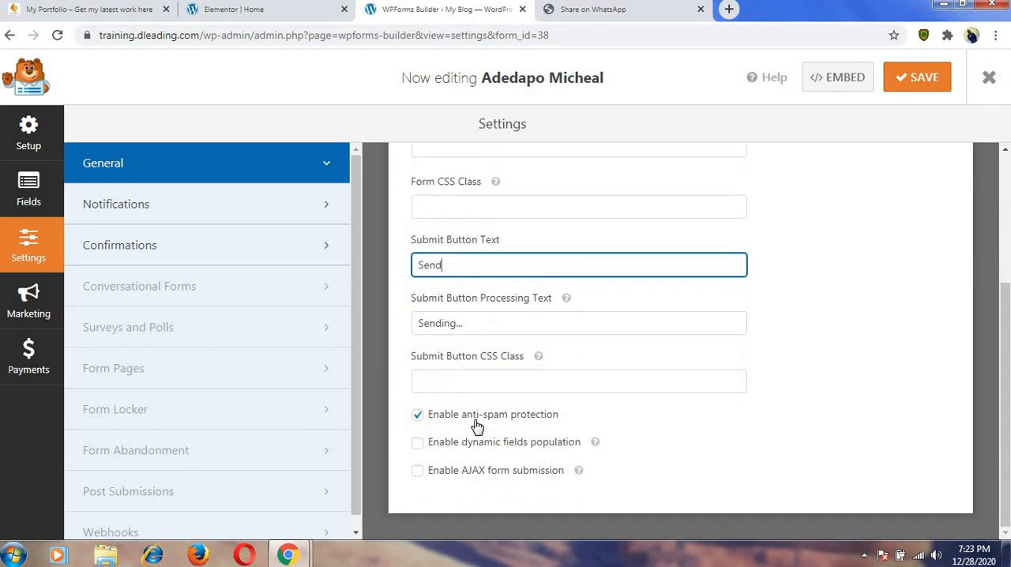
pyautogui.scroll(3, 496, 373)
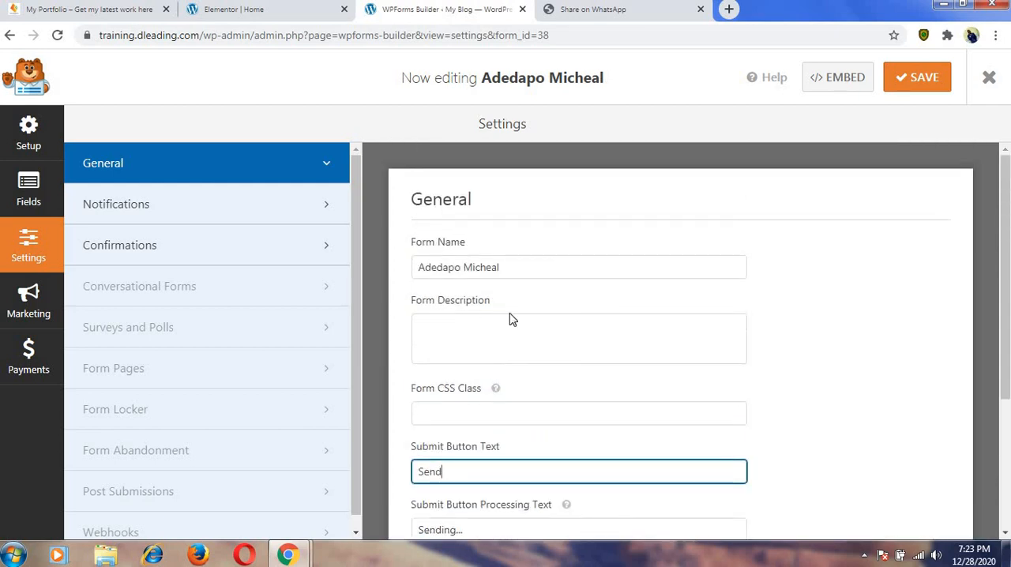
# Save the contact form and return to its field layout.
pyautogui.click(915, 77)
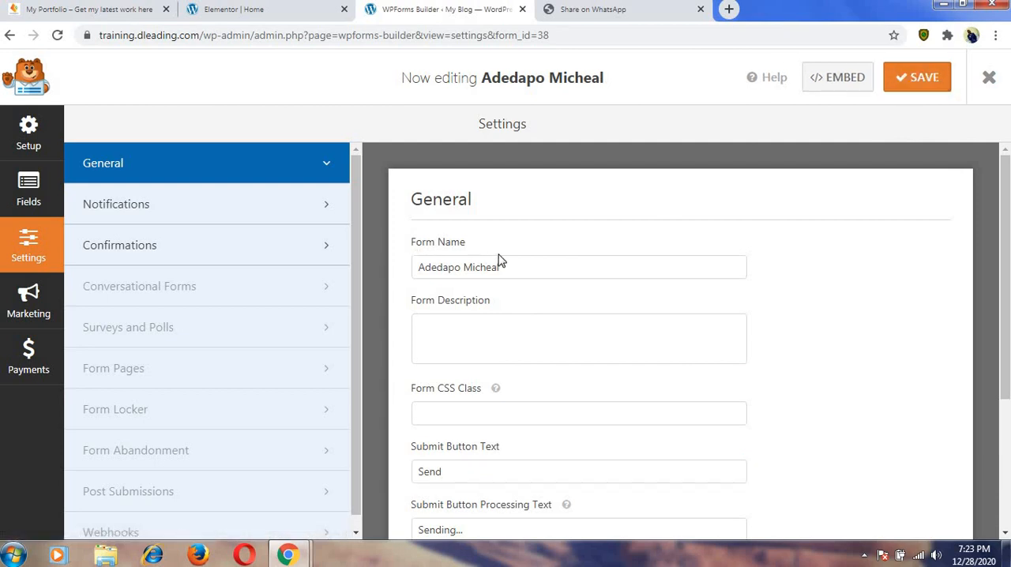
pyautogui.click(33, 142)
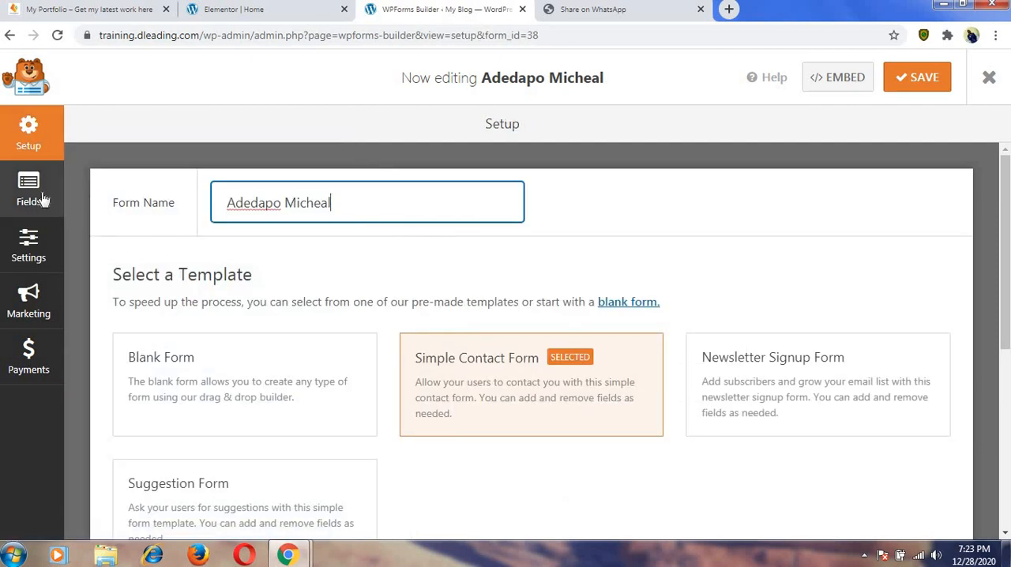
pyautogui.click(43, 200)
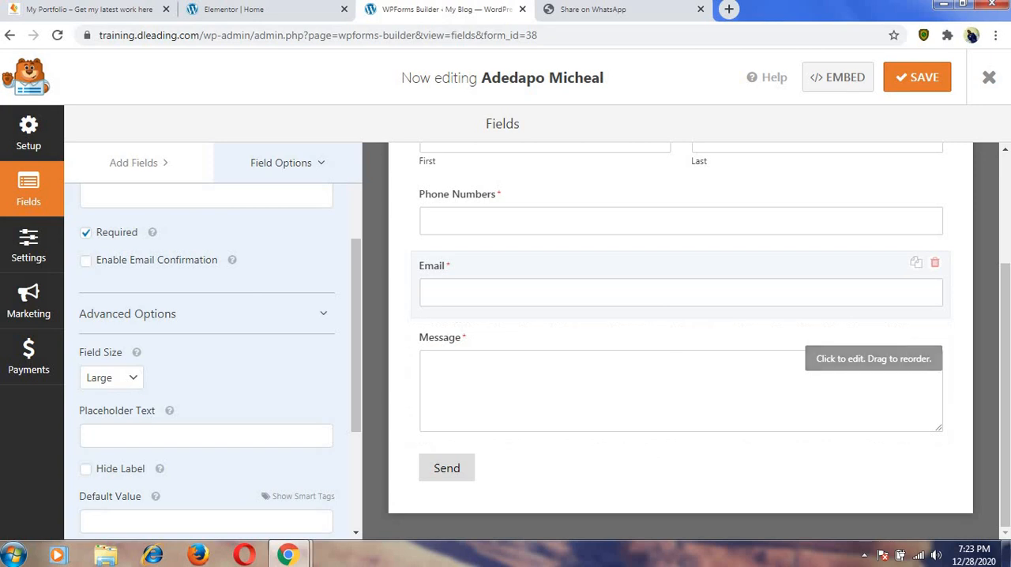
# Open the contact form's notification settings and bring the default notification's fields into view.
pyautogui.scroll(2, 1008, 288)
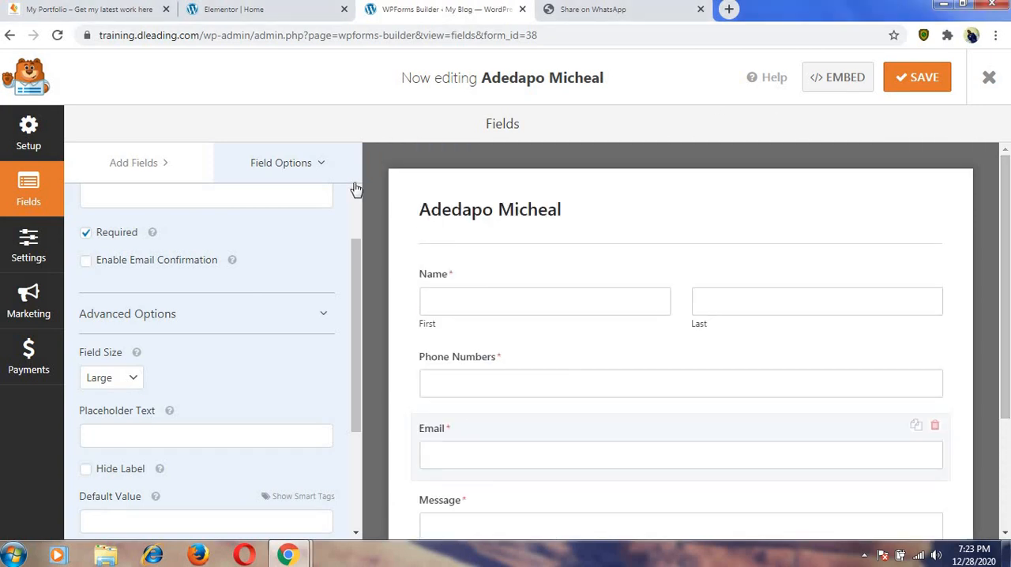
pyautogui.click(42, 252)
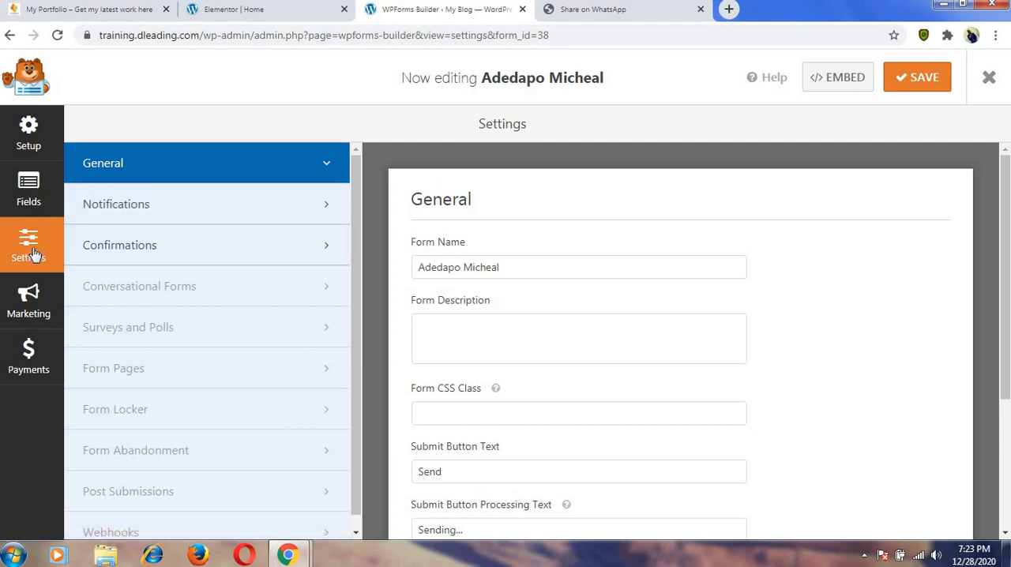
pyautogui.click(143, 206)
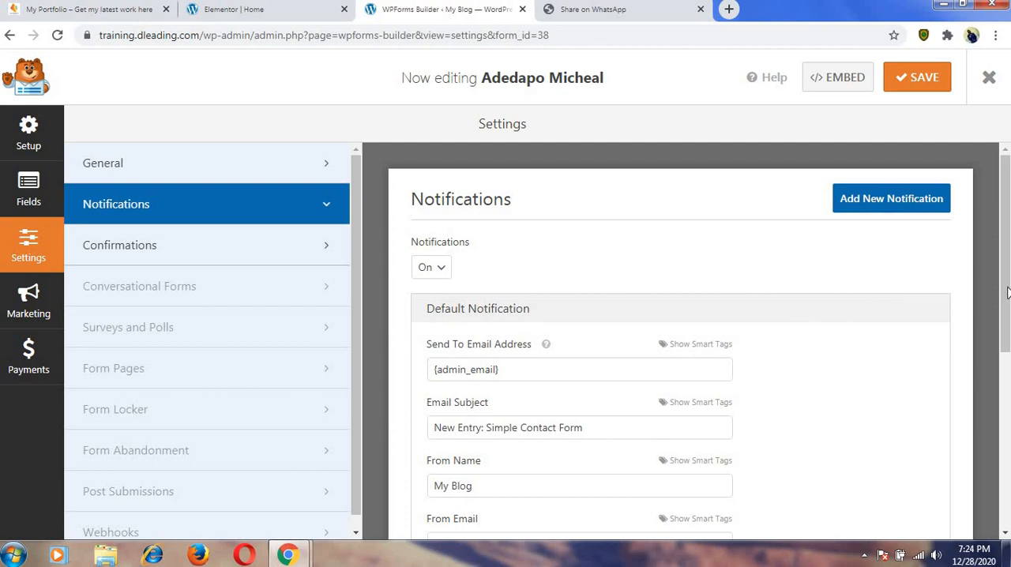
pyautogui.moveTo(1008, 292); pyautogui.dragTo(1007, 305)
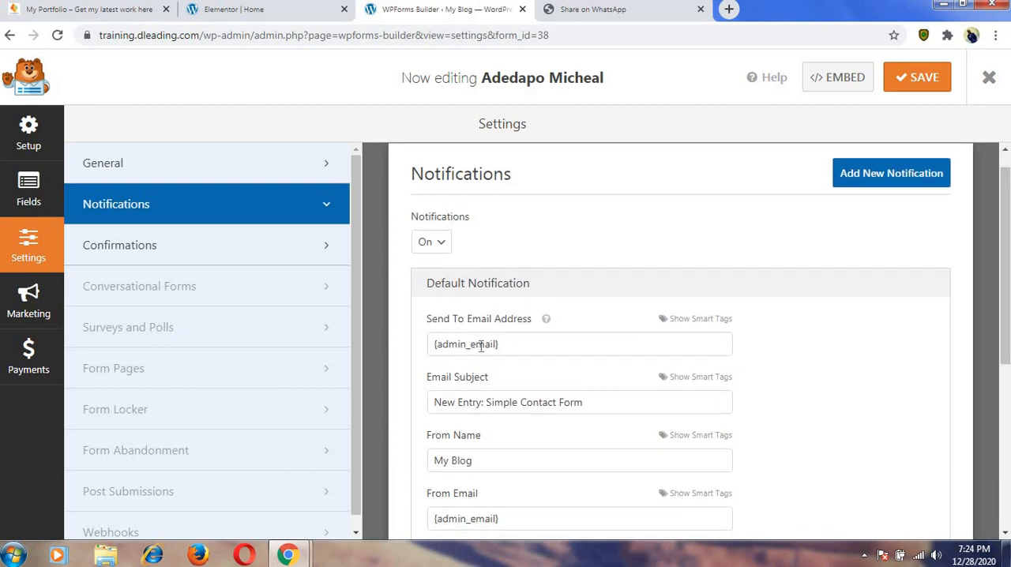
# Replace the default notification's Send To Email Address with the site owner's e-mail address.
pyautogui.moveTo(497, 344); pyautogui.dragTo(437, 343)
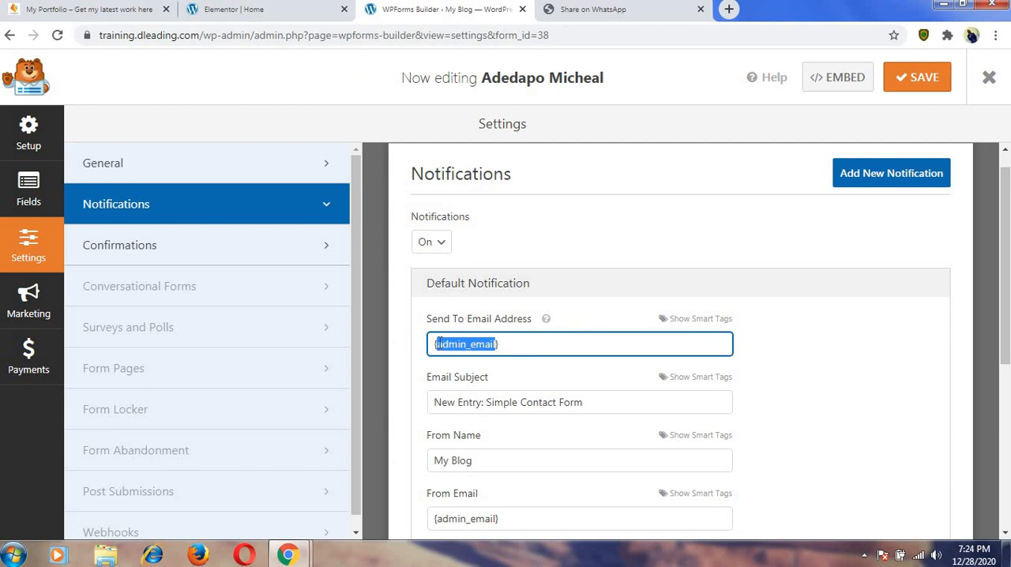
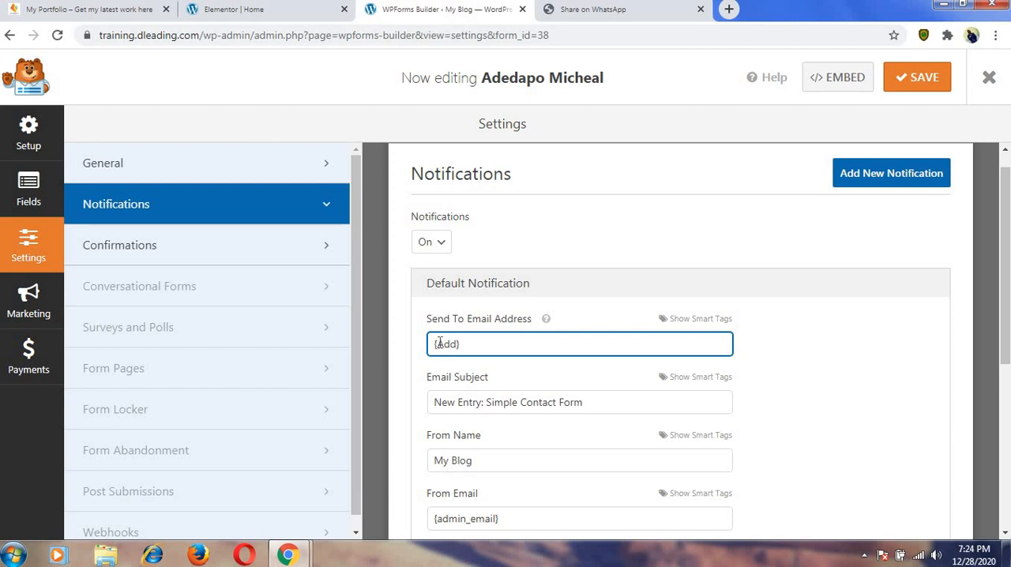
pyautogui.press('BackSpace')
pyautogui.press('BackSpace')
pyautogui.hotkey('ctrl', 'a')
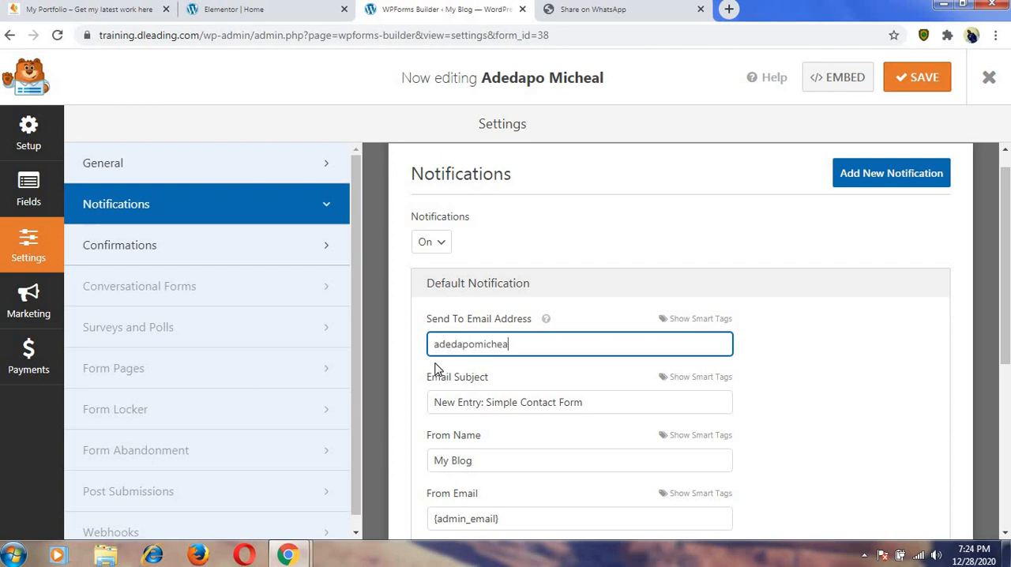
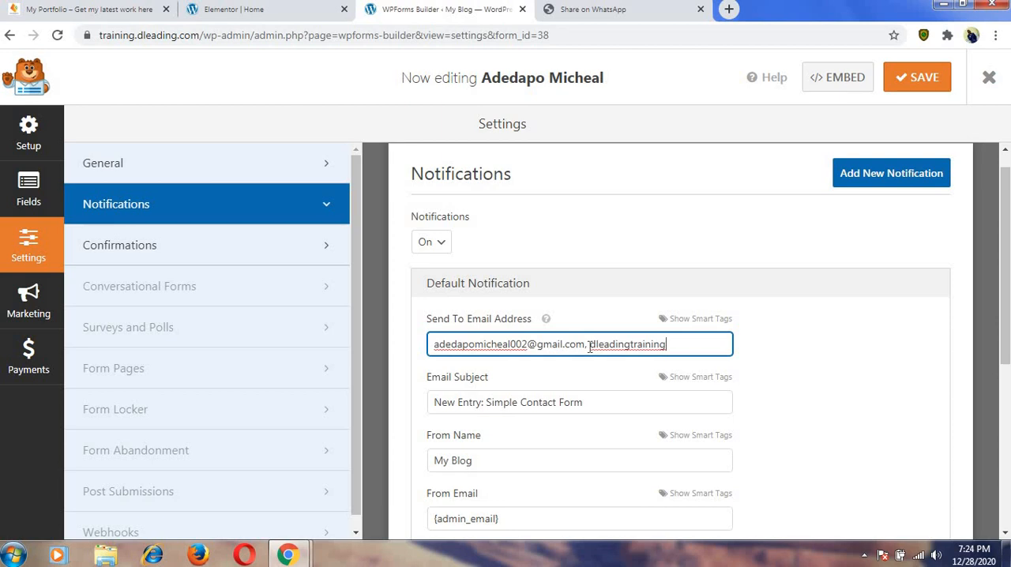
# Remove the second recipient address from the default notification, keep only the site owner's e-mail, and save the form.
pyautogui.write('@gmail.com')
pyautogui.moveTo(589, 345); pyautogui.dragTo(722, 347)
pyautogui.press('BackSpace')
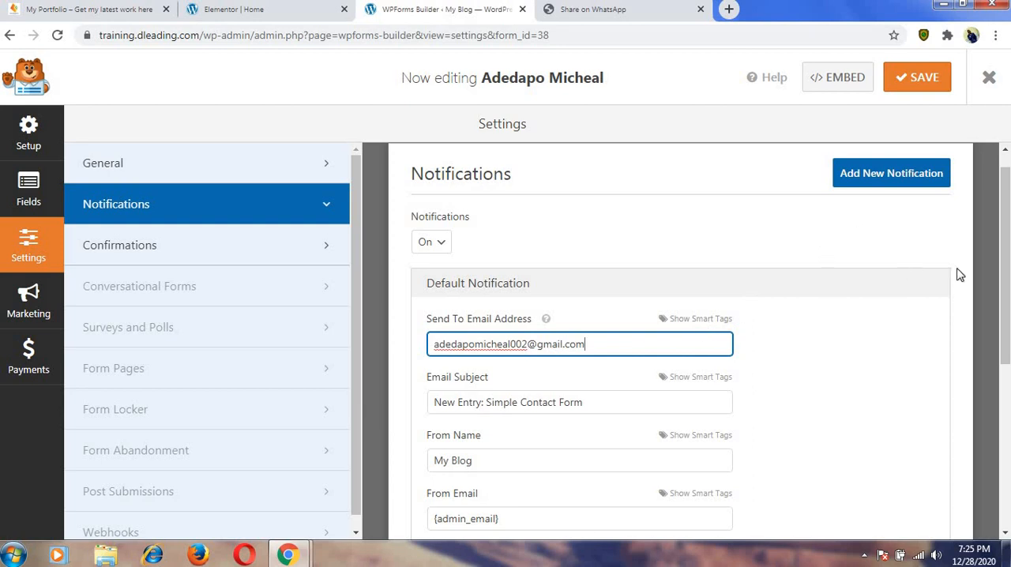
pyautogui.moveTo(1006, 312); pyautogui.dragTo(937, 208)
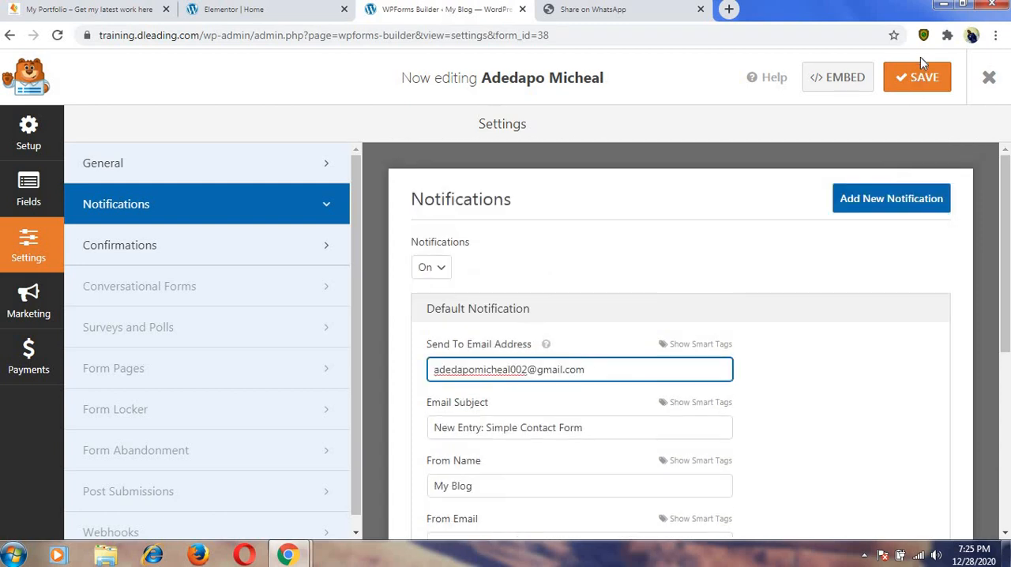
pyautogui.click(924, 83)
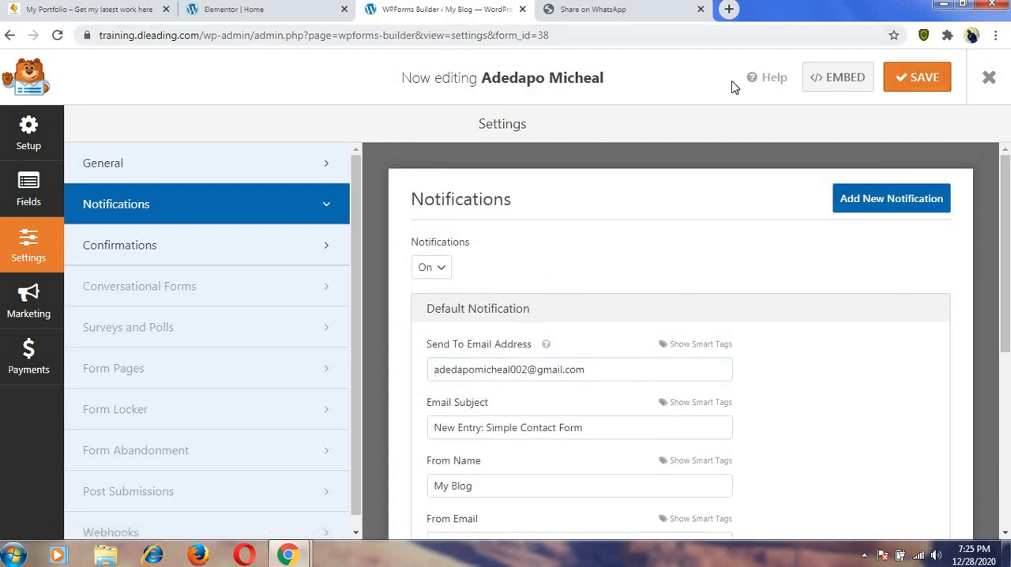
# Switch to the home page's Elementor editor and reload it to refresh the empty form area in the Contact section.
pyautogui.click(299, 16)
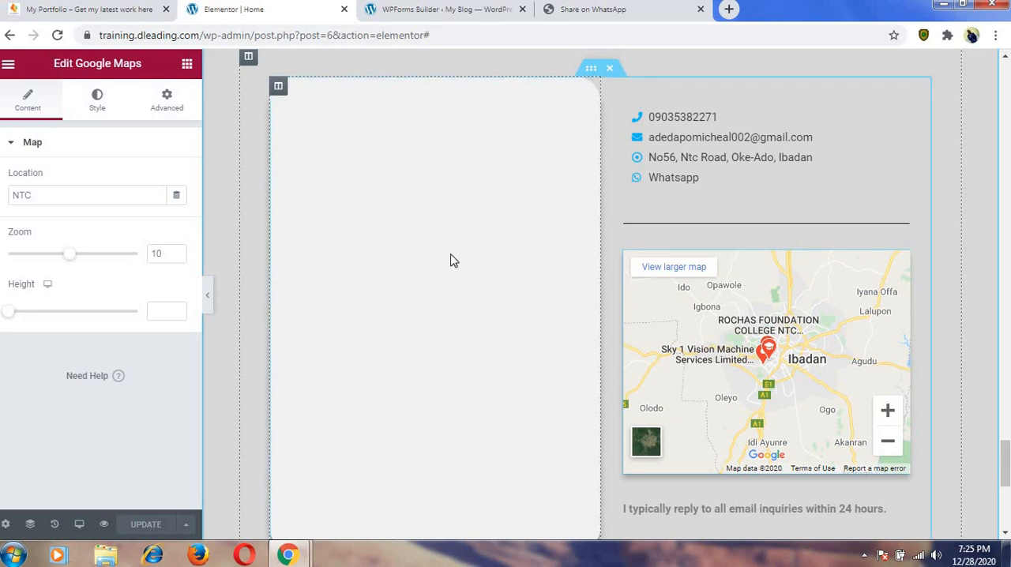
pyautogui.click(666, 163)
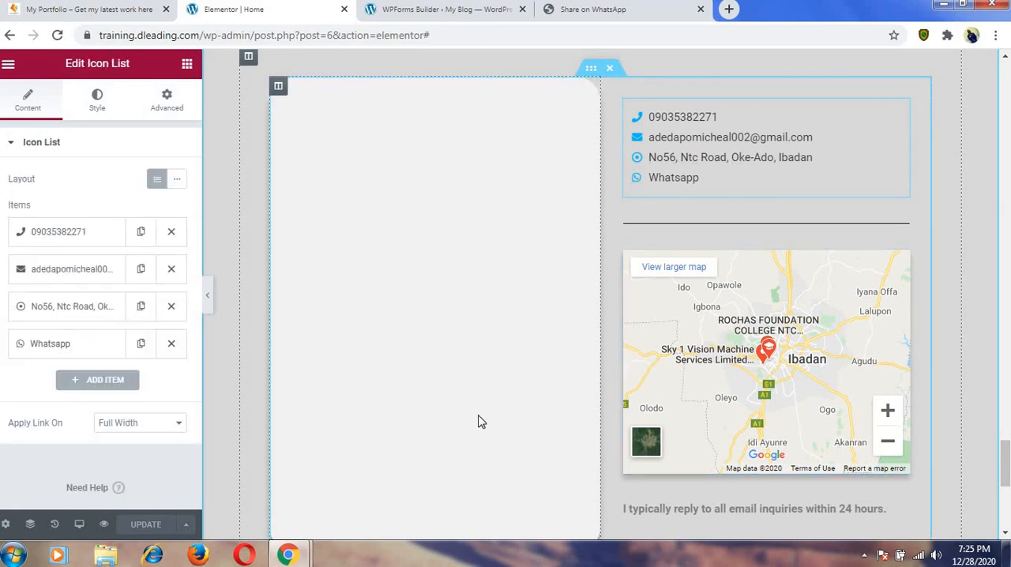
pyautogui.scroll(-4, 572, 363)
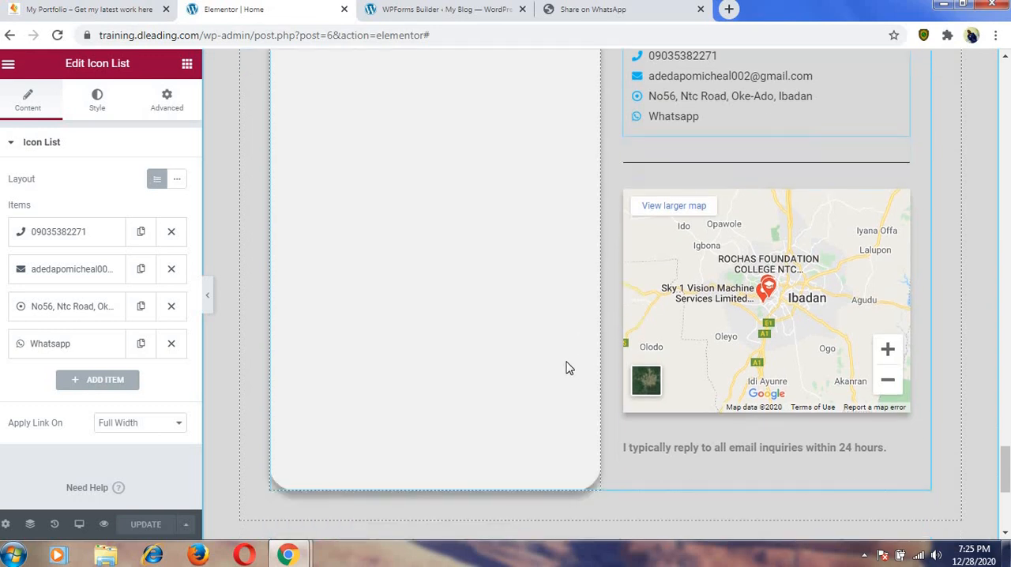
pyautogui.scroll(3, 569, 368)
pyautogui.scroll(2, 545, 339)
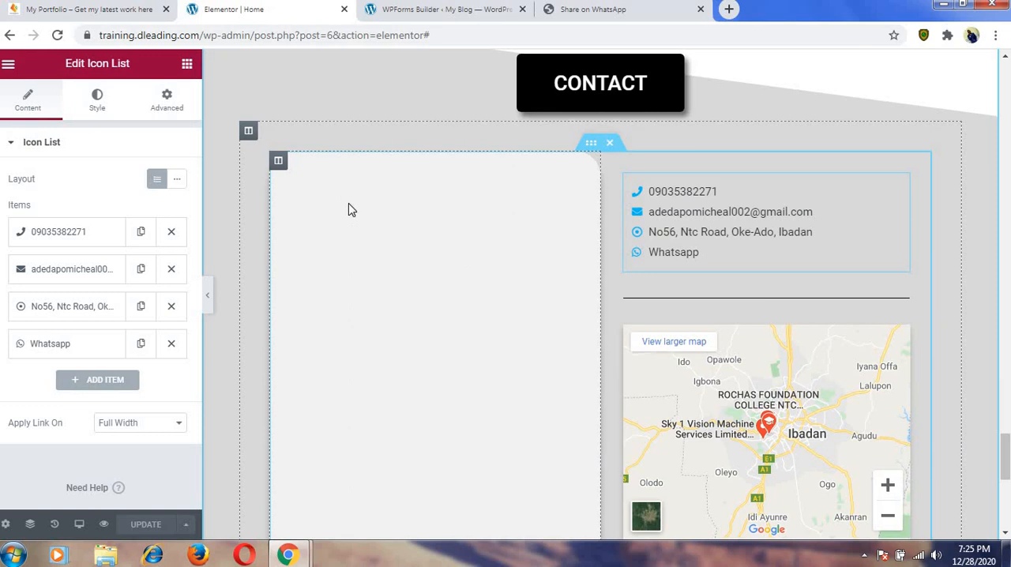
pyautogui.moveTo(348, 203); pyautogui.dragTo(459, 184)
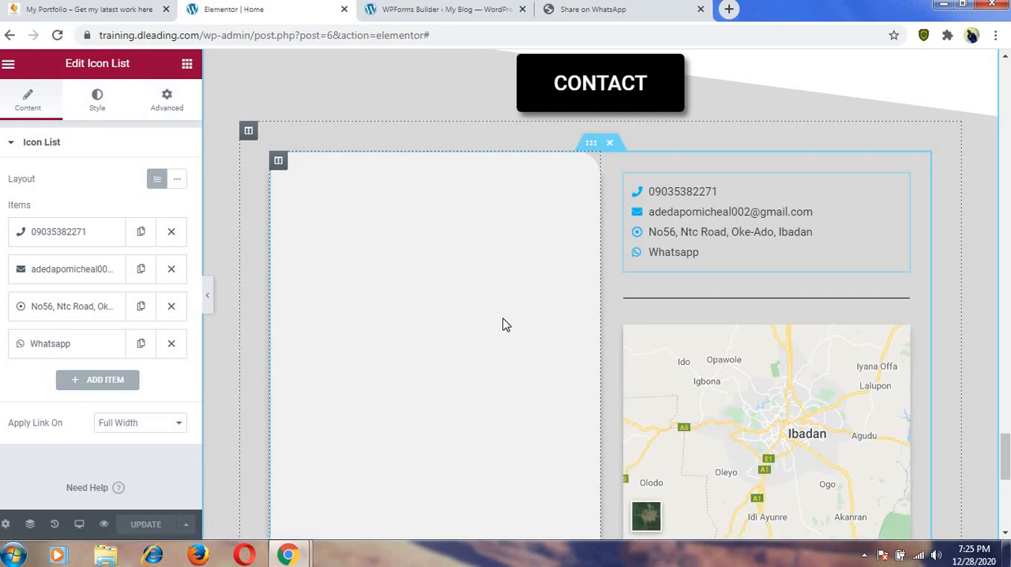
pyautogui.click(58, 36)
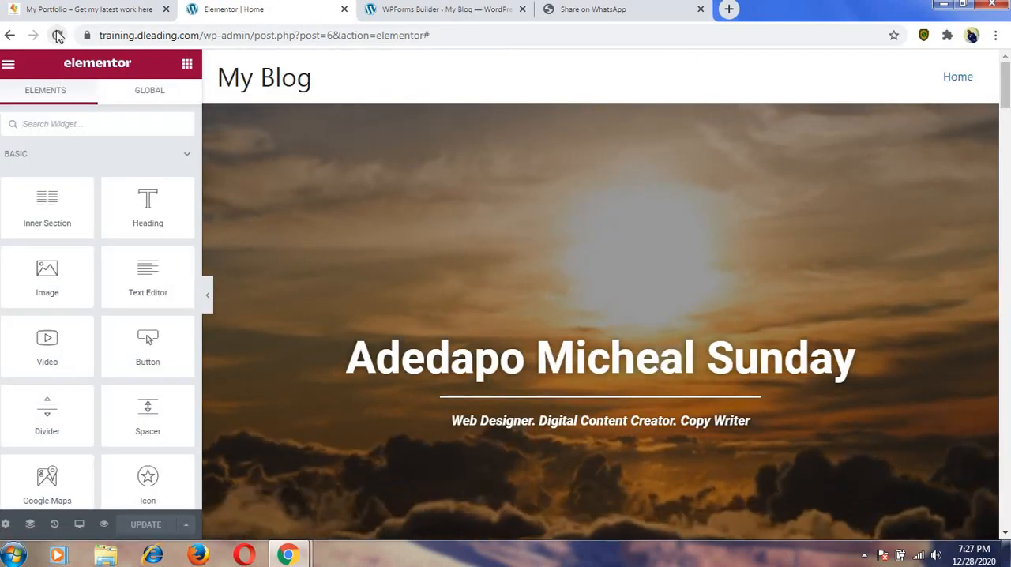
# Open the settings of the empty WPForms widget in the Contact section.
pyautogui.scroll(-15, 616, 306)
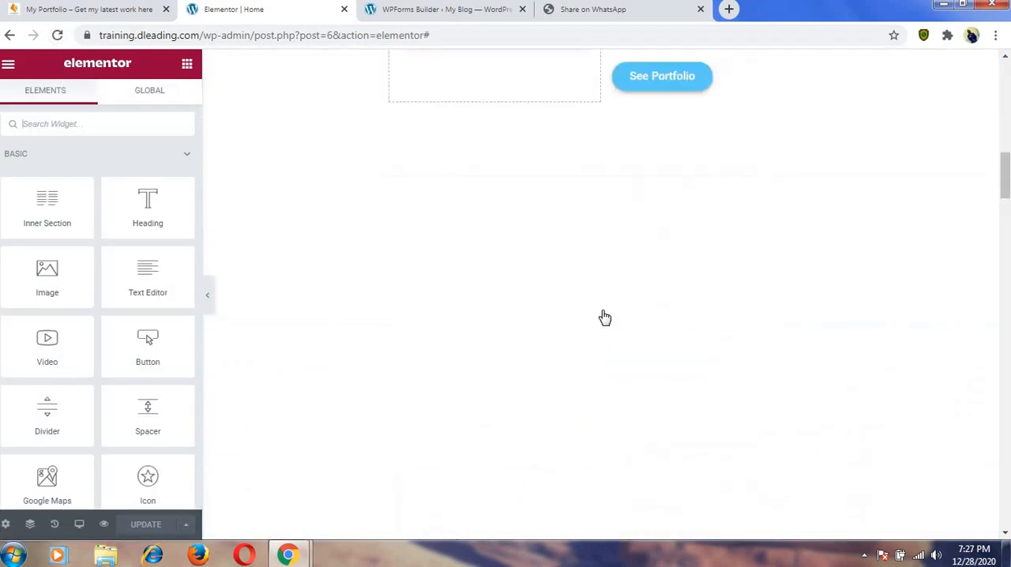
pyautogui.scroll(-15, 598, 319)
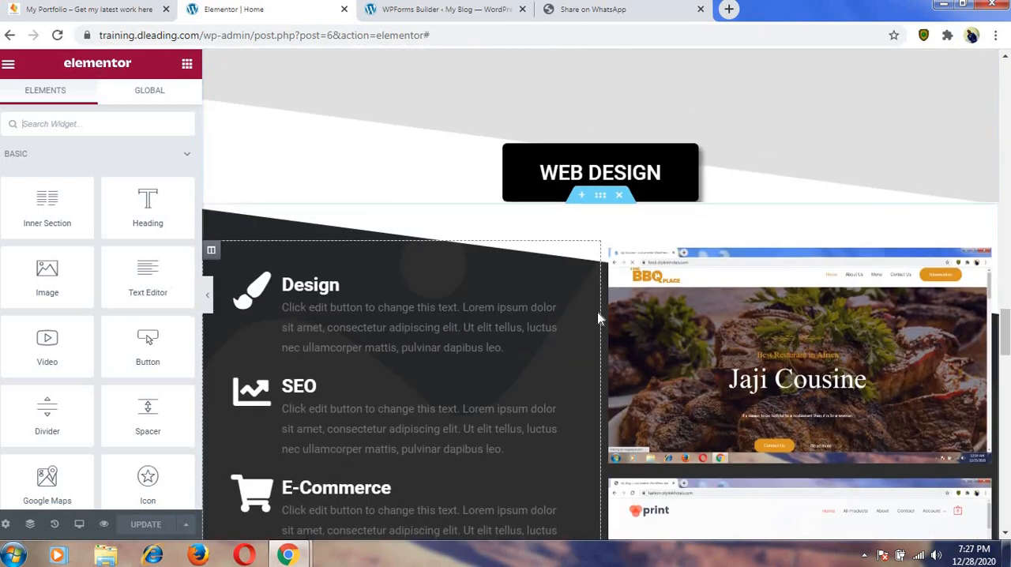
pyautogui.scroll(-3, 598, 318)
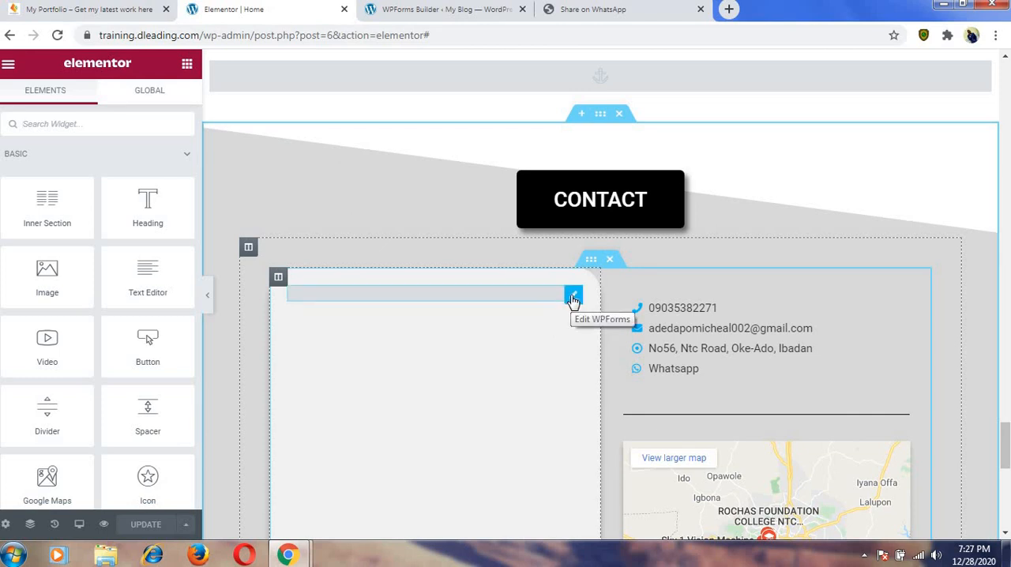
pyautogui.click(573, 299)
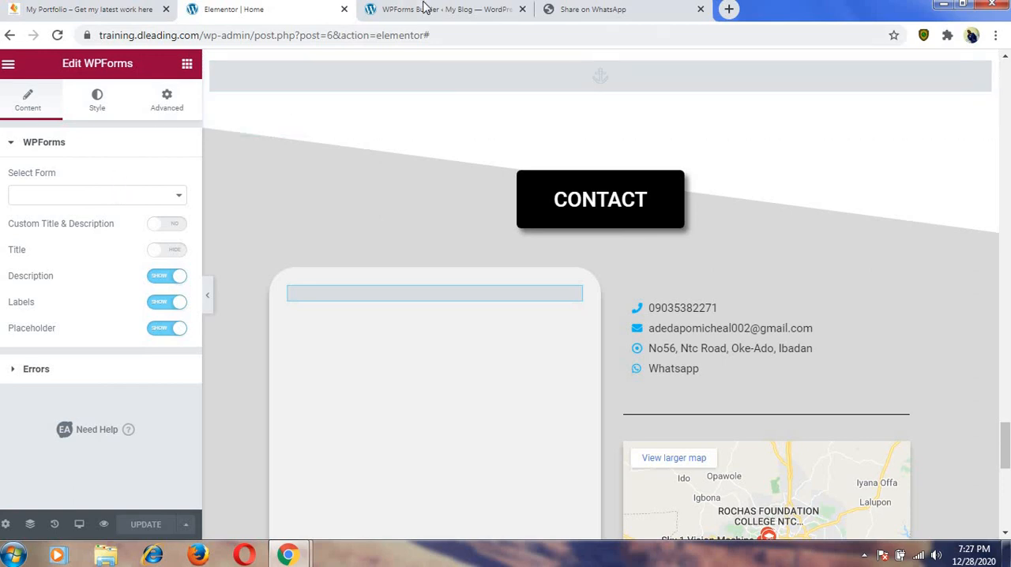
# Exit the WPForms builder to the forms overview and return to the home page's Elementor editor.
pyautogui.click(424, 8)
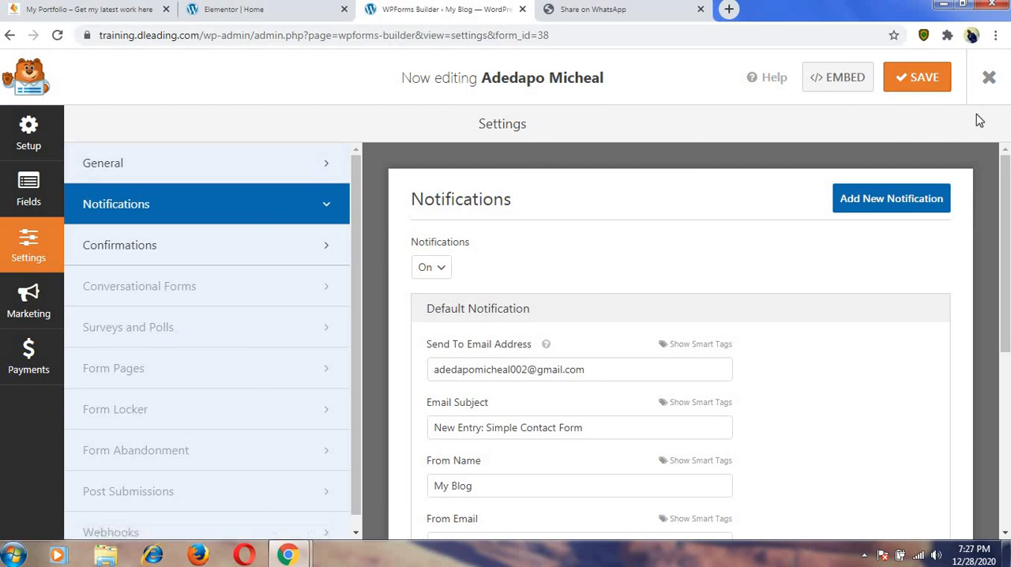
pyautogui.click(987, 81)
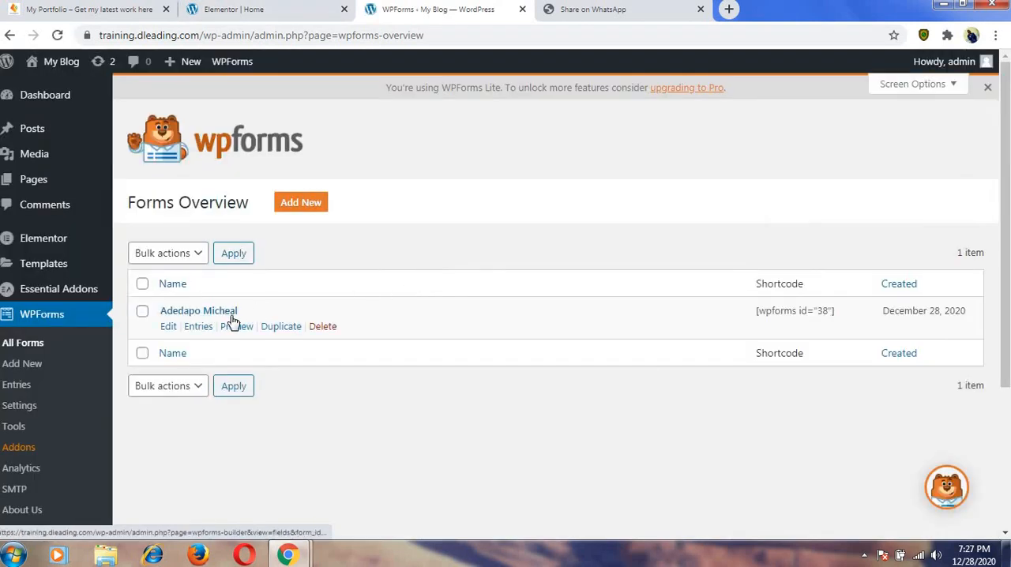
pyautogui.click(297, 11)
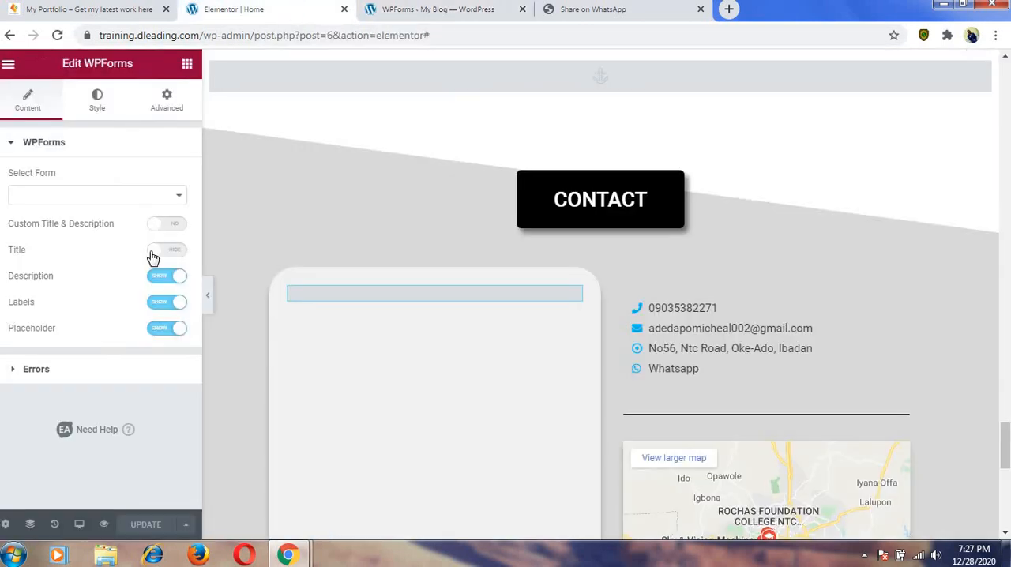
# Assign the saved contact form to the WPForms widget and update the page.
pyautogui.click(113, 198)
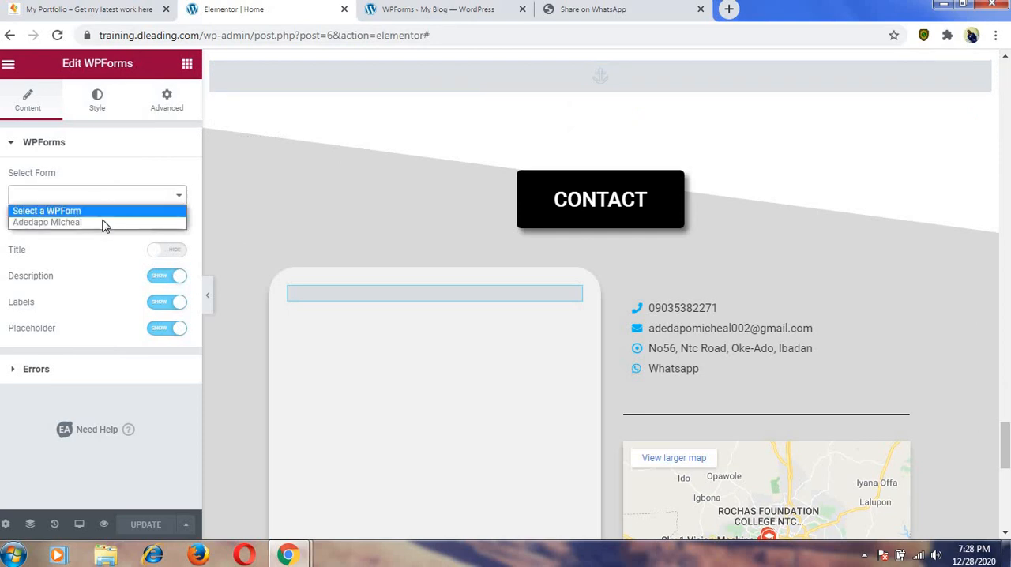
pyautogui.click(101, 224)
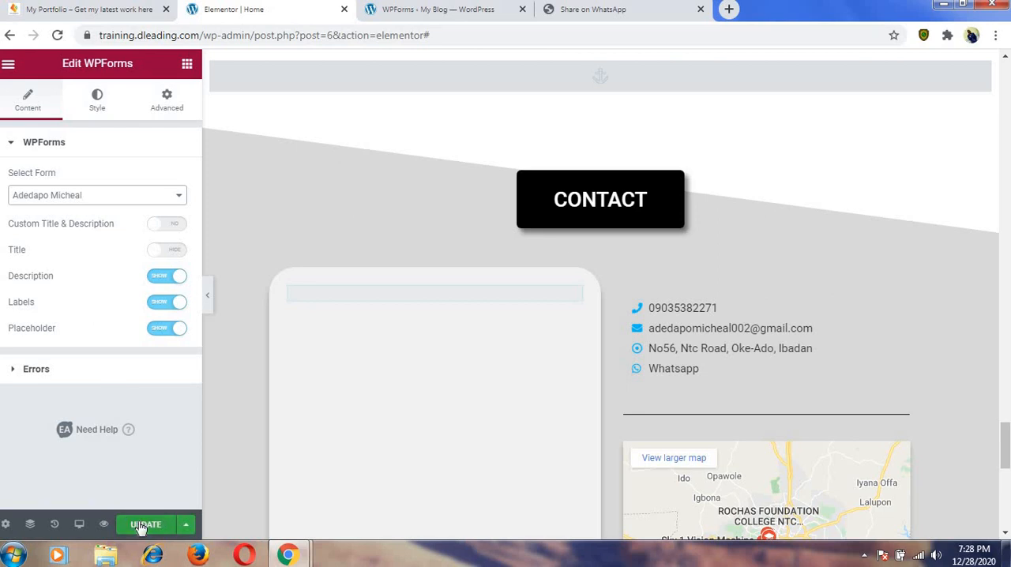
pyautogui.click(142, 526)
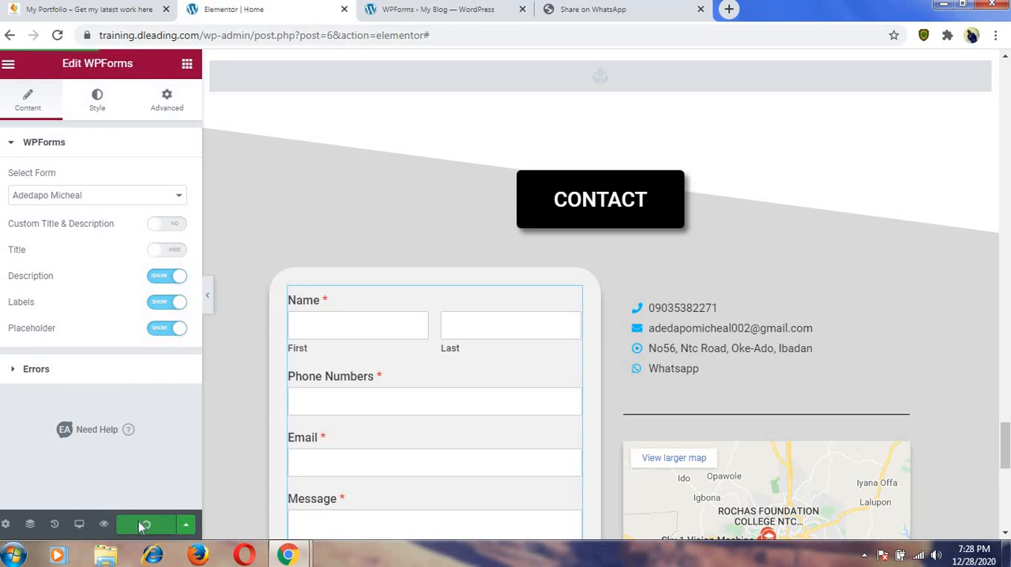
# Examine the embedded contact form's fields and Send button in the Contact section.
pyautogui.scroll(-6, 279, 430)
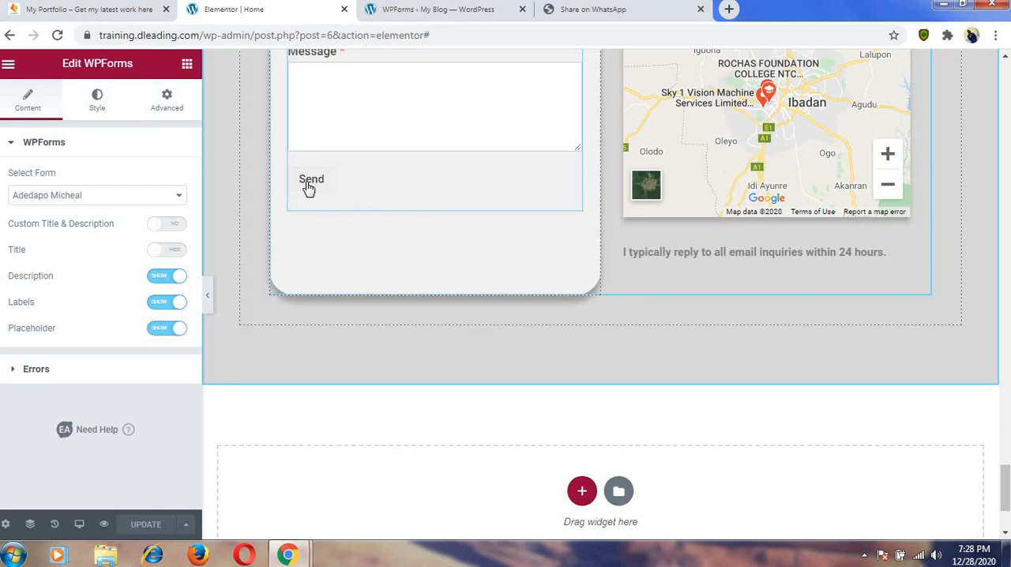
pyautogui.scroll(1, 351, 181)
pyautogui.scroll(2, 353, 181)
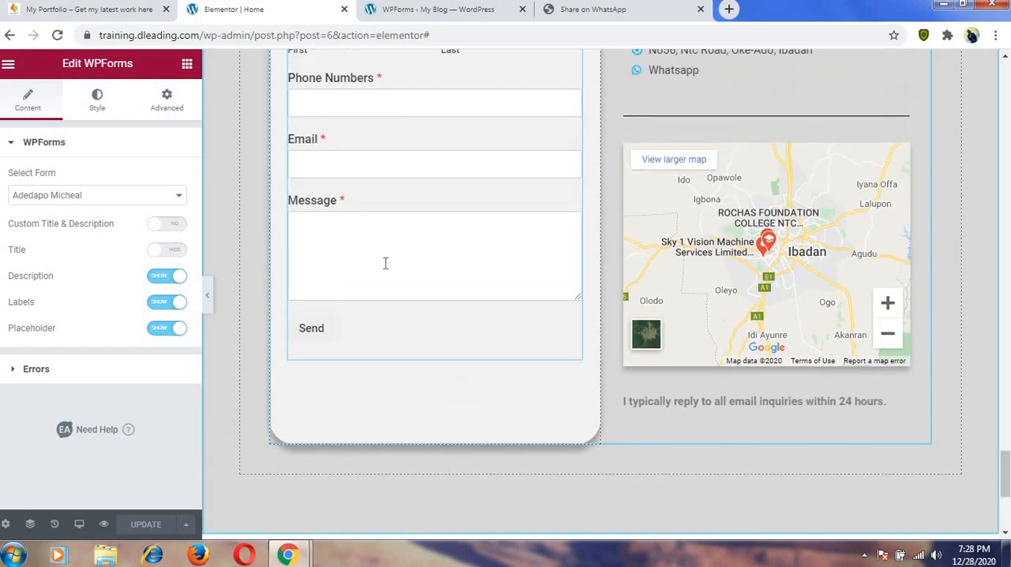
pyautogui.scroll(3, 387, 266)
pyautogui.scroll(-2, 388, 269)
pyautogui.scroll(2, 387, 265)
pyautogui.scroll(-4, 387, 268)
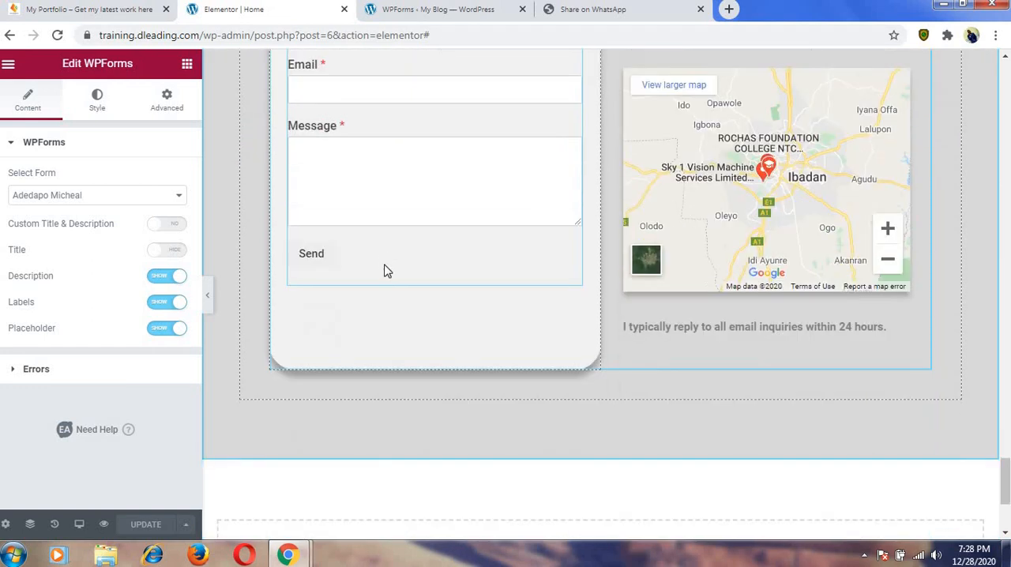
pyautogui.scroll(10, 444, 308)
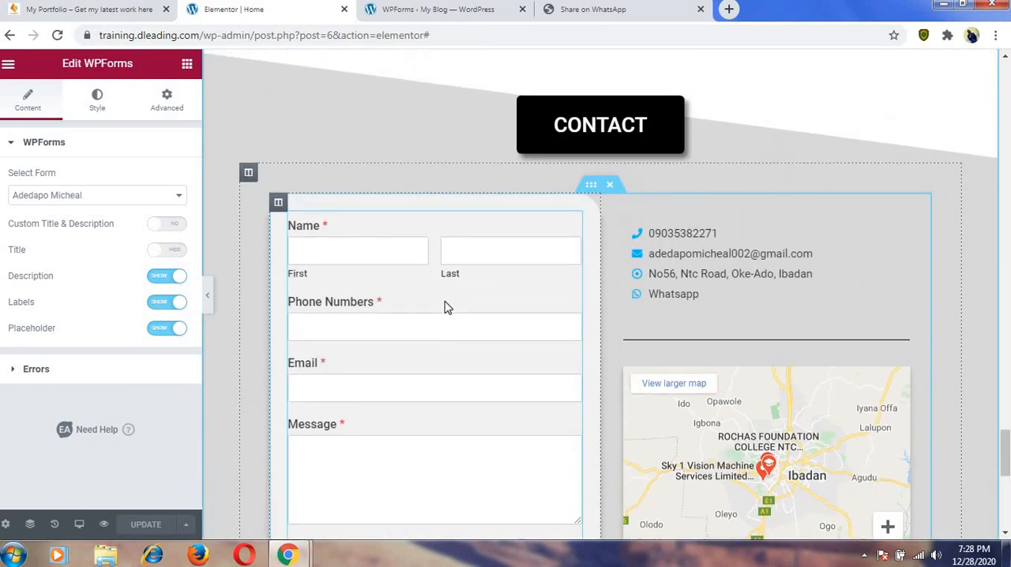
# Open the Instagram feed shortcode under Follow Me, and go to the Instagram Feed plugin's settings in the WordPress dashboard.
pyautogui.scroll(-3, 445, 308)
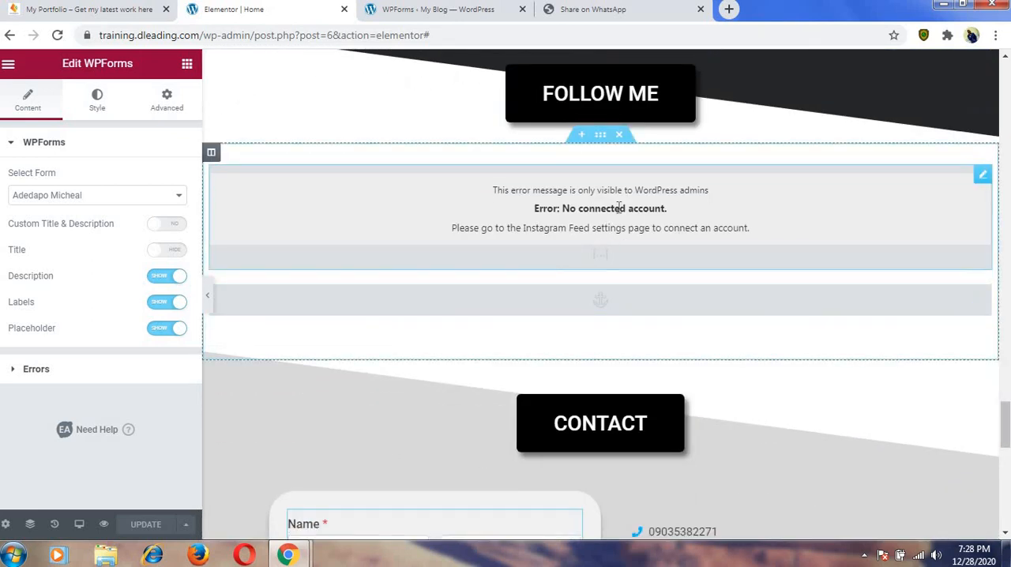
pyautogui.click(981, 175)
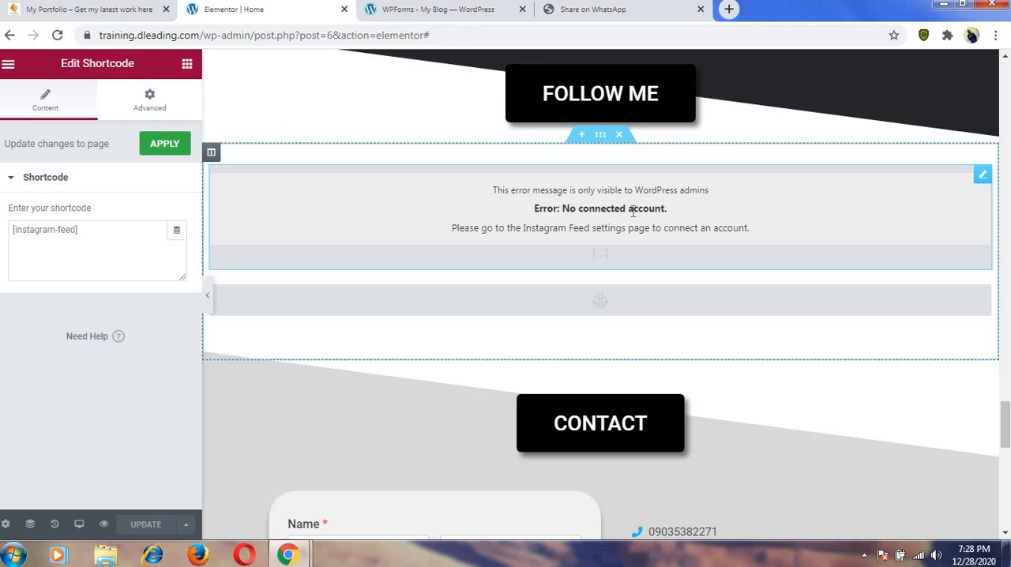
pyautogui.click(423, 10)
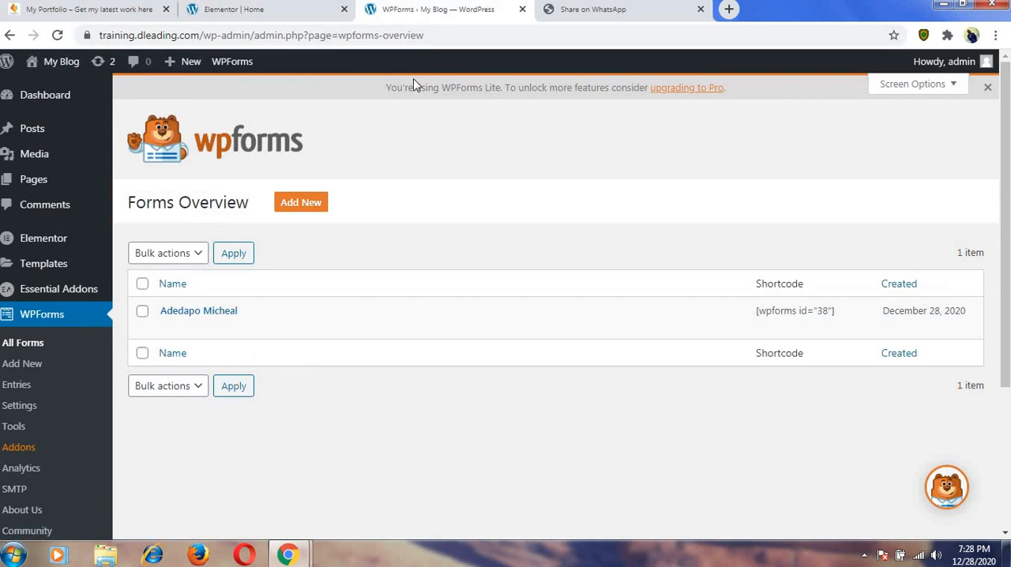
pyautogui.click(39, 404)
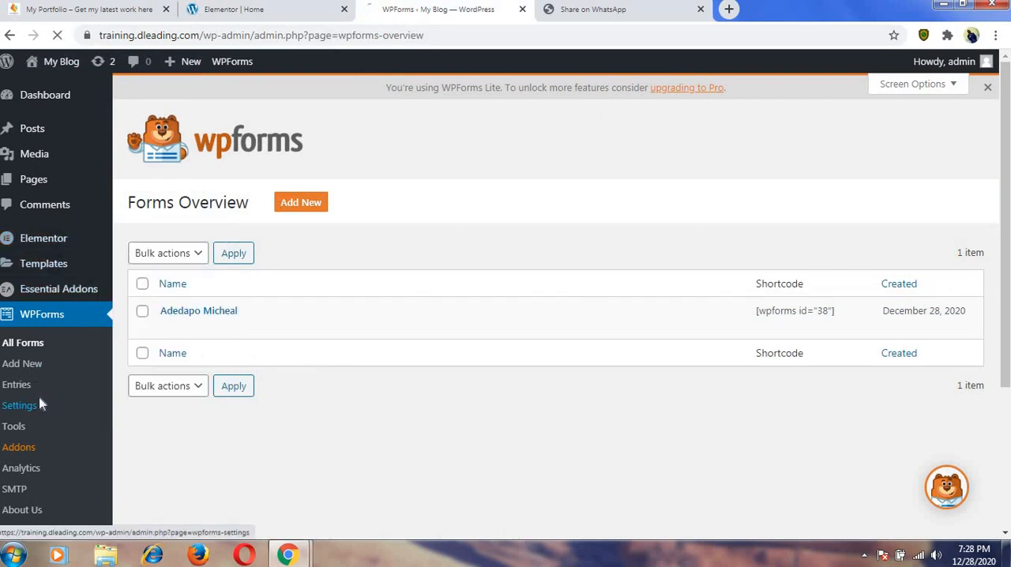
pyautogui.scroll(-3, 25, 365)
pyautogui.moveTo(23, 370)
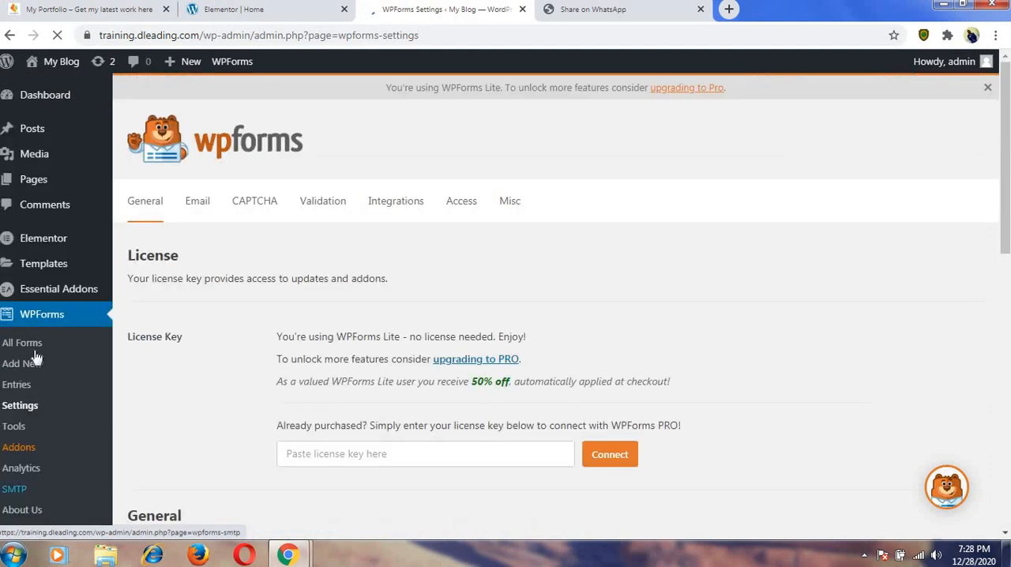
pyautogui.scroll(-5, 36, 363)
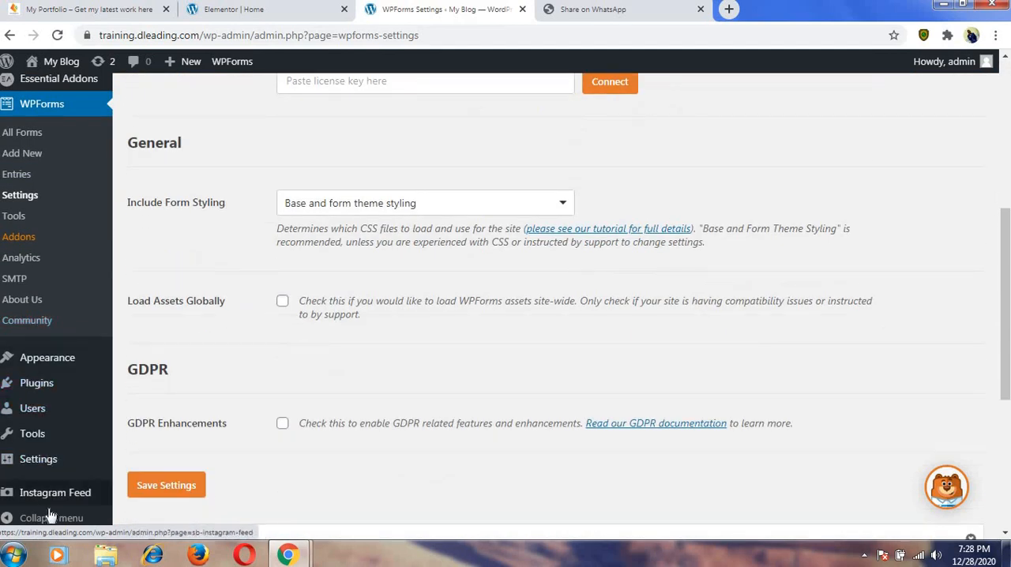
pyautogui.moveTo(47, 504)
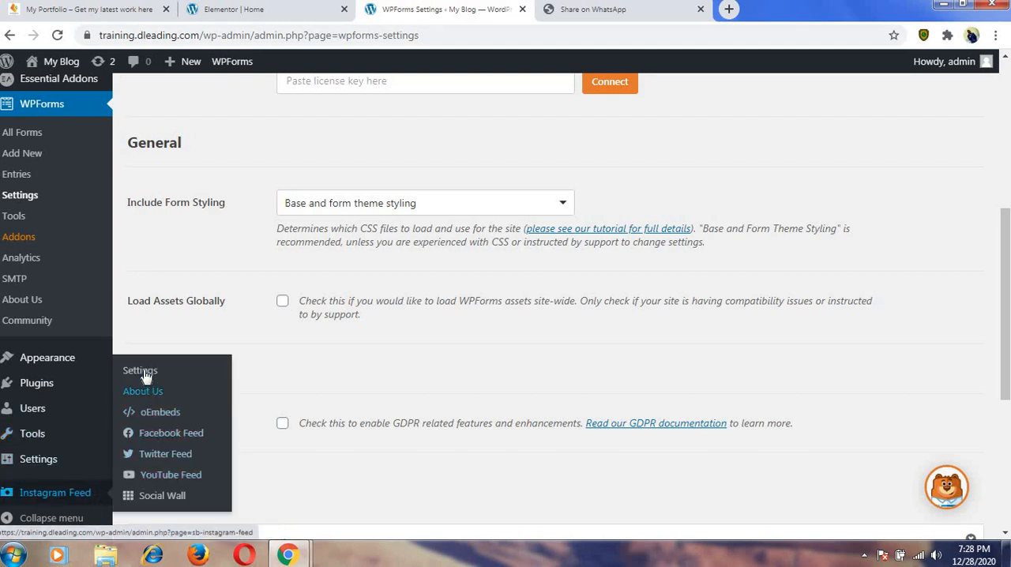
pyautogui.click(145, 376)
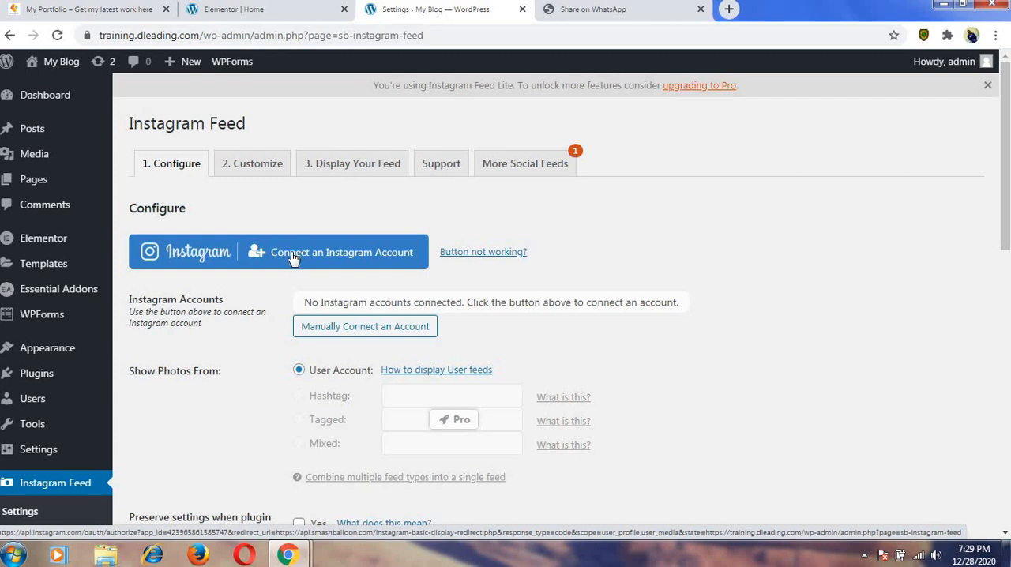
# Connect the site owner's Instagram account to Instagram Feed as a Personal profile, authorizing it with the previous settings.
pyautogui.click(342, 261)
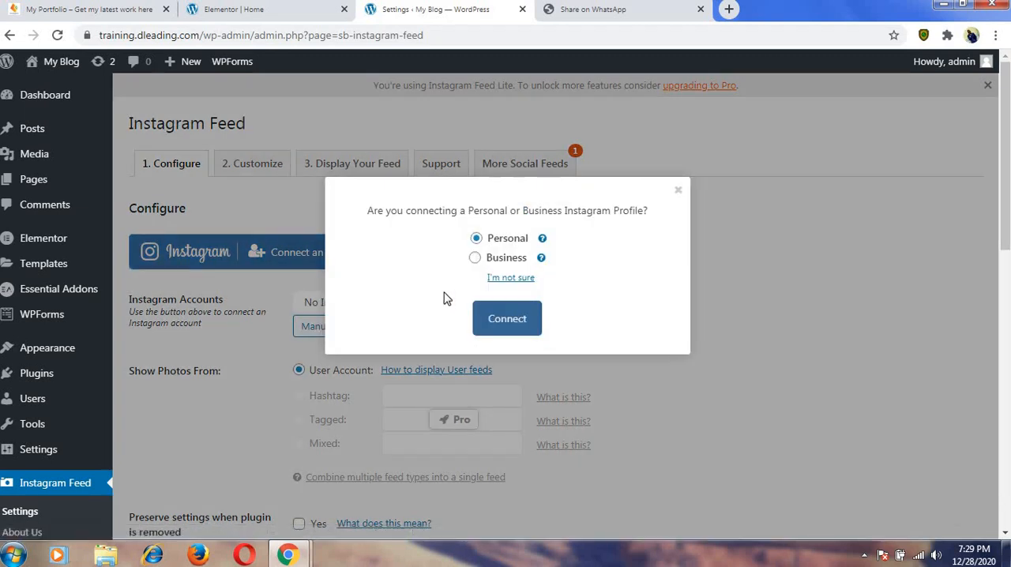
pyautogui.click(509, 319)
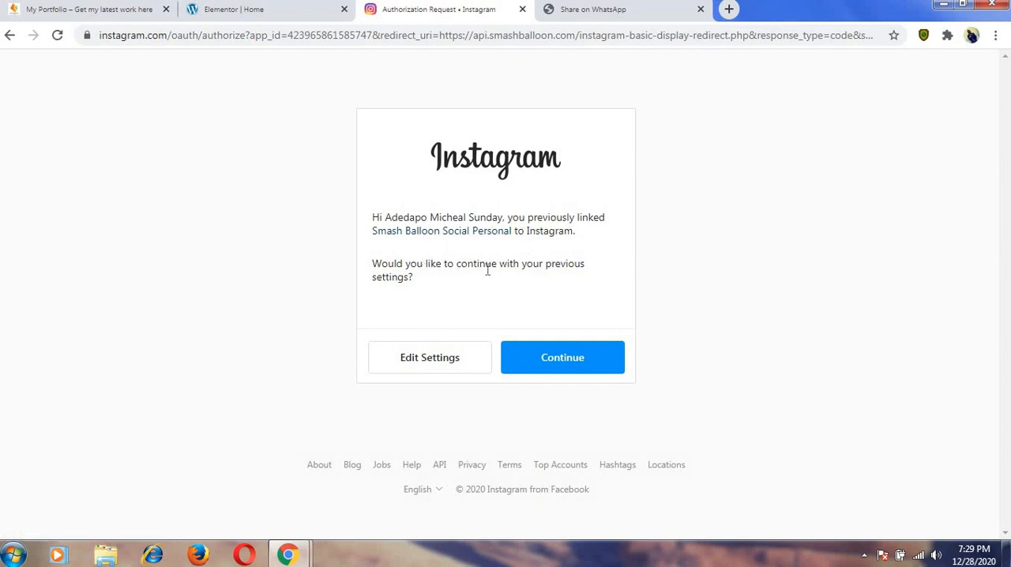
pyautogui.click(555, 361)
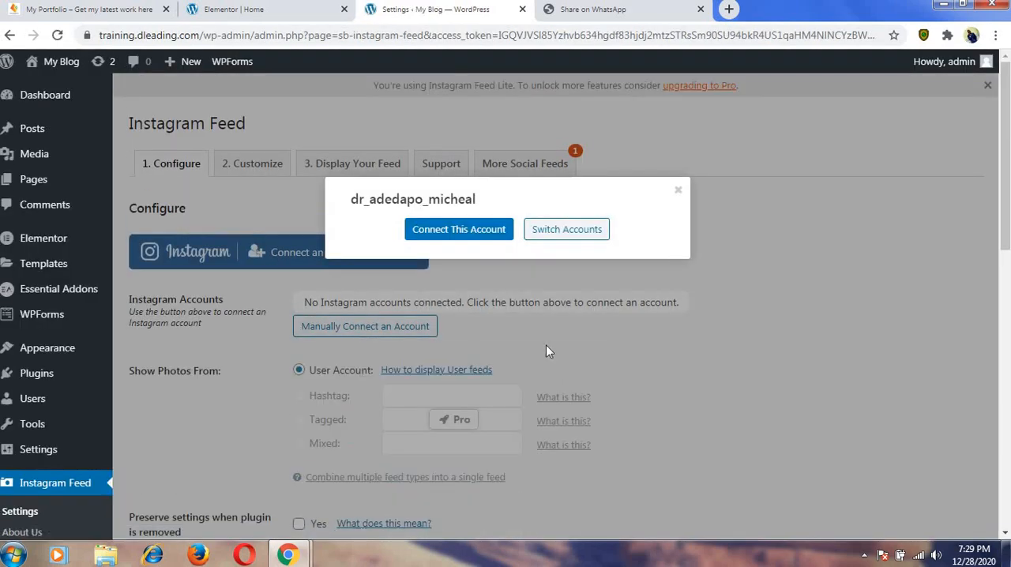
pyautogui.click(466, 227)
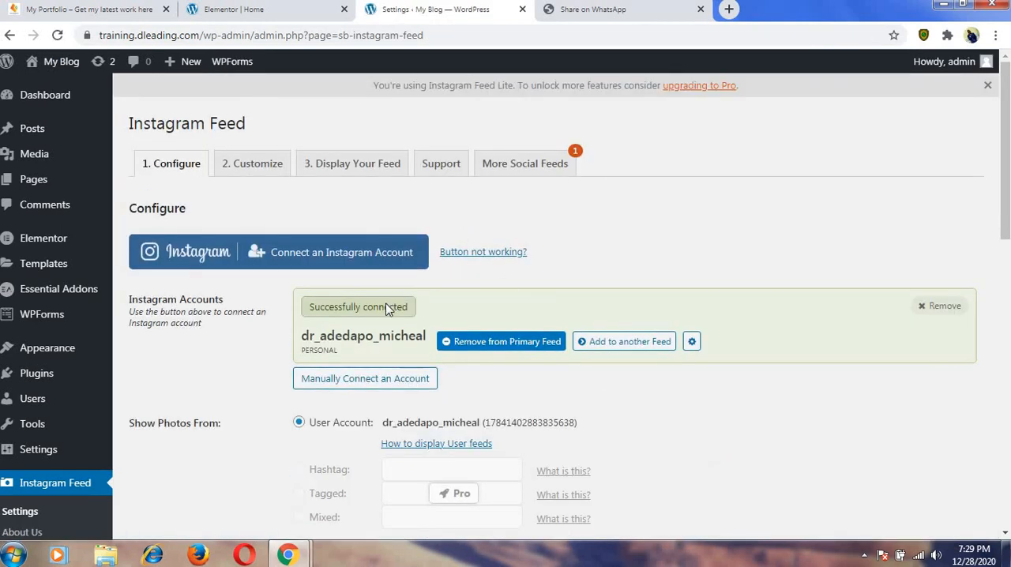
pyautogui.rightClick(381, 382)
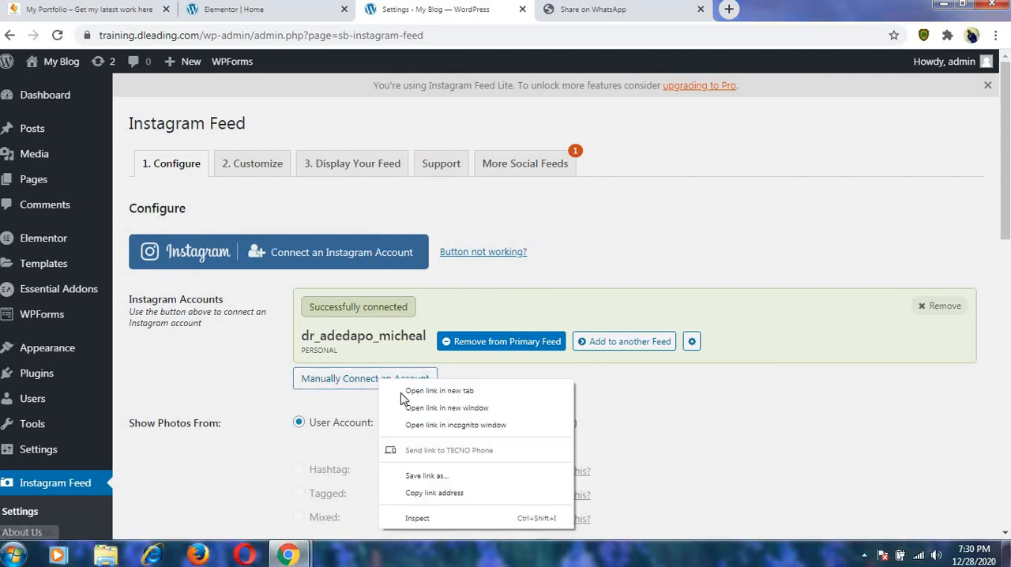
pyautogui.click(402, 390)
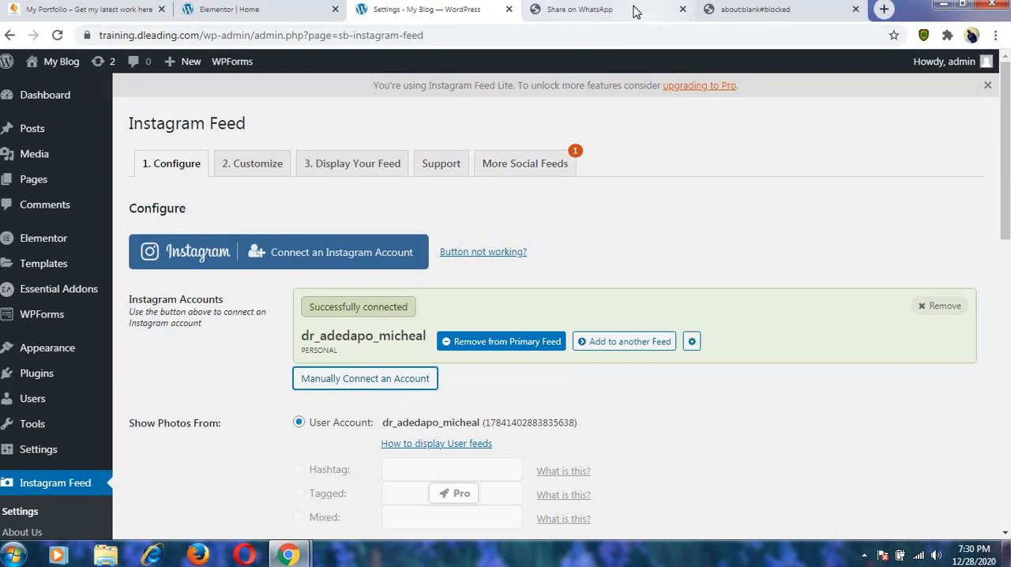
pyautogui.click(728, 9)
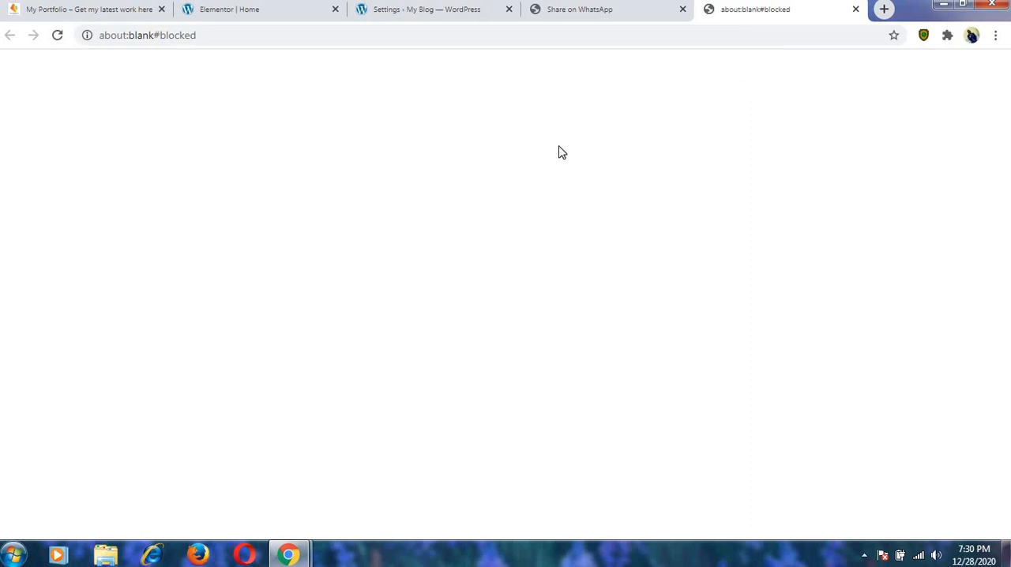
pyautogui.click(855, 10)
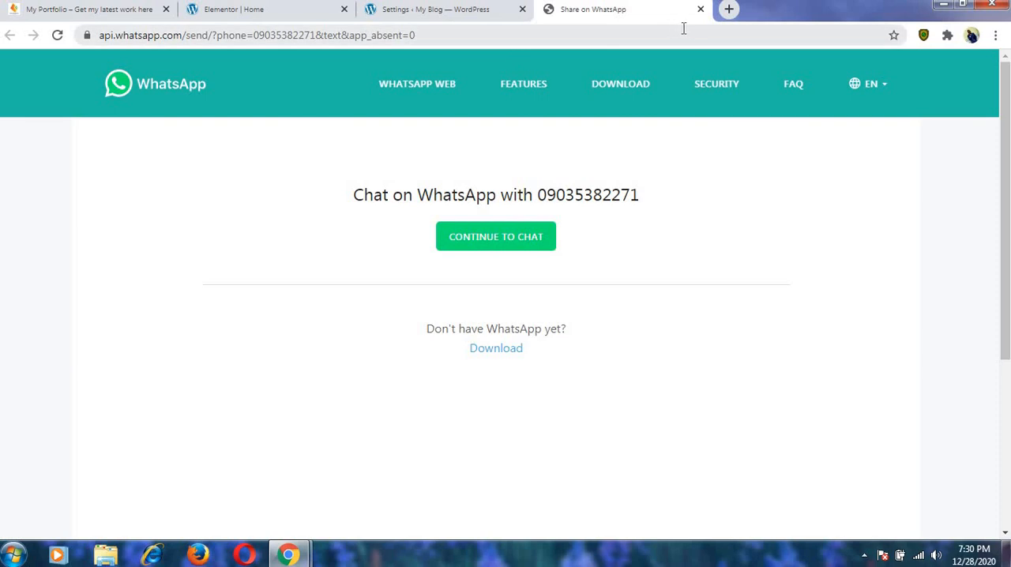
# Close the Share on WhatsApp page and examine the Instagram Feed Configure settings, including the new-post check options and the display shortcode.
pyautogui.click(701, 10)
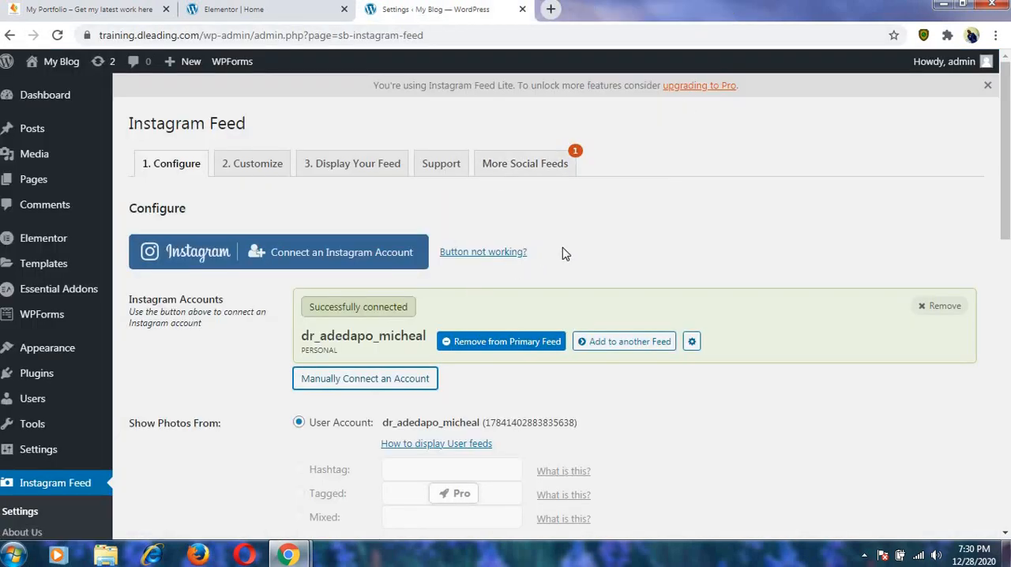
pyautogui.scroll(-1, 595, 264)
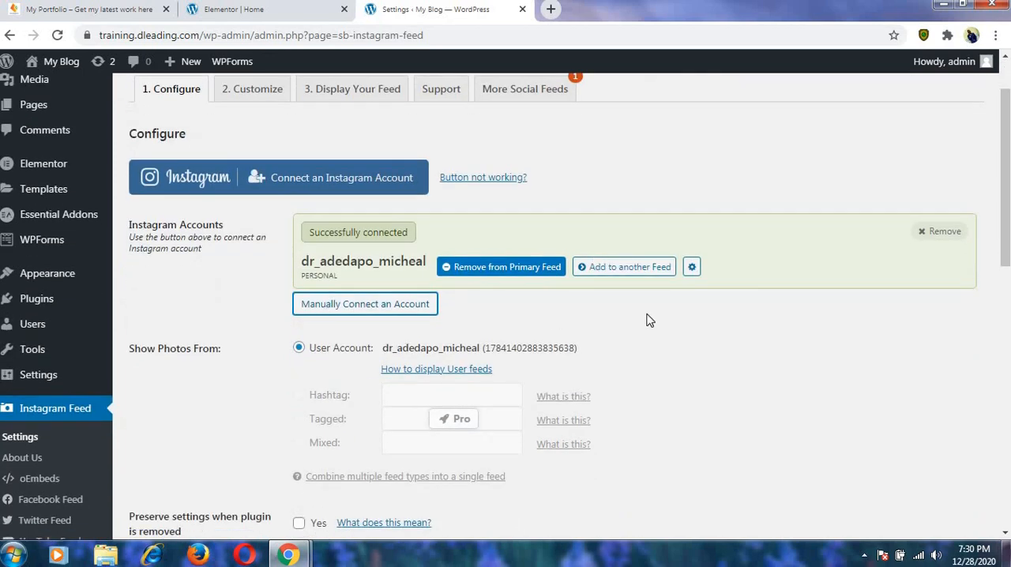
pyautogui.scroll(-1, 650, 319)
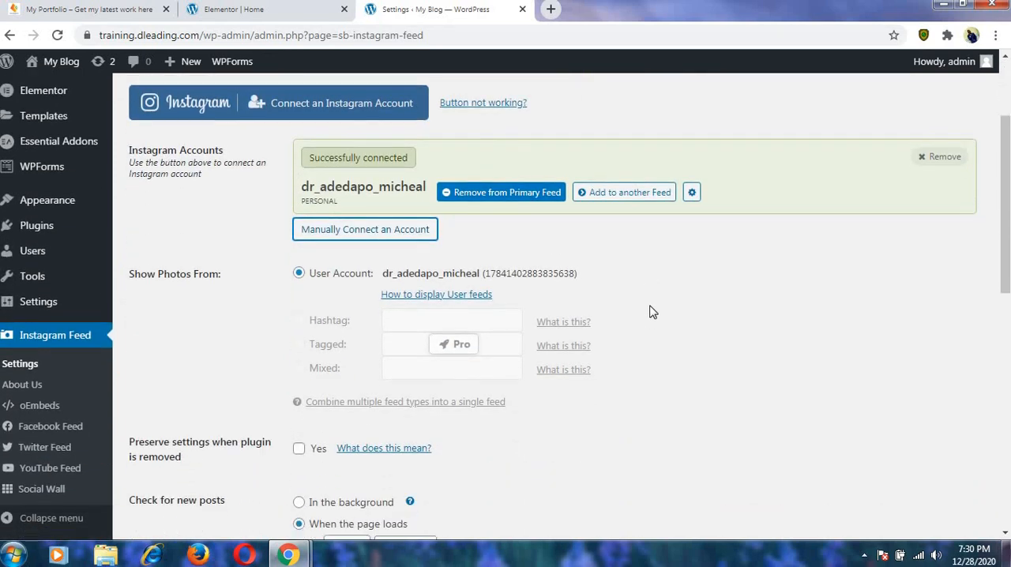
pyautogui.scroll(-1, 653, 287)
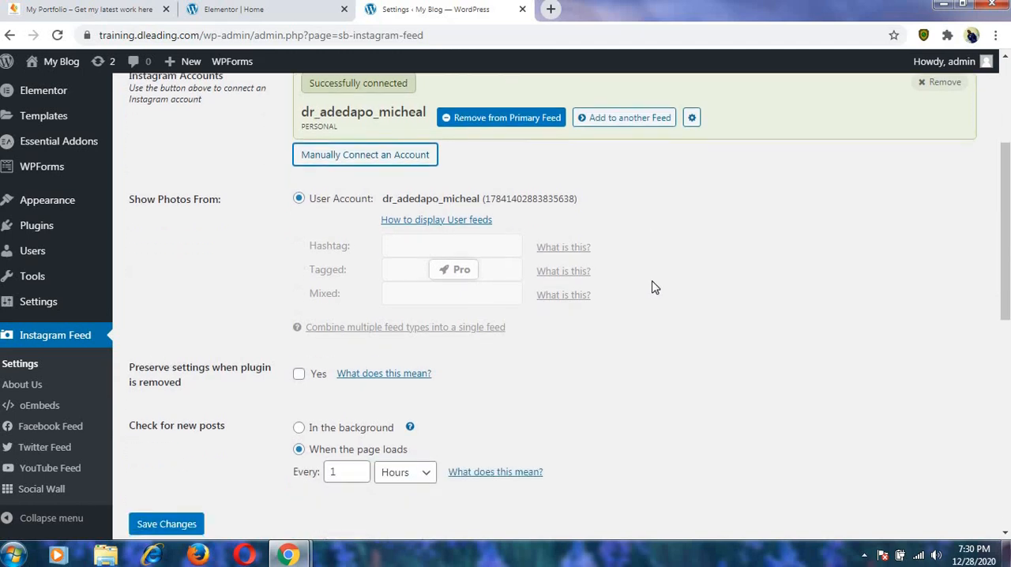
pyautogui.scroll(-1, 652, 288)
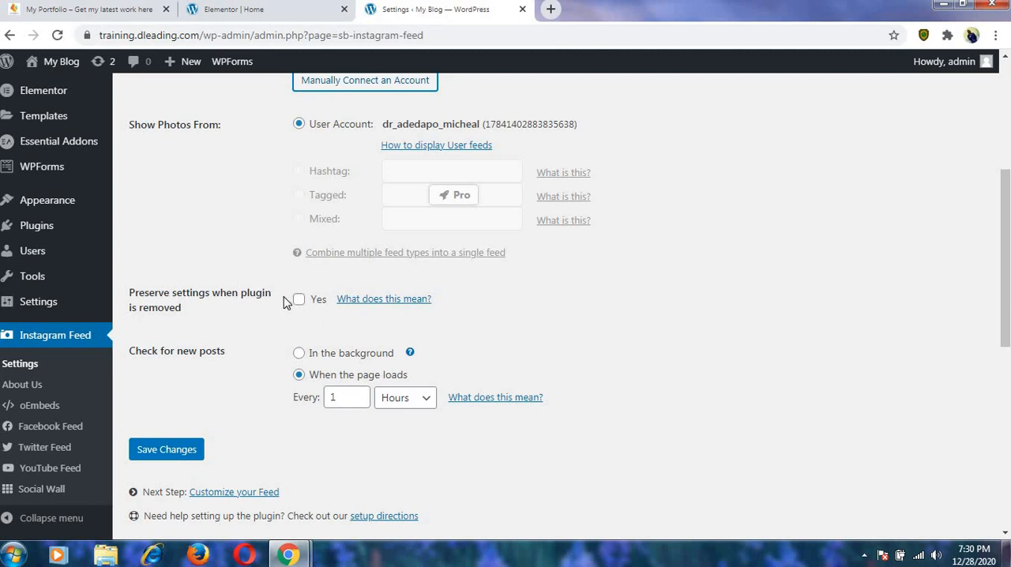
pyautogui.scroll(-5, 303, 308)
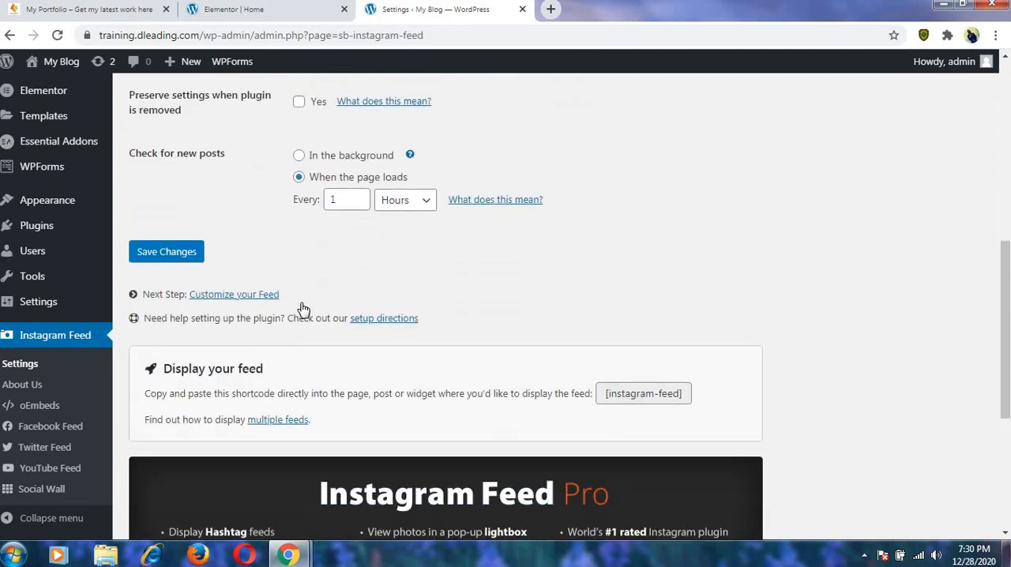
pyautogui.scroll(-2, 303, 309)
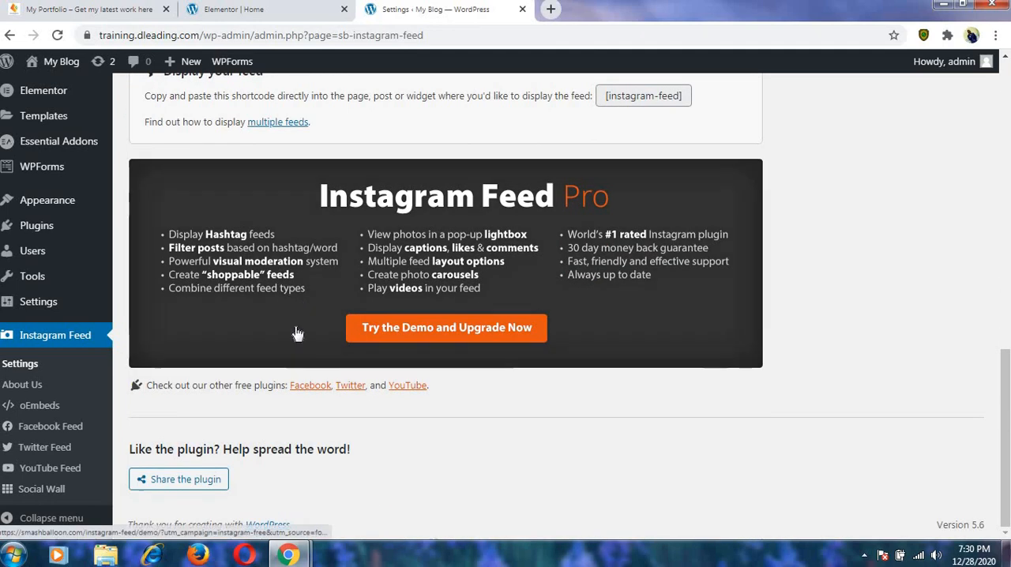
pyautogui.scroll(2, 419, 478)
pyautogui.scroll(-2, 418, 474)
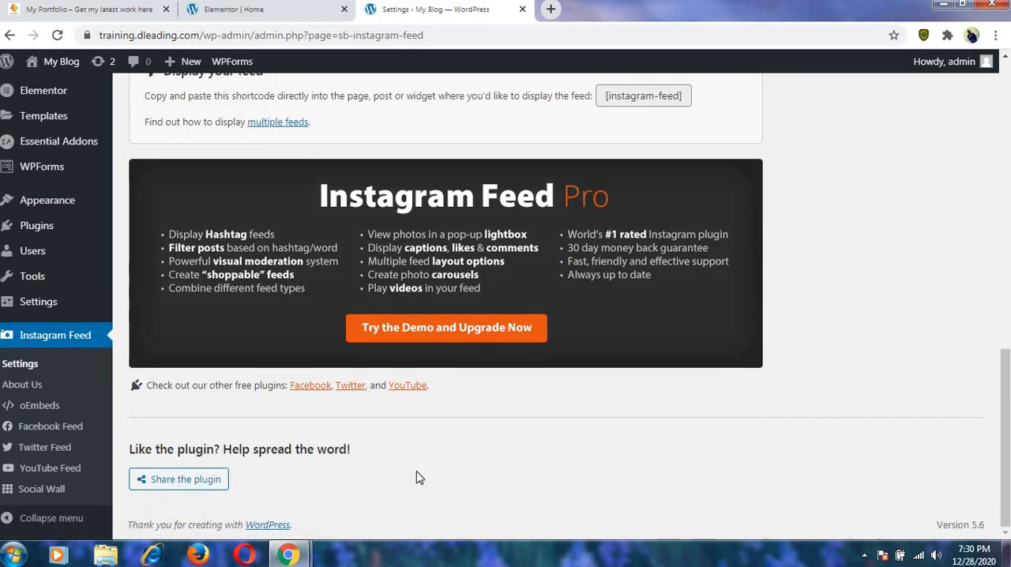
pyautogui.scroll(15, 419, 474)
pyautogui.scroll(-4, 419, 466)
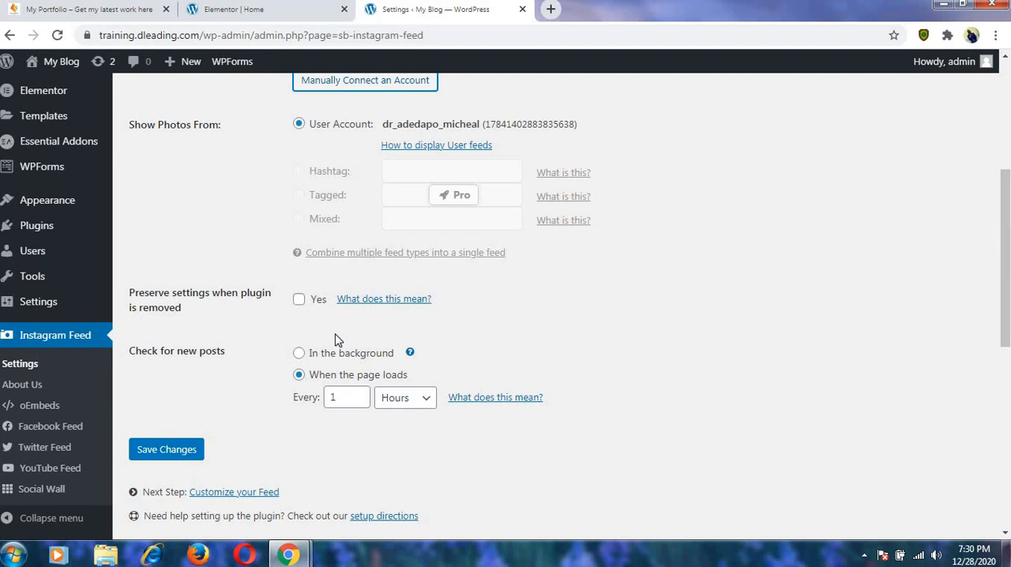
pyautogui.scroll(-5, 334, 338)
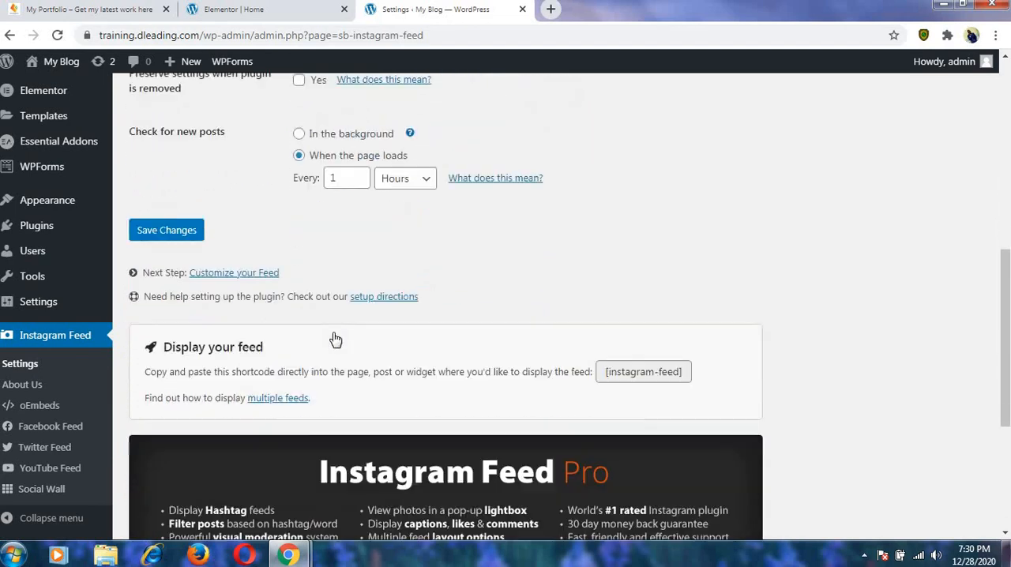
pyautogui.scroll(4, 333, 328)
pyautogui.scroll(4, 331, 331)
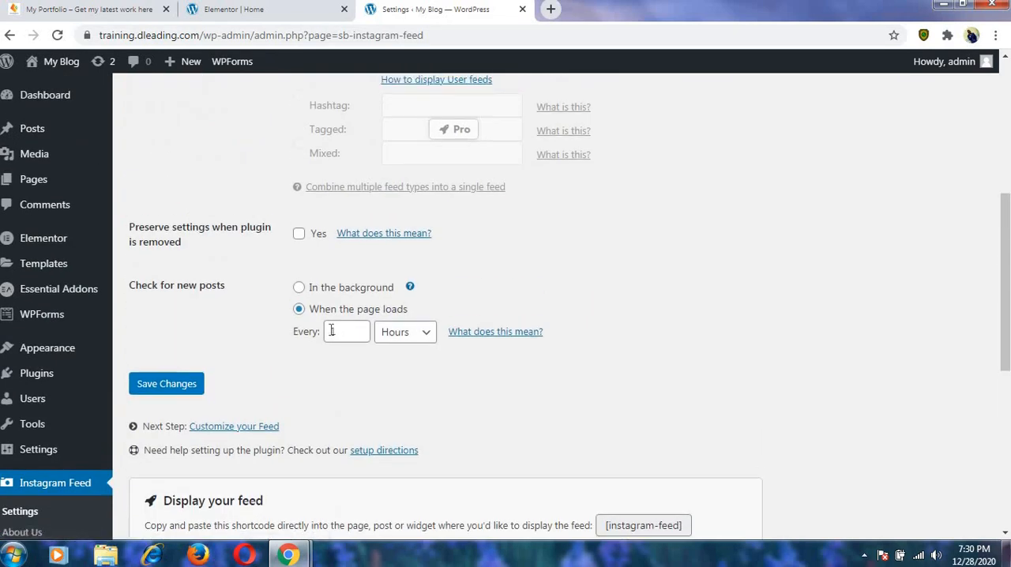
pyautogui.scroll(1, 331, 330)
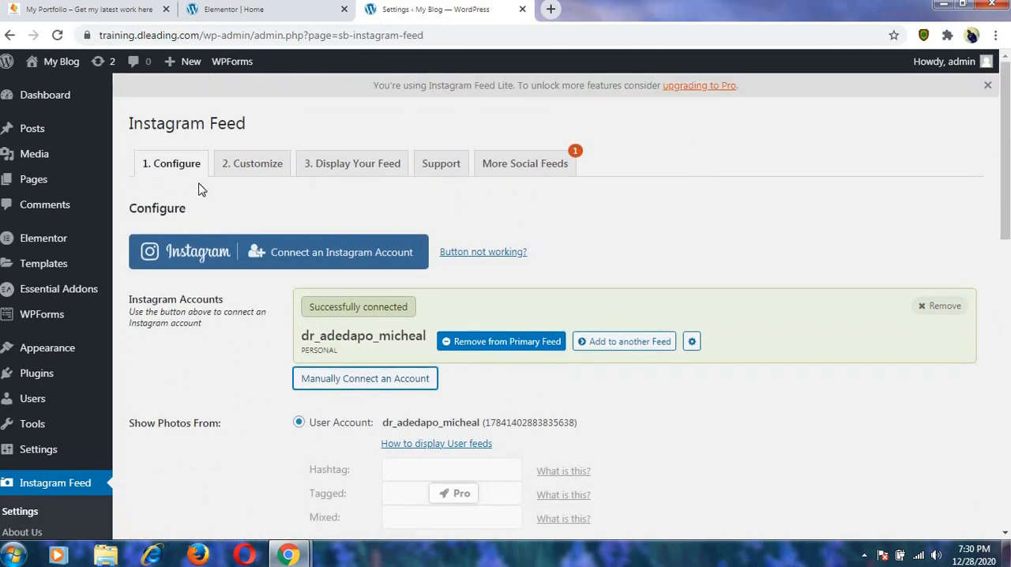
# In the feed's Customize settings, set the layout to 12 photos in 3 columns and disable the mobile layout.
pyautogui.click(261, 162)
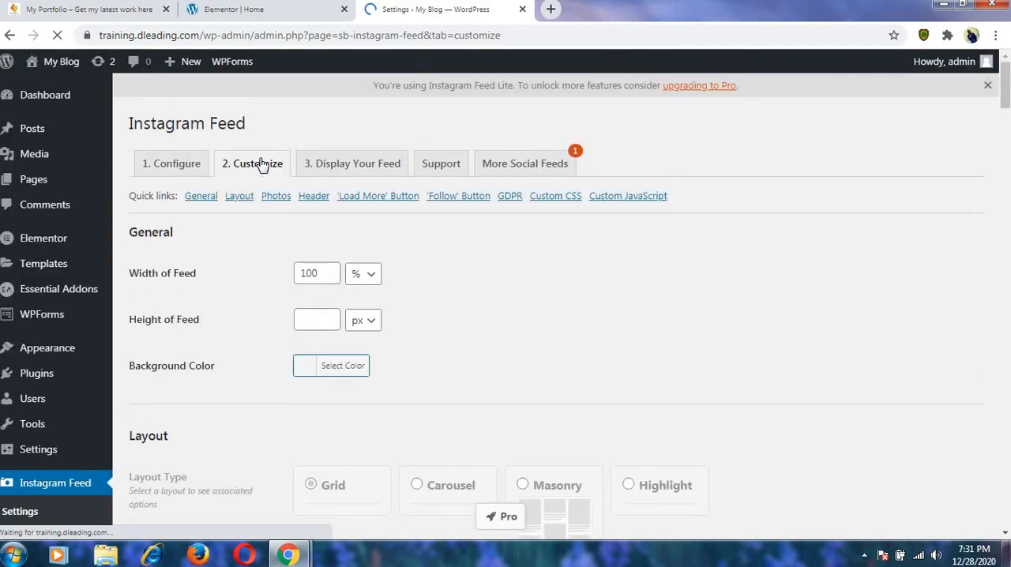
pyautogui.scroll(-3, 276, 266)
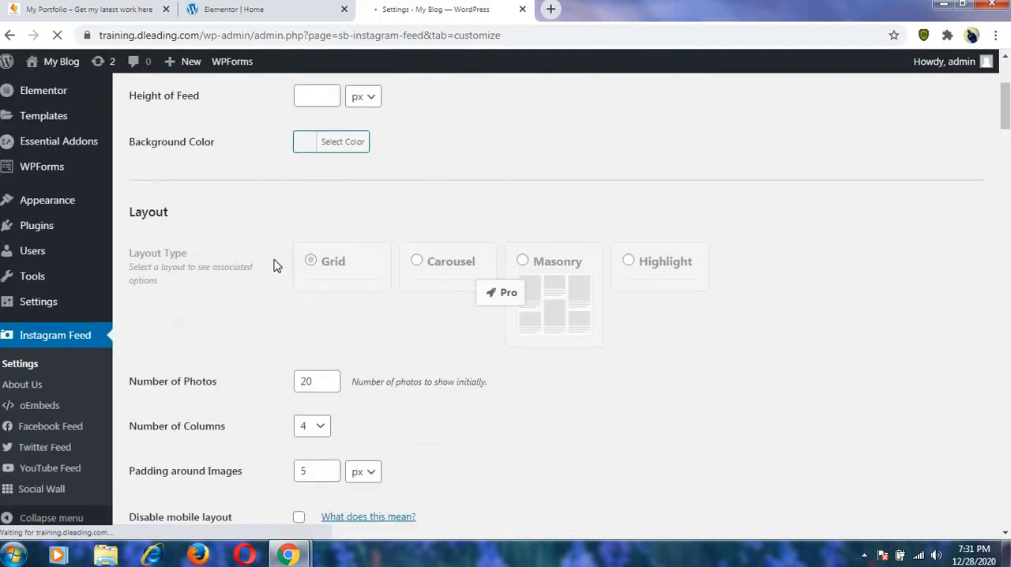
pyautogui.scroll(-2, 249, 156)
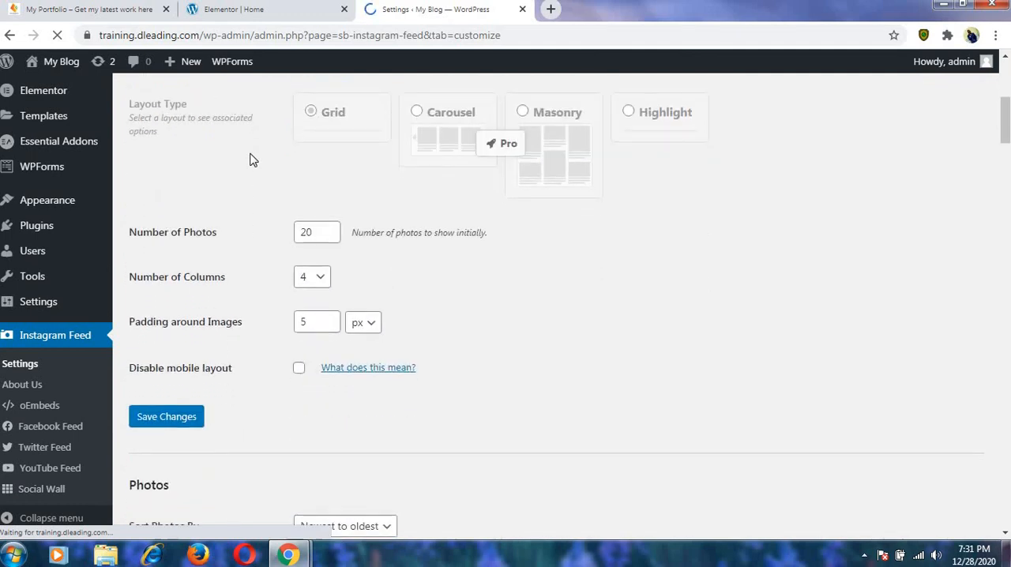
pyautogui.click(319, 235)
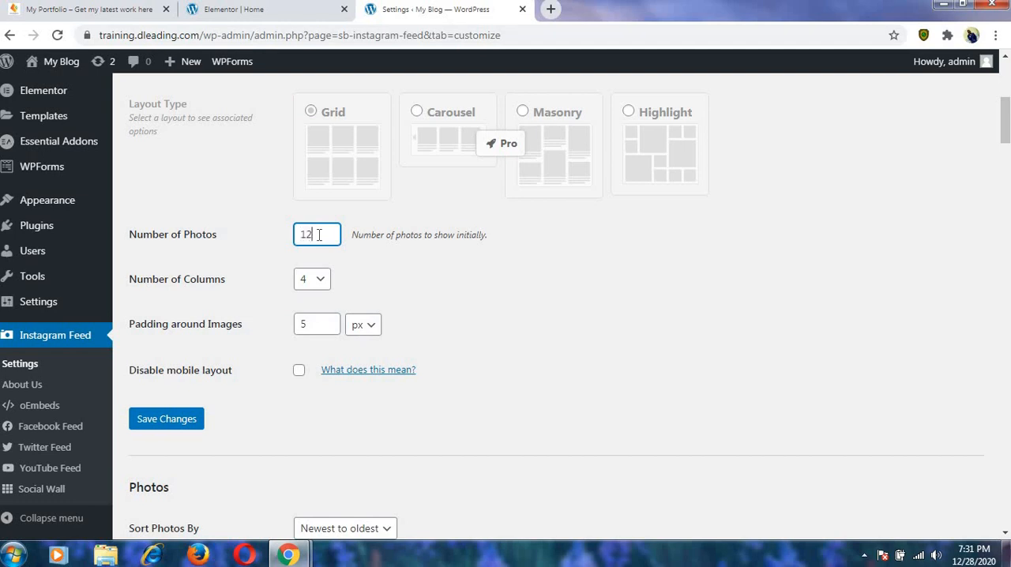
pyautogui.click(323, 285)
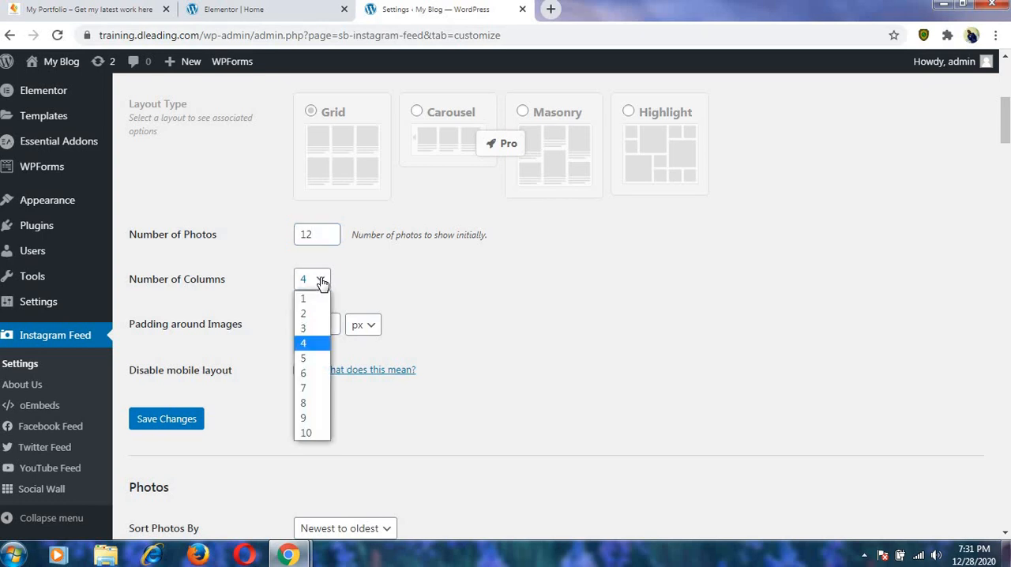
pyautogui.click(316, 328)
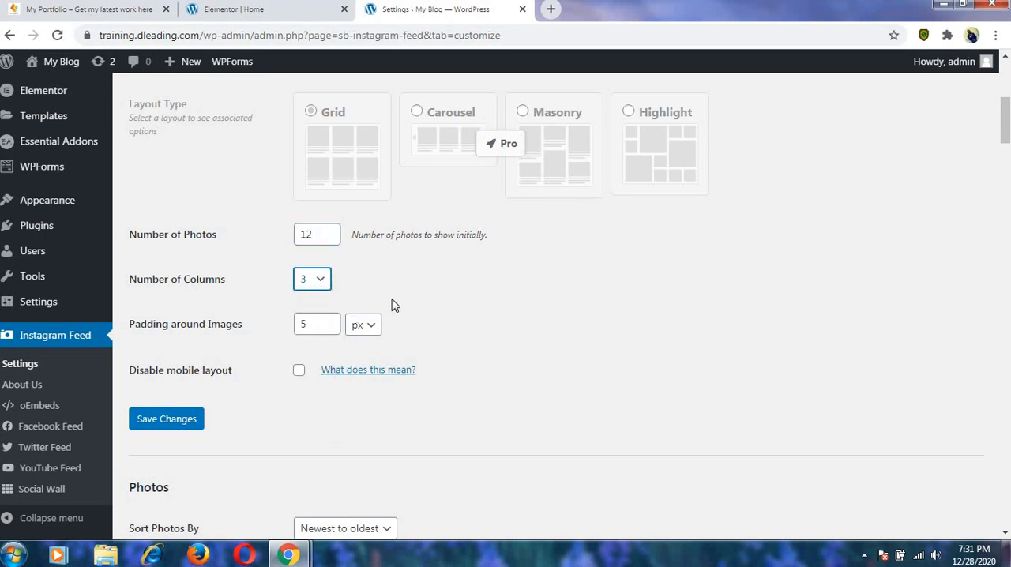
pyautogui.click(298, 372)
# Examine the remaining Customize settings, from Photos and Header through the Load More and Follow buttons to GDPR and Misc.
pyautogui.scroll(-4, 618, 349)
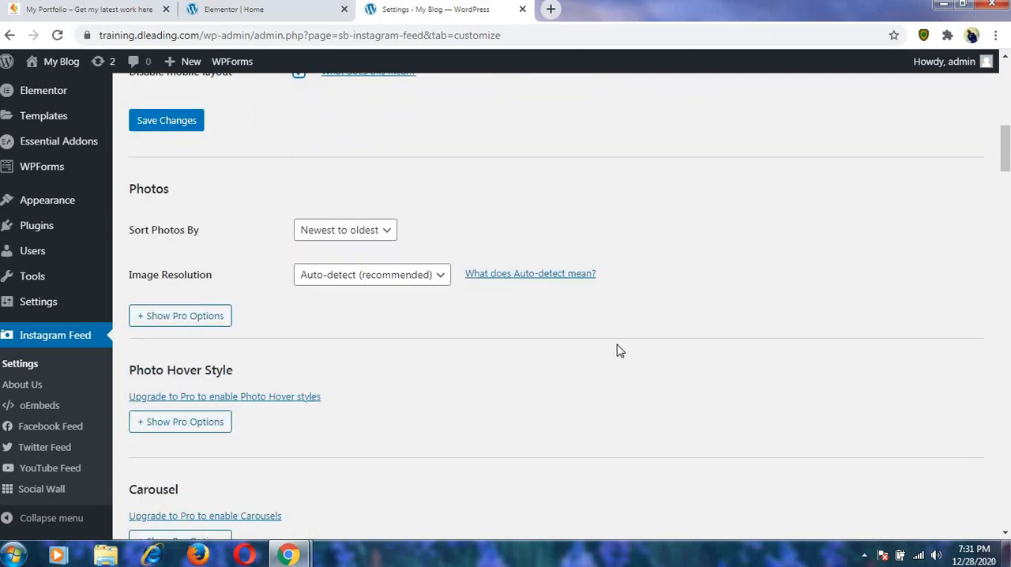
pyautogui.scroll(-3, 618, 351)
pyautogui.scroll(-1, 543, 319)
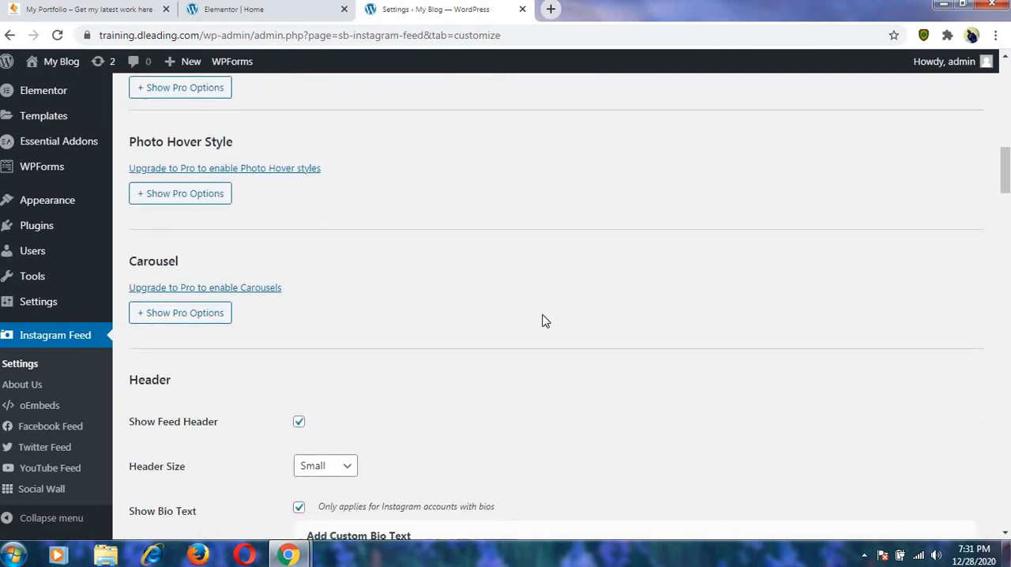
pyautogui.scroll(1, 544, 321)
pyautogui.scroll(1, 543, 320)
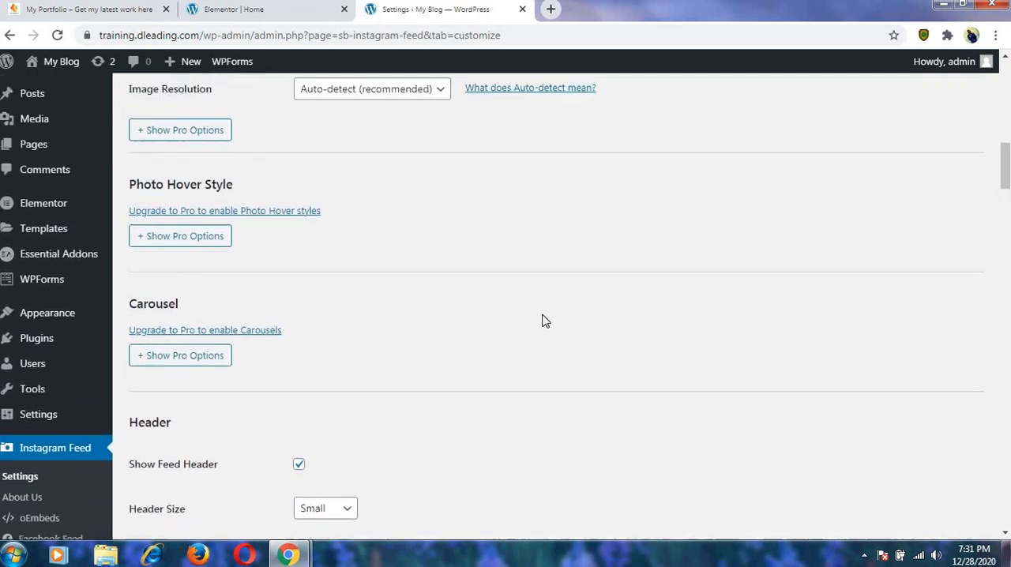
pyautogui.scroll(-4, 542, 320)
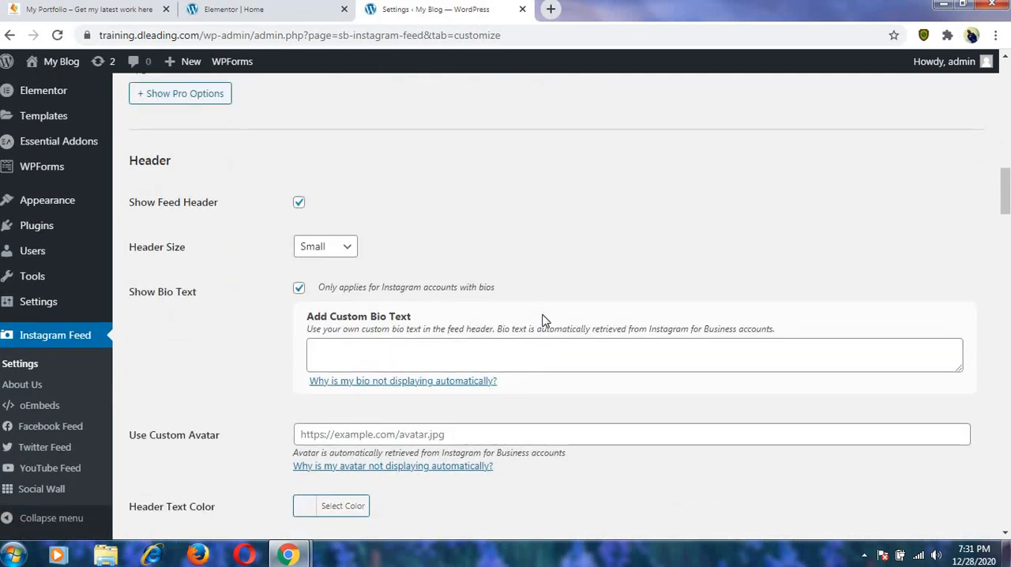
pyautogui.scroll(-1, 543, 320)
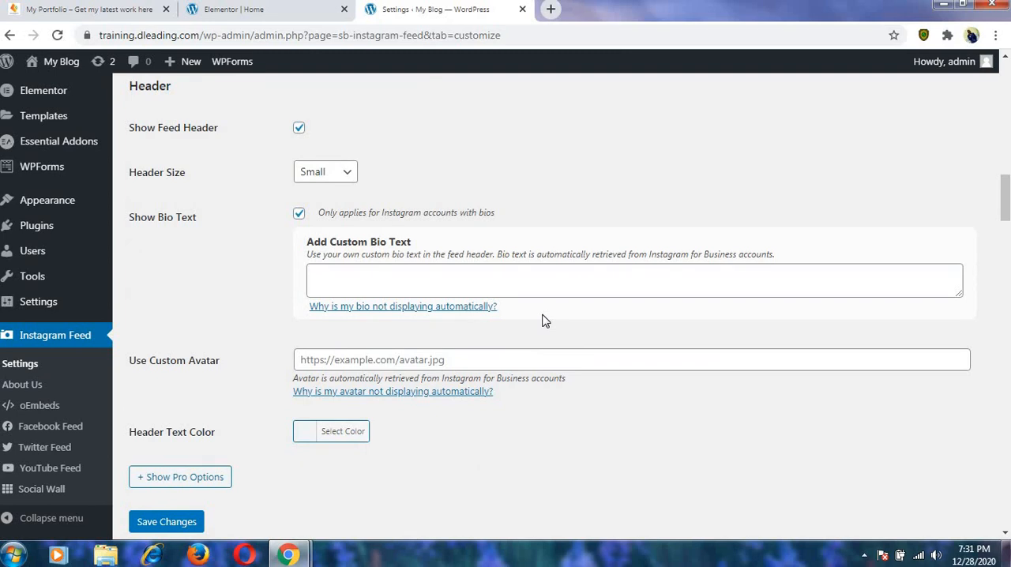
pyautogui.scroll(-2, 543, 320)
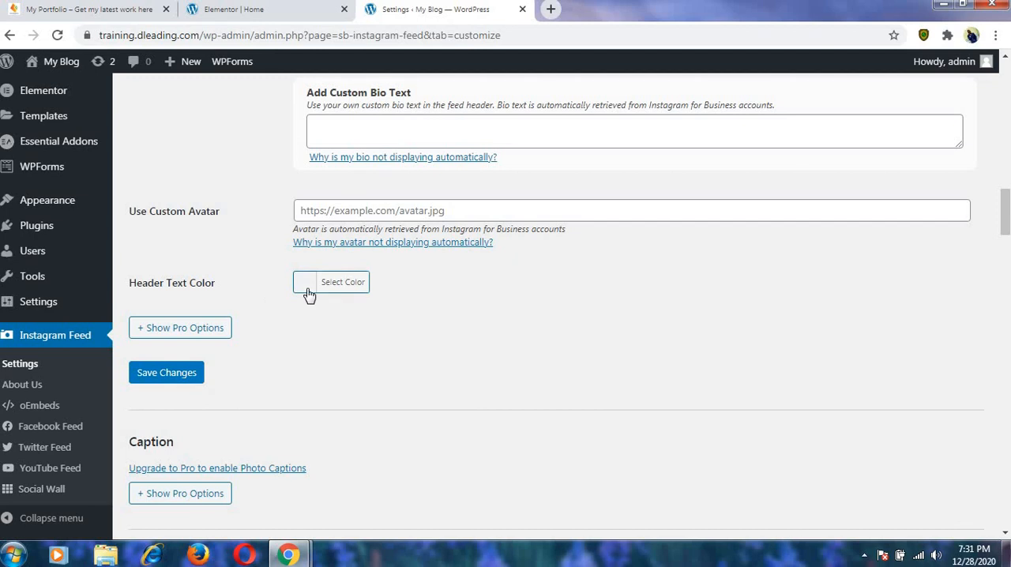
pyautogui.scroll(-6, 346, 311)
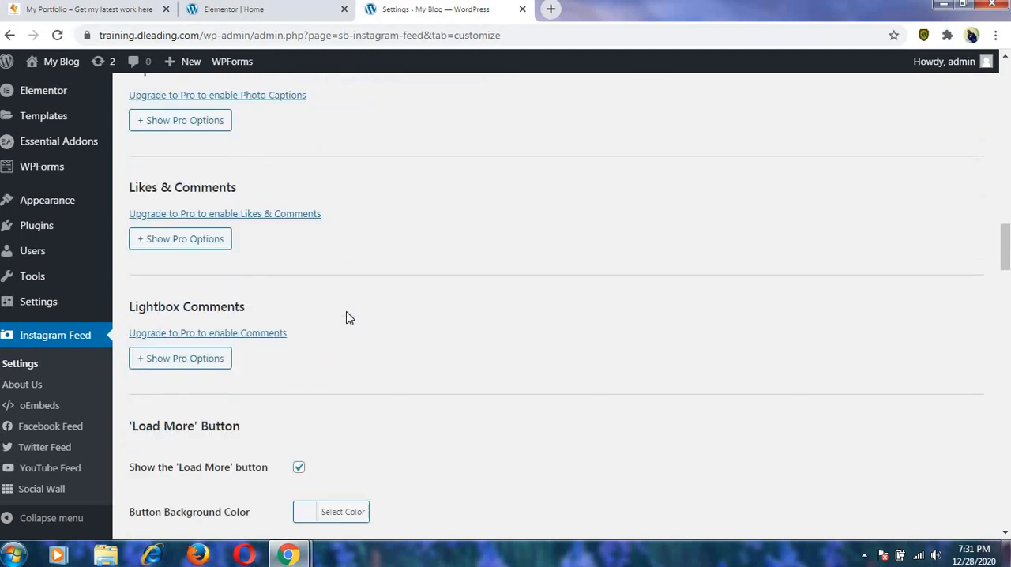
pyautogui.scroll(2, 346, 317)
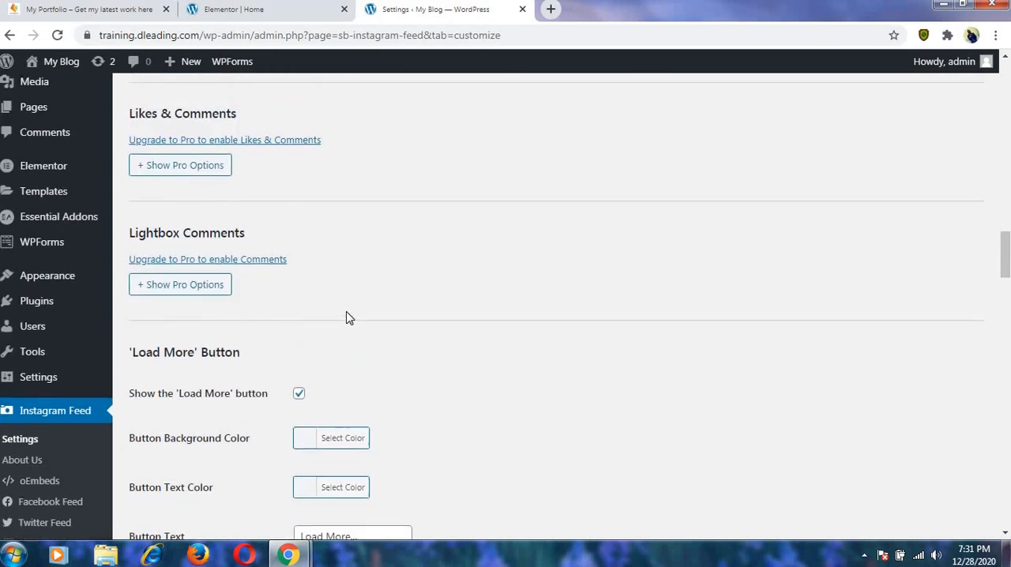
pyautogui.scroll(-1, 346, 317)
pyautogui.scroll(-4, 346, 317)
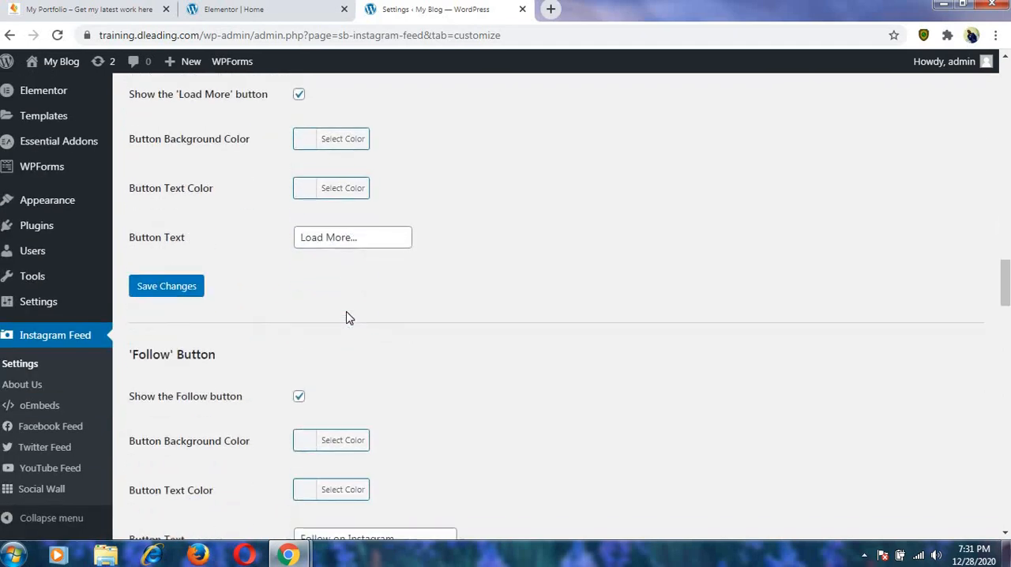
pyautogui.scroll(-2, 346, 317)
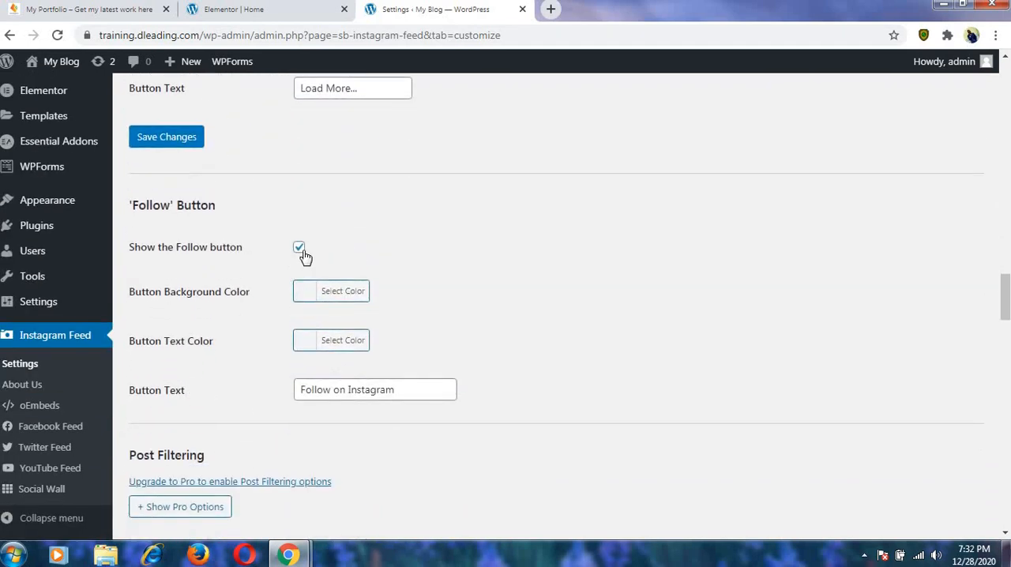
pyautogui.scroll(-4, 364, 260)
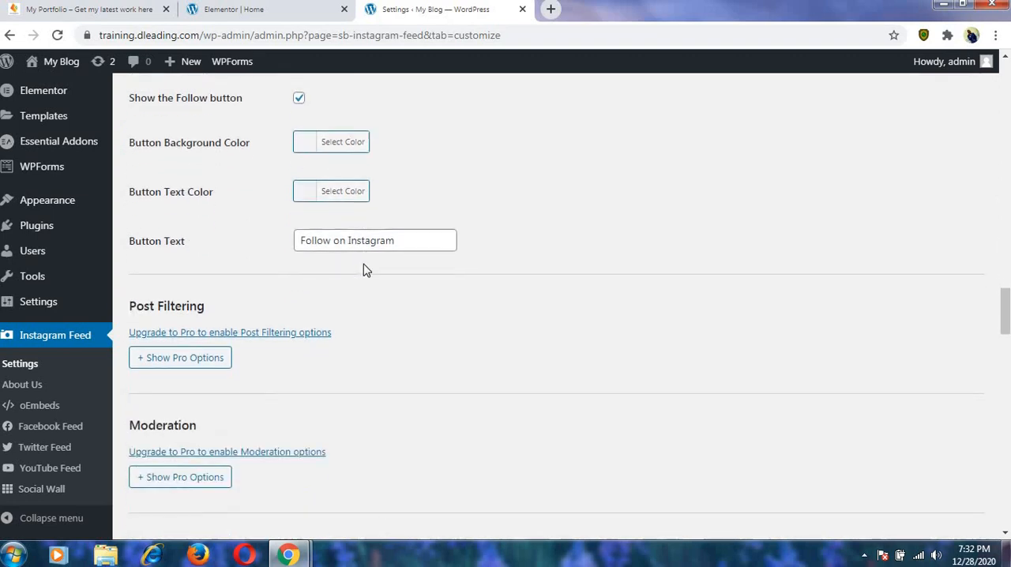
pyautogui.scroll(-7, 363, 269)
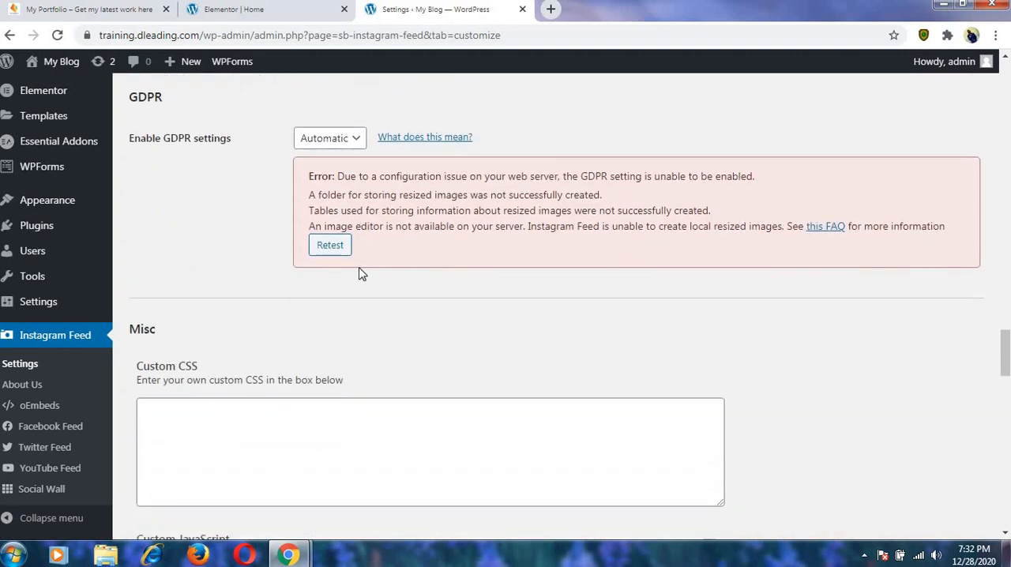
pyautogui.scroll(-5, 359, 274)
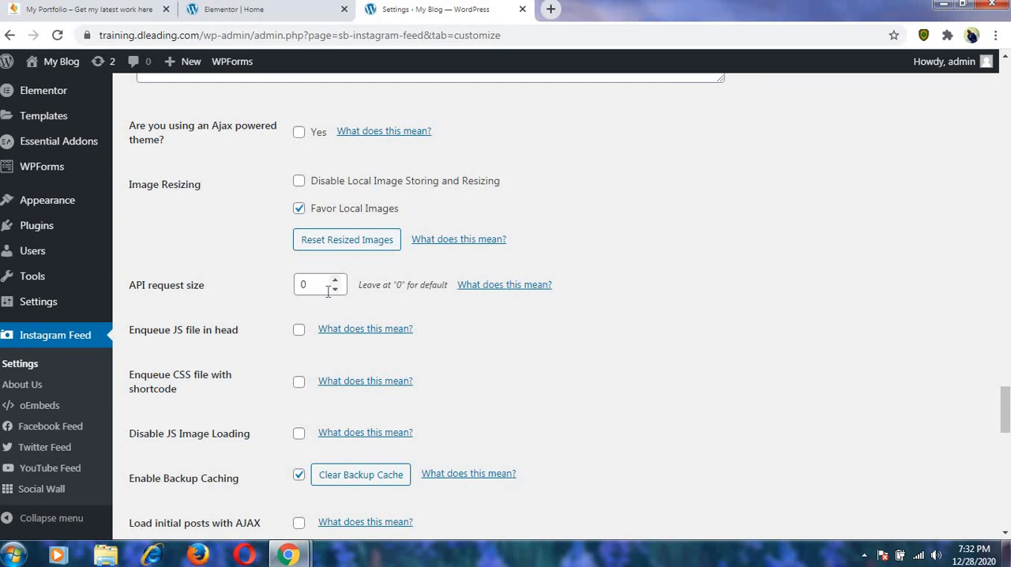
# Look over the remaining Misc options down to usage tracking, and save the Instagram Feed Customize settings.
pyautogui.scroll(-4, 328, 293)
pyautogui.scroll(4, 328, 293)
pyautogui.scroll(-6, 328, 300)
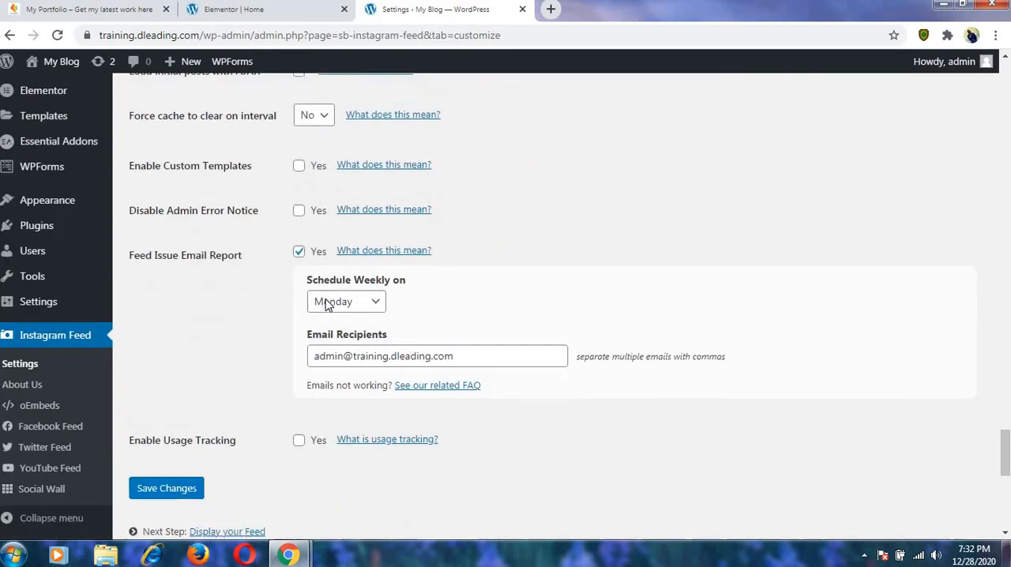
pyautogui.scroll(-5, 327, 304)
pyautogui.scroll(10, 343, 185)
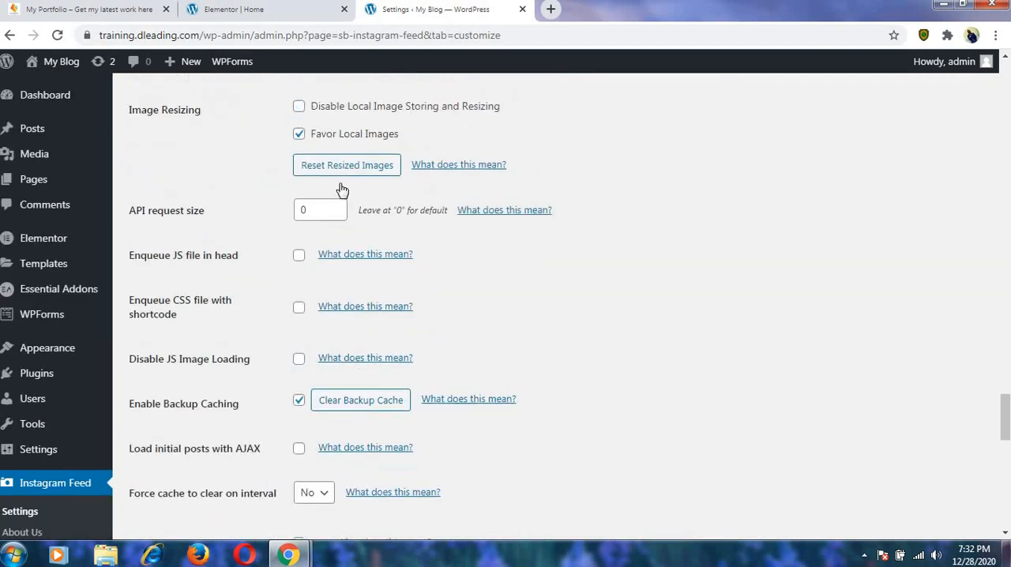
pyautogui.scroll(15, 342, 190)
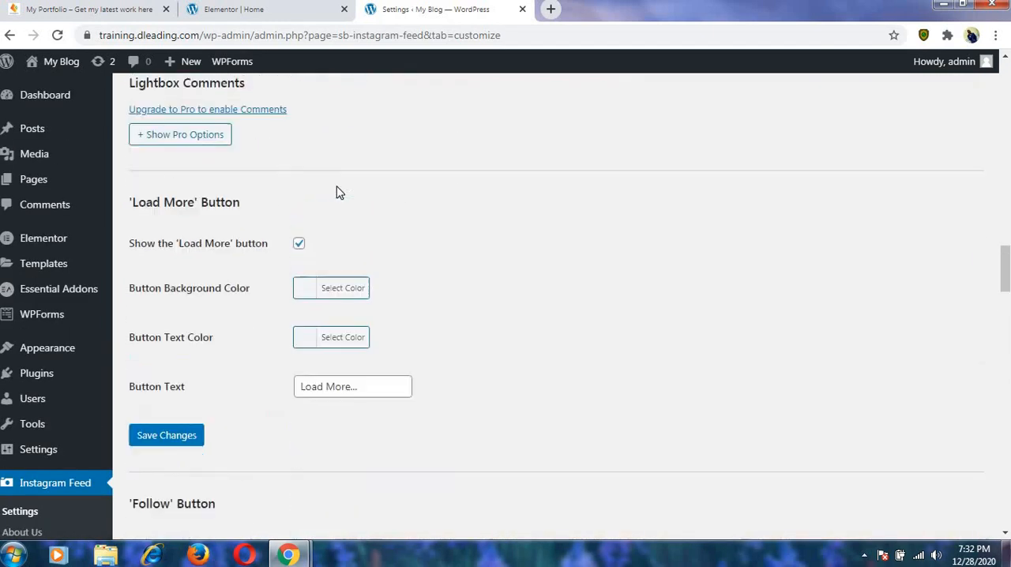
pyautogui.scroll(10, 336, 192)
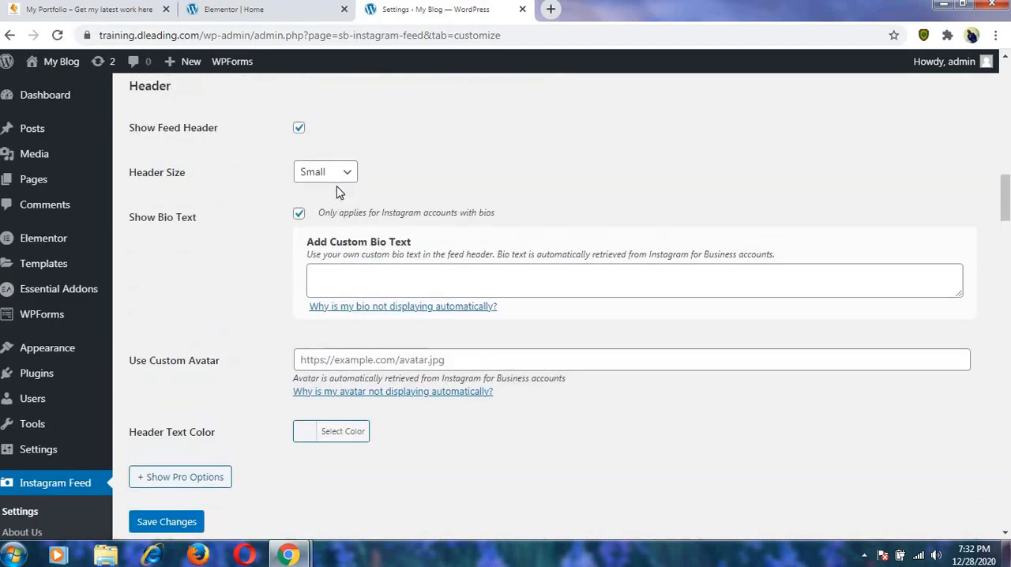
pyautogui.scroll(3, 309, 228)
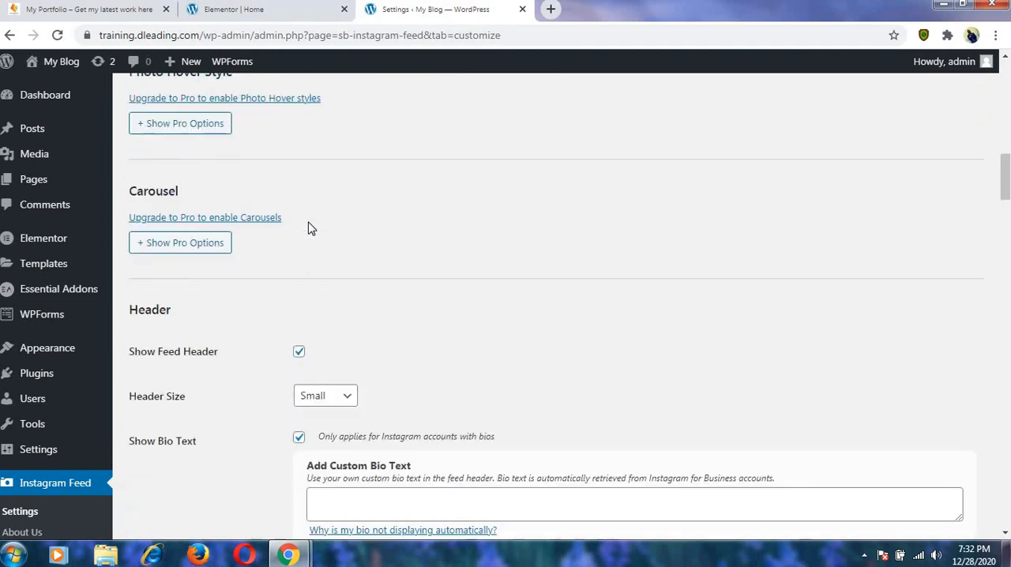
pyautogui.scroll(8, 309, 228)
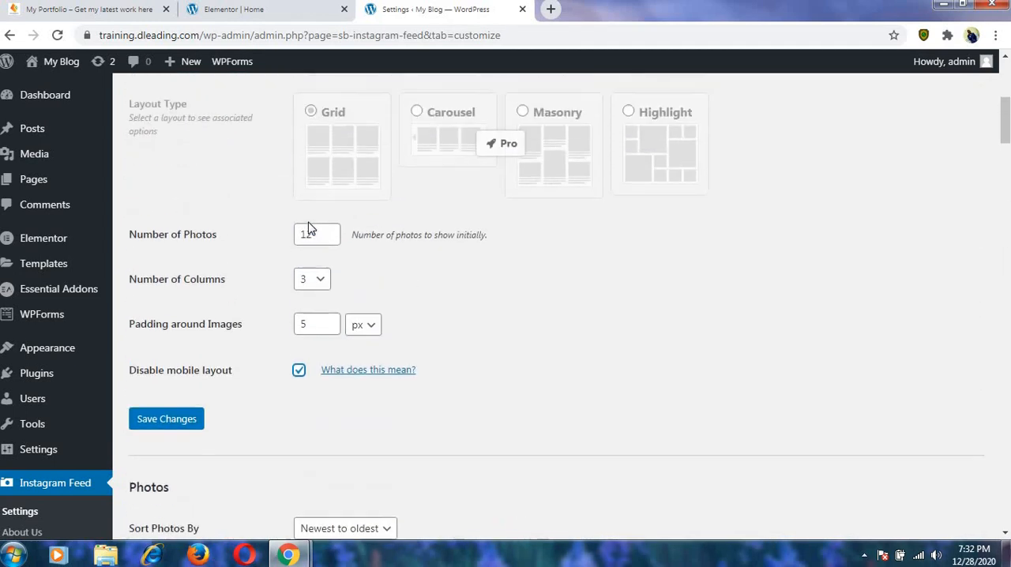
pyautogui.scroll(1, 309, 228)
pyautogui.scroll(-1, 248, 451)
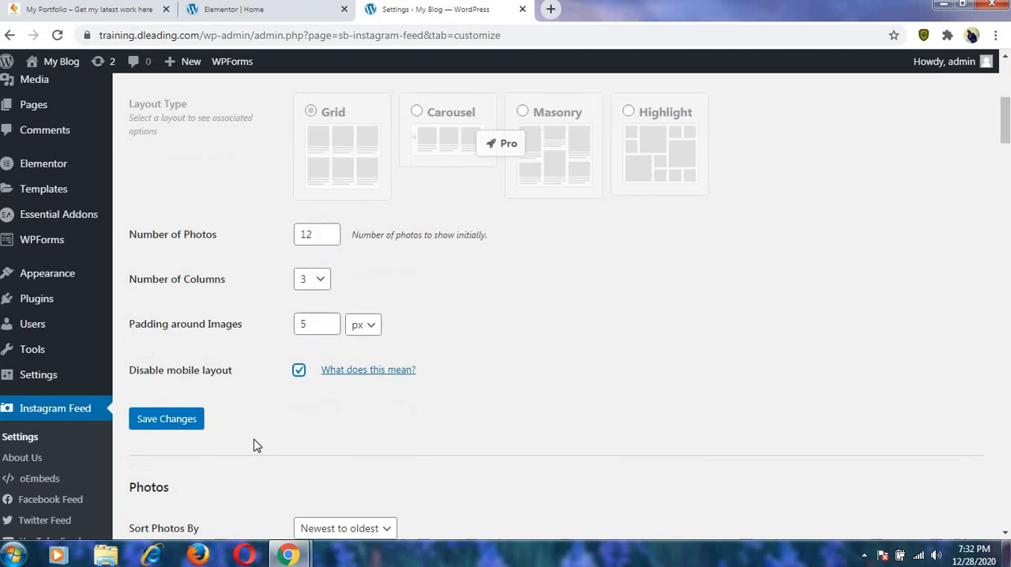
pyautogui.click(176, 421)
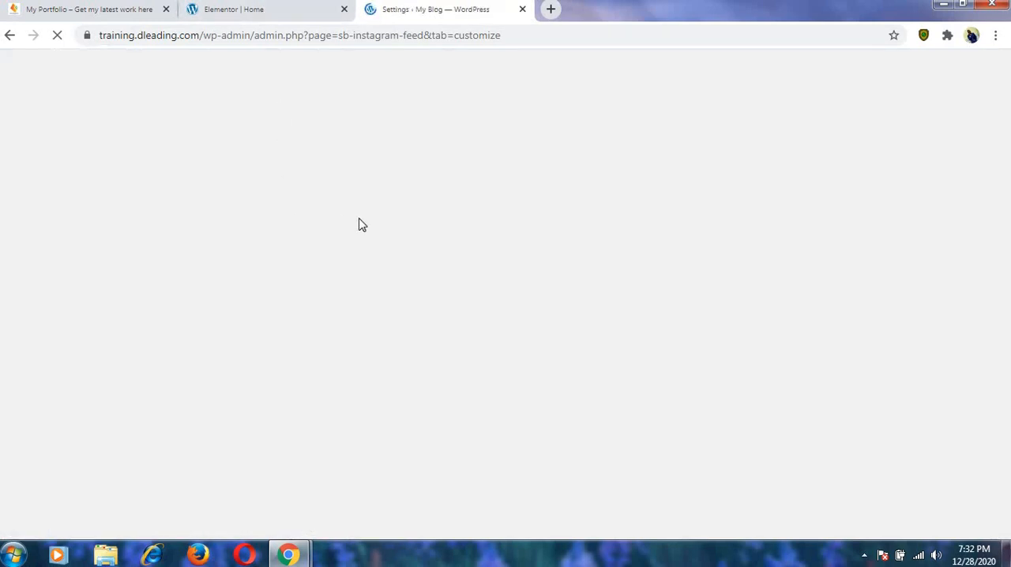
# In the Elementor editor, apply the [instagram-feed] shortcode in the Follow Me section, and reload the editor page.
pyautogui.click(260, 15)
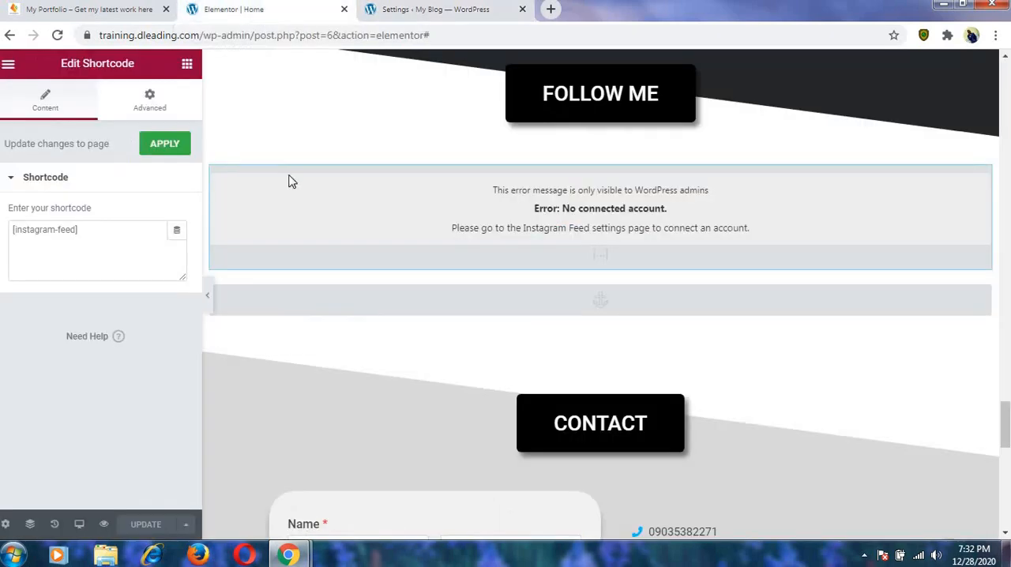
pyautogui.click(165, 144)
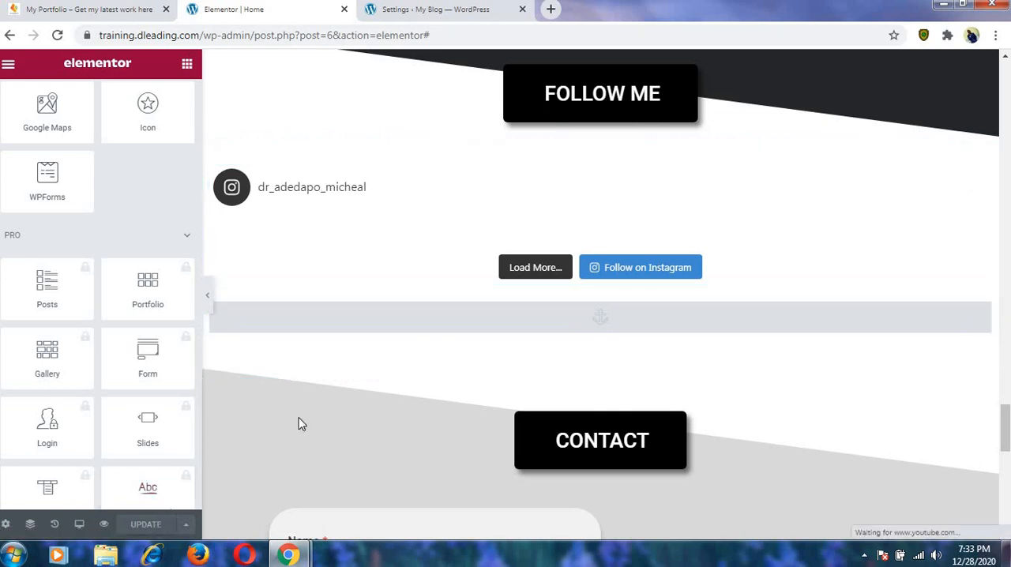
pyautogui.click(469, 211)
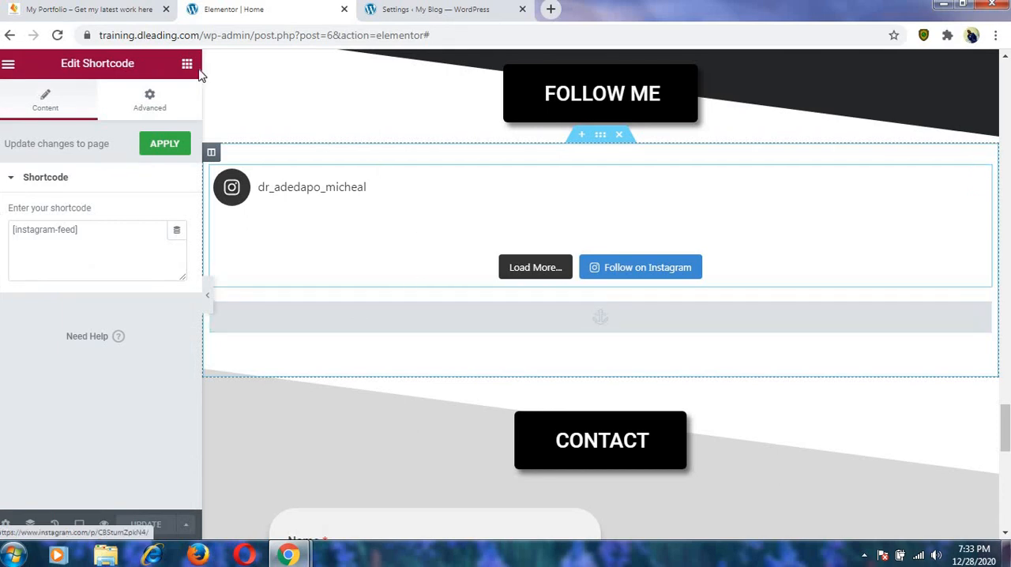
pyautogui.click(58, 36)
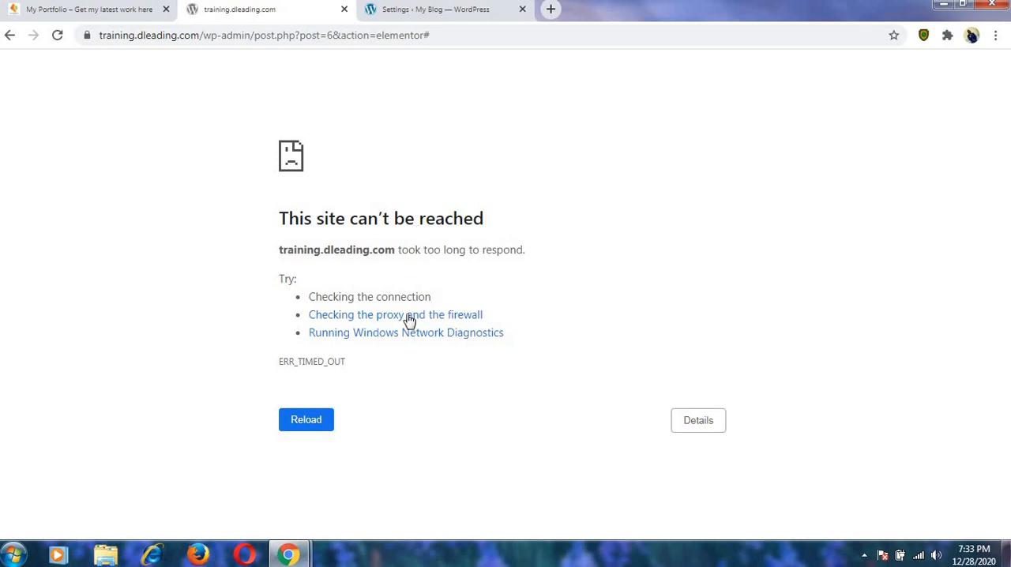
pyautogui.click(312, 421)
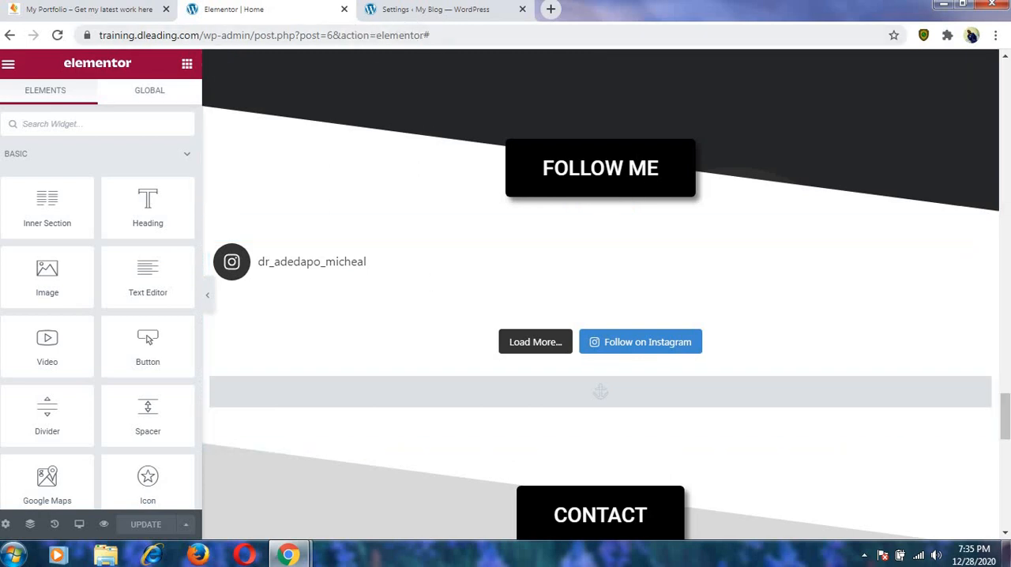
# From the Instagram Feed settings page, open the live site in a new browser tab and switch to it.
pyautogui.click(417, 11)
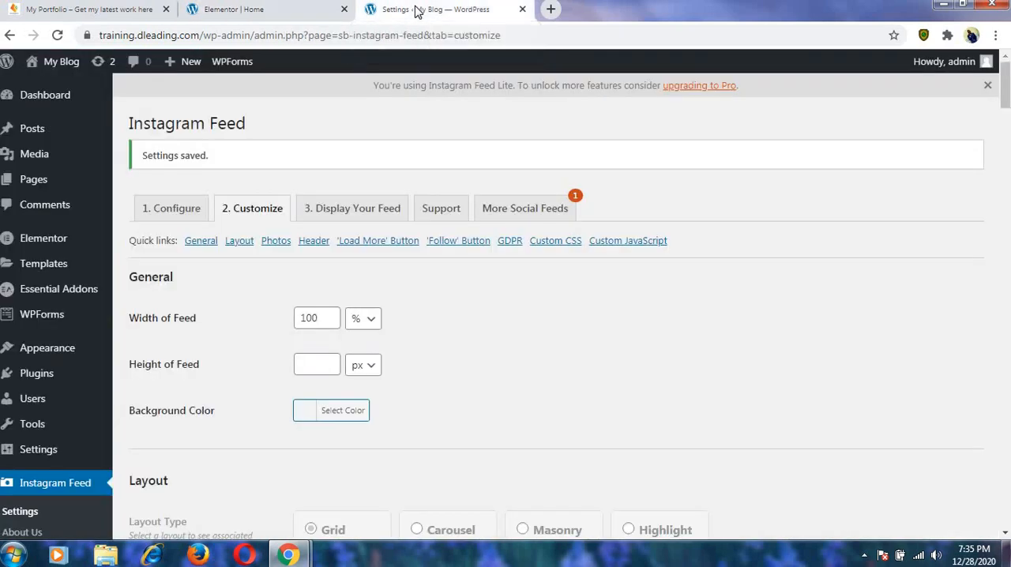
pyautogui.moveTo(55, 63)
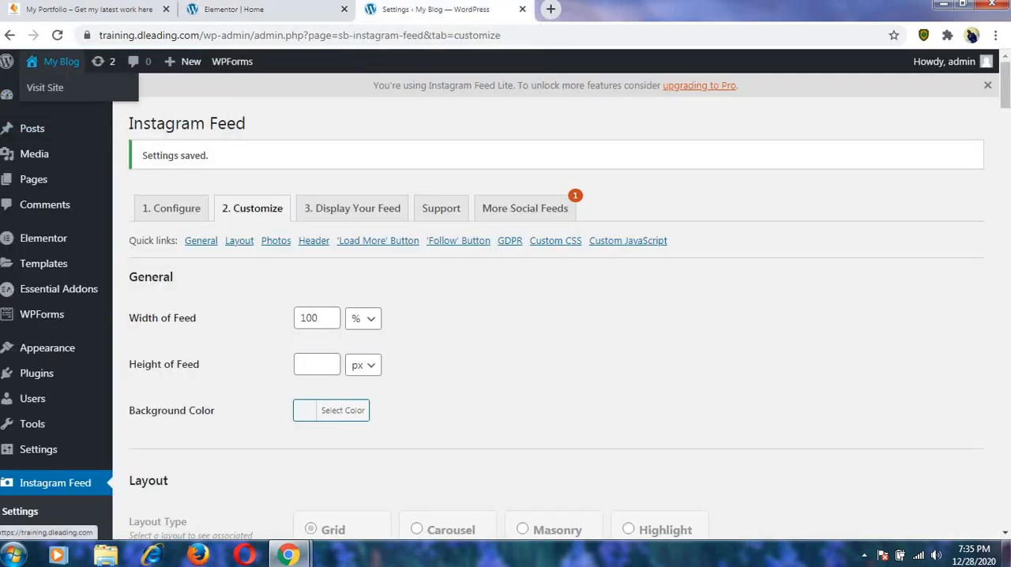
pyautogui.rightClick(54, 90)
pyautogui.click(82, 104)
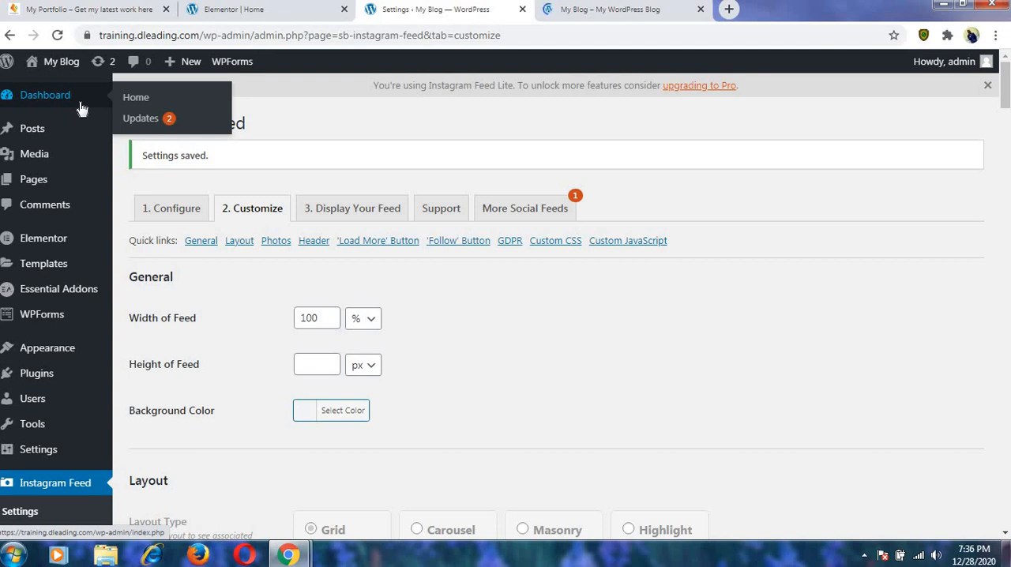
pyautogui.click(575, 9)
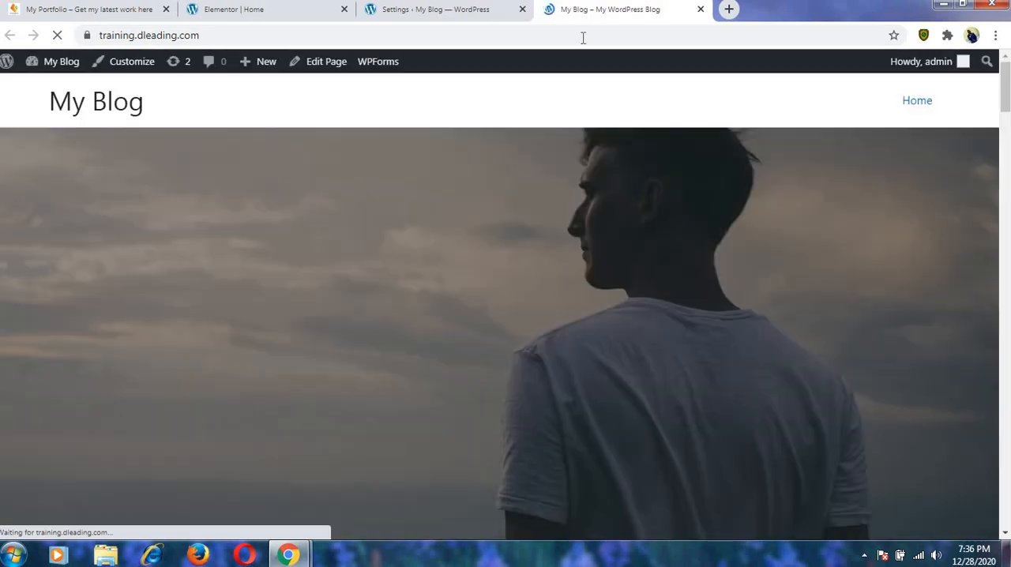
# Examine the live homepage from the hero section through Digital Content Creator and Web Design down to the Instagram feed.
pyautogui.scroll(-7, 571, 245)
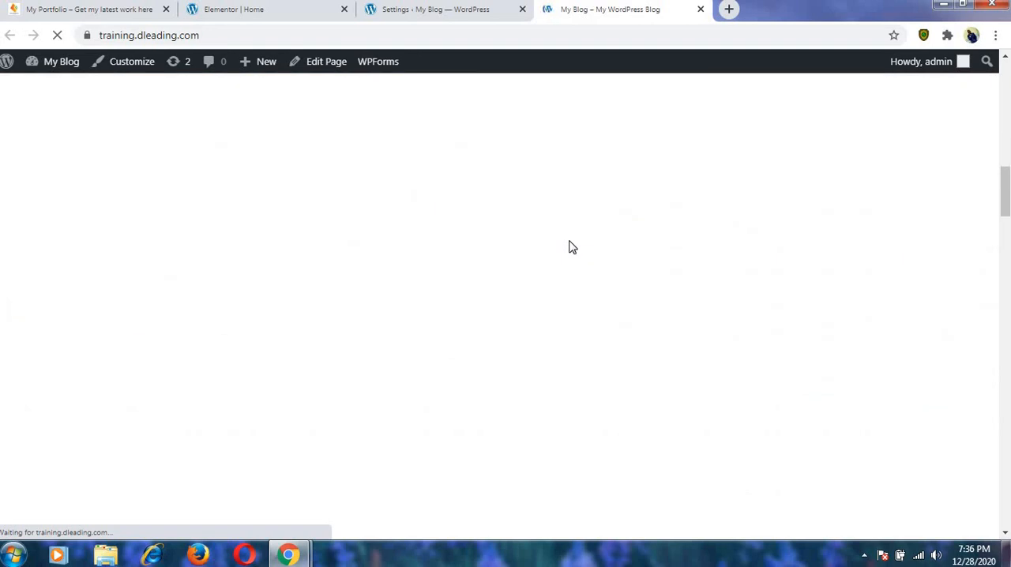
pyautogui.scroll(6, 570, 247)
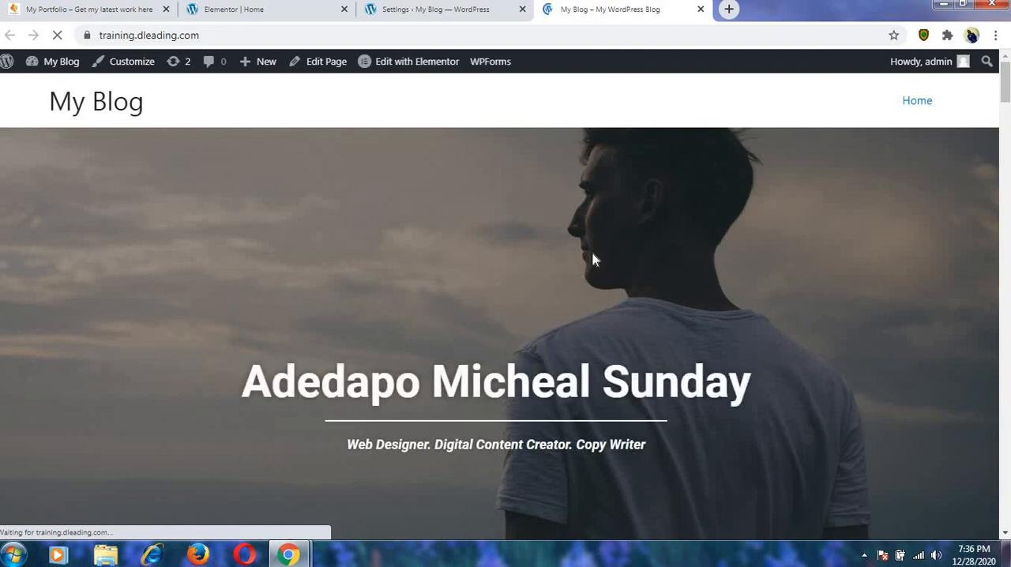
pyautogui.scroll(-2, 571, 254)
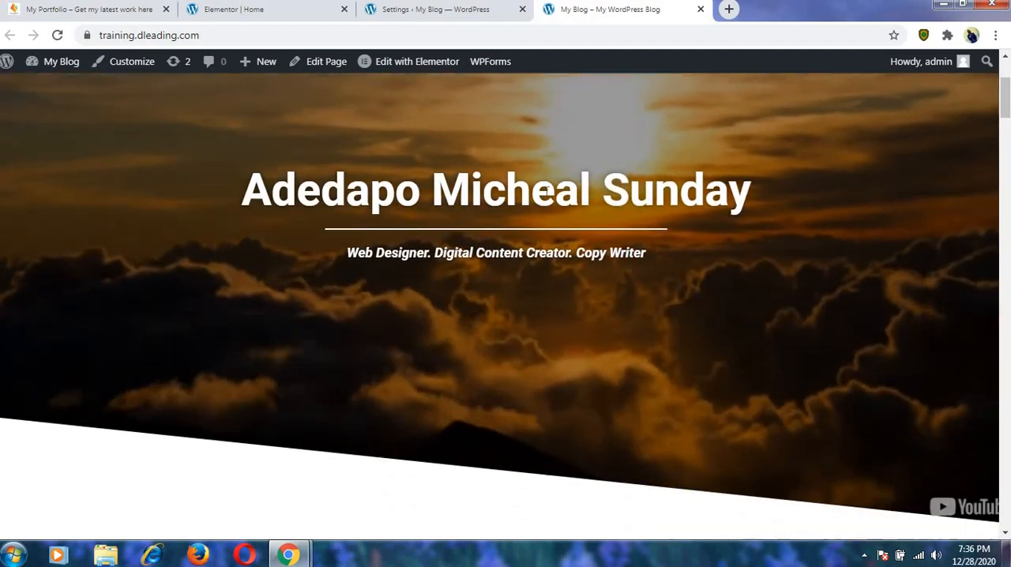
pyautogui.scroll(-10, 545, 193)
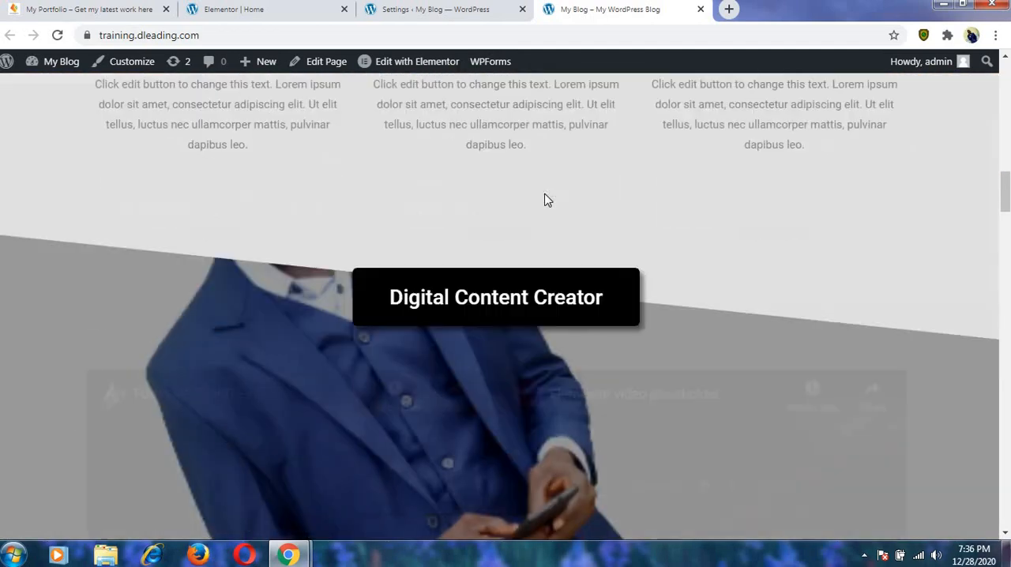
pyautogui.scroll(-15, 545, 200)
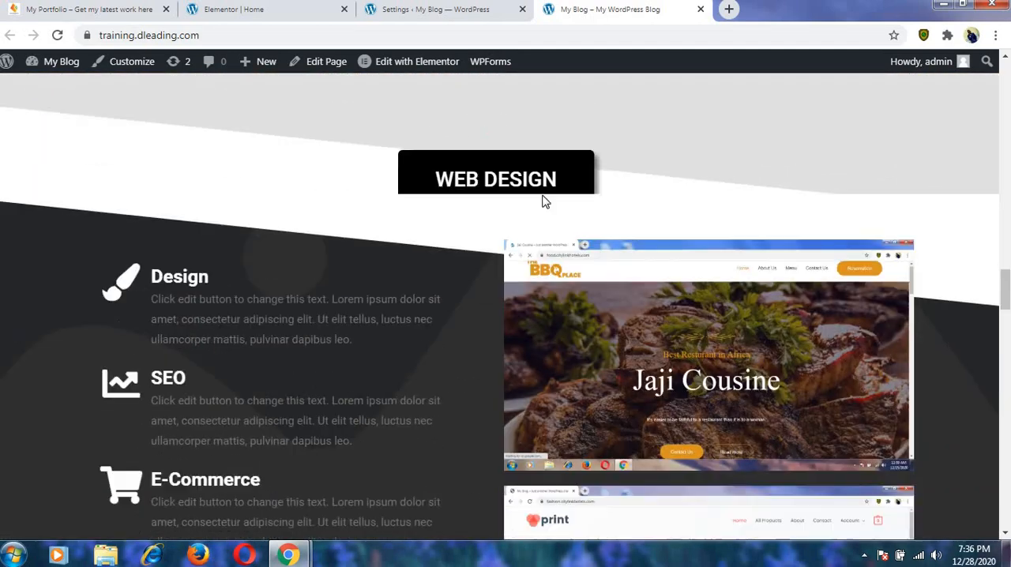
pyautogui.scroll(-15, 545, 202)
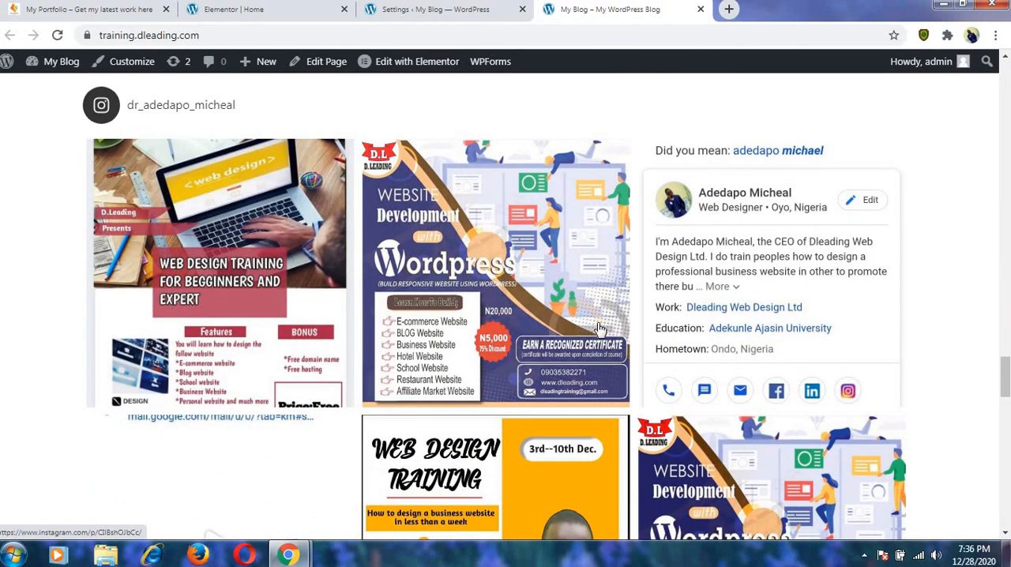
pyautogui.scroll(-2, 659, 327)
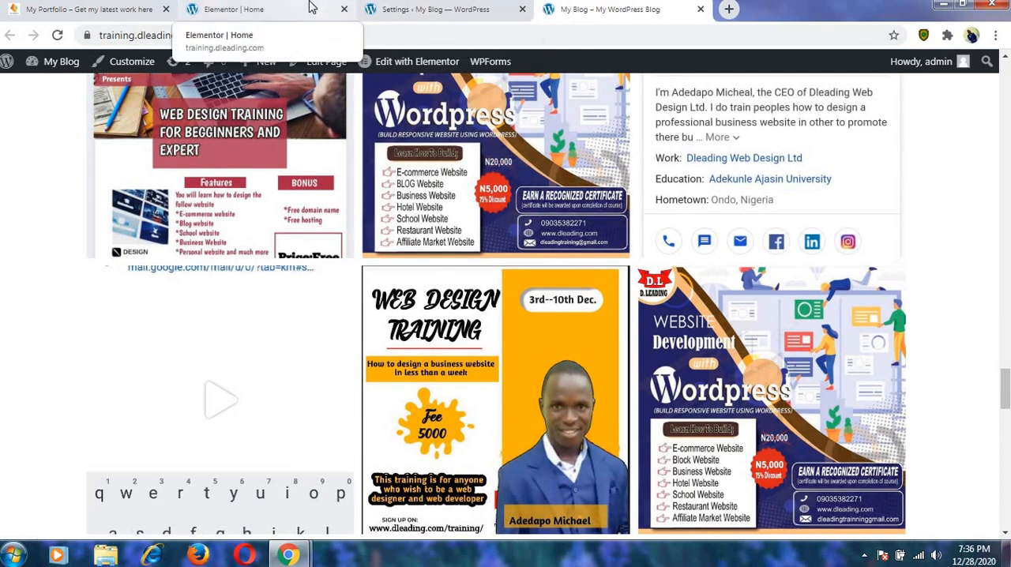
# Compare the Follow Me section in the Elementor editor with the Instagram feed on the live page.
pyautogui.moveTo(7, 61)
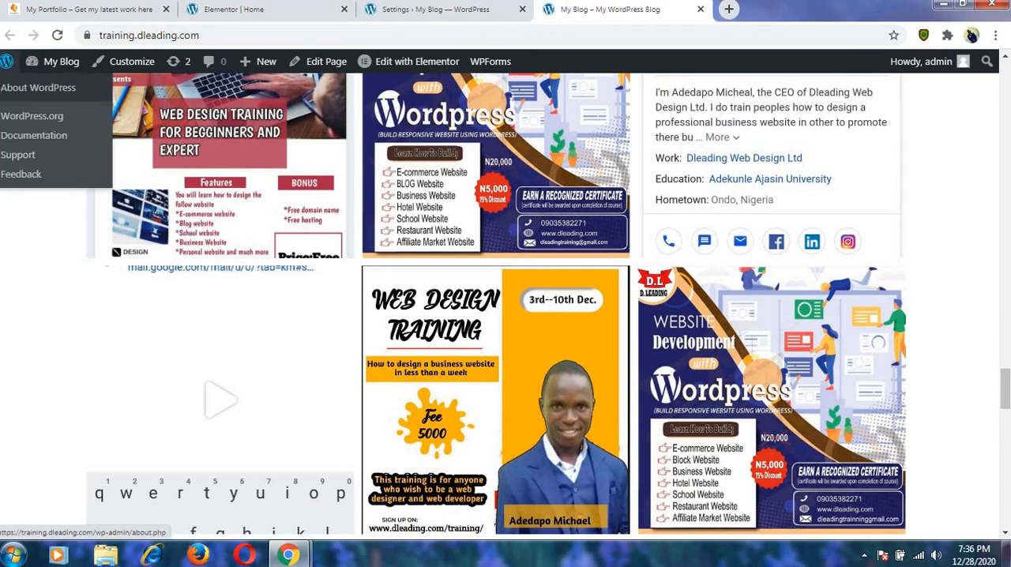
pyautogui.click(214, 10)
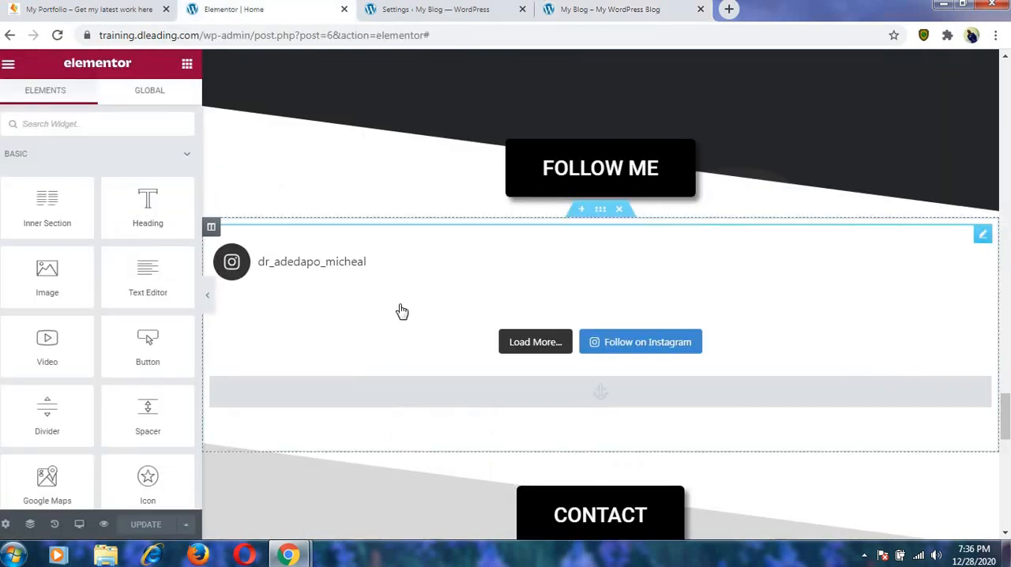
pyautogui.click(602, 11)
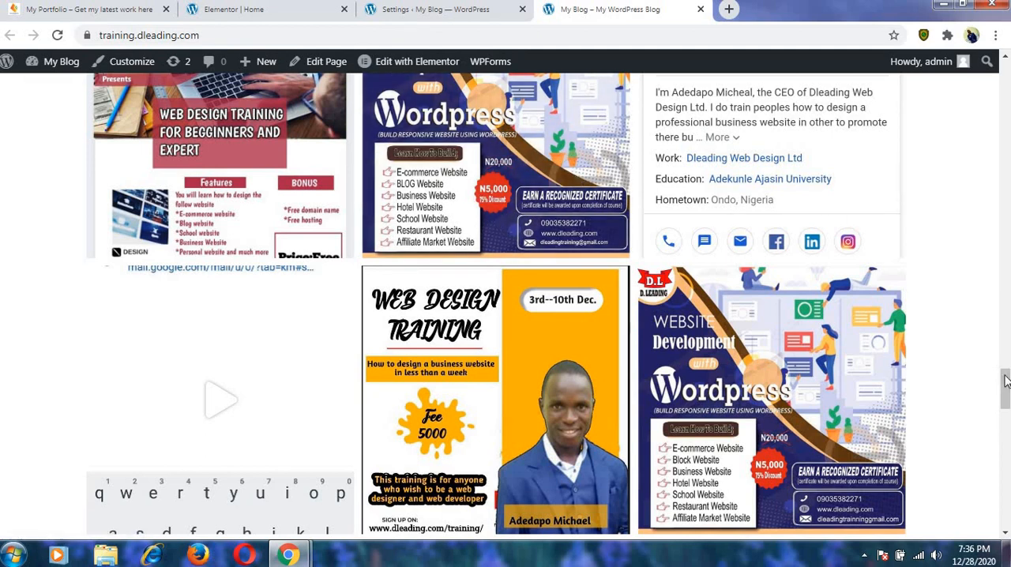
# Examine the live Instagram feed's photo grid down to the Load More and Follow buttons, and return to the page top.
pyautogui.moveTo(1006, 383); pyautogui.dragTo(1004, 425)
pyautogui.scroll(-3, 1001, 428)
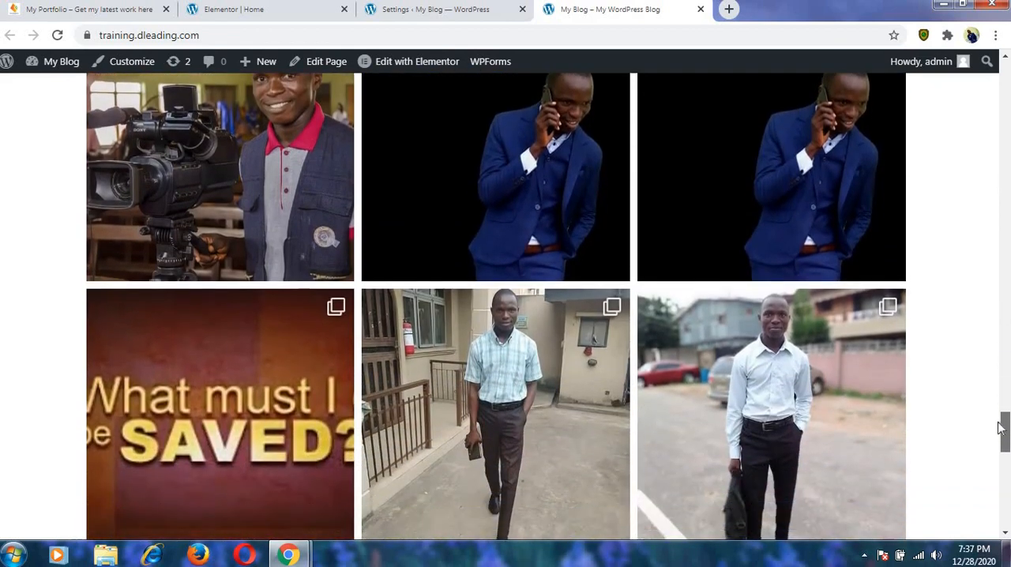
pyautogui.scroll(2, 993, 427)
pyautogui.scroll(-1, 991, 432)
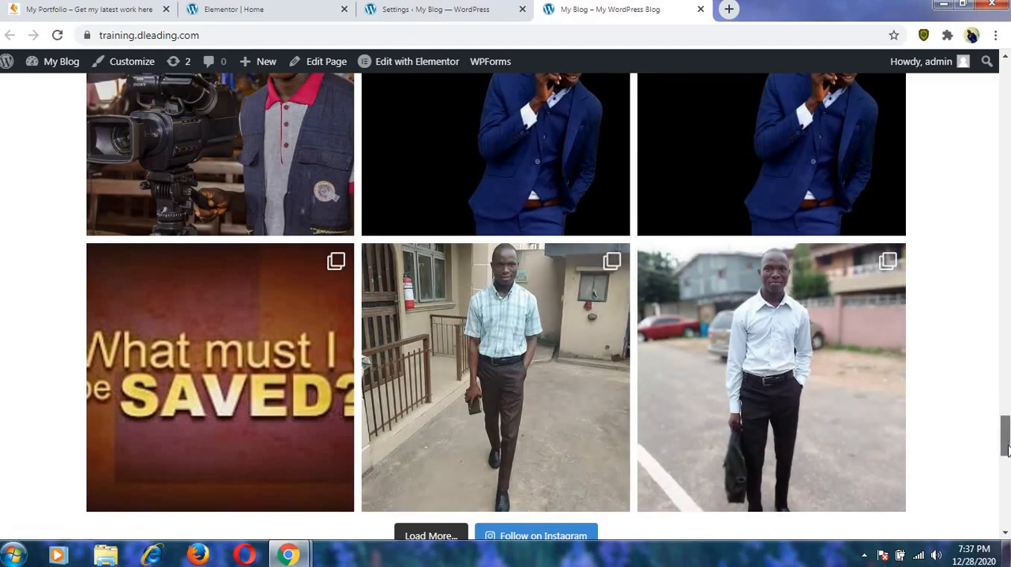
pyautogui.scroll(-2, 1006, 448)
pyautogui.scroll(3, 1007, 419)
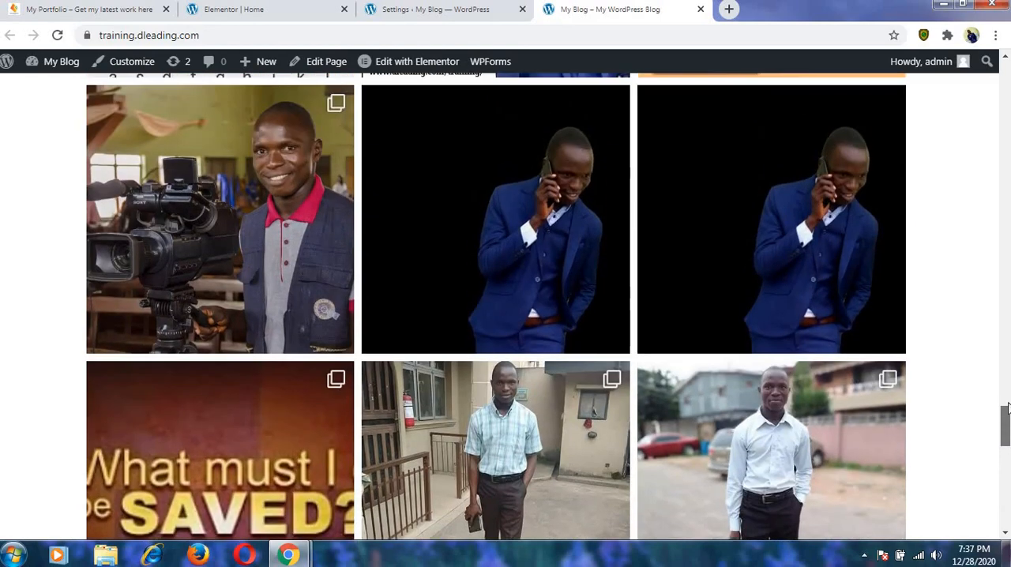
pyautogui.moveTo(1008, 405); pyautogui.dragTo(1006, 383)
pyautogui.scroll(-4, 1007, 445)
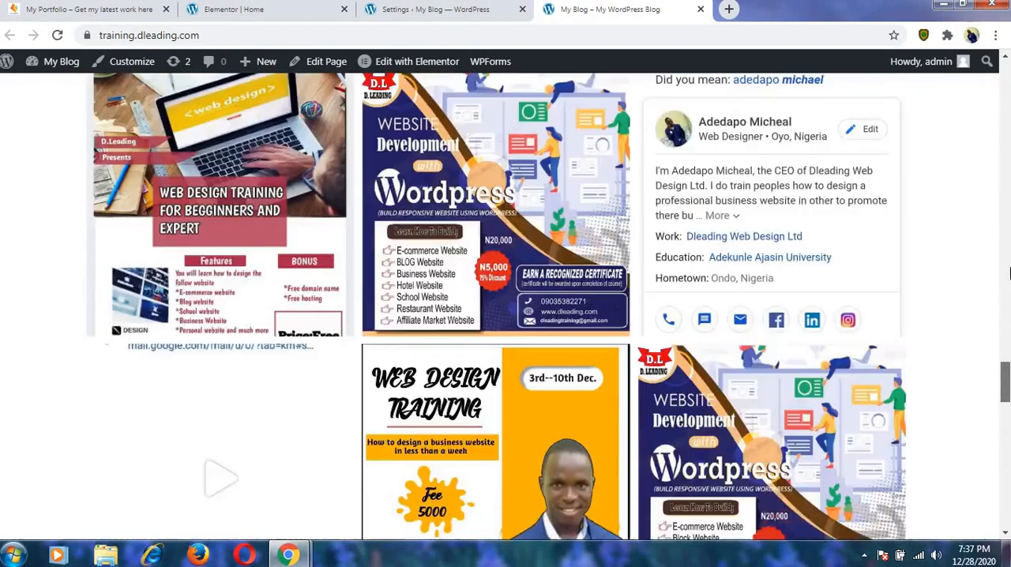
pyautogui.moveTo(1009, 273); pyautogui.dragTo(1006, 80)
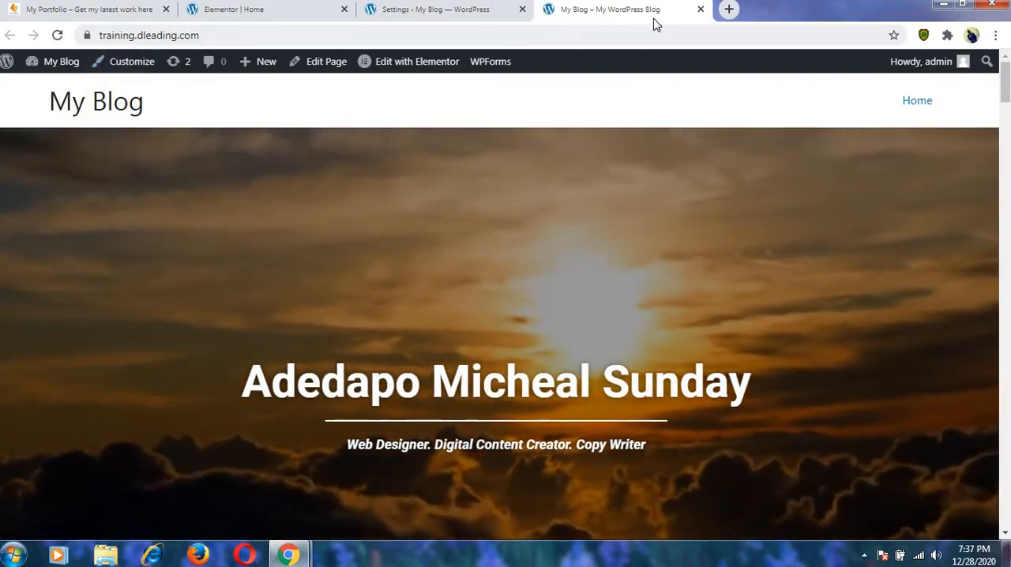
# Open logomakr.com in a new browser tab.
pyautogui.click(728, 10)
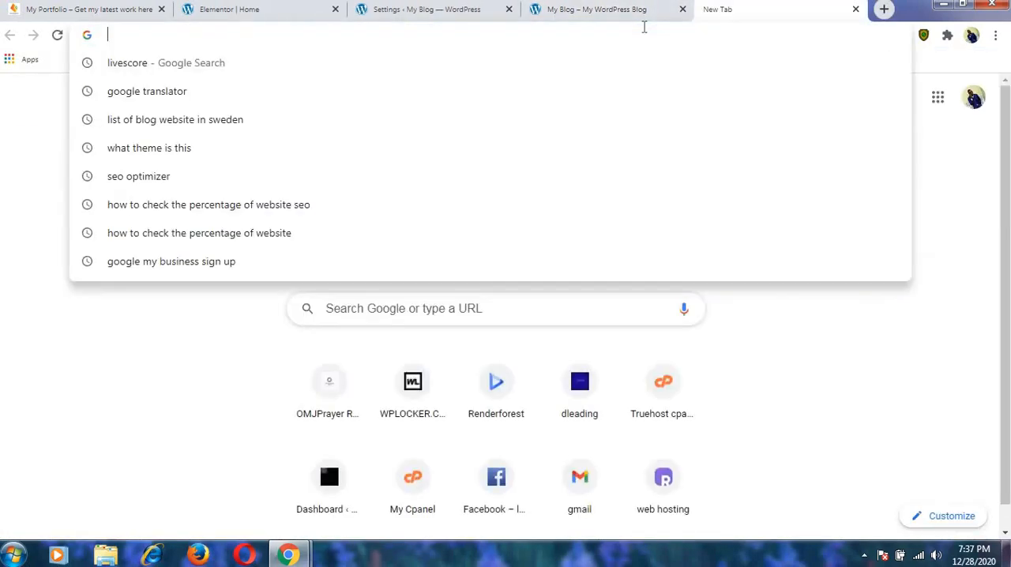
pyautogui.write('logomakr.com')
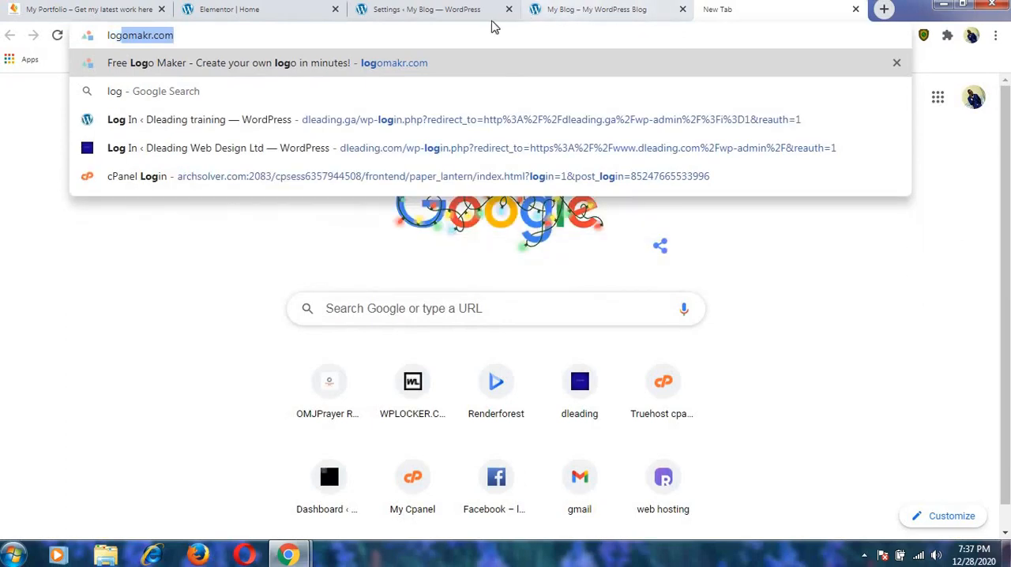
pyautogui.click(363, 36)
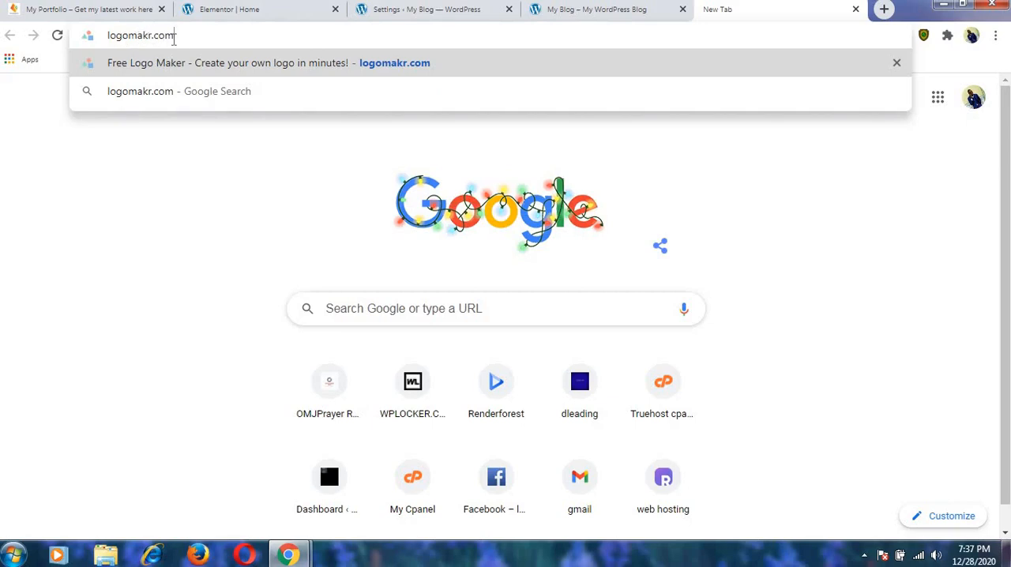
pyautogui.press('Return')
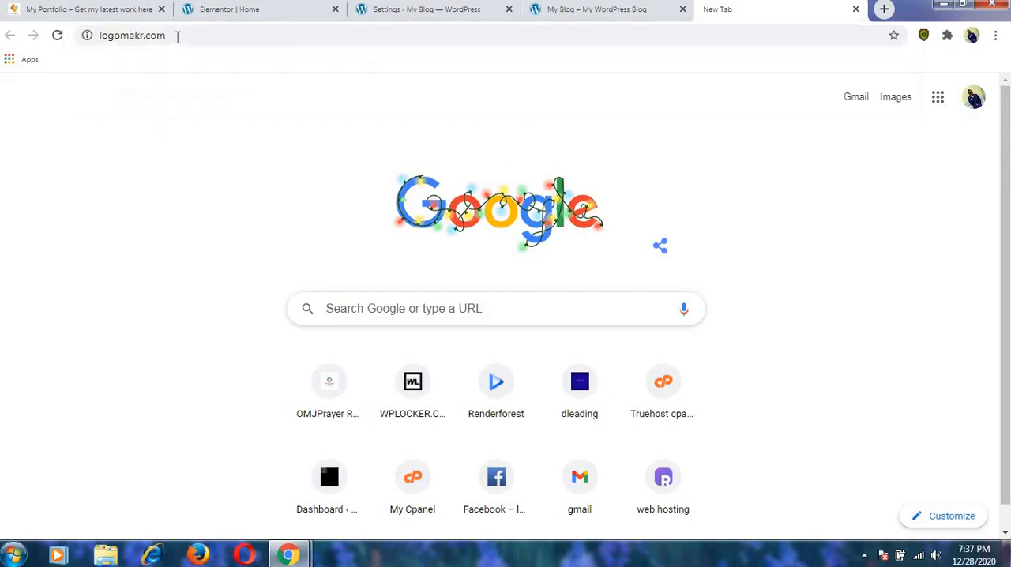
# Close the WordPress settings tab and open the live homepage in the theme Customizer.
pyautogui.click(555, 12)
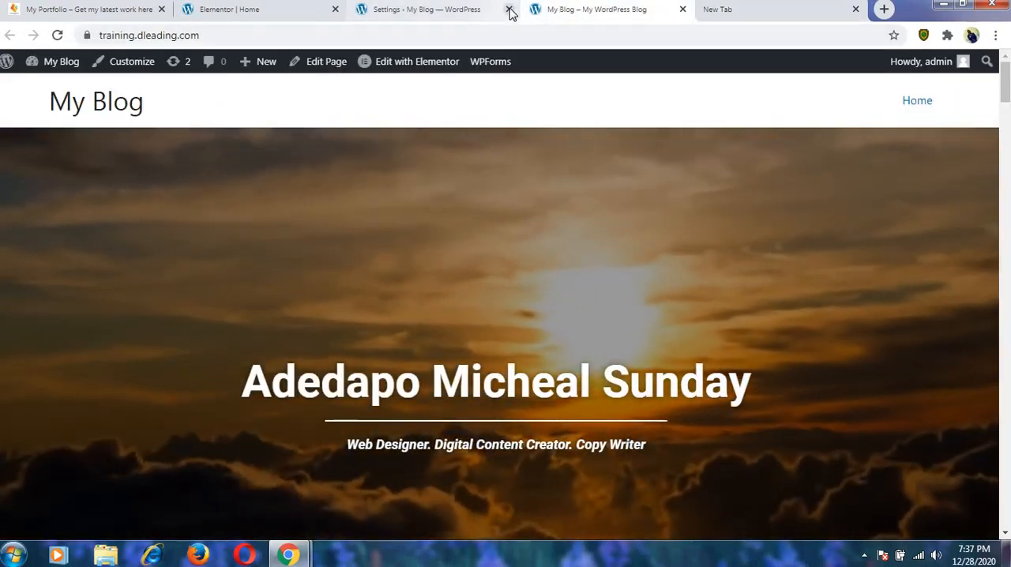
pyautogui.click(510, 11)
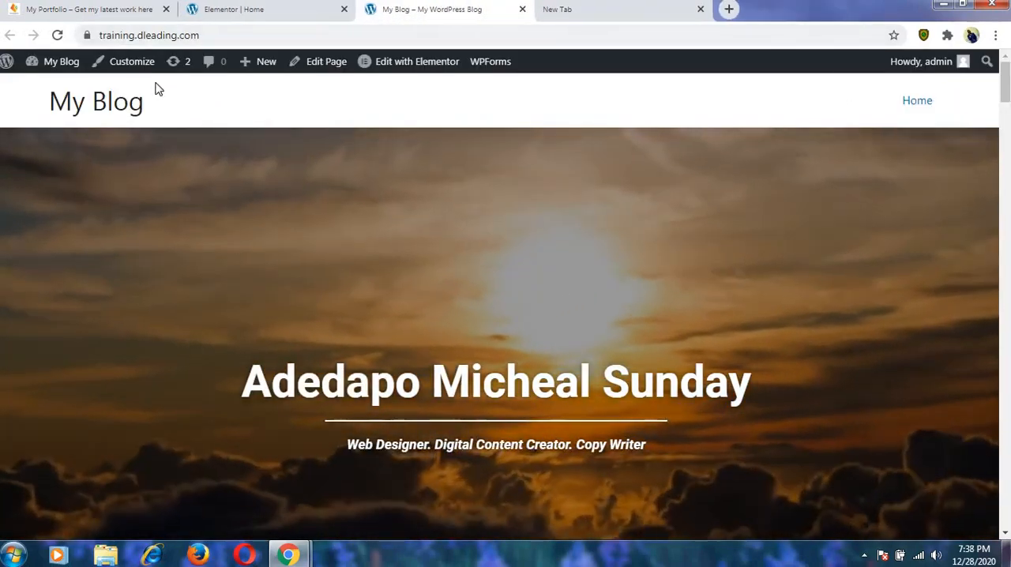
pyautogui.click(148, 67)
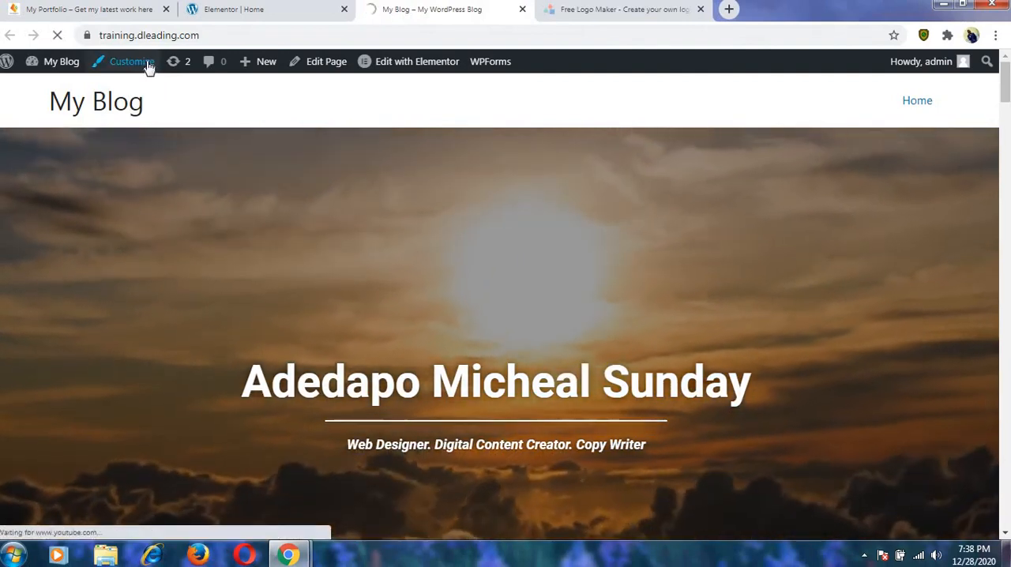
pyautogui.click(655, 16)
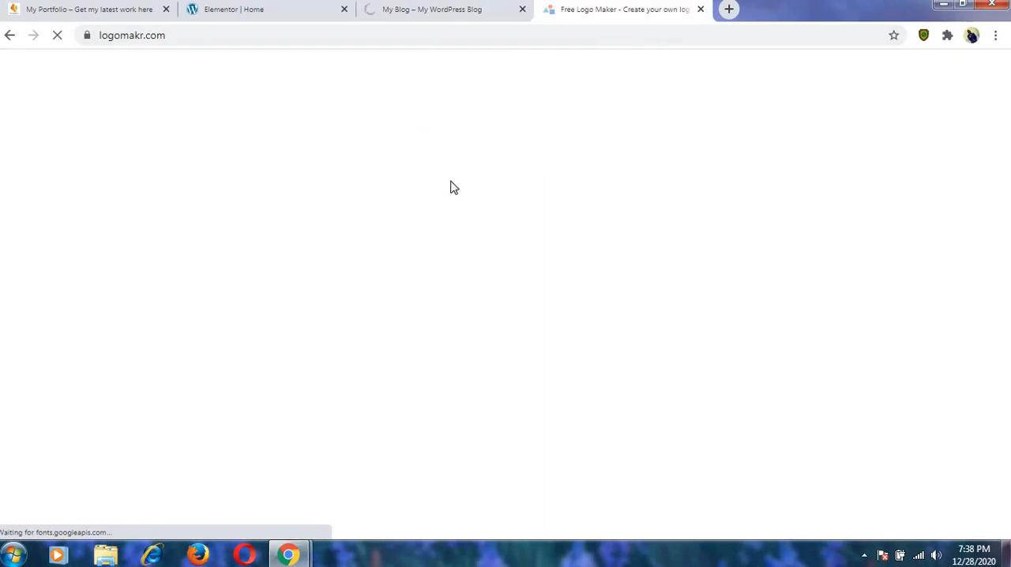
pyautogui.click(450, 10)
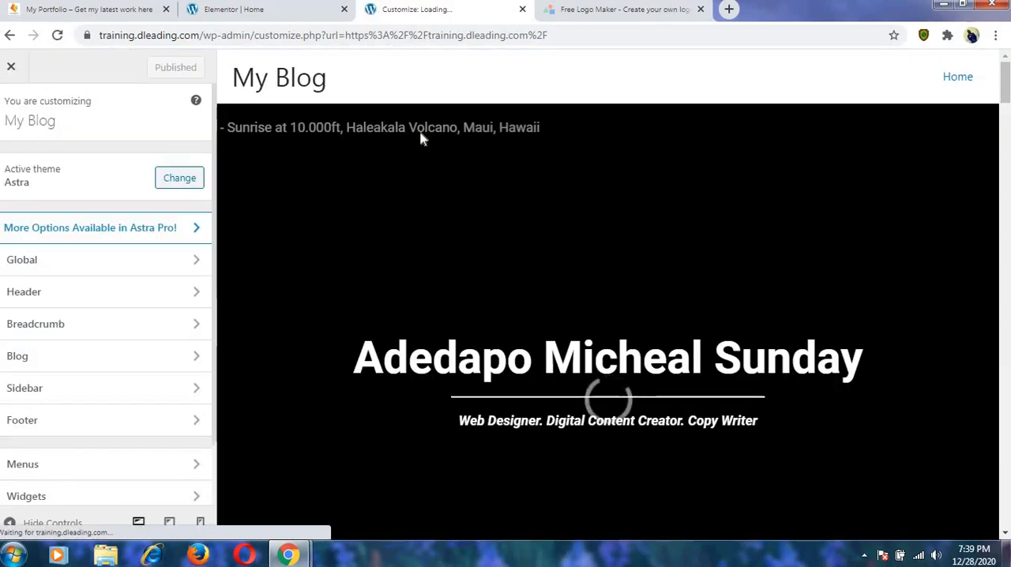
pyautogui.scroll(-10, 322, 160)
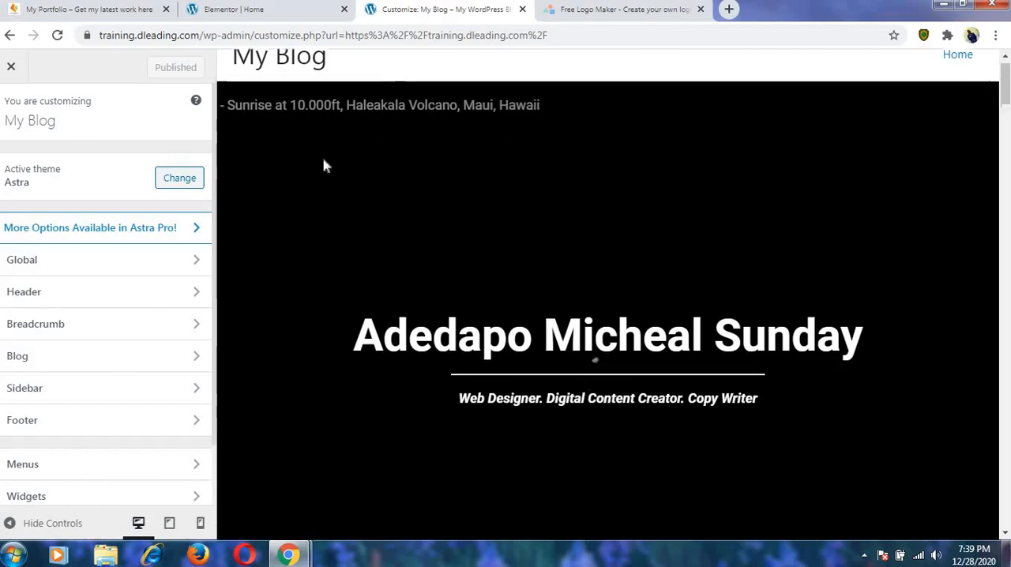
pyautogui.scroll(-15, 308, 267)
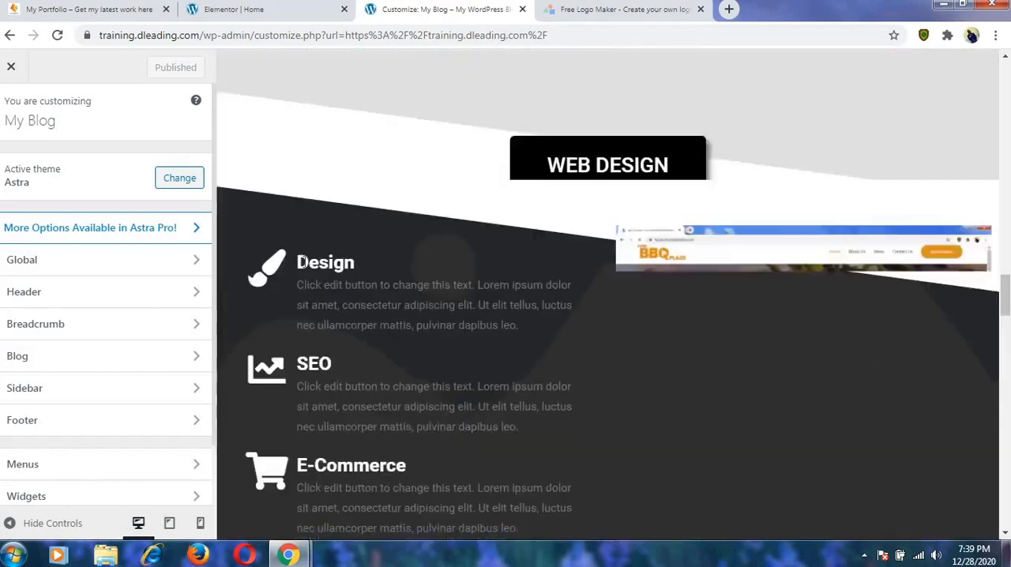
pyautogui.scroll(-10, 300, 267)
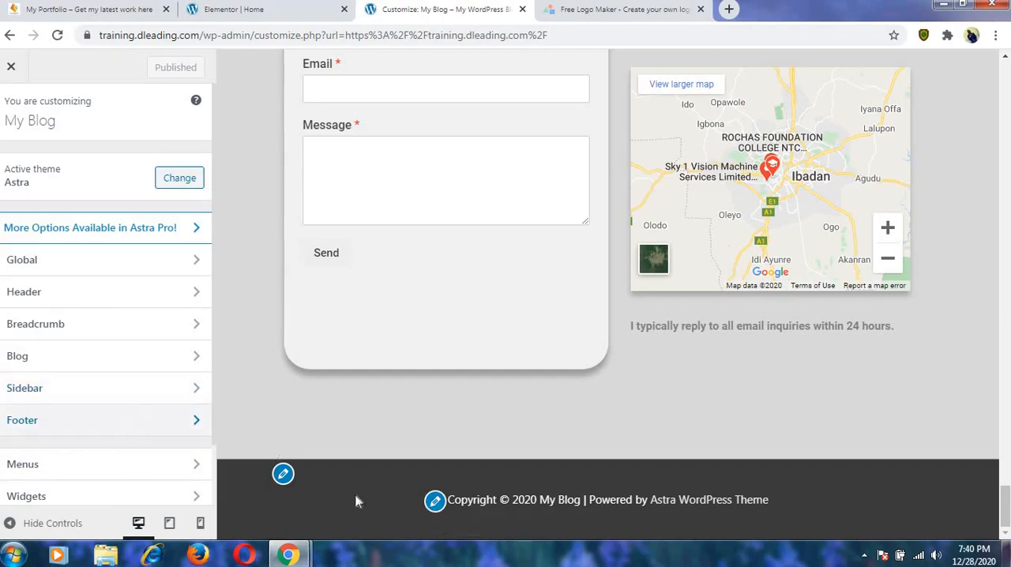
pyautogui.click(435, 503)
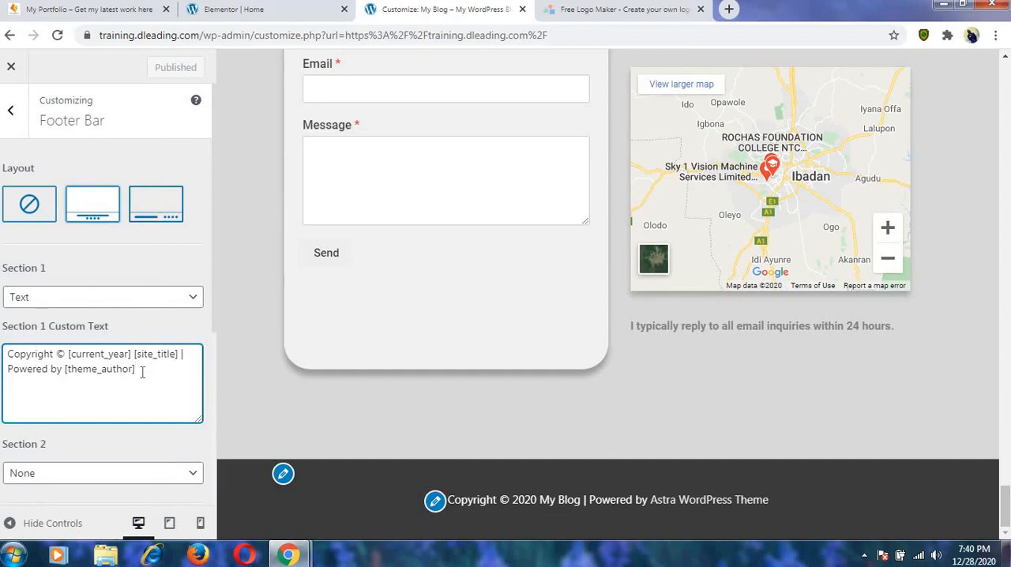
pyautogui.moveTo(142, 373); pyautogui.dragTo(63, 377)
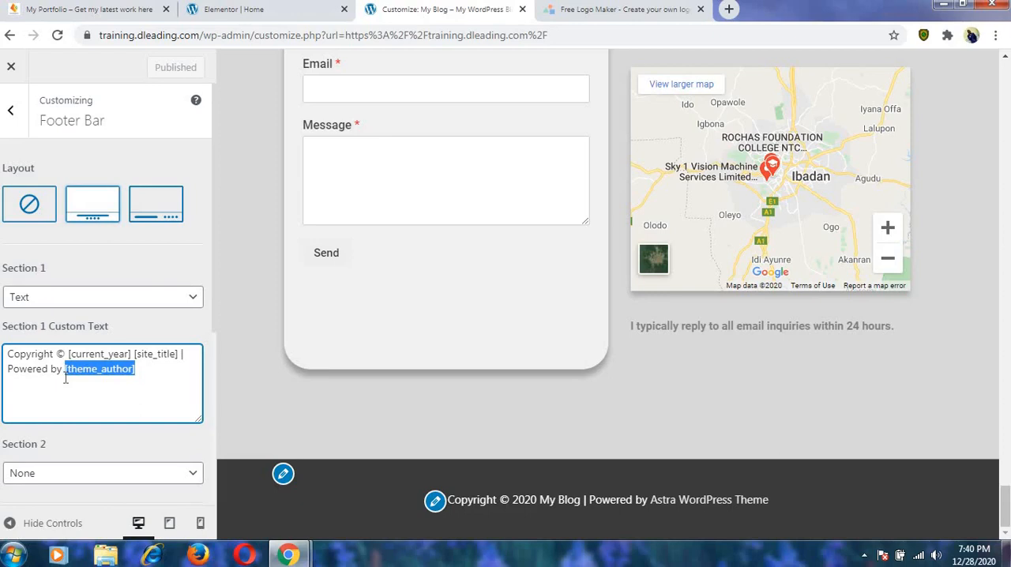
pyautogui.write('D')
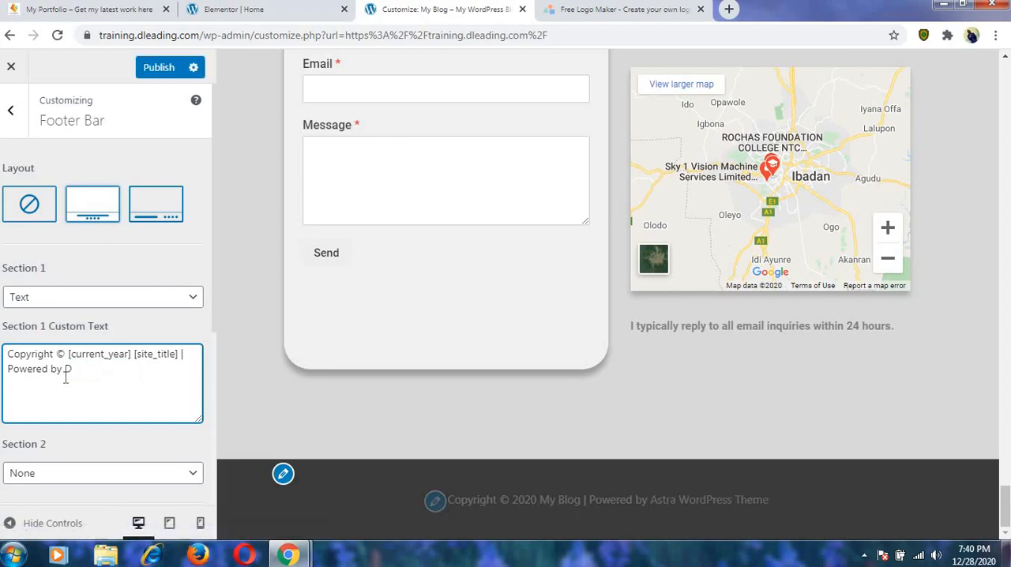
pyautogui.write('leading Web Desig')
pyautogui.write('n Ltd. www')
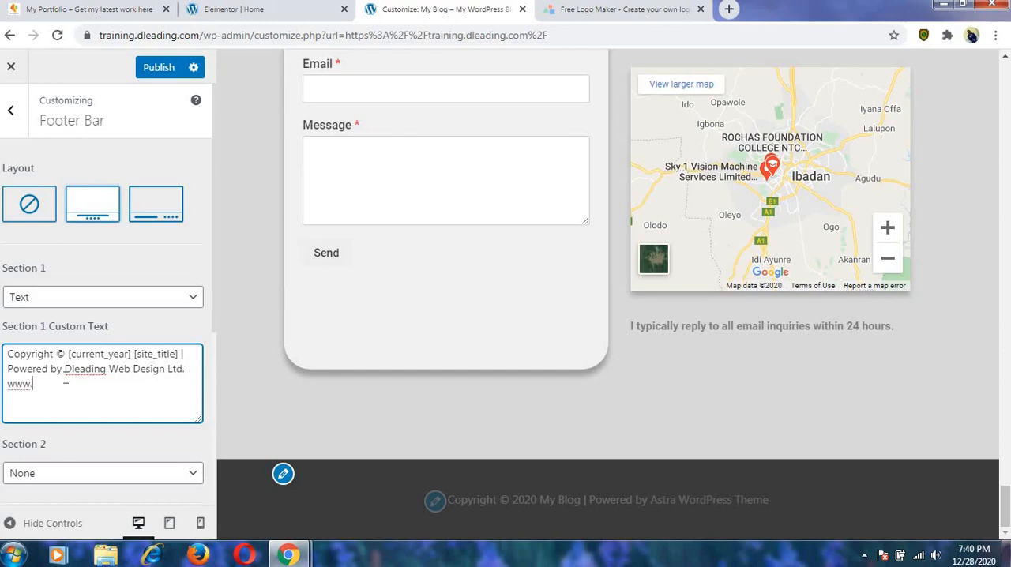
pyautogui.write('.dleading.com')
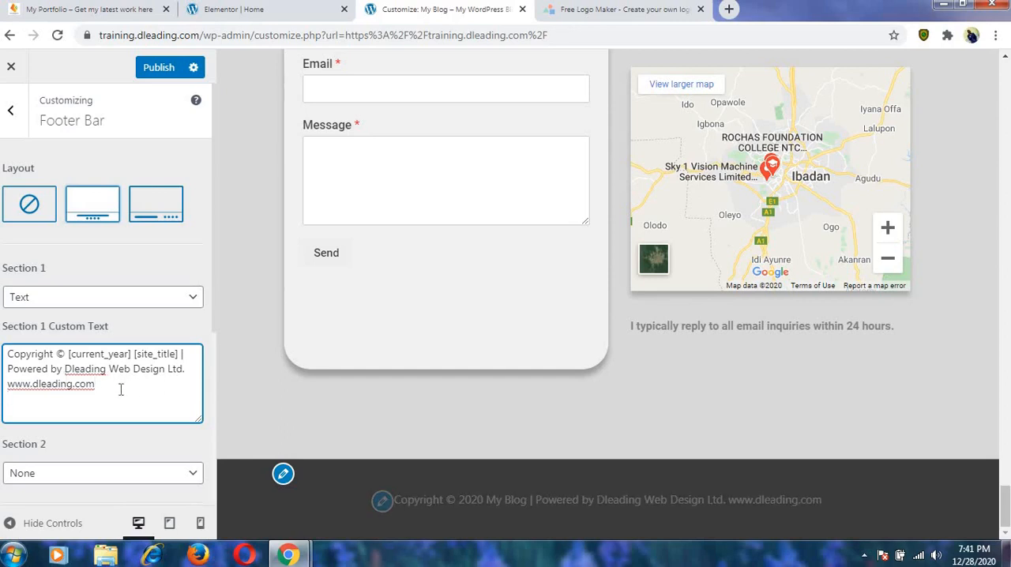
pyautogui.write('www')
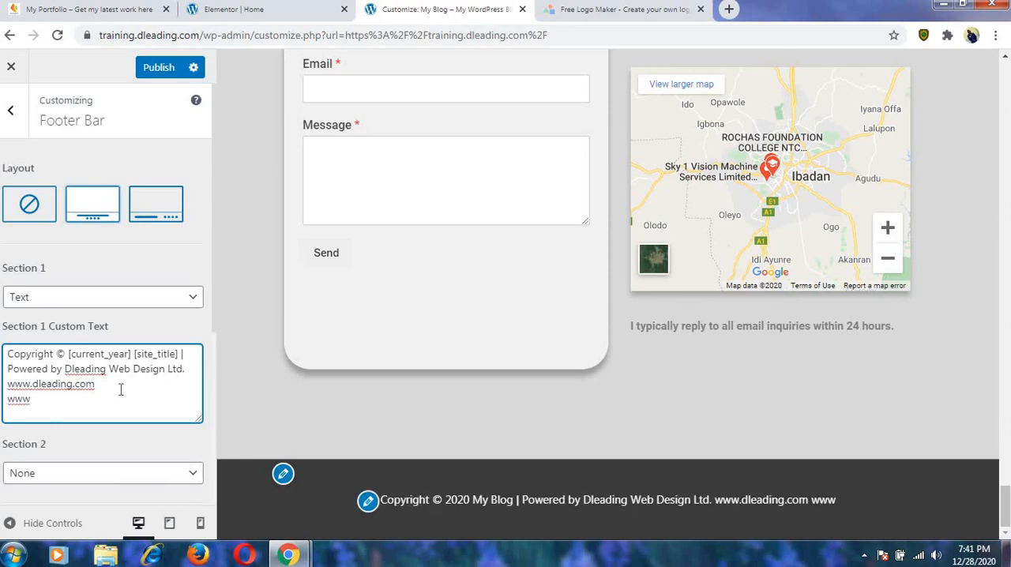
pyautogui.write('.')
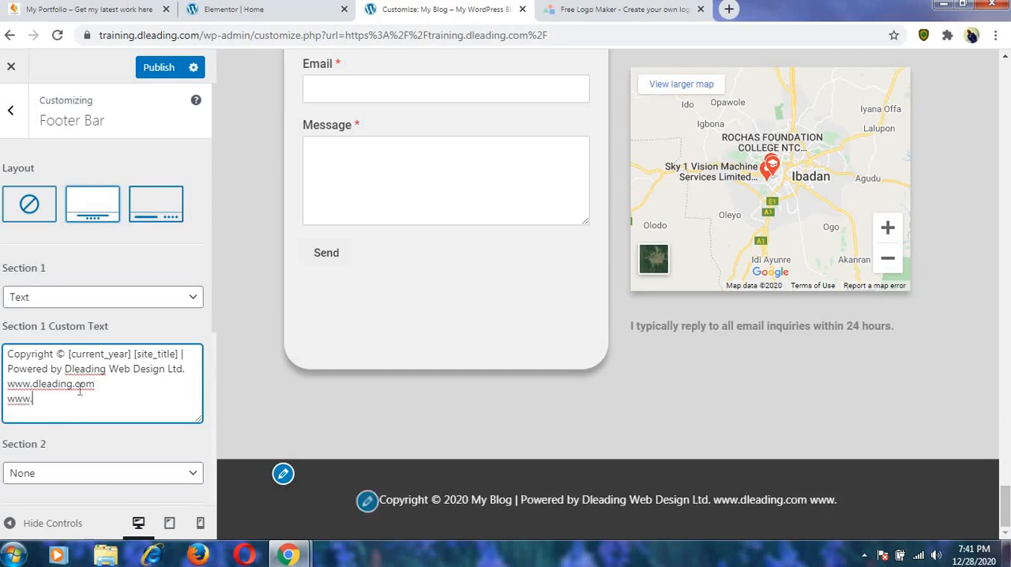
pyautogui.moveTo(102, 389); pyautogui.dragTo(9, 387)
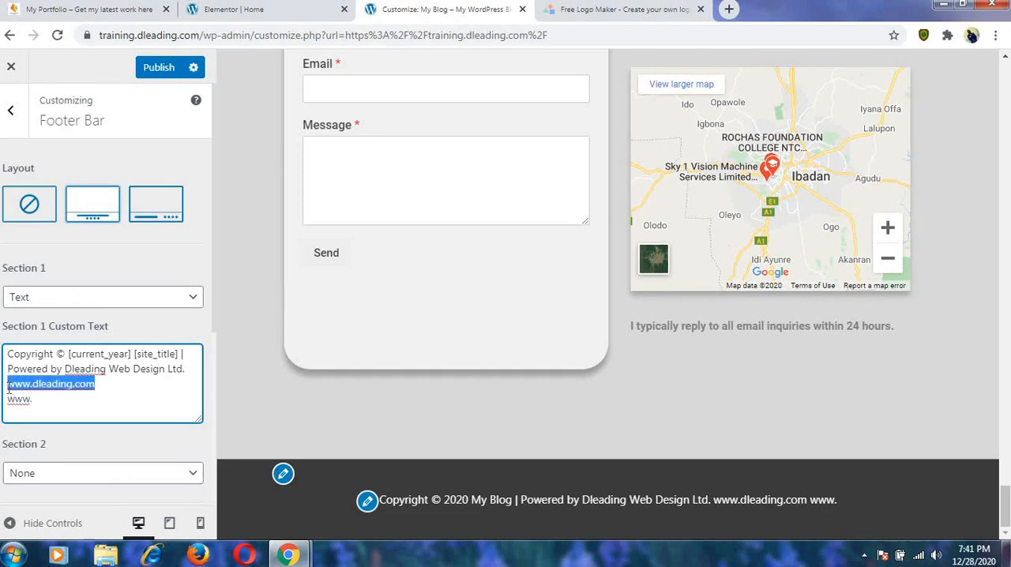
pyautogui.press('BackSpace')
pyautogui.press('BackSpace')
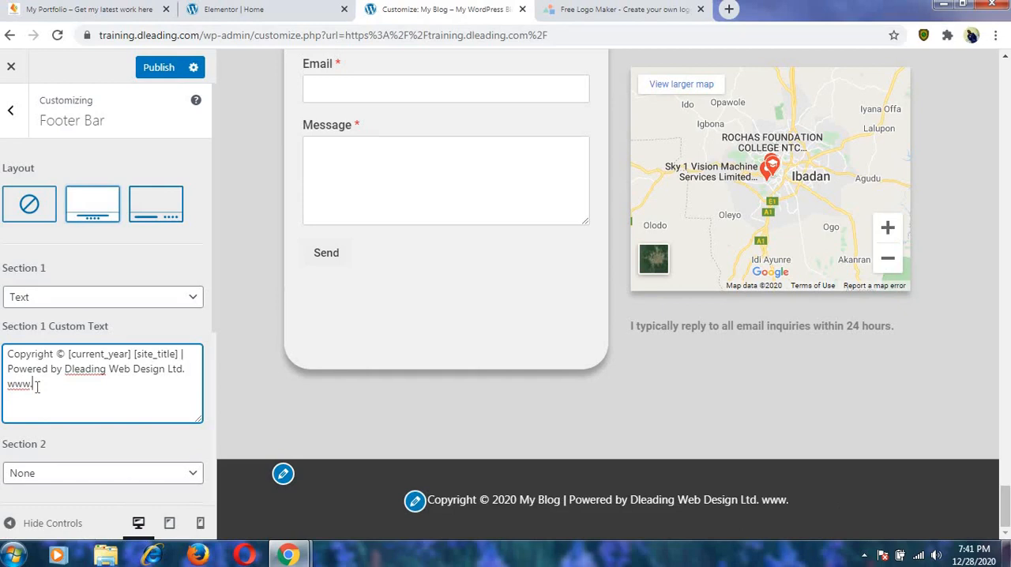
pyautogui.write('ma')
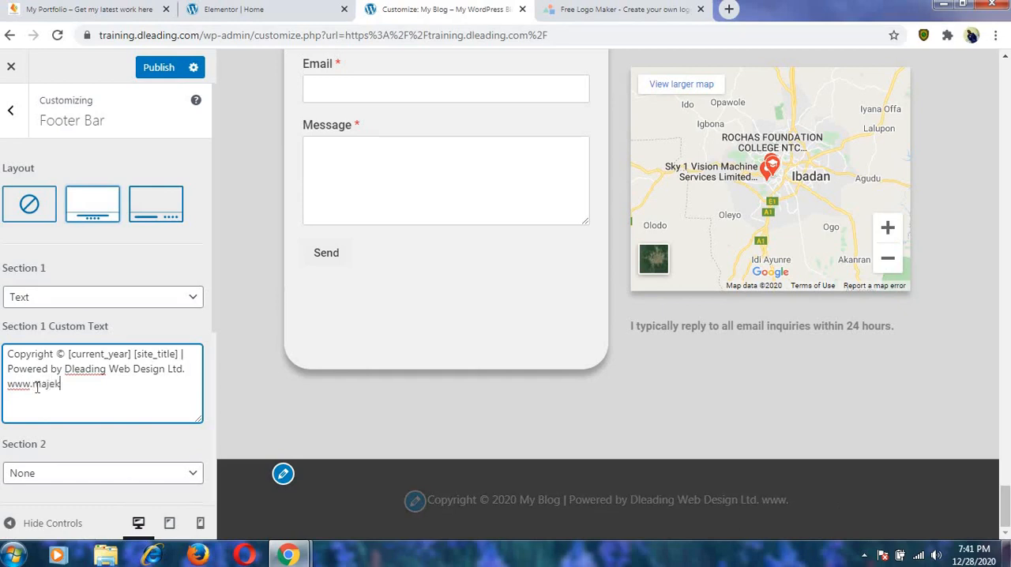
pyautogui.write('jek')
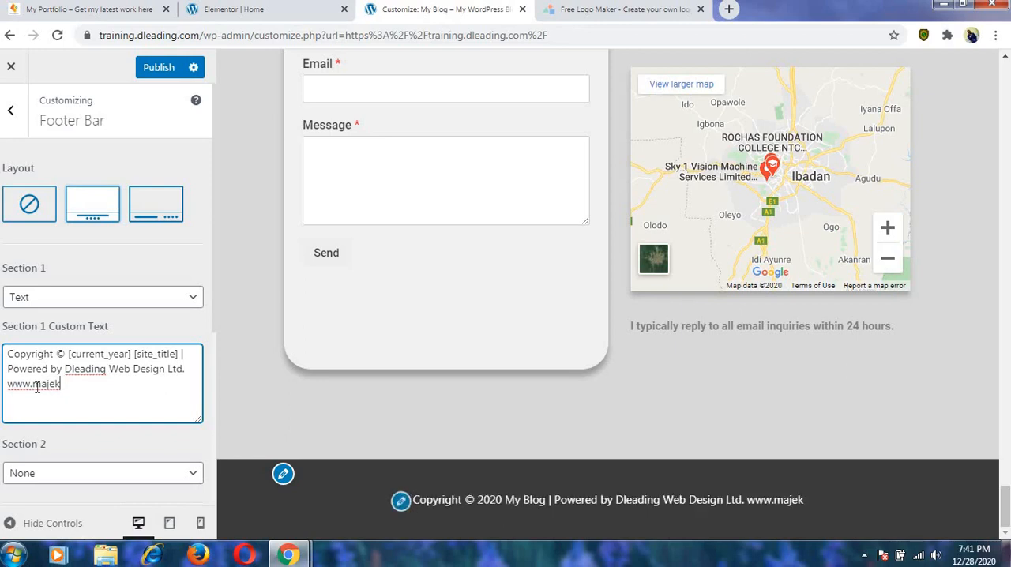
pyautogui.write('.se')
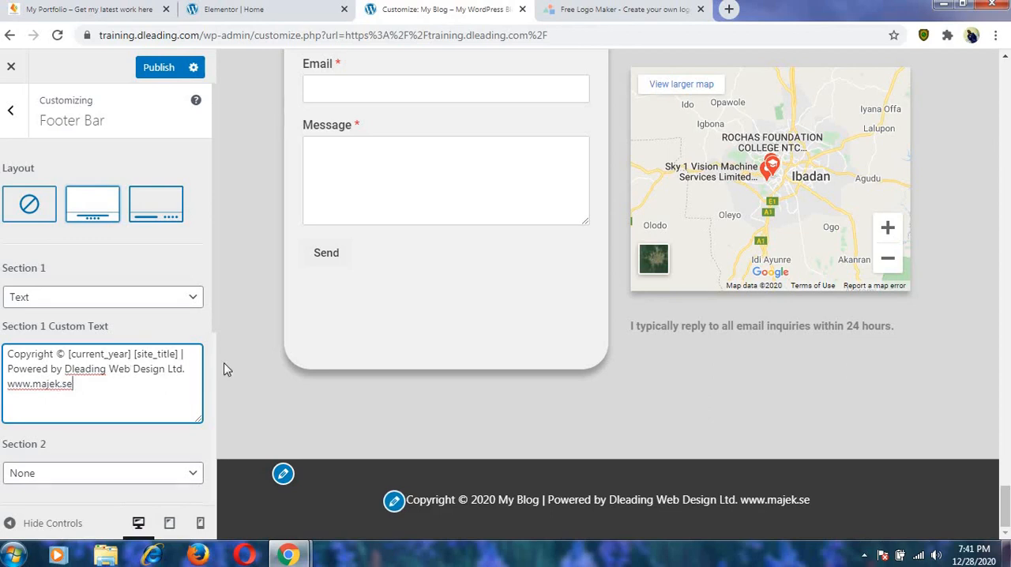
pyautogui.click(159, 70)
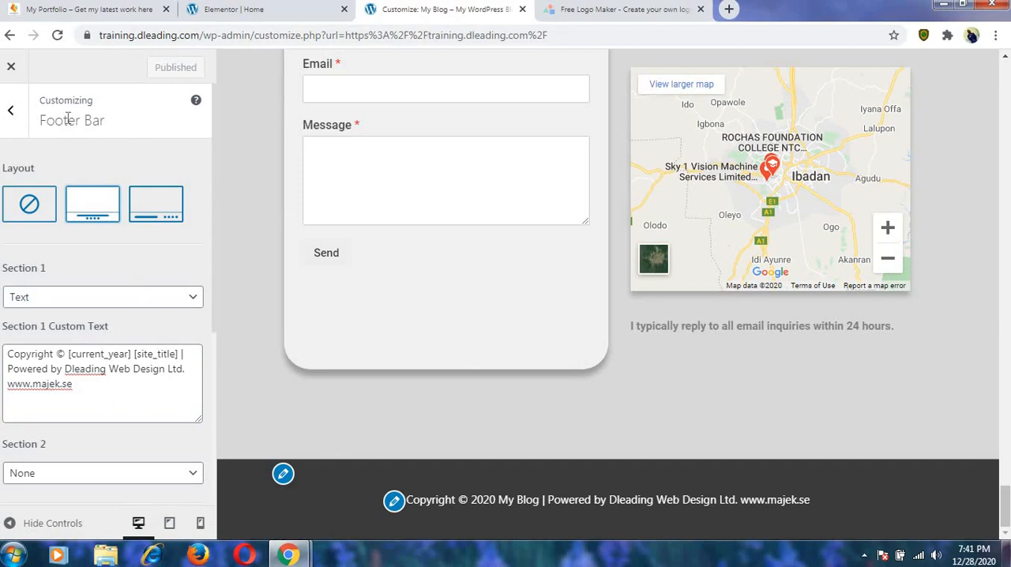
# Leave the footer settings, check the Global options in the Customizer, and open the Header options.
pyautogui.click(12, 115)
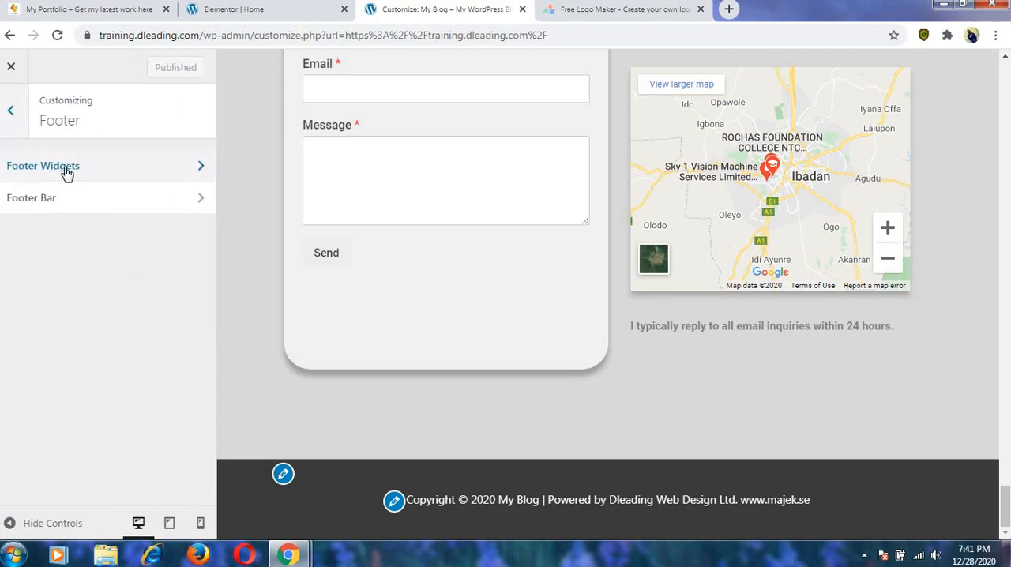
pyautogui.click(17, 113)
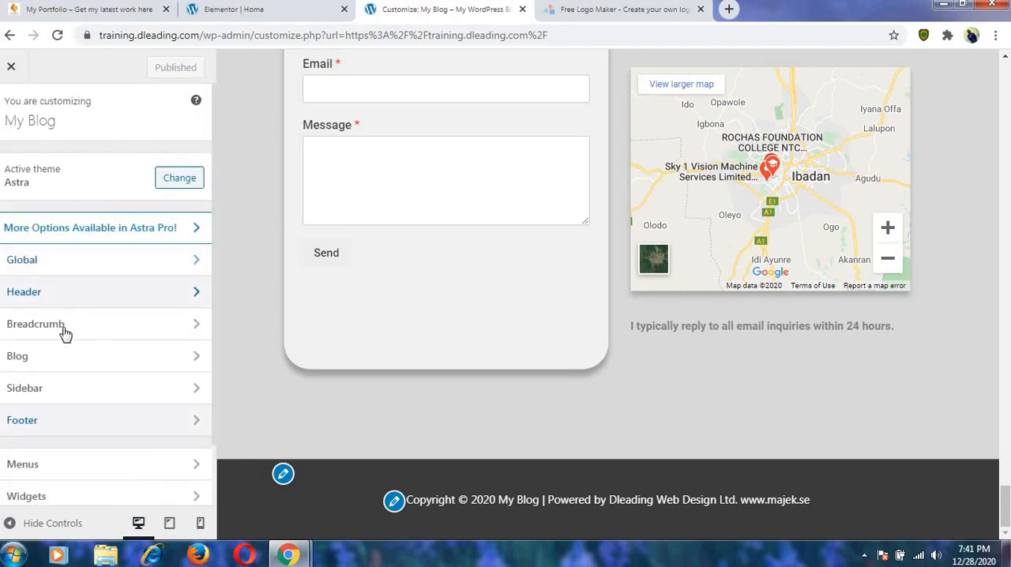
pyautogui.click(154, 268)
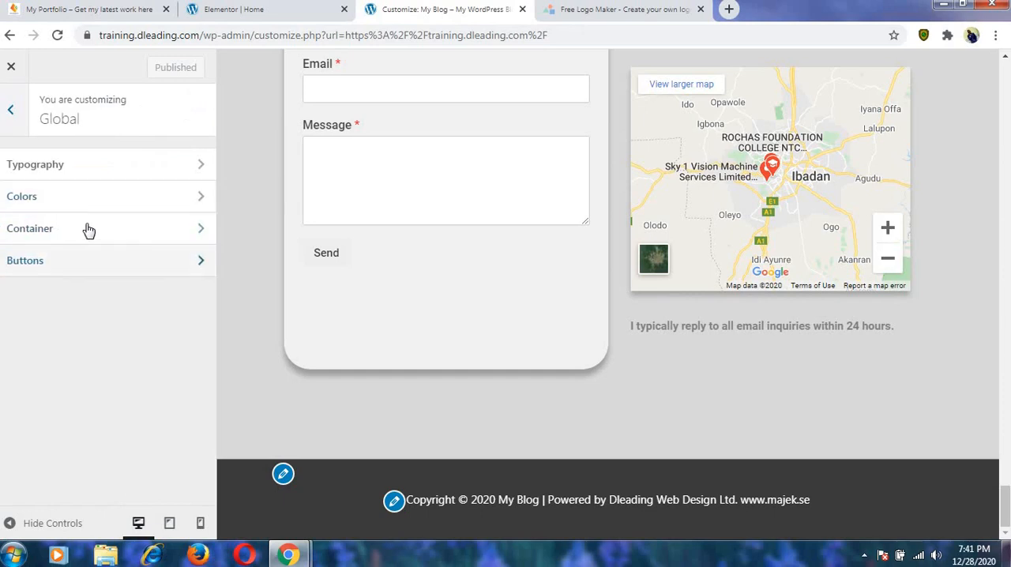
pyautogui.click(10, 112)
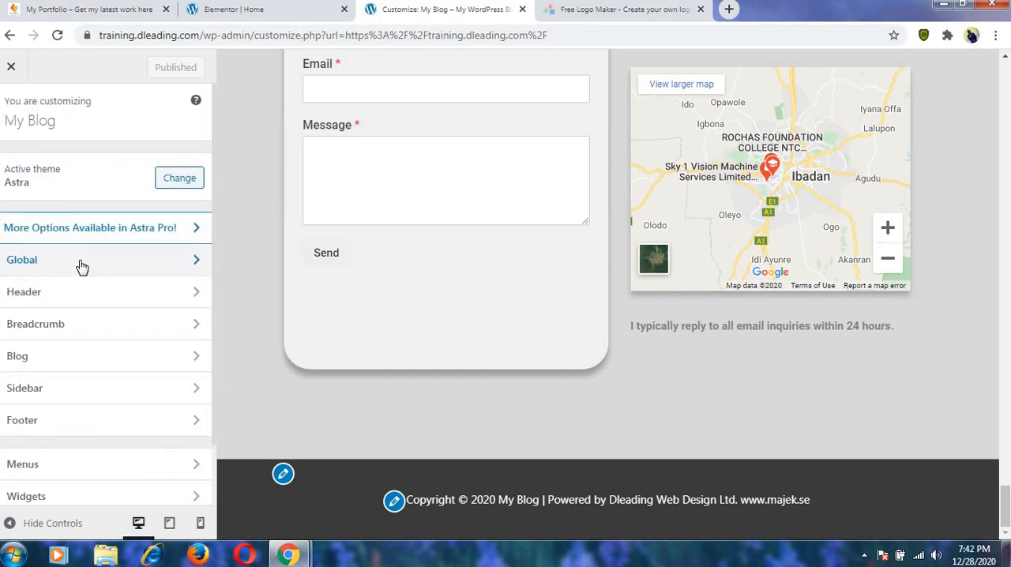
pyautogui.click(84, 295)
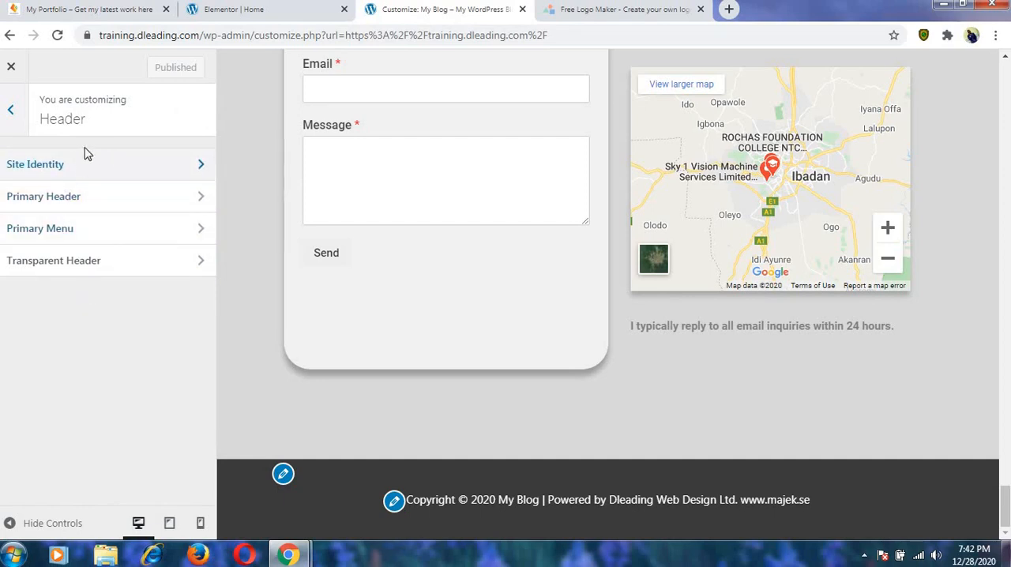
# Switch to LogoMakr and start a new design, dismissing the intro video and the guided tour.
pyautogui.click(636, 13)
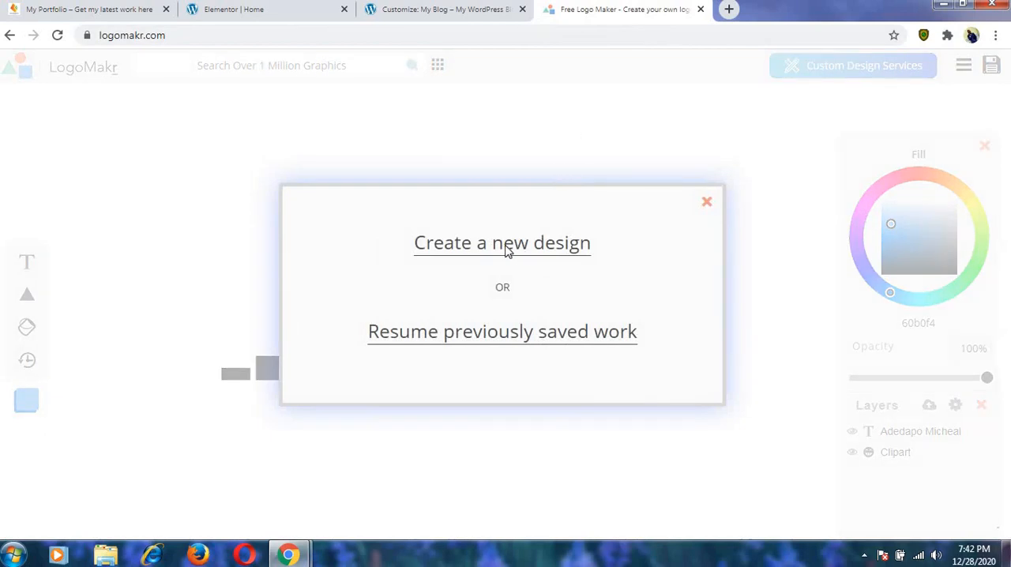
pyautogui.click(588, 243)
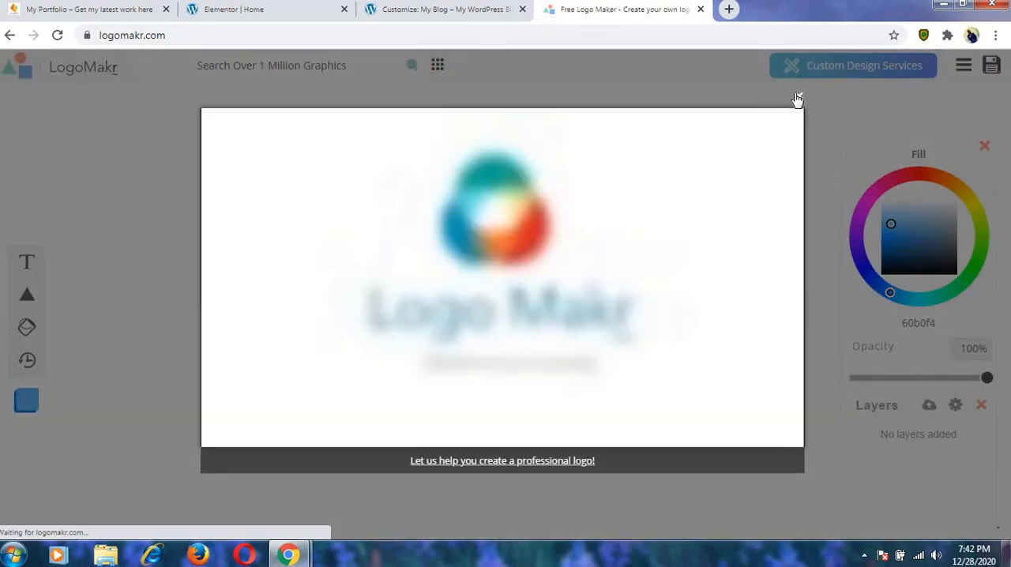
pyautogui.click(798, 98)
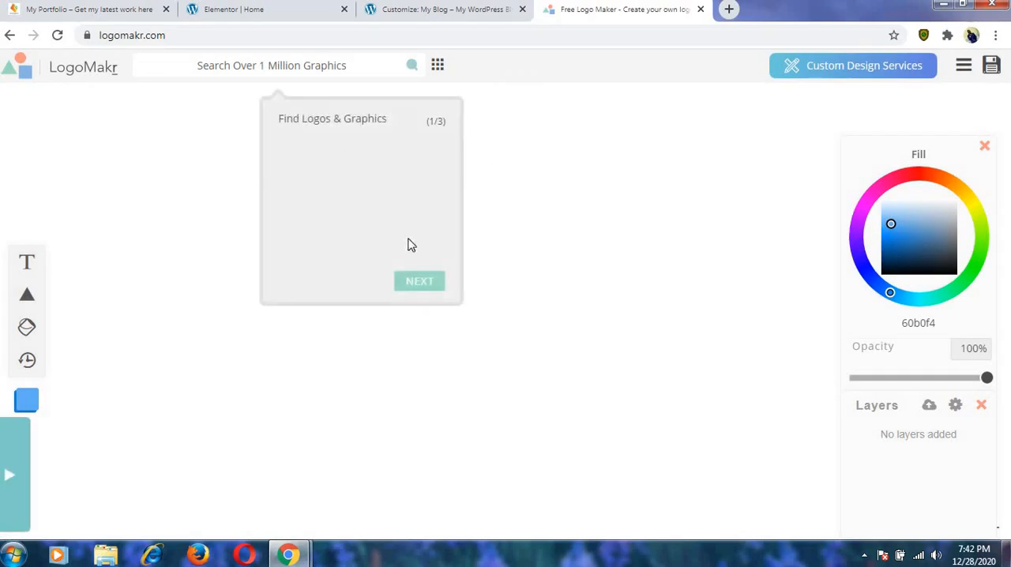
pyautogui.click(410, 282)
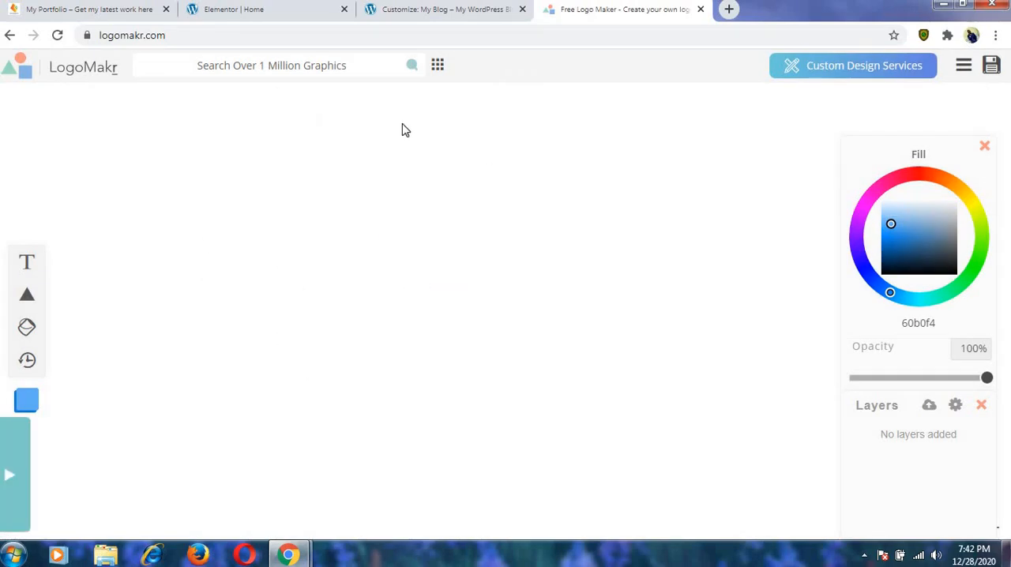
# Search the graphics for "leading", add the clipart of three people on a podium, and move it to the canvas's left half.
pyautogui.click(229, 69)
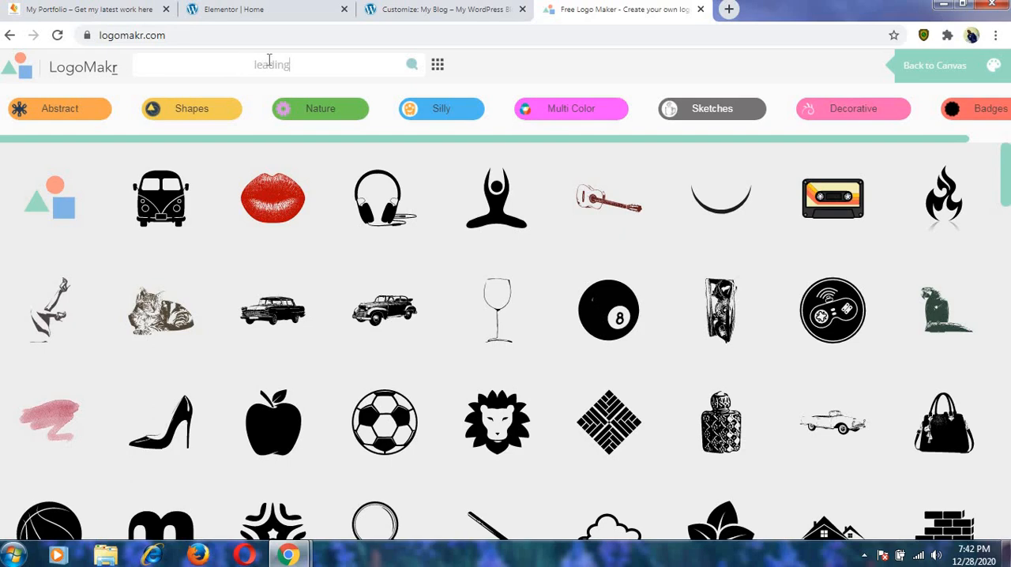
pyautogui.click(413, 65)
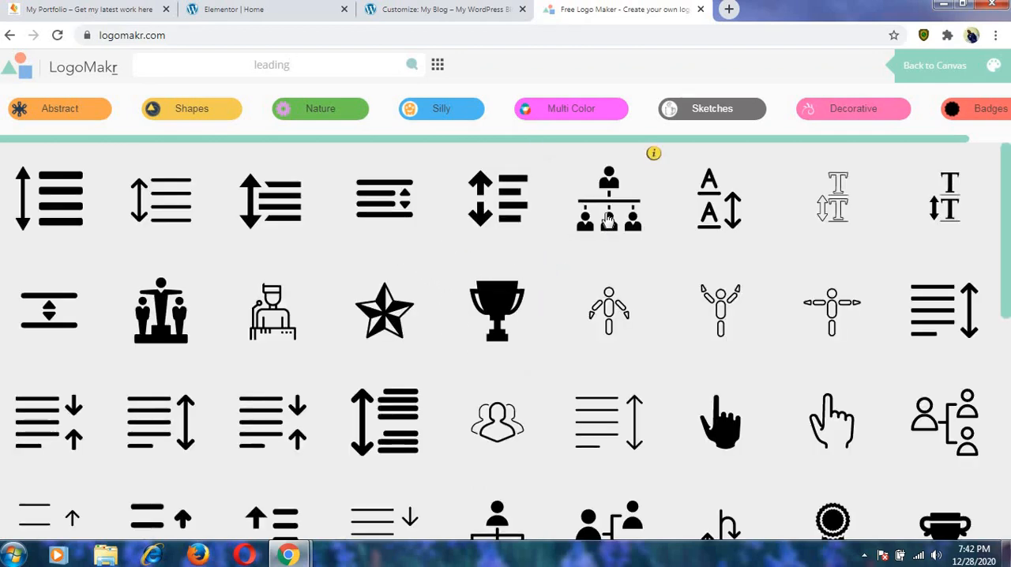
pyautogui.click(175, 310)
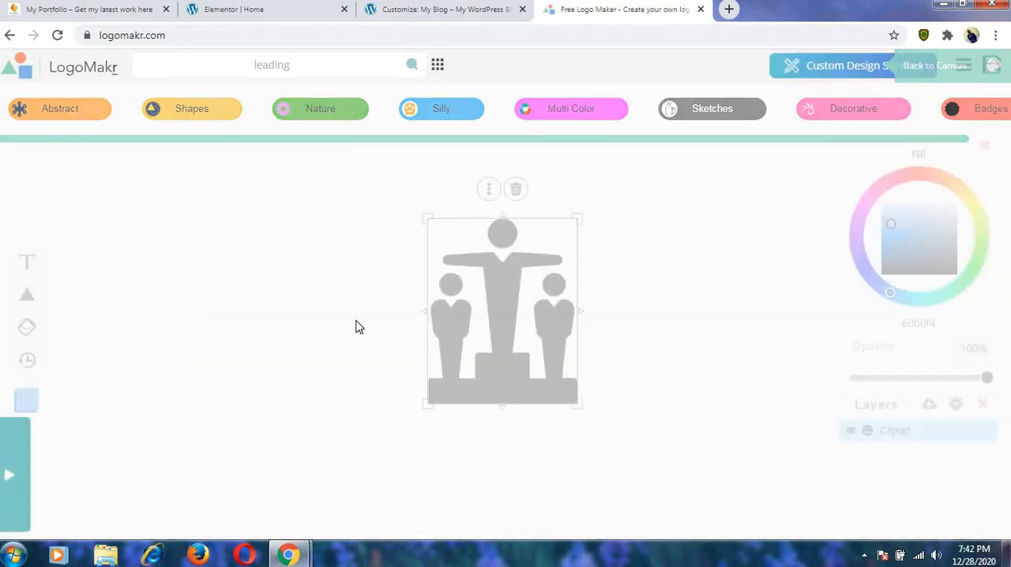
pyautogui.moveTo(474, 264); pyautogui.dragTo(269, 261)
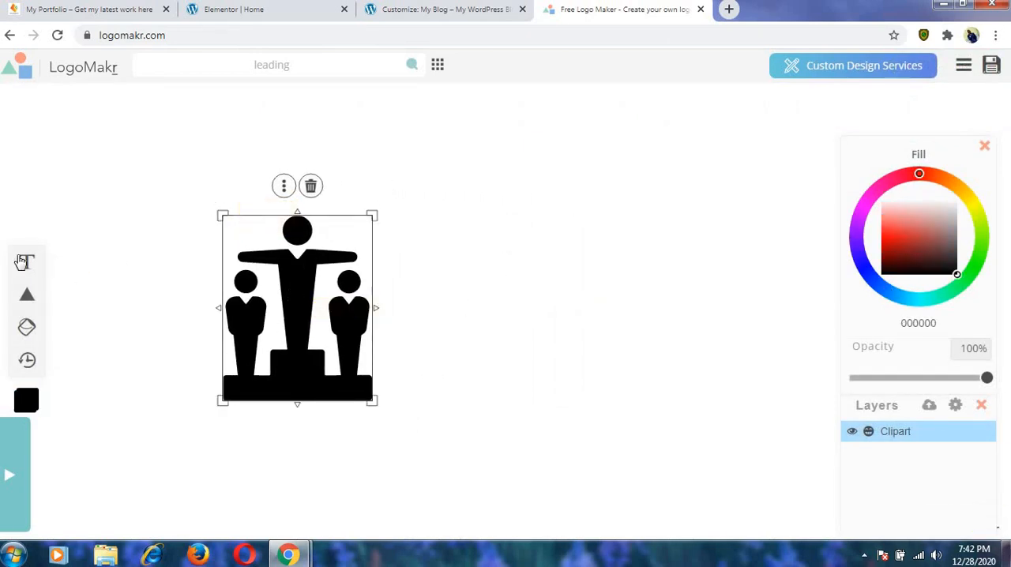
# Add the text "dleading web design" and place it to the right of the podium clipart.
pyautogui.click(29, 264)
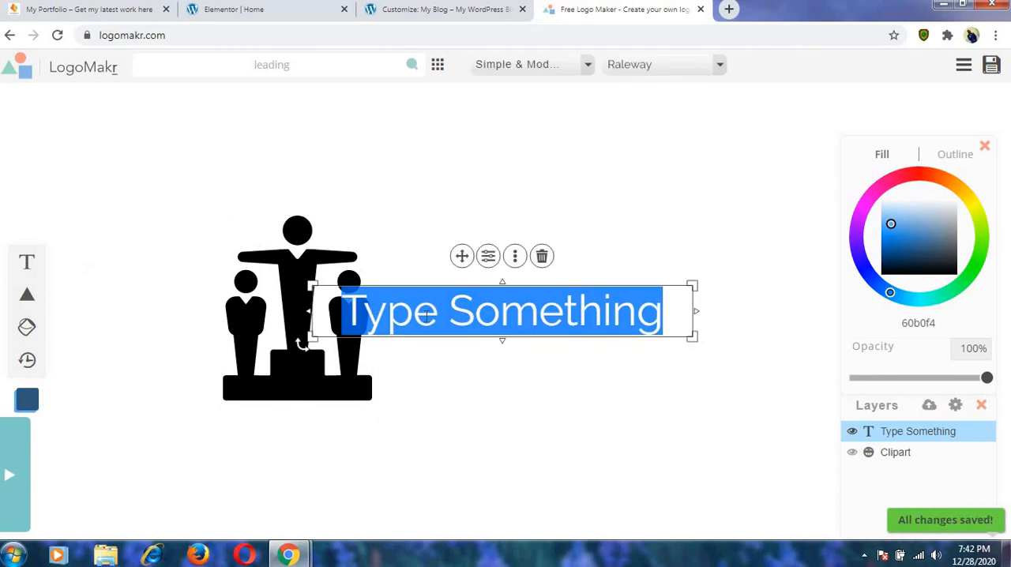
pyautogui.write('dlead')
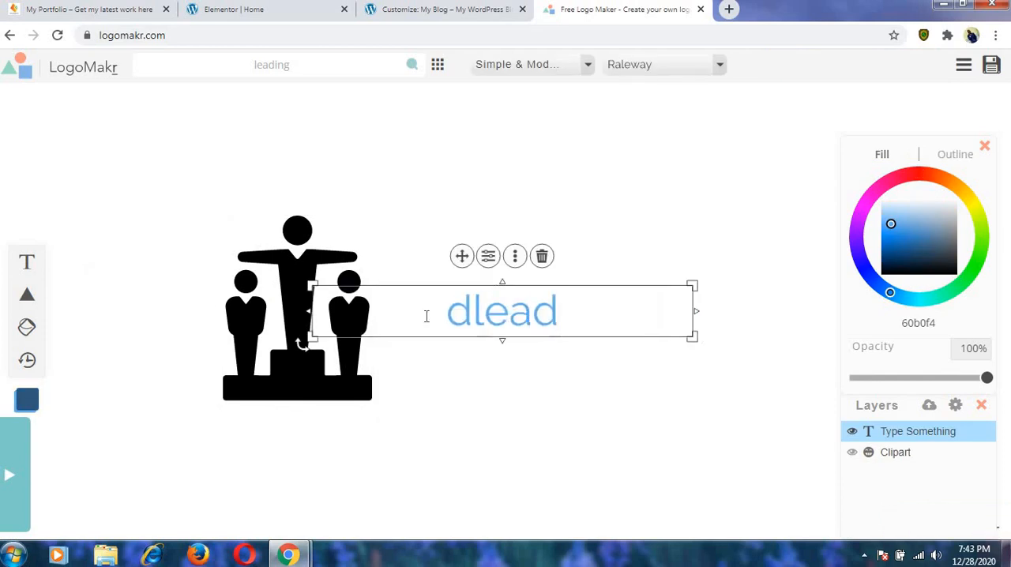
pyautogui.write('ing w')
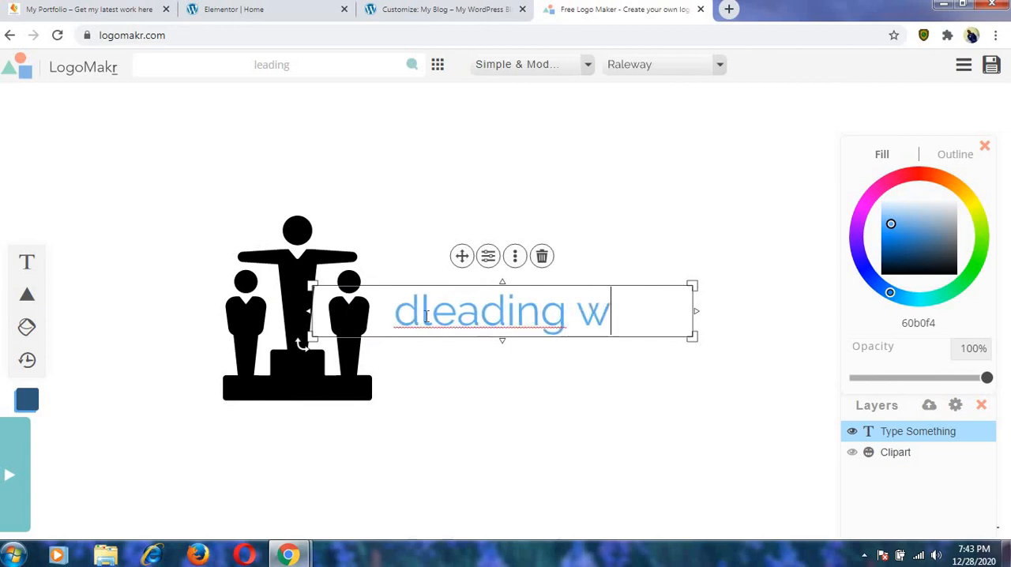
pyautogui.write('eb design')
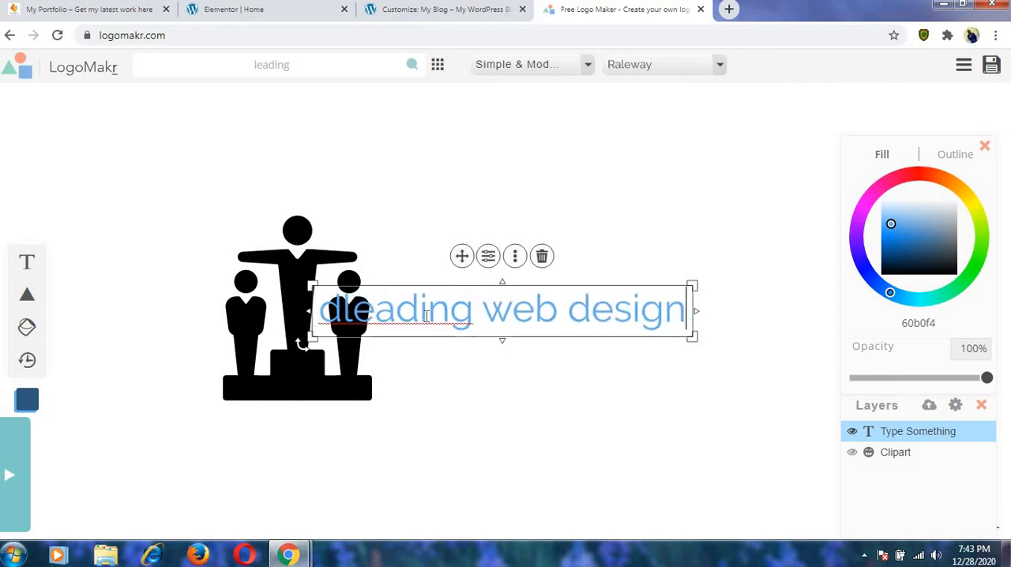
pyautogui.click(494, 309)
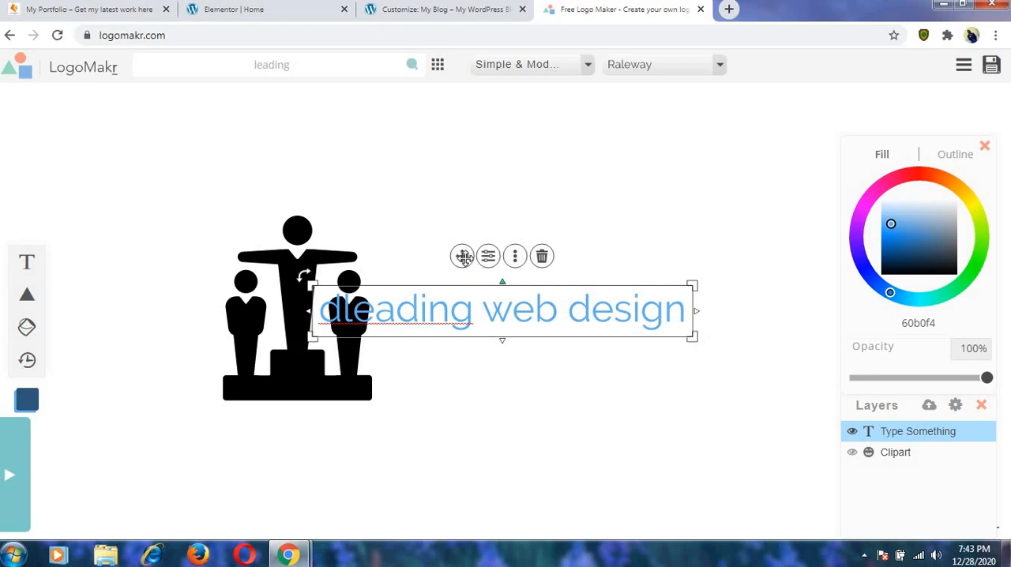
pyautogui.moveTo(463, 257); pyautogui.dragTo(538, 293)
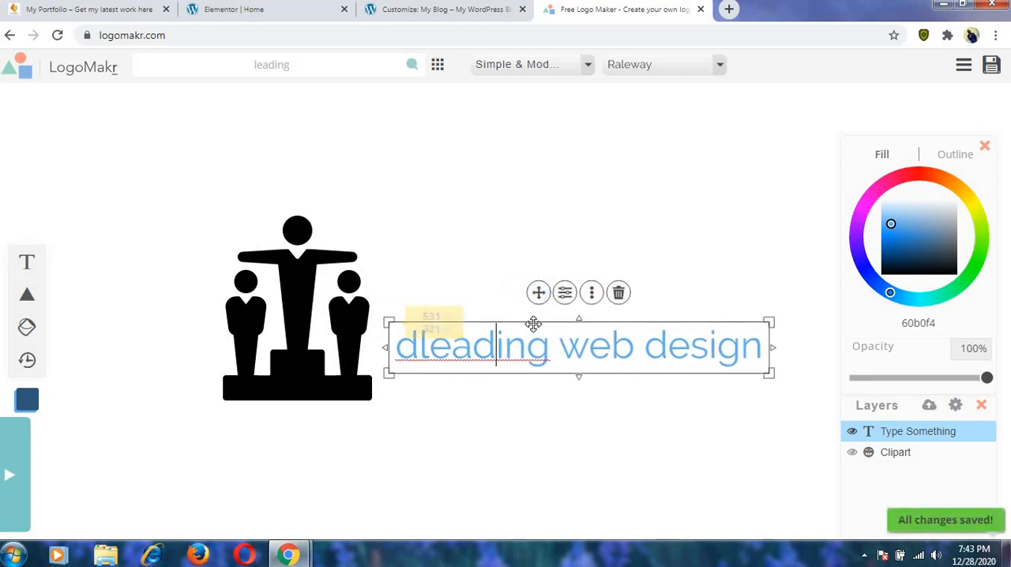
# Set the podium clipart's fill to near-black 0c0101 and the text's fill to 000408.
pyautogui.click(303, 316)
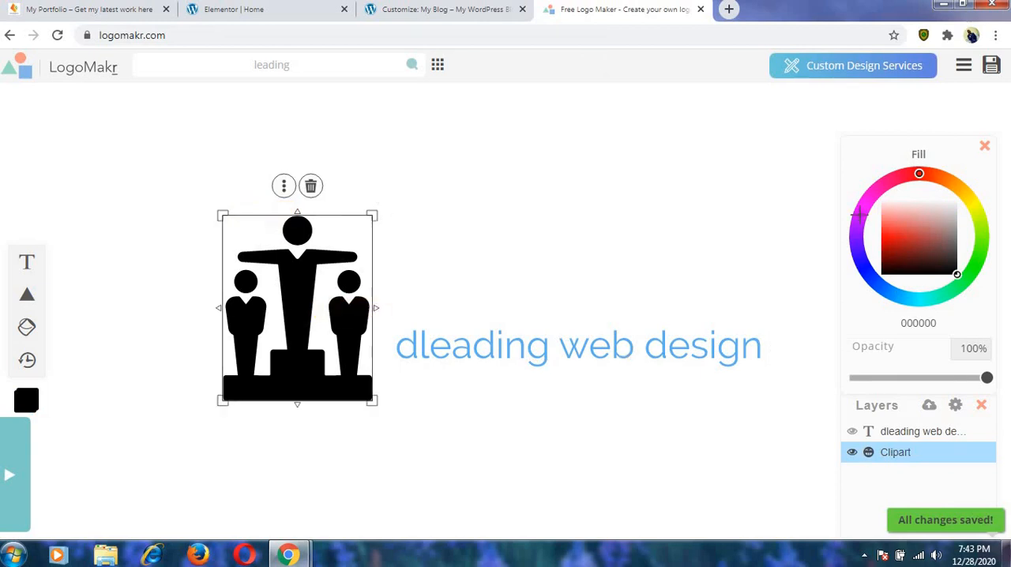
pyautogui.click(927, 175)
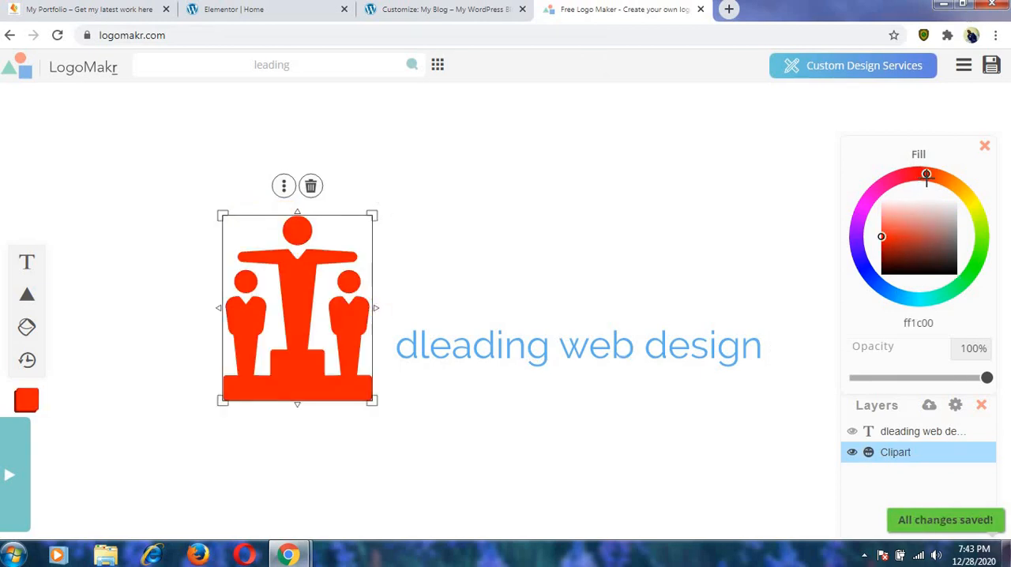
pyautogui.click(916, 176)
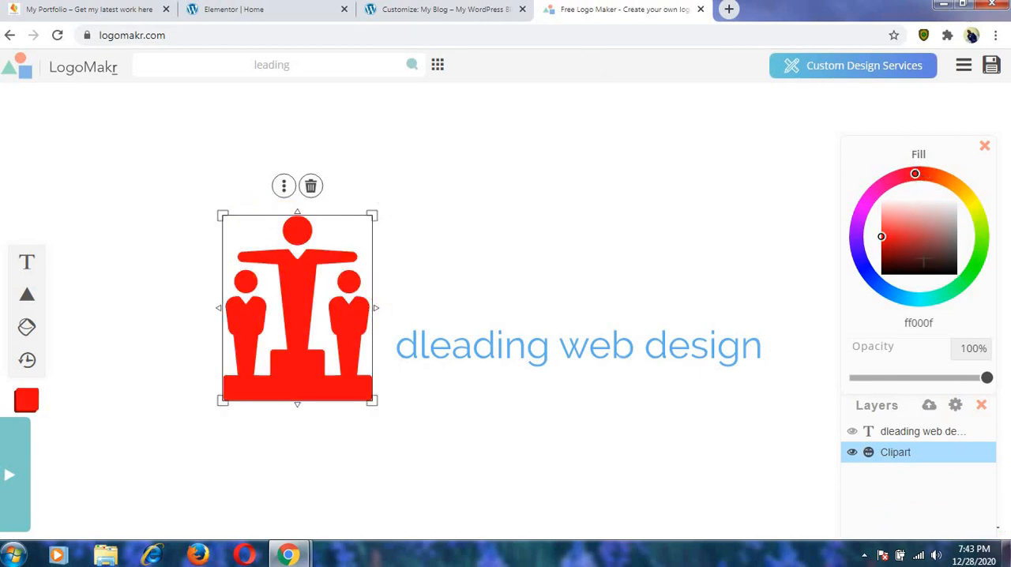
pyautogui.click(888, 272)
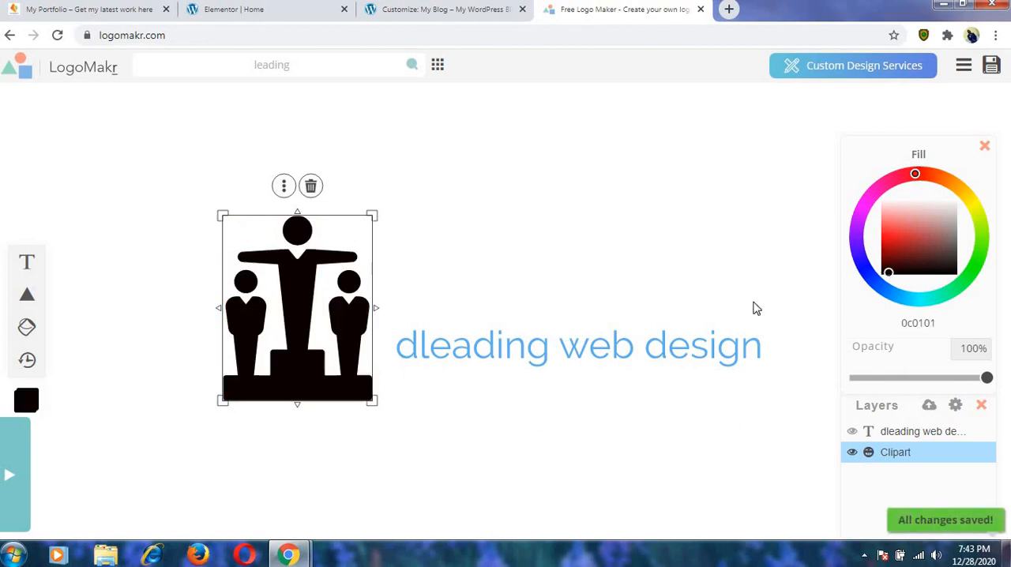
pyautogui.click(599, 349)
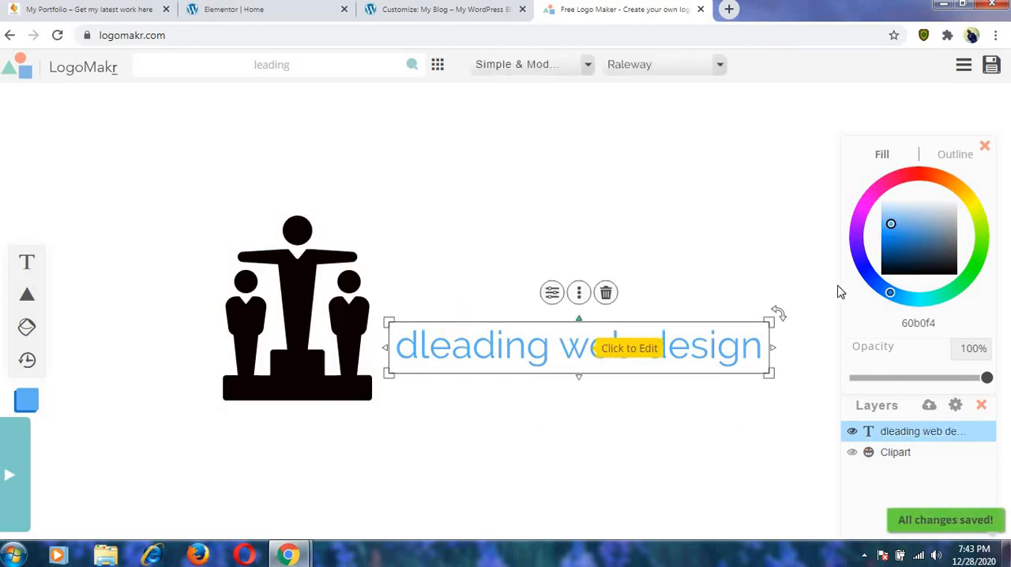
pyautogui.click(888, 273)
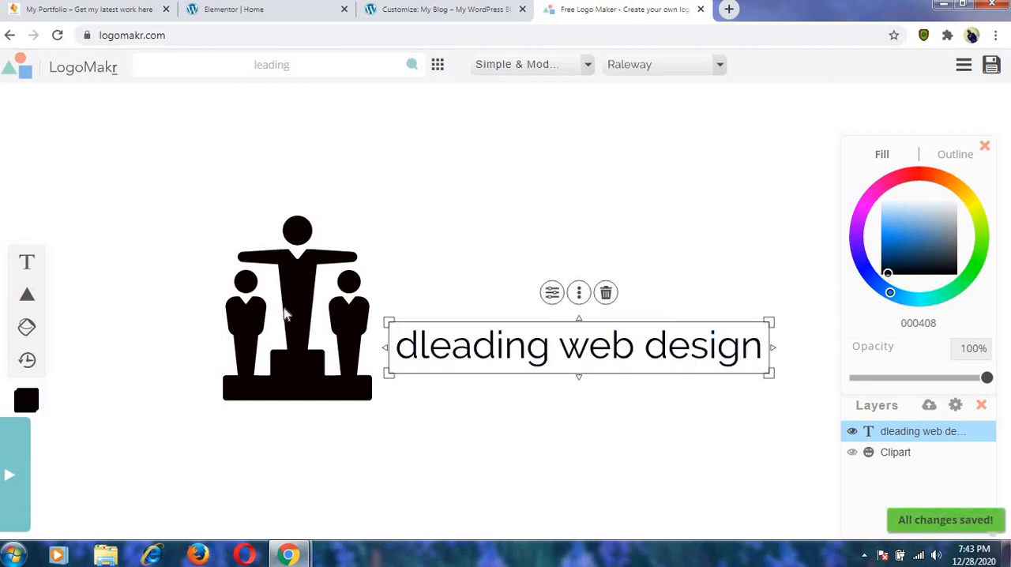
# Scale the podium clipart down proportionally to roughly two thirds of its size, keeping its lower-left corner in place.
pyautogui.click(206, 251)
pyautogui.click(242, 274)
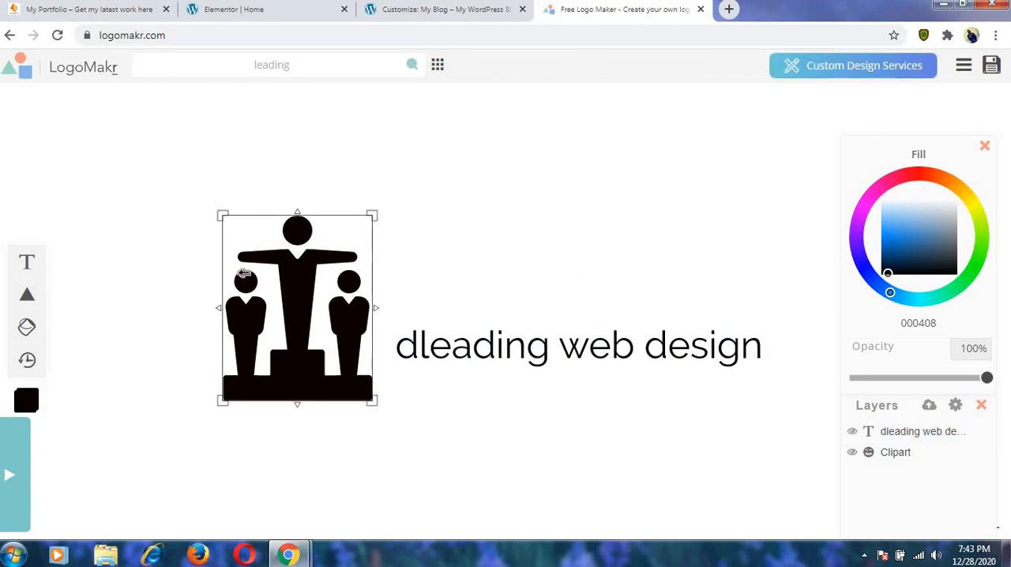
pyautogui.moveTo(378, 212); pyautogui.dragTo(316, 301)
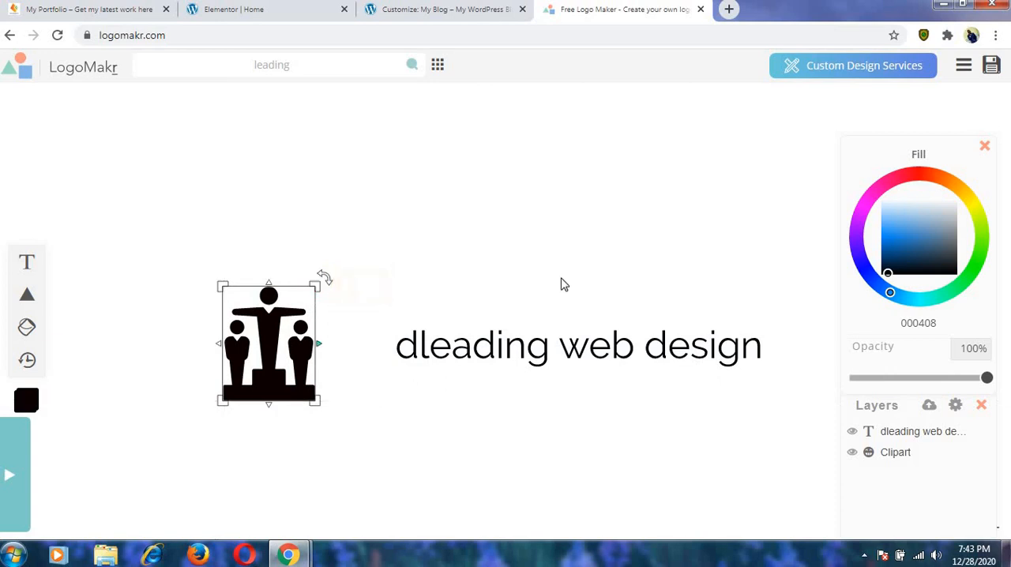
# Move the "dleading web design" text close beside the clipart's base and scale it down to about two thirds of its width.
pyautogui.click(533, 338)
pyautogui.moveTo(533, 338); pyautogui.dragTo(482, 361)
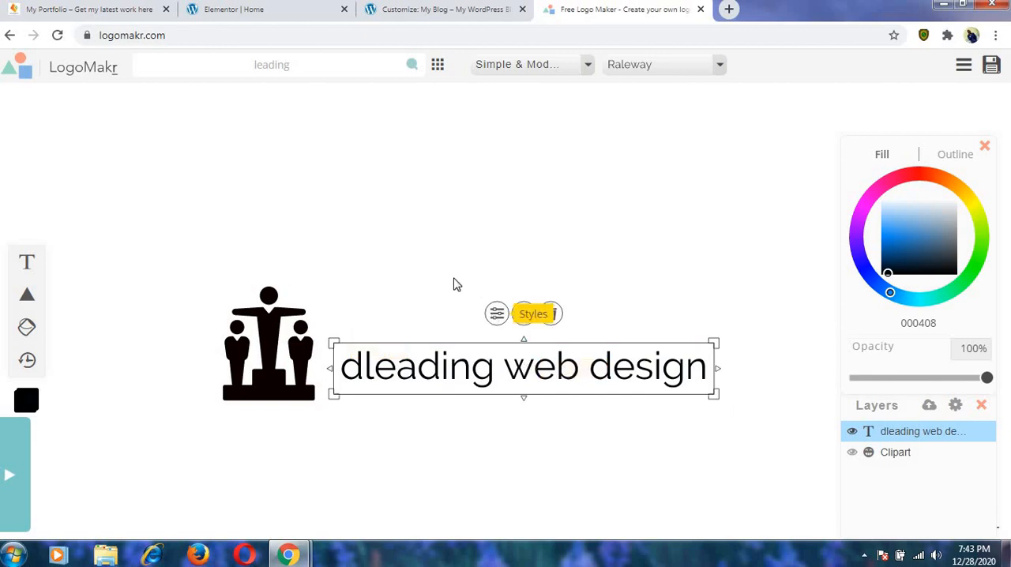
pyautogui.click(600, 400)
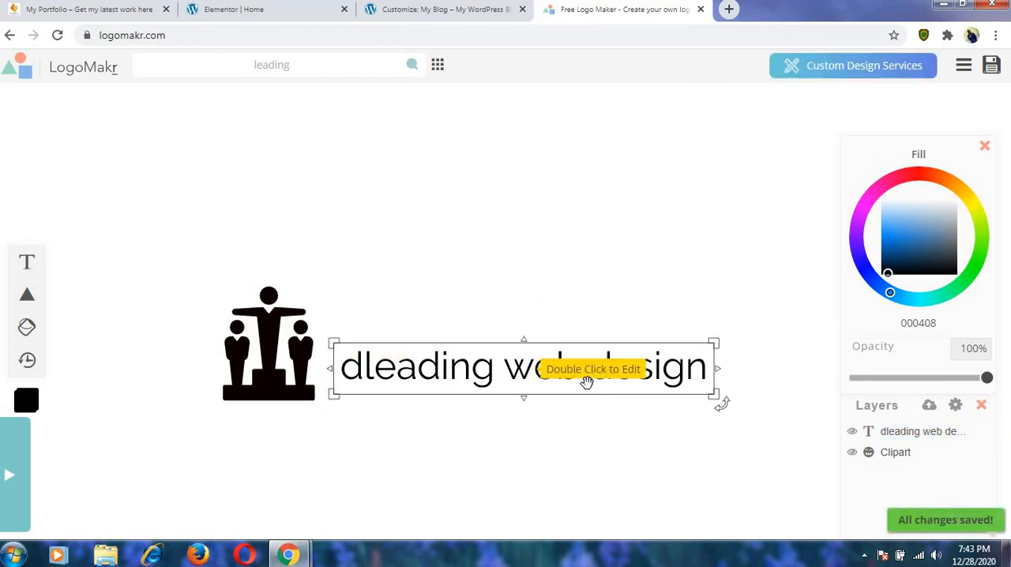
pyautogui.click(591, 383)
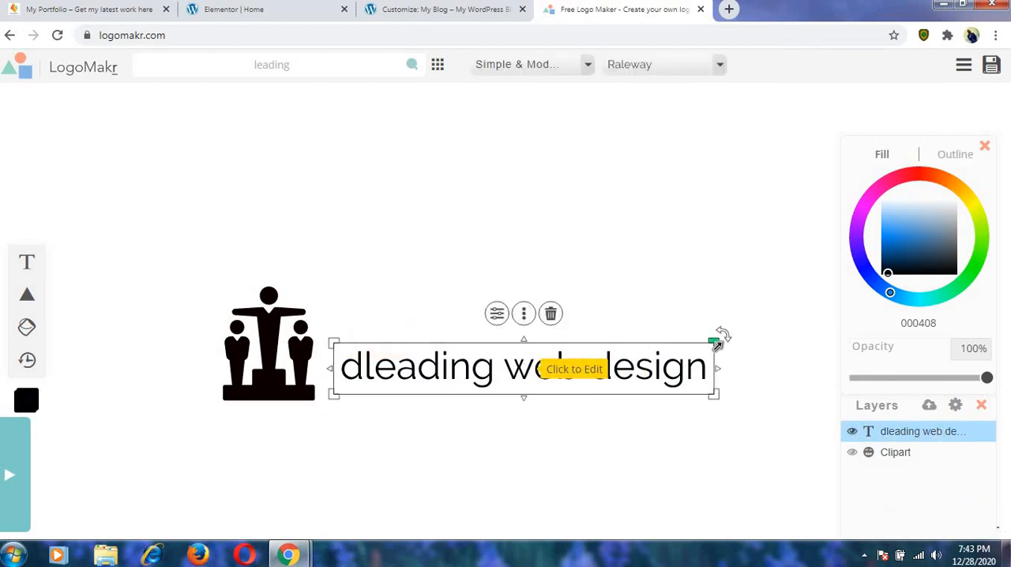
pyautogui.moveTo(714, 340); pyautogui.dragTo(591, 365)
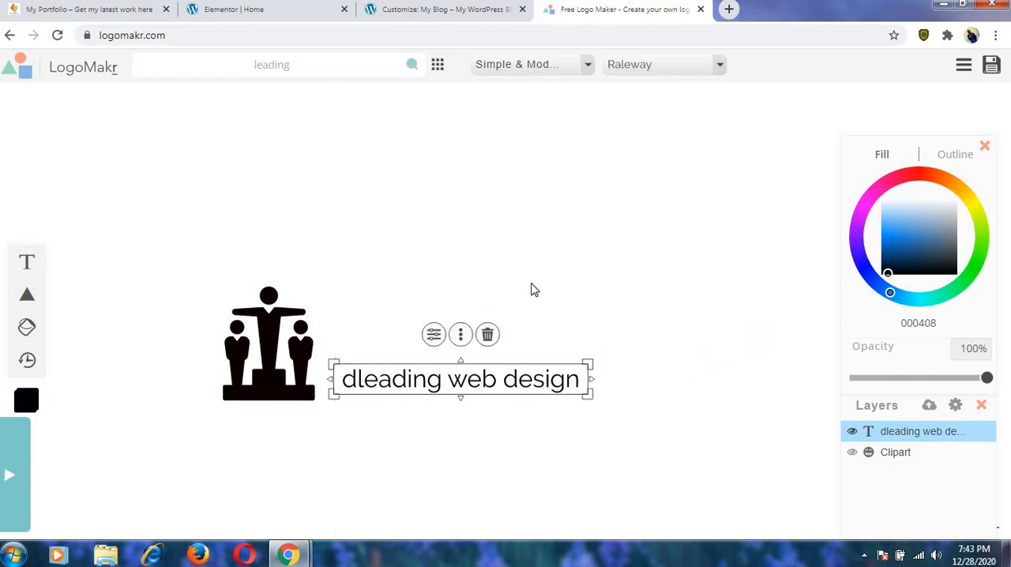
pyautogui.click(355, 284)
pyautogui.moveTo(185, 258); pyautogui.dragTo(609, 412)
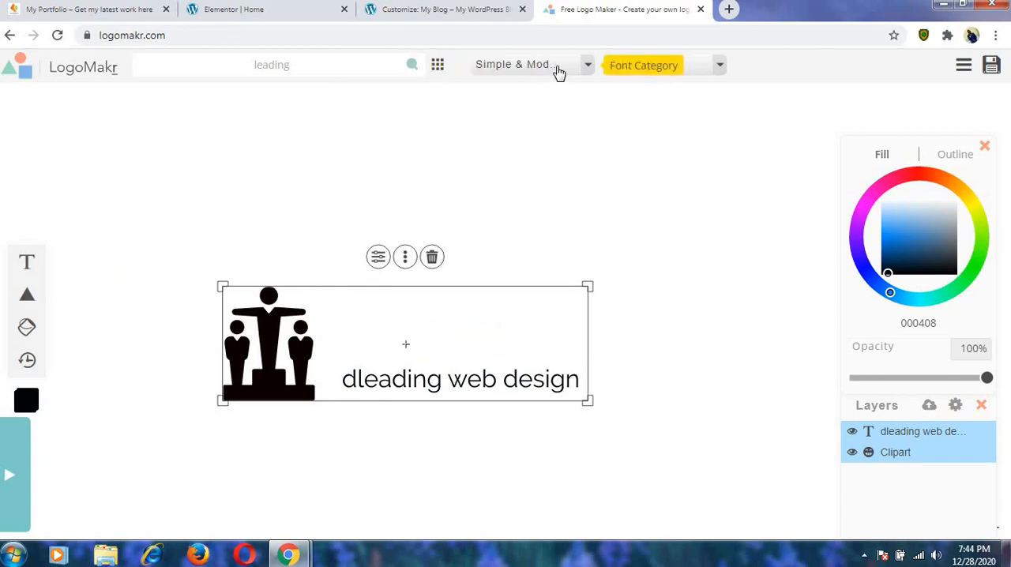
pyautogui.click(559, 73)
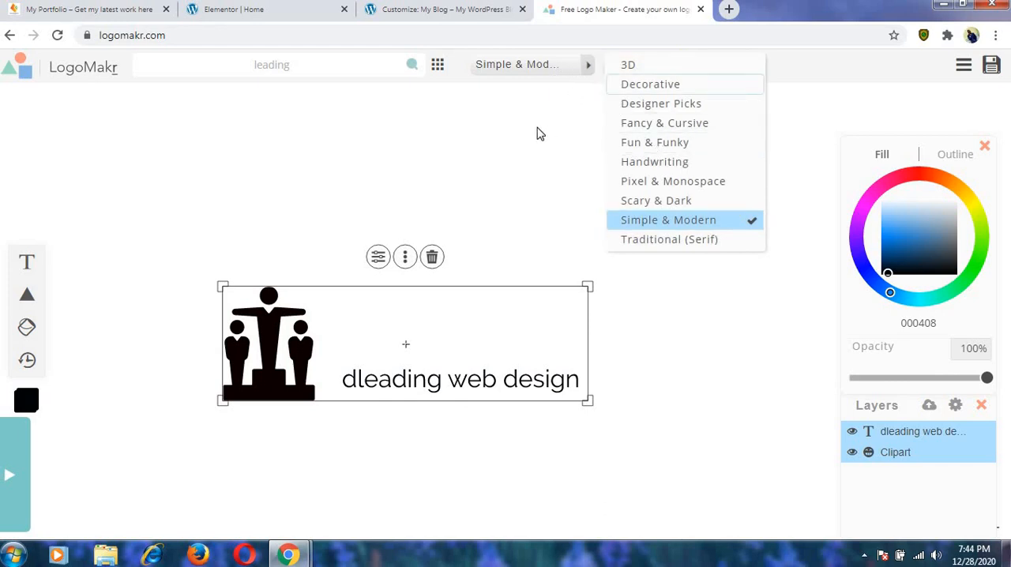
pyautogui.click(504, 152)
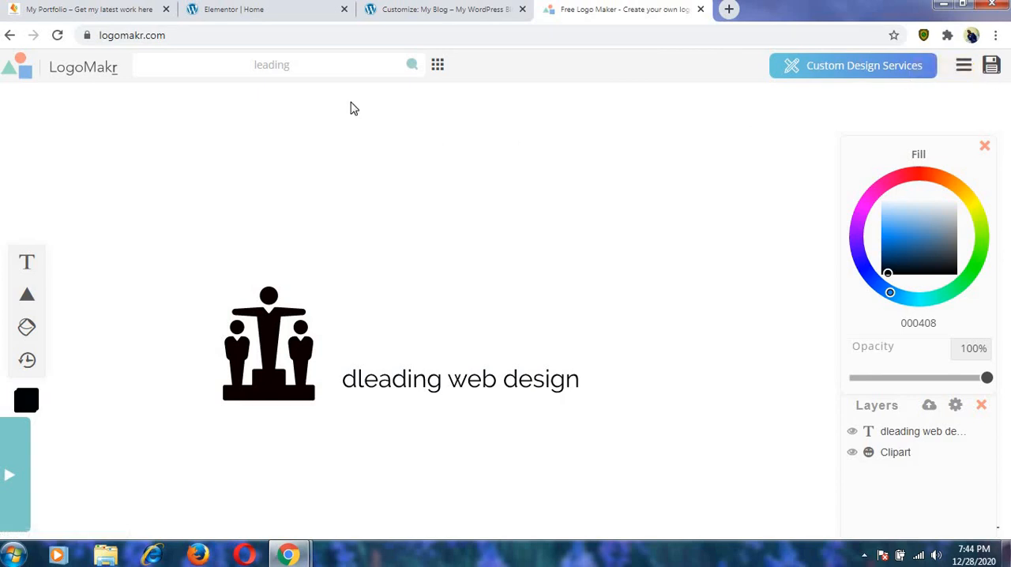
# Switch to the WordPress Customizer and set the header's site icon to Wed_1_07_2020_23_08_49.png from the media library.
pyautogui.click(237, 9)
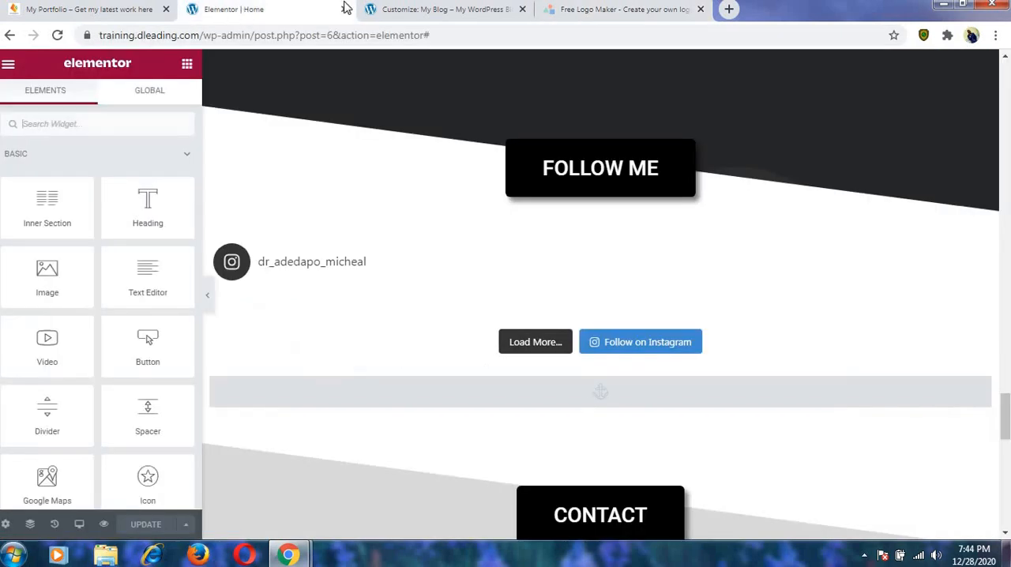
pyautogui.click(387, 8)
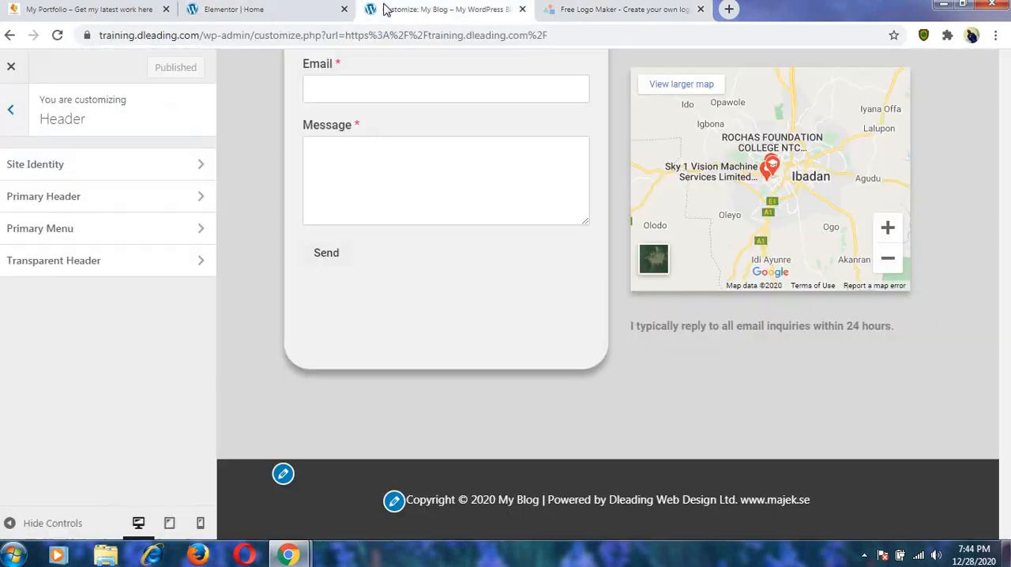
pyautogui.click(100, 177)
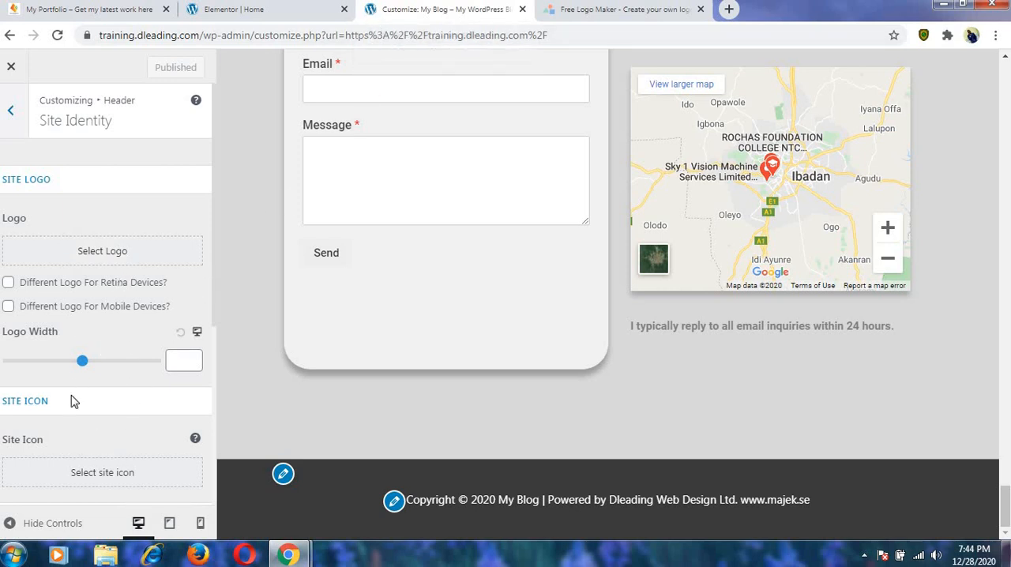
pyautogui.click(103, 477)
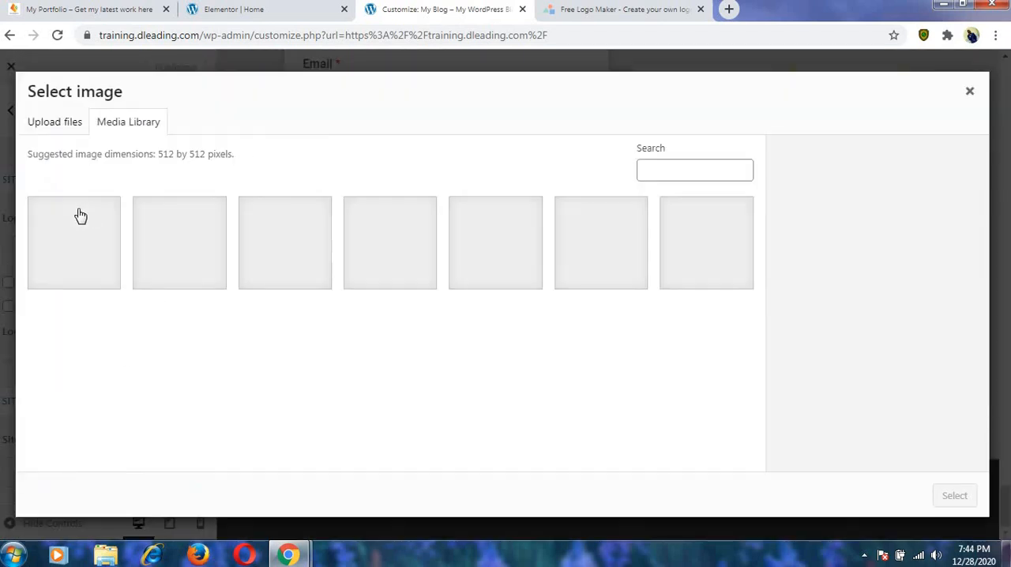
pyautogui.click(201, 235)
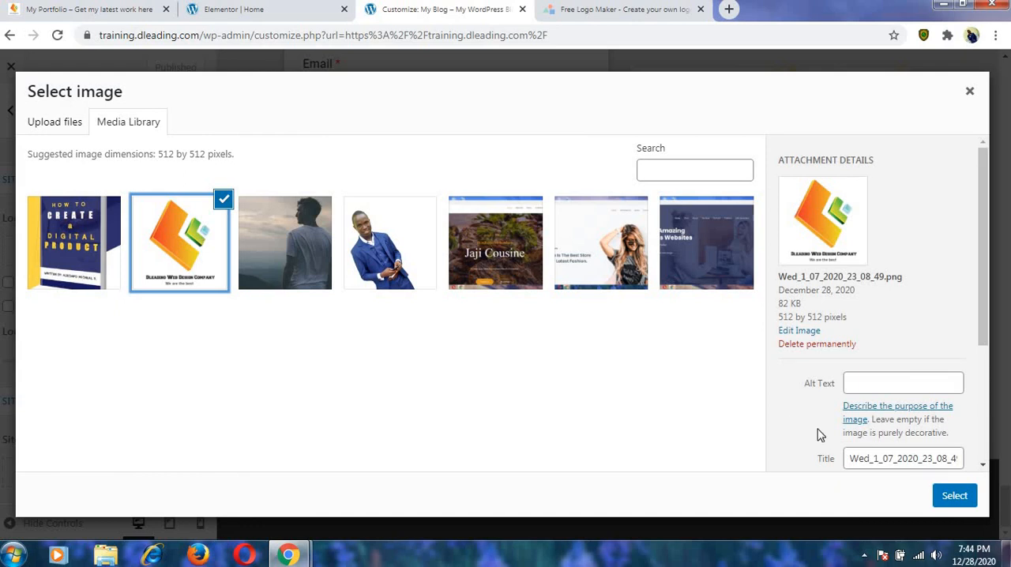
pyautogui.click(960, 497)
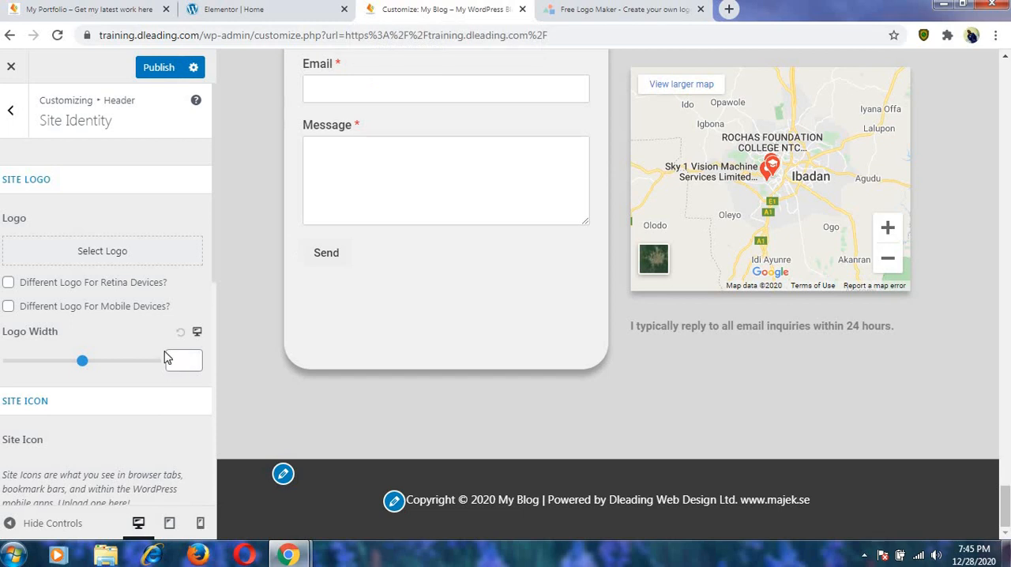
pyautogui.scroll(-5, 163, 352)
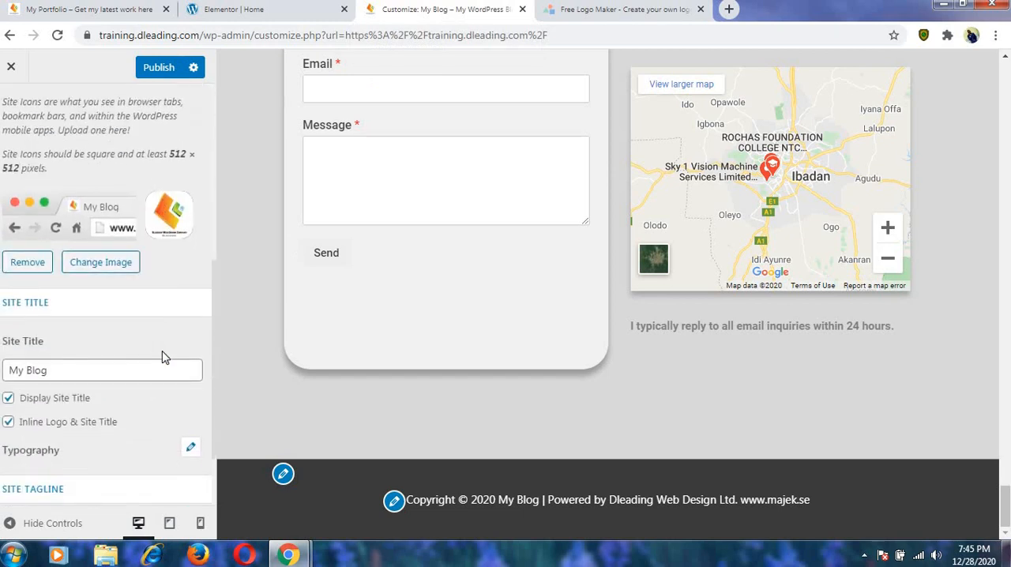
pyautogui.scroll(-1, 162, 358)
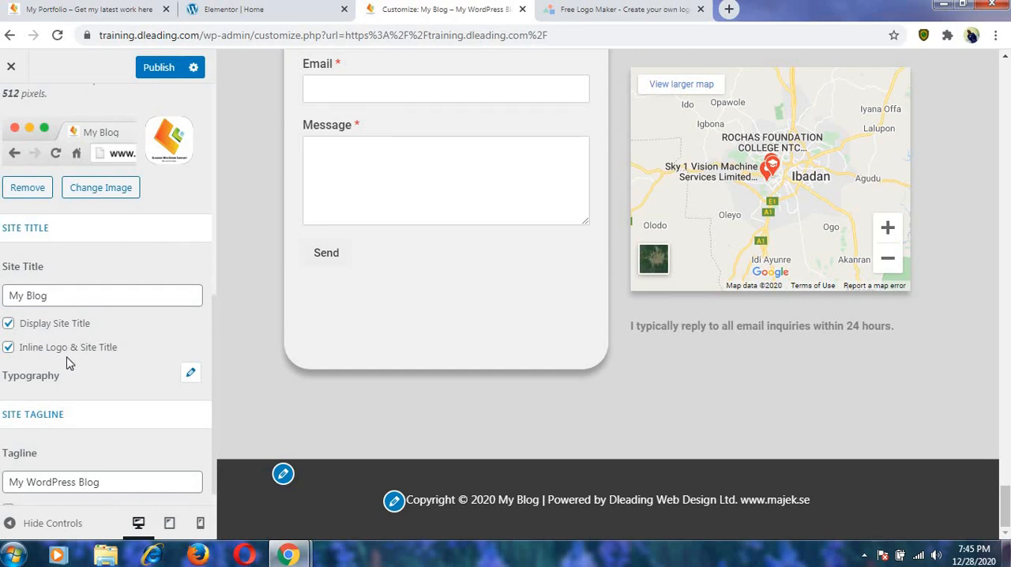
pyautogui.scroll(2, 67, 363)
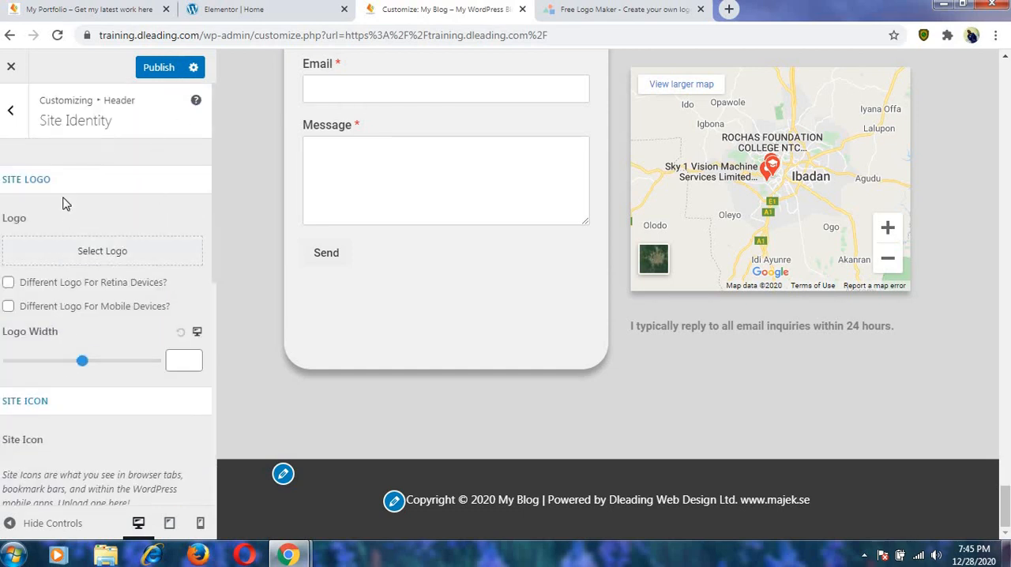
pyautogui.scroll(-1, 68, 221)
pyautogui.scroll(1, 69, 221)
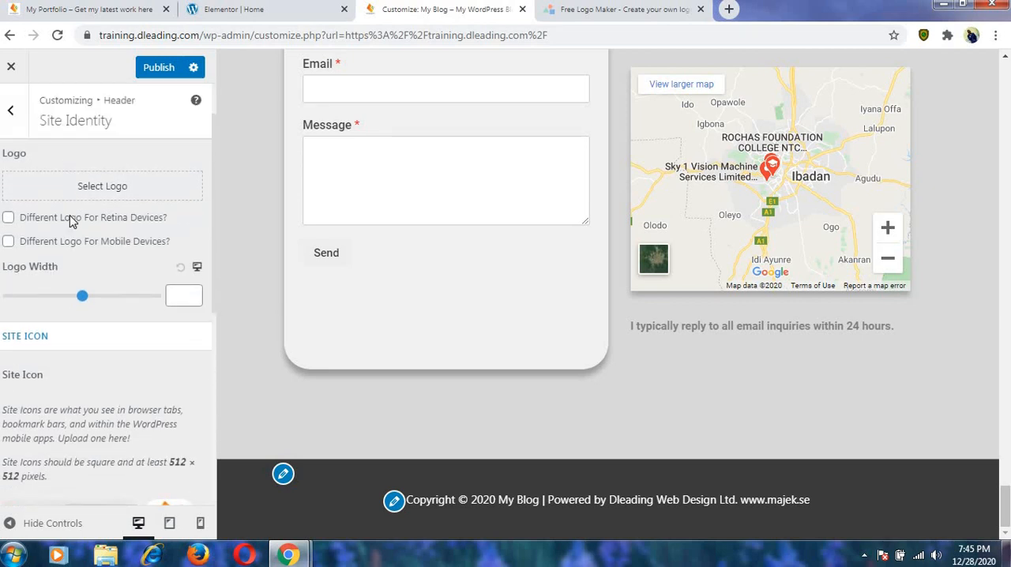
# Replace the site title with the portfolio owner's full name, capitalizing both words.
pyautogui.scroll(-6, 70, 221)
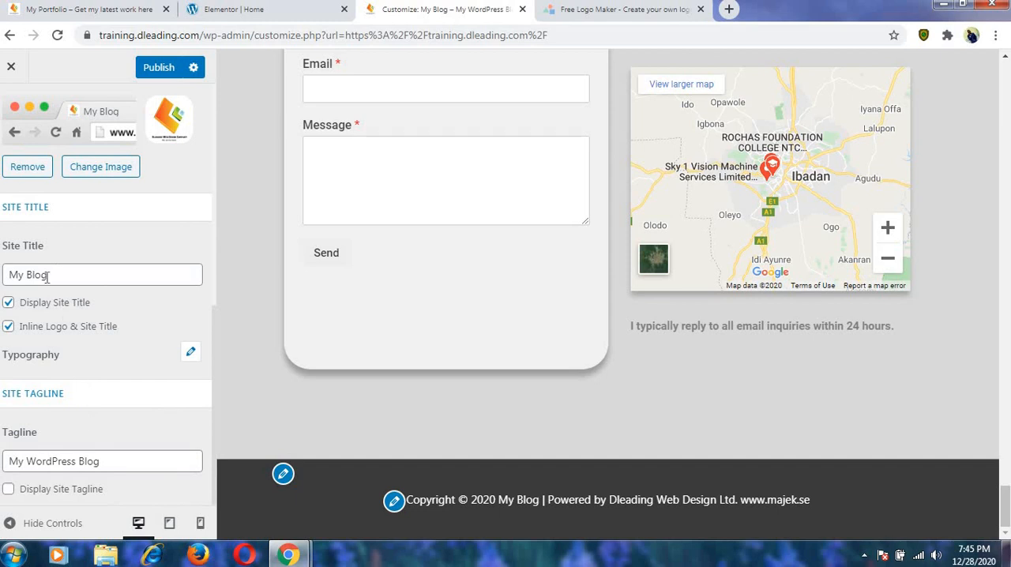
pyautogui.moveTo(47, 277); pyautogui.dragTo(24, 276)
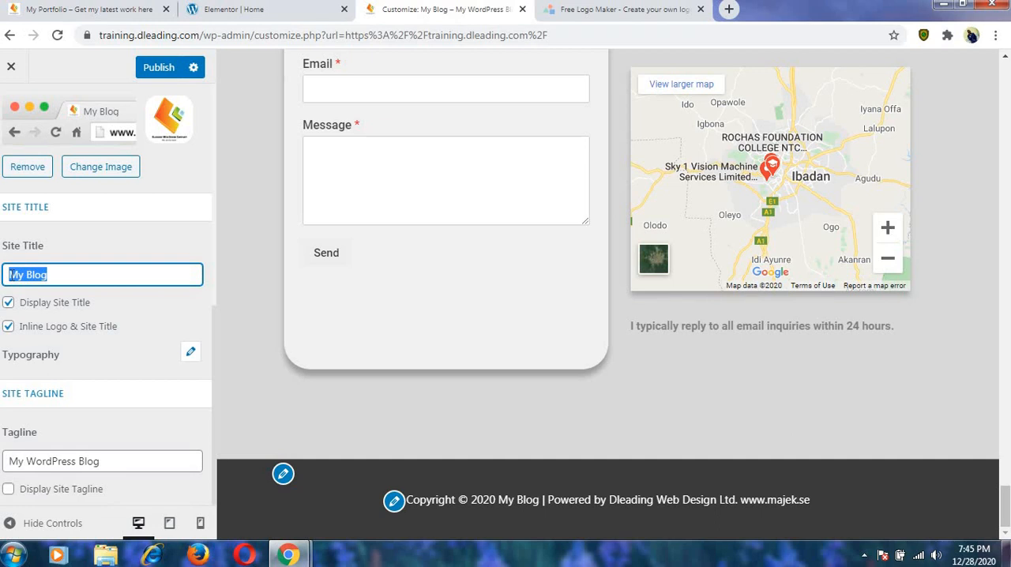
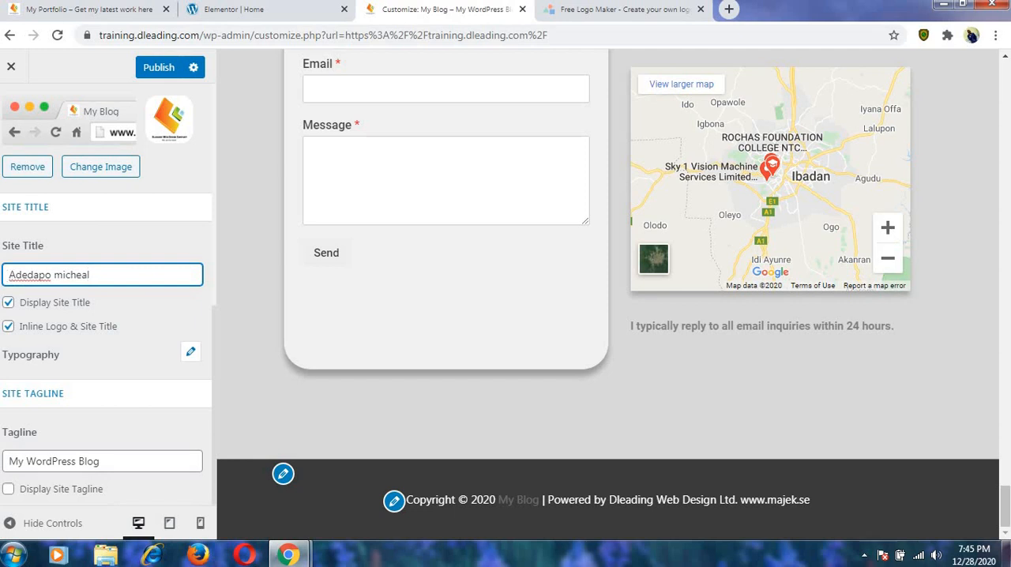
pyautogui.click(62, 274)
pyautogui.press('BackSpace')
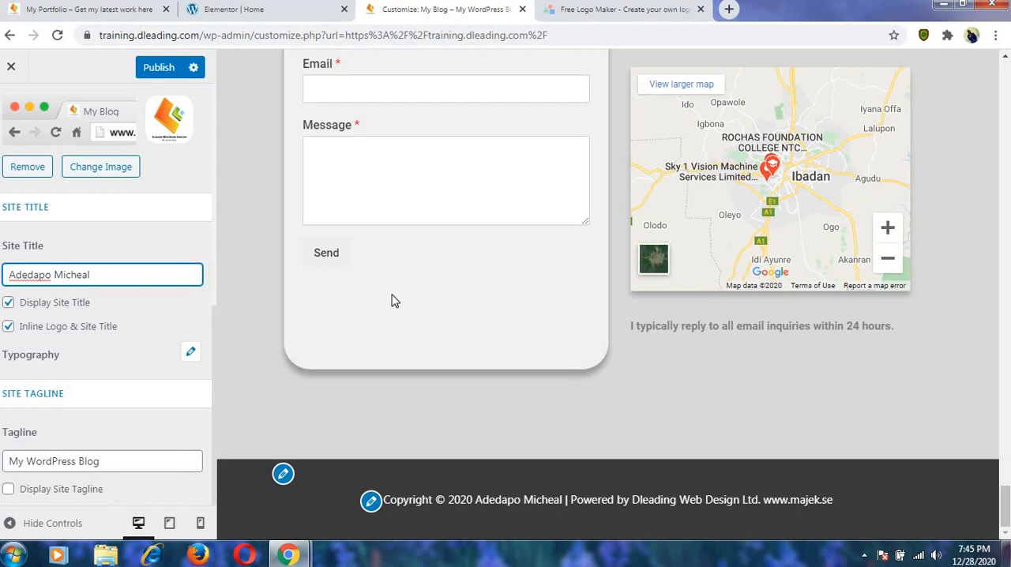
# Check the site title in the page header preview, publish the changes and close the Customizer.
pyautogui.scroll(20, 427, 353)
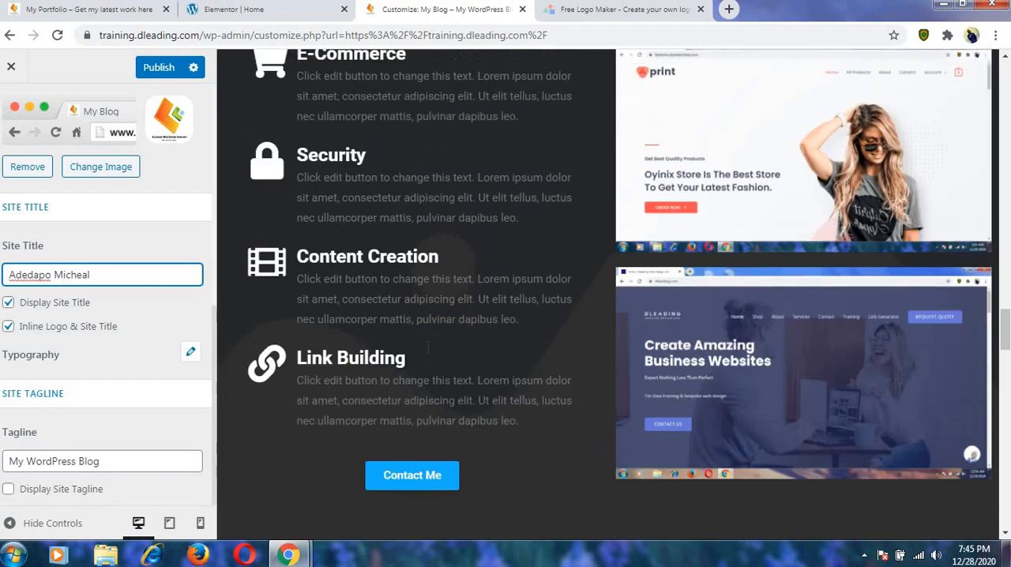
pyautogui.scroll(15, 426, 353)
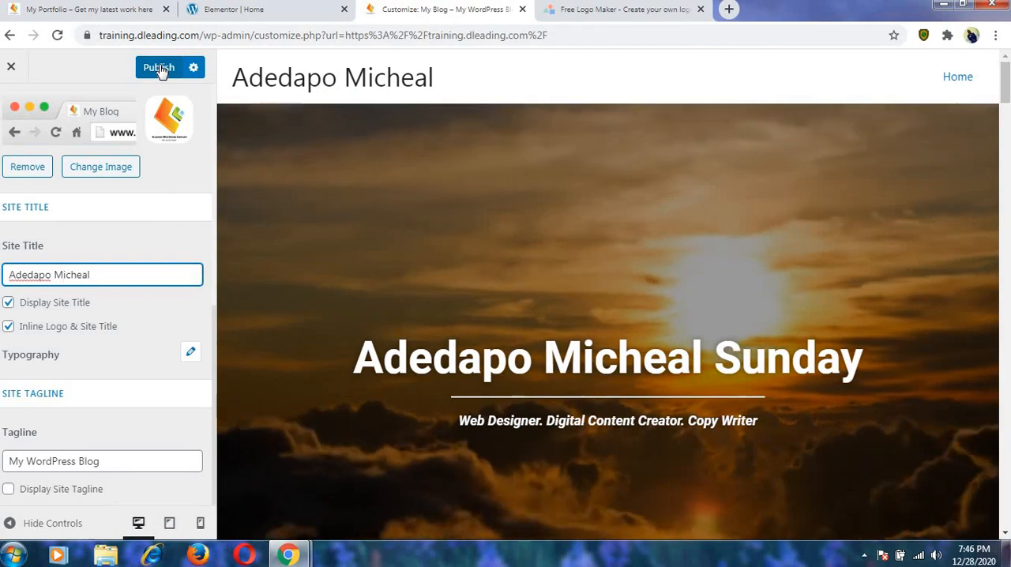
pyautogui.click(160, 70)
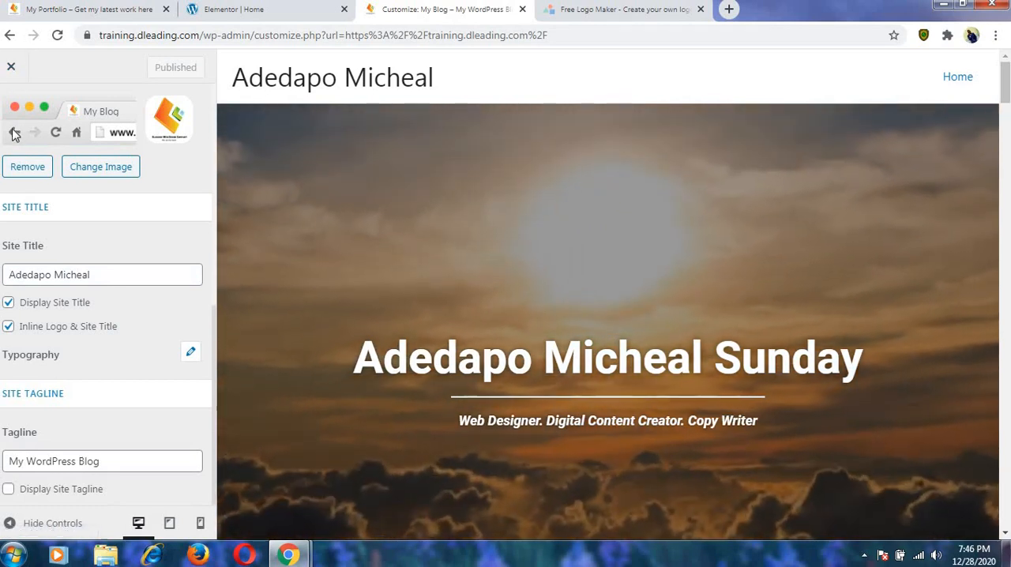
pyautogui.click(11, 68)
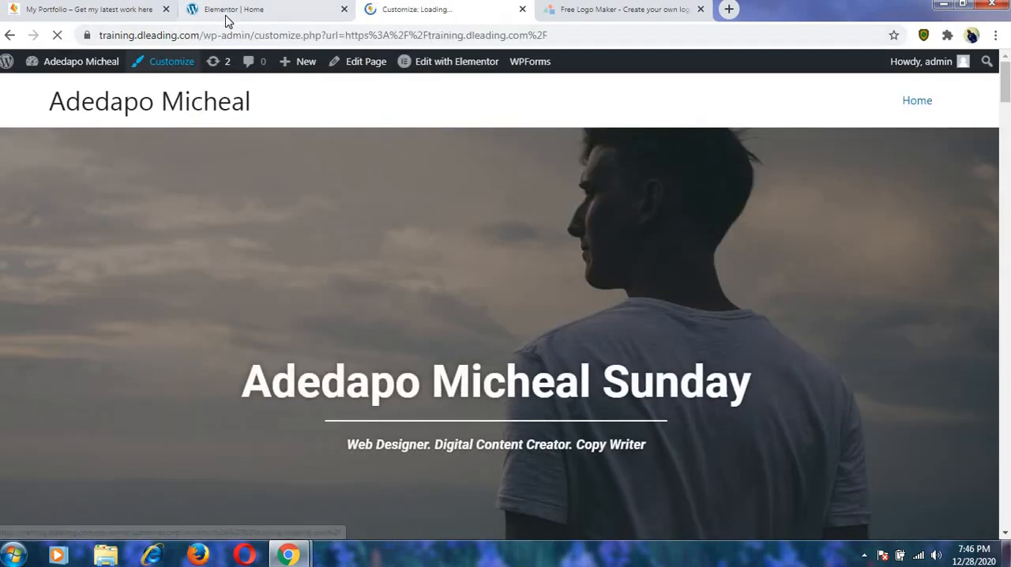
# Switch to the Elementor editor of the Home page and examine the layout from hero to contact section in tablet preview.
pyautogui.click(226, 20)
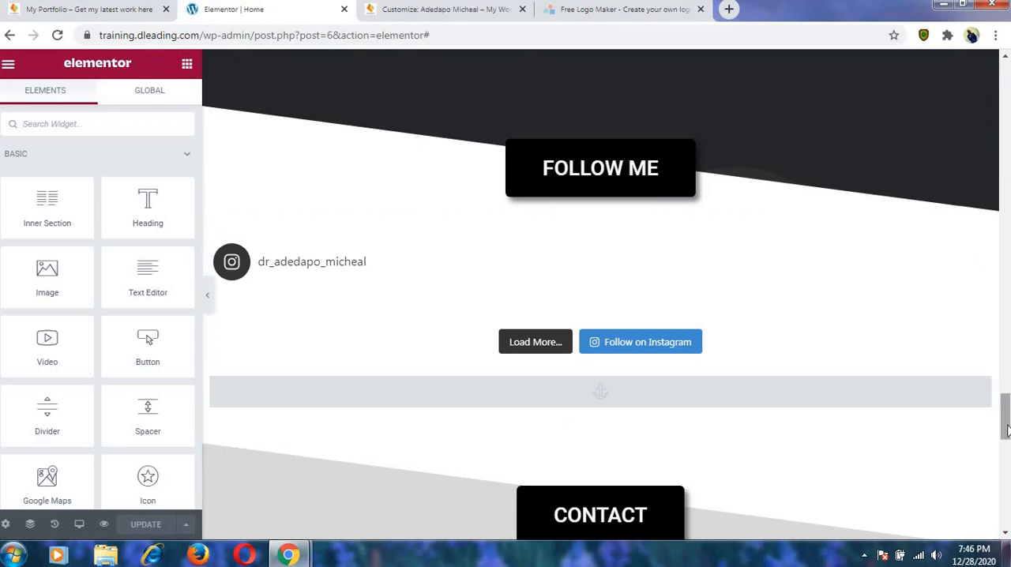
pyautogui.moveTo(1007, 430); pyautogui.dragTo(1007, 518)
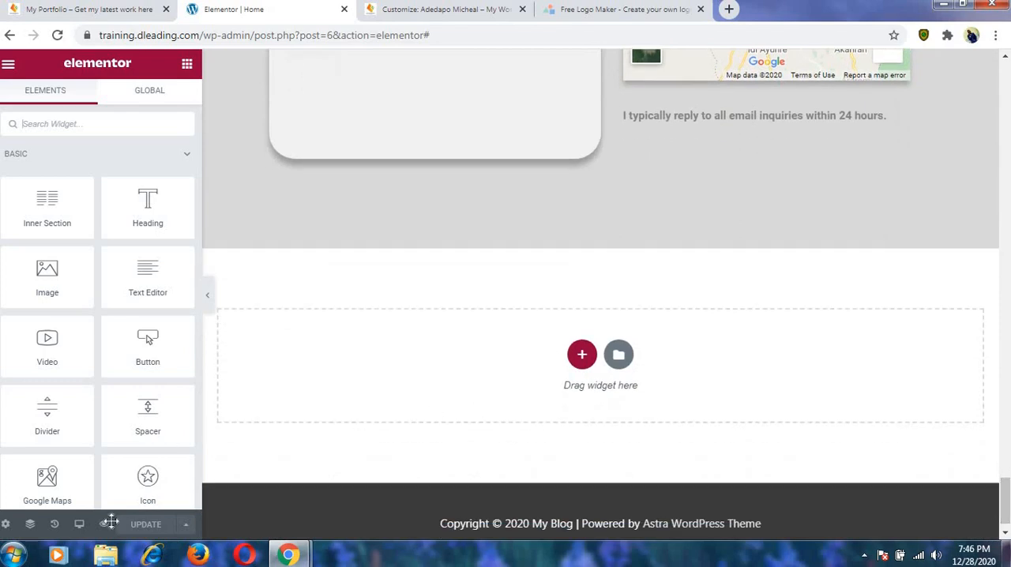
pyautogui.click(79, 526)
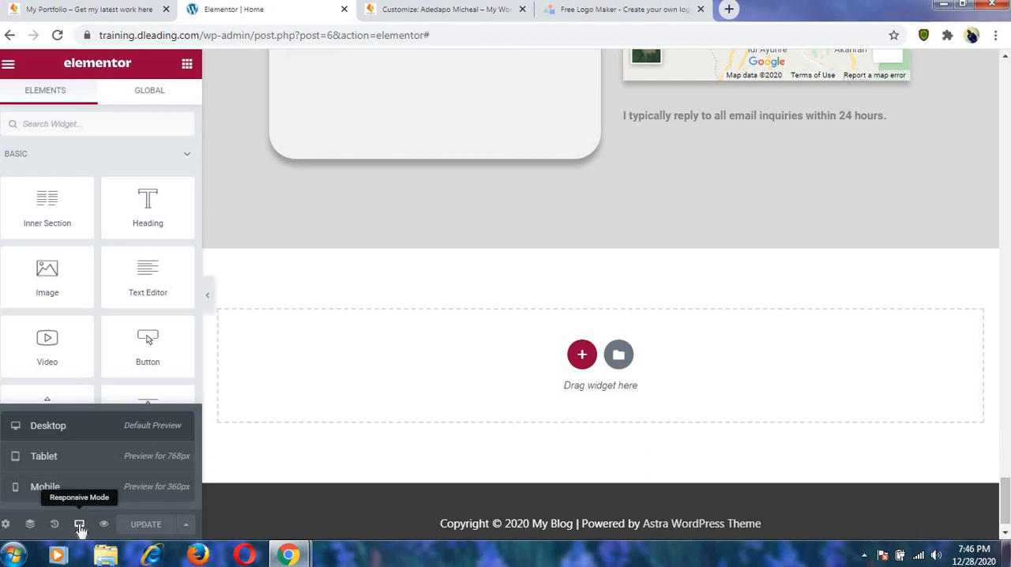
pyautogui.click(44, 458)
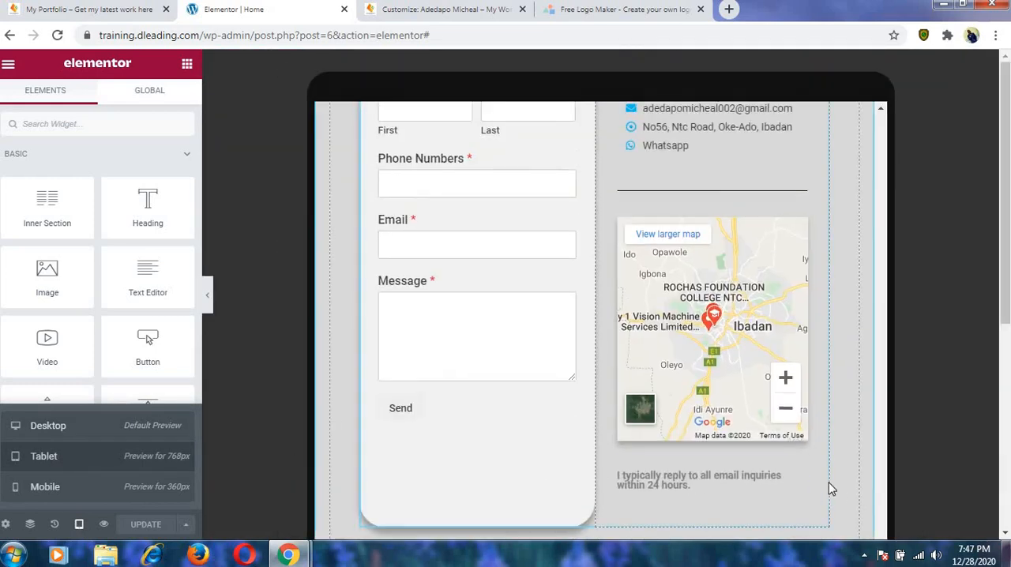
pyautogui.scroll(15, 825, 480)
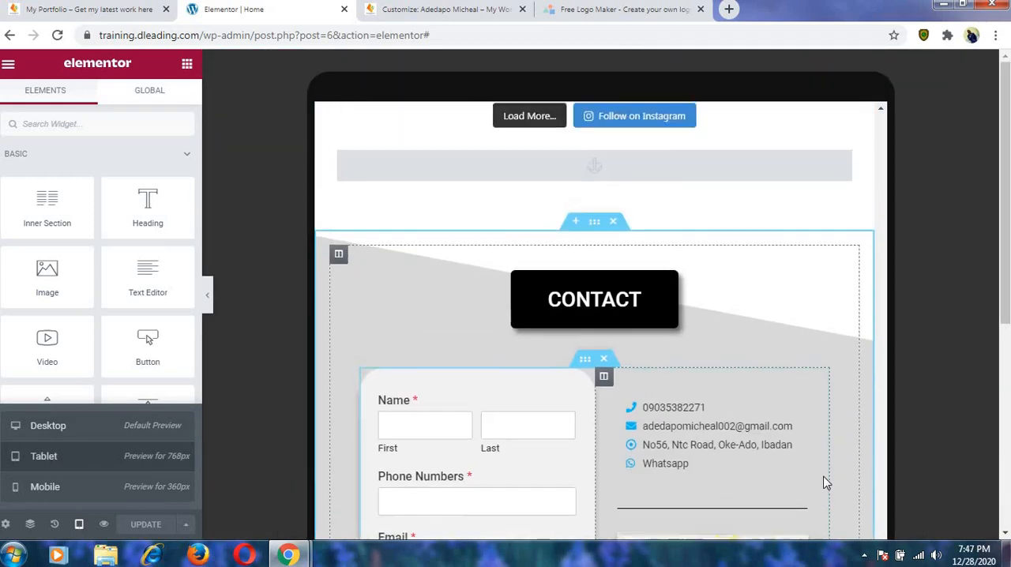
pyautogui.scroll(15, 825, 482)
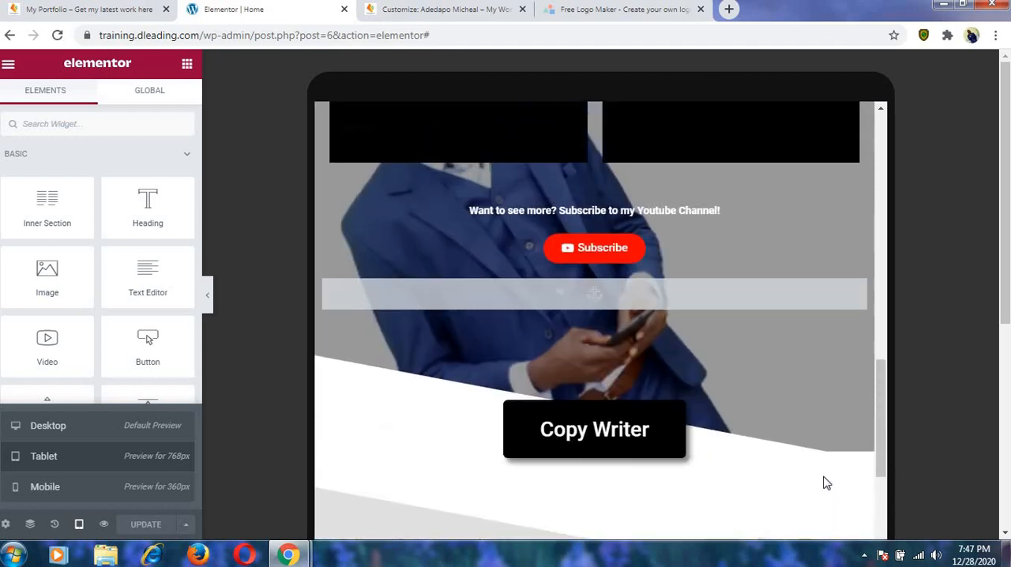
pyautogui.scroll(5, 824, 482)
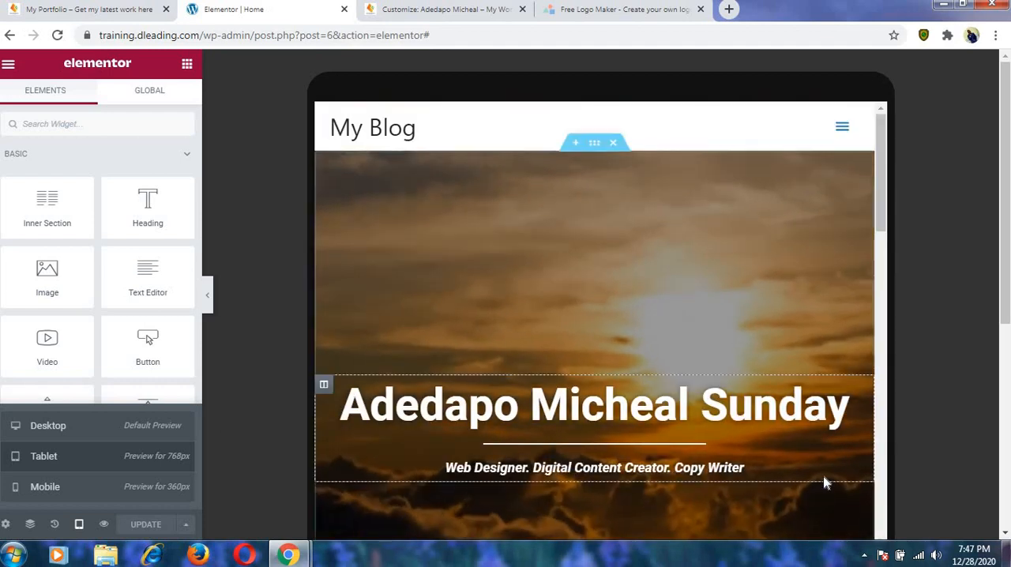
pyautogui.scroll(-3, 825, 481)
pyautogui.scroll(-15, 826, 484)
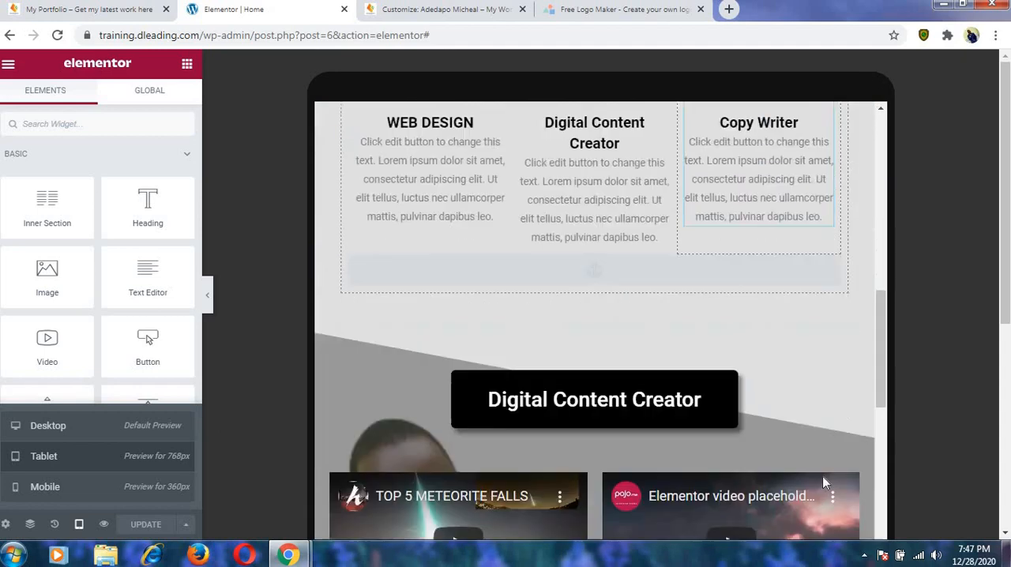
pyautogui.scroll(6, 823, 484)
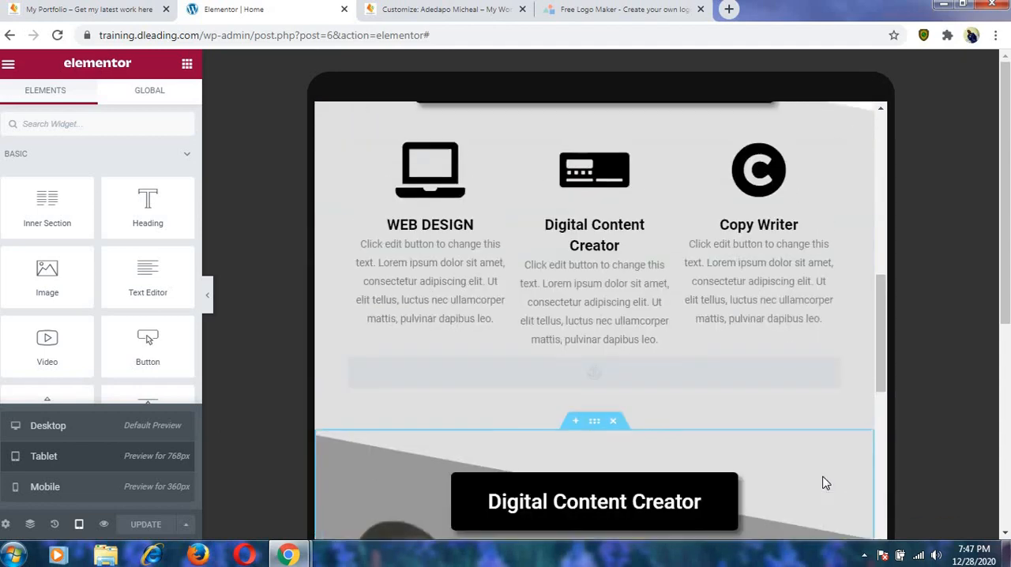
pyautogui.scroll(-3, 818, 487)
pyautogui.scroll(-12, 817, 485)
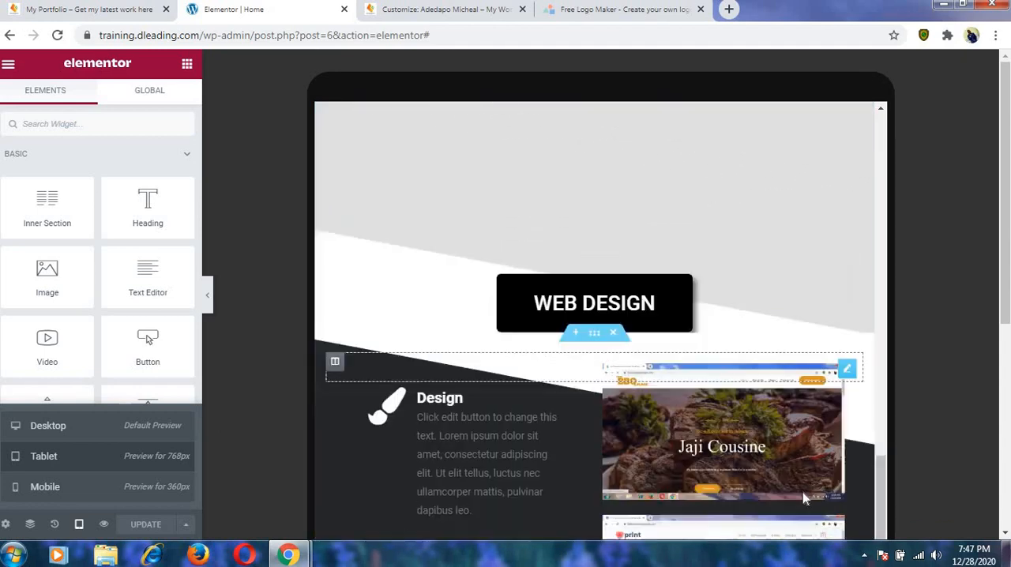
pyautogui.scroll(-10, 796, 522)
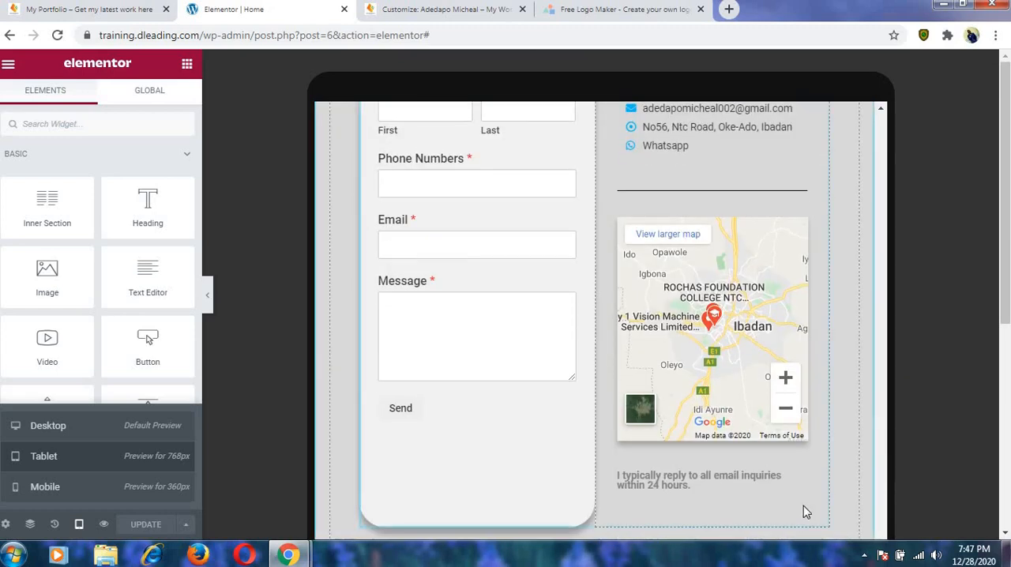
pyautogui.scroll(6, 803, 505)
pyautogui.scroll(-4, 803, 506)
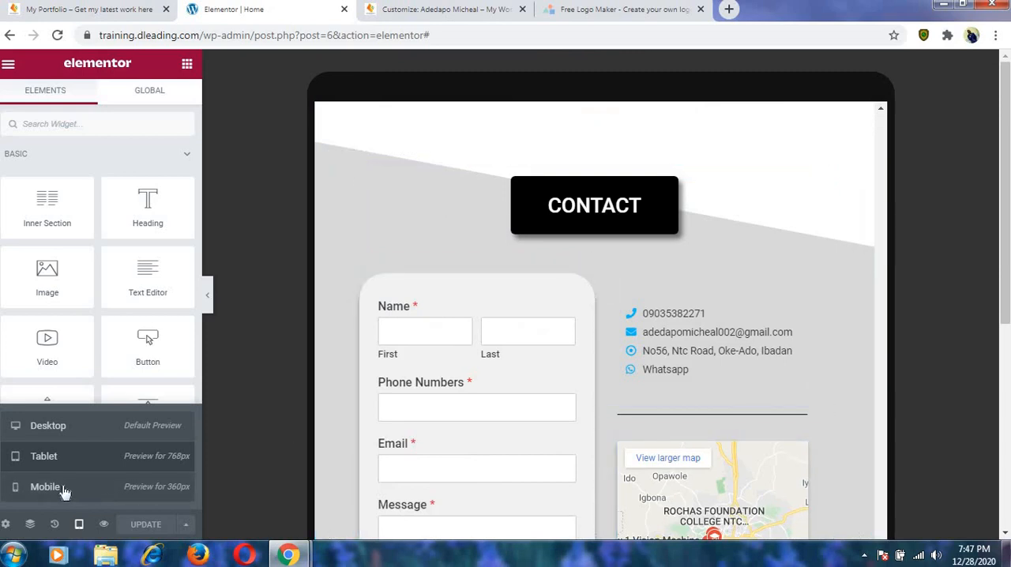
# Switch to the mobile preview and examine how the hero section's heading fits the narrow screen.
pyautogui.click(56, 489)
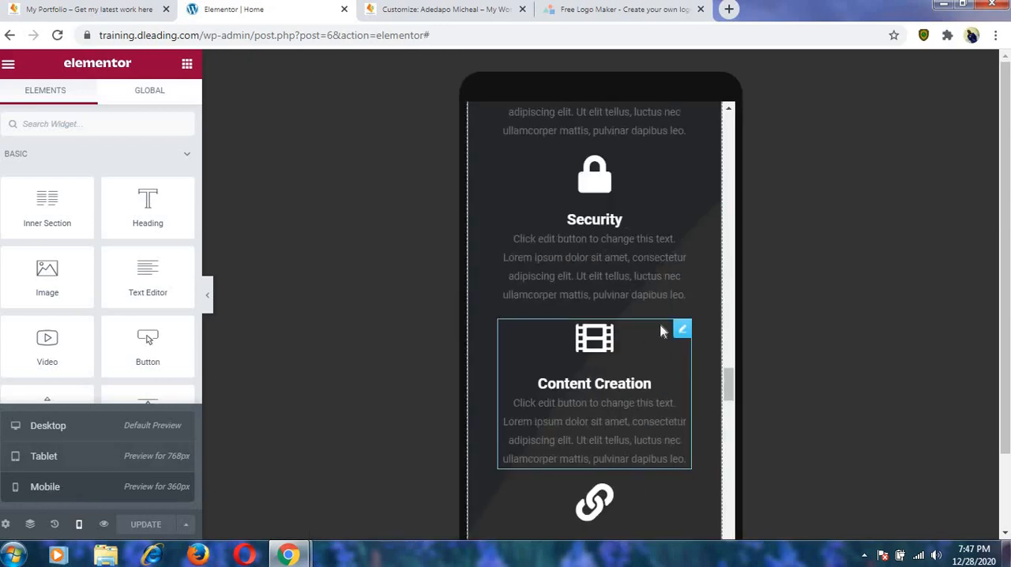
pyautogui.scroll(16, 654, 336)
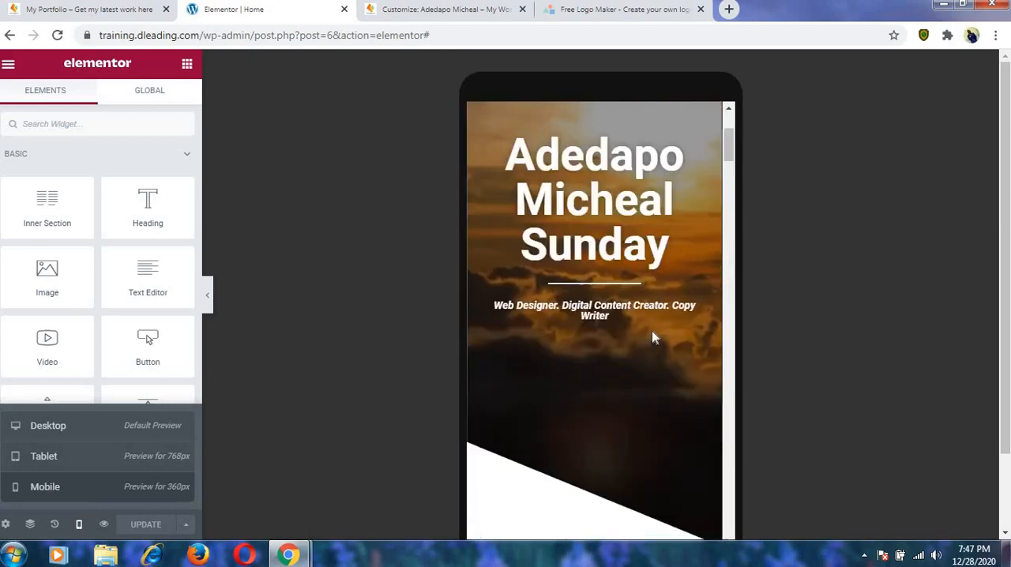
pyautogui.scroll(-4, 650, 335)
pyautogui.scroll(2, 647, 335)
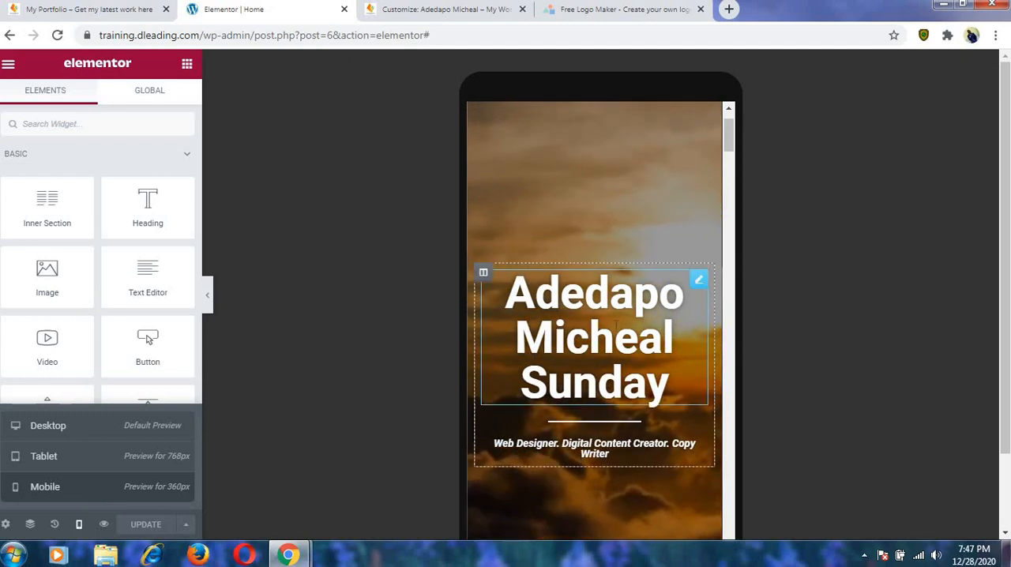
# Try a mobile font size of 138 px on the hero name heading.
pyautogui.click(699, 283)
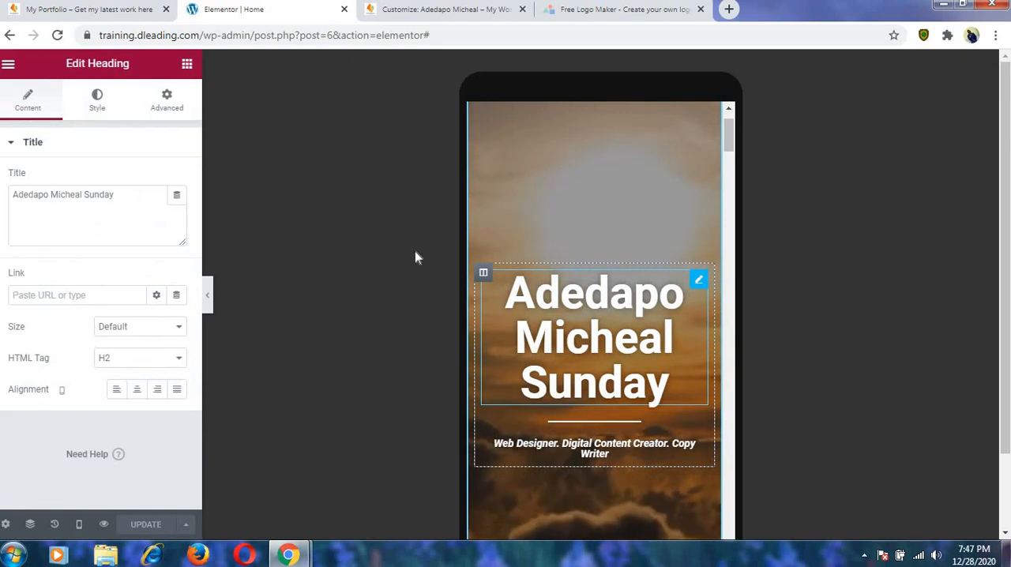
pyautogui.click(100, 108)
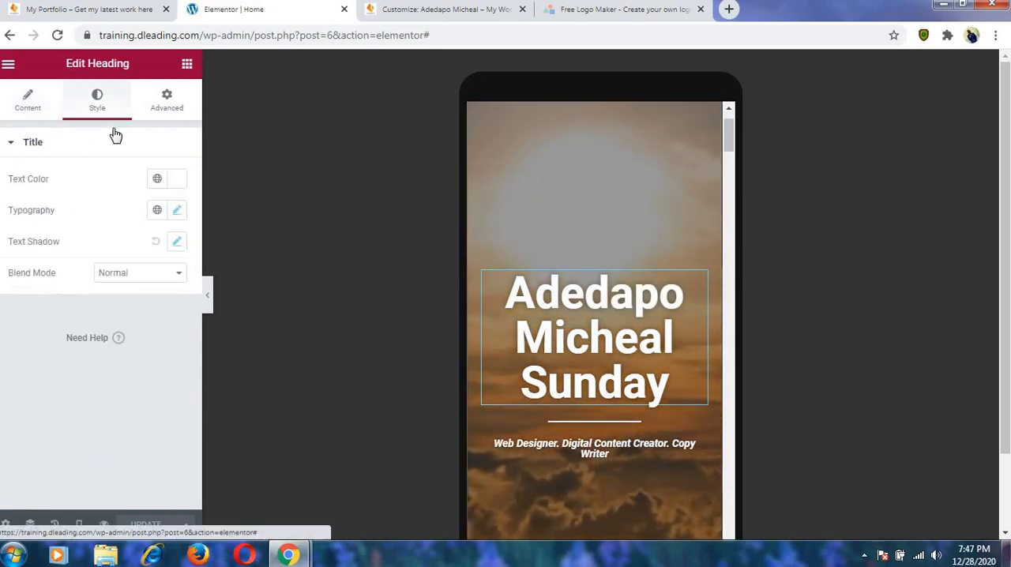
pyautogui.click(177, 211)
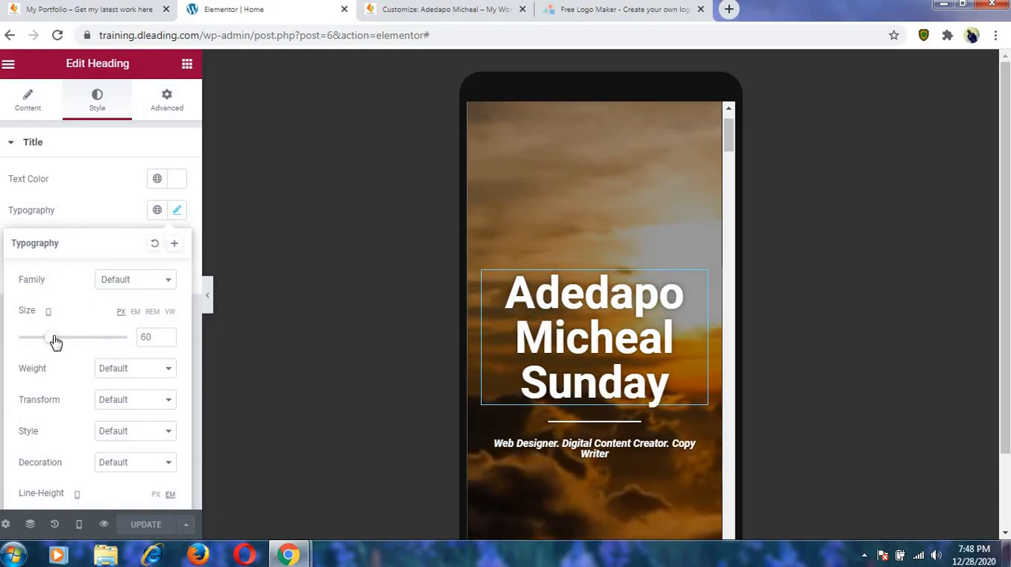
pyautogui.moveTo(52, 344); pyautogui.dragTo(95, 346)
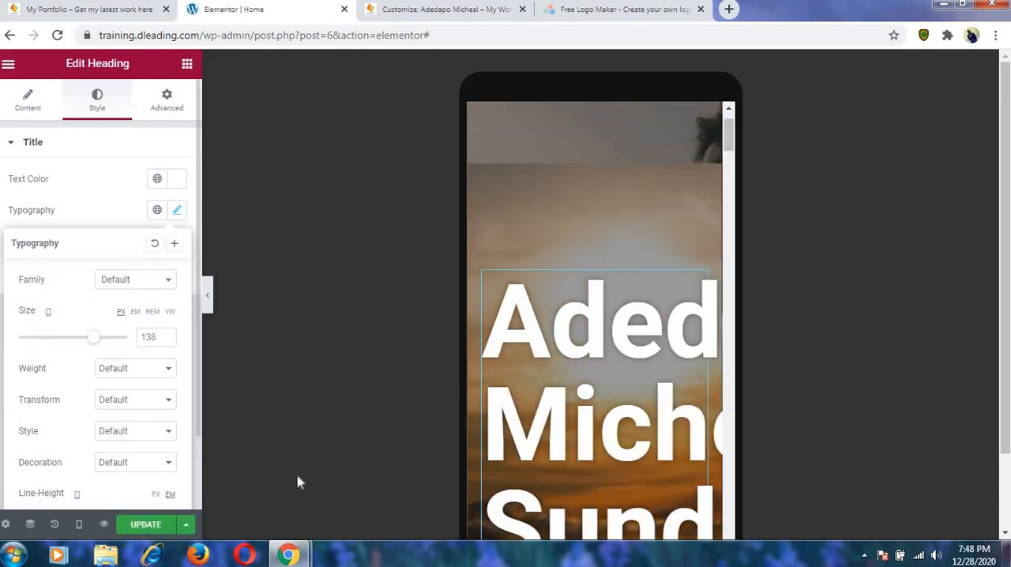
# Compare the hero heading in the tablet and desktop previews, and return to the mobile preview.
pyautogui.click(79, 525)
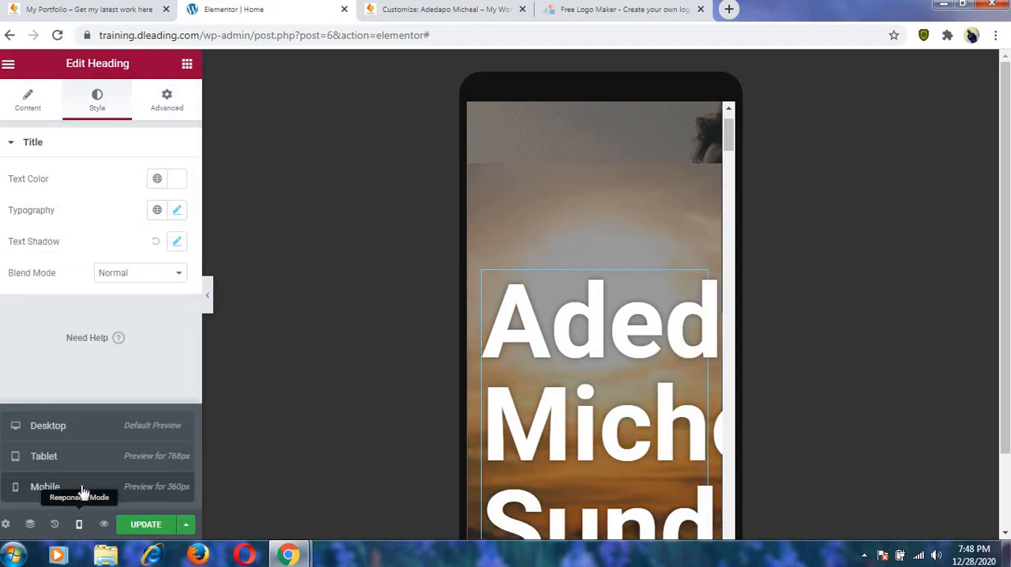
pyautogui.click(67, 464)
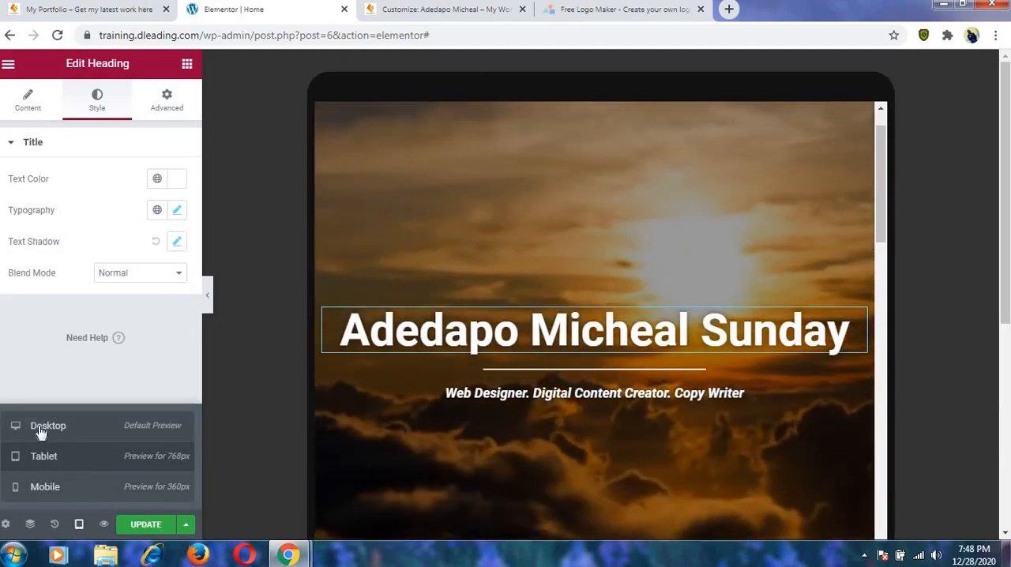
pyautogui.click(41, 431)
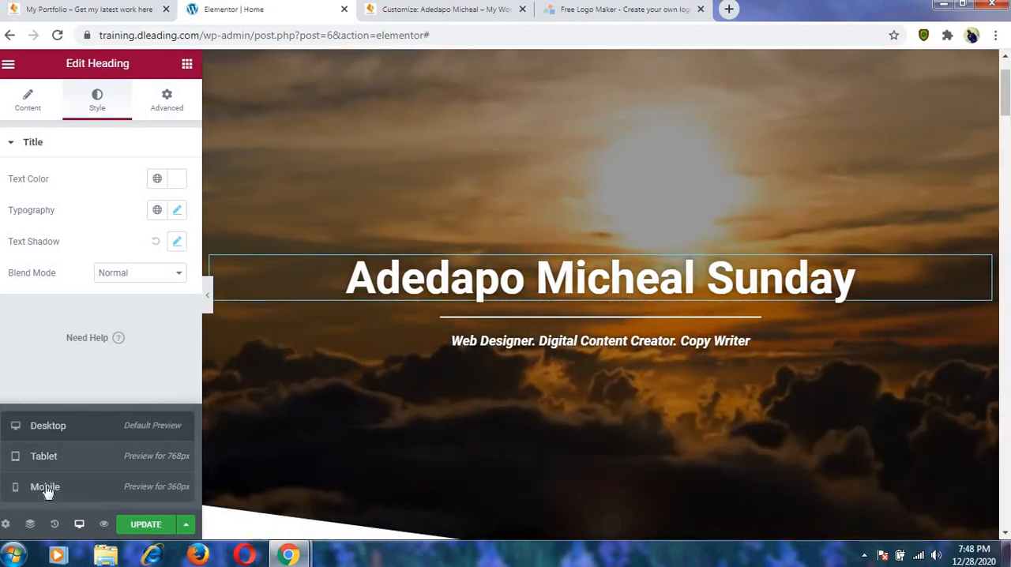
pyautogui.click(45, 489)
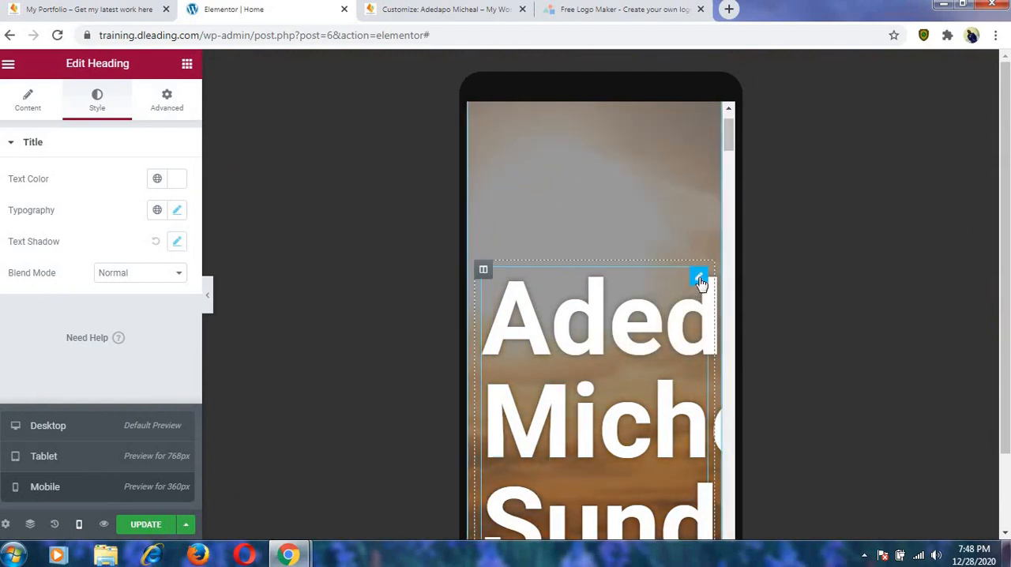
# Set the hero name heading's mobile font size to 39 px and update the page.
pyautogui.click(699, 282)
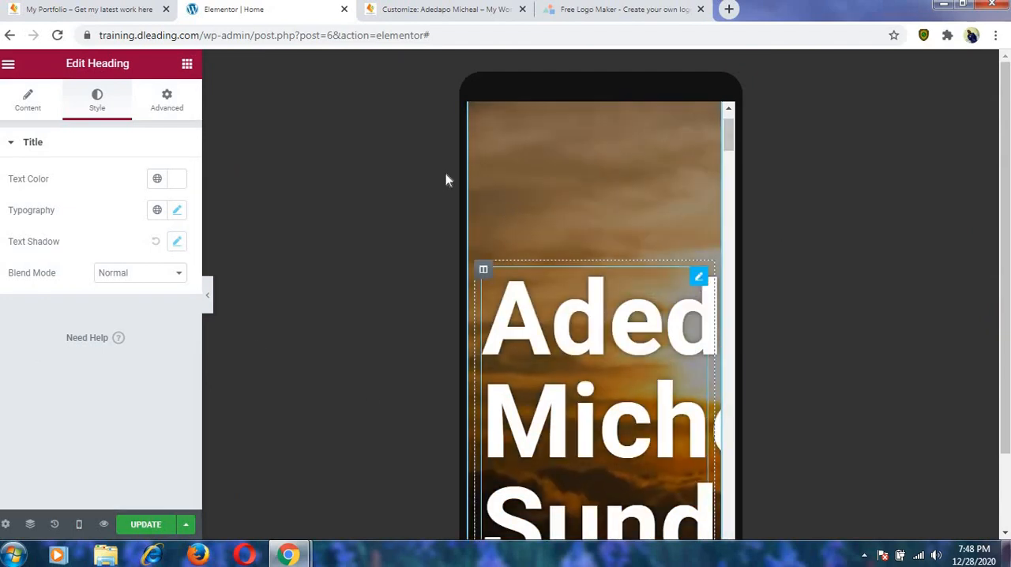
pyautogui.click(177, 215)
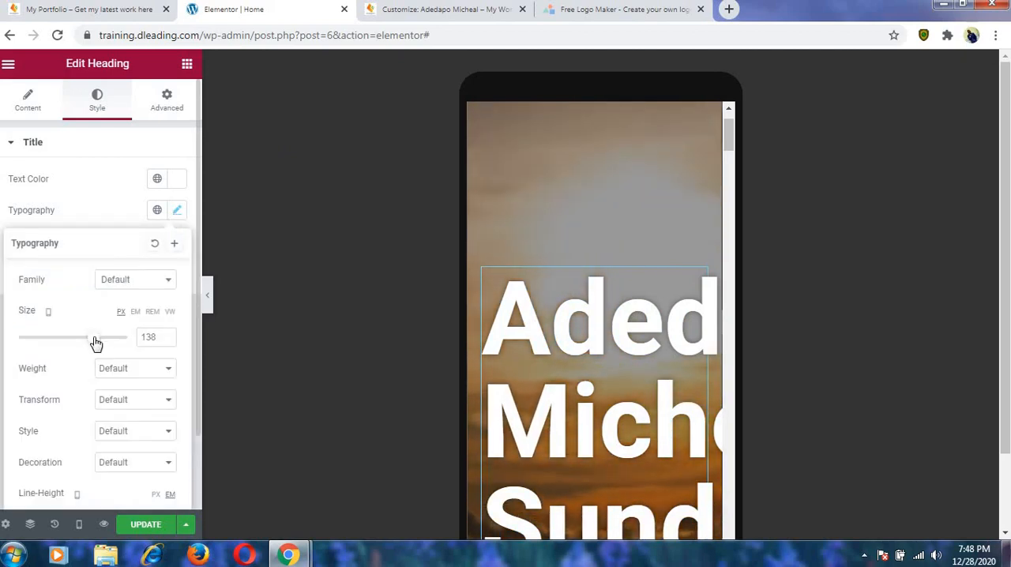
pyautogui.moveTo(81, 339); pyautogui.dragTo(42, 340)
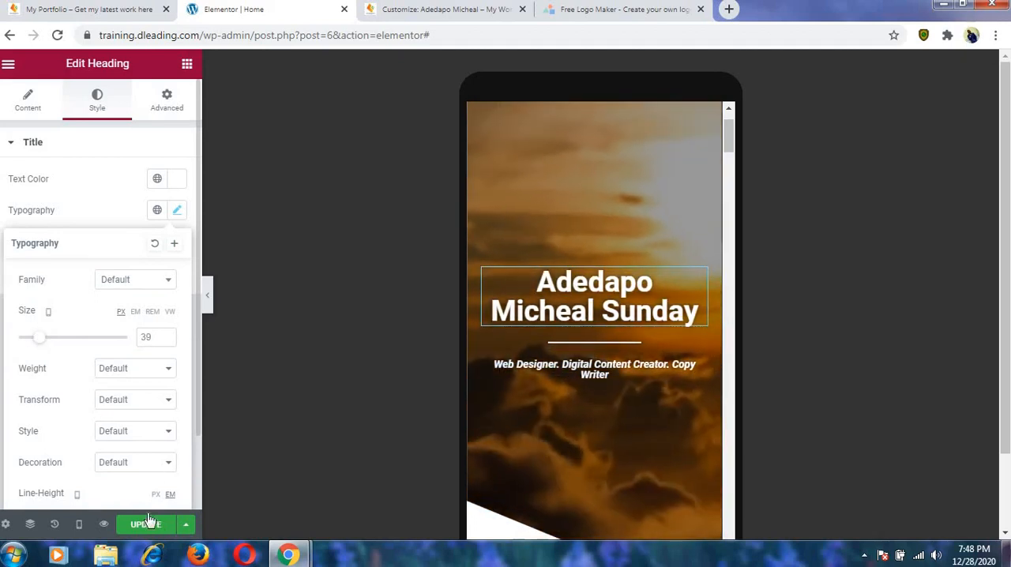
pyautogui.click(147, 525)
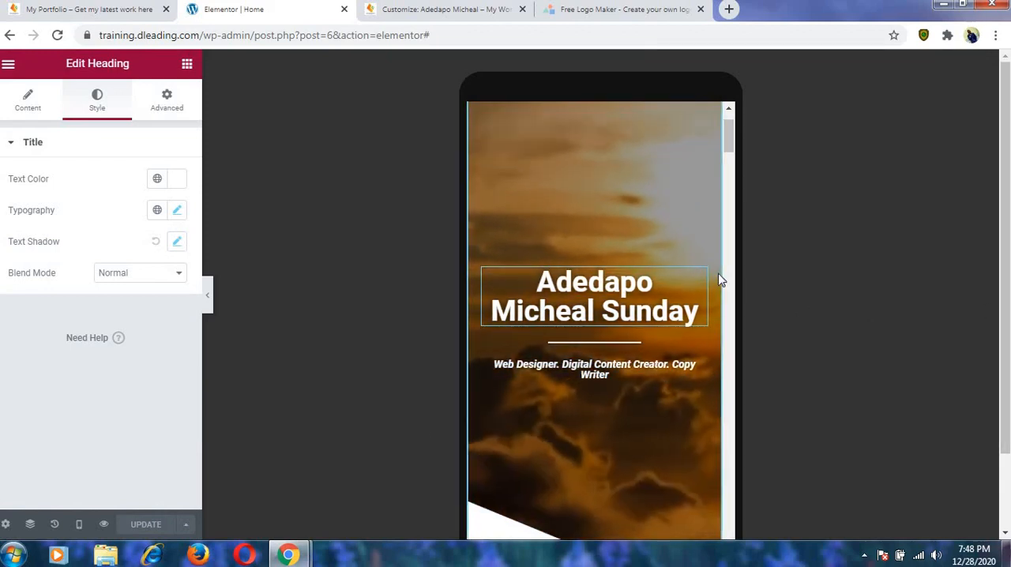
# Examine the whole homepage in the mobile preview, from the site header down to the footer.
pyautogui.scroll(1, 657, 169)
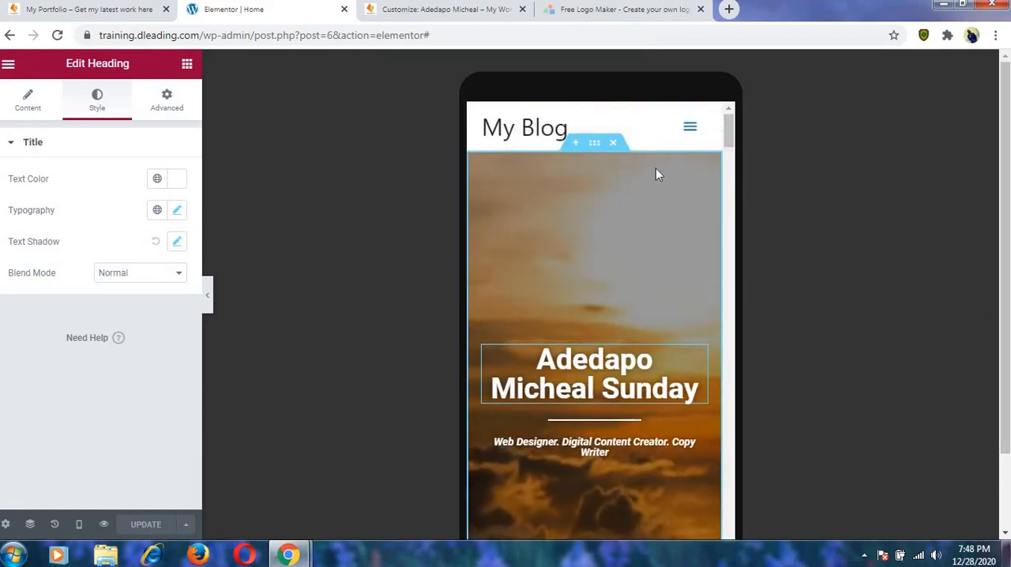
pyautogui.scroll(-10, 655, 190)
pyautogui.scroll(-15, 653, 192)
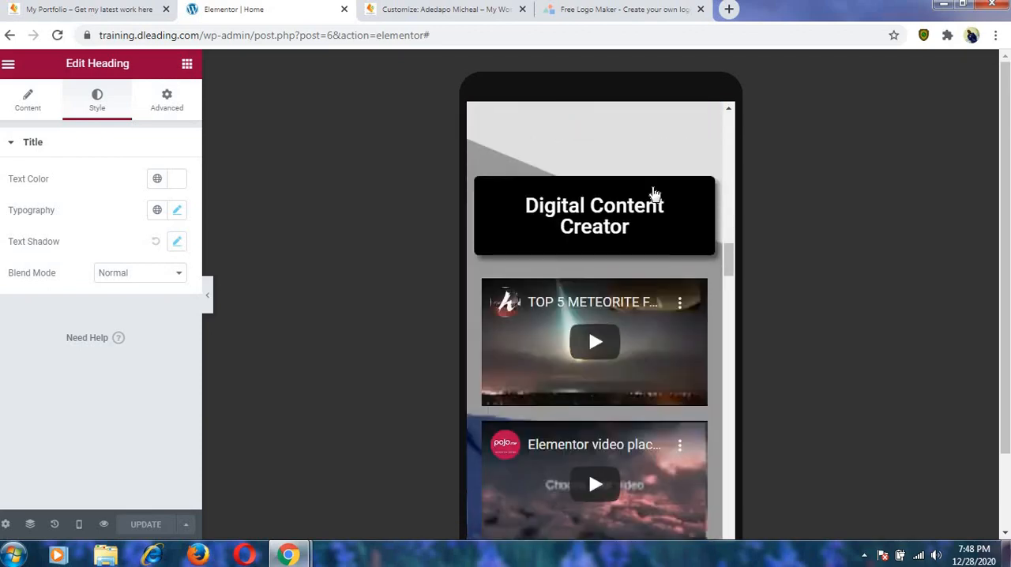
pyautogui.scroll(-15, 649, 196)
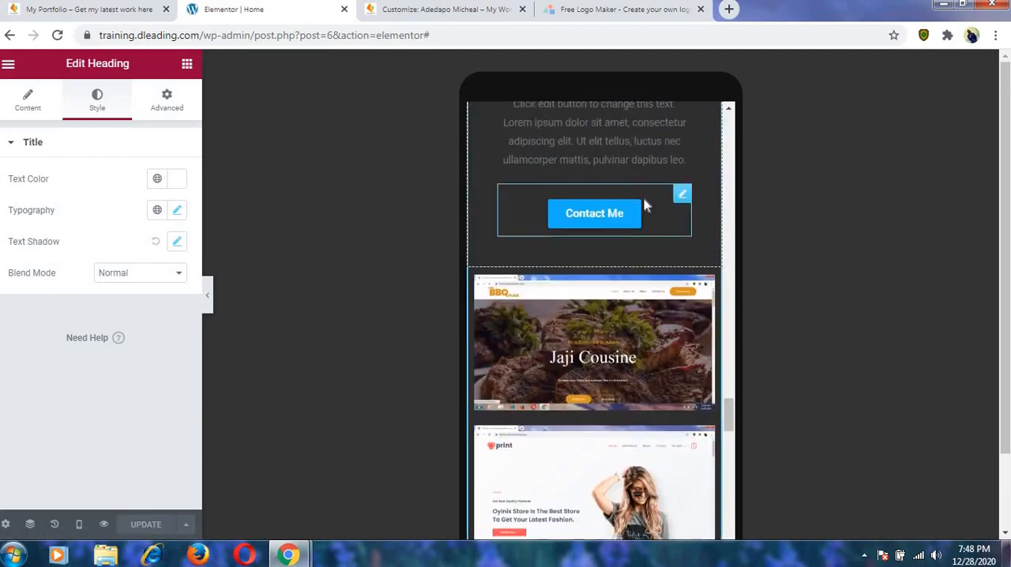
pyautogui.scroll(10, 641, 208)
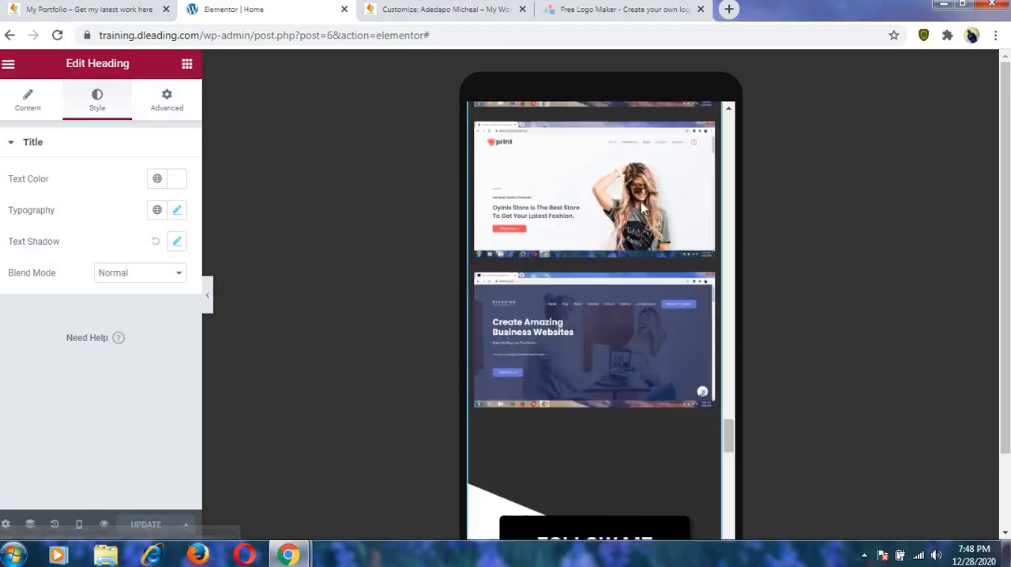
pyautogui.scroll(-15, 640, 202)
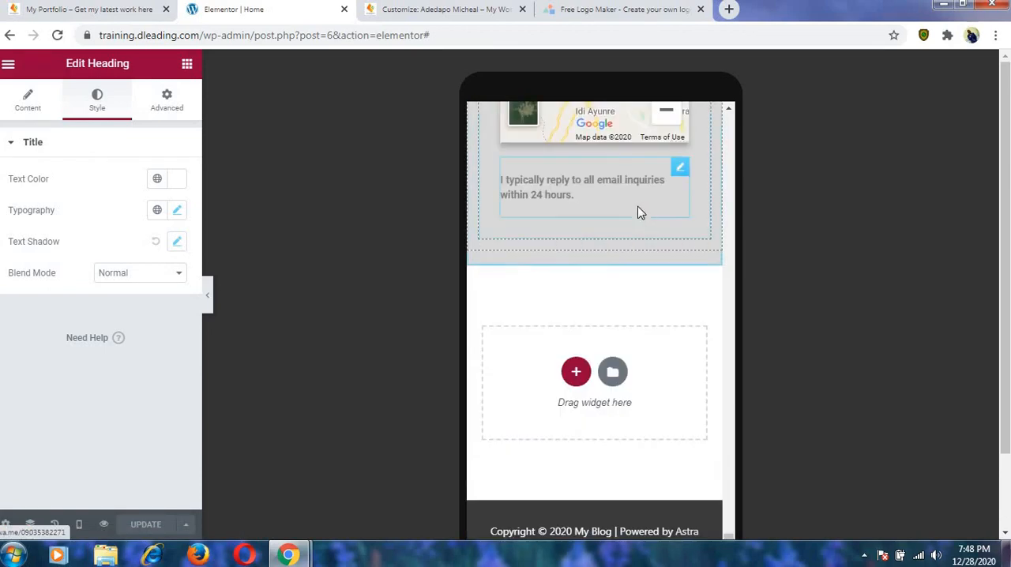
# Switch to the theme customizer and examine the header's Primary Menu and Primary Header settings.
pyautogui.click(409, 9)
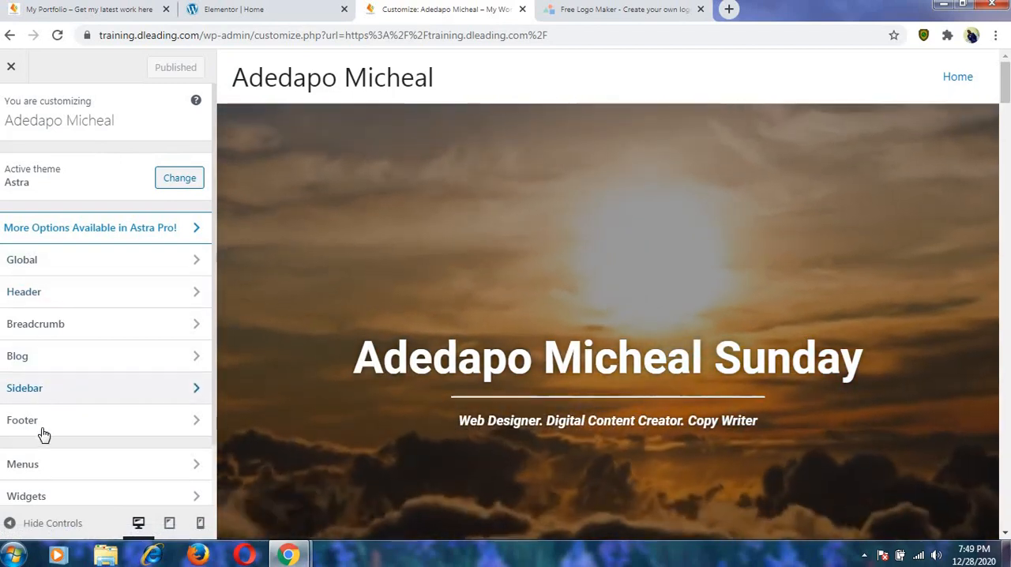
pyautogui.click(49, 293)
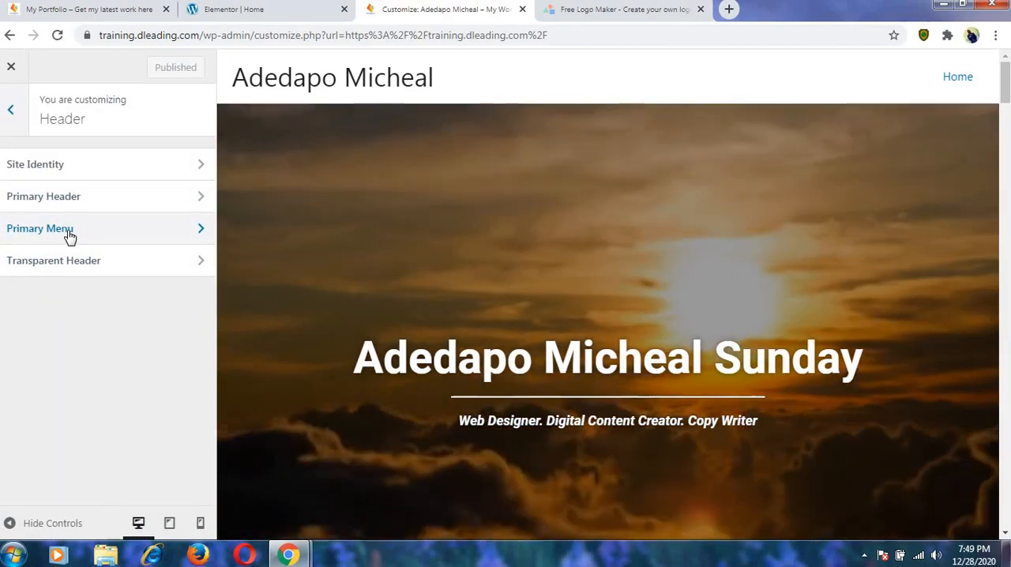
pyautogui.click(70, 234)
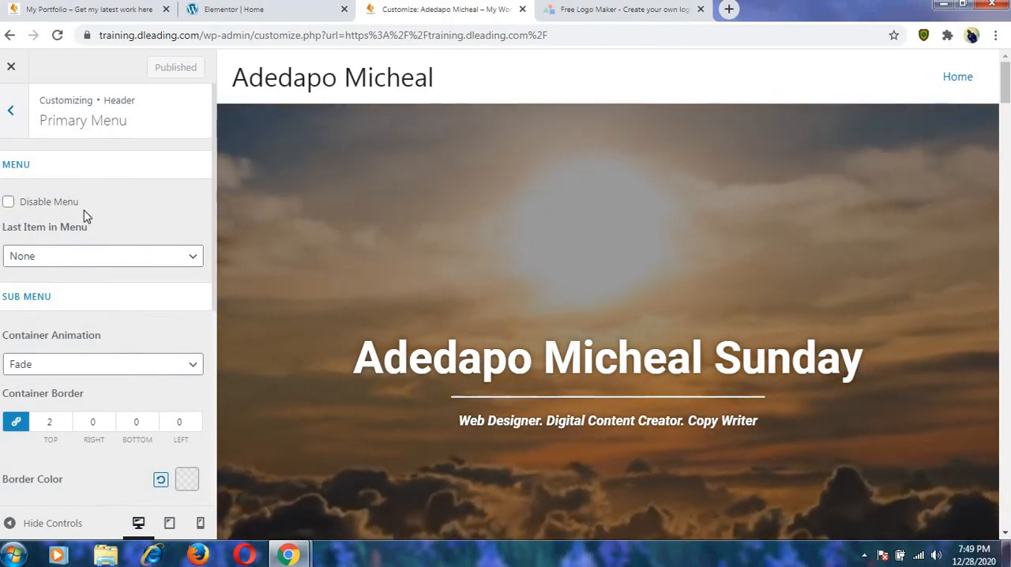
pyautogui.scroll(-5, 115, 200)
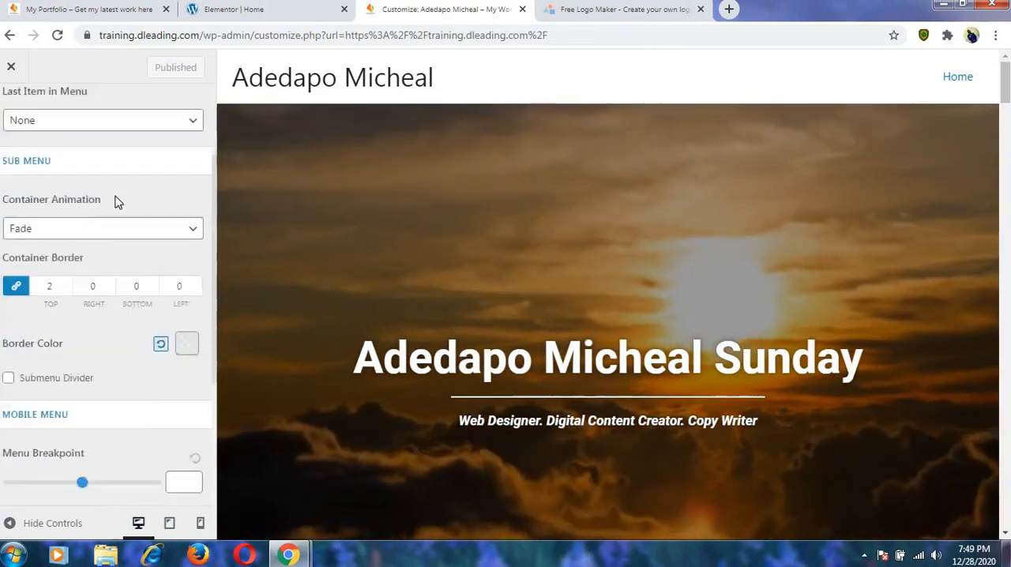
pyautogui.scroll(5, 115, 201)
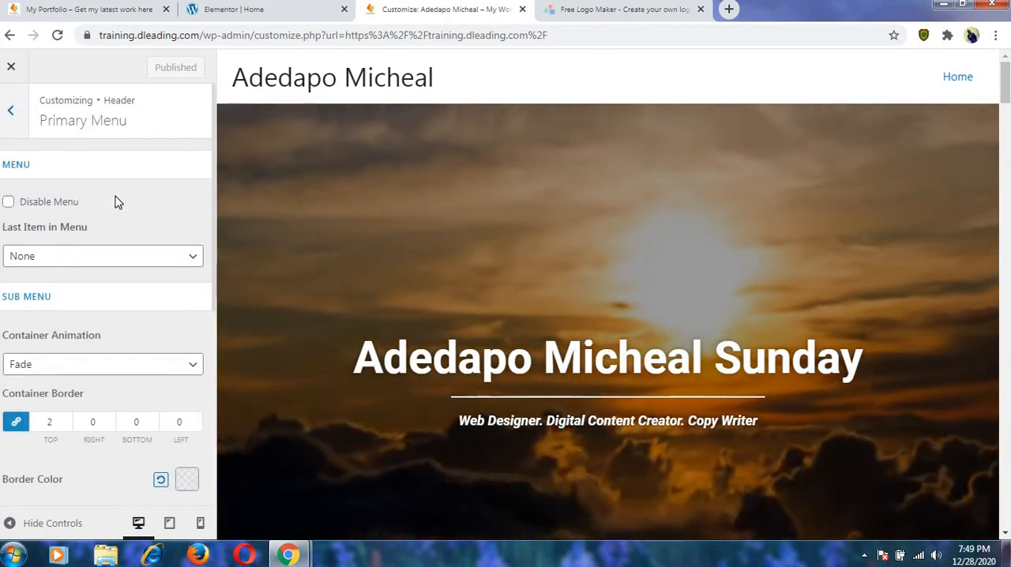
pyautogui.scroll(-4, 115, 201)
pyautogui.scroll(5, 115, 200)
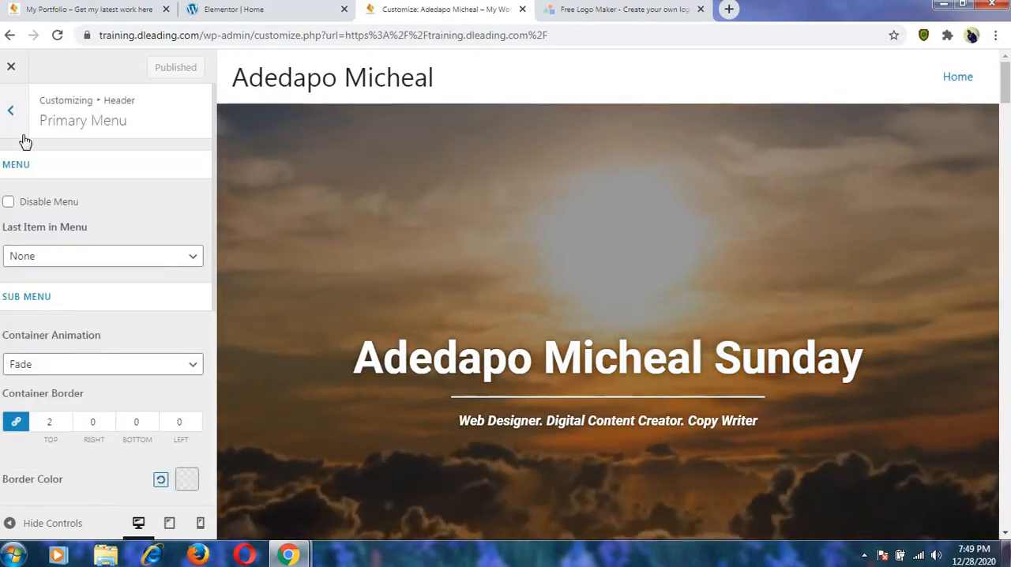
pyautogui.click(12, 114)
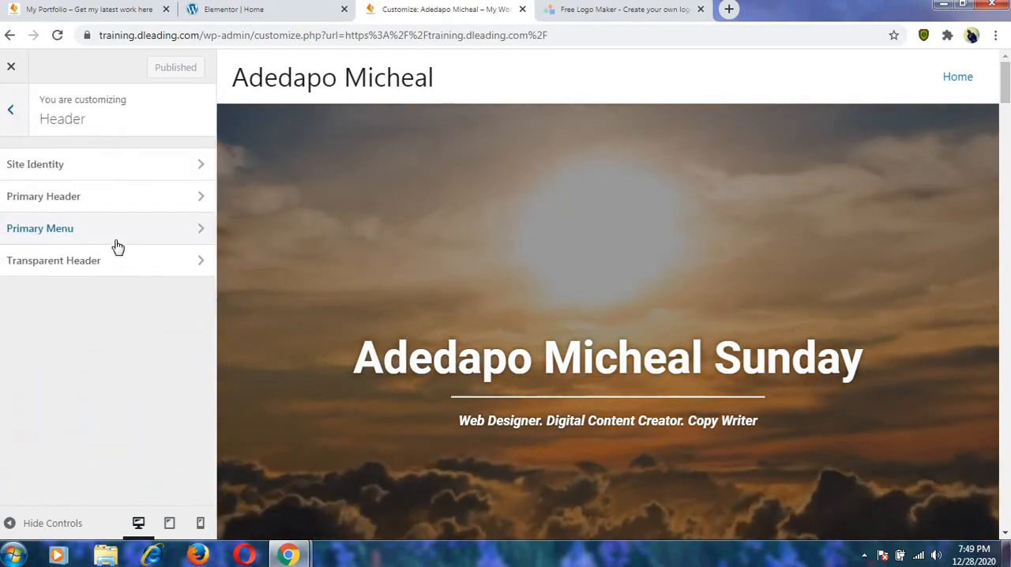
pyautogui.click(90, 204)
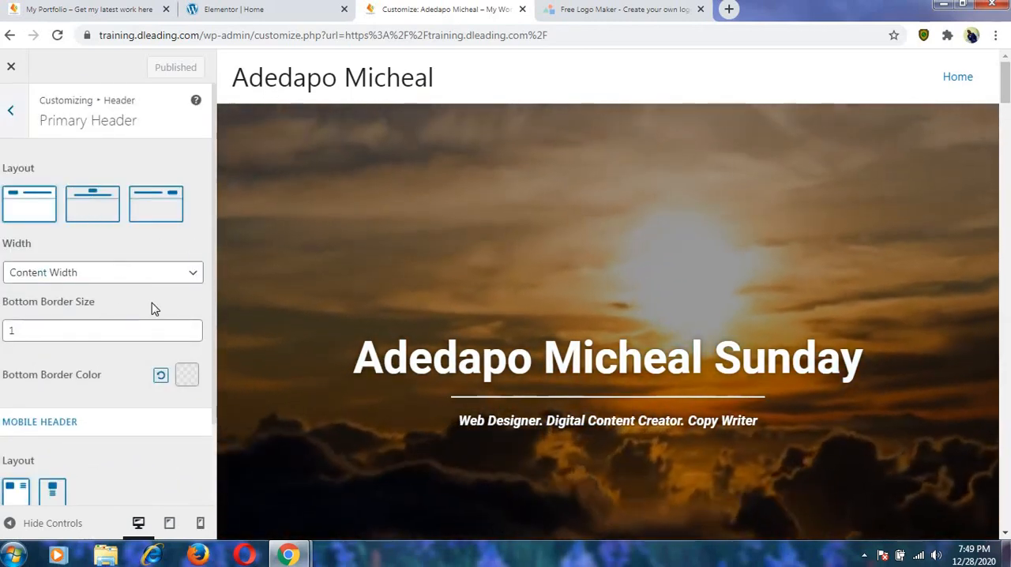
pyautogui.scroll(-2, 154, 327)
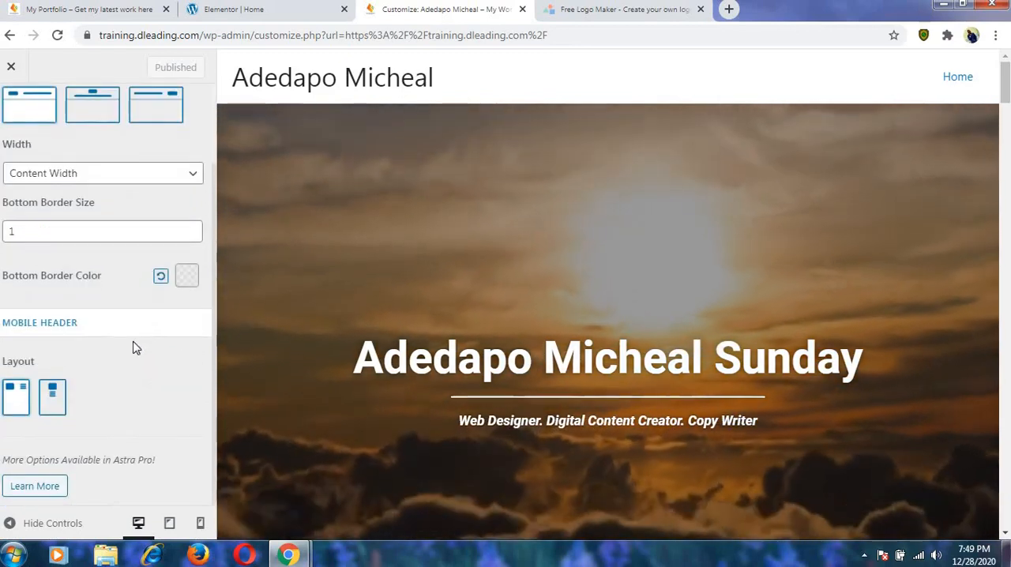
pyautogui.scroll(2, 124, 354)
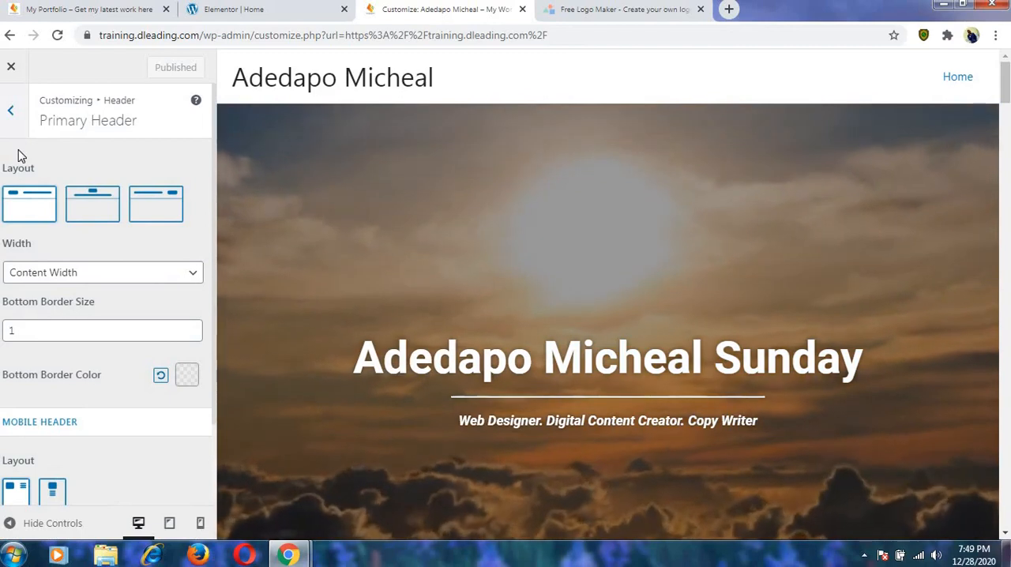
pyautogui.click(10, 111)
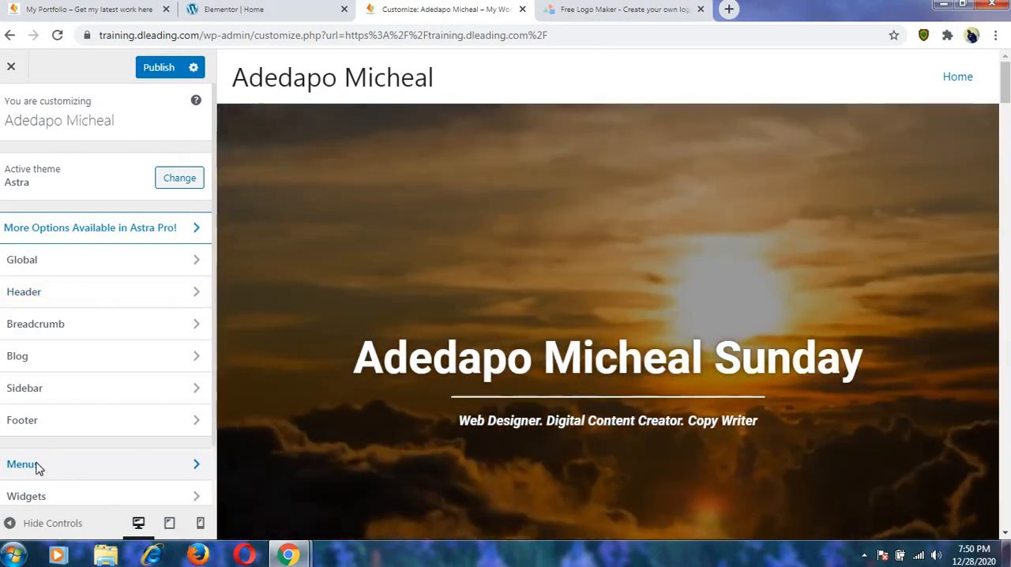
# Create a new site menu named "menu 1" and assign it to the Primary Menu location.
pyautogui.click(38, 466)
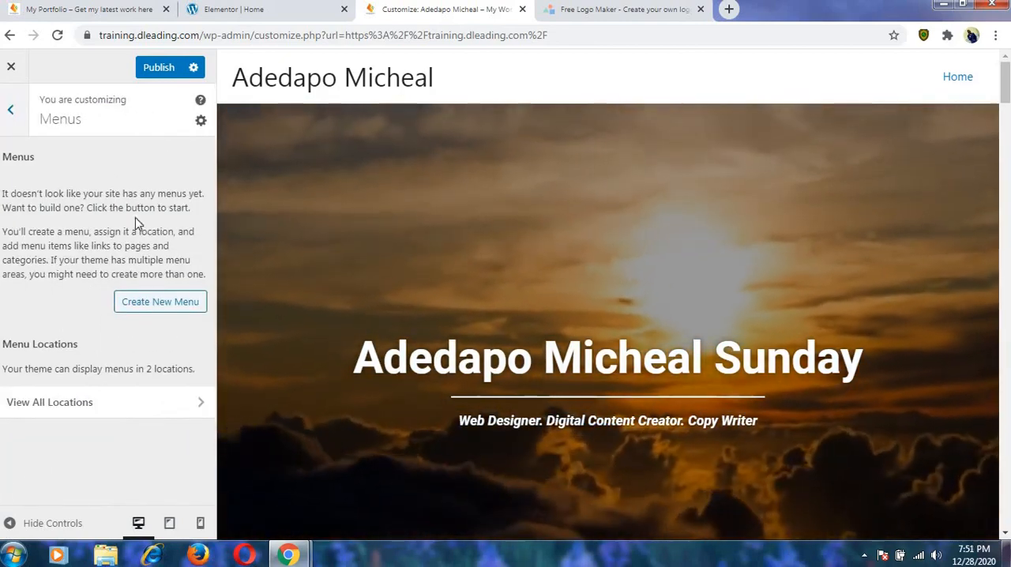
pyautogui.click(165, 313)
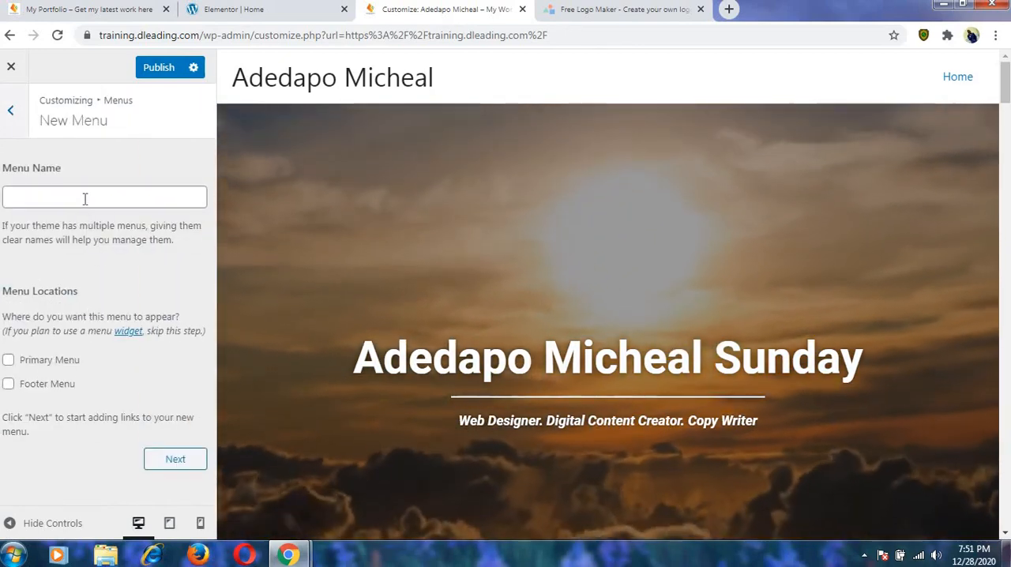
pyautogui.click(84, 198)
pyautogui.write('m')
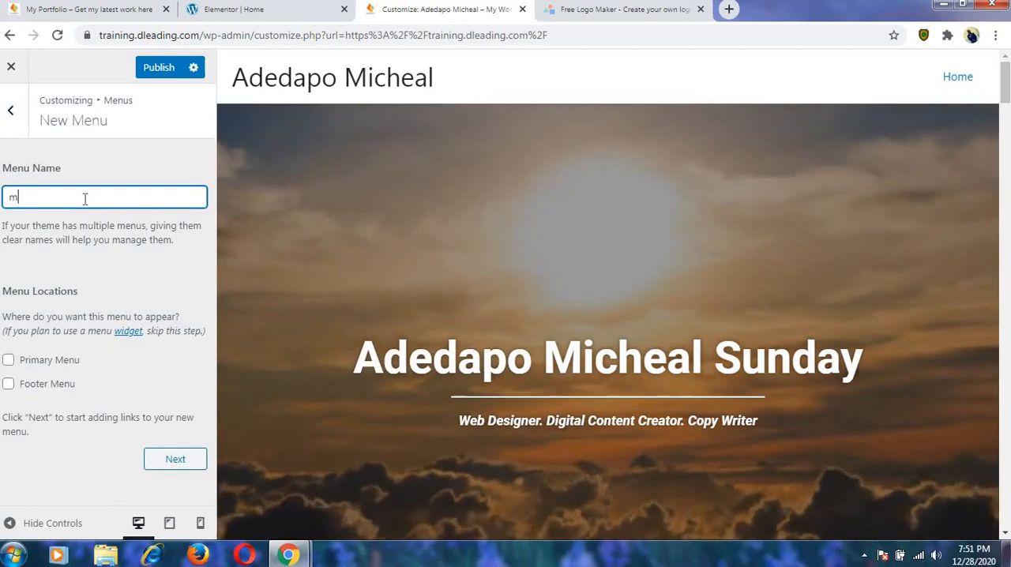
pyautogui.write('enu')
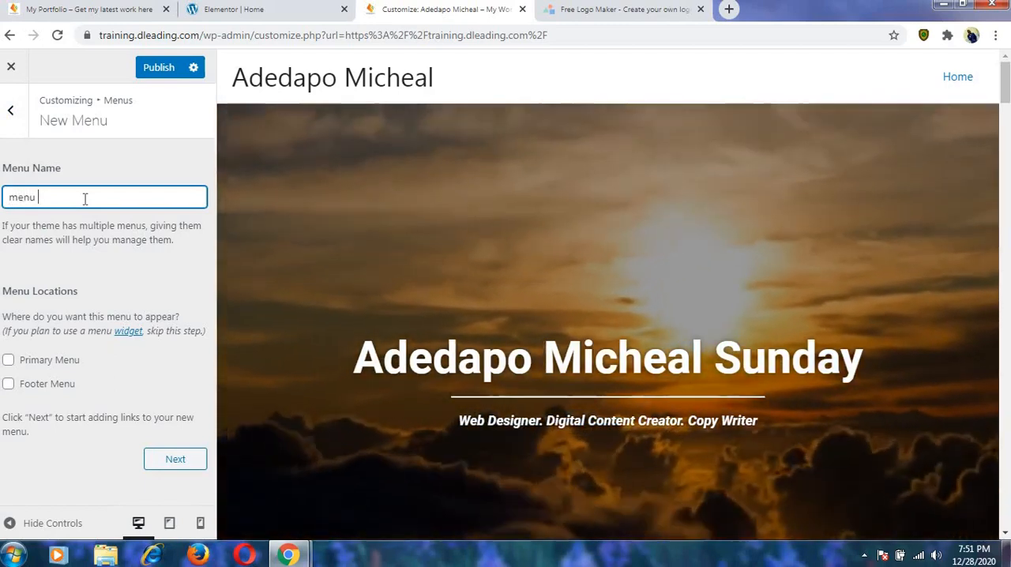
pyautogui.write(' 1')
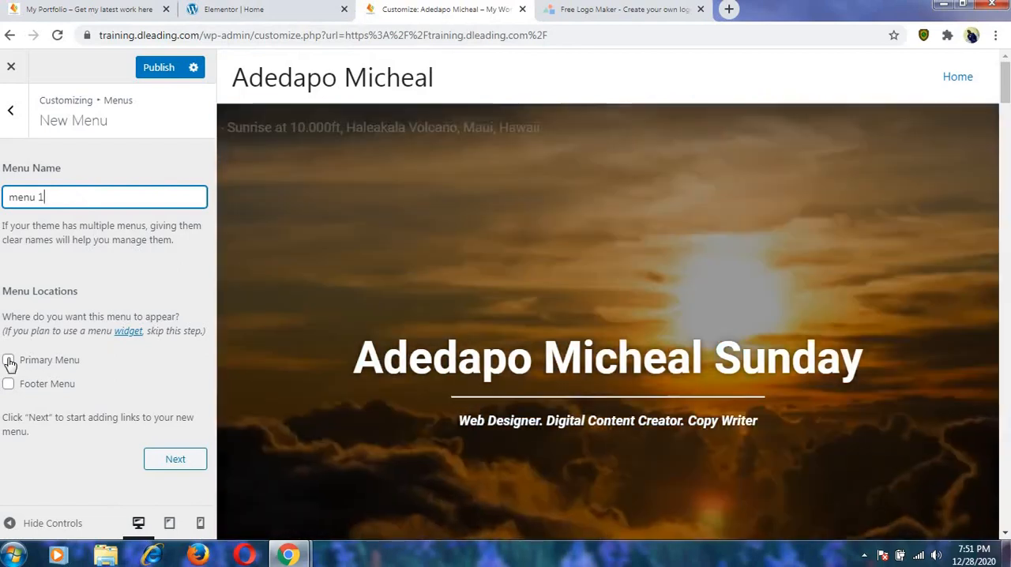
pyautogui.click(13, 360)
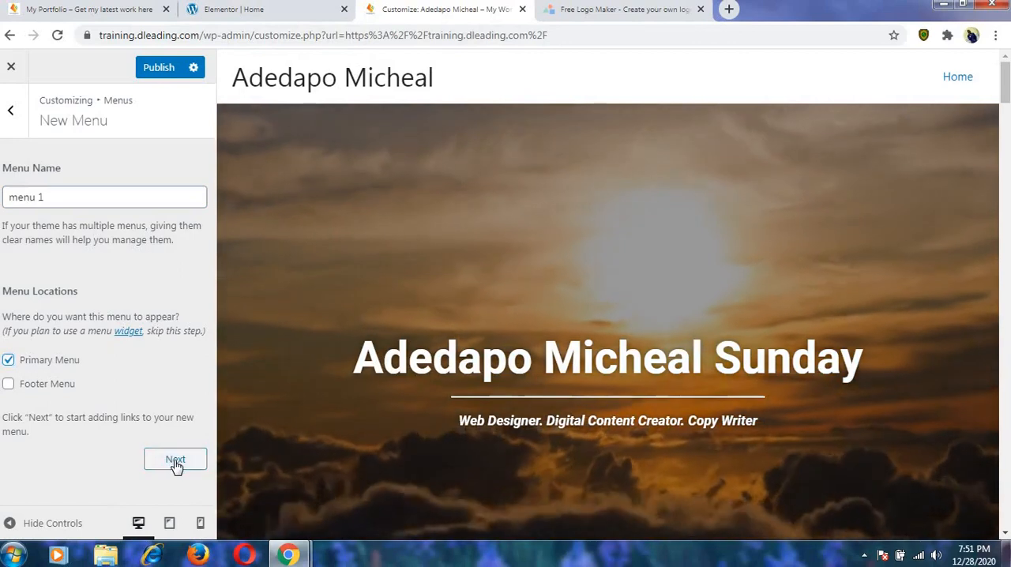
pyautogui.click(176, 461)
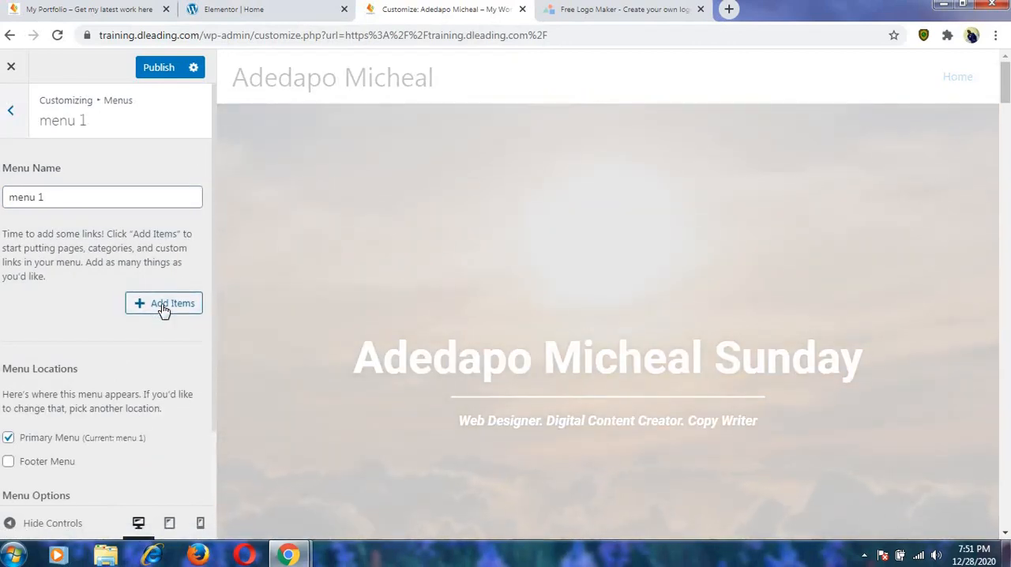
# Add a custom link with the text "about me" and an anchor URL starting with "#ab" to menu 1.
pyautogui.click(164, 308)
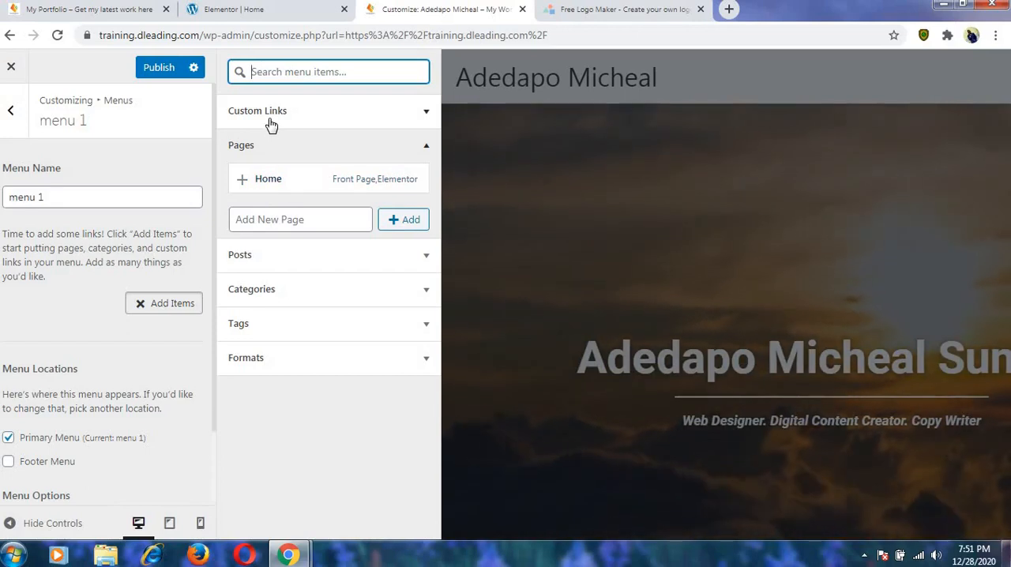
pyautogui.click(311, 119)
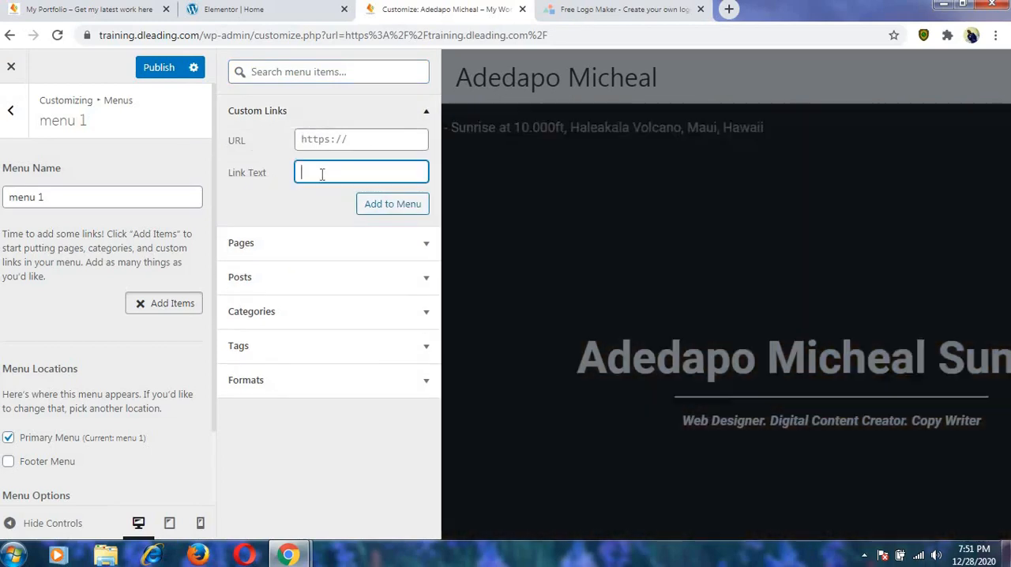
pyautogui.write('abou')
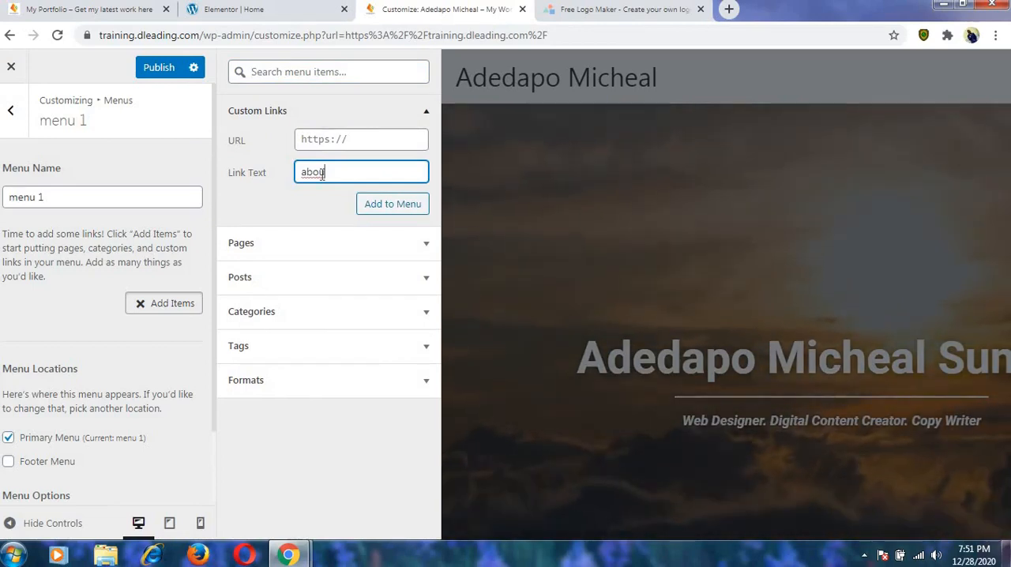
pyautogui.write('t me')
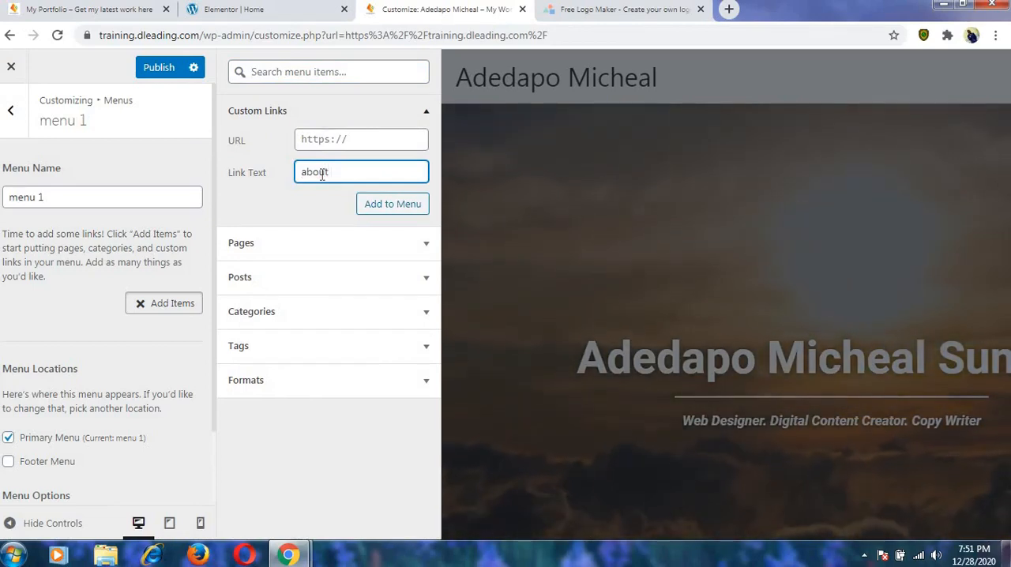
pyautogui.click(354, 139)
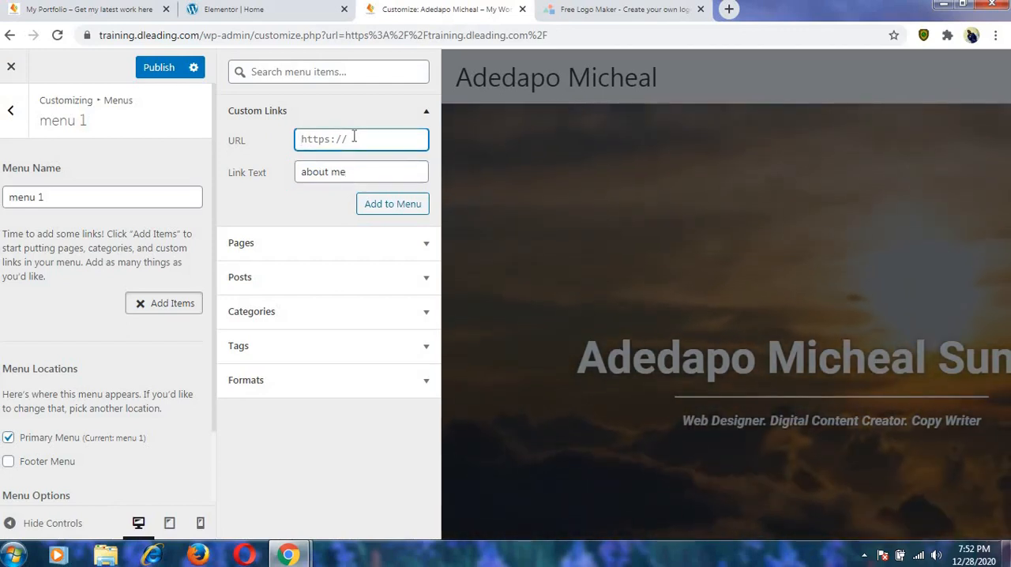
pyautogui.write('#')
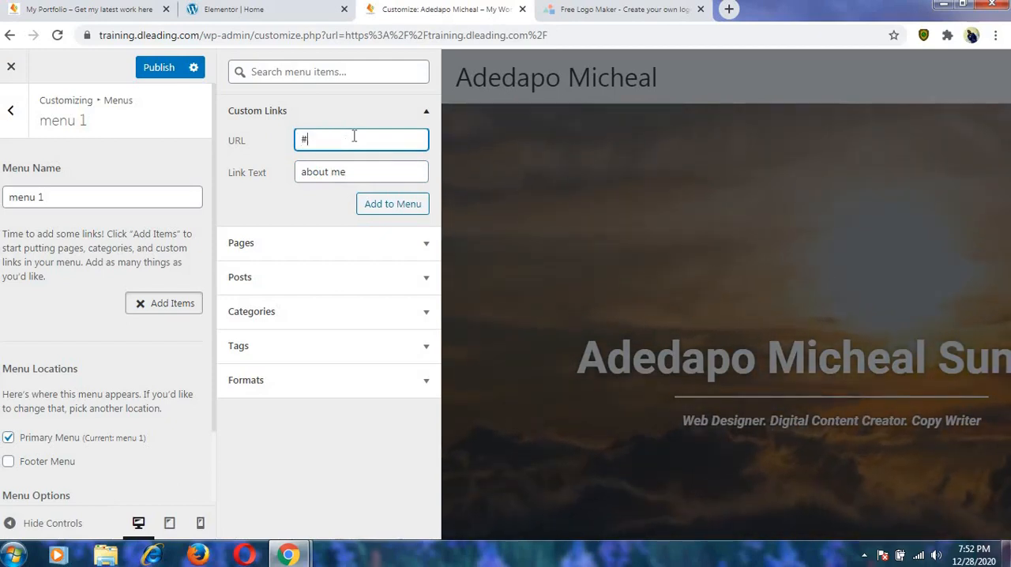
pyautogui.write('about')
pyautogui.click(388, 205)
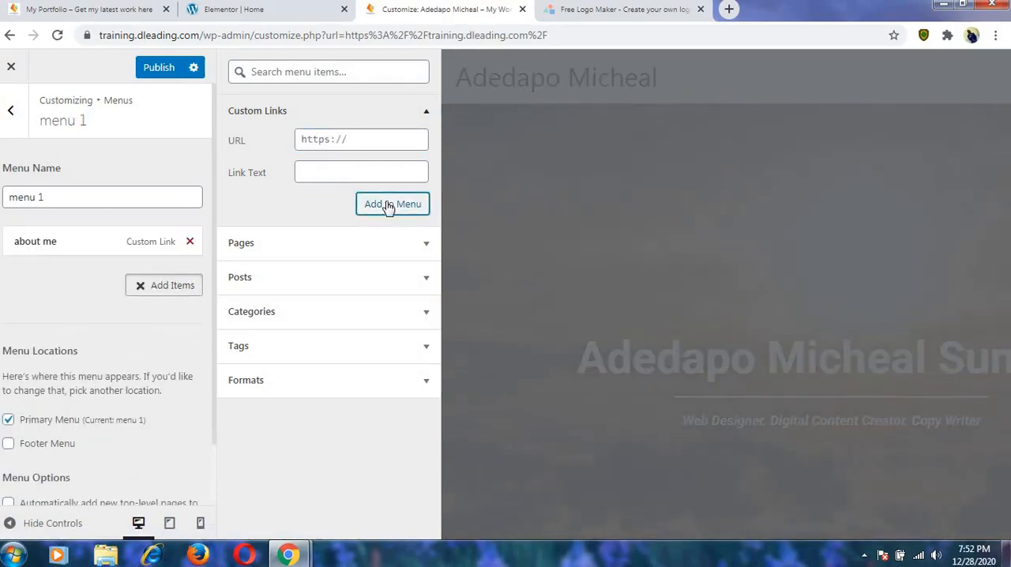
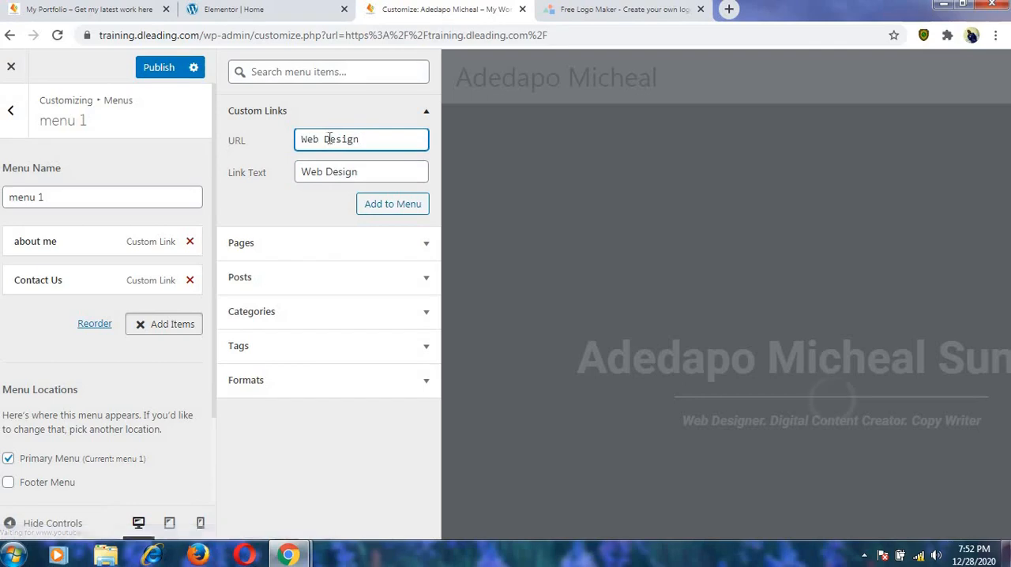
# Set the custom link's URL to #webdesign and add the Web Design item to menu 1.
pyautogui.click(332, 139)
pyautogui.press('BackSpace')
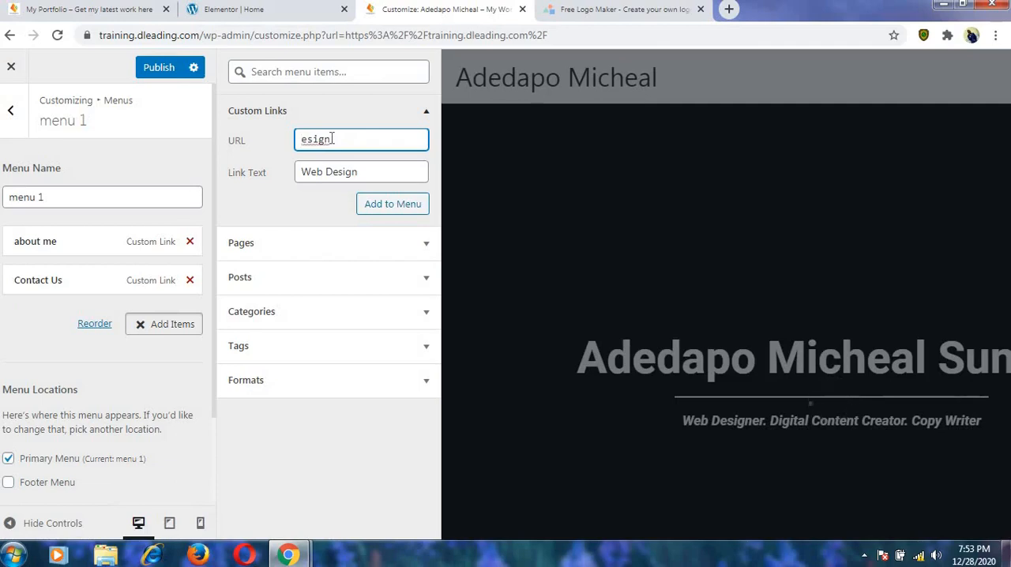
pyautogui.write('webd')
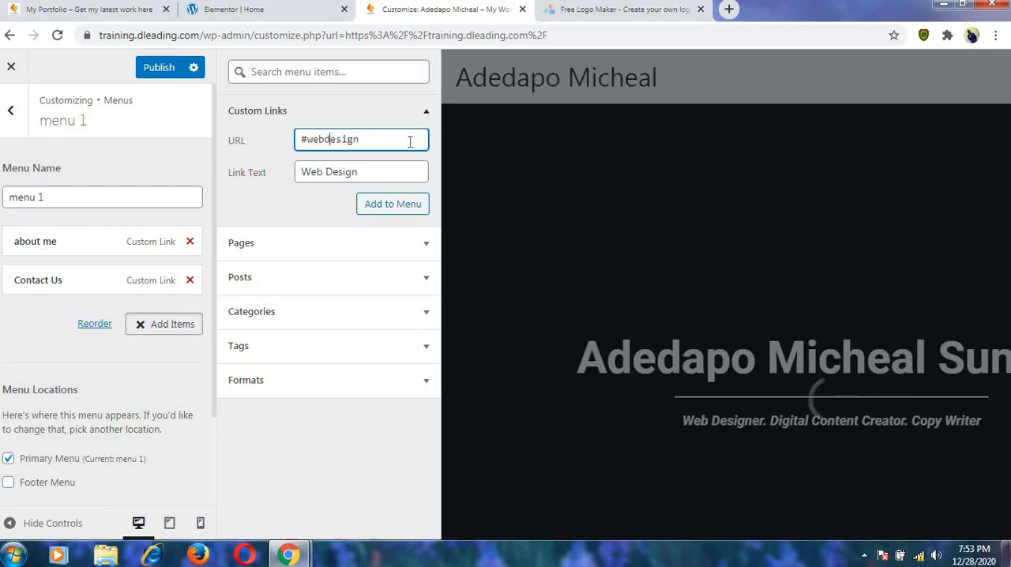
pyautogui.click(393, 206)
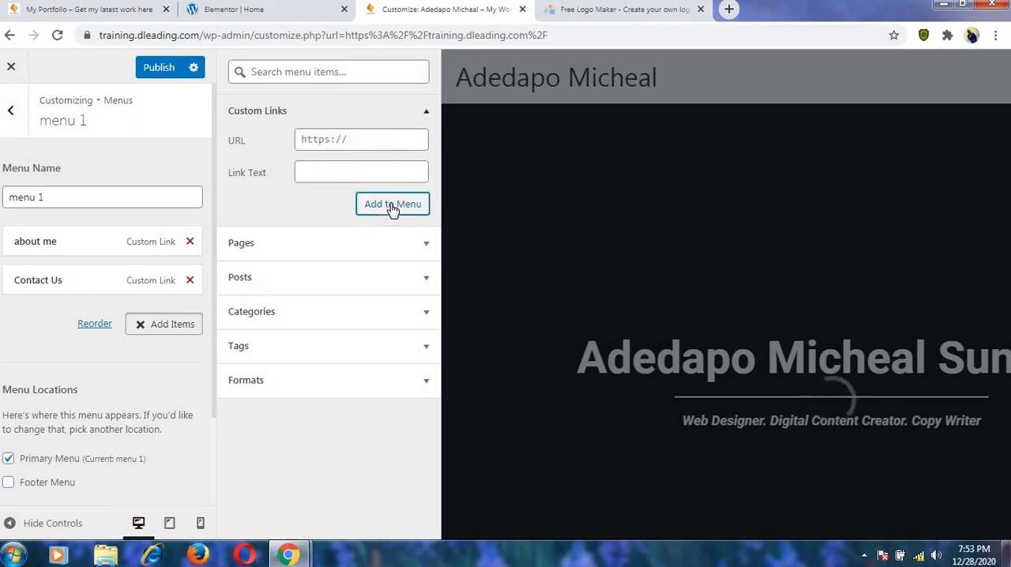
# Add a custom link with the text "Digitaal Content Creator" and the URL #digitalContentCreator to menu 1.
pyautogui.click(327, 174)
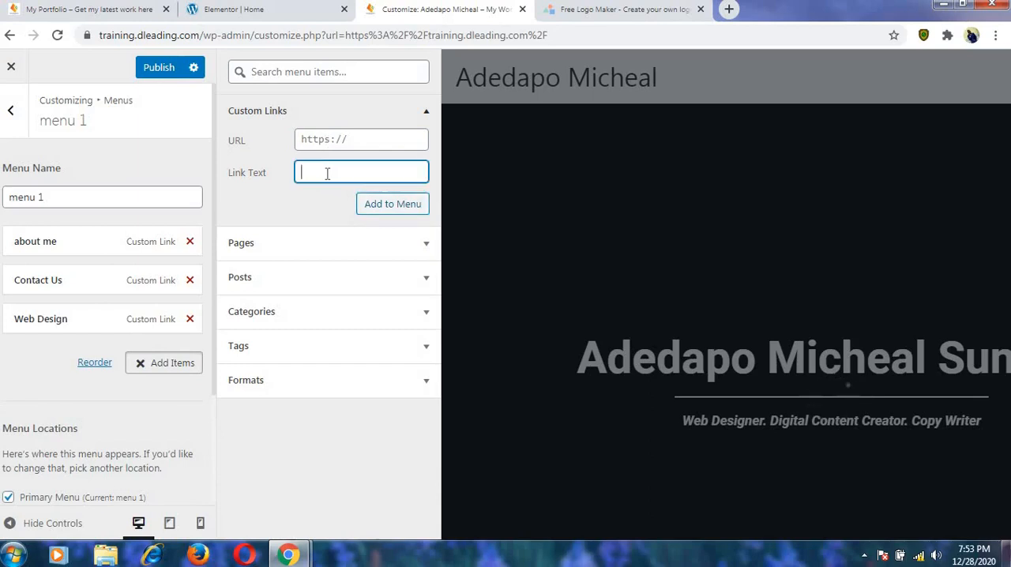
pyautogui.write('Dig')
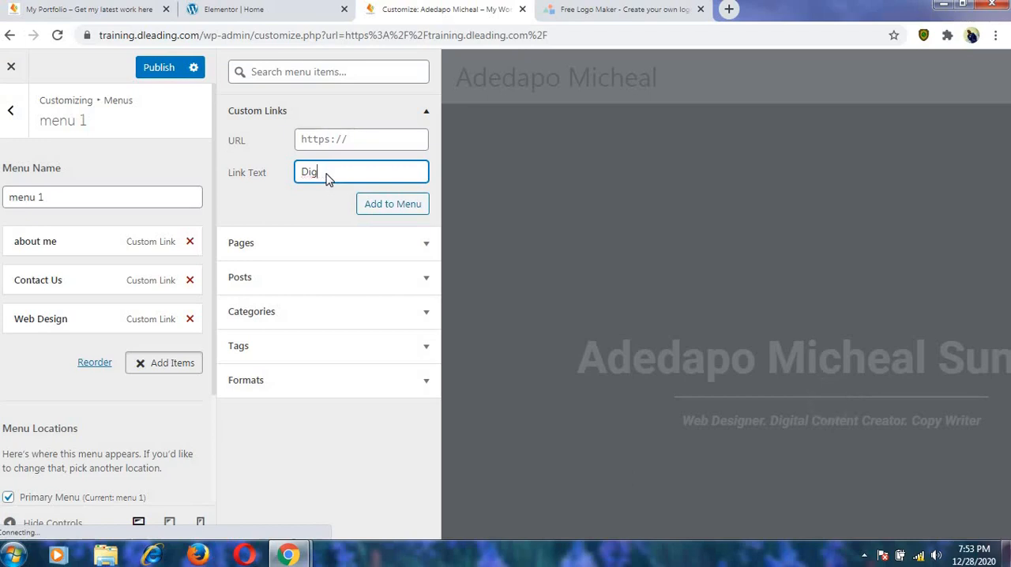
pyautogui.write('ataal Content Creator')
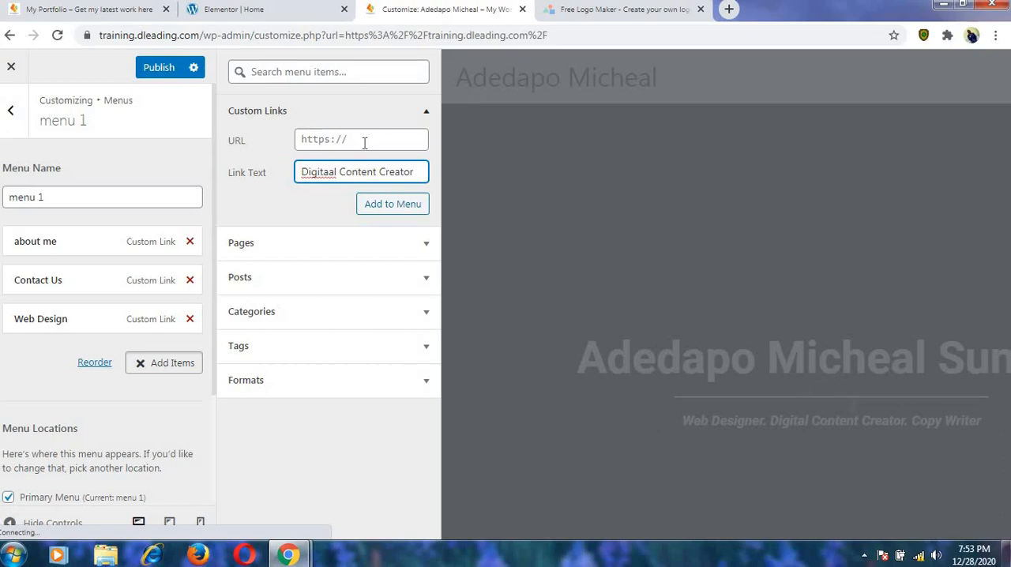
pyautogui.click(362, 141)
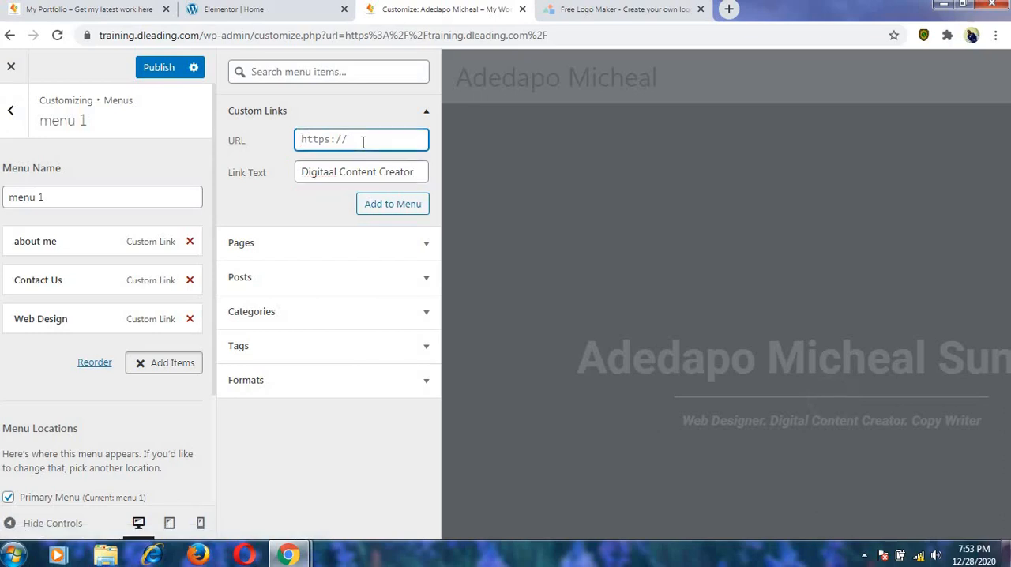
pyautogui.write('#digital')
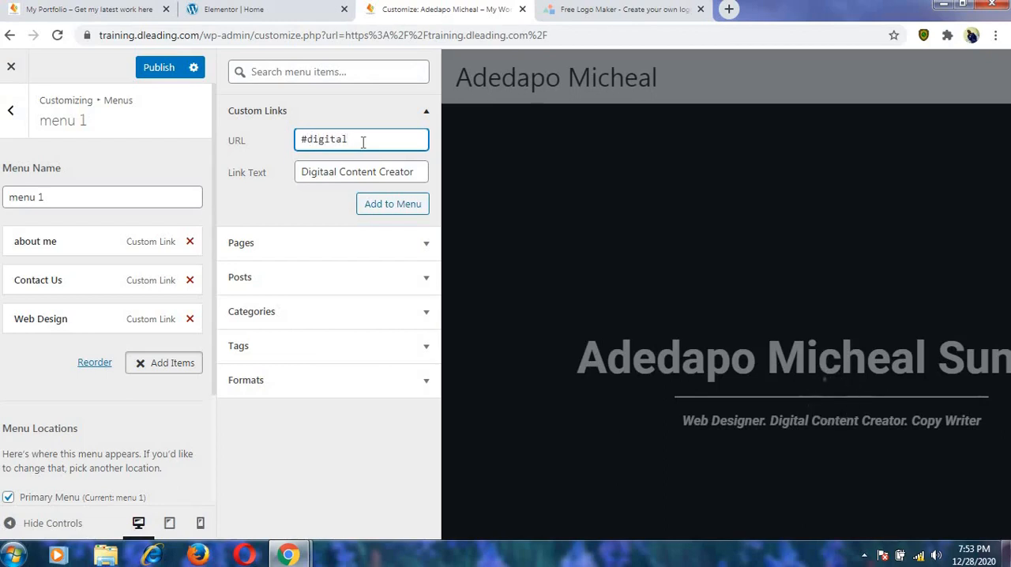
pyautogui.write('ontent ')
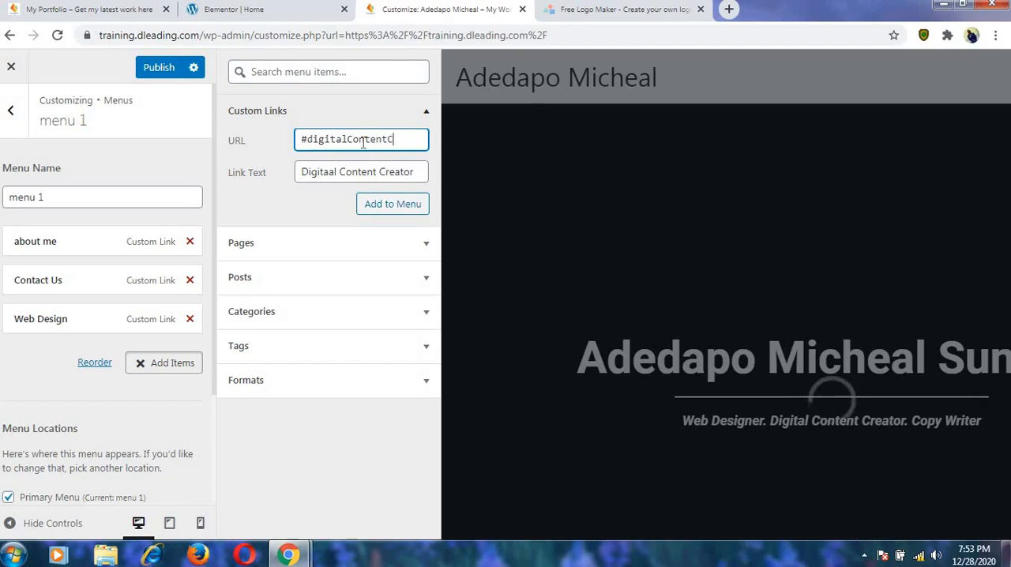
pyautogui.write('Creator')
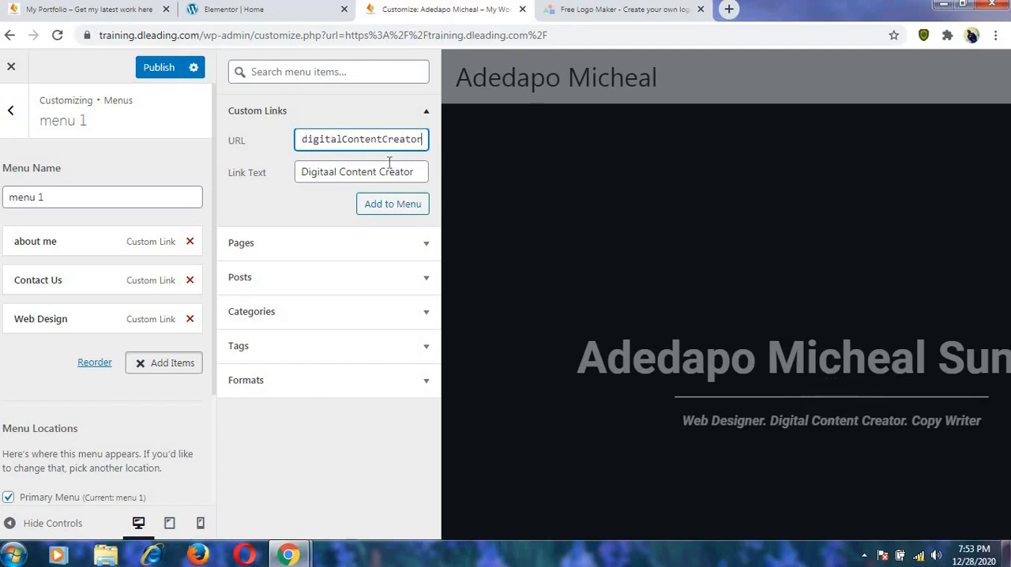
pyautogui.click(389, 211)
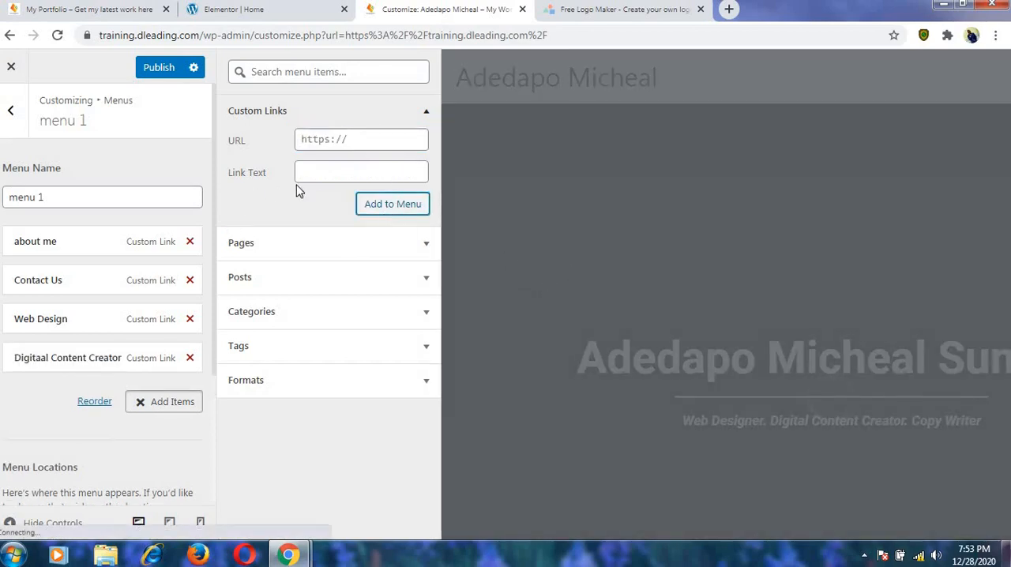
# Add a custom link with the text "Copywriter" and the URL #copywriter to menu 1.
pyautogui.click(316, 174)
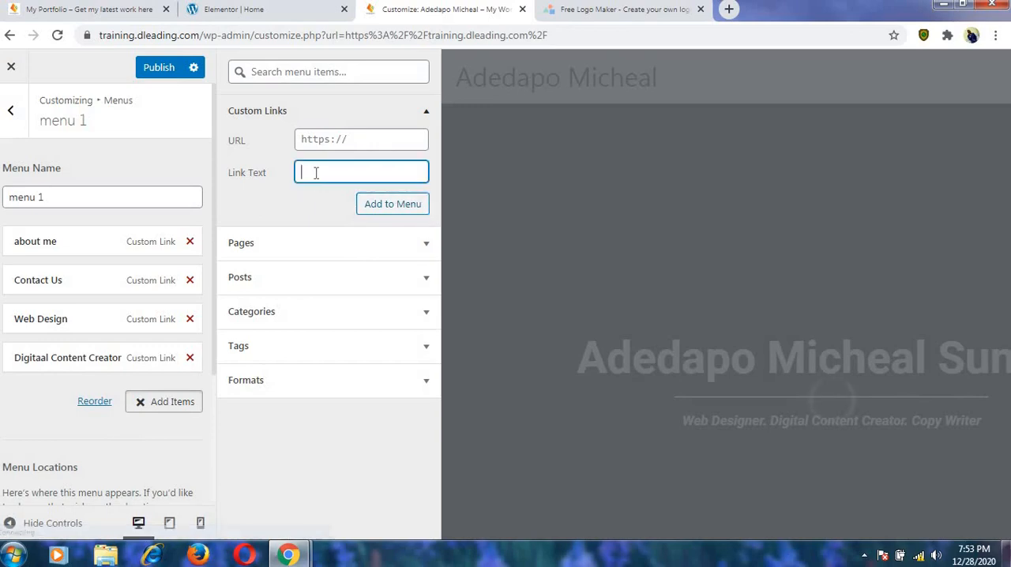
pyautogui.write('Cop')
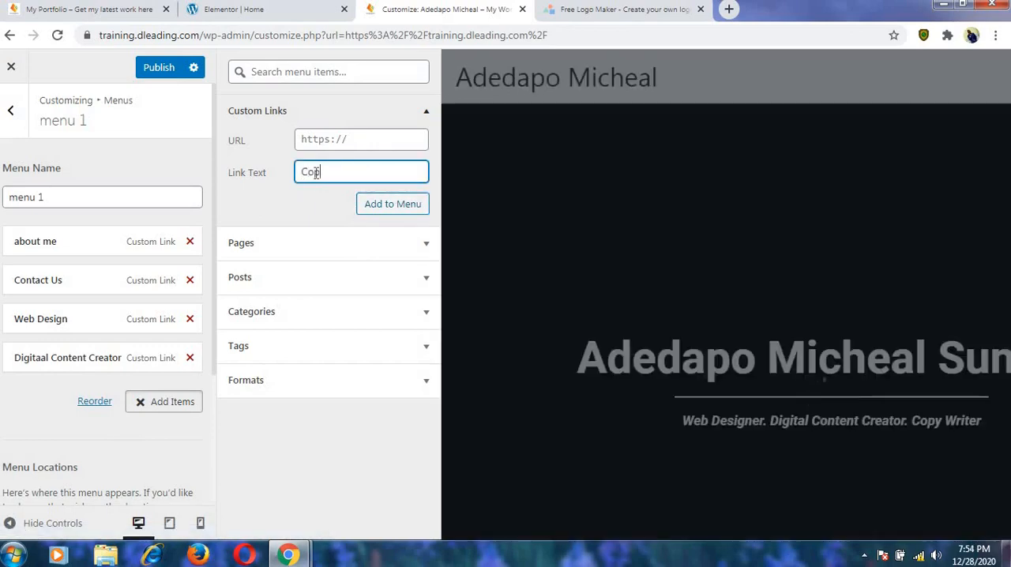
pyautogui.write('ywriter')
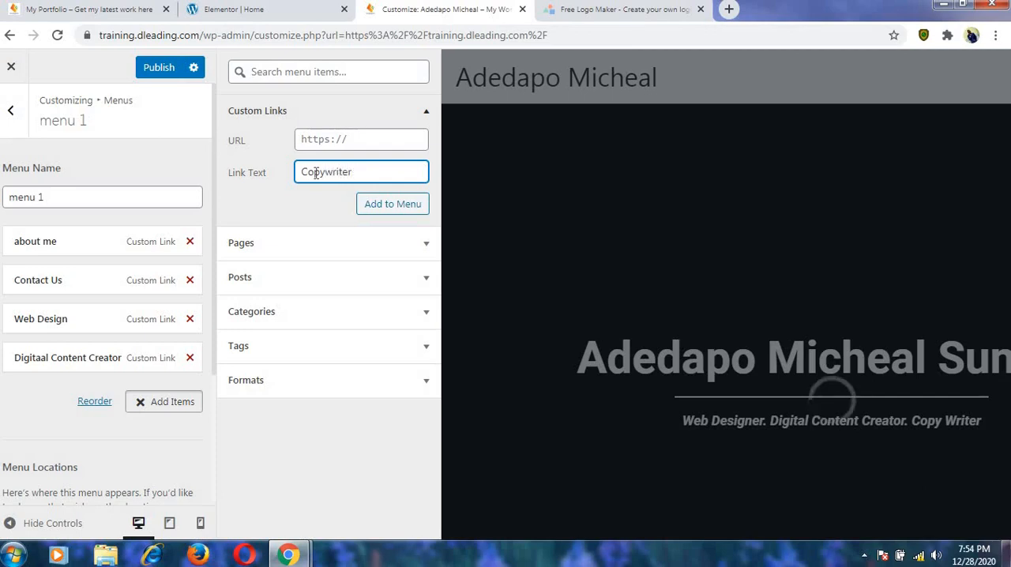
pyautogui.click(341, 140)
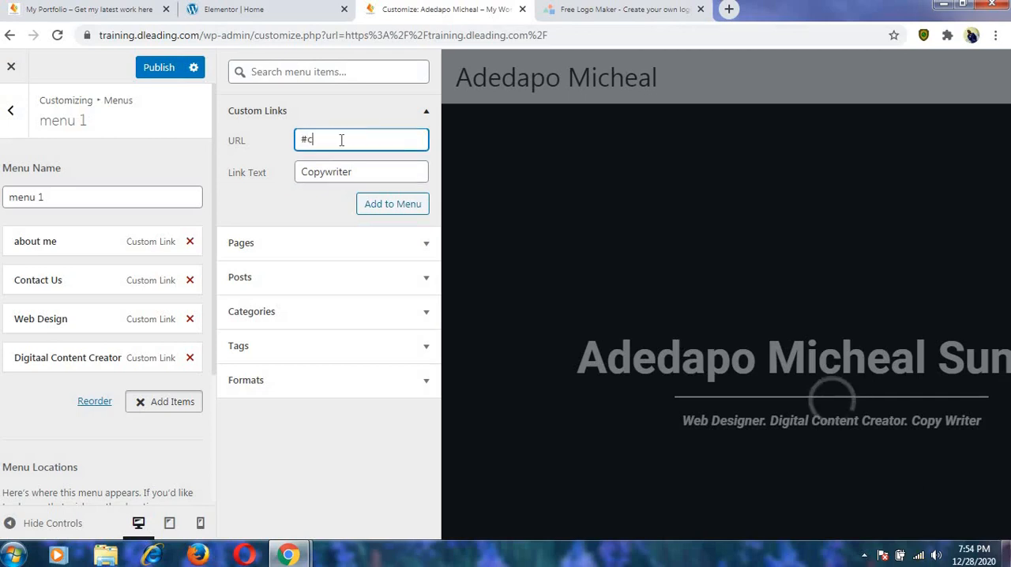
pyautogui.write('#copywri')
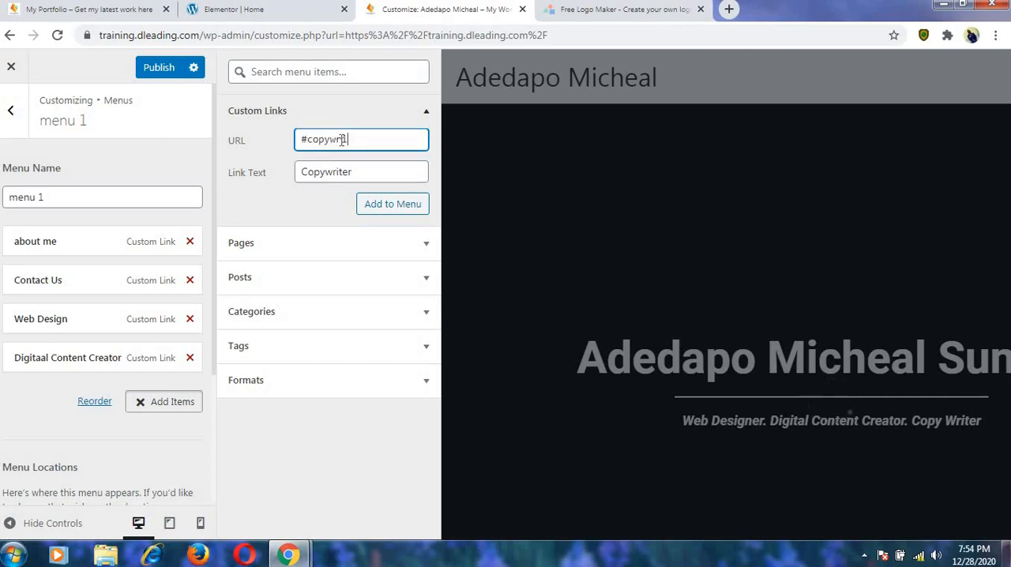
pyautogui.write('ter')
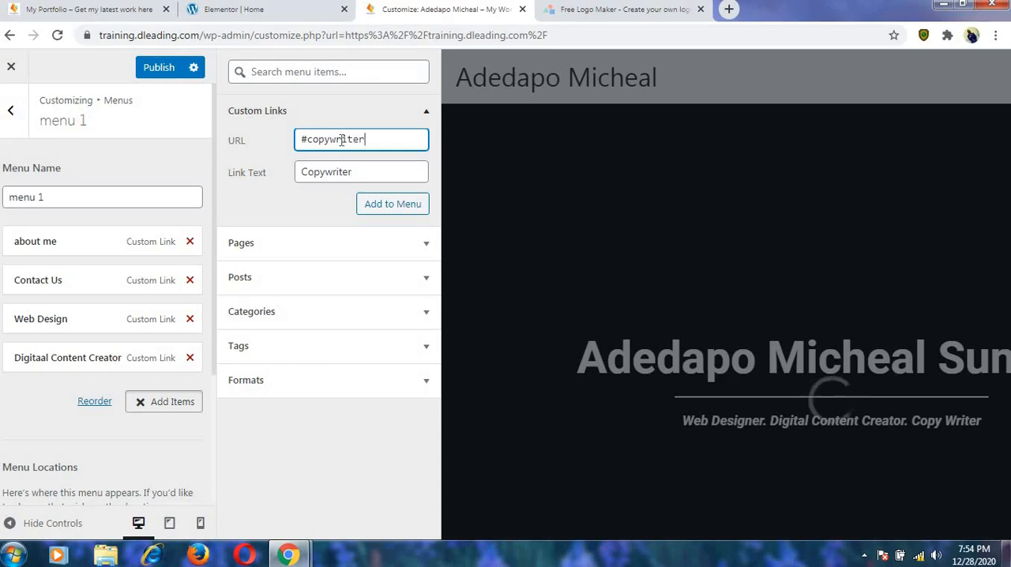
pyautogui.moveTo(341, 140); pyautogui.dragTo(387, 201)
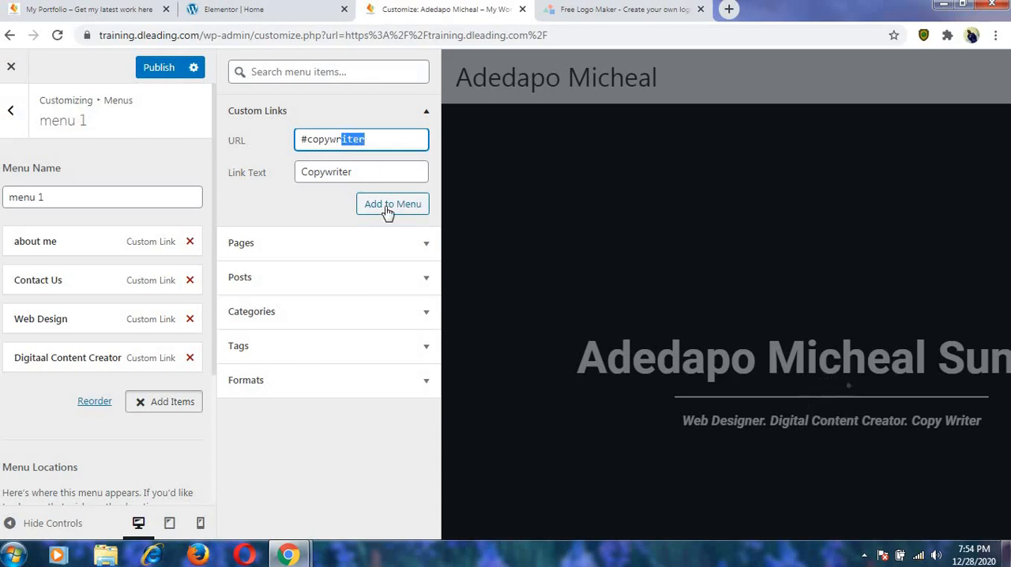
pyautogui.click(388, 205)
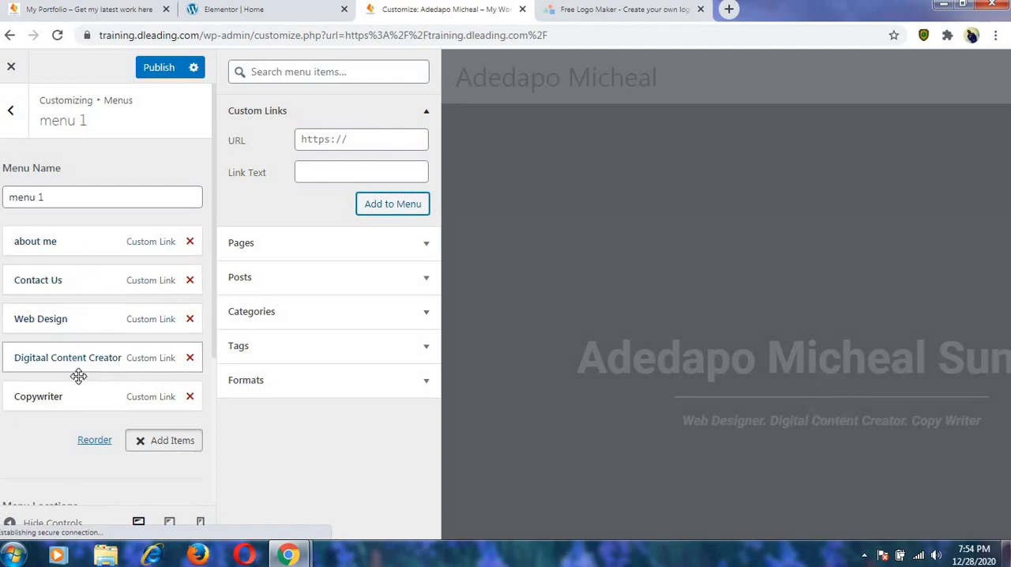
# Add a custom link with the text "Follow Me" and the URL #followme to menu 1.
pyautogui.click(308, 171)
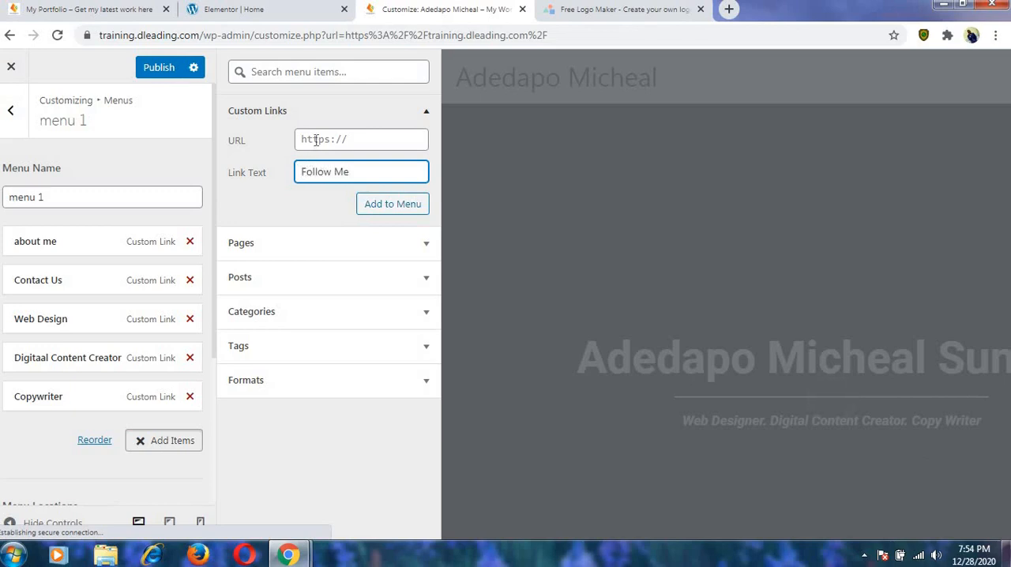
pyautogui.click(316, 139)
pyautogui.write('#')
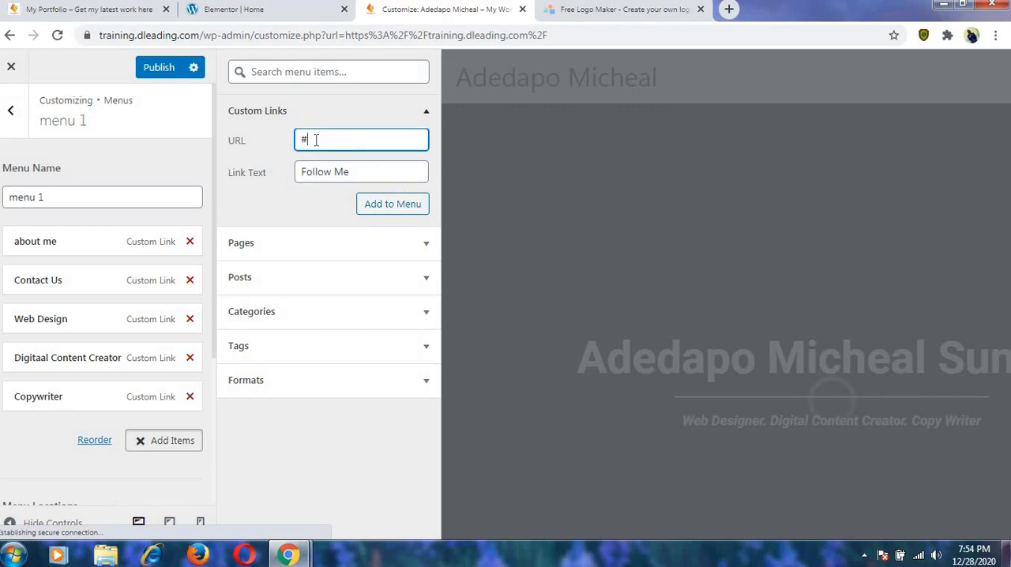
pyautogui.write('followme')
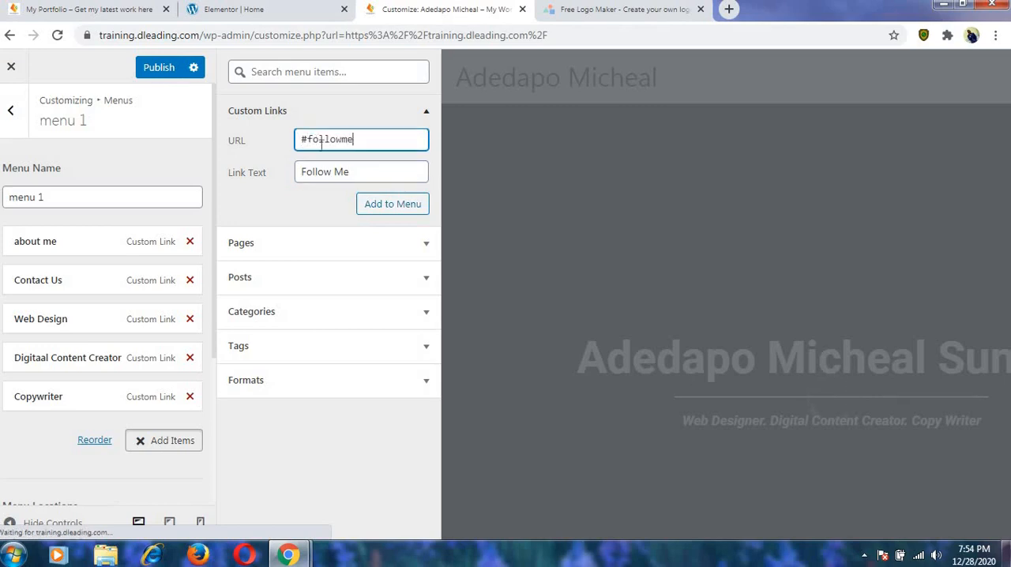
pyautogui.click(383, 207)
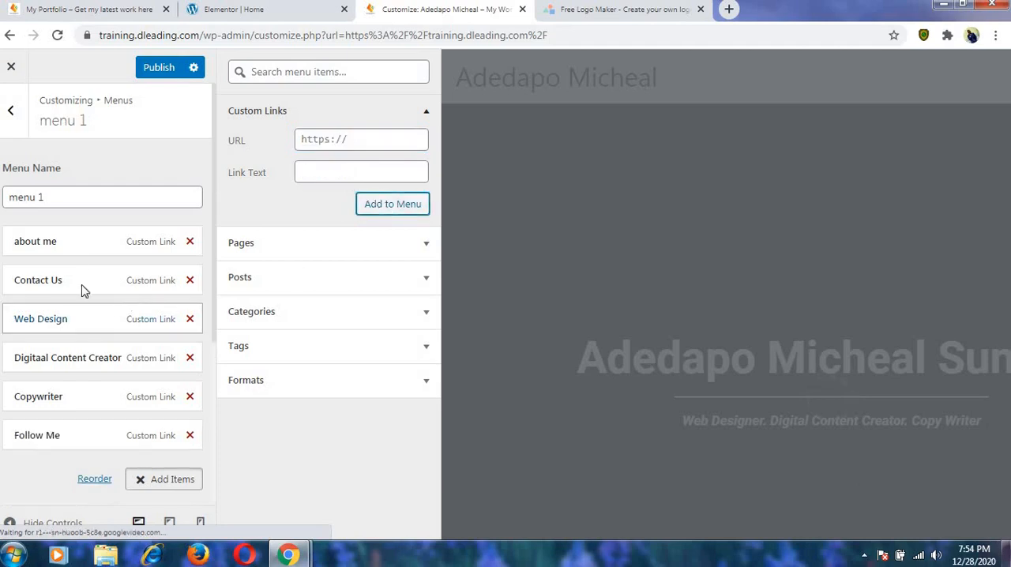
# Capitalize the first menu item's navigation label as "About me" and publish the menu changes.
pyautogui.click(38, 246)
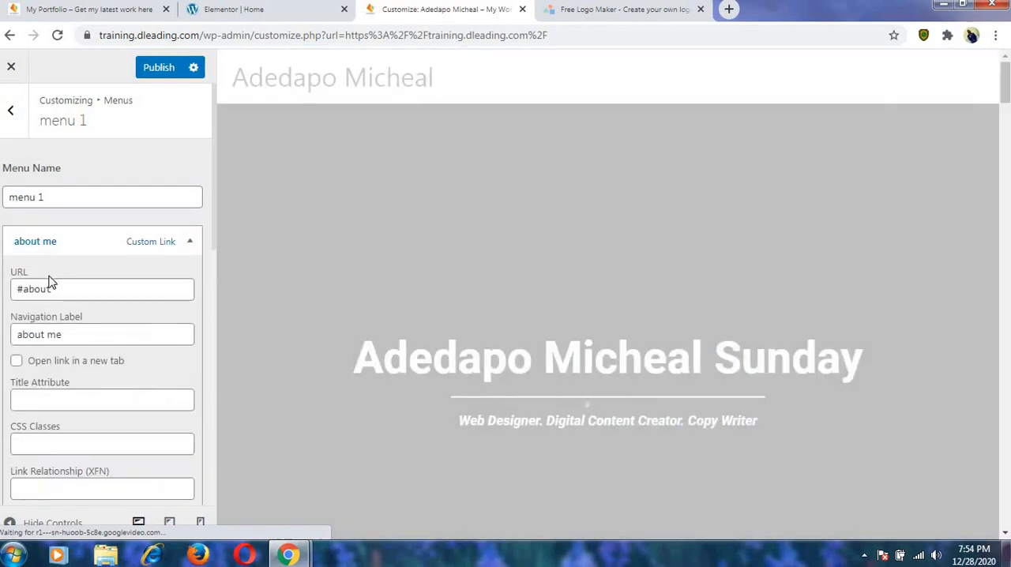
pyautogui.click(21, 334)
pyautogui.press('BackSpace')
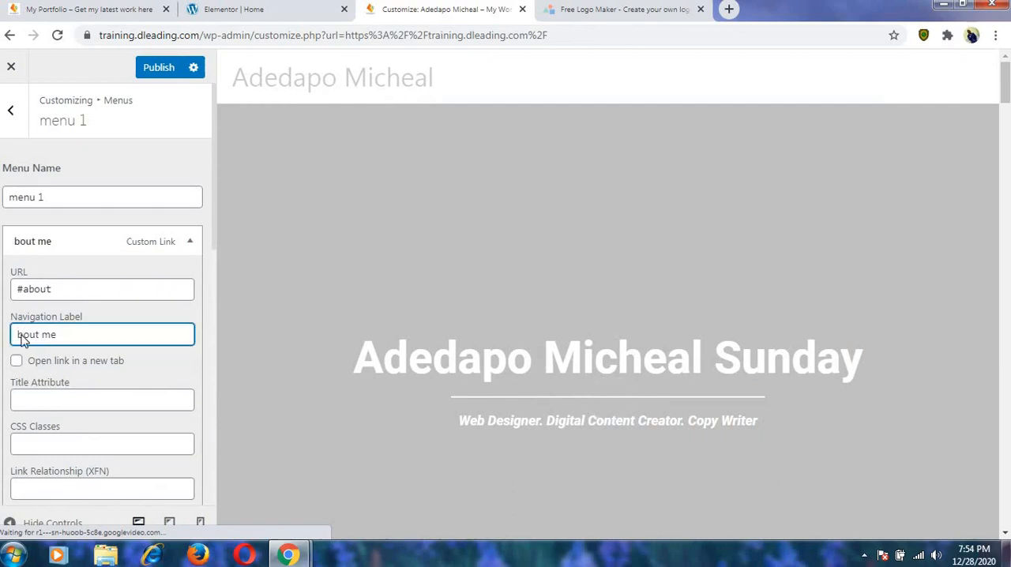
pyautogui.write('A')
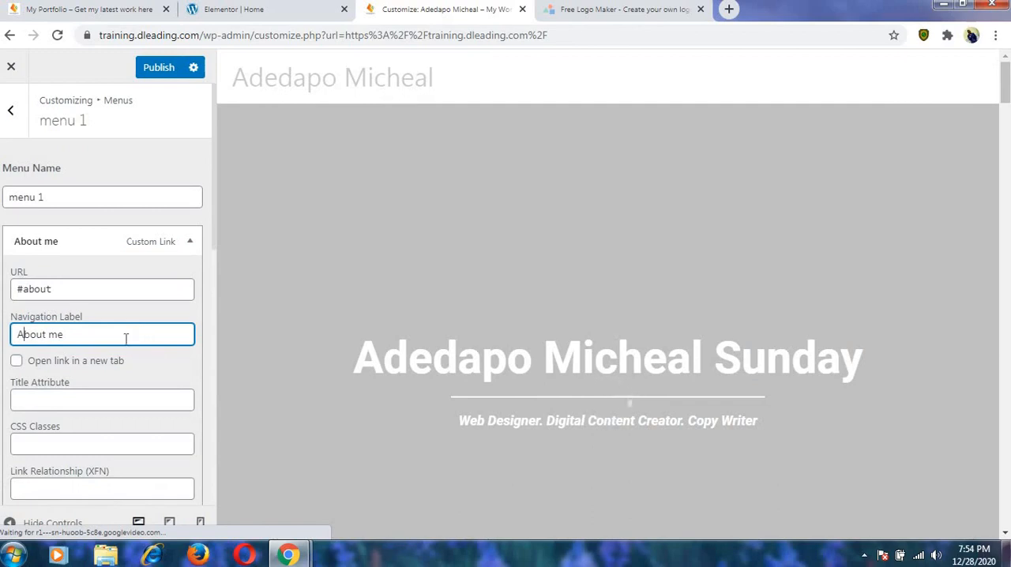
pyautogui.scroll(-6, 126, 338)
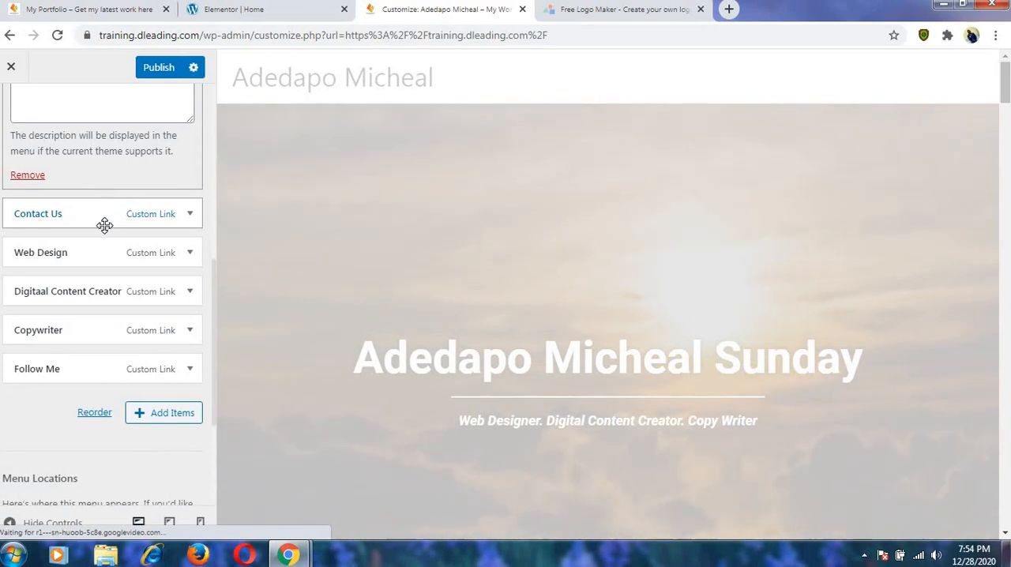
pyautogui.scroll(4, 103, 226)
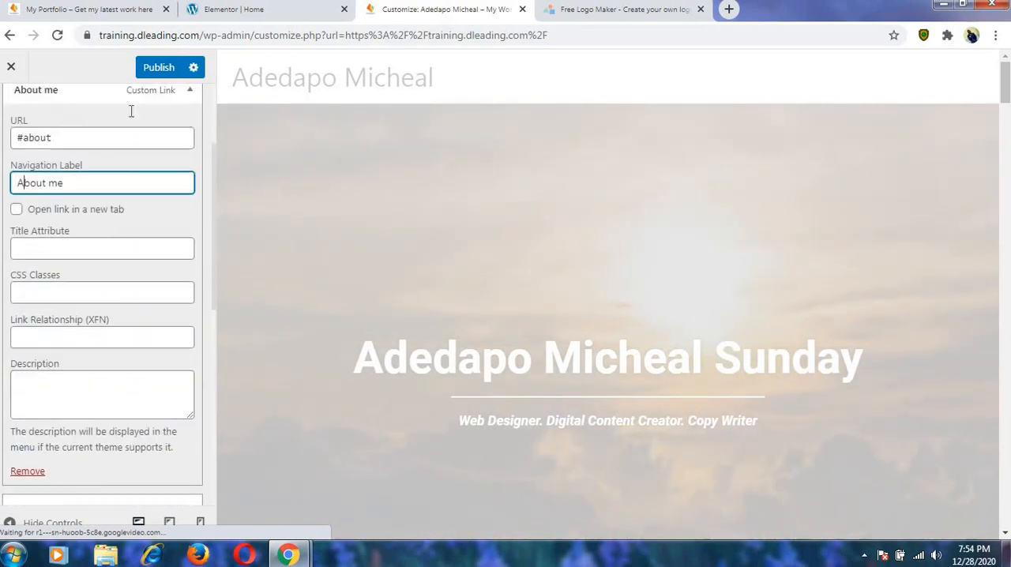
pyautogui.click(159, 67)
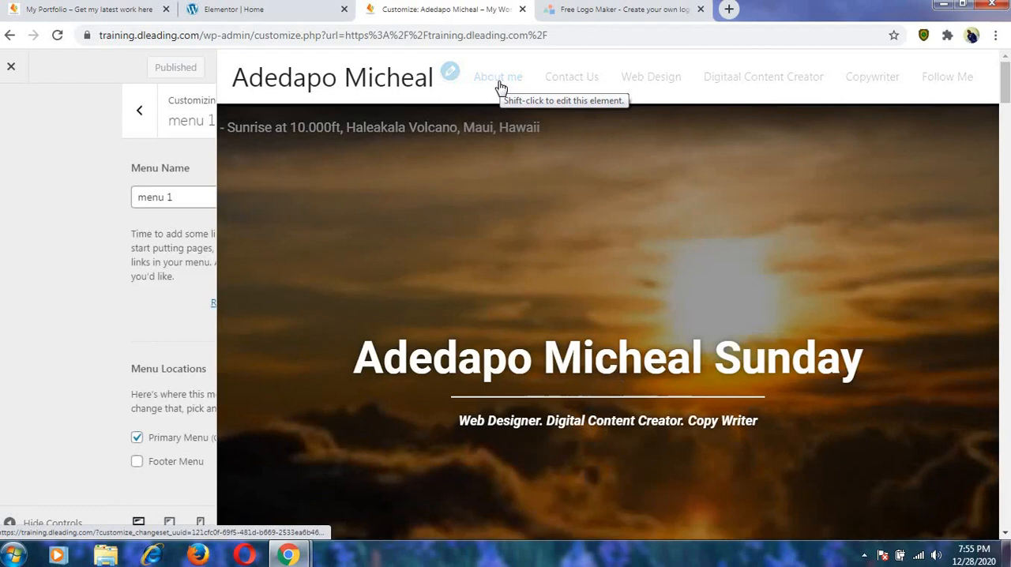
# Leave the customizer and test the About me menu link on the live page, returning to the page top after each jump.
pyautogui.keyDown('shift'); pyautogui.click(499, 84); pyautogui.keyUp('shift')
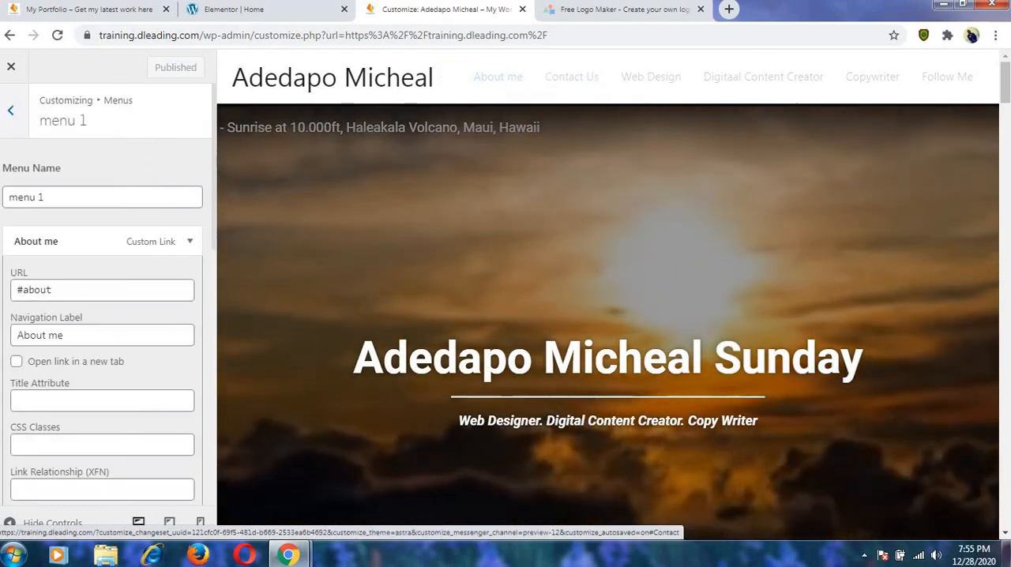
pyautogui.click(12, 70)
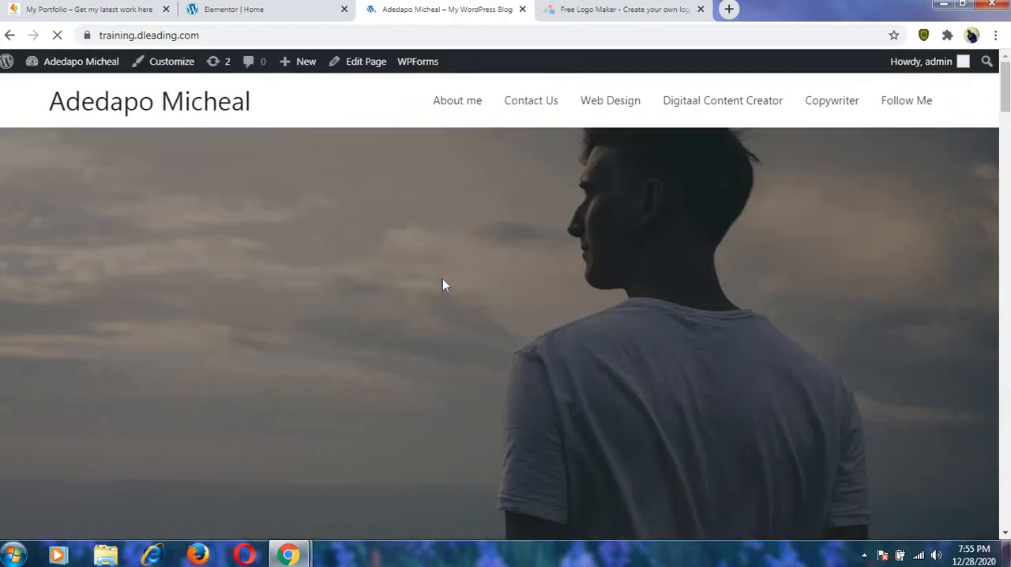
pyautogui.click(458, 102)
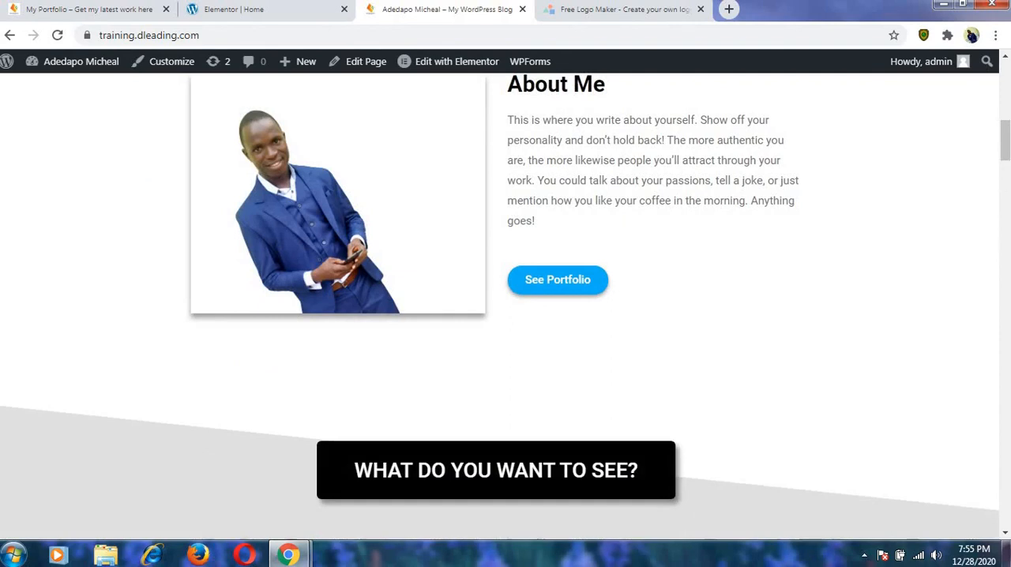
pyautogui.moveTo(1006, 142); pyautogui.dragTo(1005, 78)
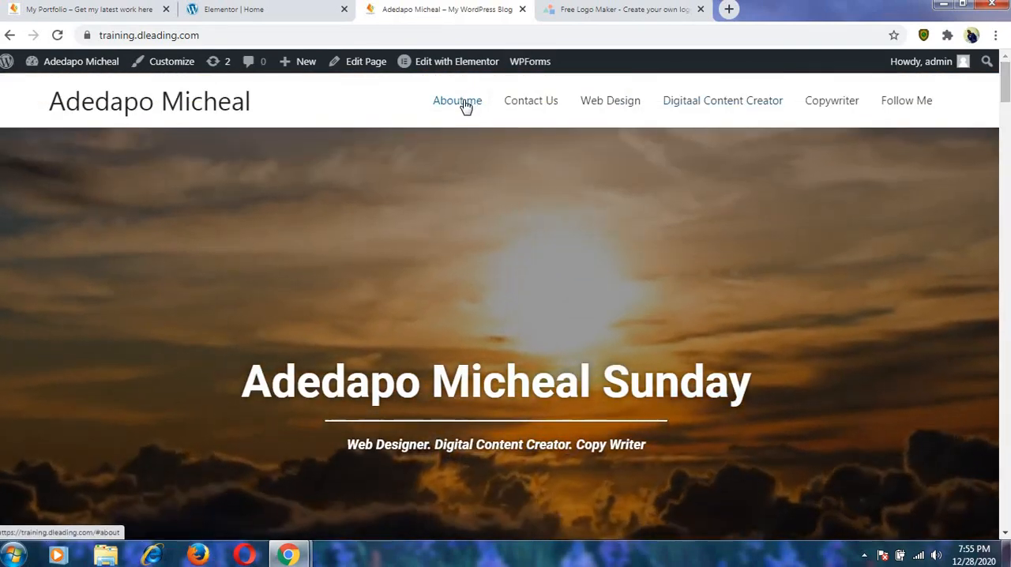
pyautogui.click(463, 102)
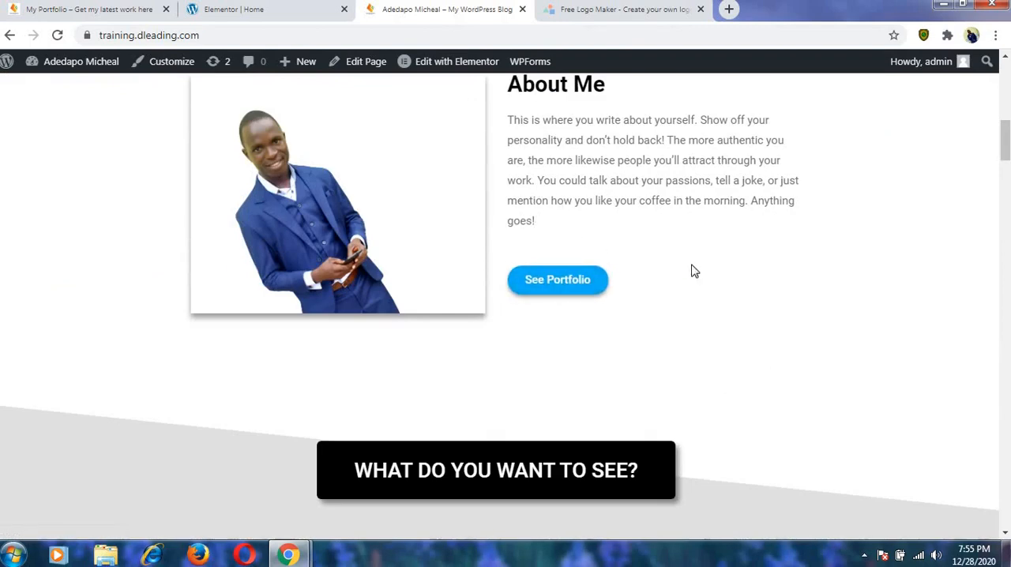
pyautogui.moveTo(1006, 154); pyautogui.dragTo(1006, 95)
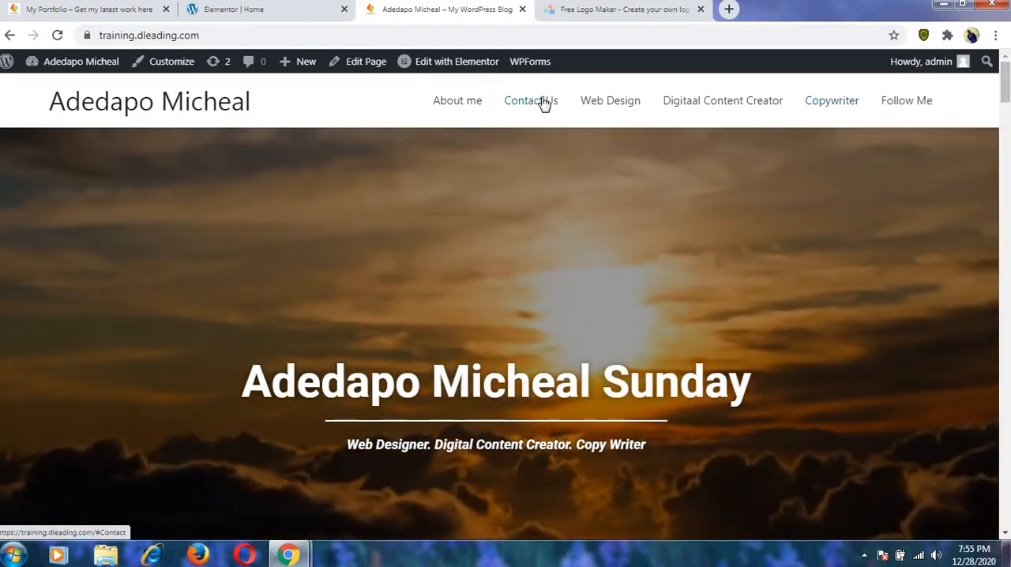
# Test the Contact Us, Web Design, Digitaal Content Creator, Copywriter and Follow Me menu links on the live page.
pyautogui.click(541, 102)
pyautogui.click(596, 105)
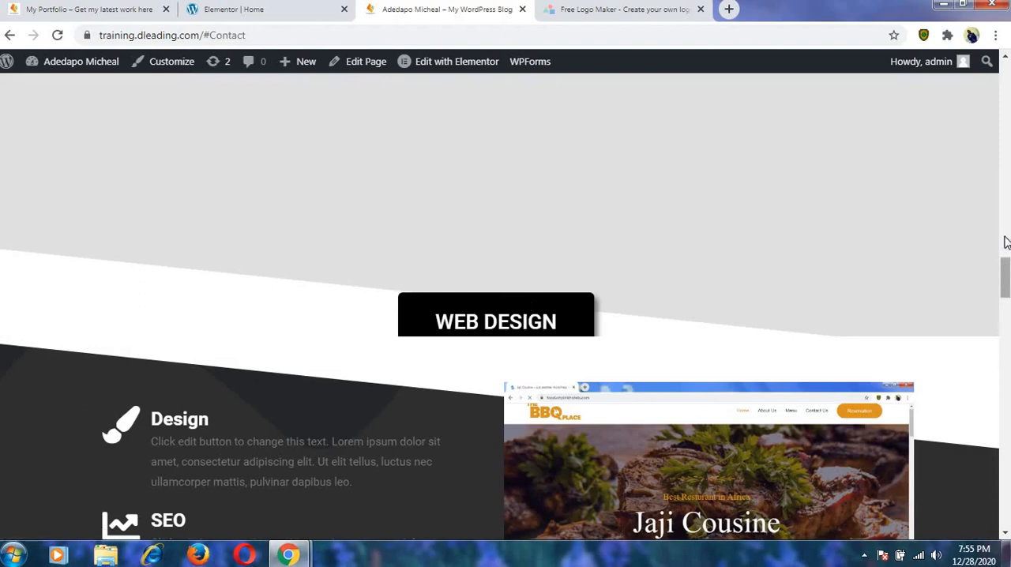
pyautogui.moveTo(1005, 243); pyautogui.dragTo(1001, 71)
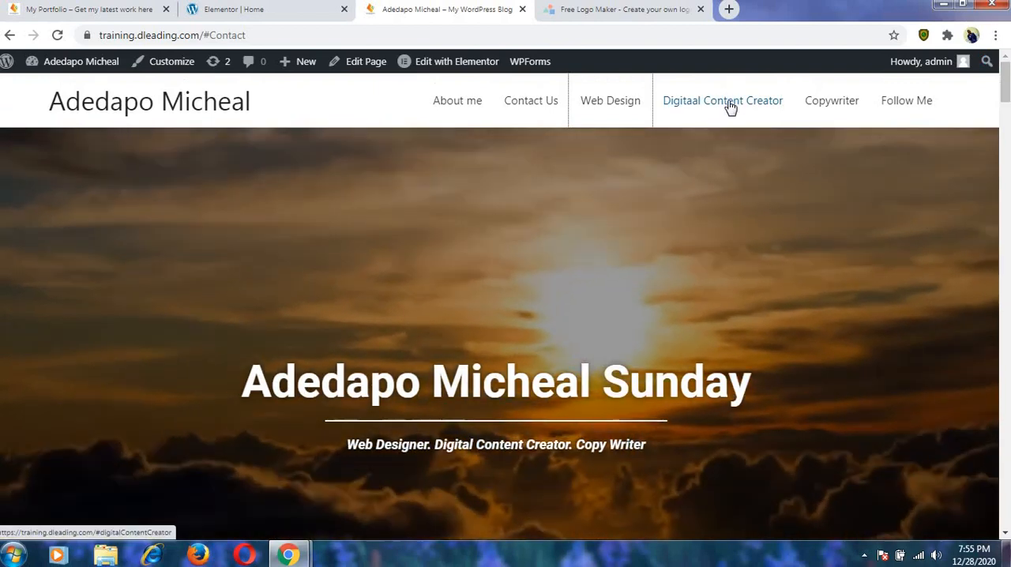
pyautogui.click(730, 107)
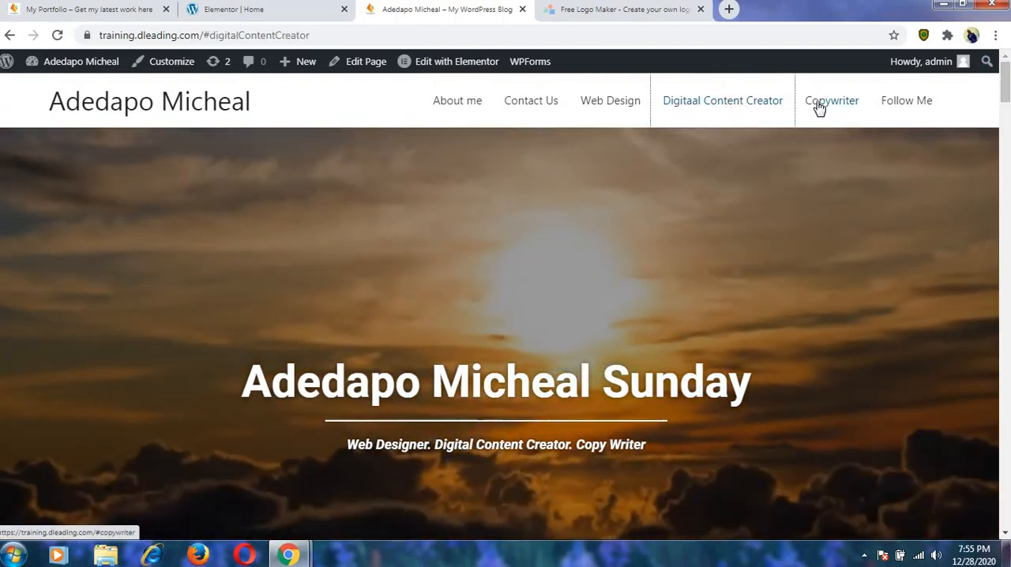
pyautogui.click(820, 107)
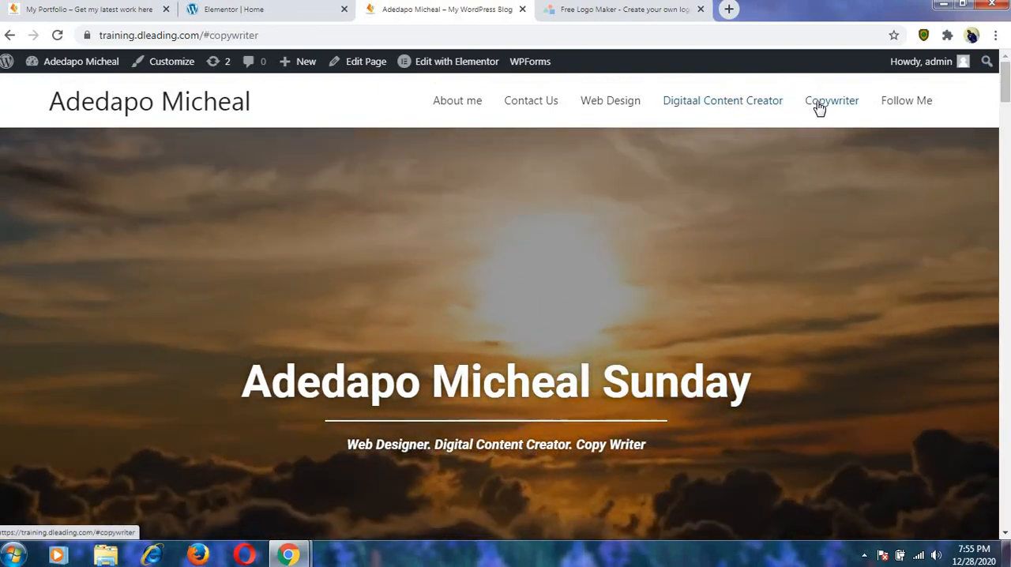
pyautogui.click(887, 107)
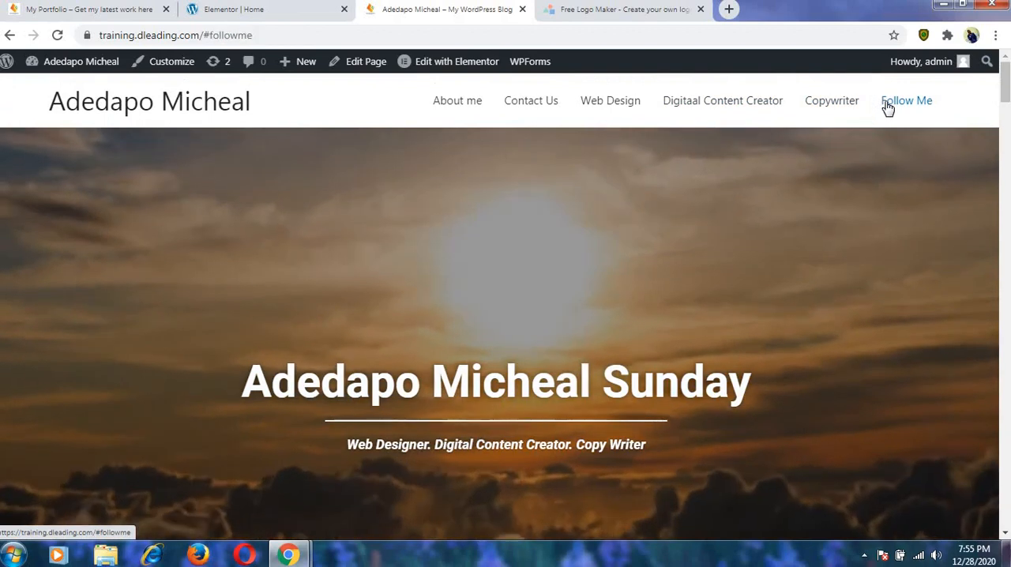
pyautogui.click(830, 107)
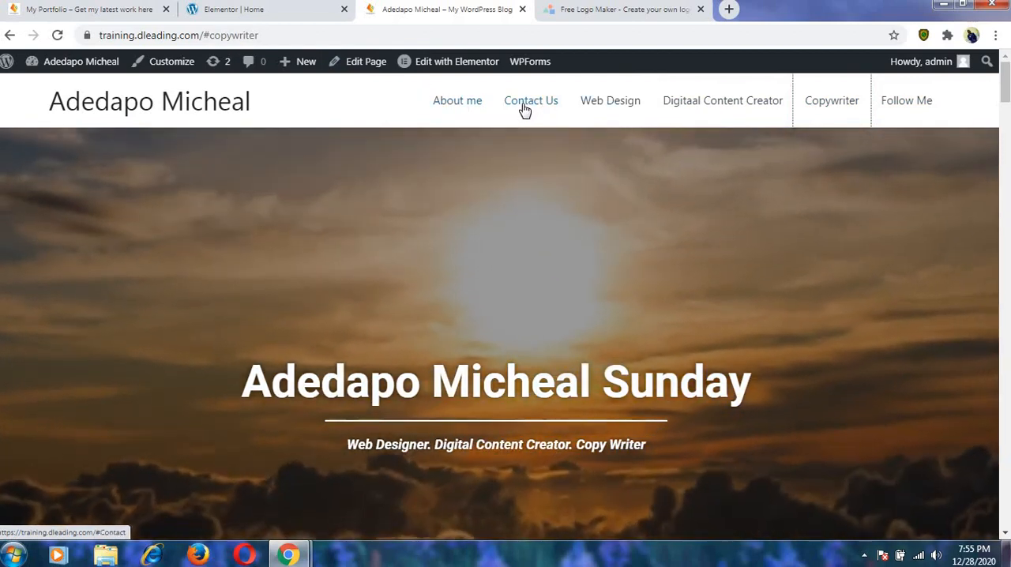
# Go to the page's Elementor editor and switch the responsive preview to Desktop.
pyautogui.click(296, 16)
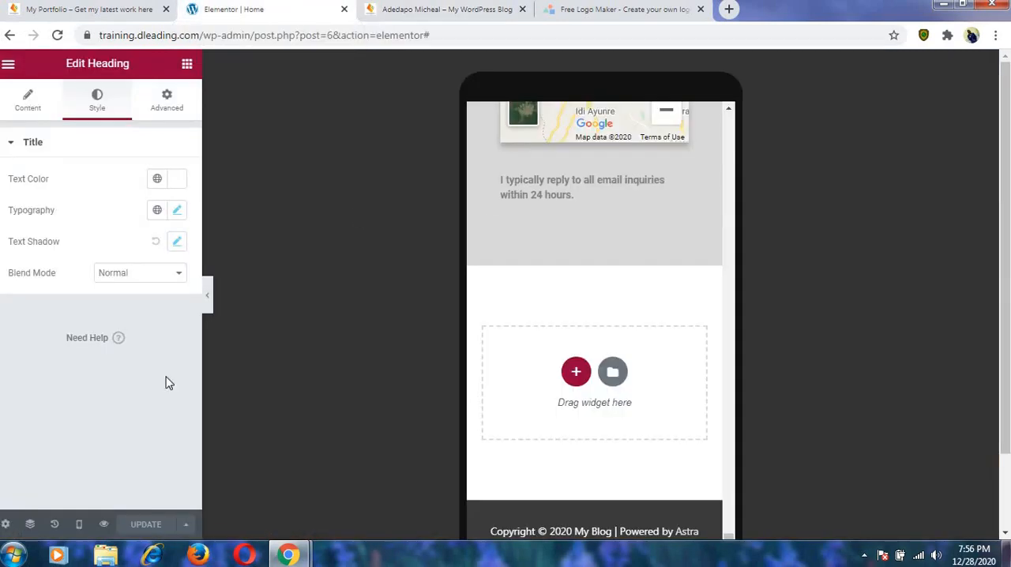
pyautogui.click(79, 525)
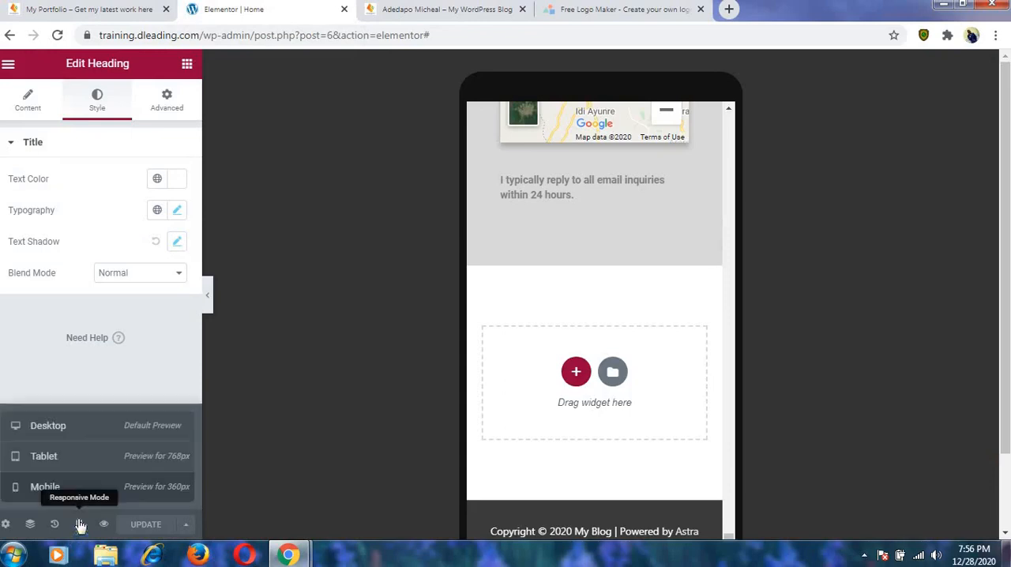
pyautogui.click(73, 430)
# Open the settings of the menu anchor just above the Contact section to check its ID.
pyautogui.scroll(10, 770, 480)
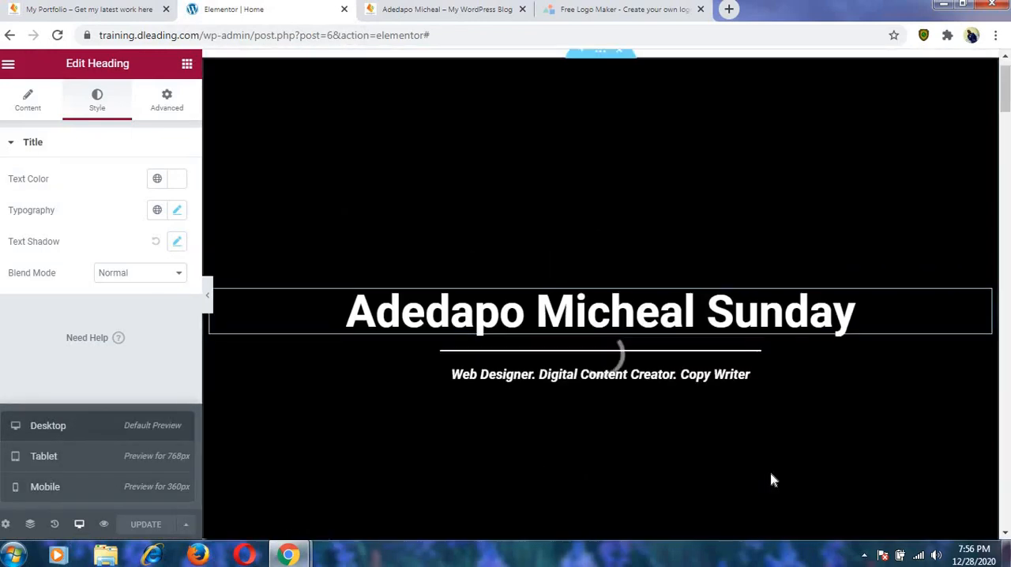
pyautogui.scroll(-6, 562, 314)
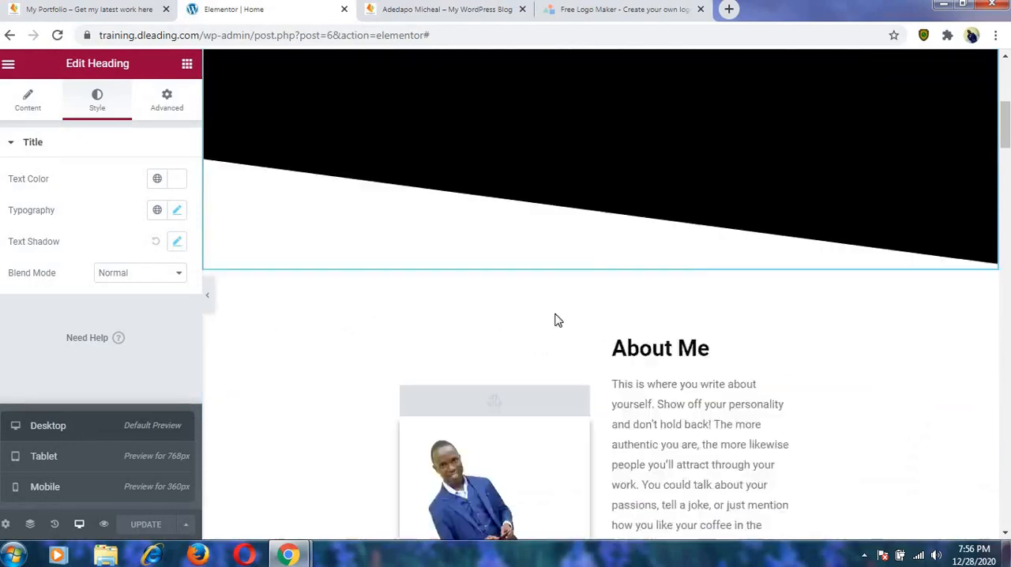
pyautogui.scroll(-12, 557, 319)
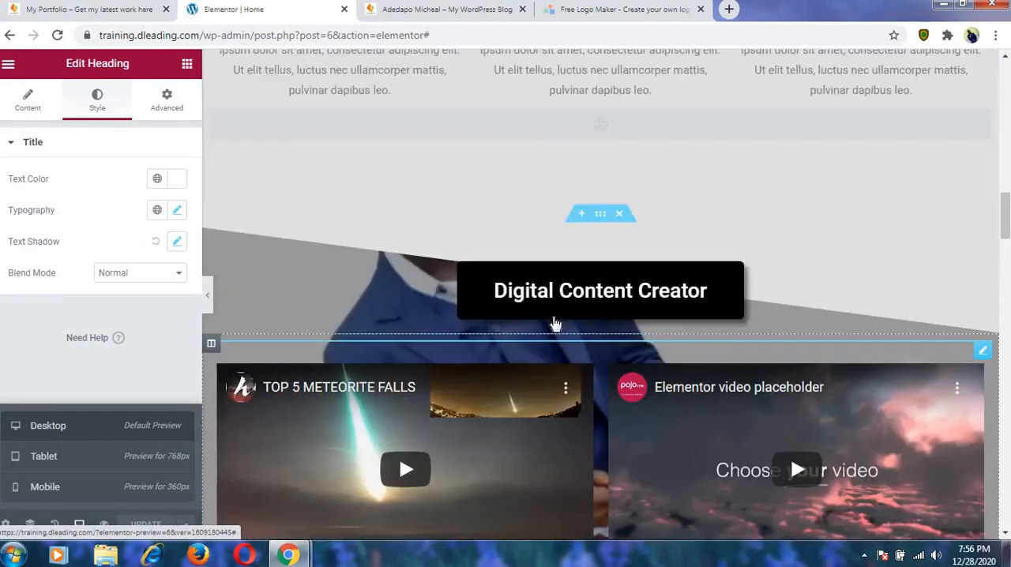
pyautogui.scroll(-10, 554, 321)
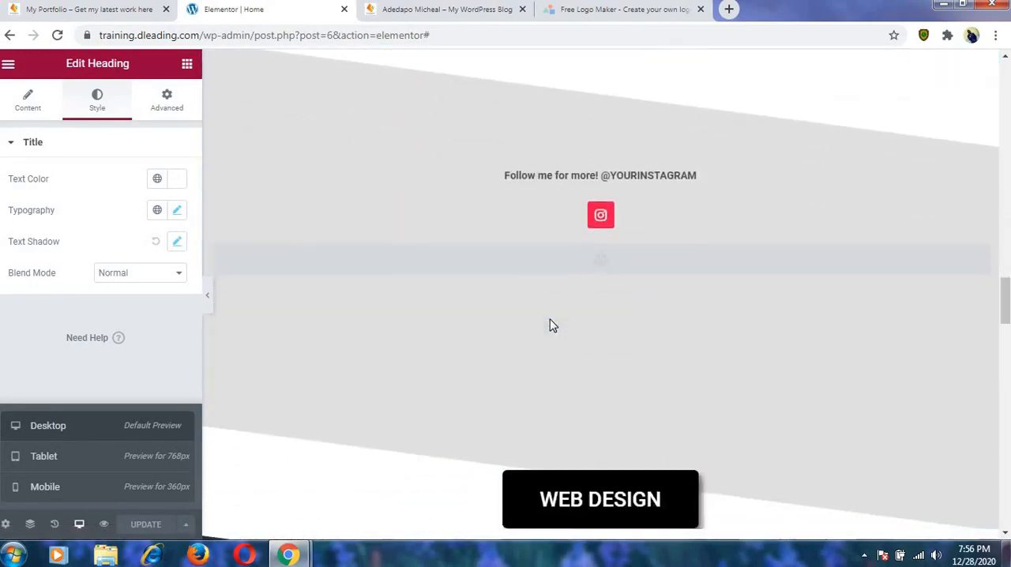
pyautogui.scroll(-12, 552, 326)
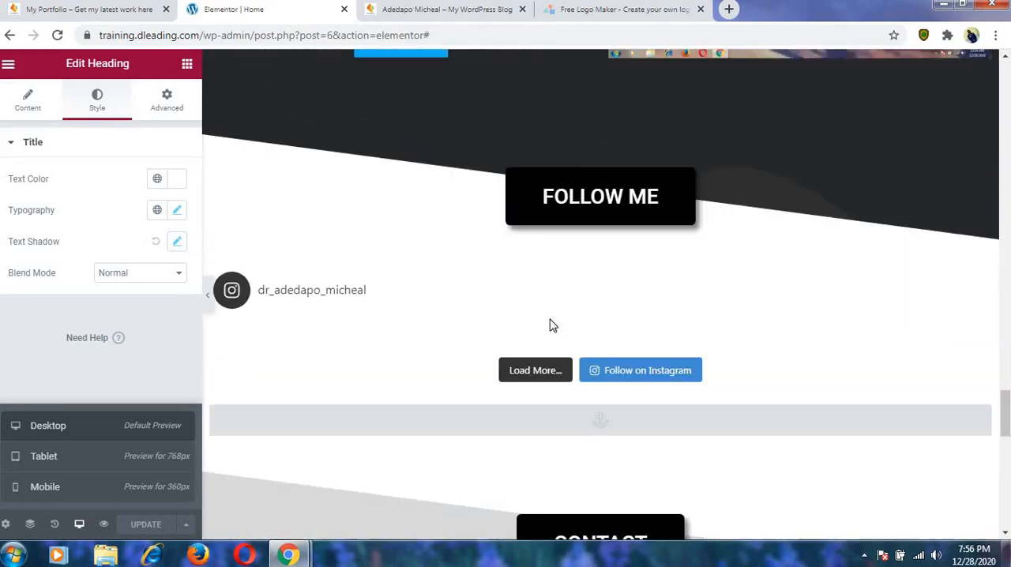
pyautogui.scroll(3, 549, 320)
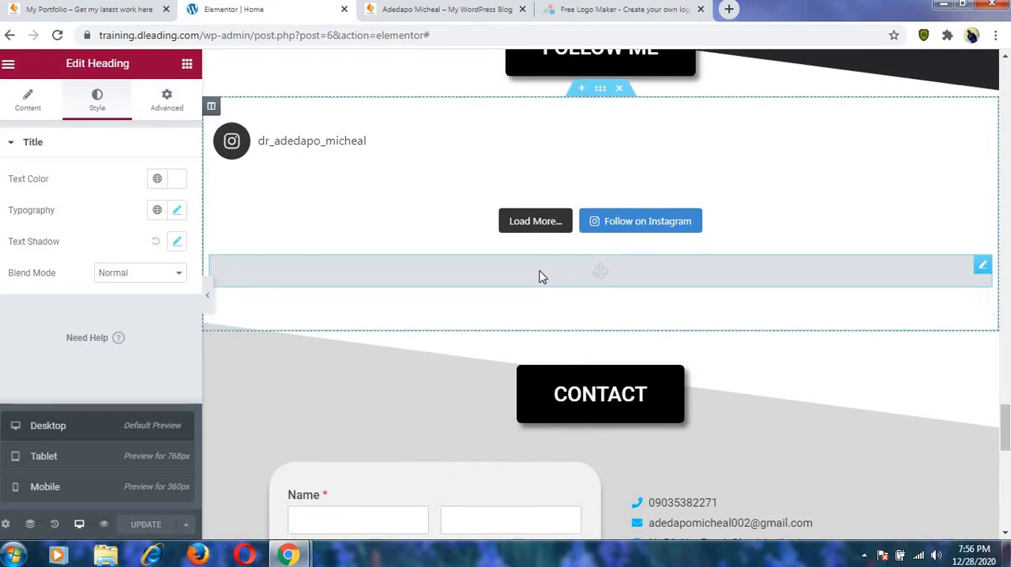
pyautogui.click(541, 277)
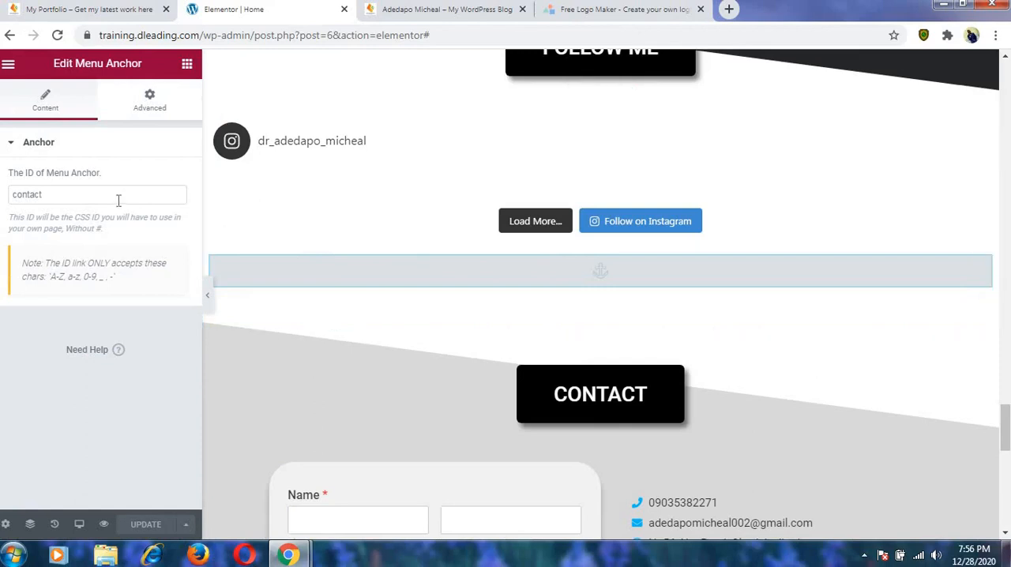
# Retest the Contact Us link on the live page and open the site customizer in a new browser tab.
pyautogui.click(433, 9)
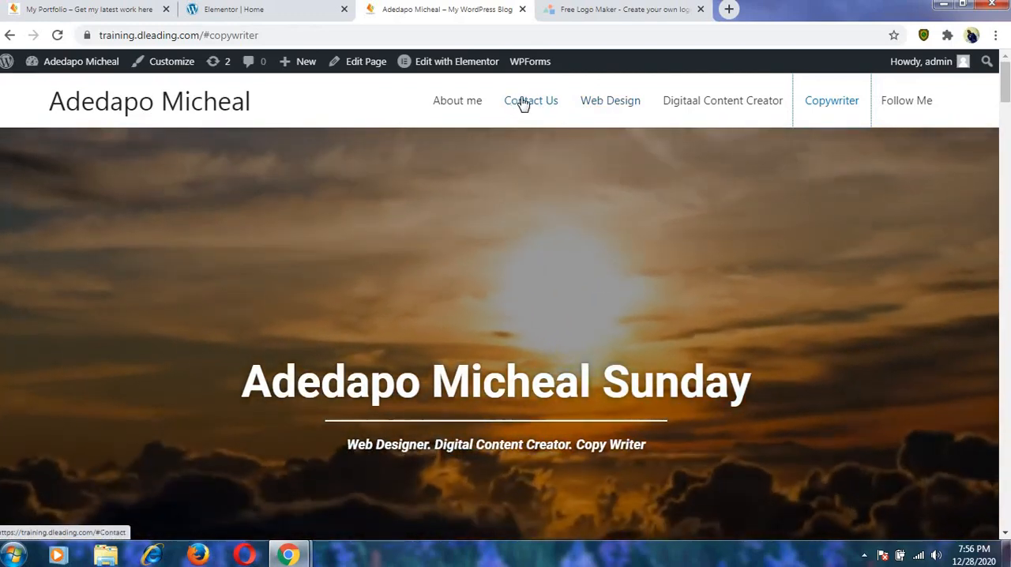
pyautogui.click(522, 105)
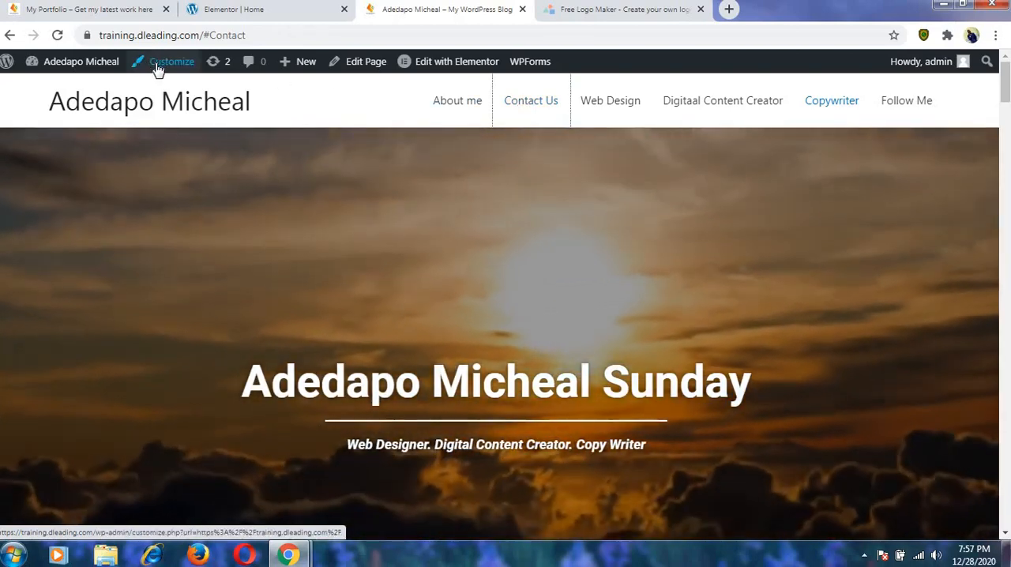
pyautogui.rightClick(158, 69)
pyautogui.click(172, 75)
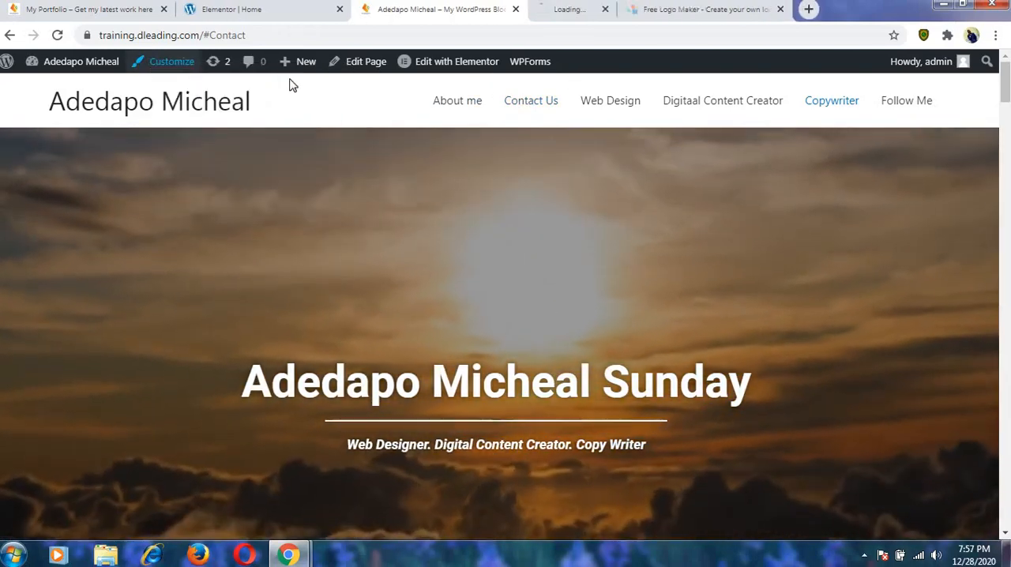
pyautogui.click(567, 10)
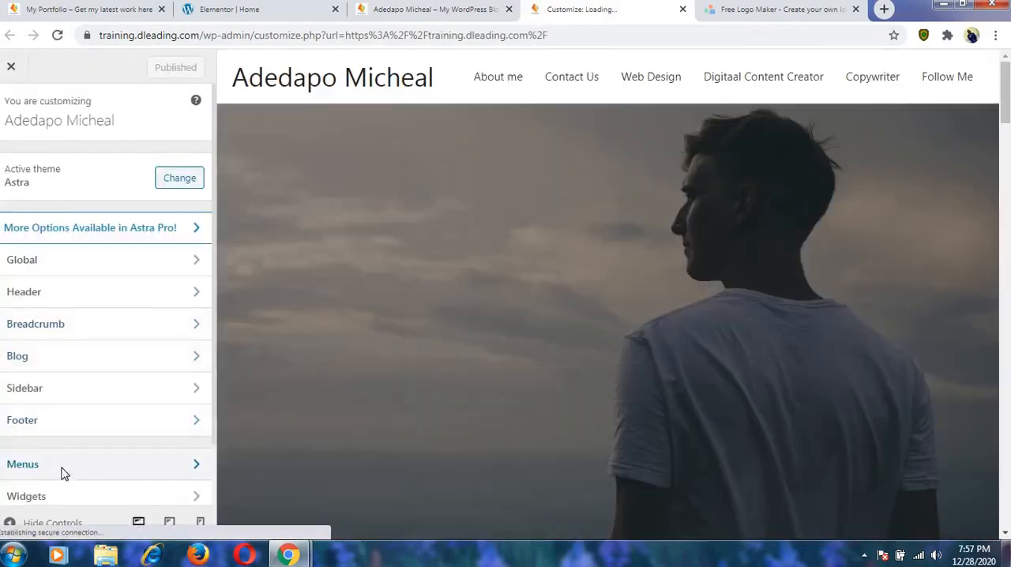
# Change the Contact Us item's URL in menu 1 to #contact.
pyautogui.click(61, 472)
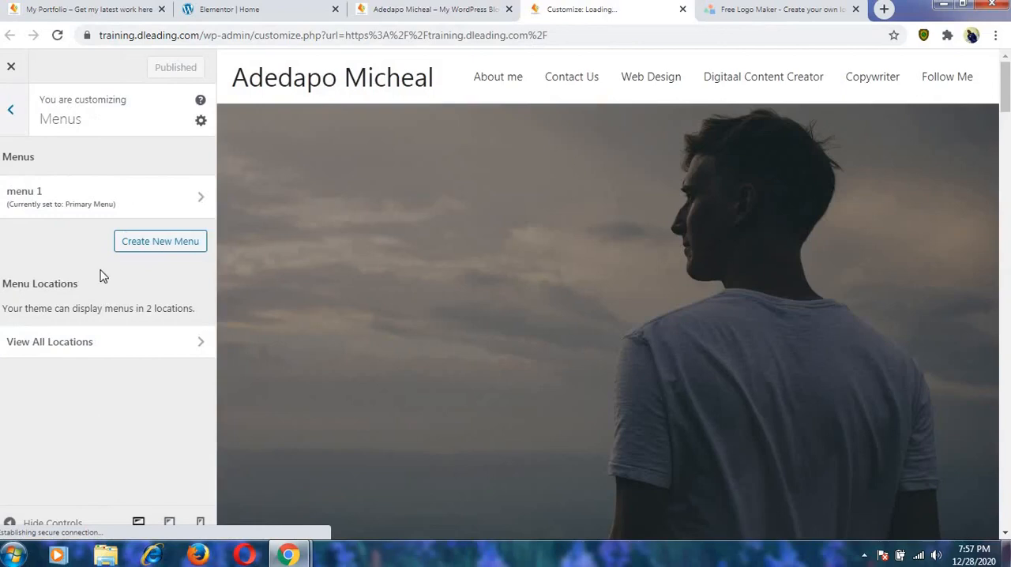
pyautogui.click(70, 207)
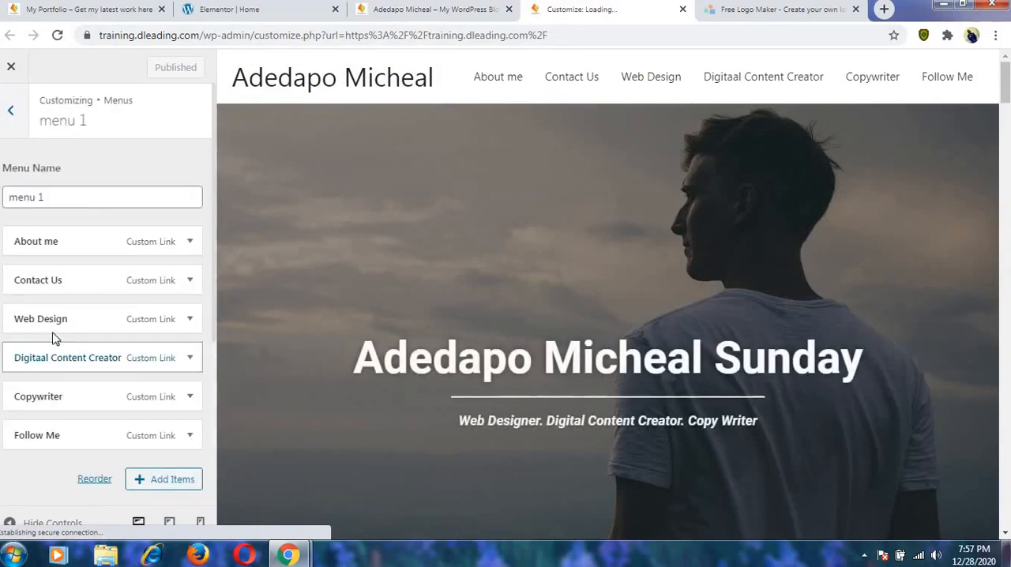
pyautogui.click(48, 283)
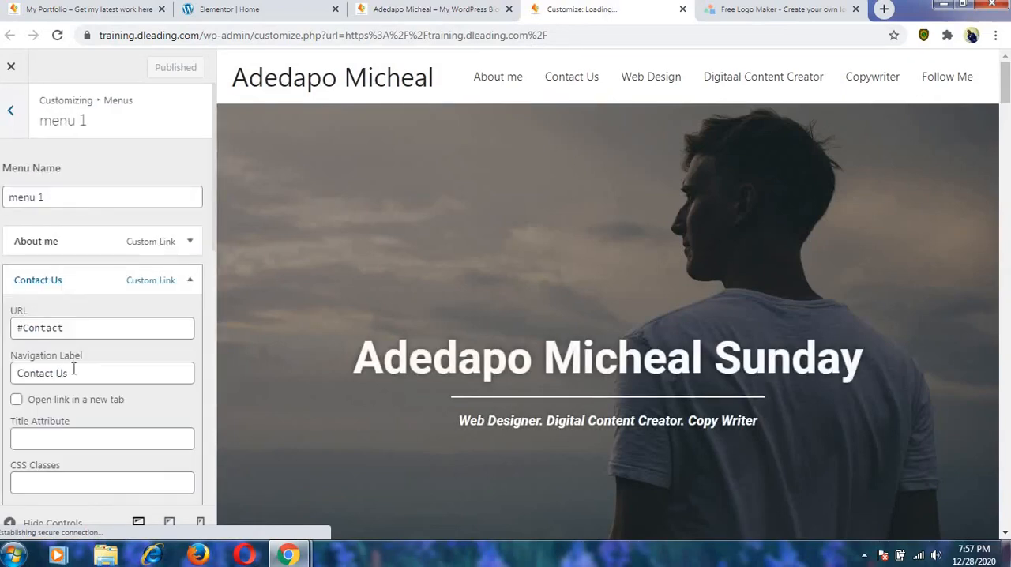
pyautogui.click(27, 327)
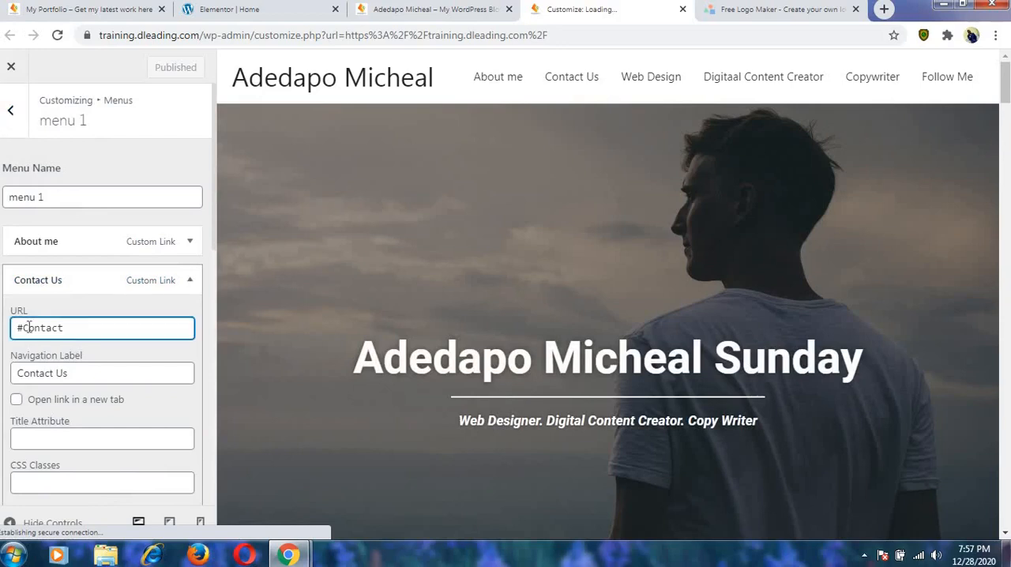
pyautogui.click(52, 281)
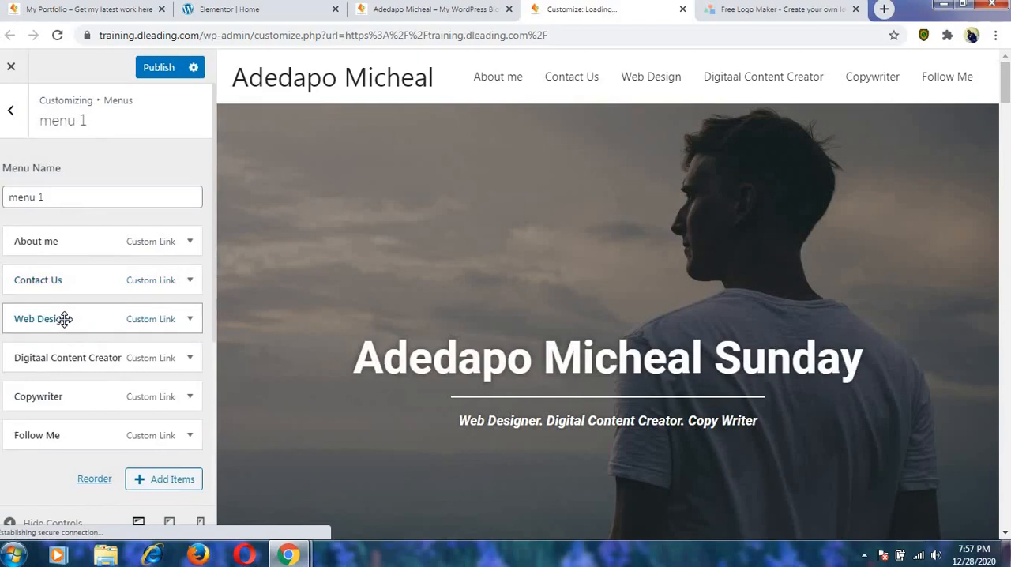
# Check the URLs of the Web Design, Digitaal Content Creator, Copywriter and Follow Me items and publish the menu changes.
pyautogui.click(64, 318)
pyautogui.click(64, 318)
pyautogui.click(70, 363)
pyautogui.click(70, 362)
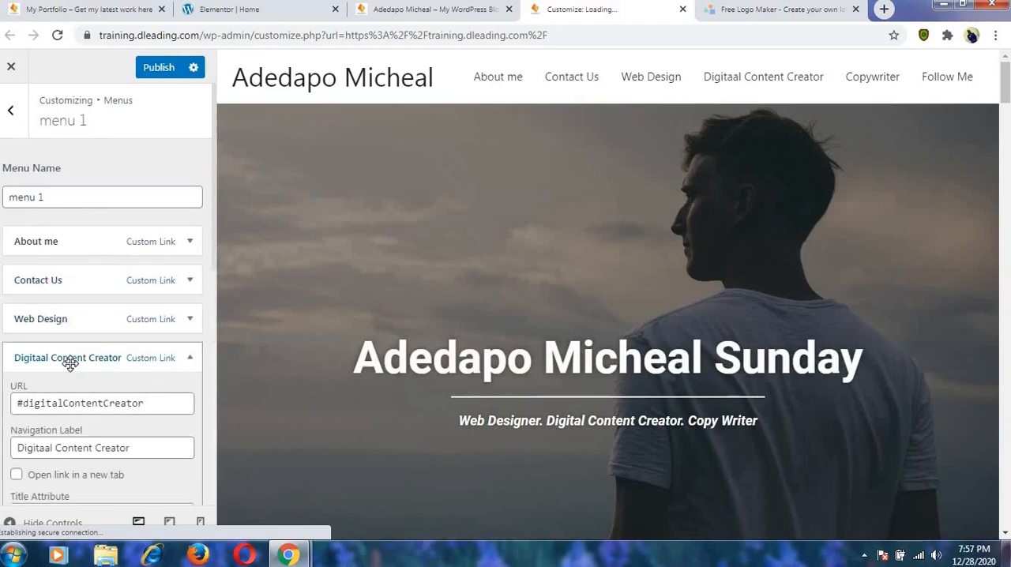
pyautogui.click(69, 390)
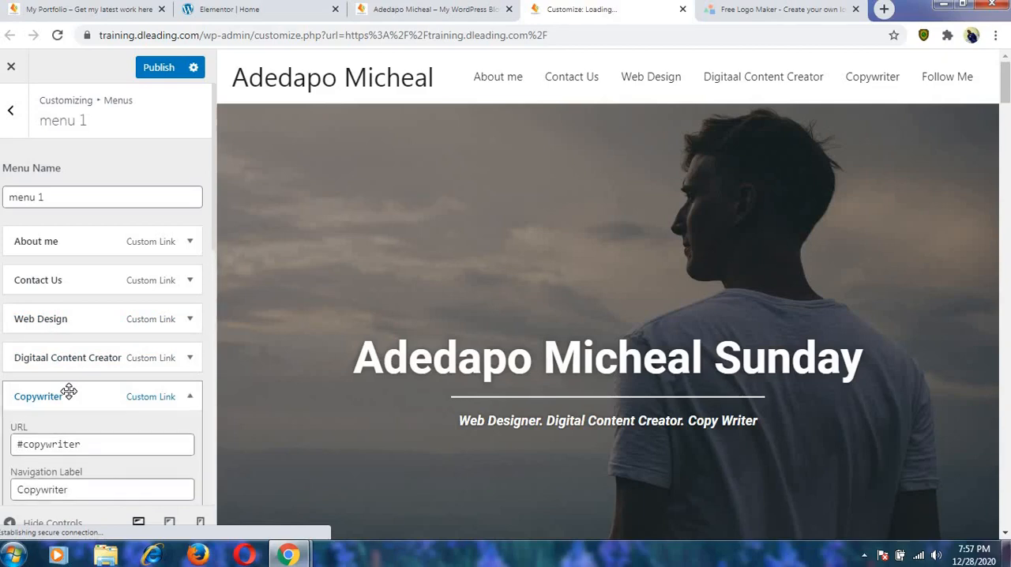
pyautogui.click(69, 392)
pyautogui.click(72, 433)
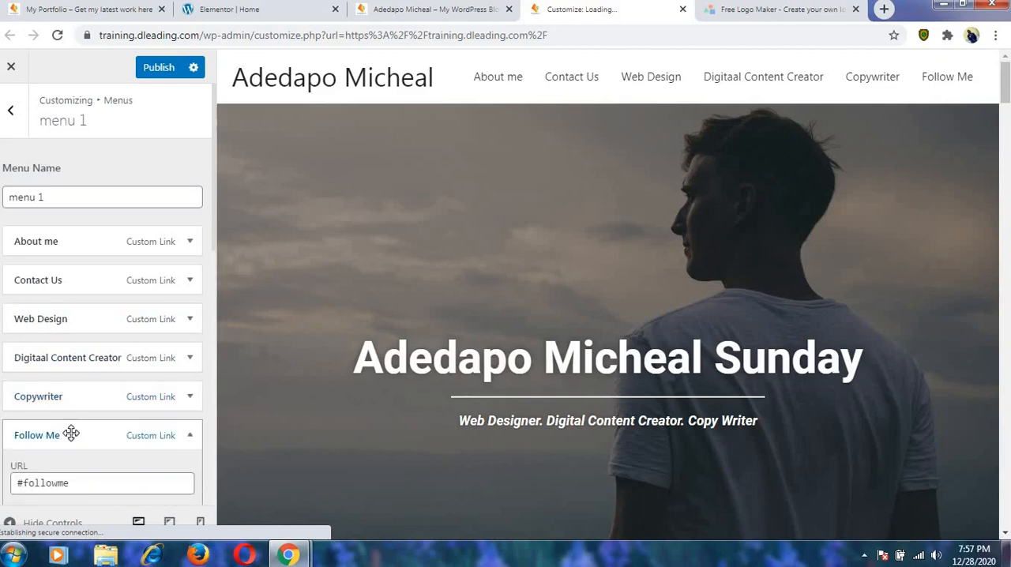
pyautogui.click(71, 433)
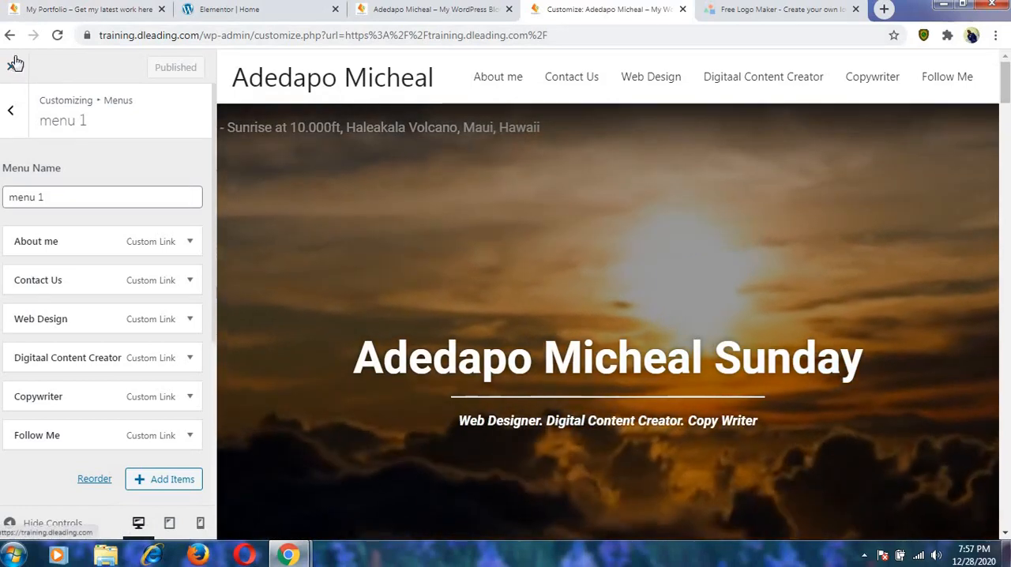
# Exit the customizer, closing the old site tab, and retest the Contact Us link on the live page, returning to the page top.
pyautogui.click(13, 68)
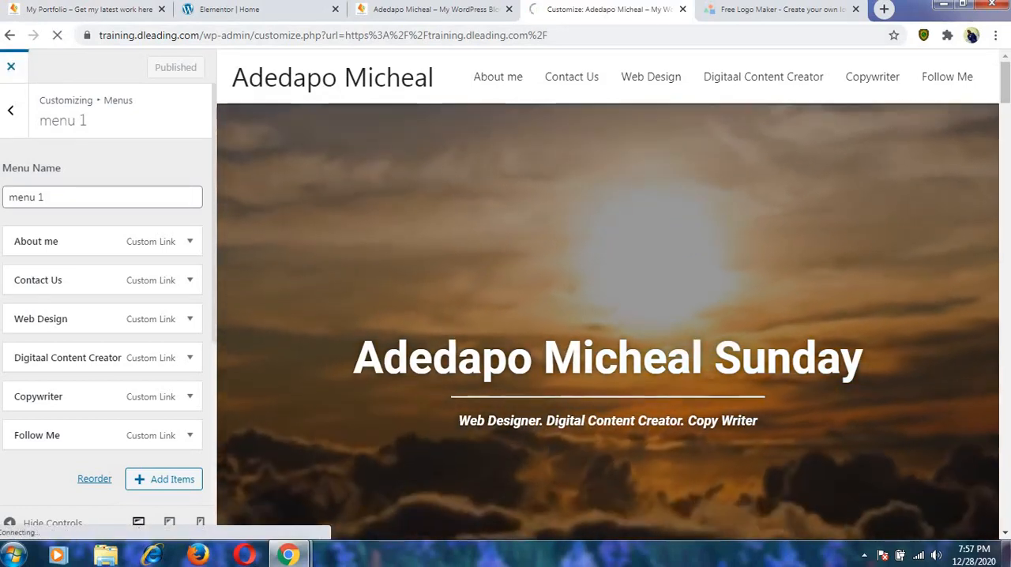
pyautogui.click(510, 9)
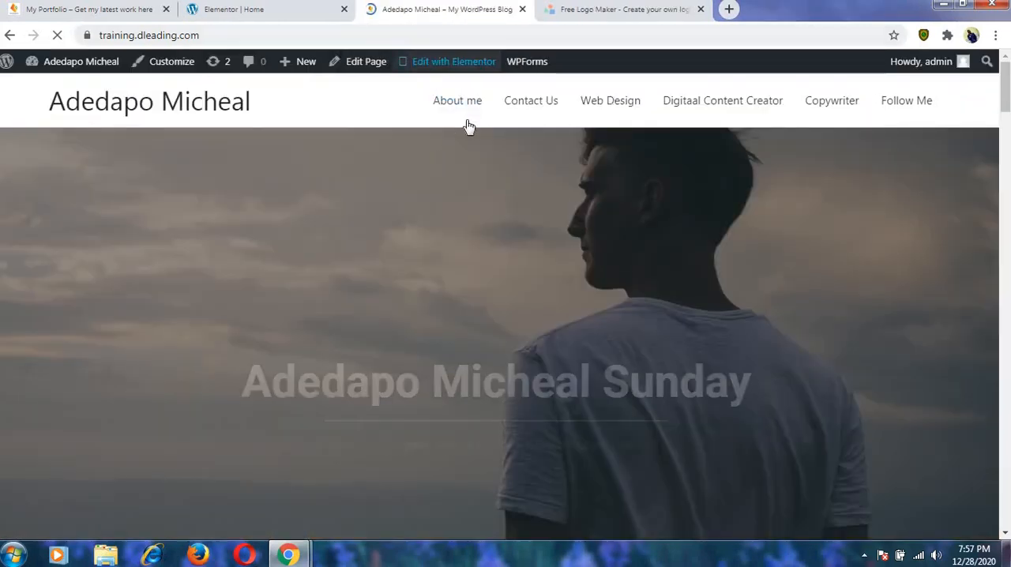
pyautogui.click(537, 101)
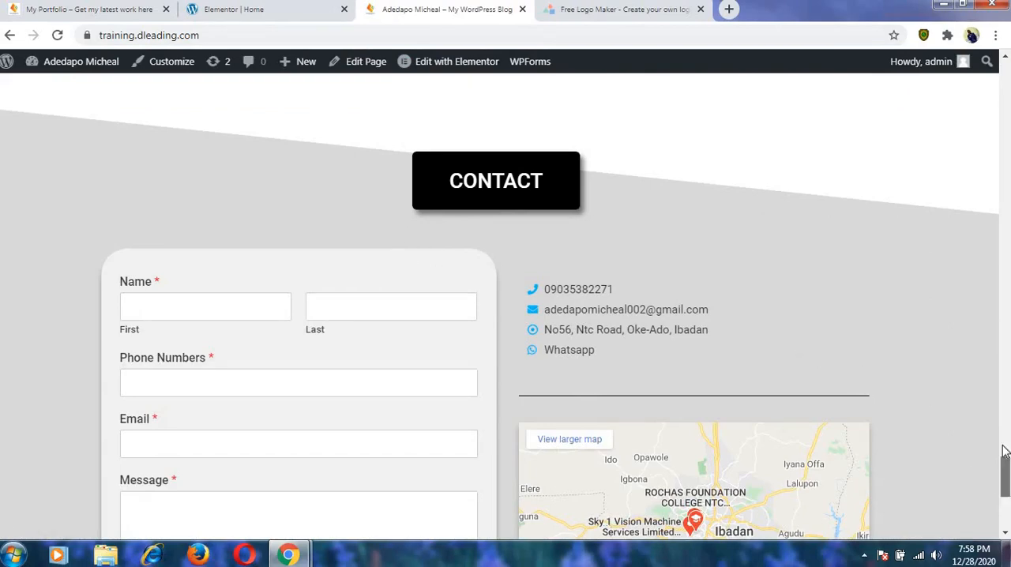
pyautogui.moveTo(1003, 450); pyautogui.dragTo(998, 370)
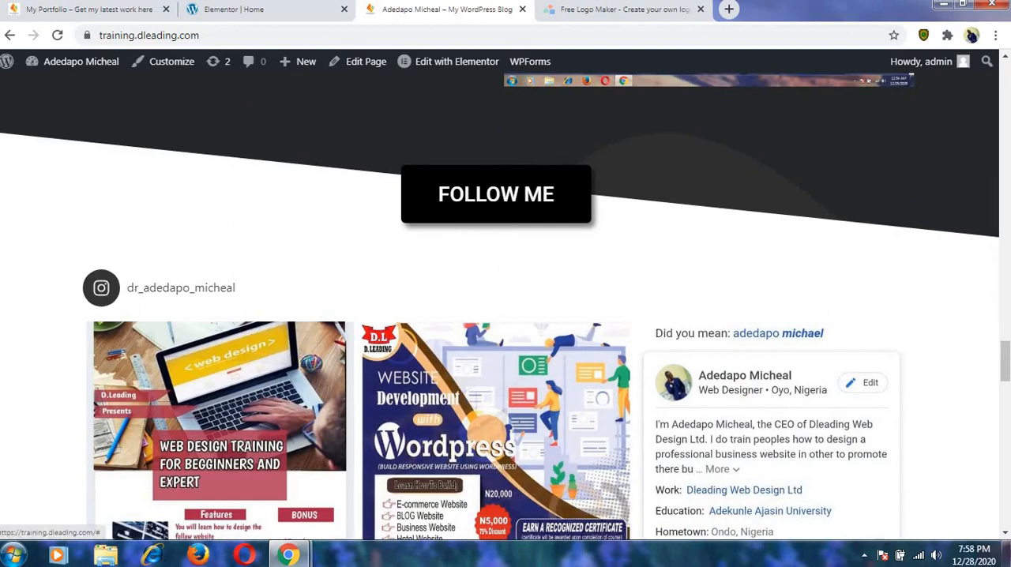
pyautogui.moveTo(1007, 353); pyautogui.dragTo(1005, 254)
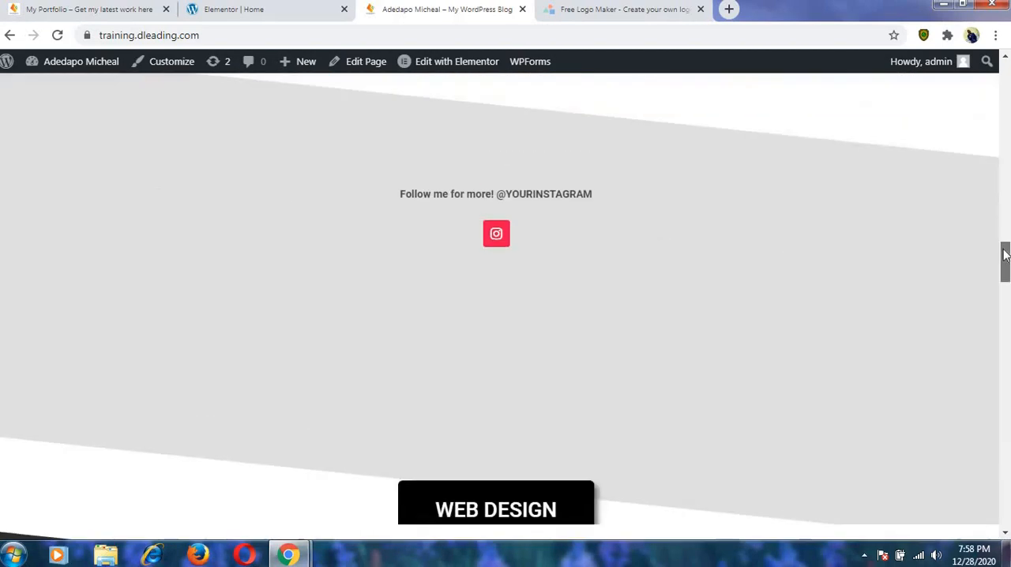
pyautogui.scroll(20, 867, 277)
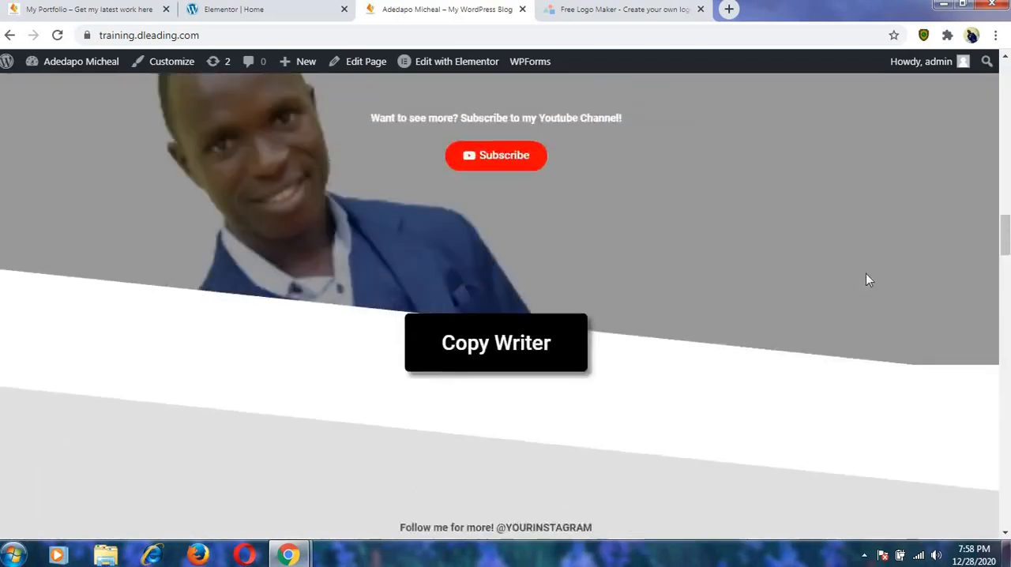
pyautogui.scroll(1, 841, 295)
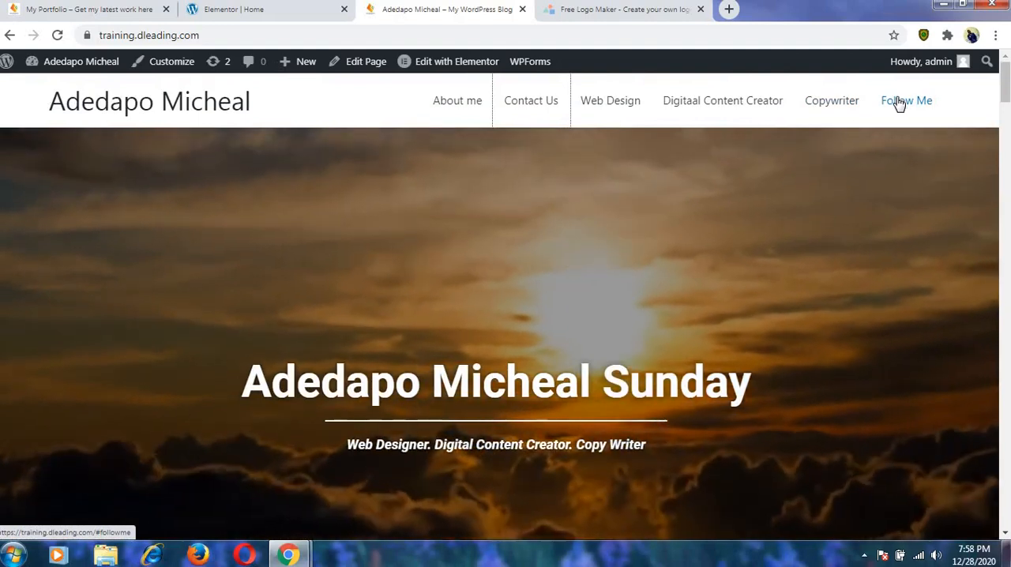
# Test the live page's Follow Me link and add a Menu Anchor widget below the FOLLOW ME heading in the Elementor editor.
pyautogui.click(899, 103)
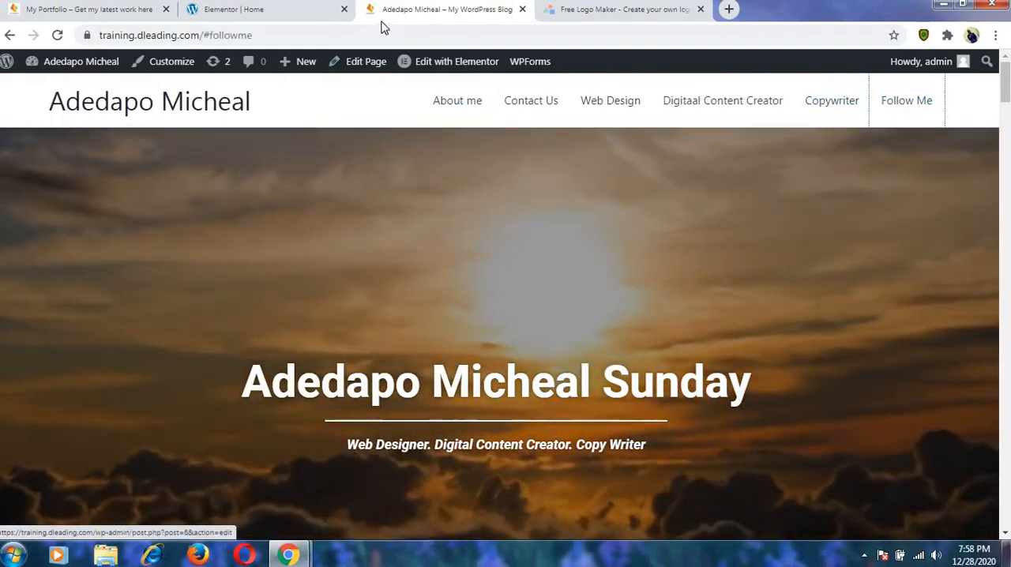
pyautogui.click(307, 12)
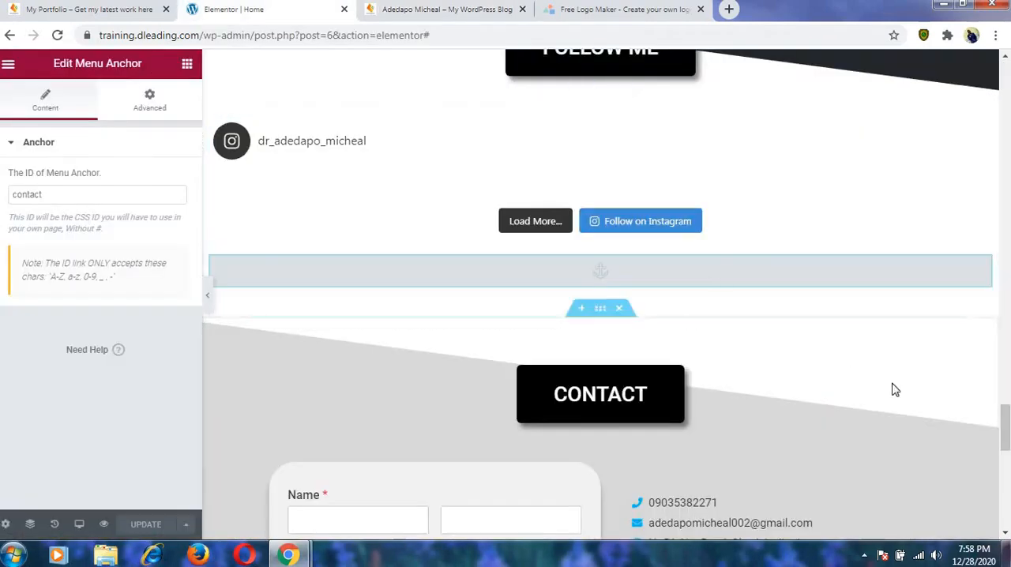
pyautogui.moveTo(1006, 419); pyautogui.dragTo(1007, 395)
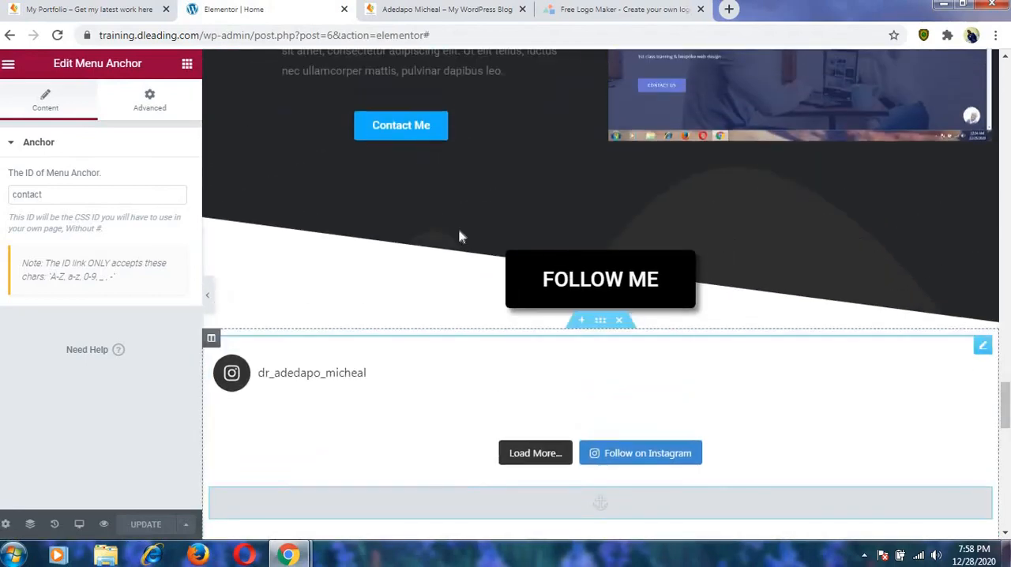
pyautogui.click(187, 64)
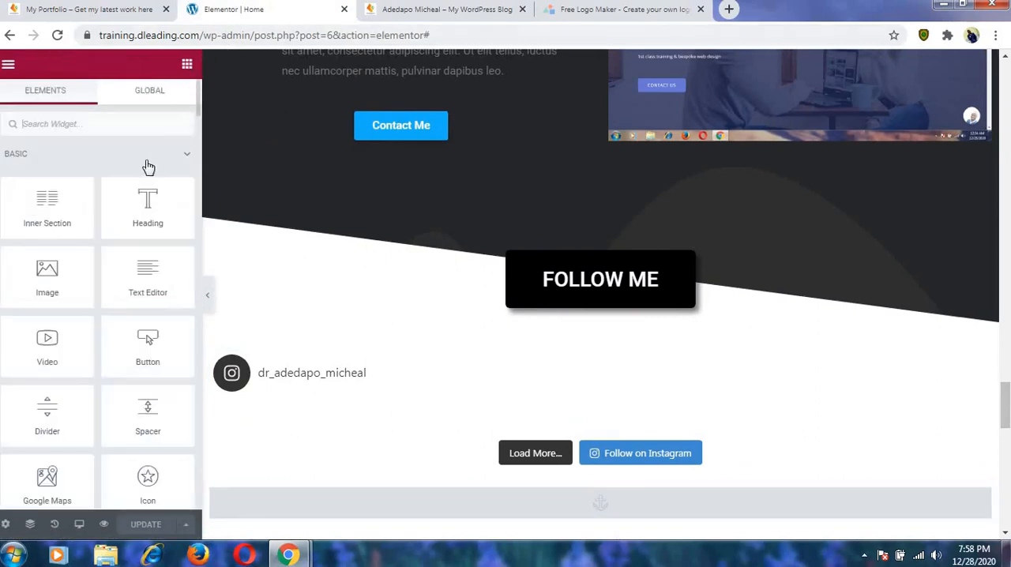
pyautogui.click(140, 126)
pyautogui.write('menu')
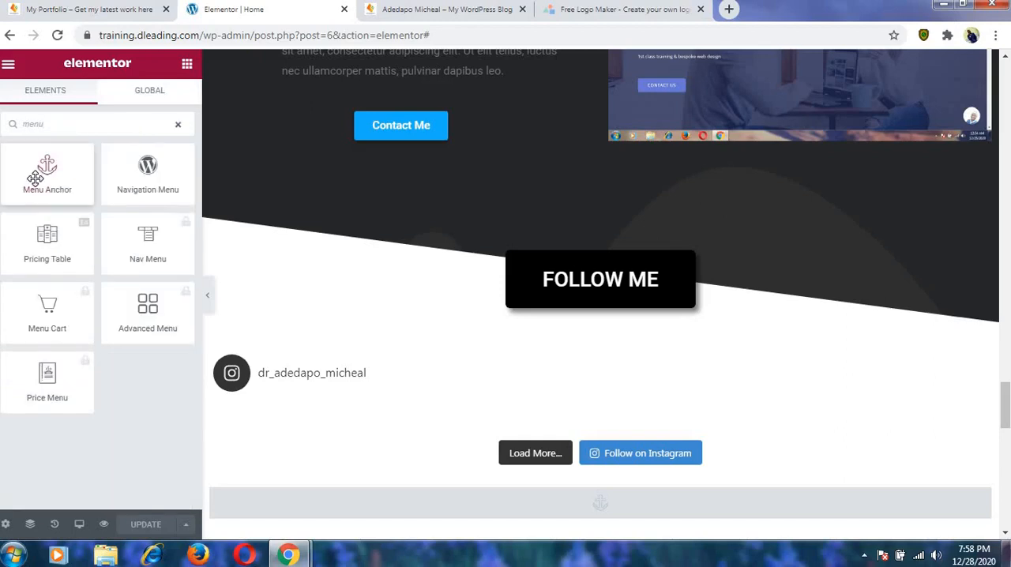
pyautogui.moveTo(36, 178); pyautogui.dragTo(368, 330)
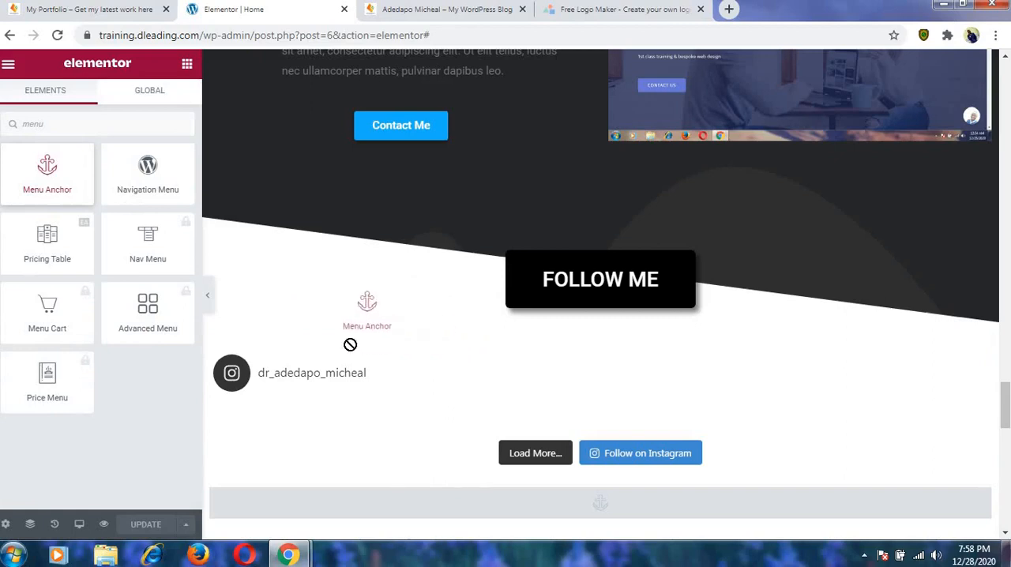
pyautogui.moveTo(383, 344)
pyautogui.mouseDown()
pyautogui.moveTo(397, 336)
pyautogui.moveTo(384, 357)
pyautogui.mouseUp()
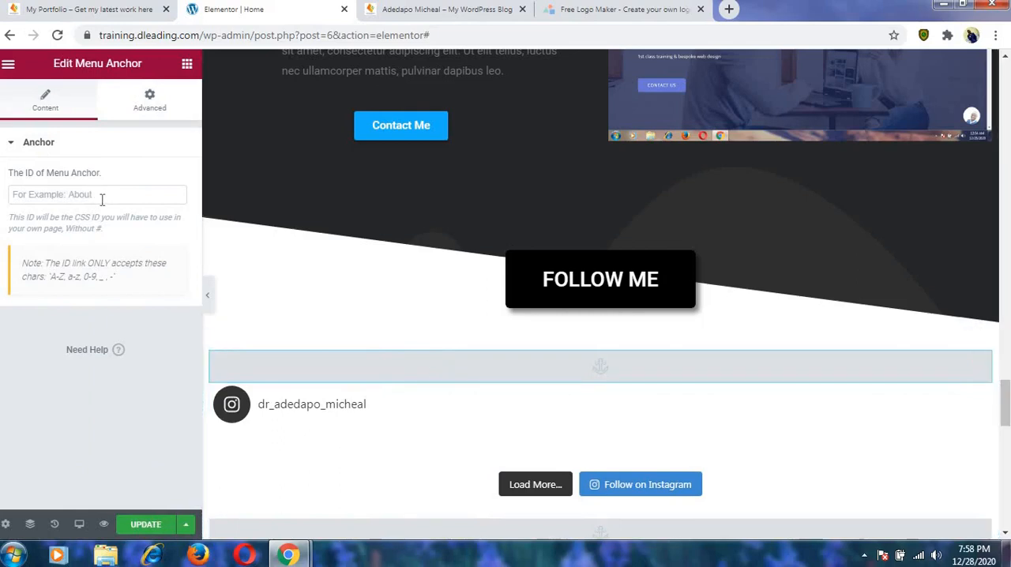
# Check the Follow Me link's anchor on the live page, set the new Menu Anchor's ID to followme and update the page.
pyautogui.click(405, 14)
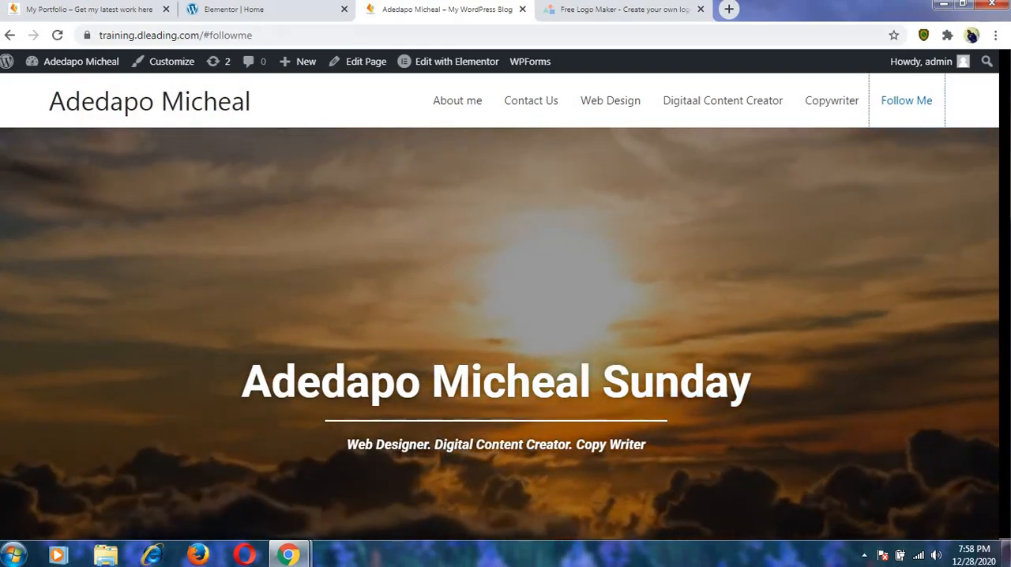
pyautogui.click(276, 9)
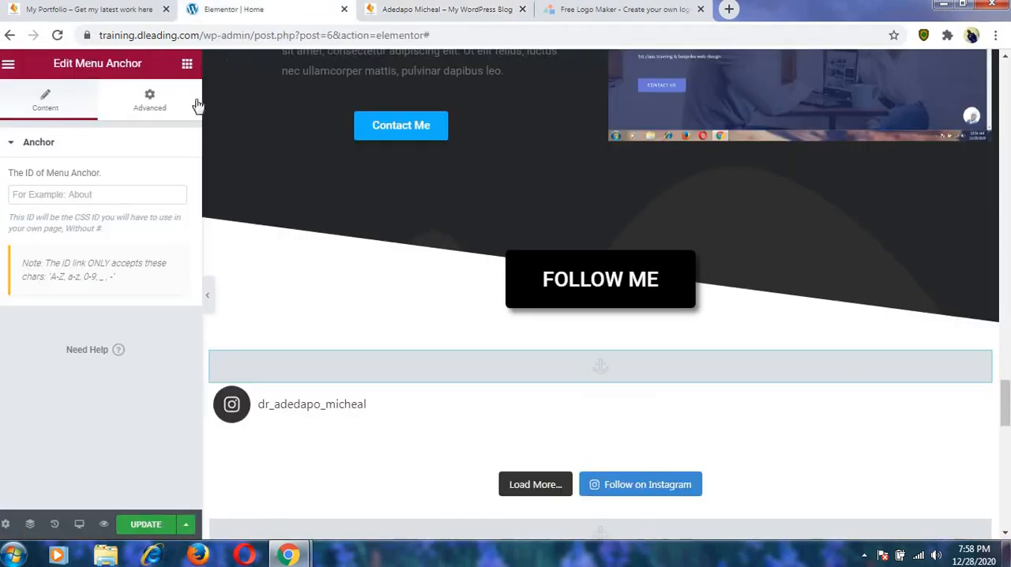
pyautogui.click(111, 195)
pyautogui.write('f')
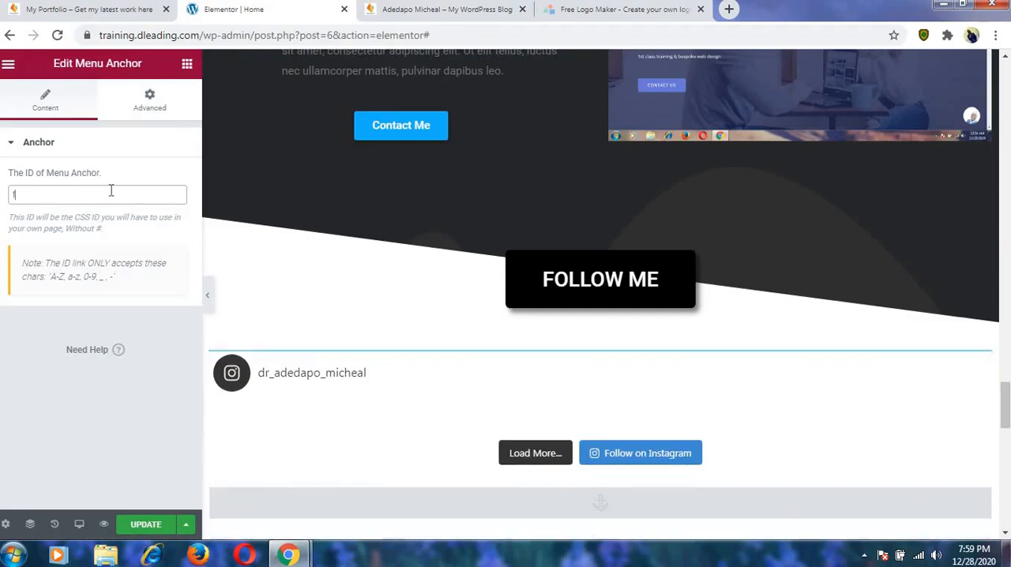
pyautogui.write('ollowme')
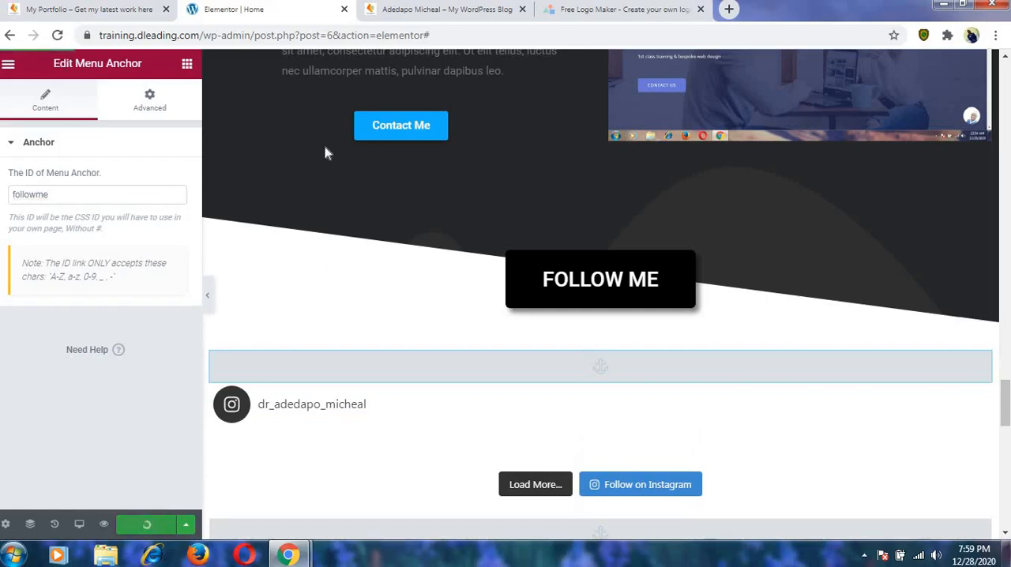
# Reload the live page, retest the Follow Me link and return to the top of the page.
pyautogui.click(442, 16)
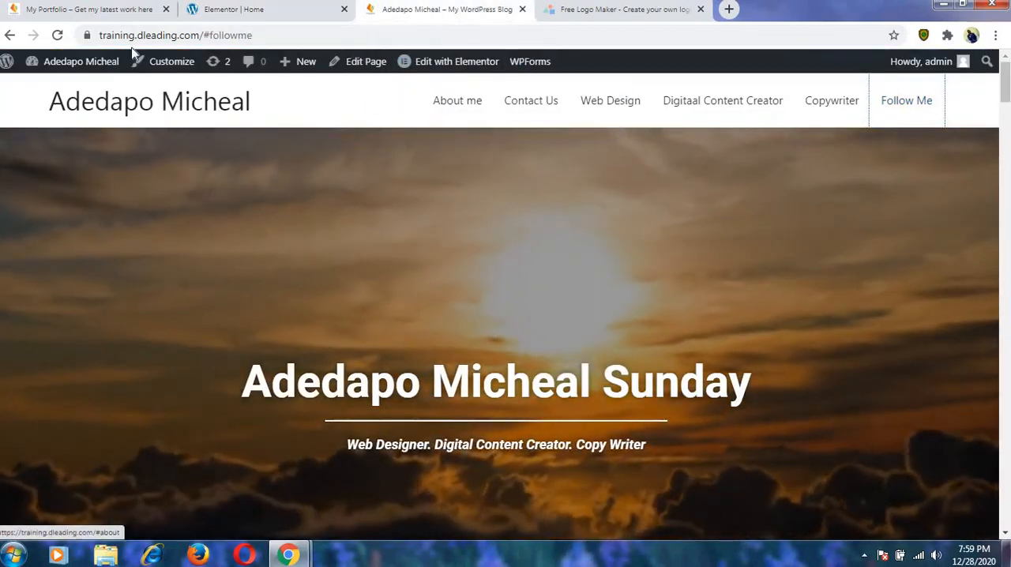
pyautogui.click(60, 37)
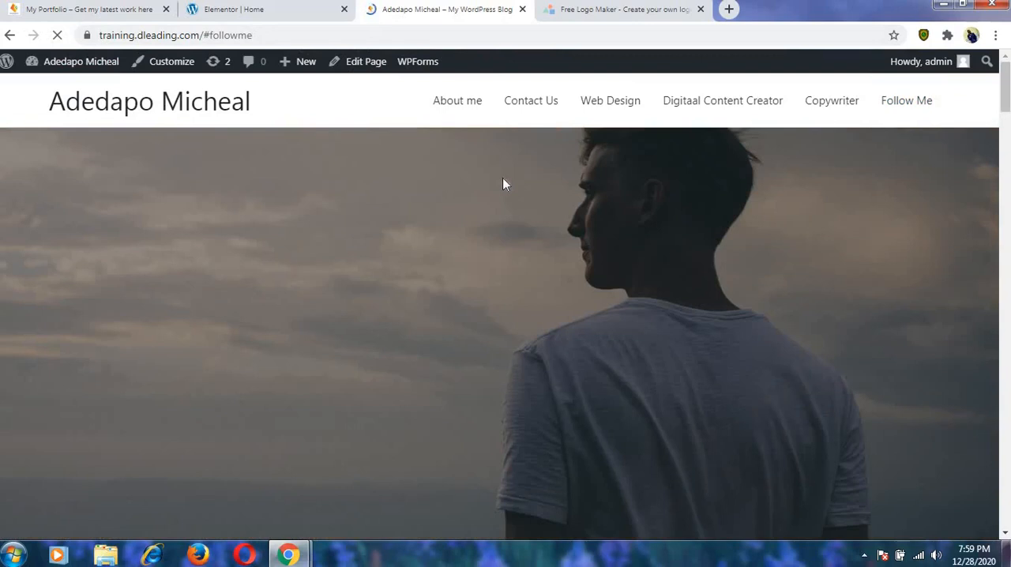
pyautogui.click(896, 105)
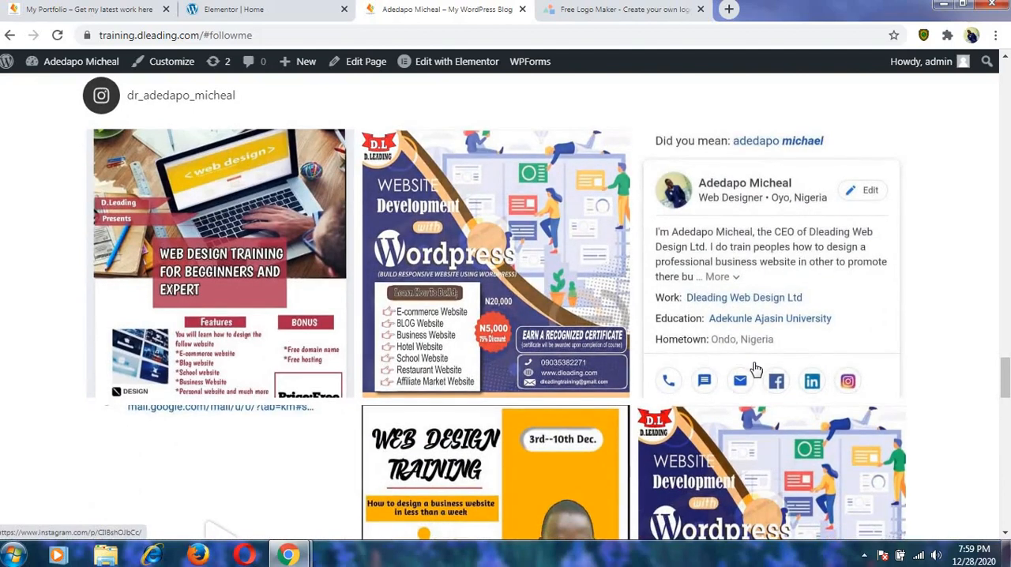
pyautogui.moveTo(1007, 381); pyautogui.dragTo(1006, 316)
pyautogui.scroll(3, 744, 298)
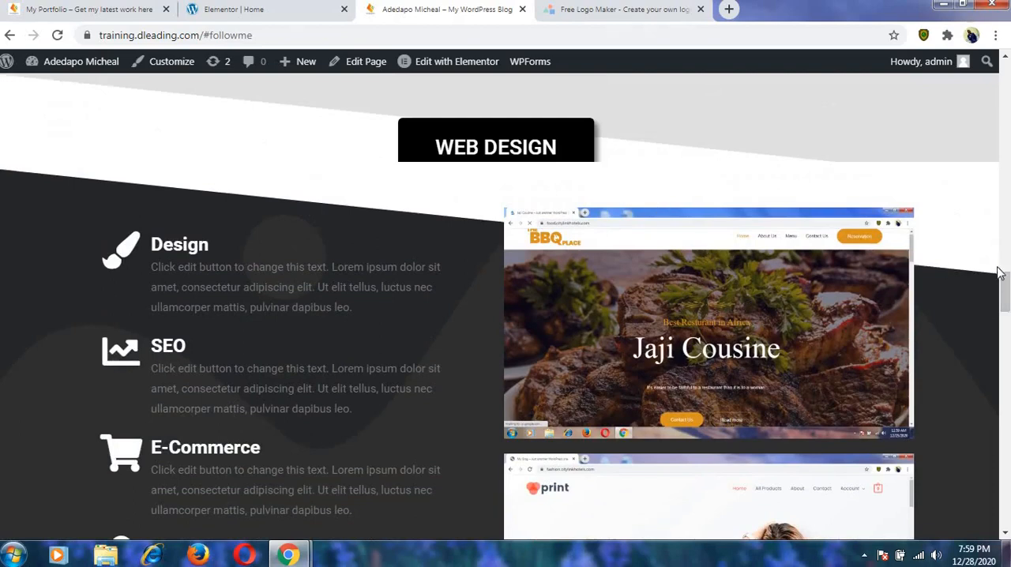
pyautogui.moveTo(1004, 283); pyautogui.dragTo(1002, 79)
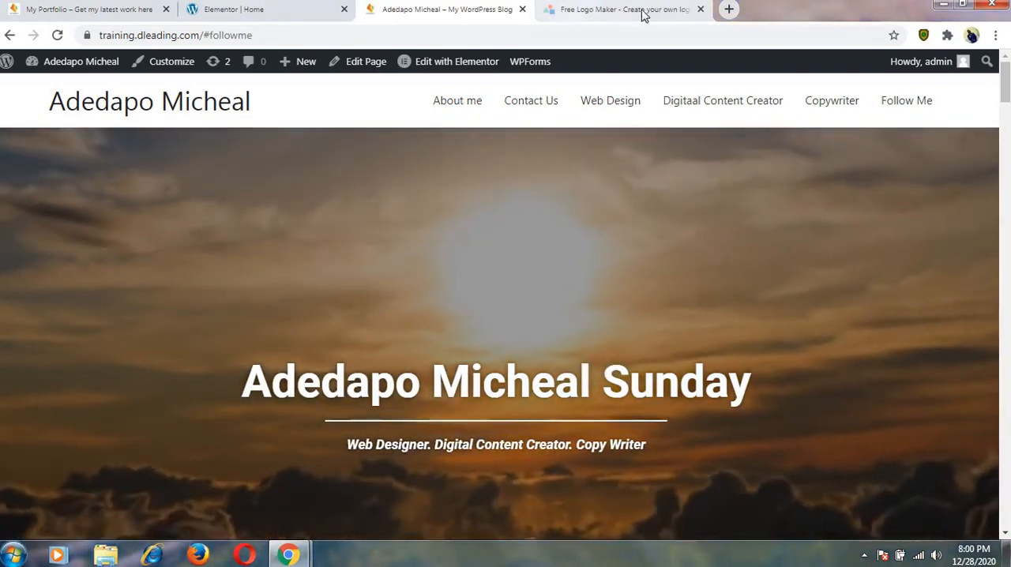
# Open dleading.com in a new browser tab.
pyautogui.click(728, 9)
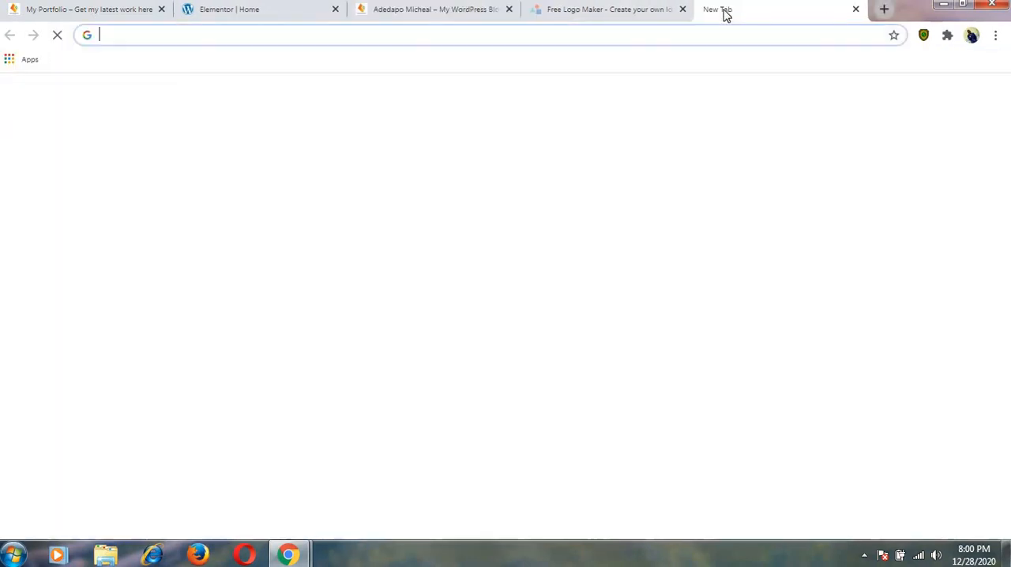
pyautogui.click(553, 40)
pyautogui.write('dl')
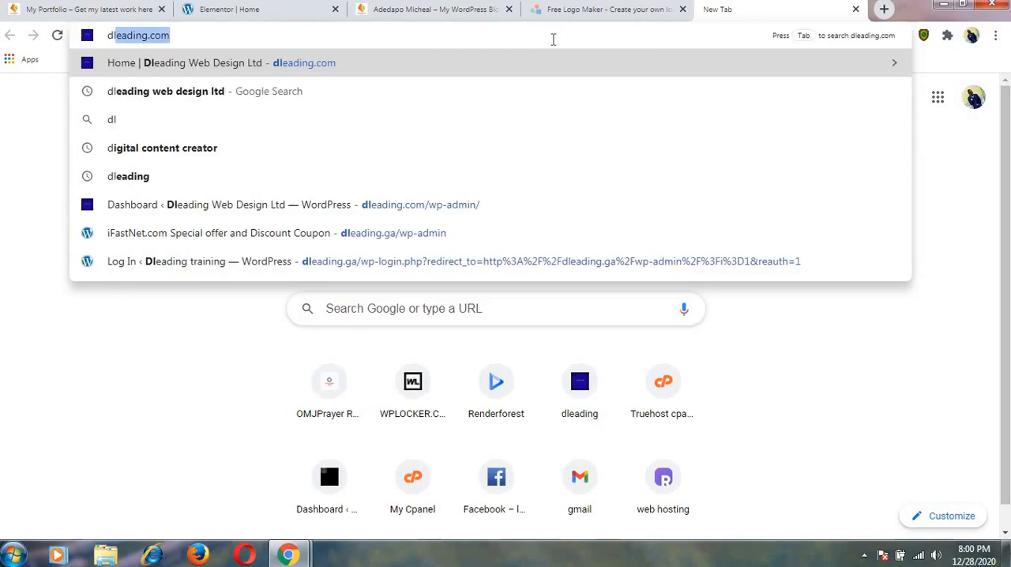
pyautogui.press('Return')
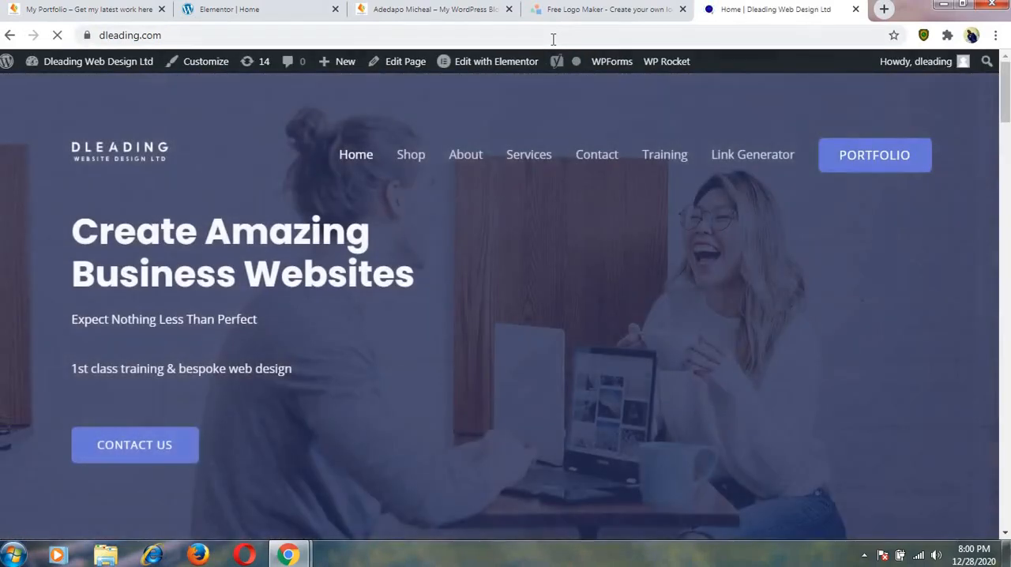
# Look through the dleading.com home page down to its footer and back, and close the Free Logo Maker tab.
pyautogui.scroll(-2, 353, 411)
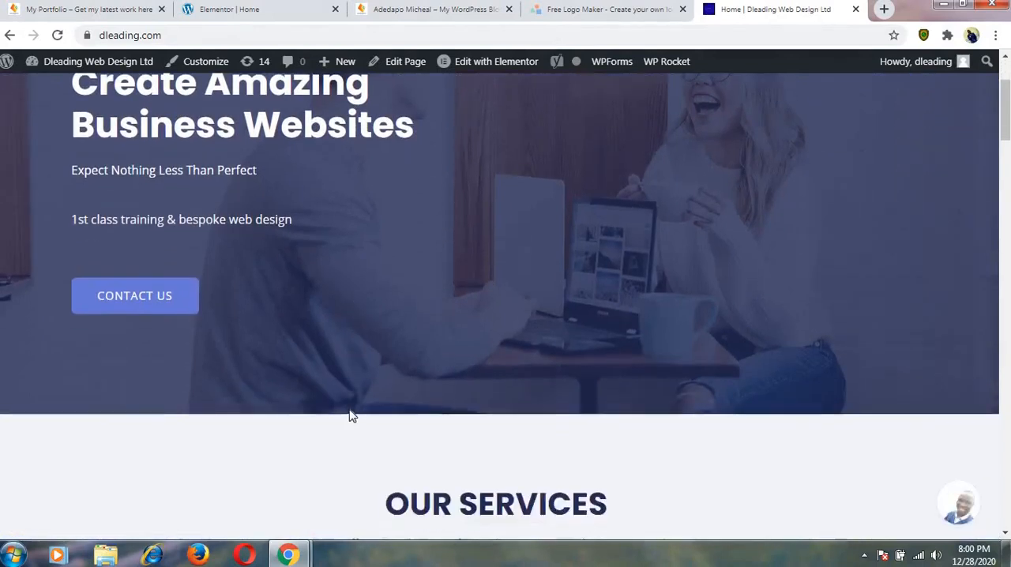
pyautogui.scroll(2, 349, 409)
pyautogui.scroll(-8, 345, 410)
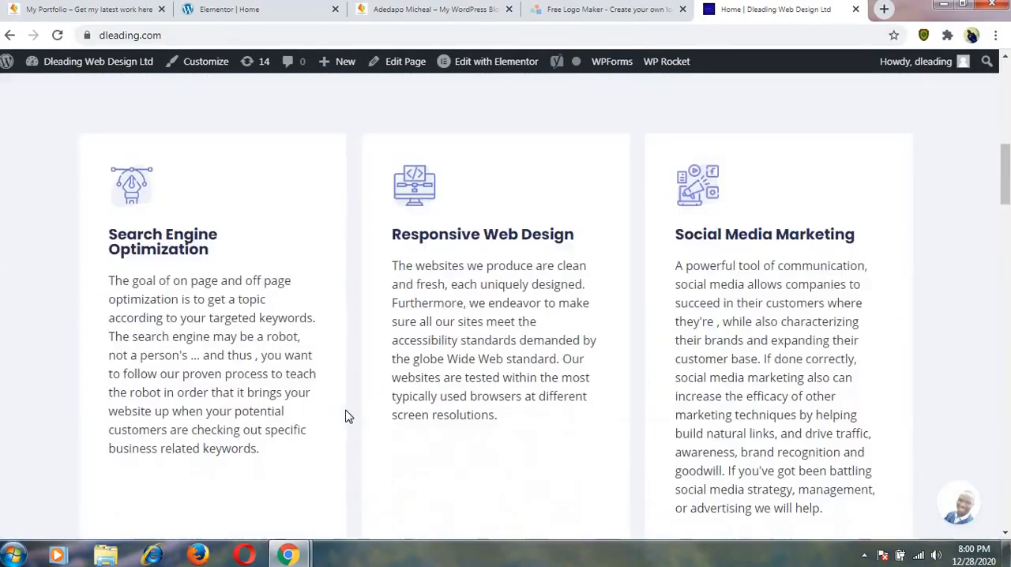
pyautogui.scroll(-8, 345, 417)
pyautogui.scroll(-4, 345, 416)
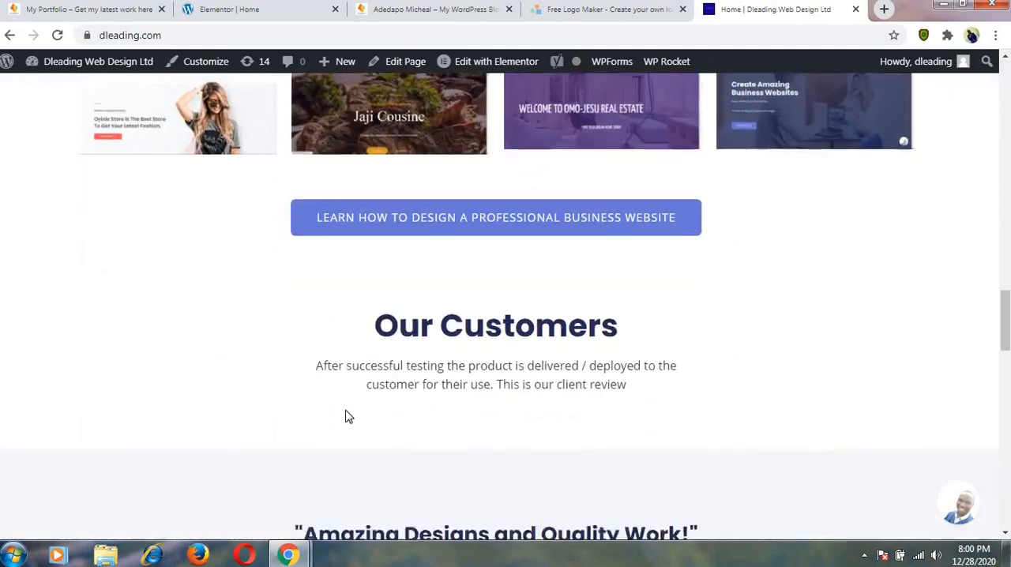
pyautogui.scroll(-15, 345, 416)
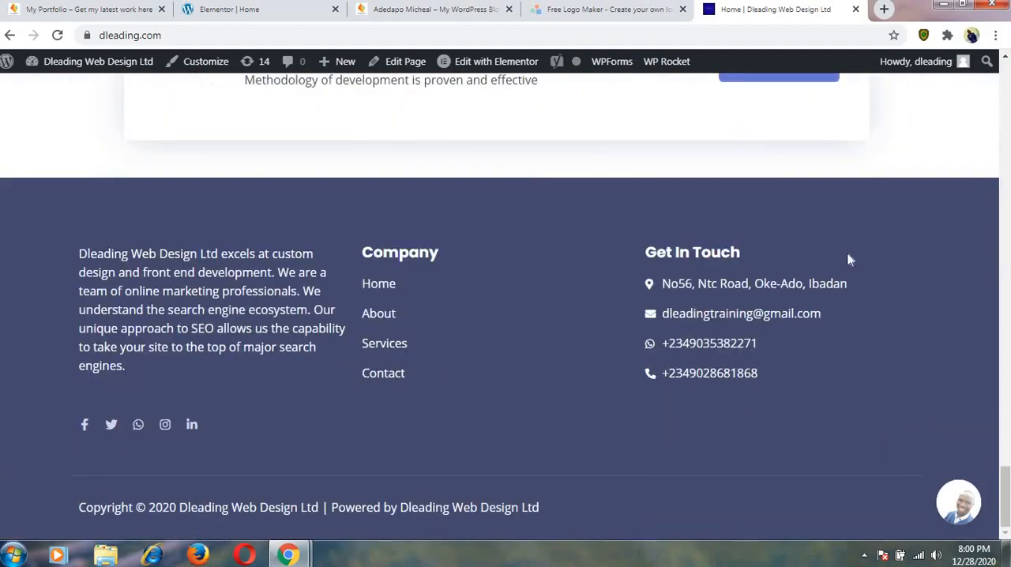
pyautogui.scroll(5, 831, 261)
pyautogui.scroll(20, 831, 260)
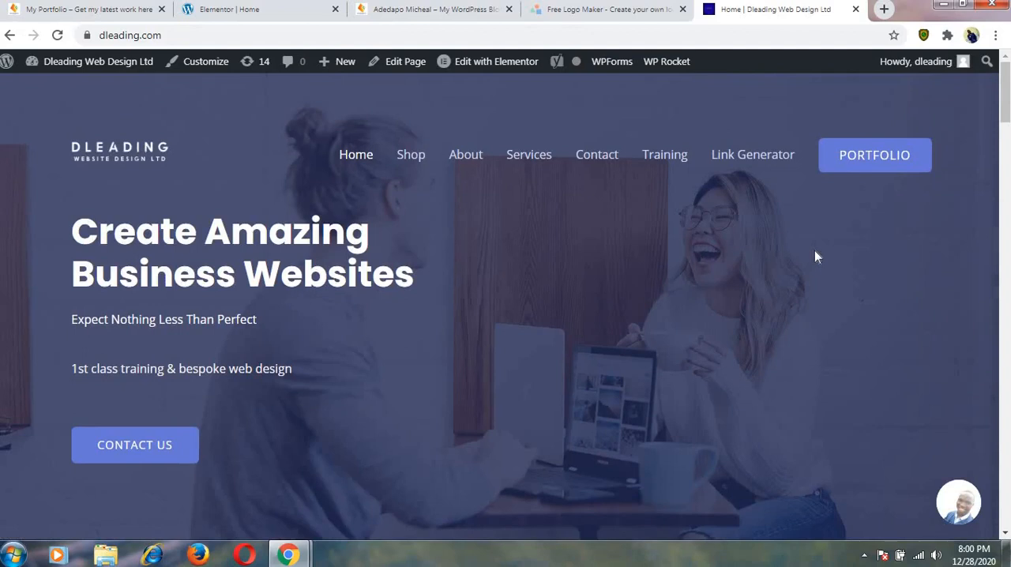
pyautogui.click(682, 9)
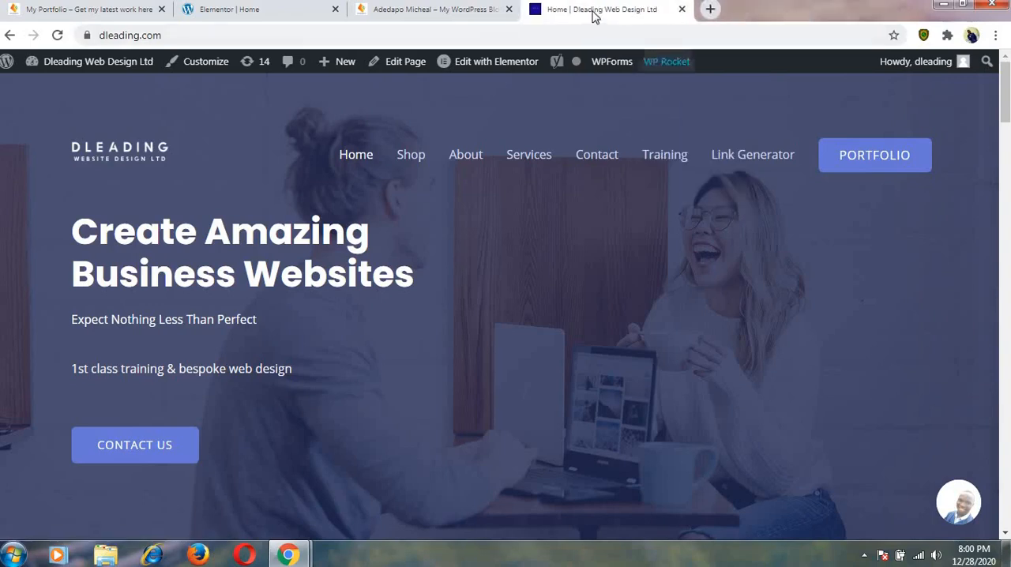